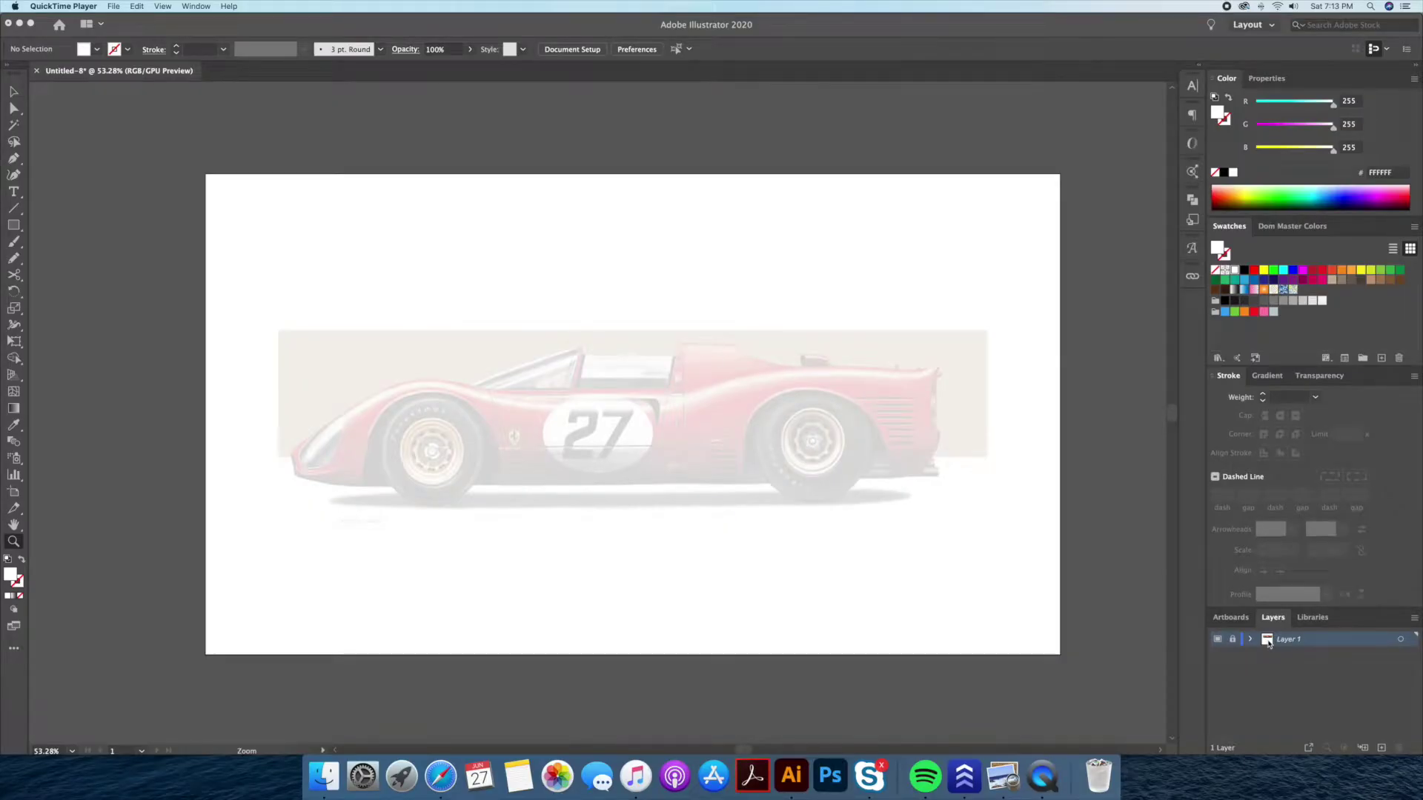
# - Make the car photo layer a Template layer and add a layer named Outline
pyautogui.doubleClick(1267, 640)
pyautogui.write('te')
pyautogui.press('Return')
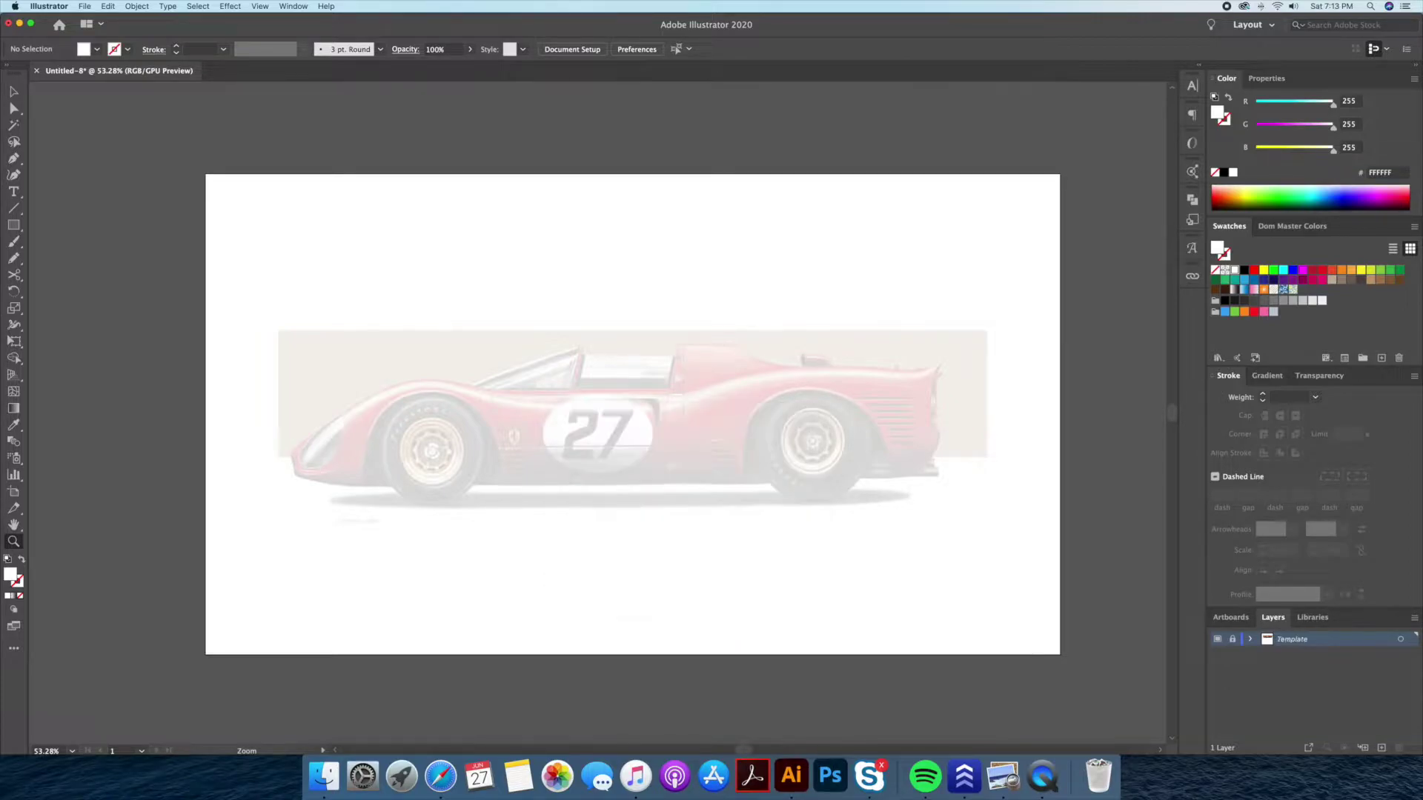
pyautogui.doubleClick(1267, 640)
pyautogui.write('Outline')
pyautogui.press('Return')
# - Set no fill and a 5 pt black stroke, then zoom in on the car
pyautogui.click(265, 8)
pyautogui.click(297, 438)
pyautogui.click(1228, 97)
pyautogui.click(1224, 172)
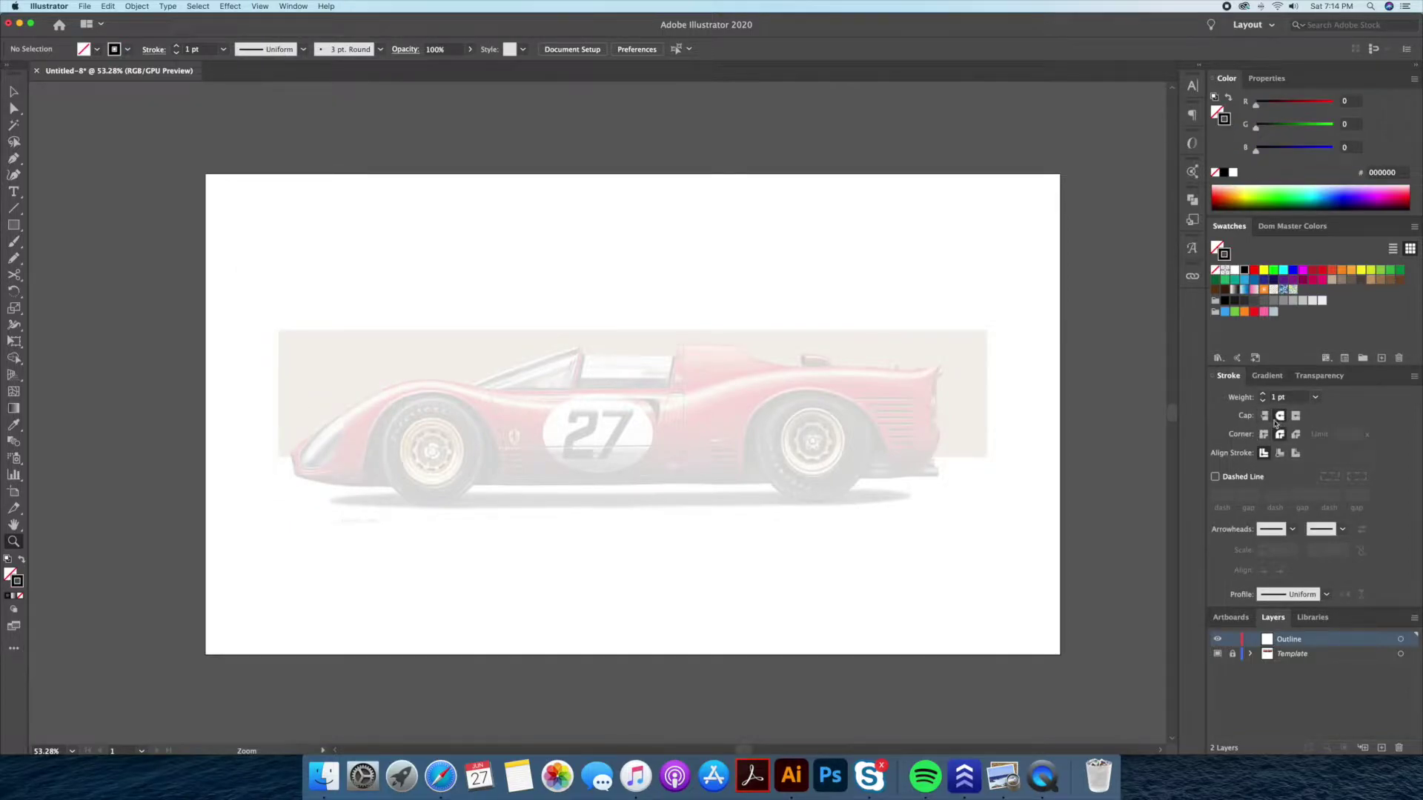
pyautogui.click(1263, 395)
pyautogui.moveTo(842, 533); pyautogui.dragTo(794, 587)
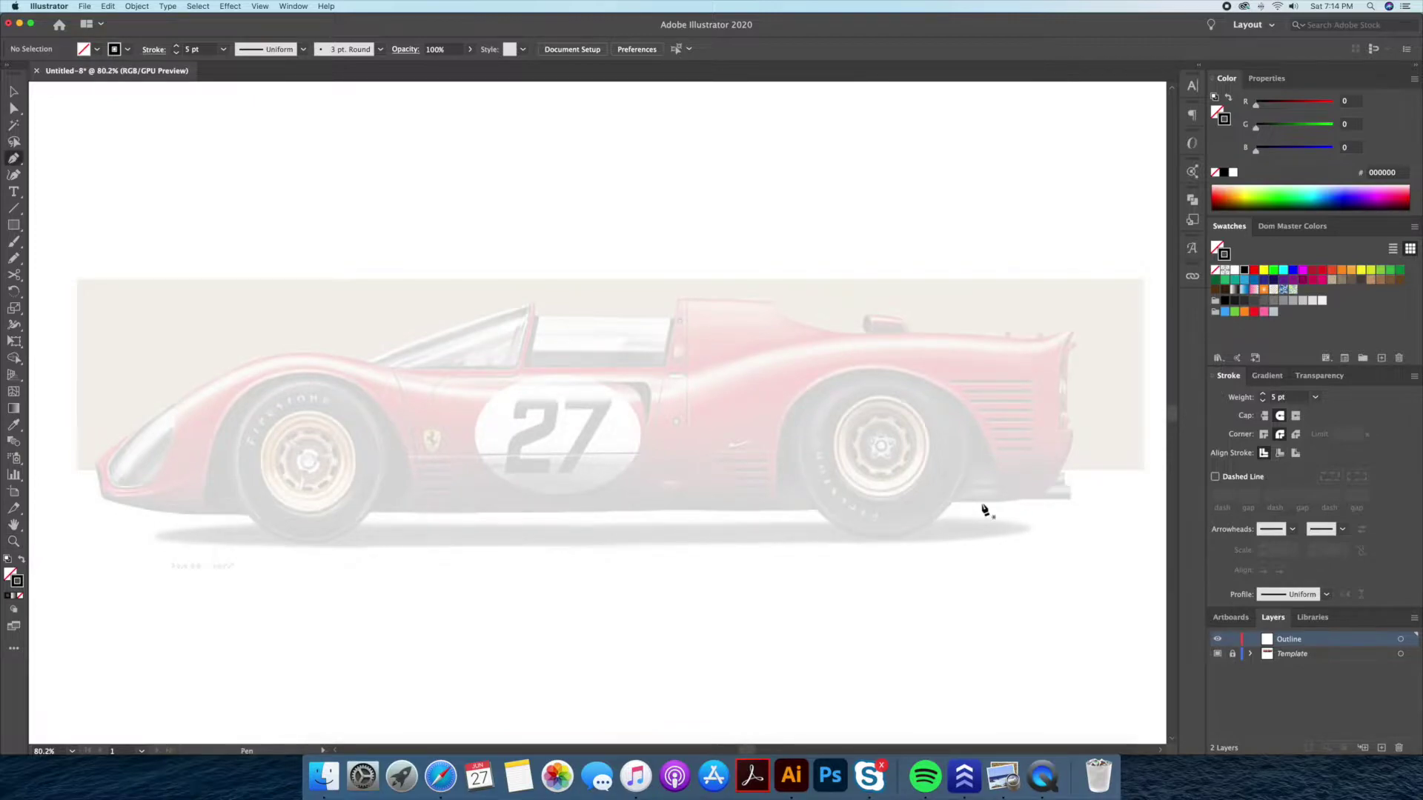
# - Start the pen outline along the car's underside and up around the nose
pyautogui.click(775, 510)
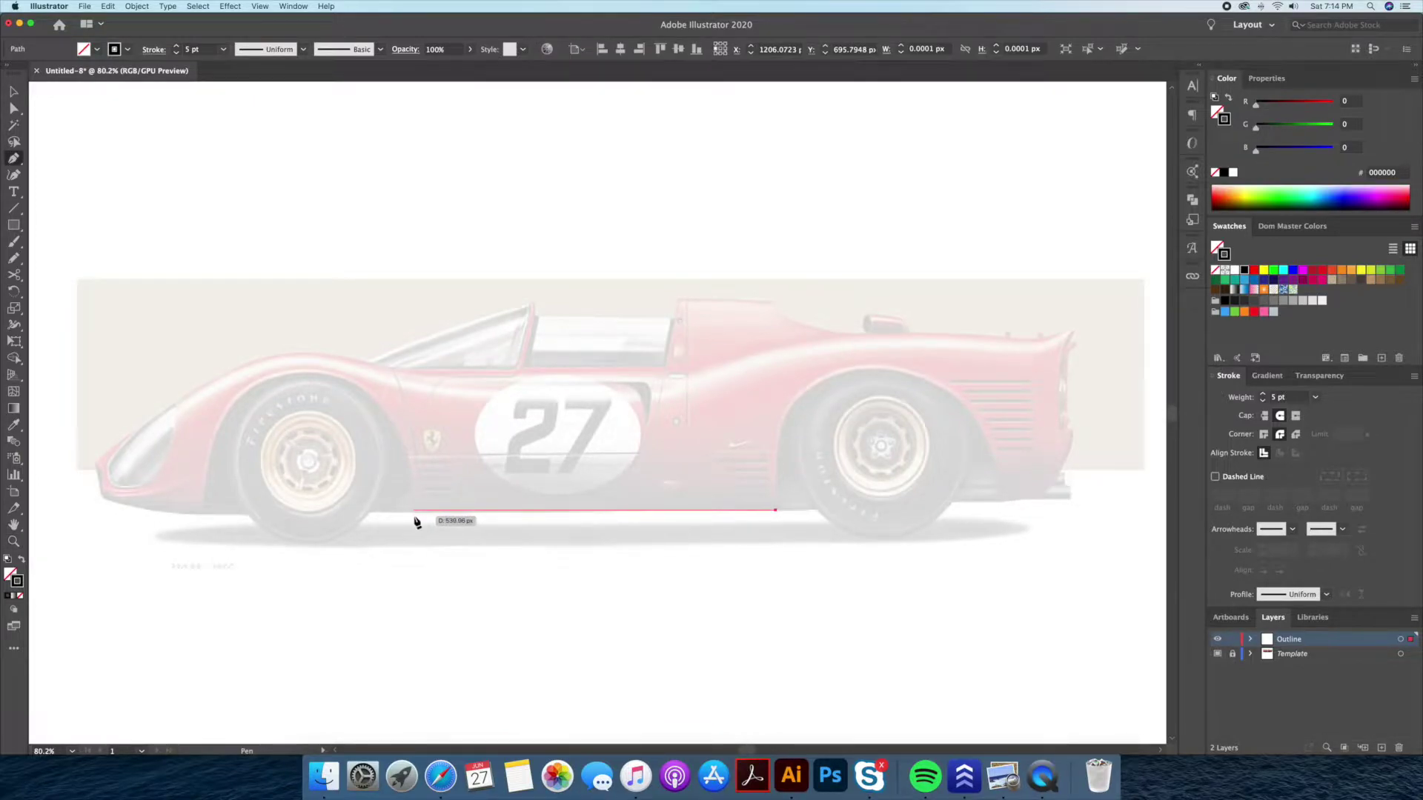
pyautogui.moveTo(195, 510); pyautogui.dragTo(153, 513)
pyautogui.press('super+equal')
pyautogui.press('super+equal')
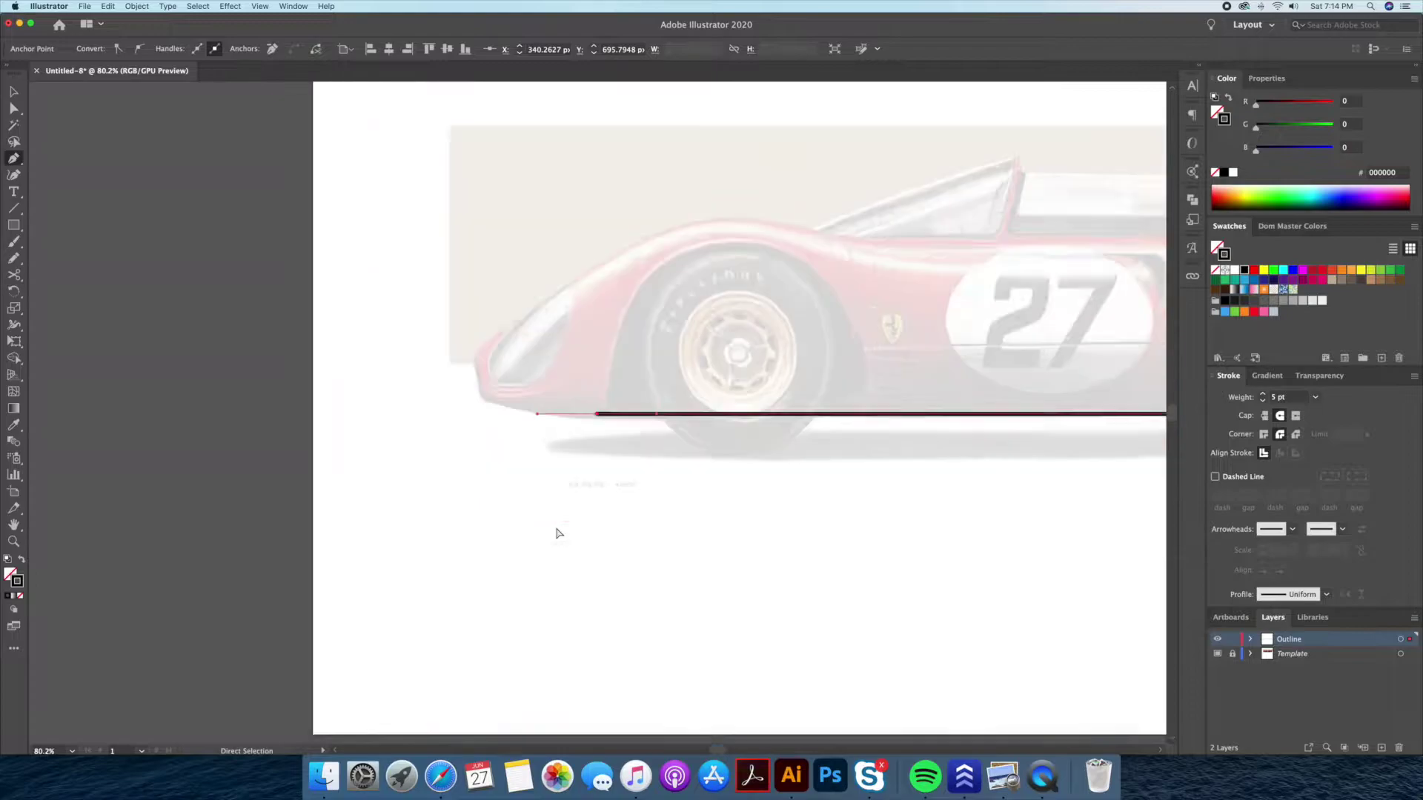
pyautogui.click(425, 390)
pyautogui.click(412, 323)
pyautogui.scroll(5, 264, 518)
pyautogui.hscroll(5, 264, 518)
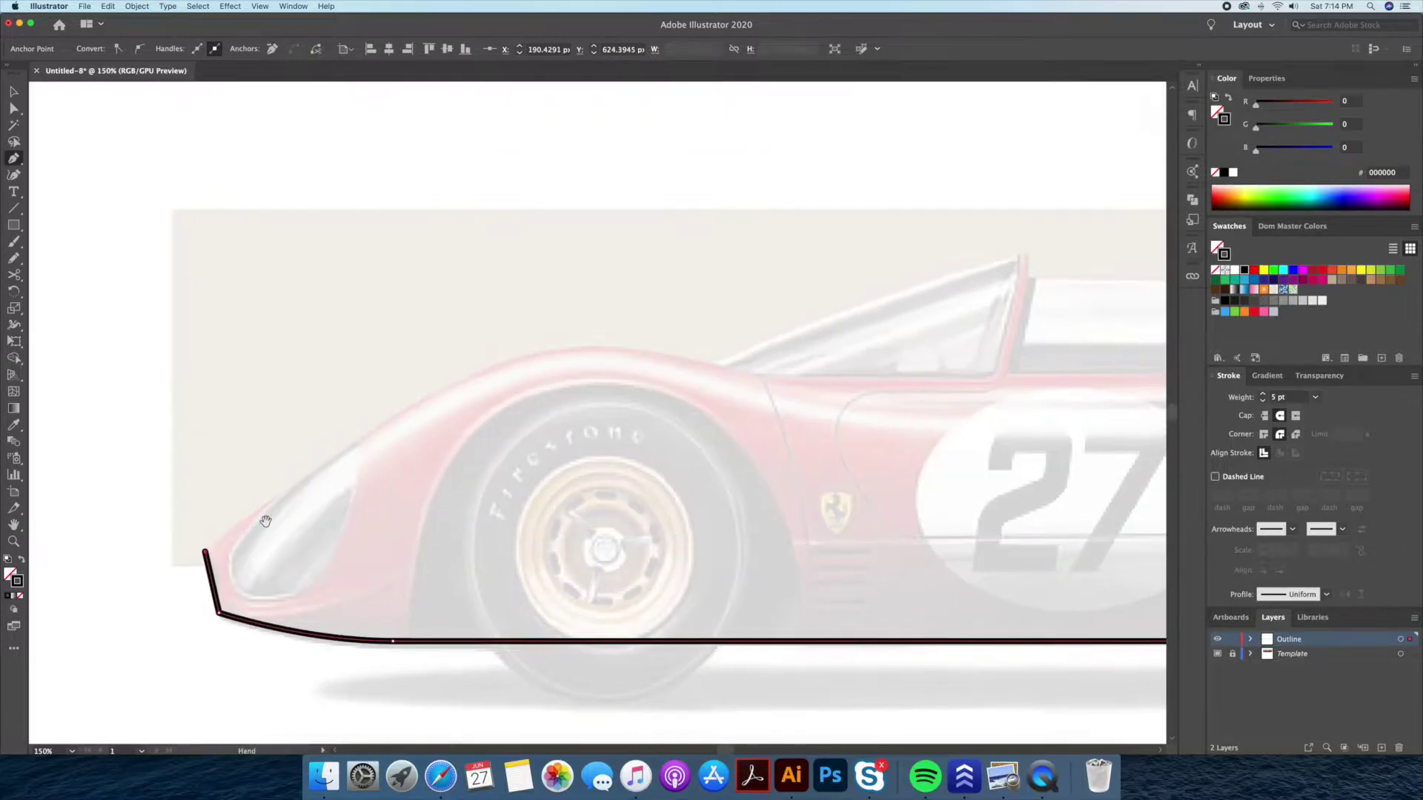
pyautogui.moveTo(565, 349); pyautogui.dragTo(686, 354)
# - Shape a smooth curve over the front fender, redrawing the misplaced point
pyautogui.press('super+z')
pyautogui.moveTo(554, 348); pyautogui.dragTo(655, 347)
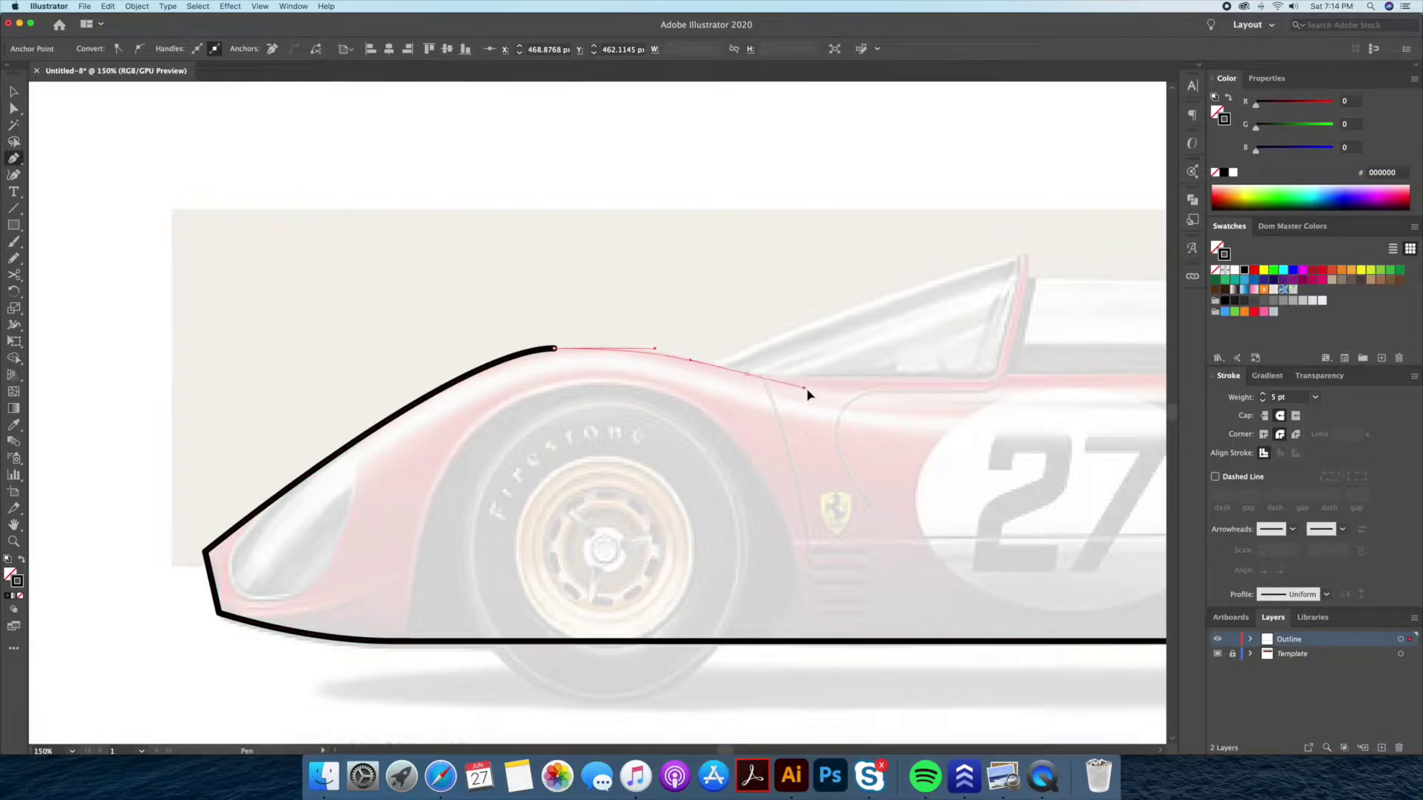
pyautogui.press('super+z')
pyautogui.moveTo(575, 346)
pyautogui.mouseDown()
pyautogui.moveTo(722, 353)
pyautogui.moveTo(709, 346)
pyautogui.mouseUp()
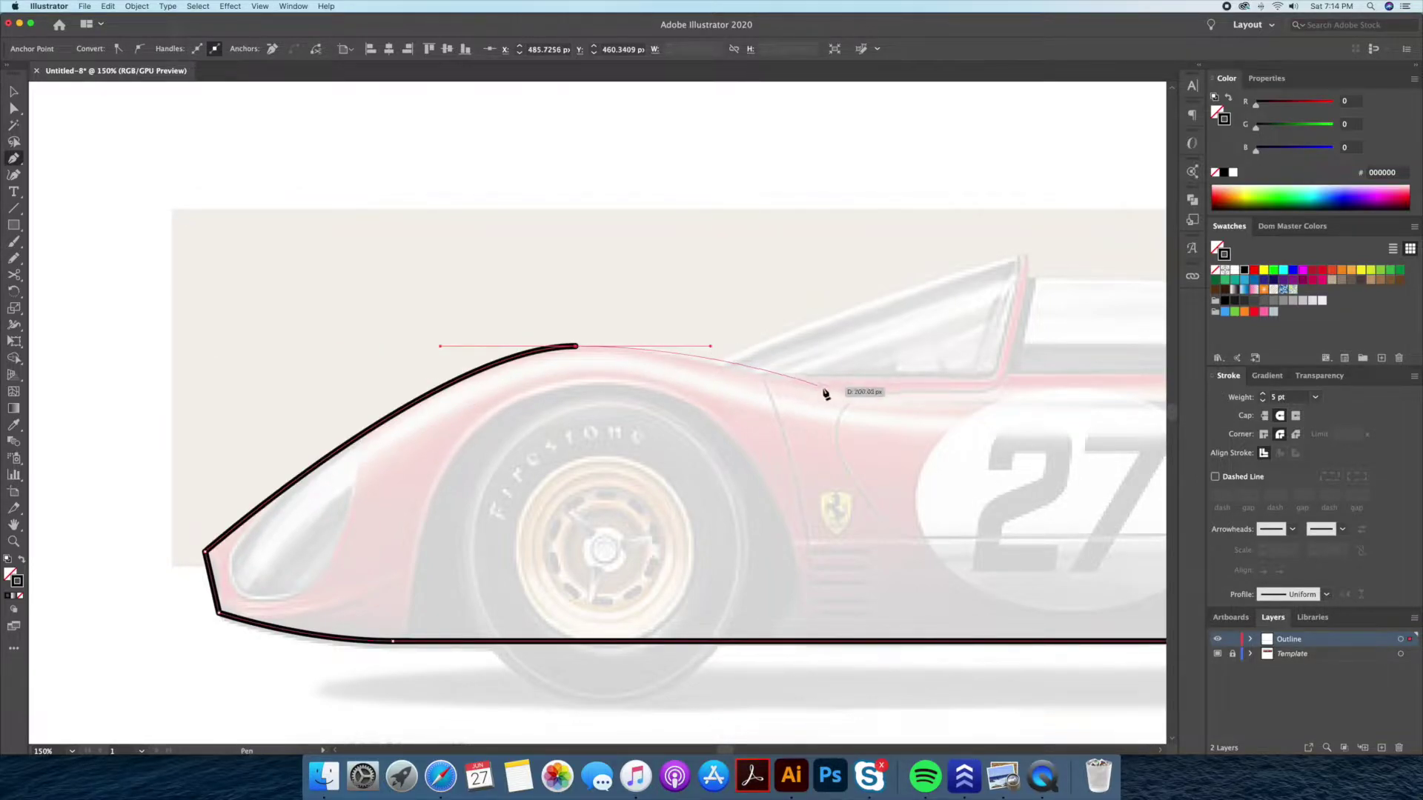
pyautogui.press('super+z')
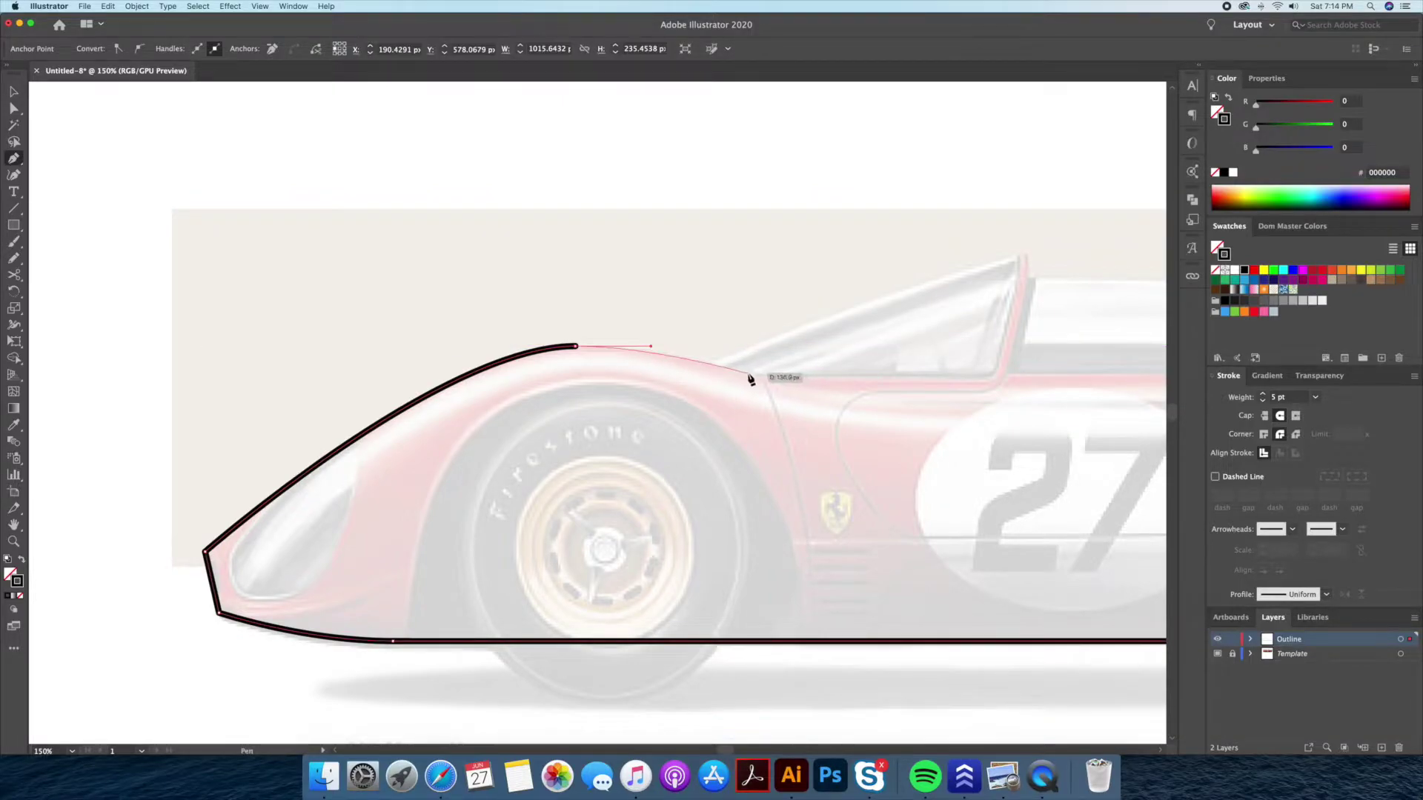
# - Continue the outline along the cockpit edge, up and back down the windscreen pillar
pyautogui.click(760, 381)
pyautogui.moveTo(759, 382); pyautogui.dragTo(465, 374)
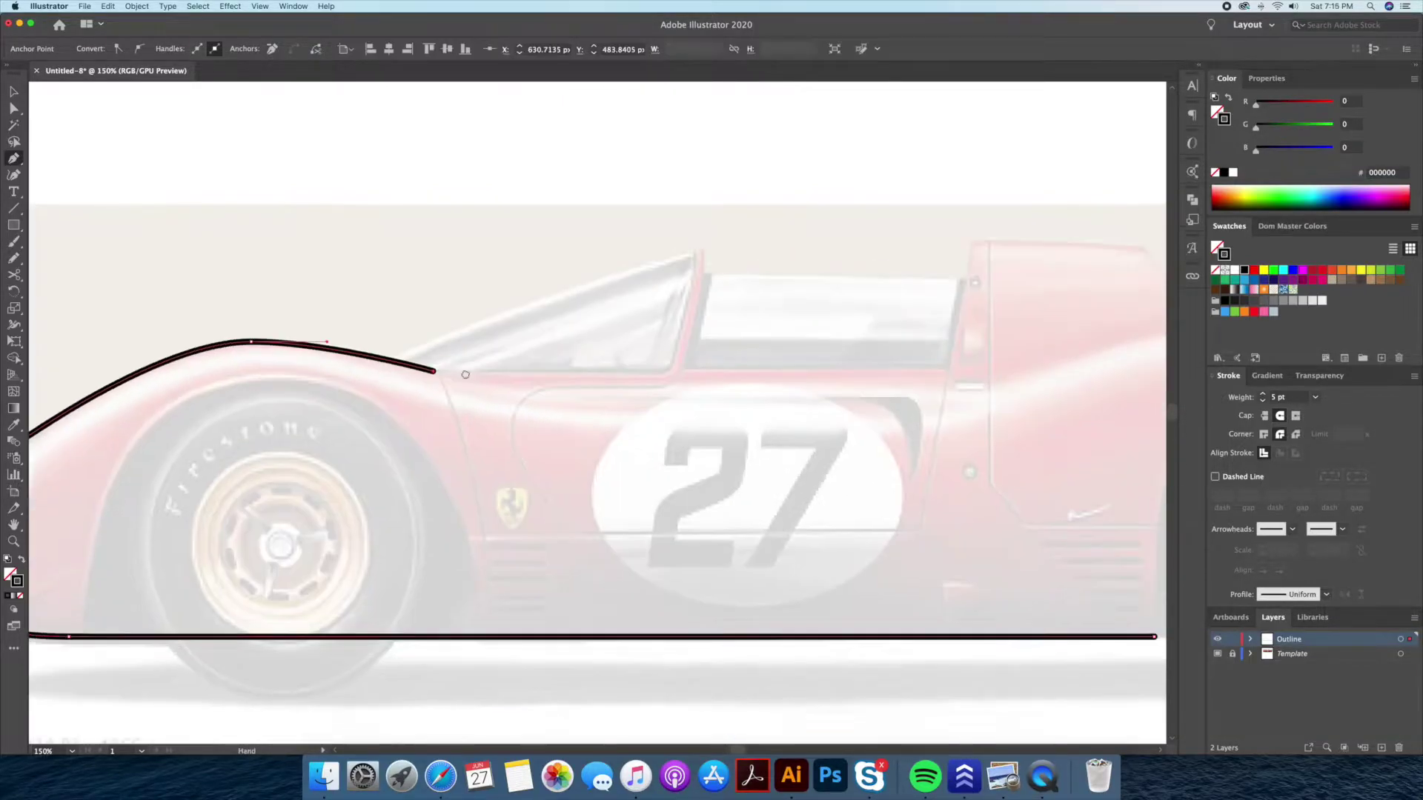
pyautogui.click(668, 372)
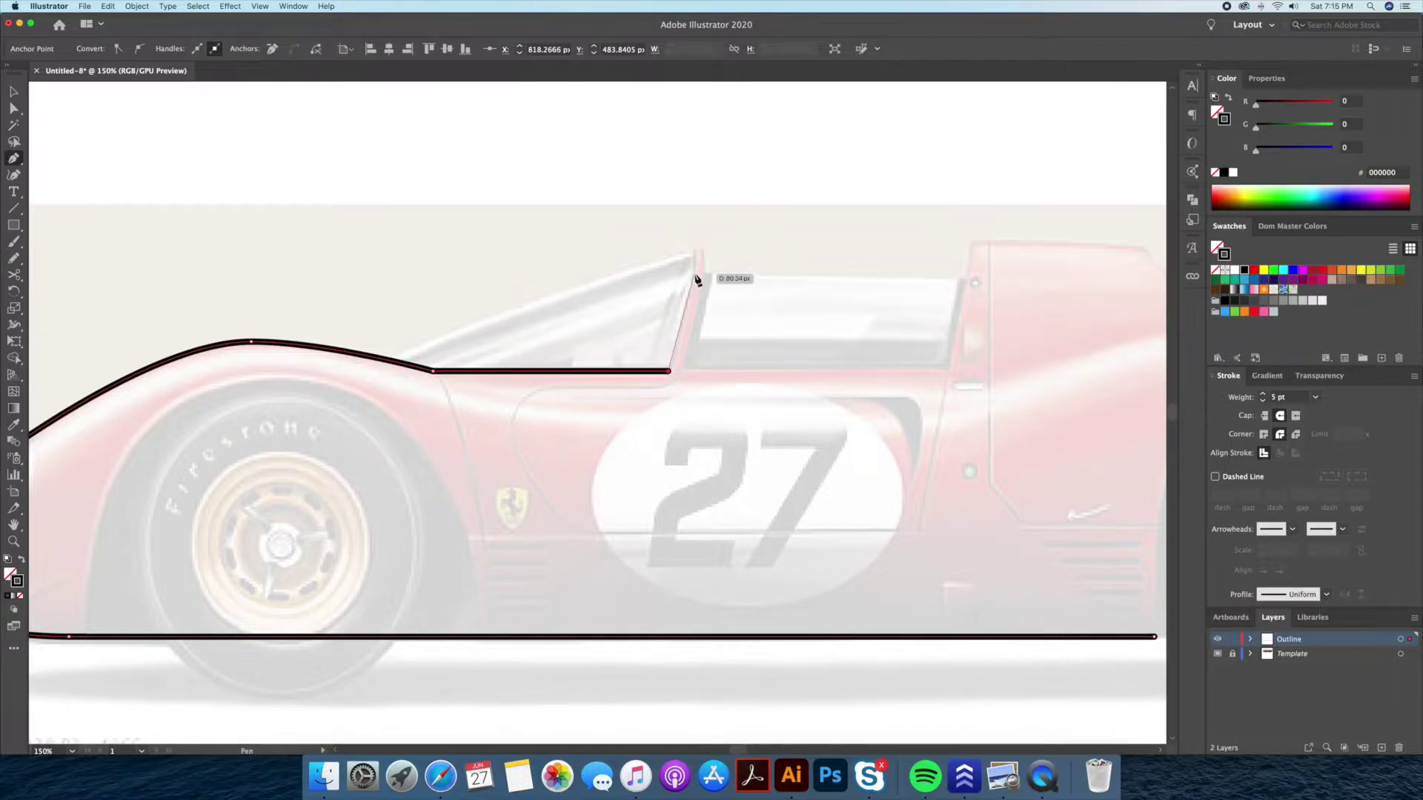
pyautogui.click(707, 249)
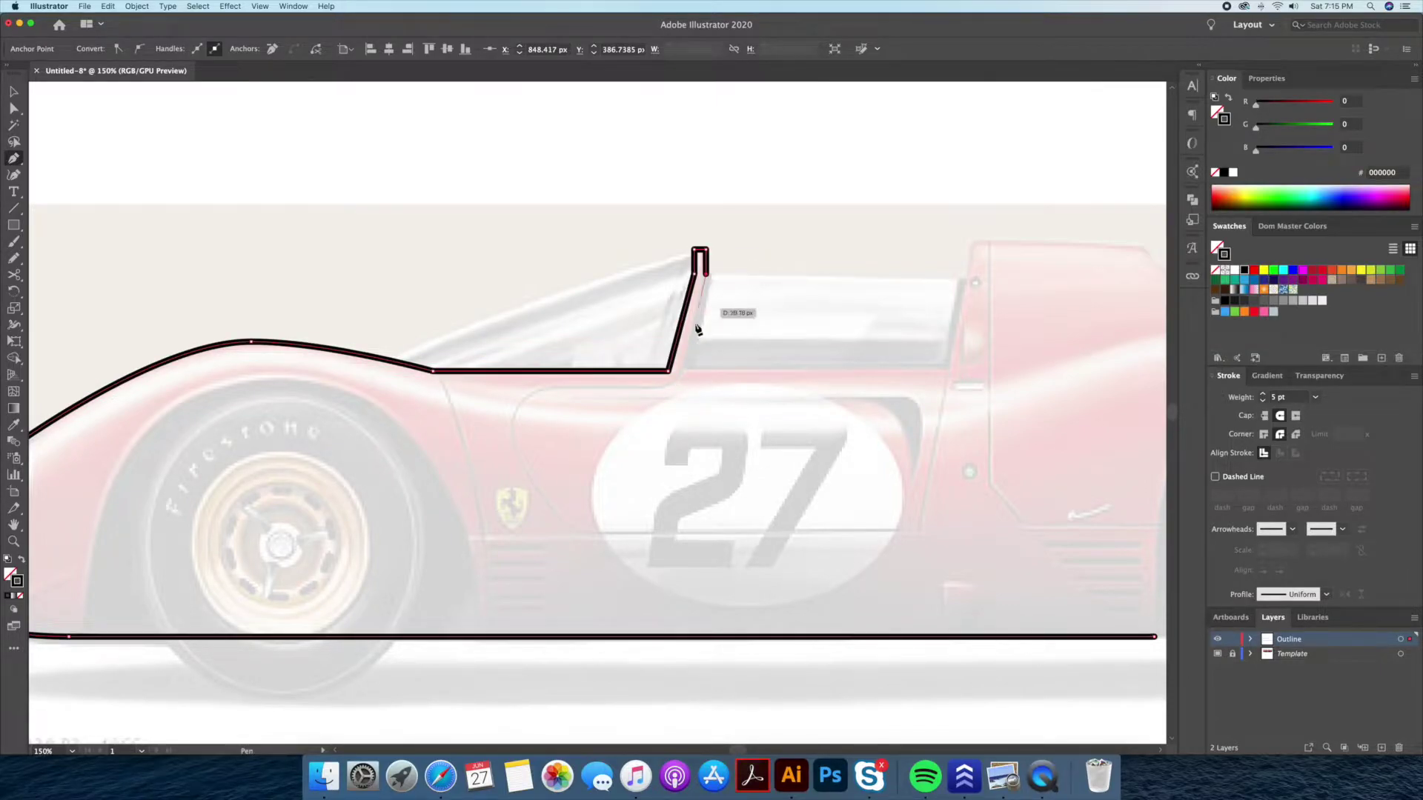
pyautogui.click(683, 375)
pyautogui.press('z')
pyautogui.click(678, 374)
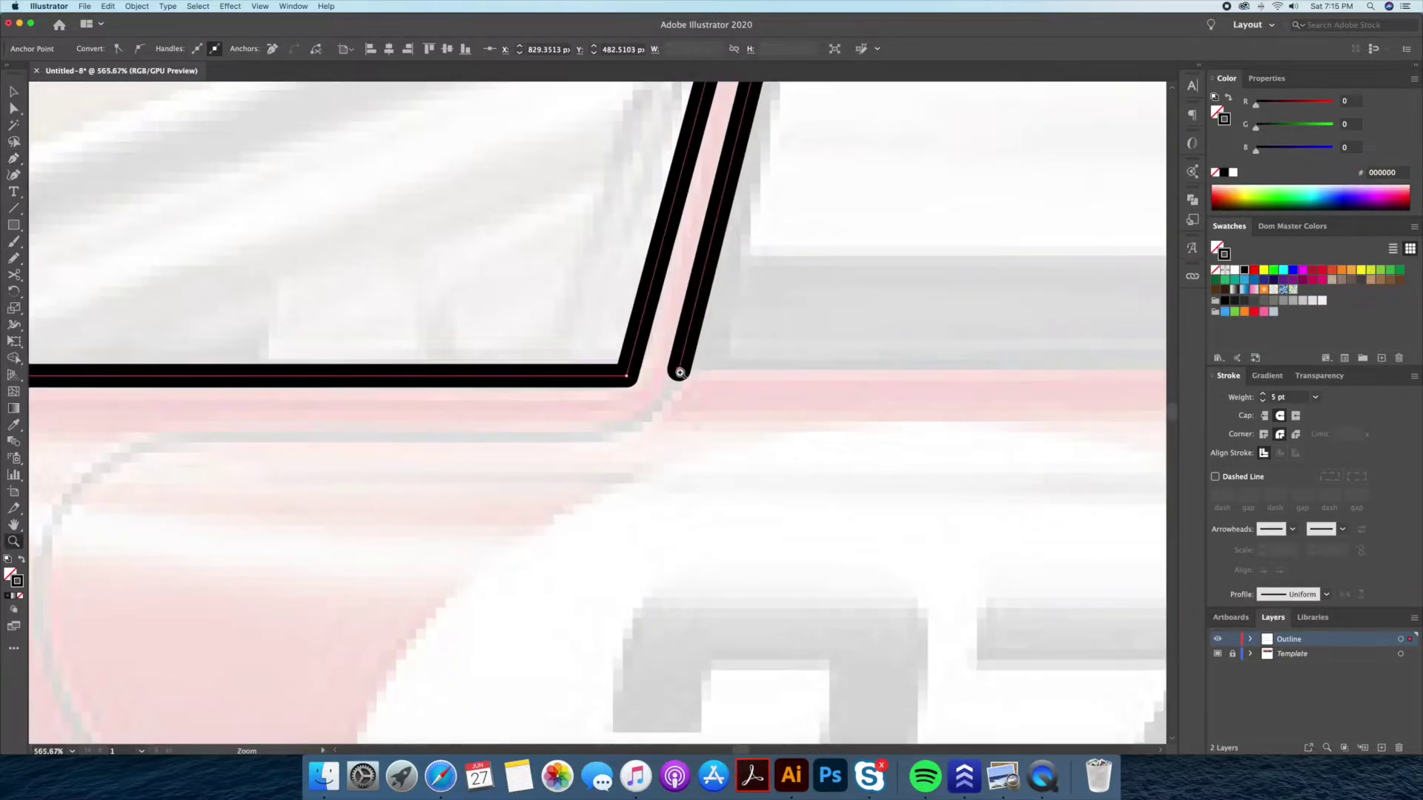
pyautogui.moveTo(681, 374); pyautogui.dragTo(677, 381)
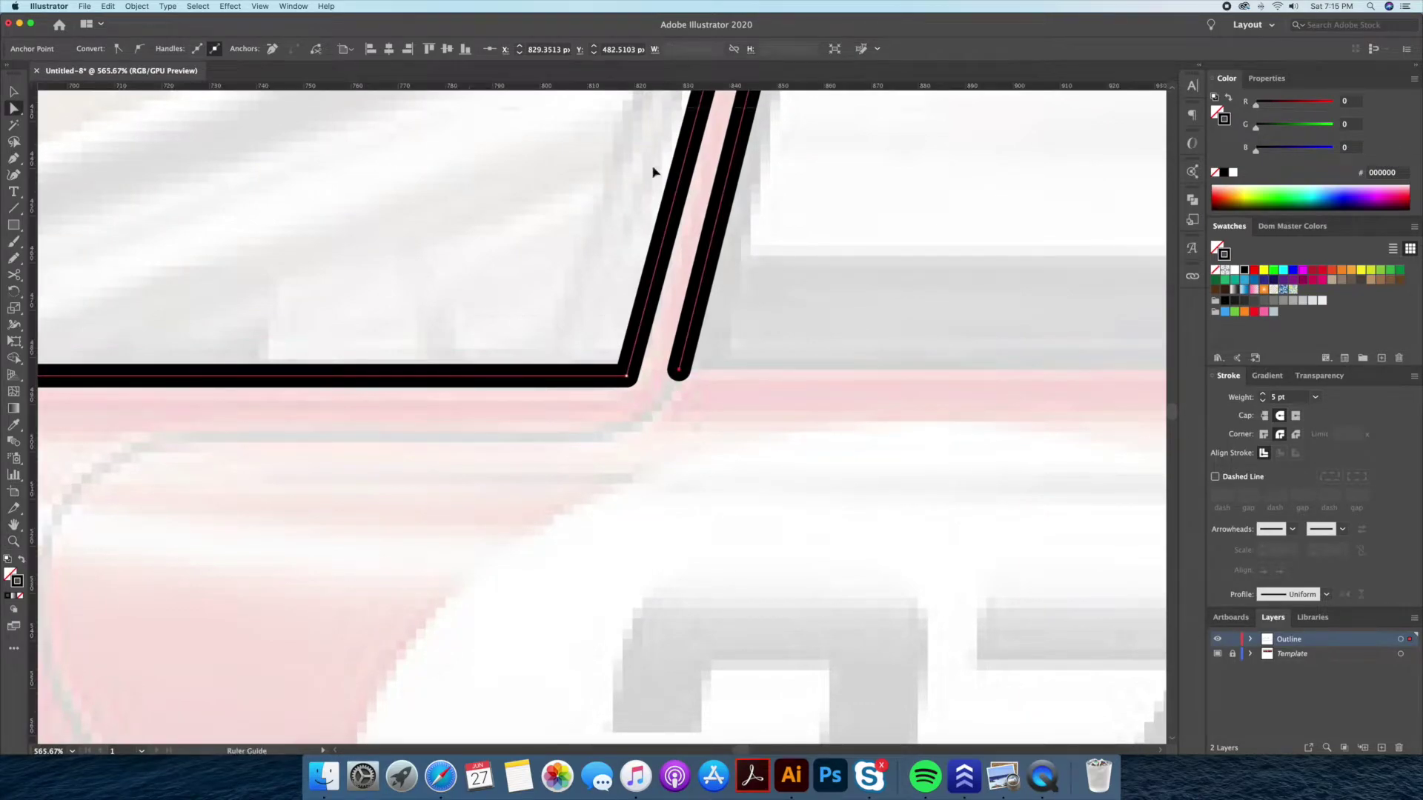
# - Resume the outline from the pillar end, up the rear pillar and along the rear deck
pyautogui.press('z')
pyautogui.keyDown('alt'); pyautogui.click(611, 387); pyautogui.keyUp('alt')
pyautogui.click(259, 6)
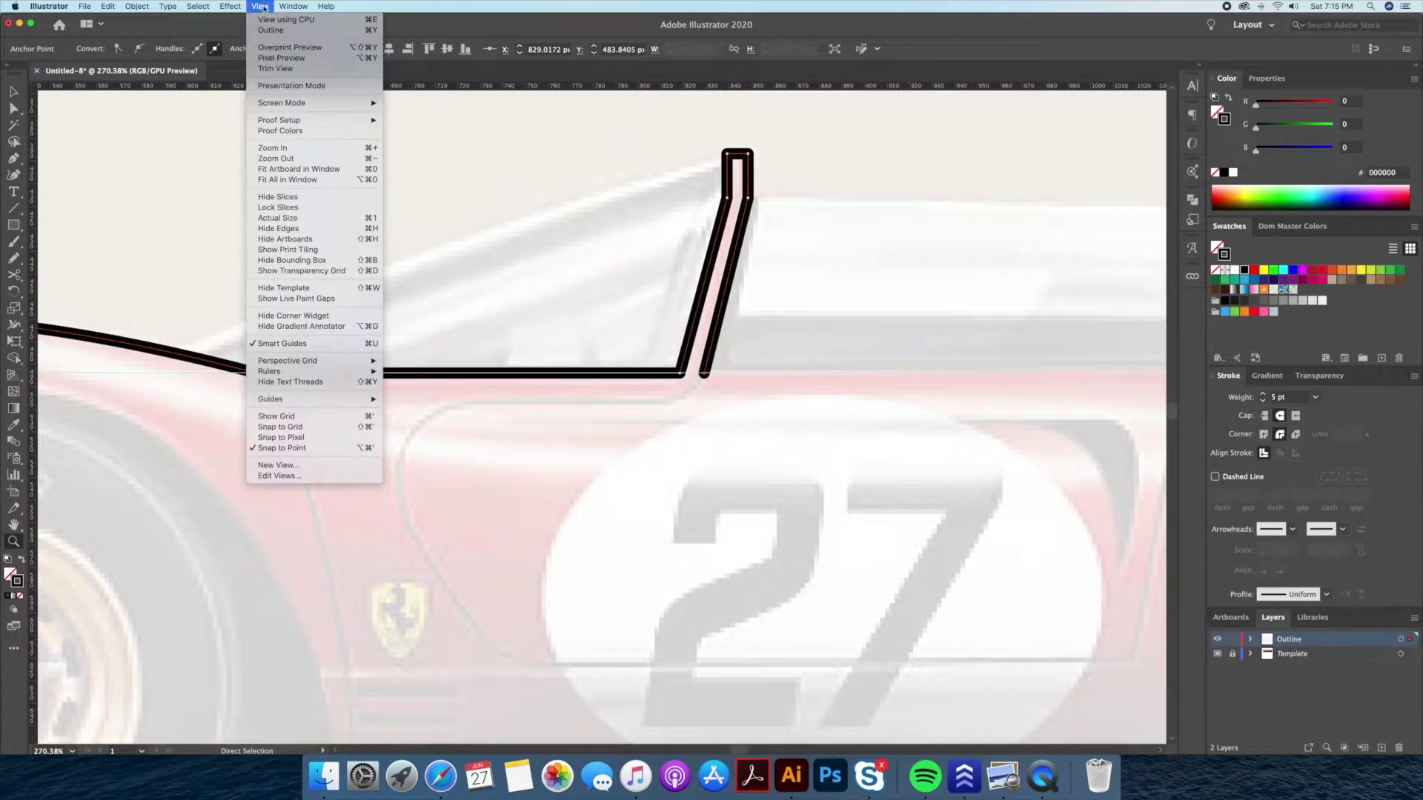
pyautogui.click(423, 396)
pyautogui.moveTo(762, 403); pyautogui.dragTo(401, 423)
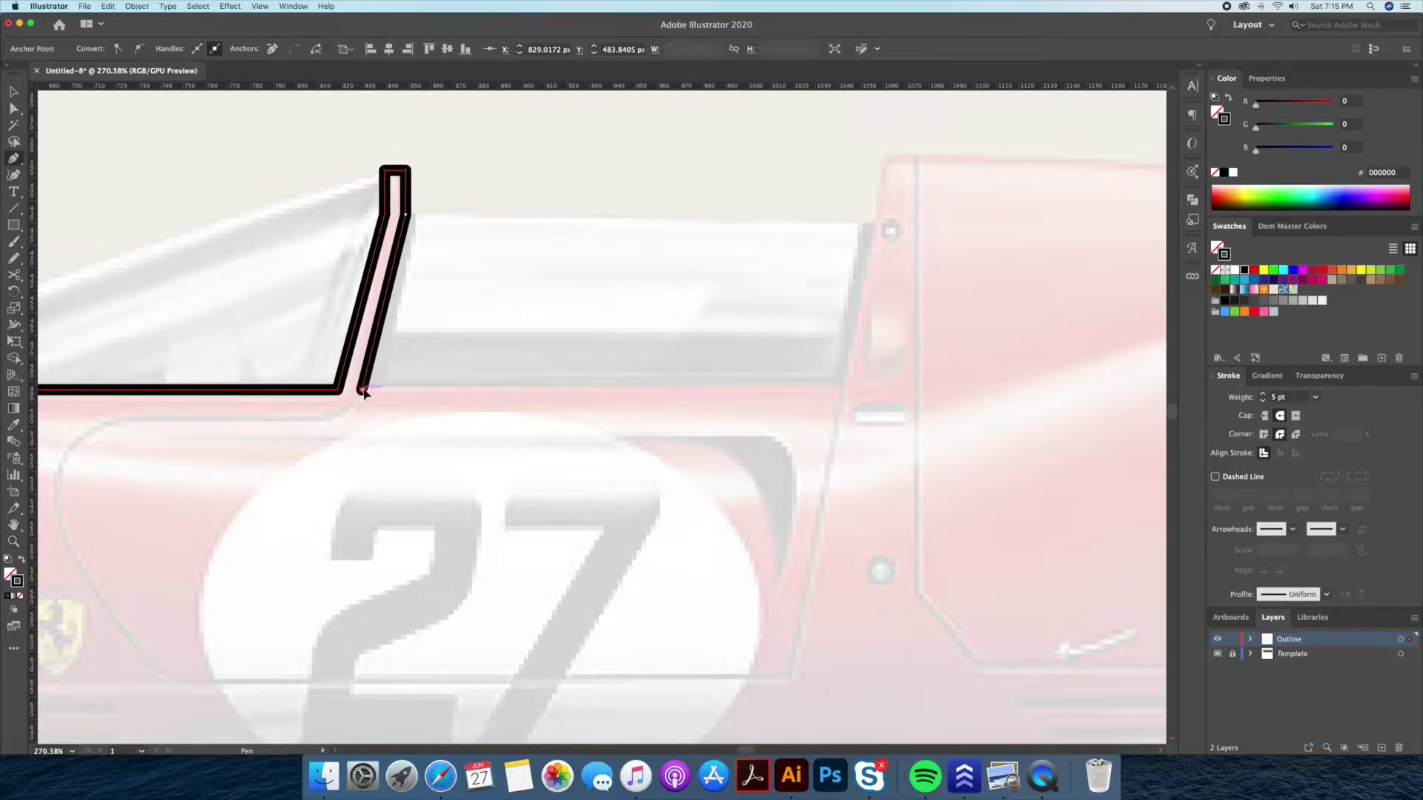
pyautogui.click(843, 389)
pyautogui.click(886, 155)
pyautogui.hscroll(10, 343, 242)
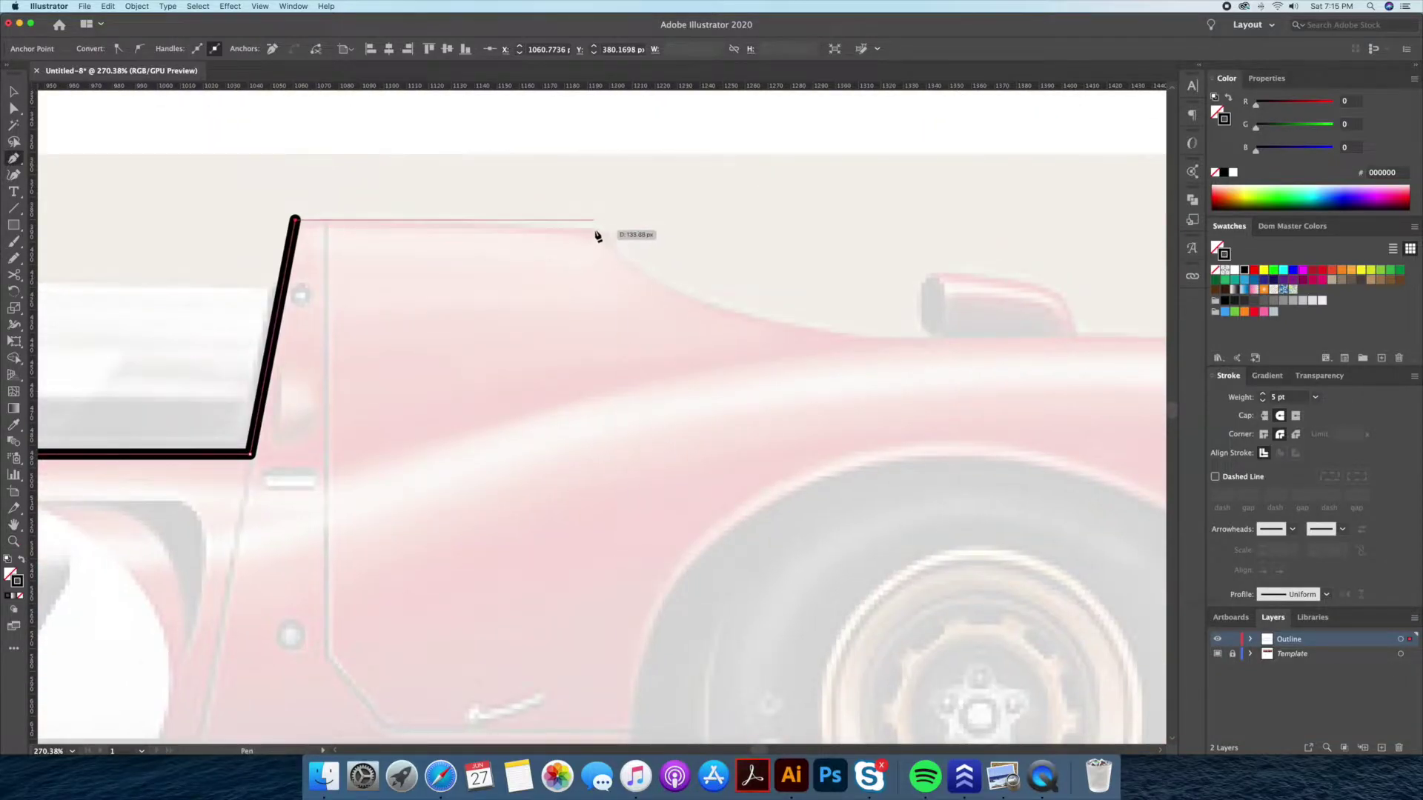
pyautogui.click(608, 230)
# - Extend the outline over the rear fender and down the tail's rear edge
pyautogui.hotkey('ctrl', '-')
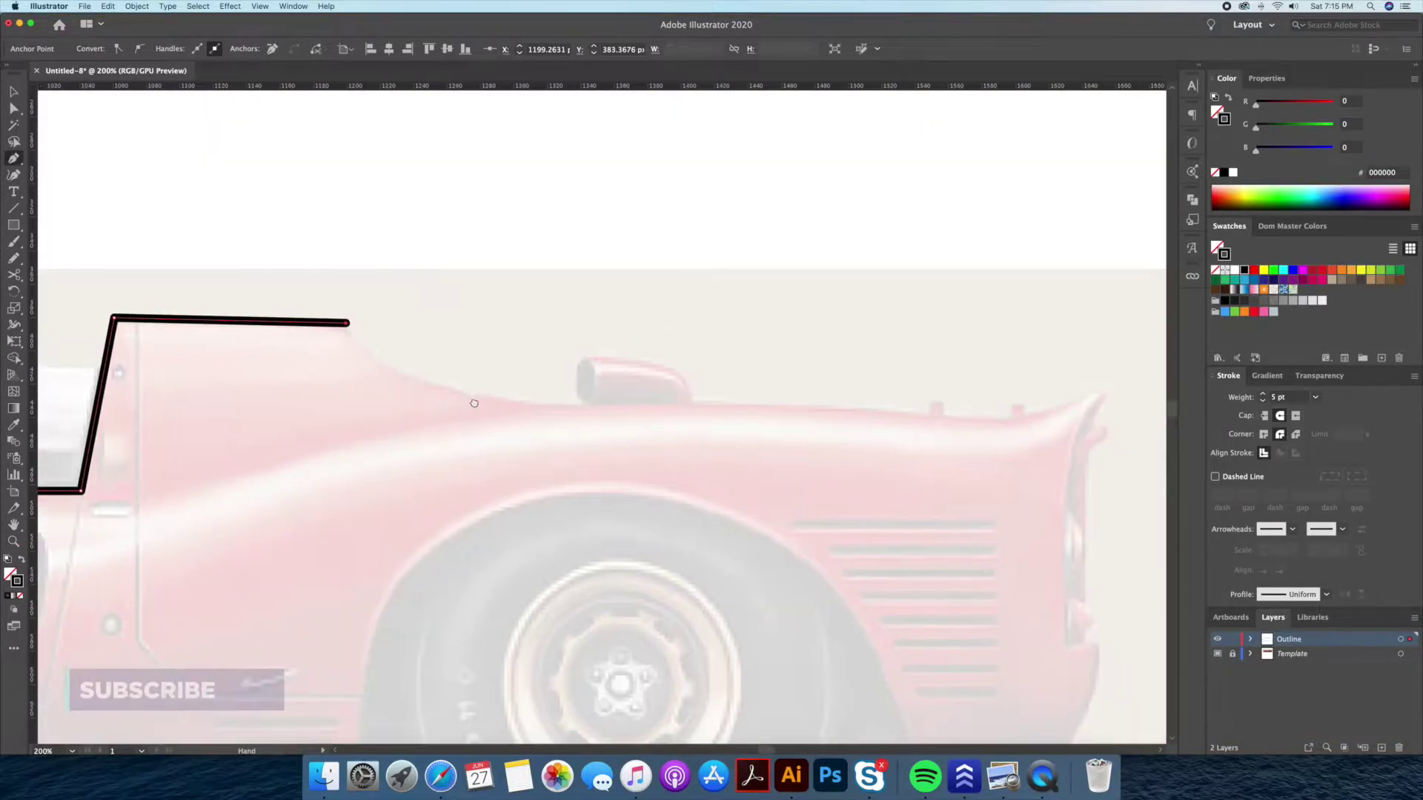
pyautogui.moveTo(569, 404); pyautogui.dragTo(677, 404)
pyautogui.click(889, 412)
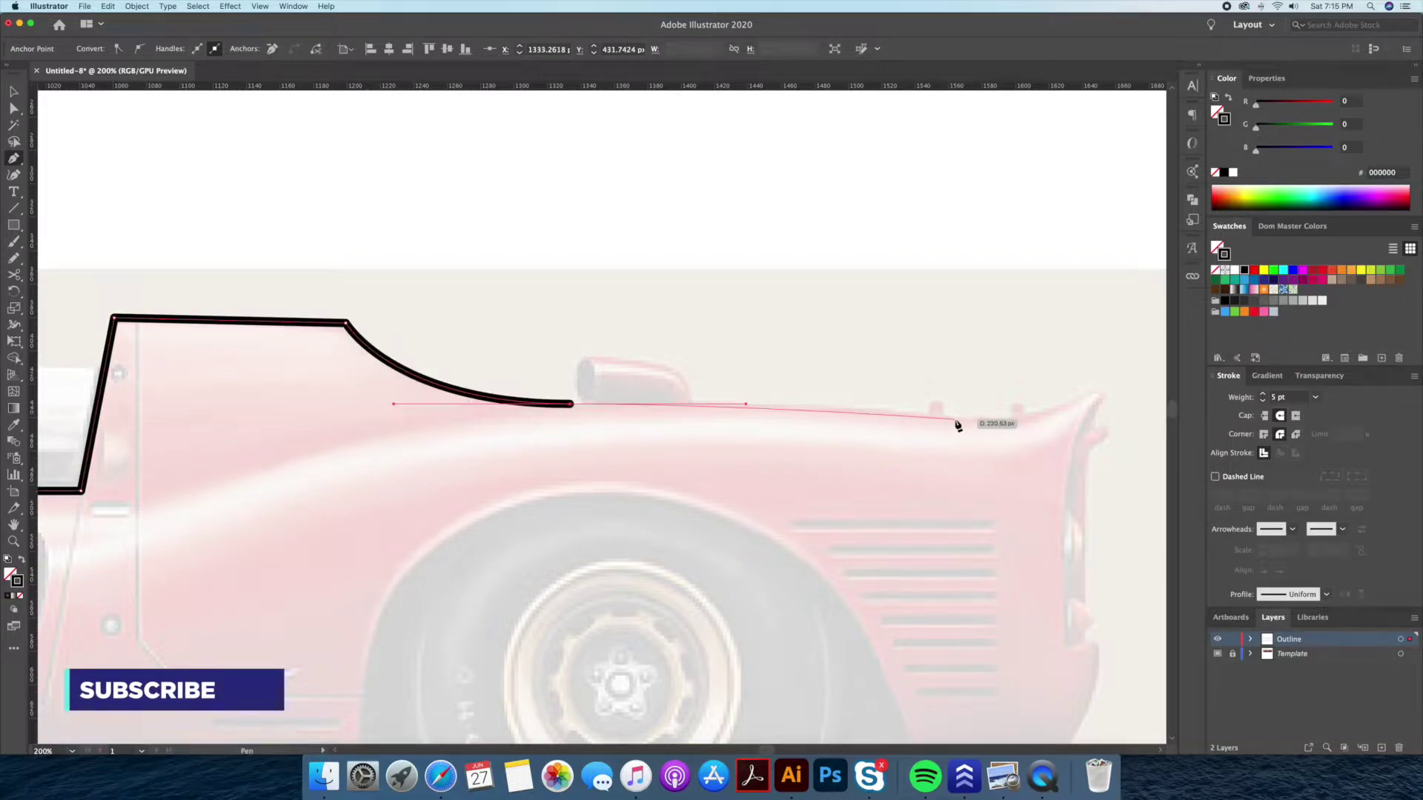
pyautogui.click(954, 418)
pyautogui.click(1098, 397)
pyautogui.moveTo(1094, 409); pyautogui.dragTo(816, 334)
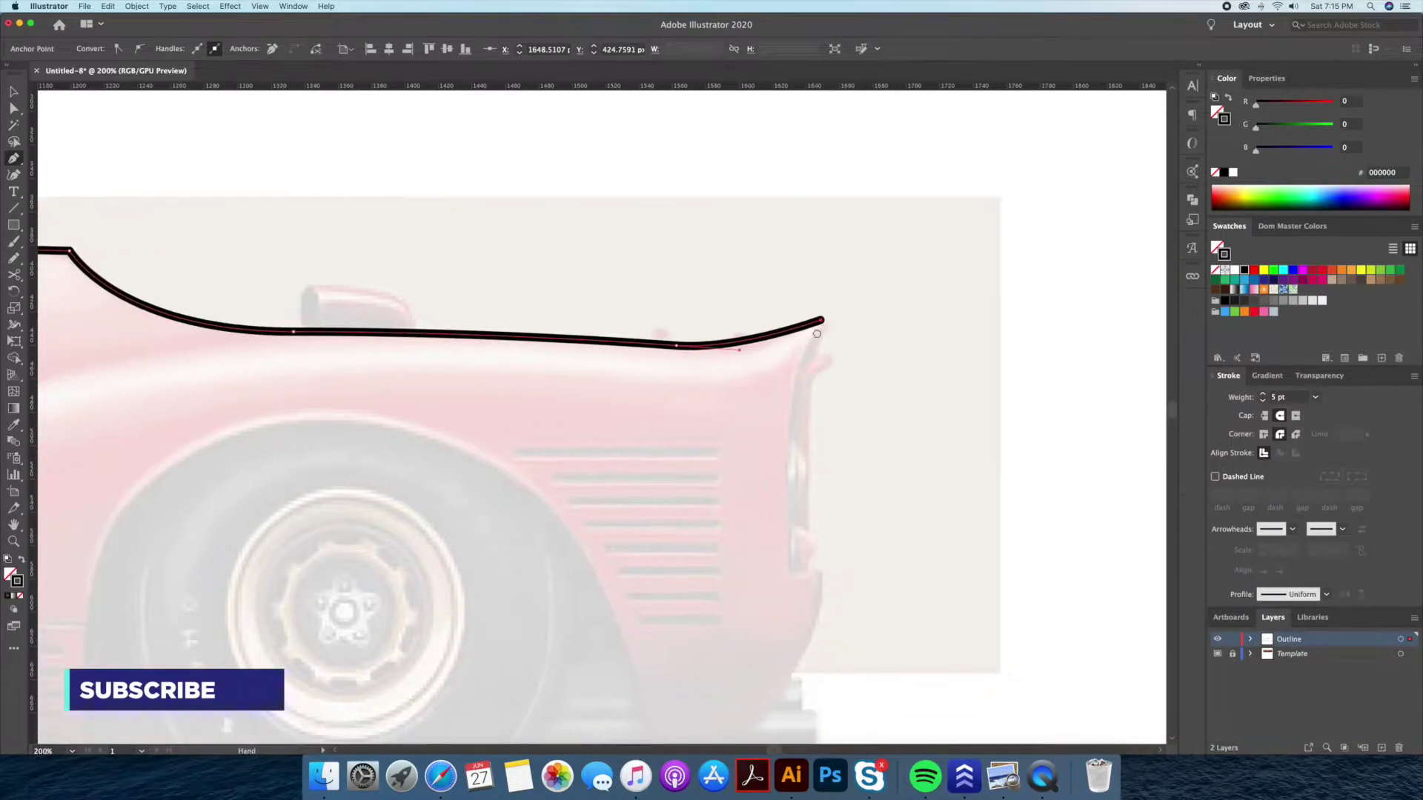
pyautogui.scroll(-2, 830, 333)
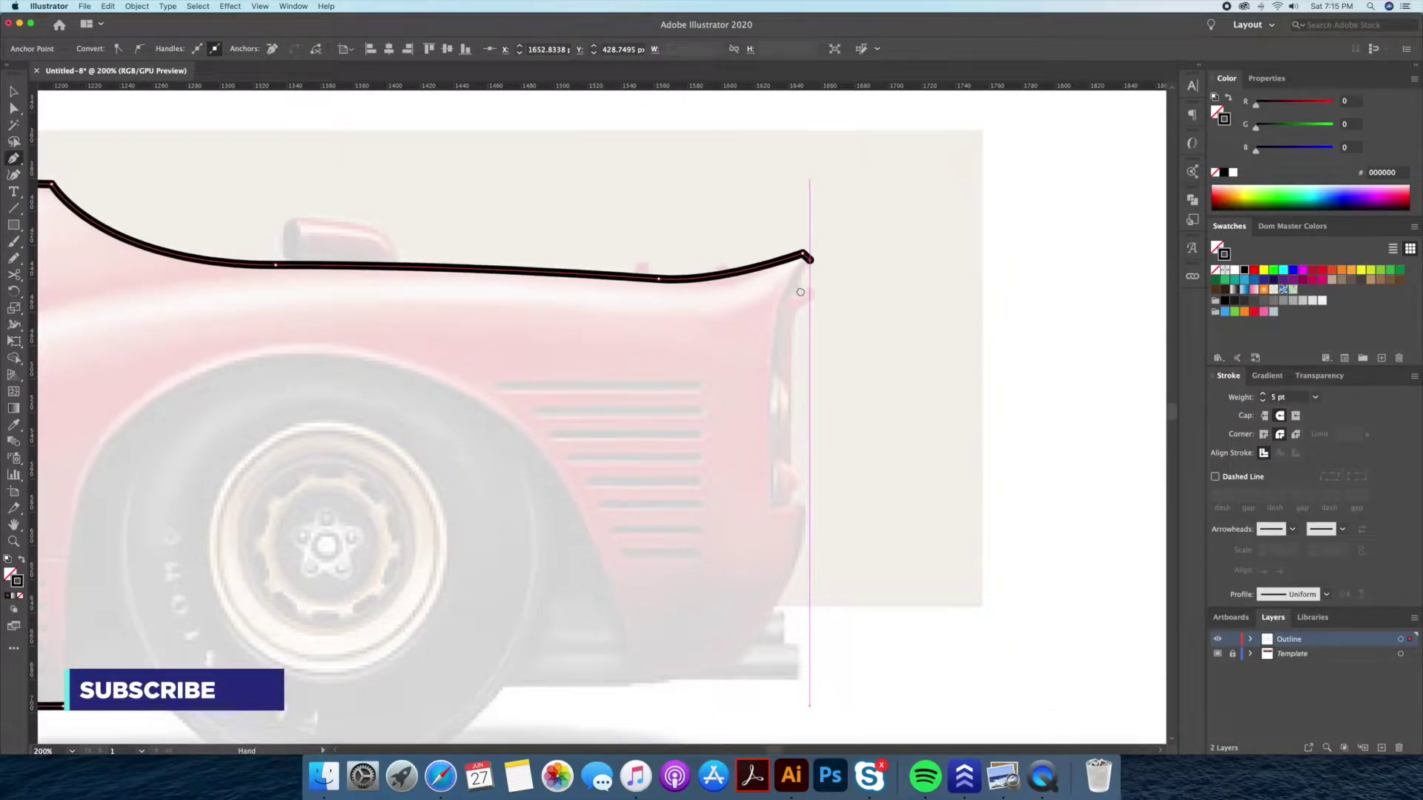
pyautogui.click(791, 370)
pyautogui.click(790, 442)
pyautogui.click(790, 504)
# - Bend the diagonal into a smooth rear curve and close the path at its start
pyautogui.scroll(-3, 800, 507)
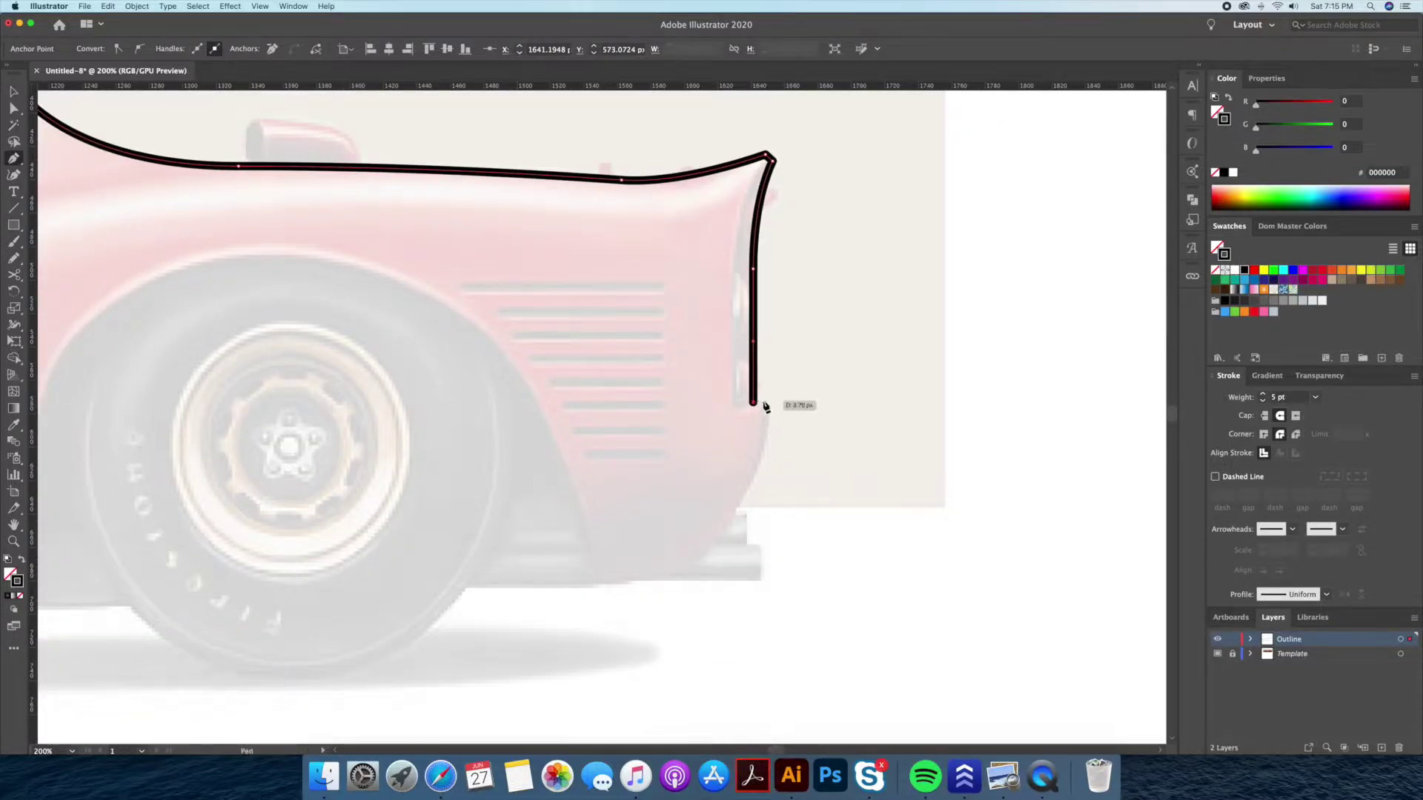
pyautogui.click(603, 585)
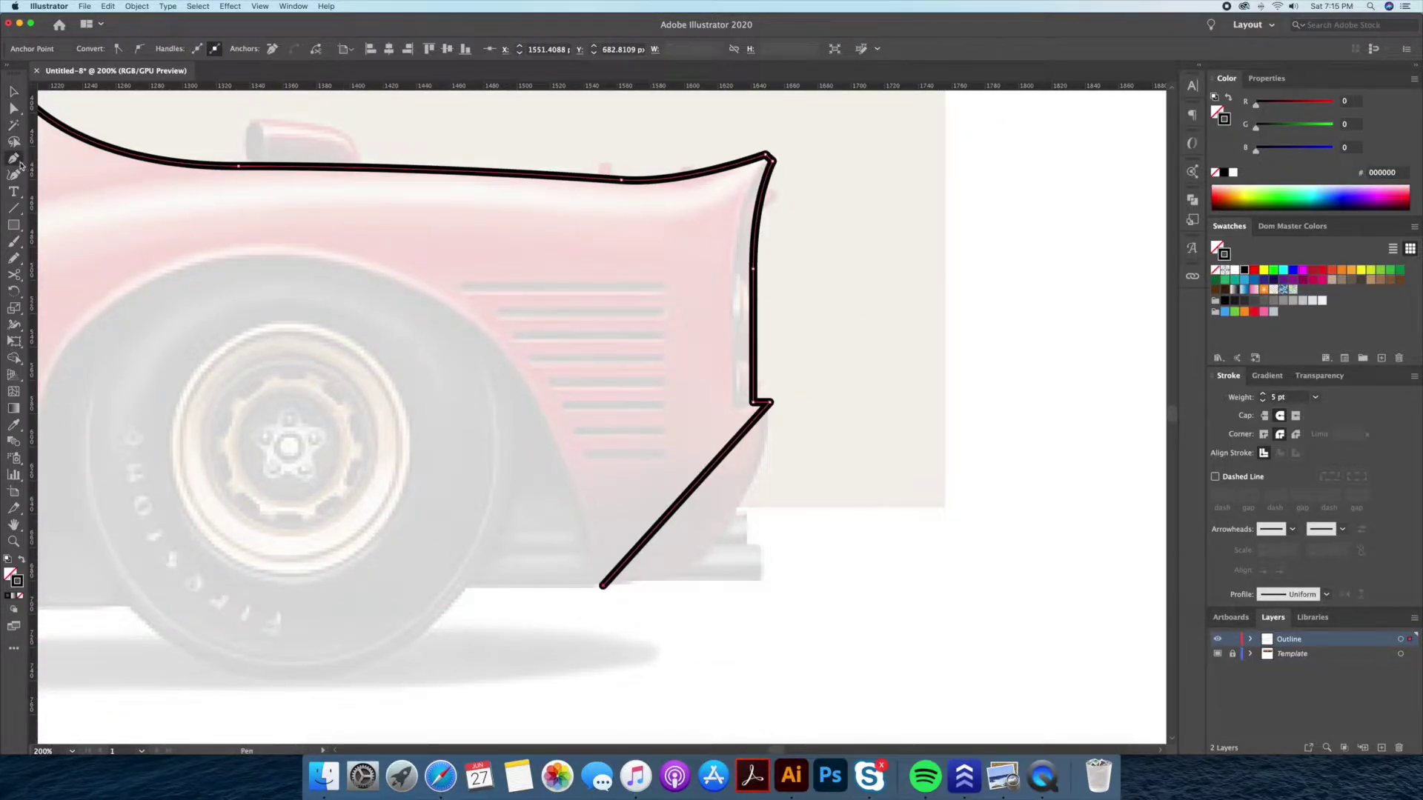
pyautogui.click(14, 176)
pyautogui.click(734, 516)
pyautogui.moveTo(691, 526); pyautogui.dragTo(888, 523)
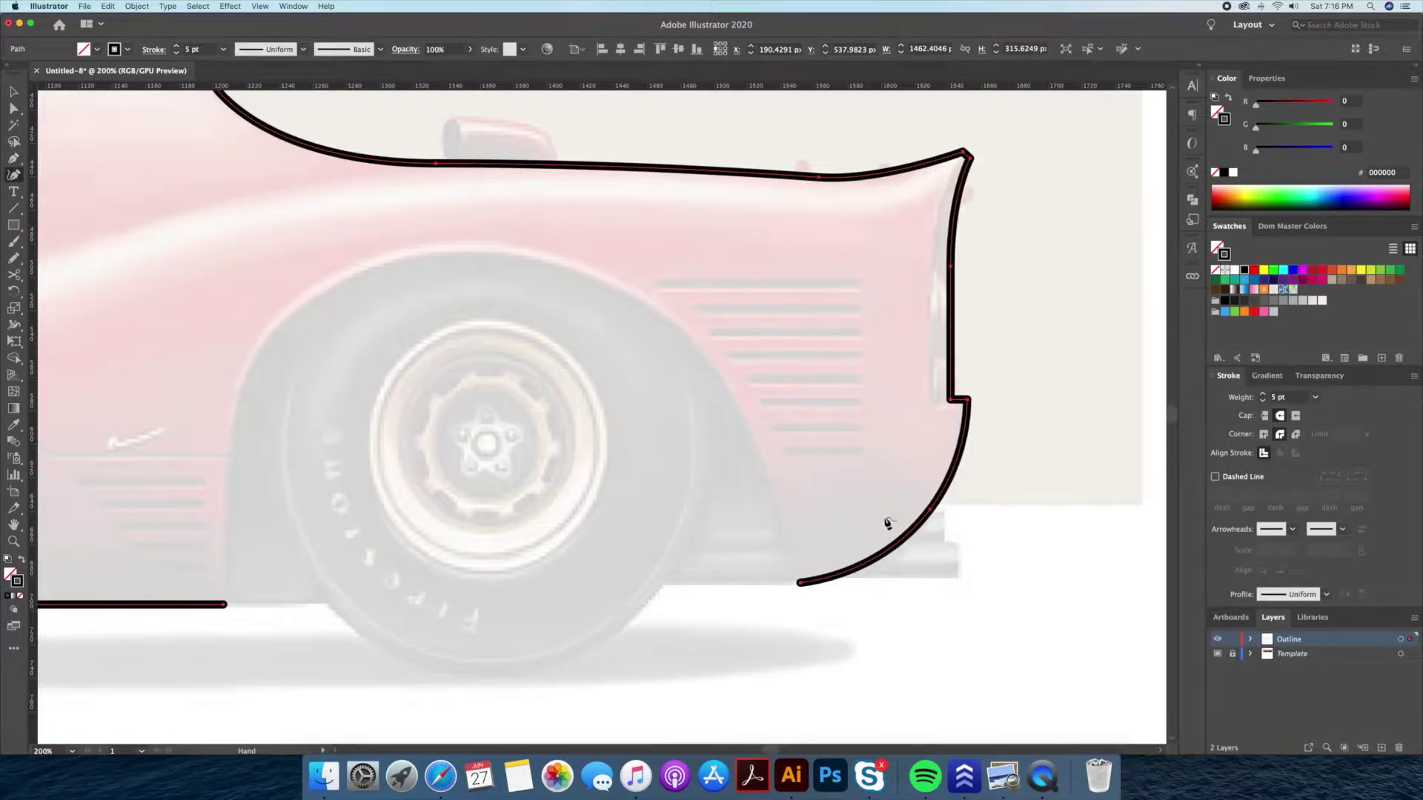
pyautogui.click(224, 604)
pyautogui.scroll(-3, 222, 603)
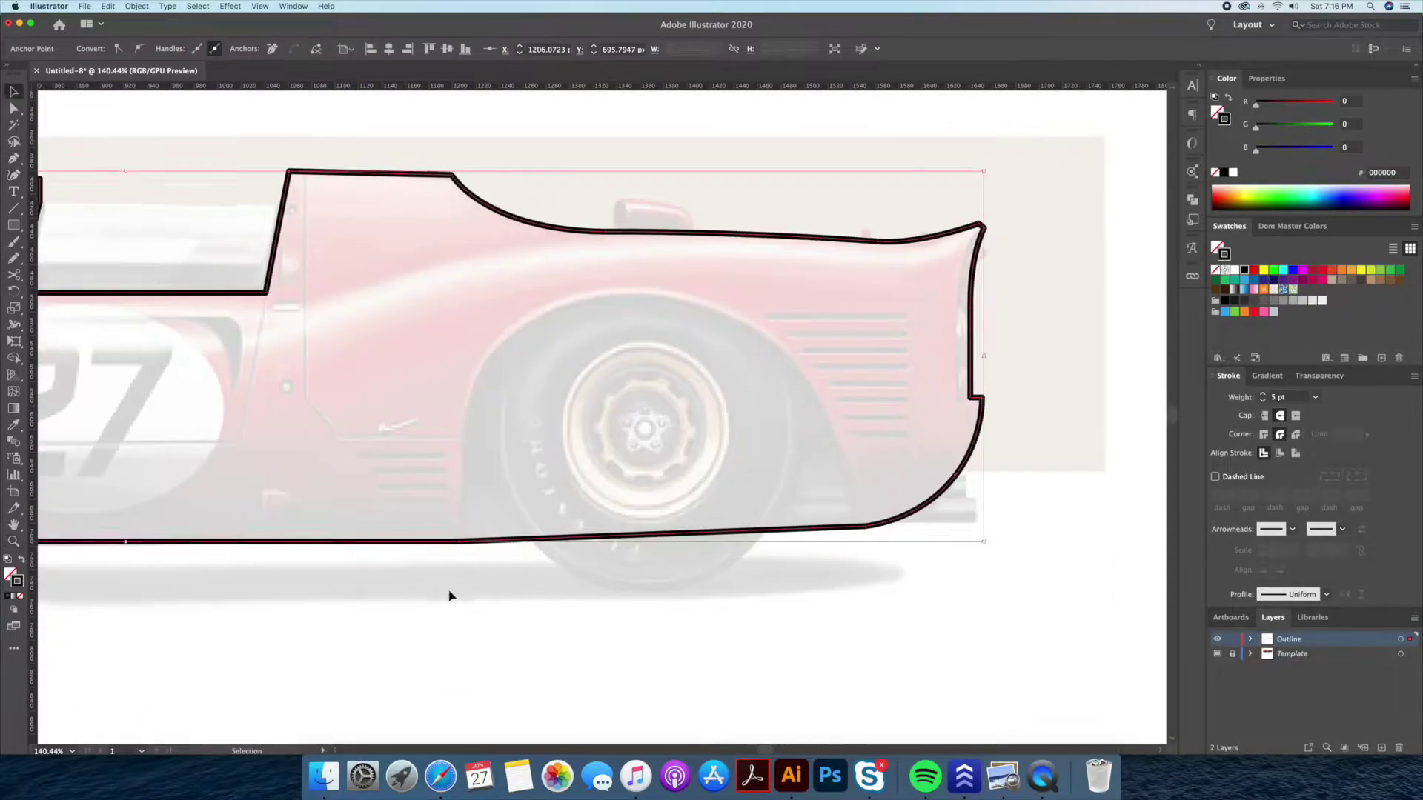
pyautogui.press('v')
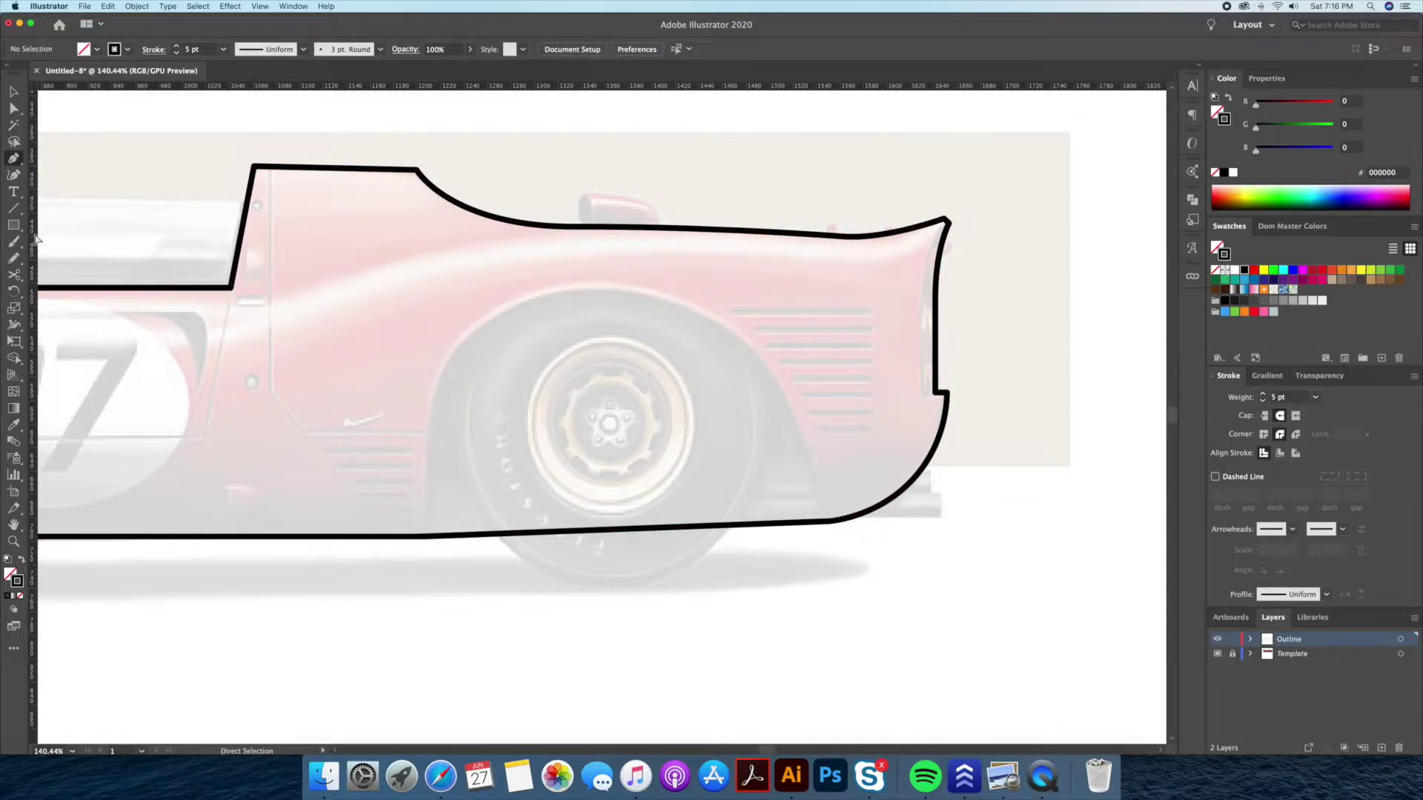
# - Draw a circle over the rear wheel and resize it to fit the tire
pyautogui.moveTo(13, 224); pyautogui.dragTo(56, 257)
pyautogui.moveTo(627, 494)
pyautogui.mouseDown()
pyautogui.moveTo(801, 574)
pyautogui.moveTo(758, 539)
pyautogui.mouseUp()
pyautogui.press('a')
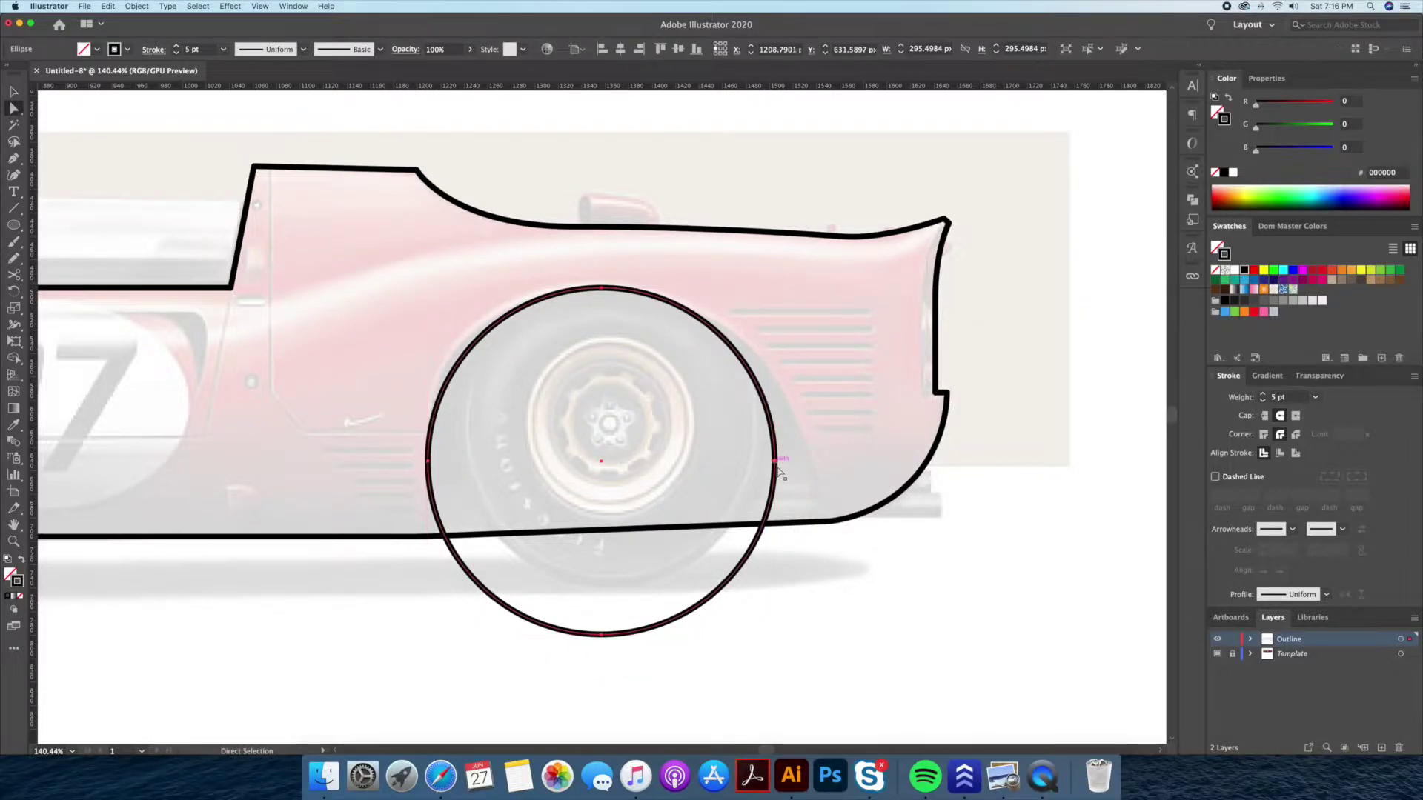
pyautogui.press('v')
pyautogui.moveTo(775, 463); pyautogui.dragTo(796, 462)
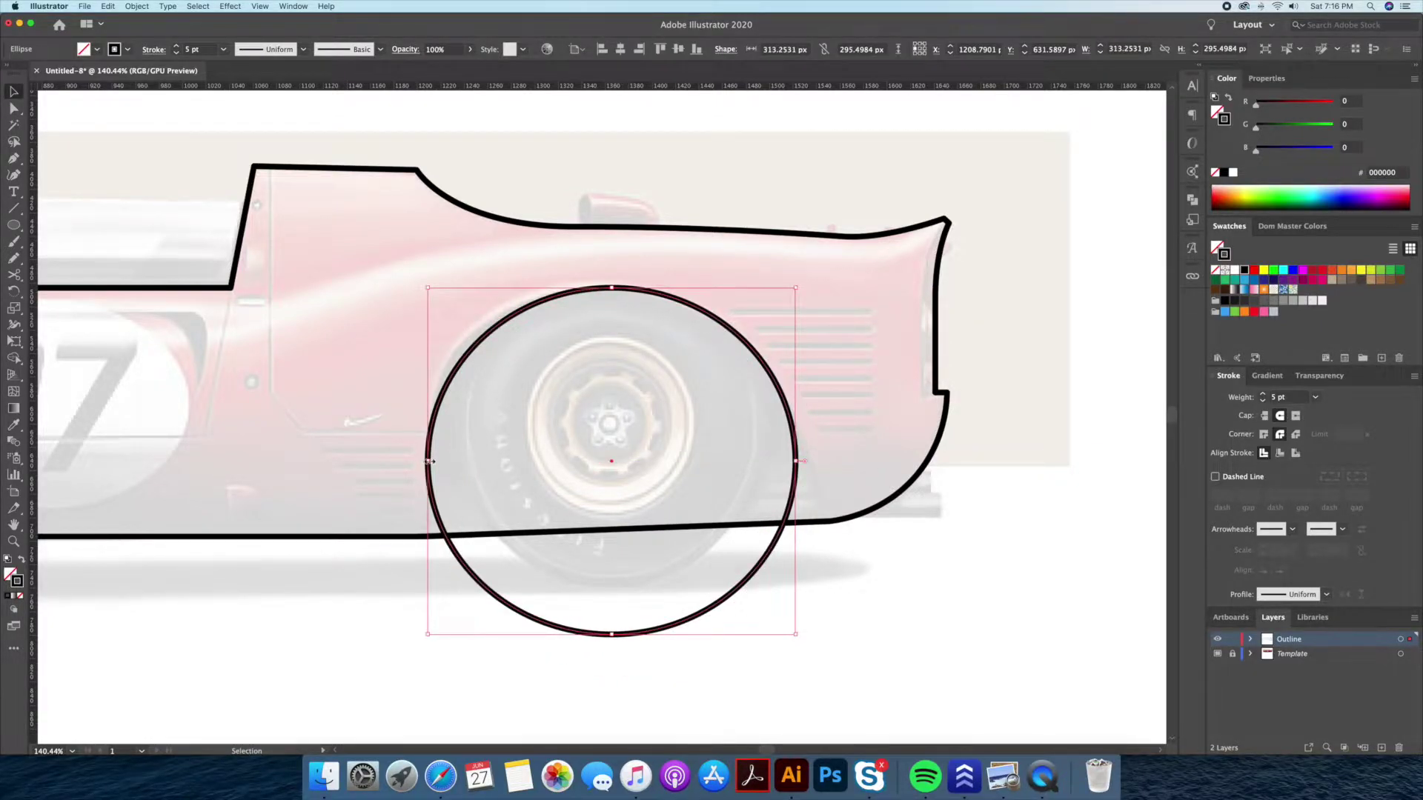
pyautogui.moveTo(430, 461); pyautogui.dragTo(431, 461)
pyautogui.moveTo(427, 288); pyautogui.dragTo(420, 282)
pyautogui.click(567, 426)
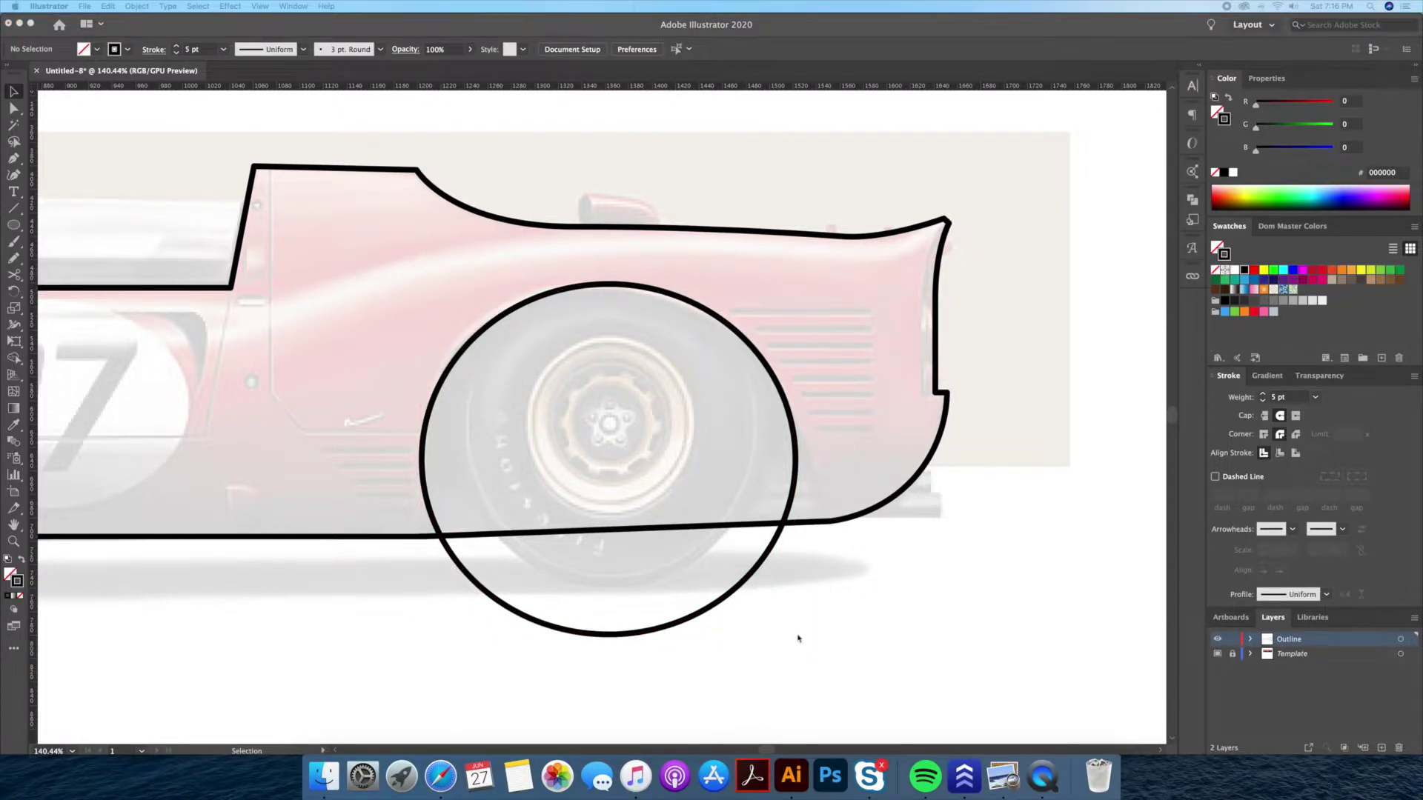
# - Delete the circle's bottom anchor and extend its left end down below the body
pyautogui.click(770, 546)
pyautogui.press('p')
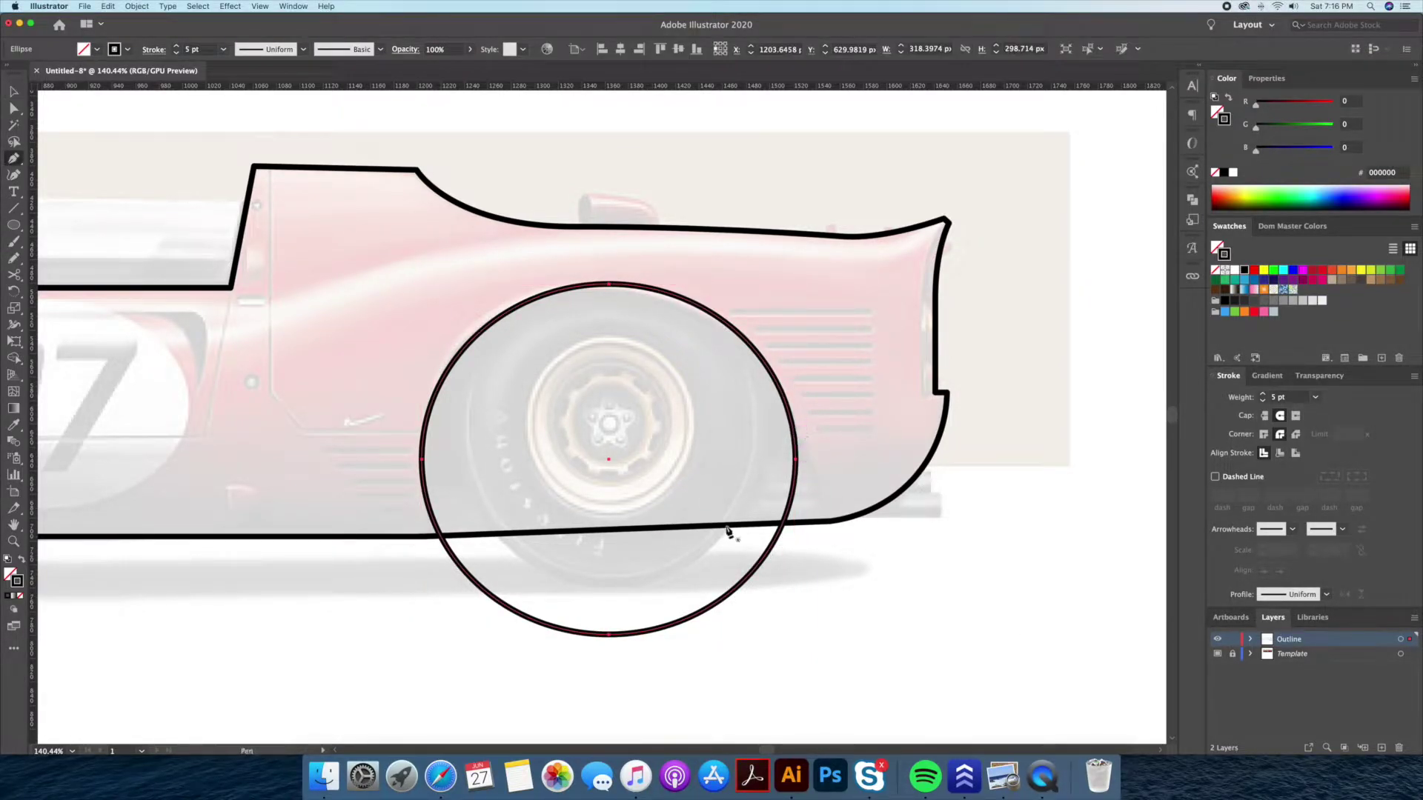
pyautogui.click(609, 635)
pyautogui.press('Delete')
pyautogui.click(421, 459)
pyautogui.click(421, 570)
pyautogui.keyDown('ctrl'); pyautogui.click(546, 582); pyautogui.keyUp('ctrl')
# - Trim the arc's lower right segment and extend it below the body to close the arch
pyautogui.keyDown('ctrl'); pyautogui.click(797, 457); pyautogui.keyUp('ctrl')
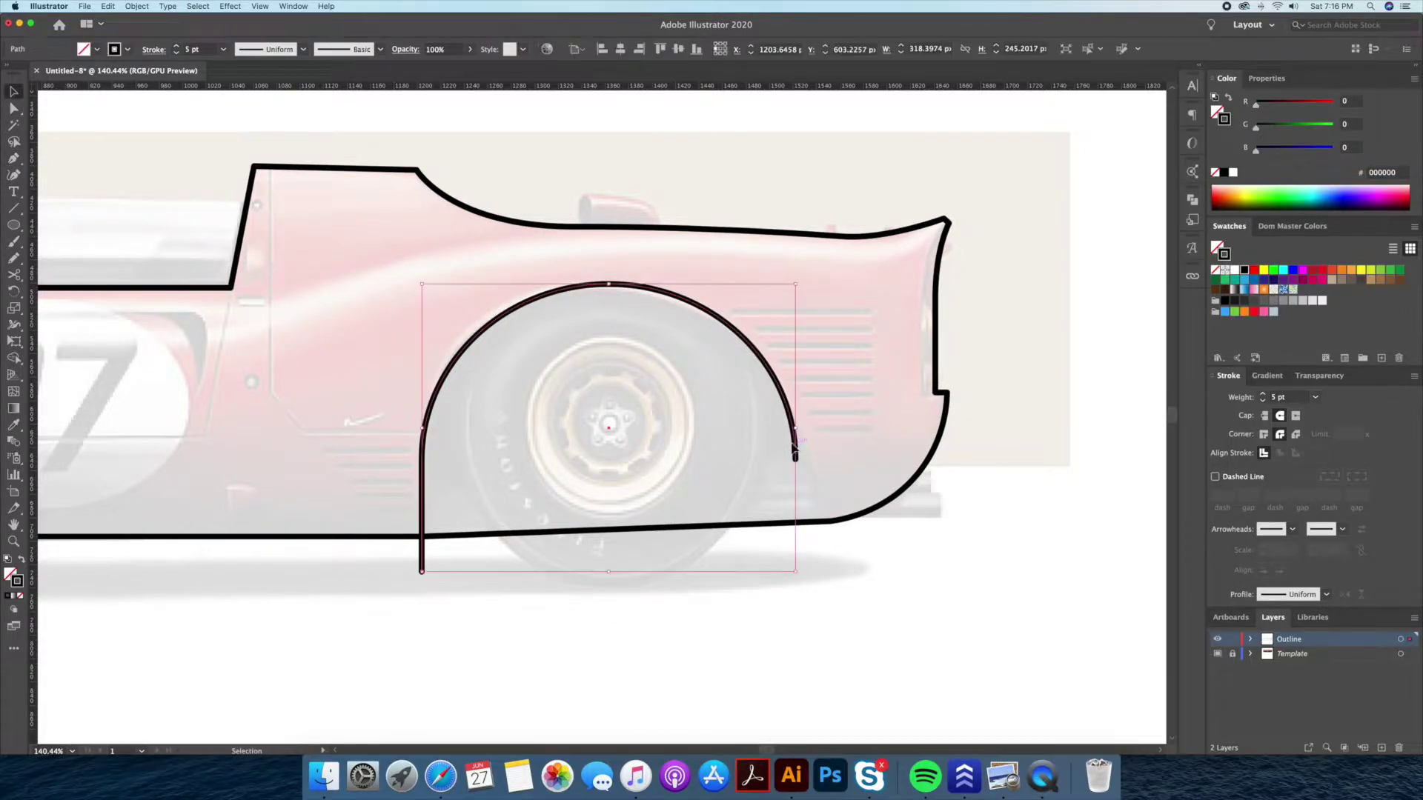
pyautogui.press('a')
pyautogui.click(797, 457)
pyautogui.press('Delete')
pyautogui.press('p')
pyautogui.moveTo(780, 391); pyautogui.dragTo(844, 529)
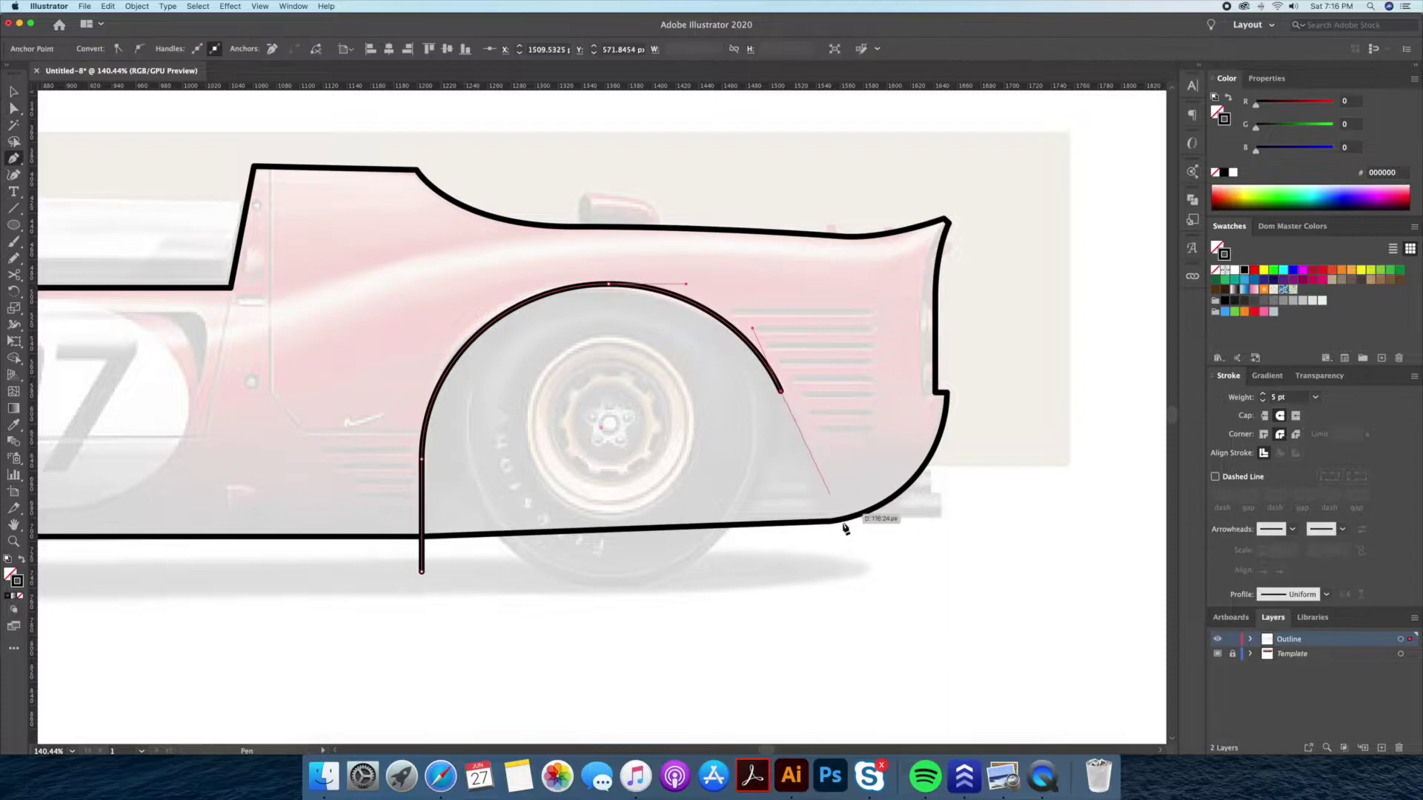
pyautogui.click(835, 520)
pyautogui.click(421, 571)
# - Subtract the rear arch shape from the body outline with Shape Builder
pyautogui.press('v')
pyautogui.keyDown('shift'); pyautogui.click(476, 538); pyautogui.keyUp('shift')
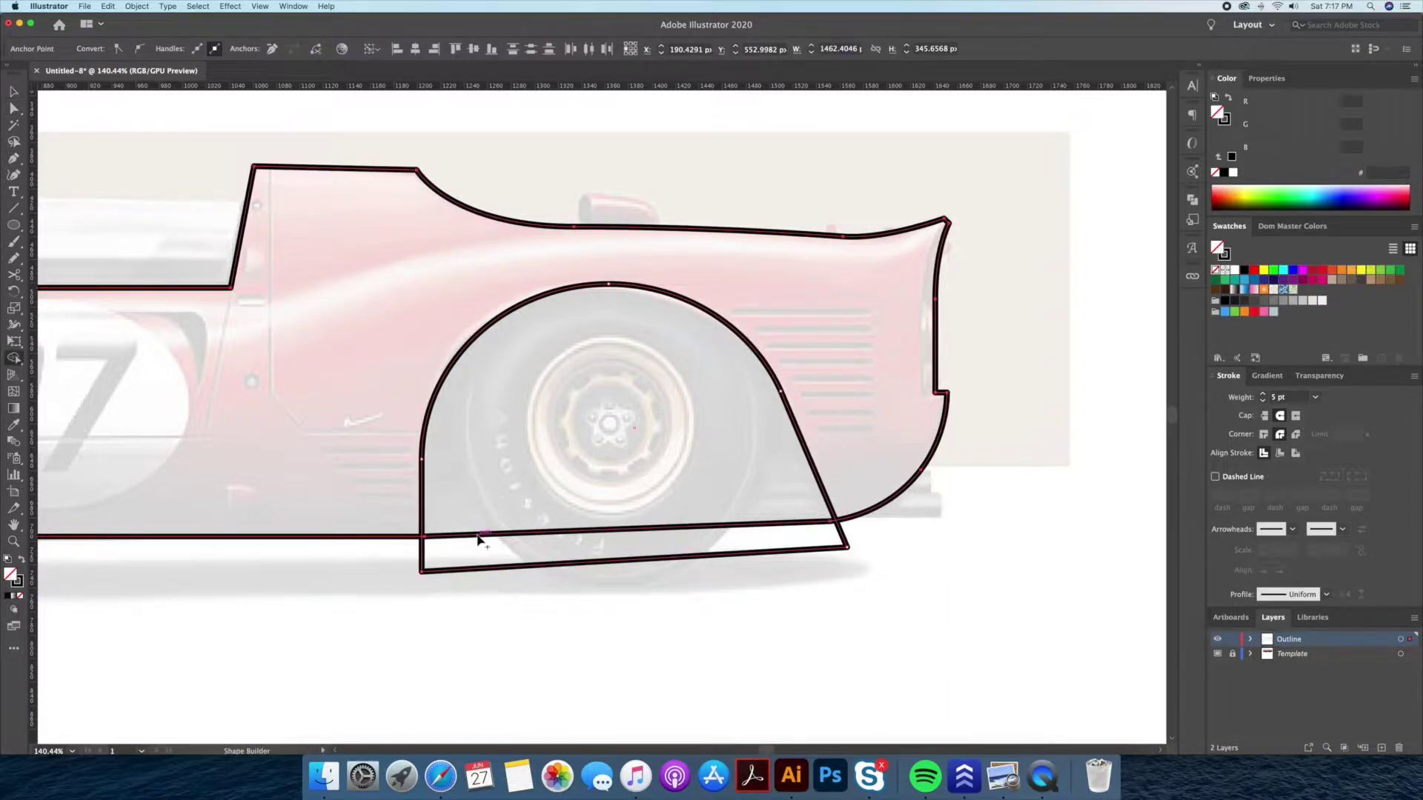
pyautogui.hotkey('ctrl', 'shift', 'F9')
pyautogui.click(647, 574)
pyautogui.hscroll(-10, 765, 540)
pyautogui.scroll(-2, 765, 540)
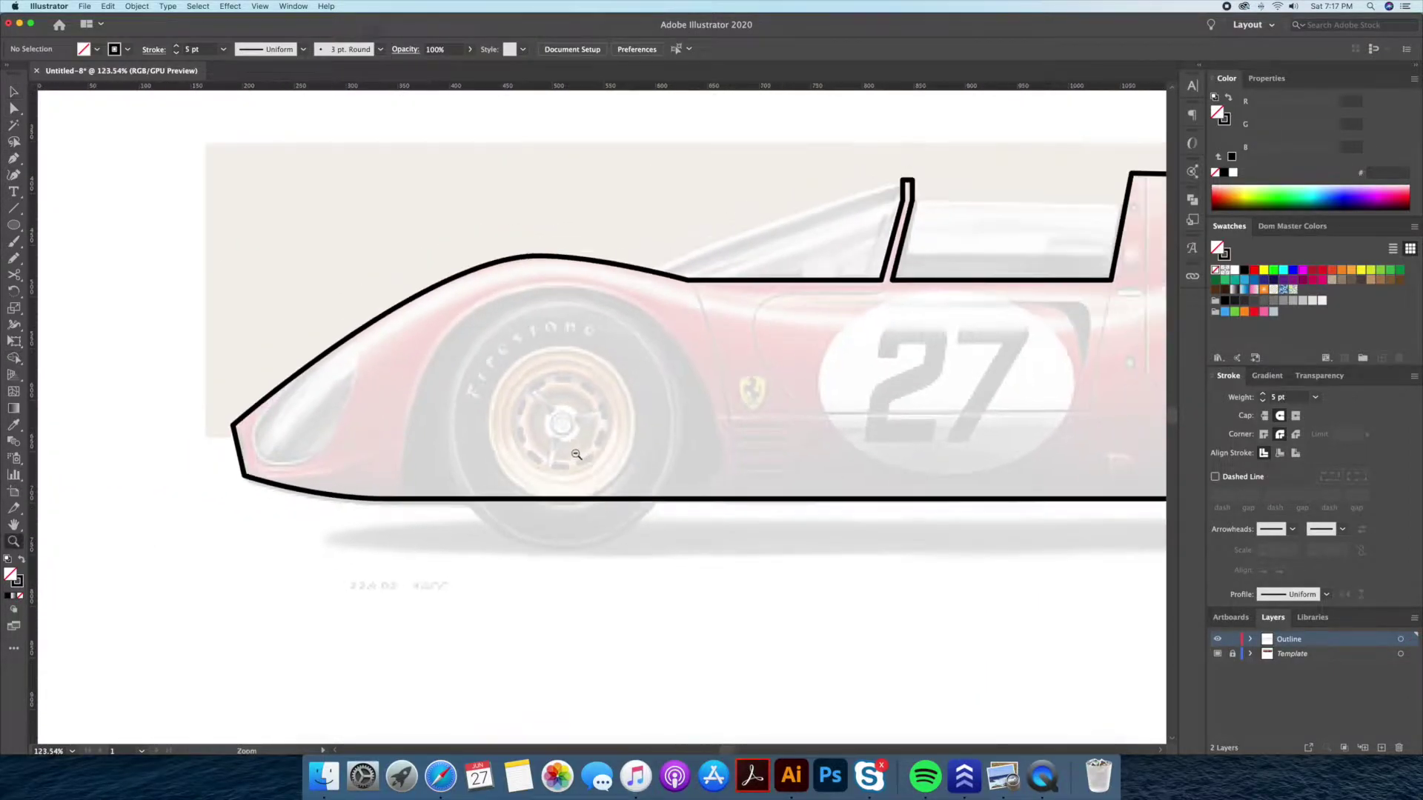
# - Draw a closed front wheel-arch shape extending below the body's bottom edge
pyautogui.hscroll(3, 575, 540)
pyautogui.press('p')
pyautogui.click(583, 509)
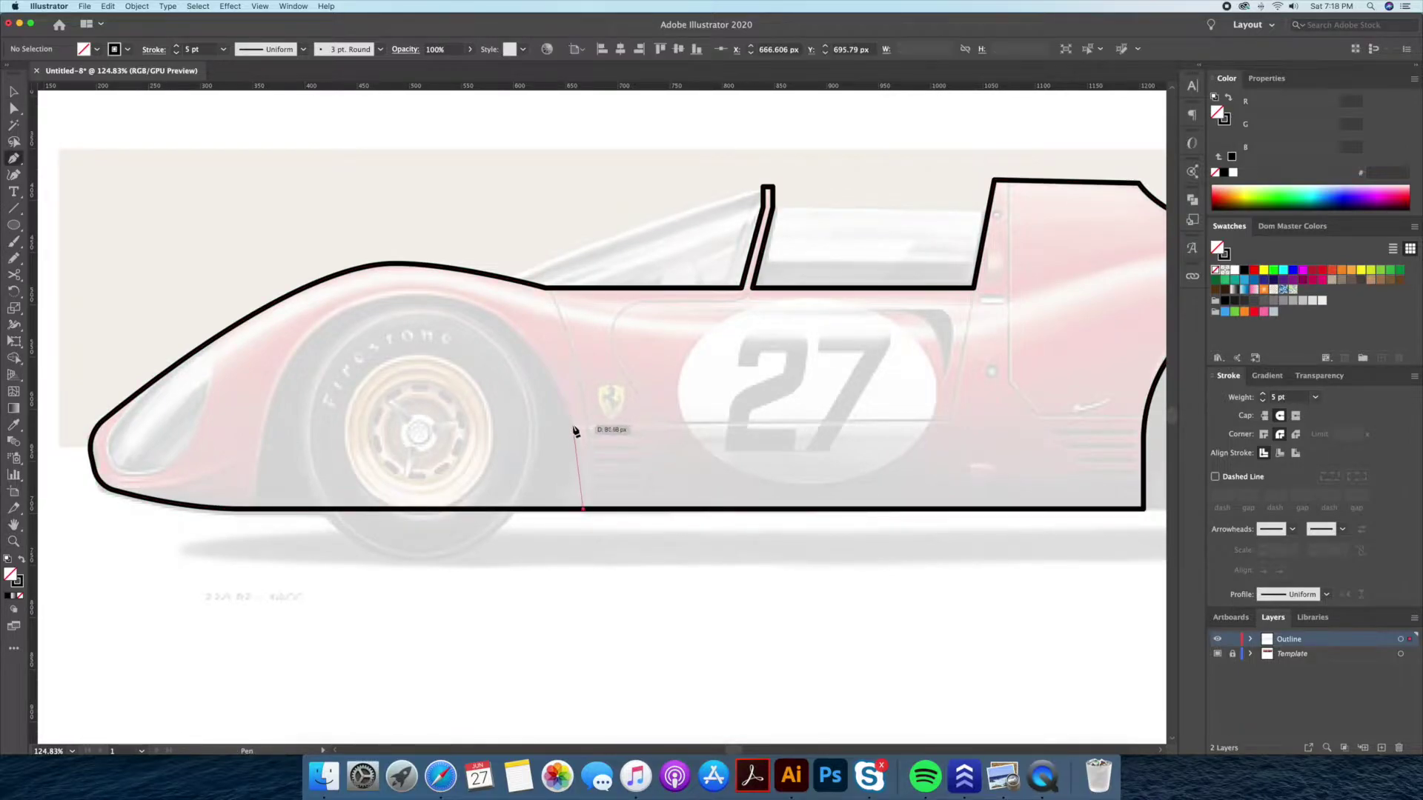
pyautogui.moveTo(406, 292); pyautogui.dragTo(291, 292)
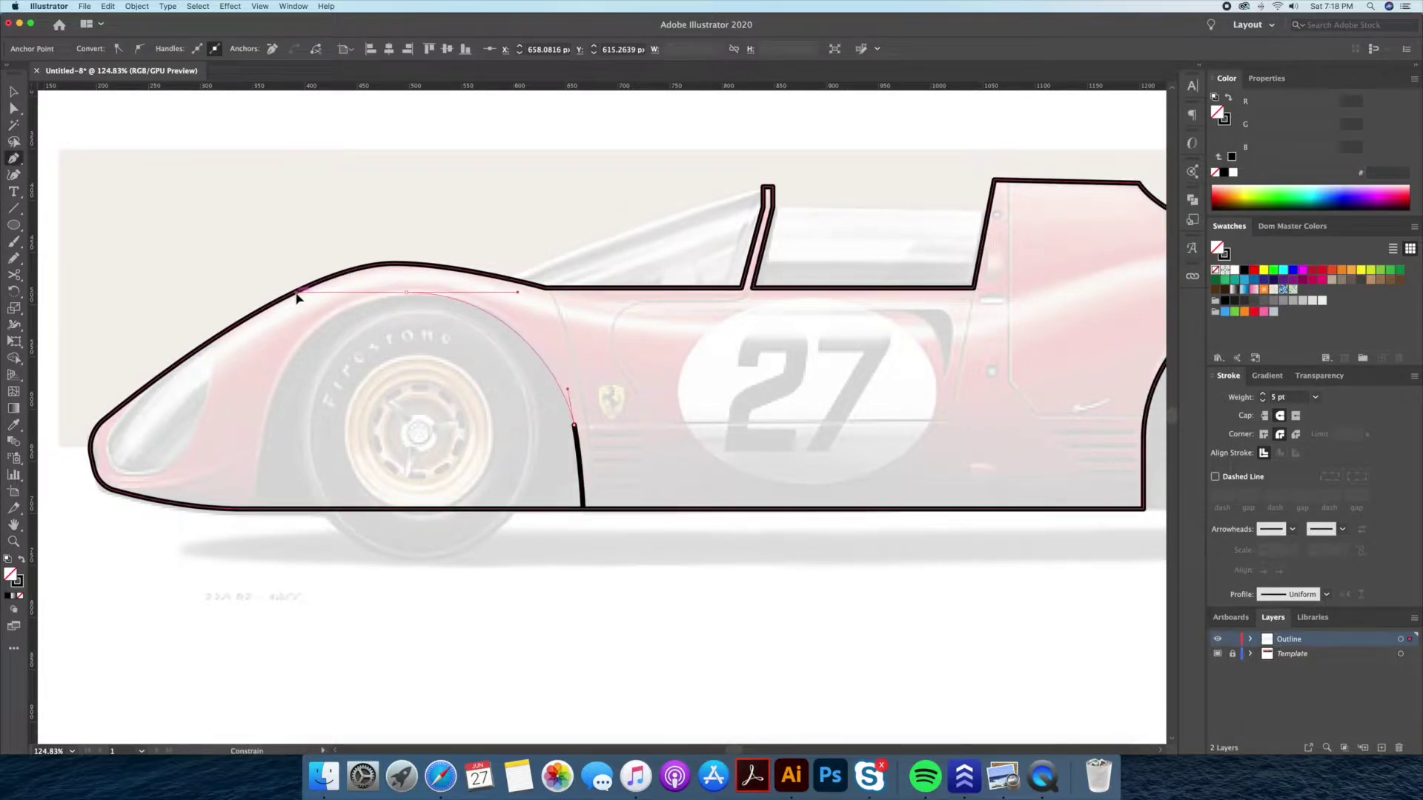
pyautogui.moveTo(255, 510); pyautogui.dragTo(256, 613)
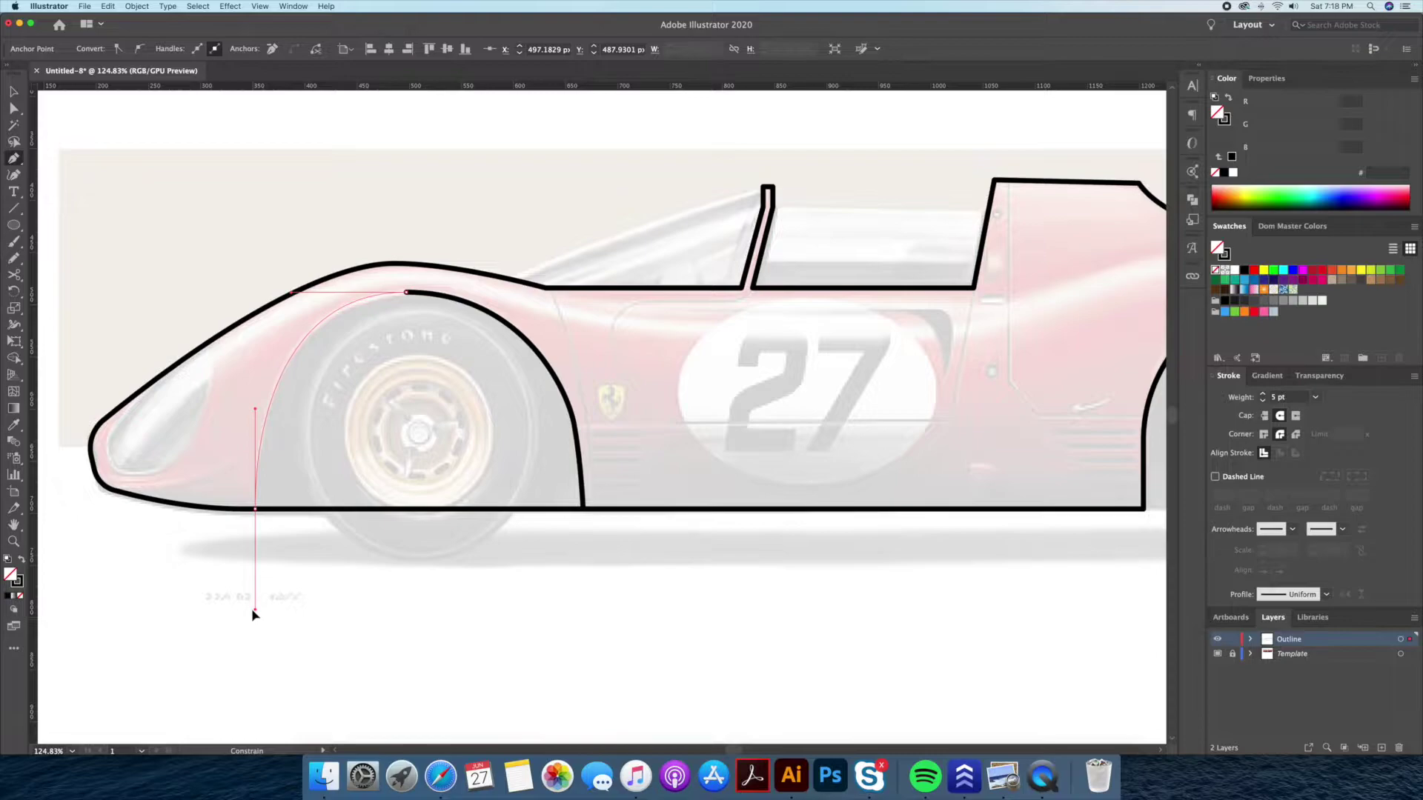
pyautogui.click(255, 541)
pyautogui.click(584, 541)
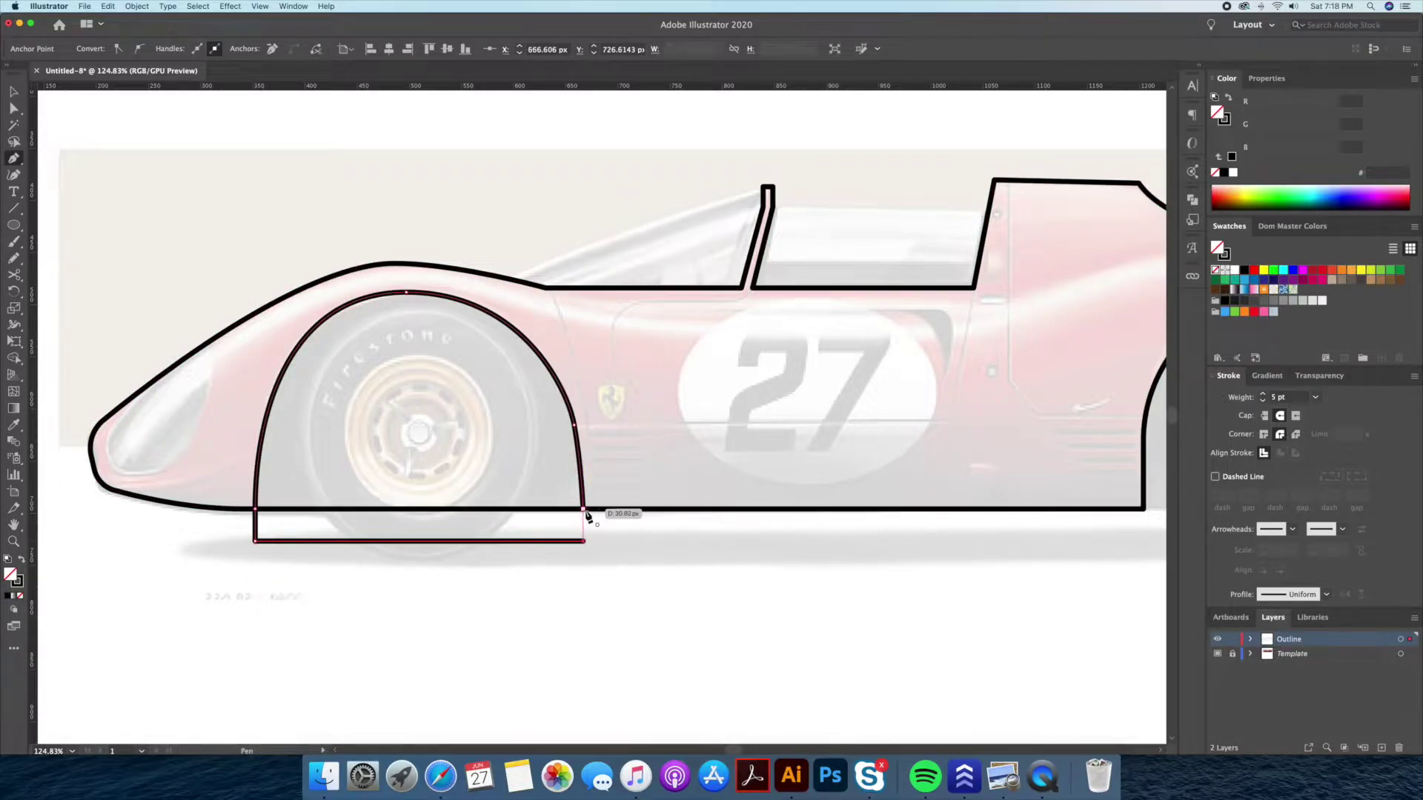
pyautogui.click(584, 509)
# - Cut the front arch out of the body with Shape Builder and lower its top slightly
pyautogui.hotkey('ctrl', 'a')
pyautogui.hotkey('shift', 'm')
pyautogui.moveTo(415, 445); pyautogui.dragTo(572, 527)
pyautogui.press('v')
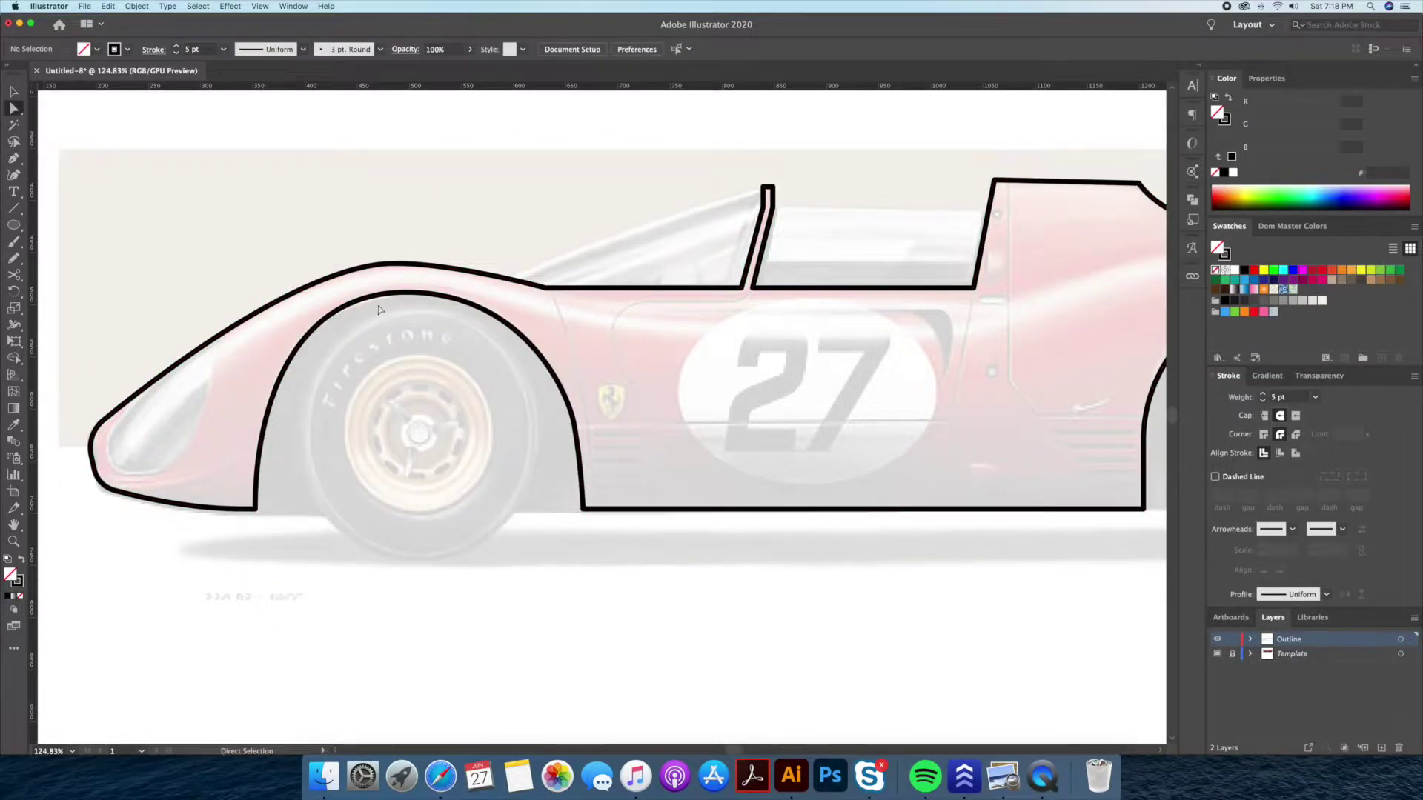
pyautogui.moveTo(406, 292); pyautogui.dragTo(406, 297)
pyautogui.press('v')
pyautogui.click(535, 572)
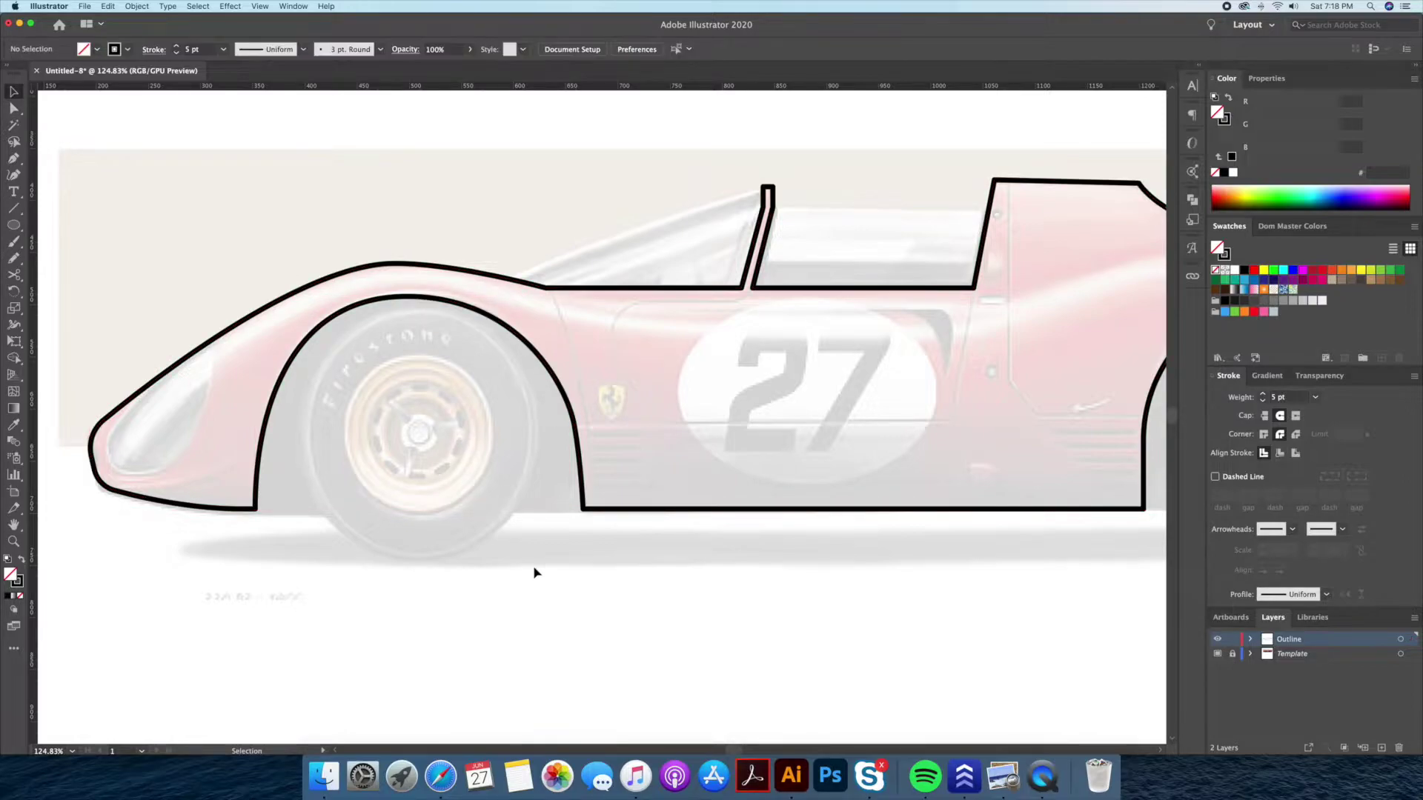
pyautogui.scroll(-5, 535, 572)
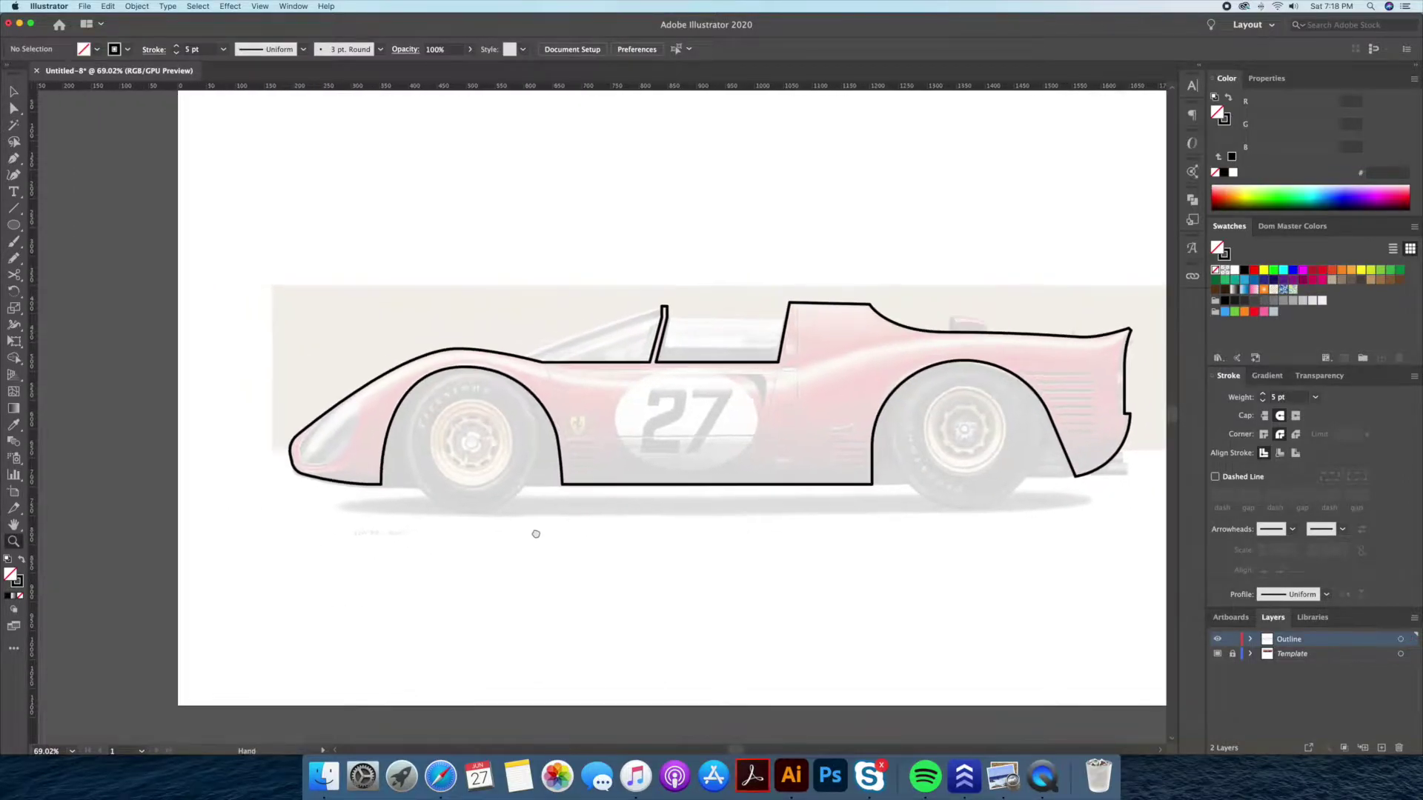
pyautogui.moveTo(244, 448)
pyautogui.mouseDown()
pyautogui.moveTo(641, 405)
pyautogui.moveTo(612, 452)
pyautogui.mouseUp()
# - Trace a closed headlight cover outline on the car's nose
pyautogui.press('p')
pyautogui.click(654, 222)
pyautogui.moveTo(507, 526); pyautogui.dragTo(448, 544)
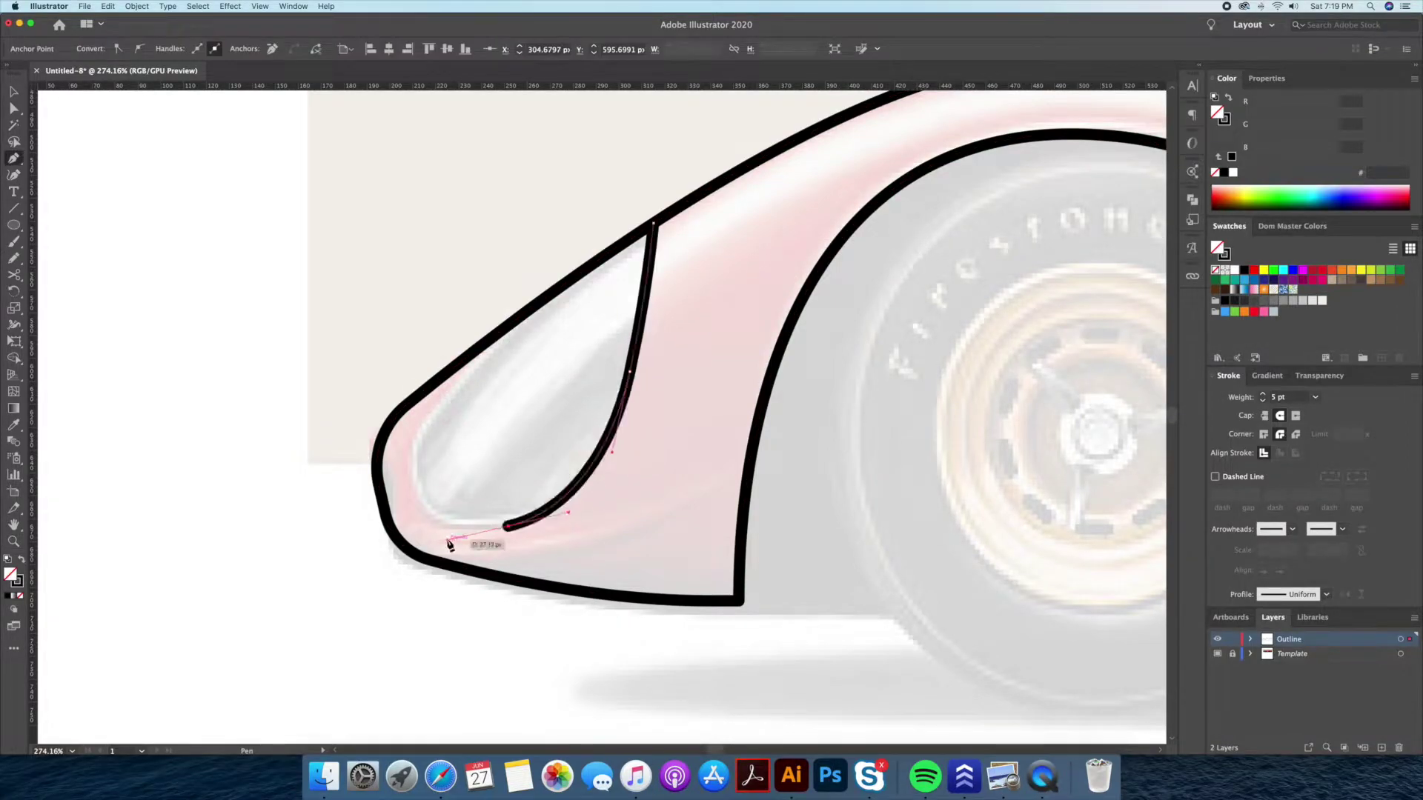
pyautogui.moveTo(423, 412); pyautogui.dragTo(469, 359)
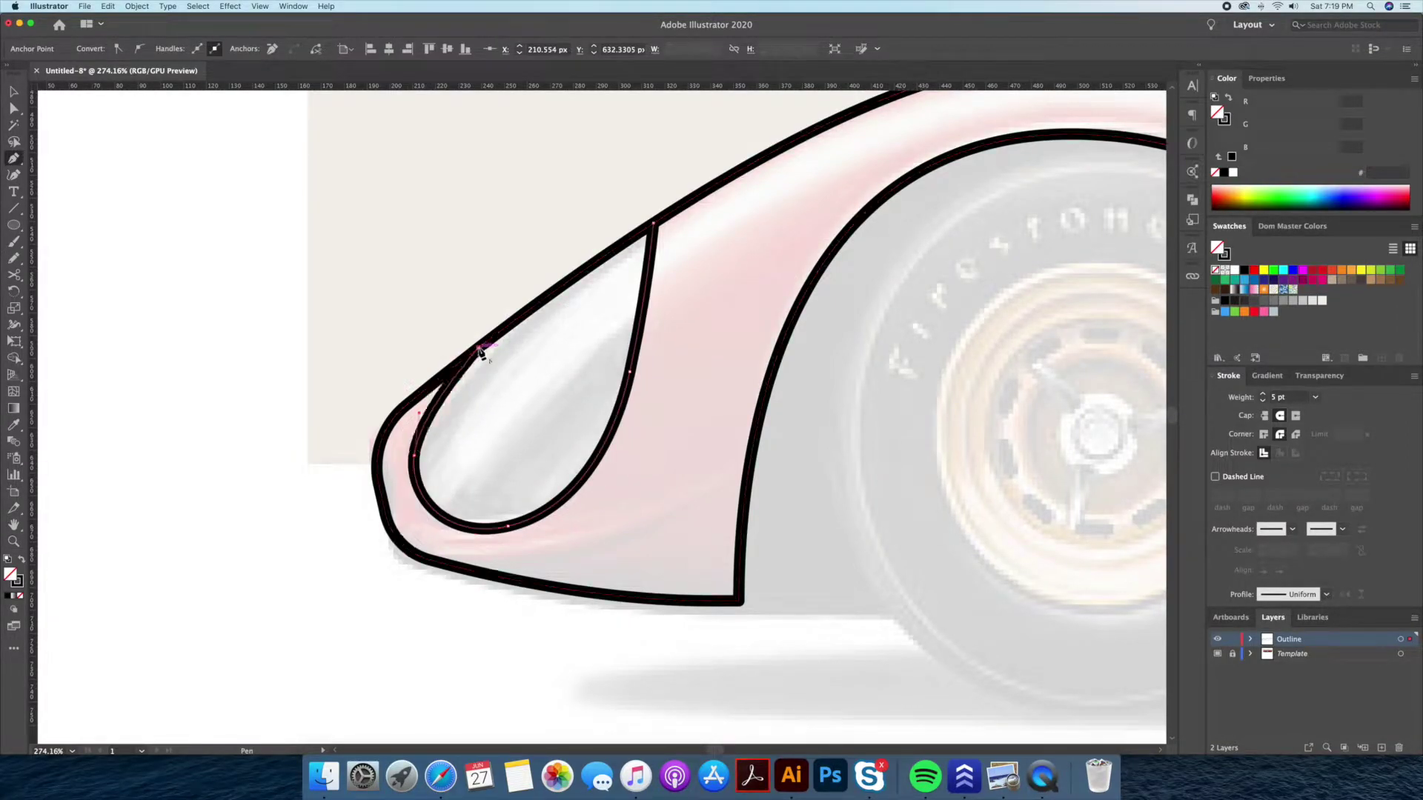
pyautogui.click(467, 291)
pyautogui.press('Escape')
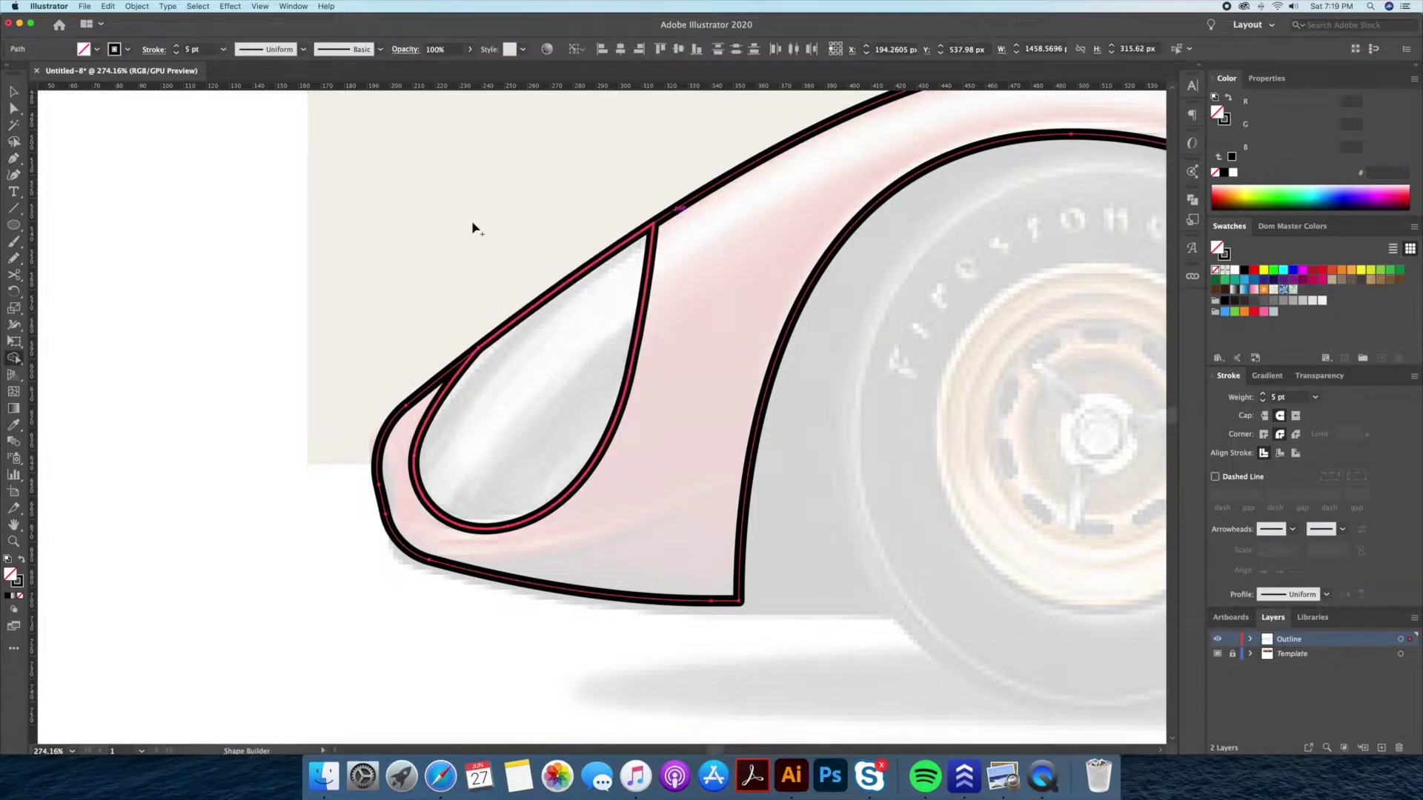
# - Draw a panel seam from beltline to rocker behind the front arch, then start a second seam
pyautogui.moveTo(425, 261); pyautogui.dragTo(349, 260)
pyautogui.moveTo(807, 414)
pyautogui.mouseDown()
pyautogui.moveTo(422, 408)
pyautogui.moveTo(571, 331)
pyautogui.mouseUp()
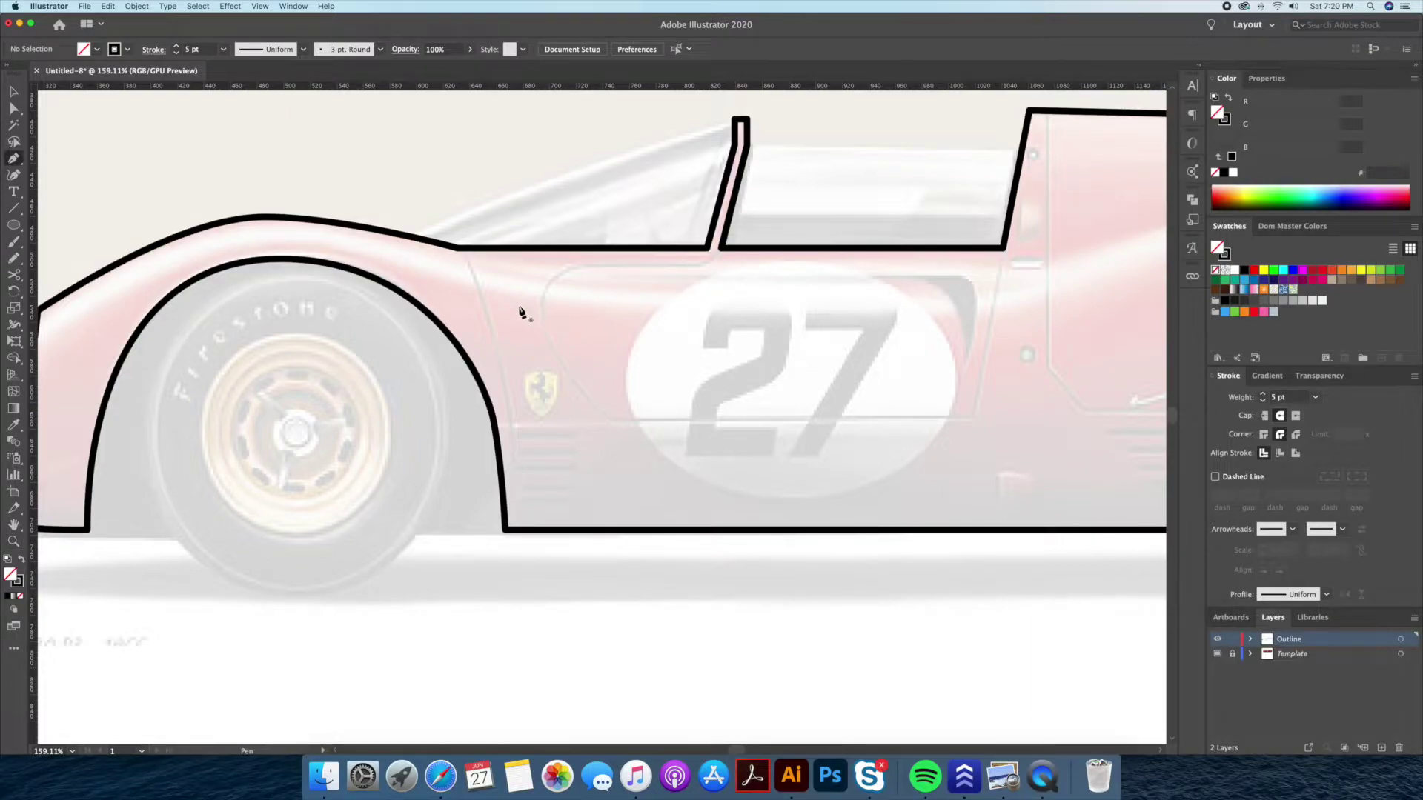
pyautogui.click(457, 248)
pyautogui.click(519, 529)
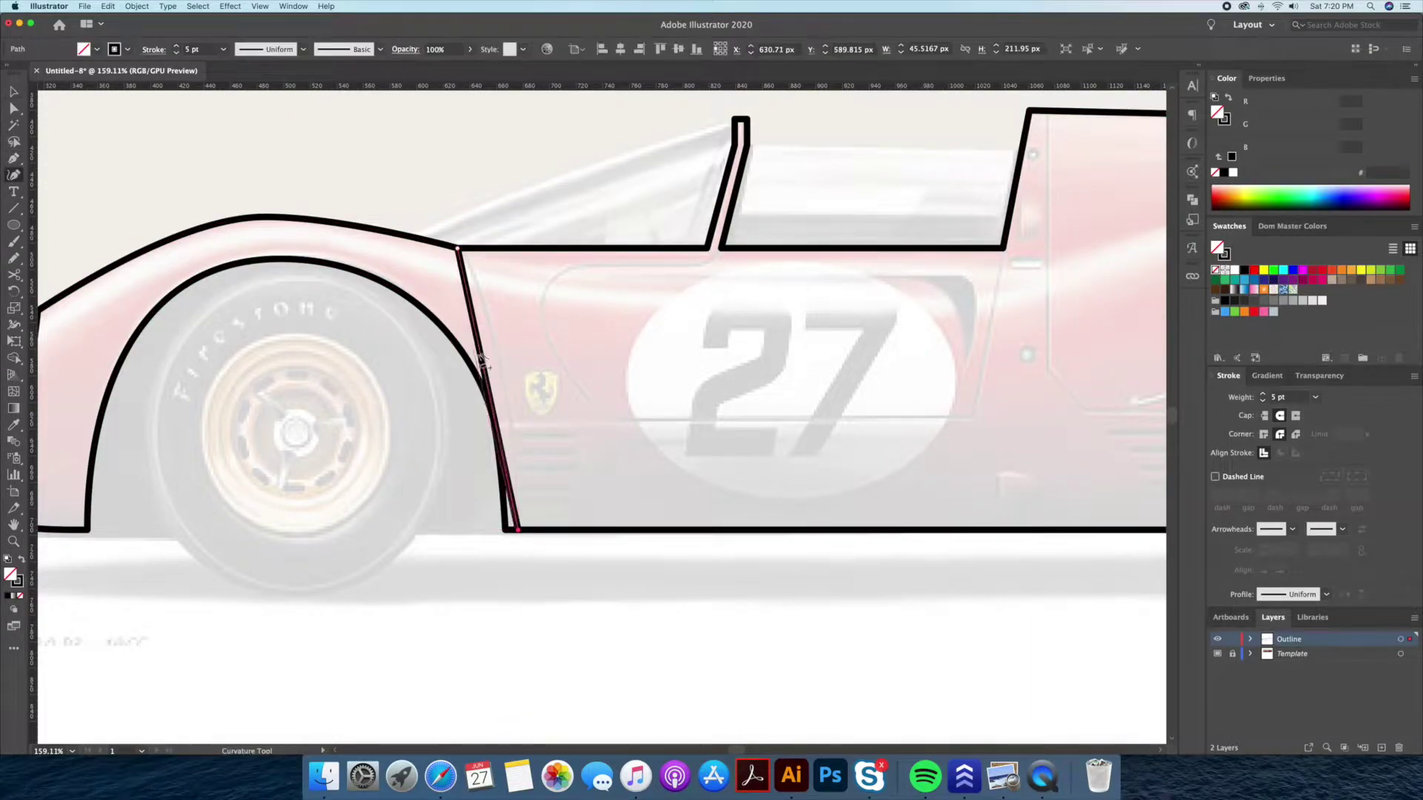
pyautogui.press('v')
pyautogui.moveTo(653, 373); pyautogui.dragTo(542, 375)
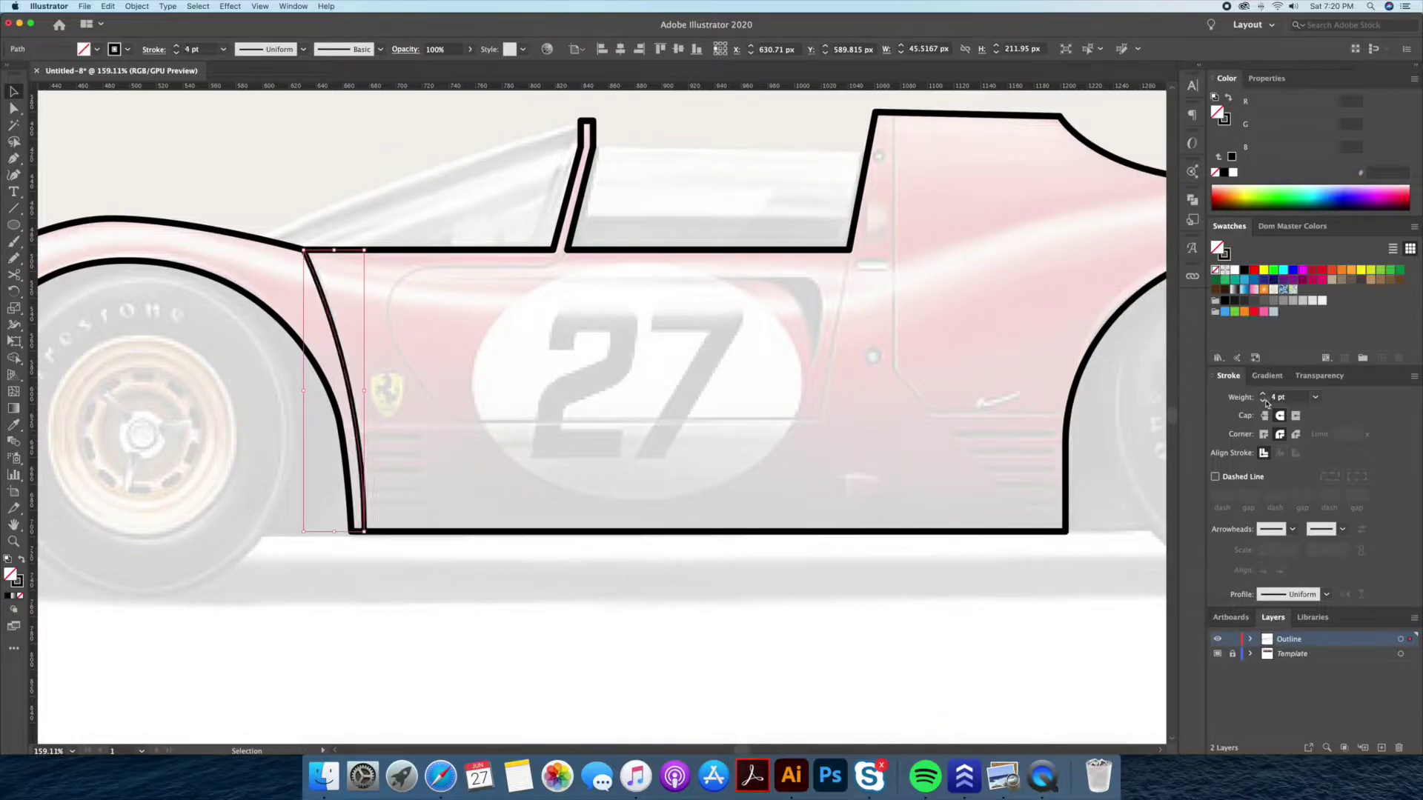
pyautogui.hscroll(3, 665, 394)
pyautogui.click(774, 250)
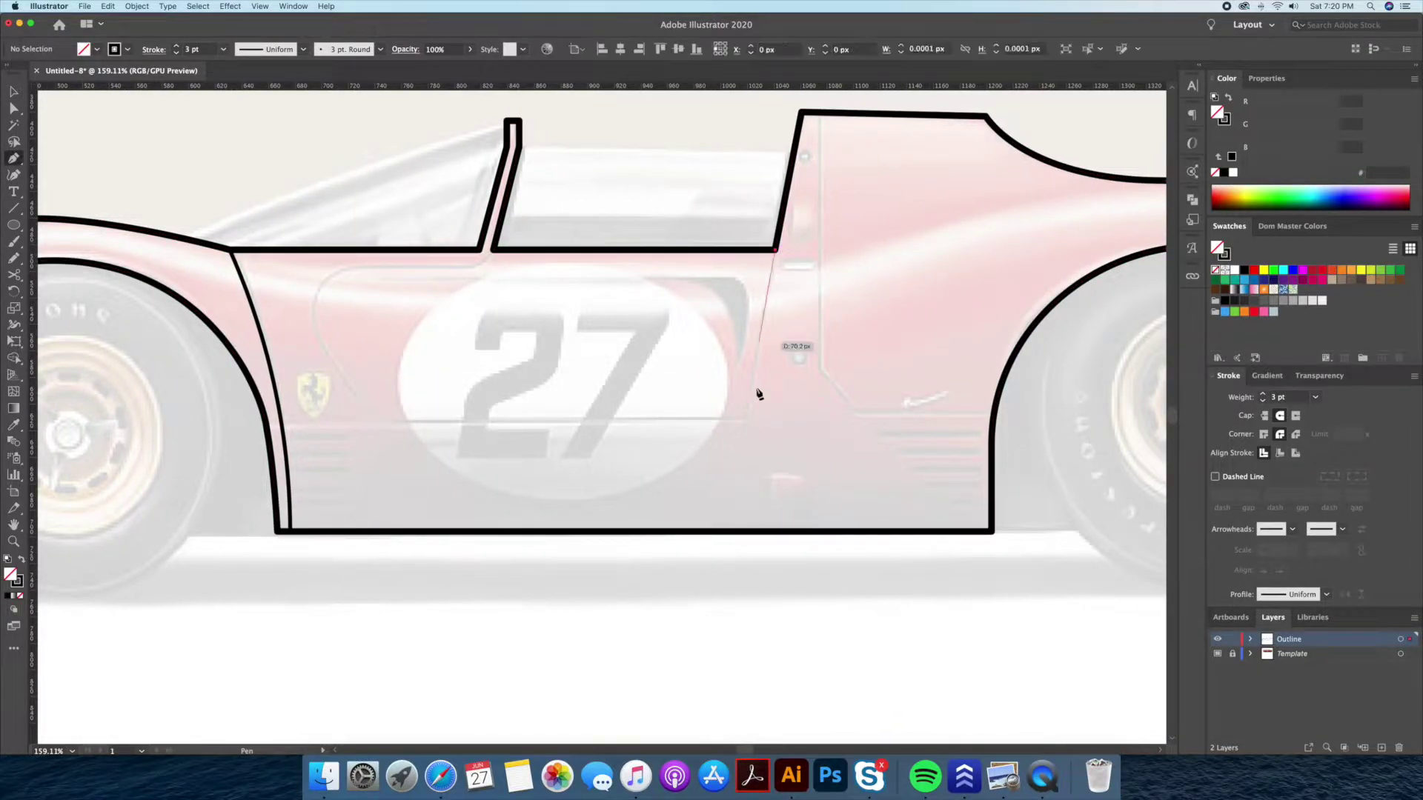
# - Draw the door opening outline around the 27 roundel up to the window's rear edge
pyautogui.click(745, 420)
pyautogui.click(378, 419)
pyautogui.click(280, 268)
pyautogui.click(477, 266)
pyautogui.click(491, 251)
# - Round the door opening's corners, including the one near the window's rear
pyautogui.press('a')
pyautogui.moveTo(315, 284); pyautogui.dragTo(342, 291)
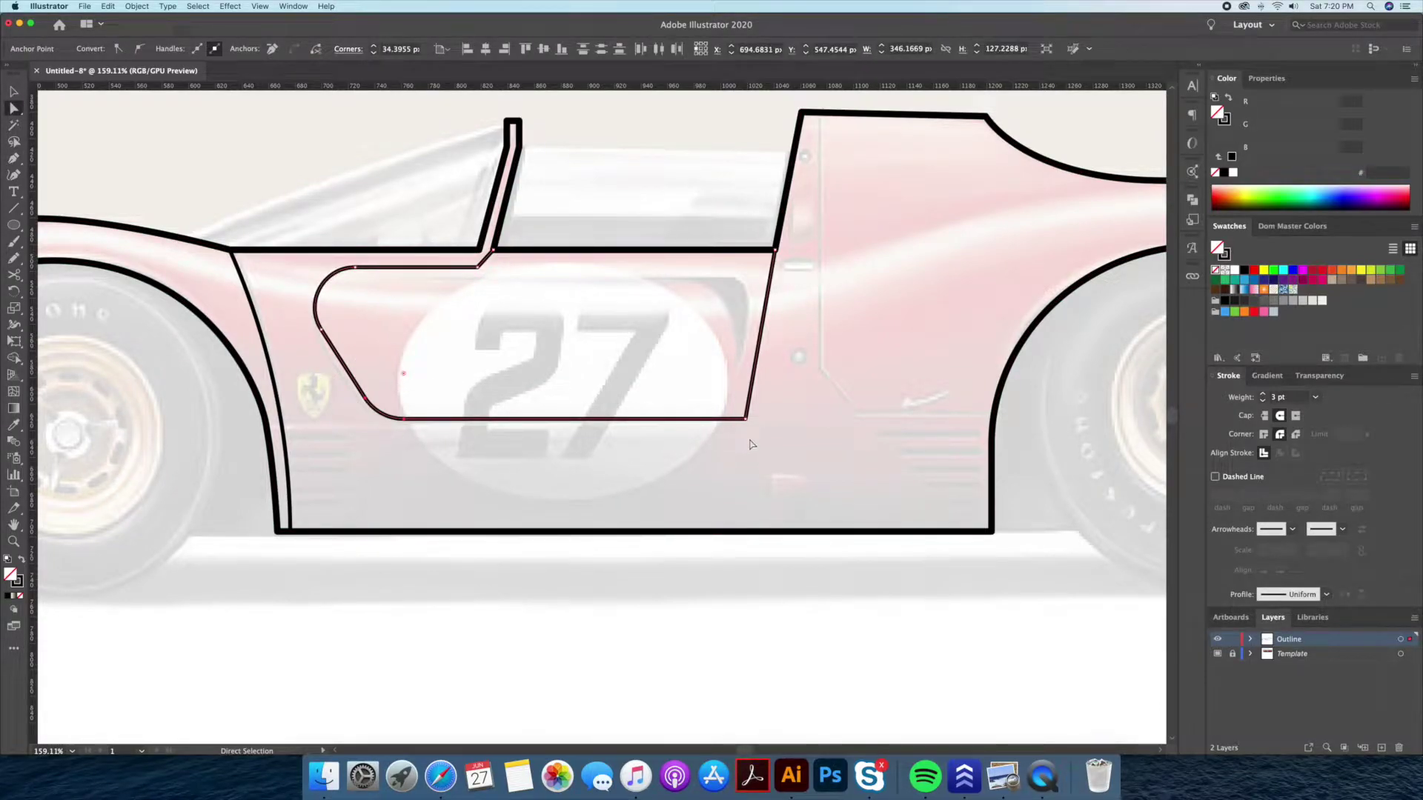
pyautogui.moveTo(474, 267); pyautogui.dragTo(476, 228)
pyautogui.click(609, 332)
pyautogui.press('v')
# - Draw the rear side panel line straight down, then angled toward the rear wheel arch
pyautogui.hscroll(5, 602, 445)
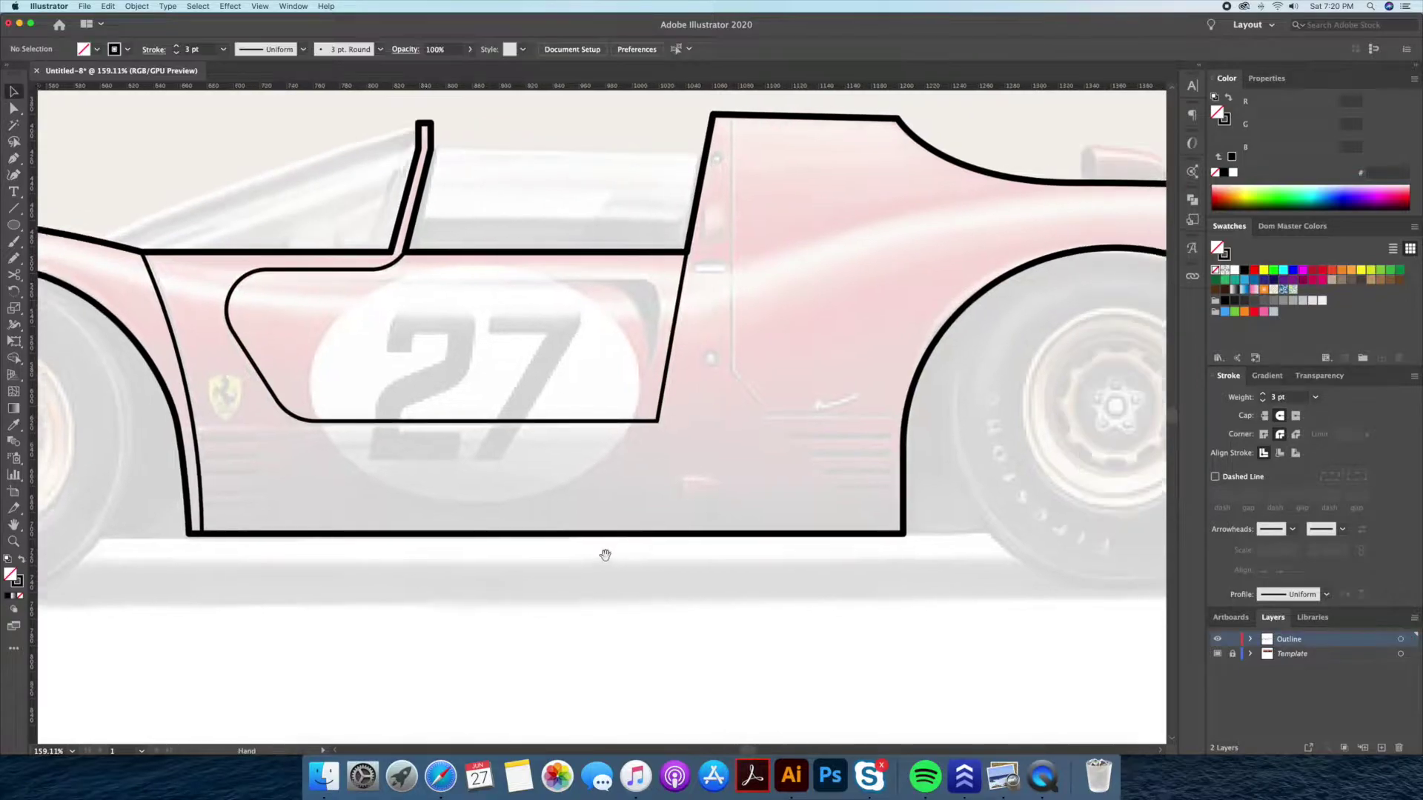
pyautogui.press('p')
pyautogui.click(633, 121)
pyautogui.click(633, 377)
pyautogui.click(672, 421)
pyautogui.click(806, 420)
pyautogui.keyDown('super'); pyautogui.click(874, 463); pyautogui.keyUp('super')
pyautogui.press('v')
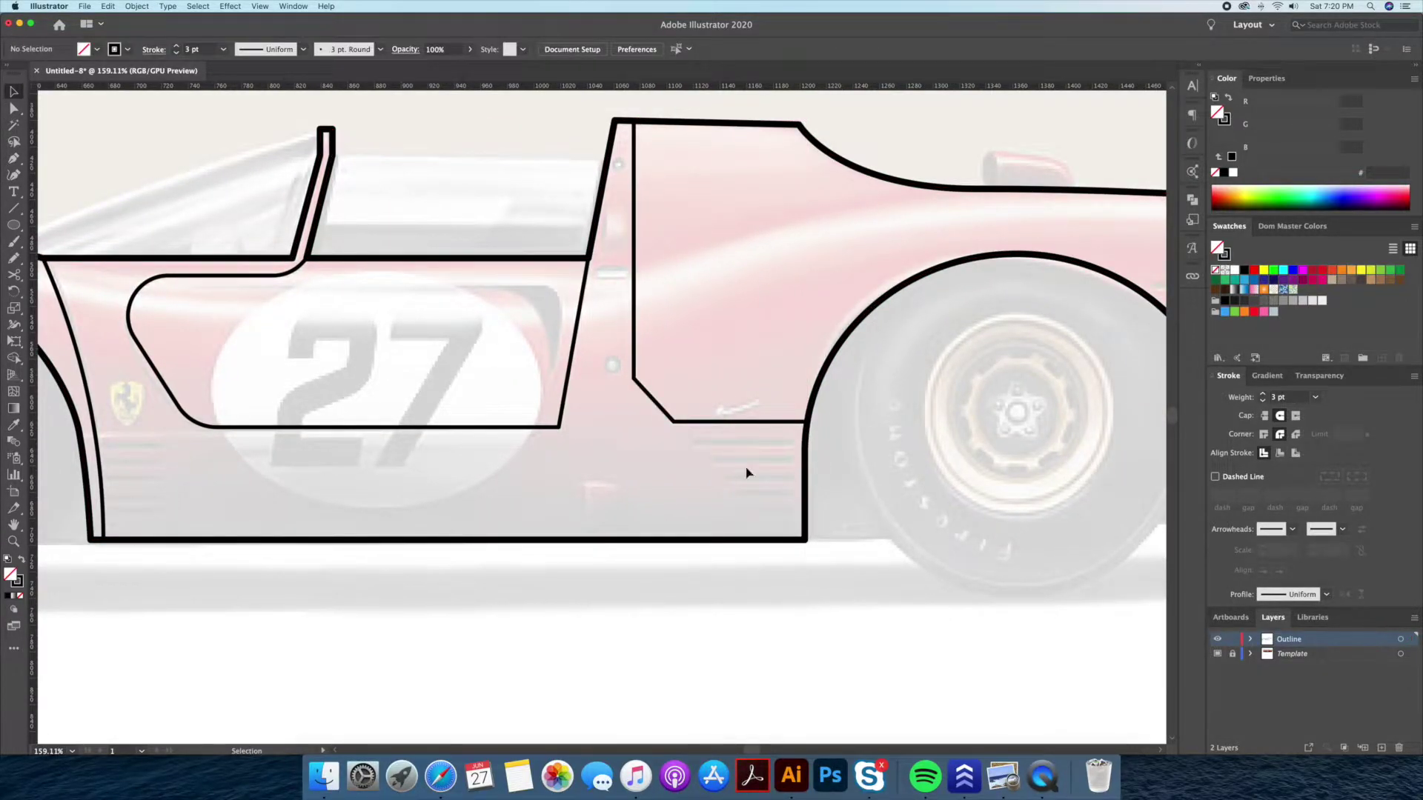
# - Draw an inner line across the door opening with a rounded rear corner
pyautogui.hscroll(-3, 660, 461)
pyautogui.press('p')
pyautogui.click(389, 289)
pyautogui.click(660, 289)
pyautogui.moveTo(662, 296); pyautogui.dragTo(639, 359)
pyautogui.press('v')
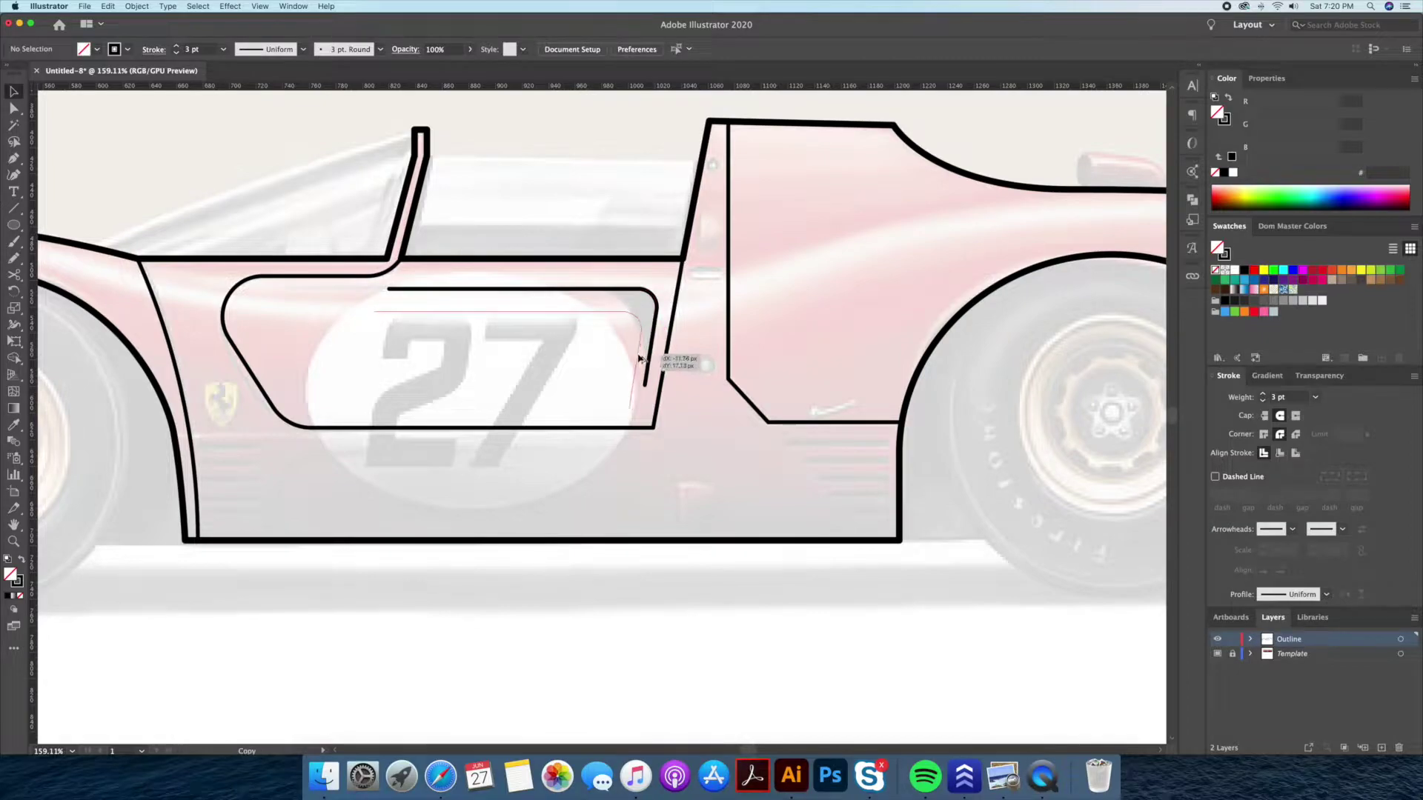
# - Add a diagonal from the inner line and bend it into a smooth curve
pyautogui.press('p')
pyautogui.click(647, 366)
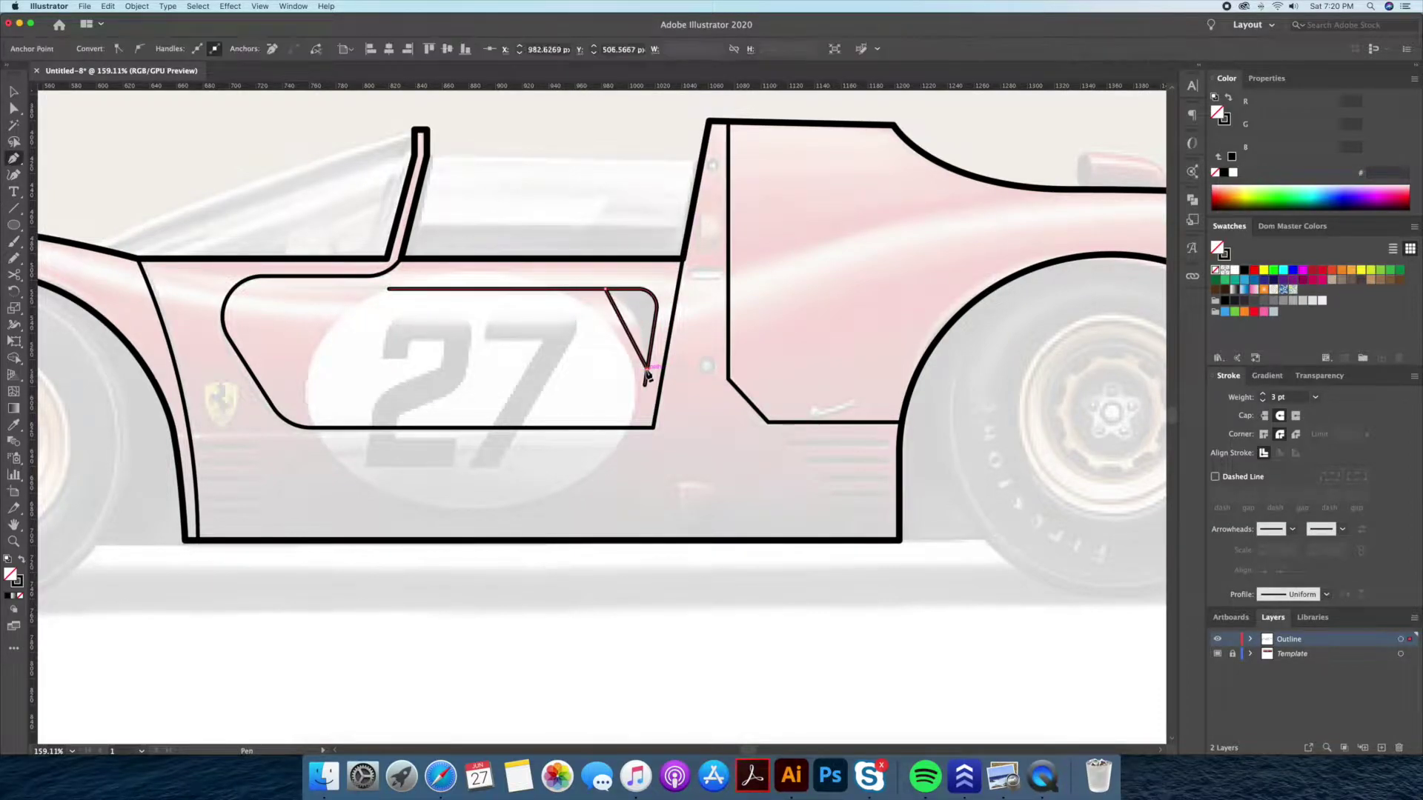
pyautogui.press('z')
pyautogui.moveTo(646, 374); pyautogui.dragTo(734, 324)
pyautogui.press('v')
pyautogui.moveTo(615, 309); pyautogui.dragTo(635, 280)
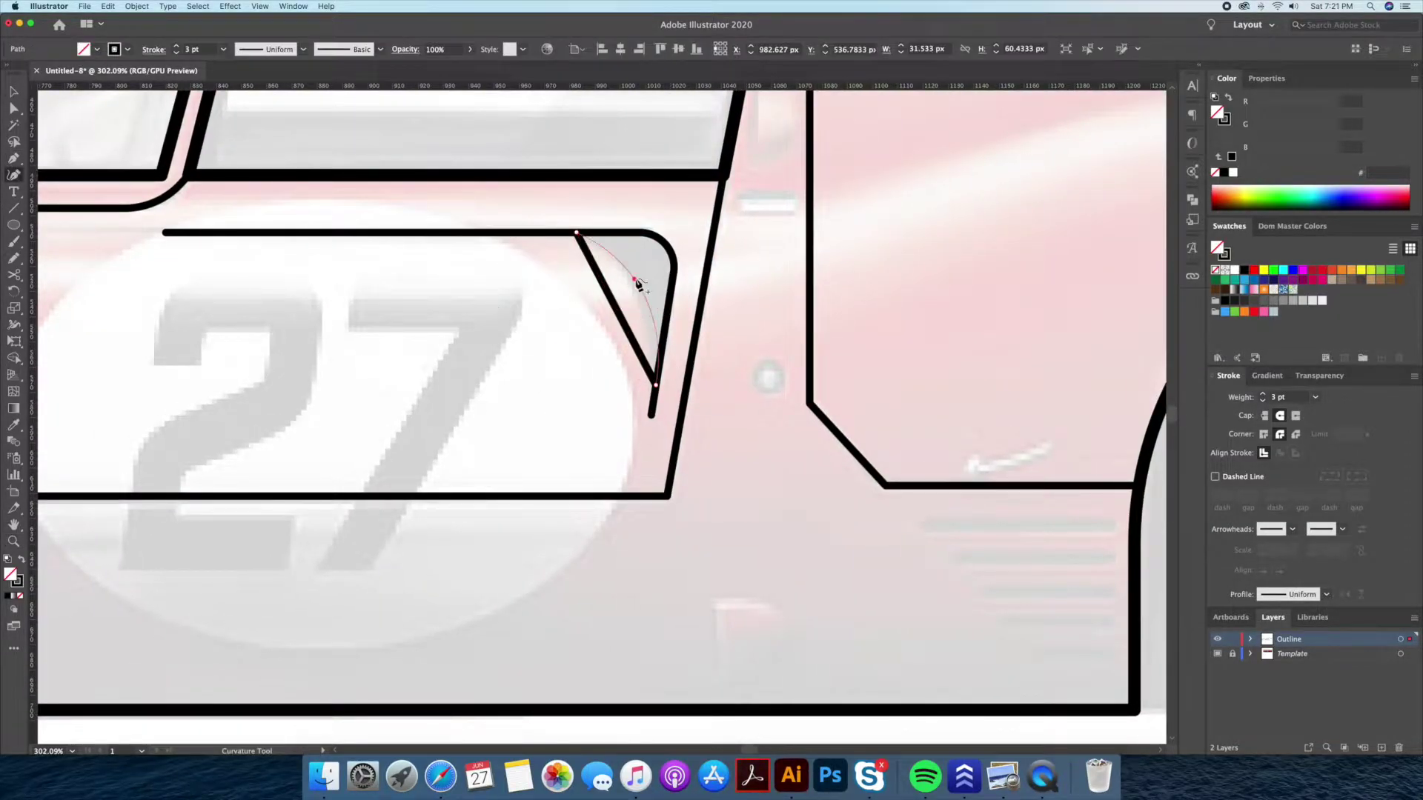
pyautogui.click(565, 208)
# - Close a path above the curve from its upper point back to the lower point
pyautogui.press('p')
pyautogui.click(577, 232)
pyautogui.click(693, 210)
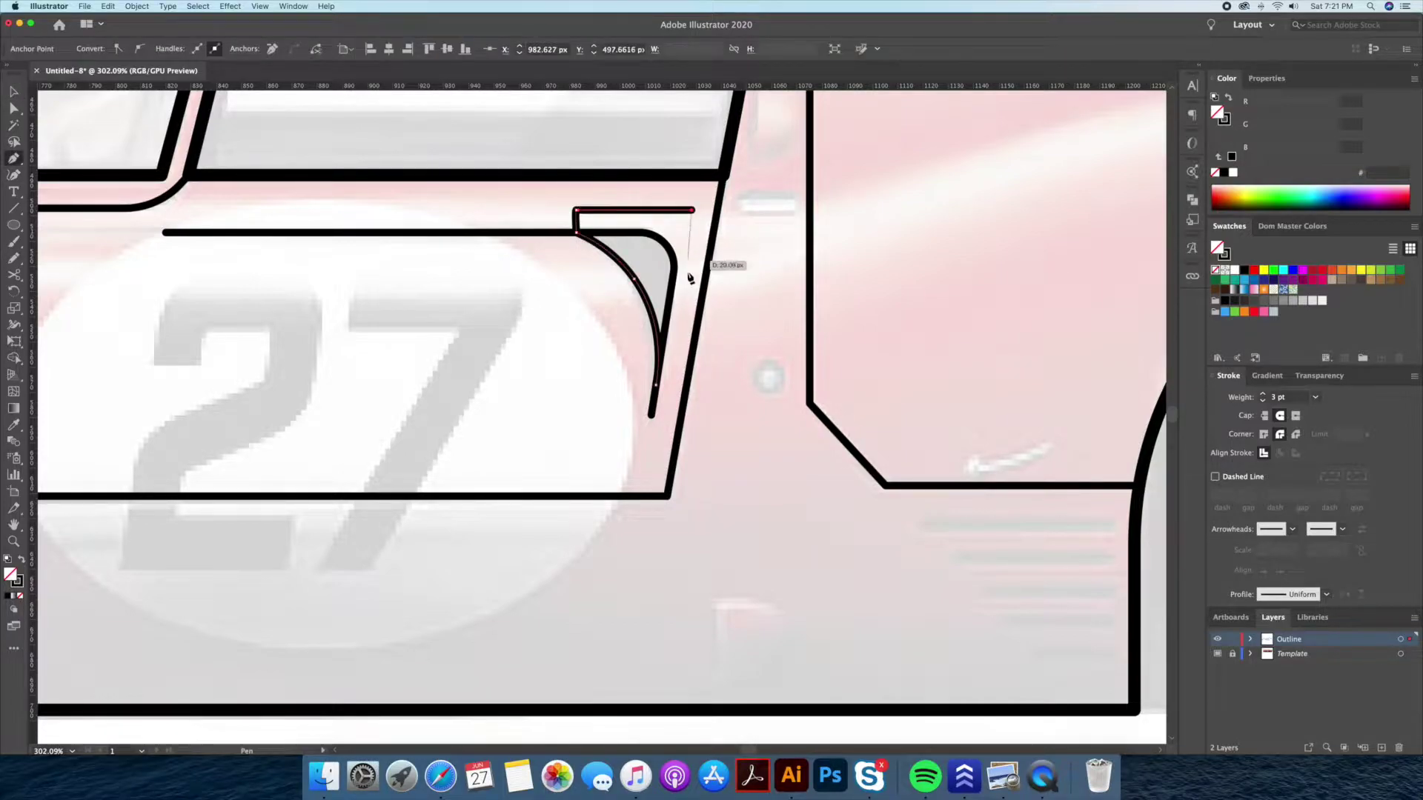
pyautogui.click(656, 385)
# - Trim away the region outside the curve with Shape Builder, leaving the curved vent scoop
pyautogui.press('v')
pyautogui.moveTo(165, 470); pyautogui.dragTo(666, 229)
pyautogui.hotkey('shift', 'm')
pyautogui.keyDown('alt'); pyautogui.click(676, 217); pyautogui.keyUp('alt')
pyautogui.hotkey('ctrl', 'shift', 'a')
pyautogui.press('z')
pyautogui.moveTo(454, 385); pyautogui.dragTo(479, 312)
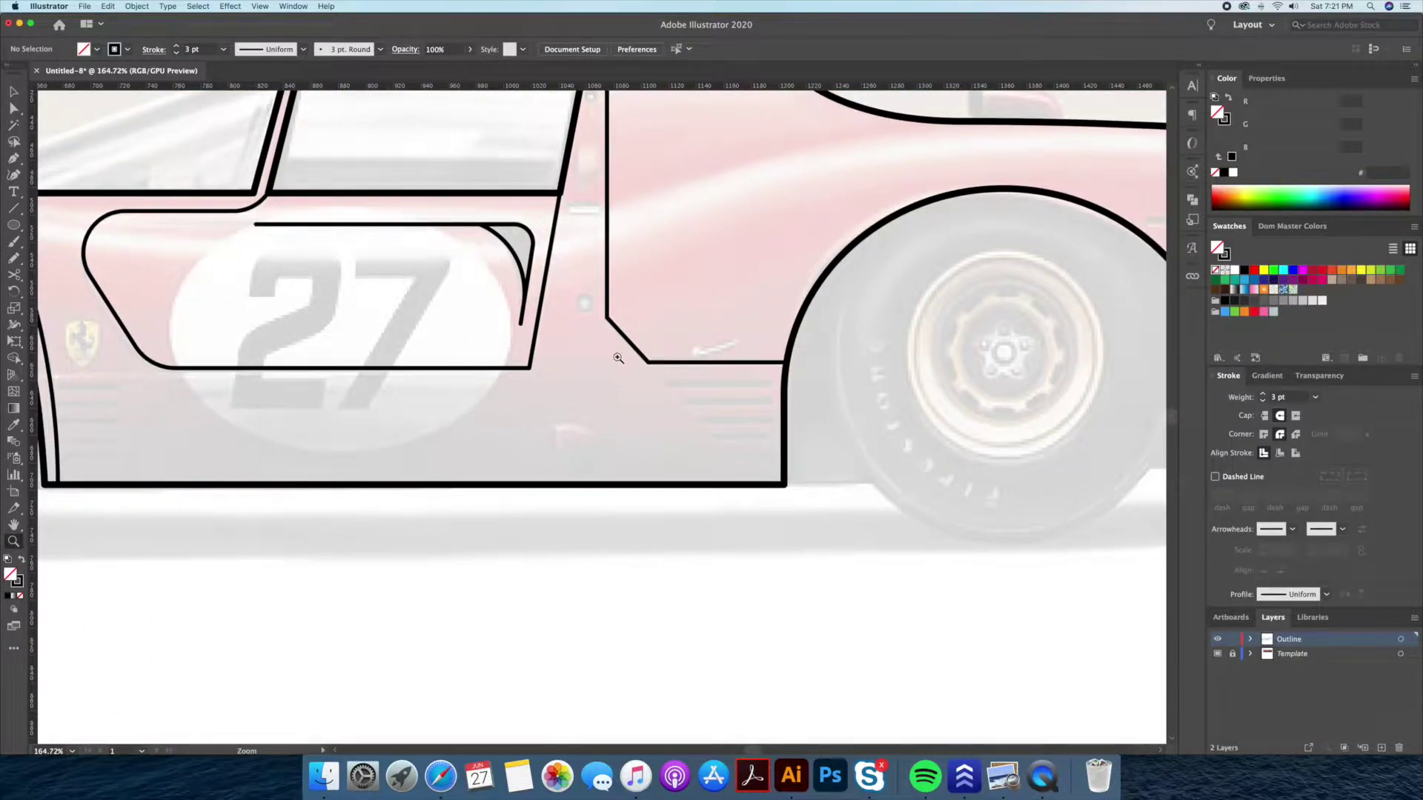
# - Draw a short vent line behind the door and copy it downward into several lines
pyautogui.hscroll(3, 618, 358)
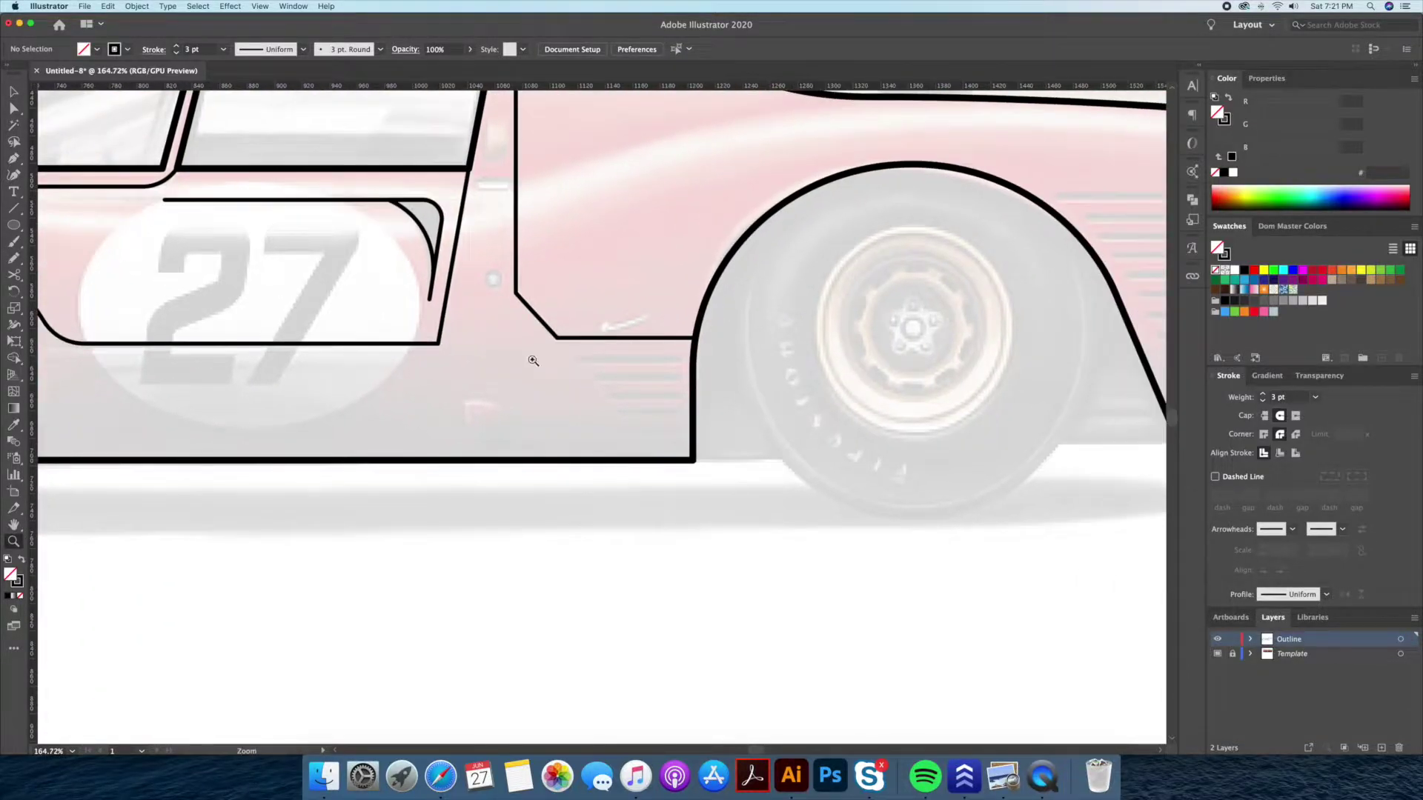
pyautogui.click(577, 360)
pyautogui.click(678, 361)
pyautogui.press('v')
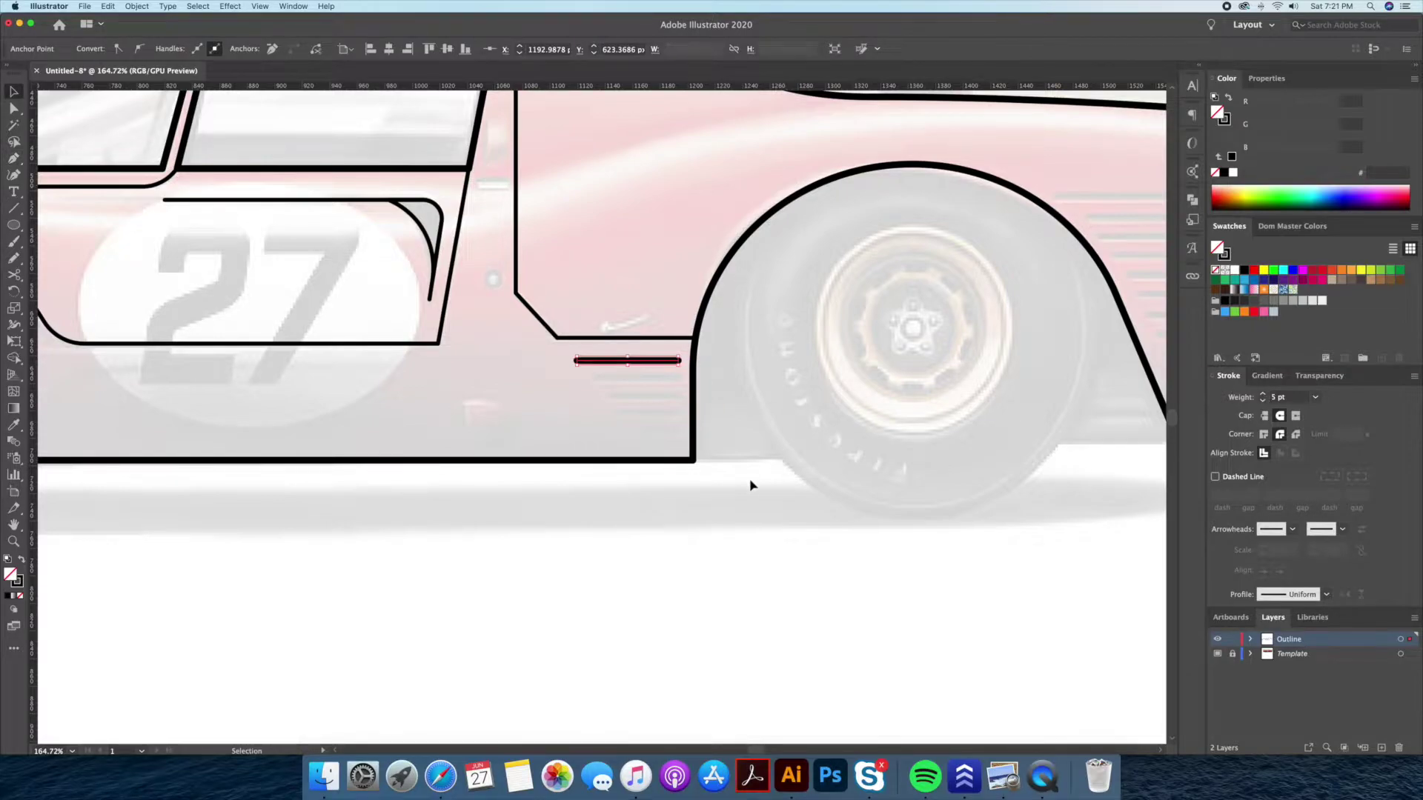
pyautogui.scroll(5, 641, 468)
pyautogui.moveTo(724, 215); pyautogui.dragTo(724, 258)
pyautogui.hotkey('ctrl', 'd')
pyautogui.press('a')
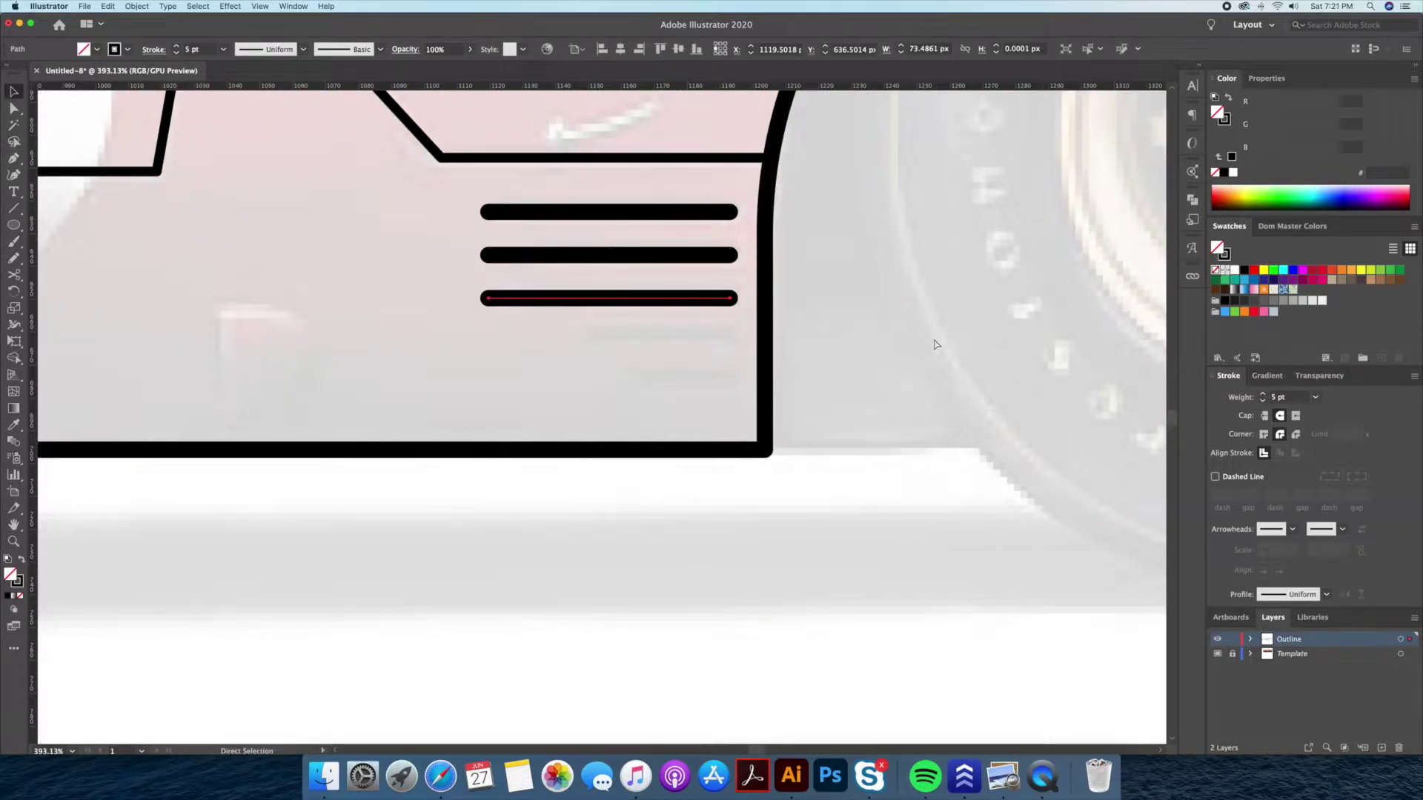
pyautogui.hotkey('ctrl', 'd')
pyautogui.hotkey('ctrl', 'd')
# - Stagger the side vent lines by shortening their left ends
pyautogui.moveTo(451, 237)
pyautogui.mouseDown()
pyautogui.moveTo(511, 400)
pyautogui.moveTo(623, 383)
pyautogui.moveTo(530, 390)
pyautogui.mouseUp()
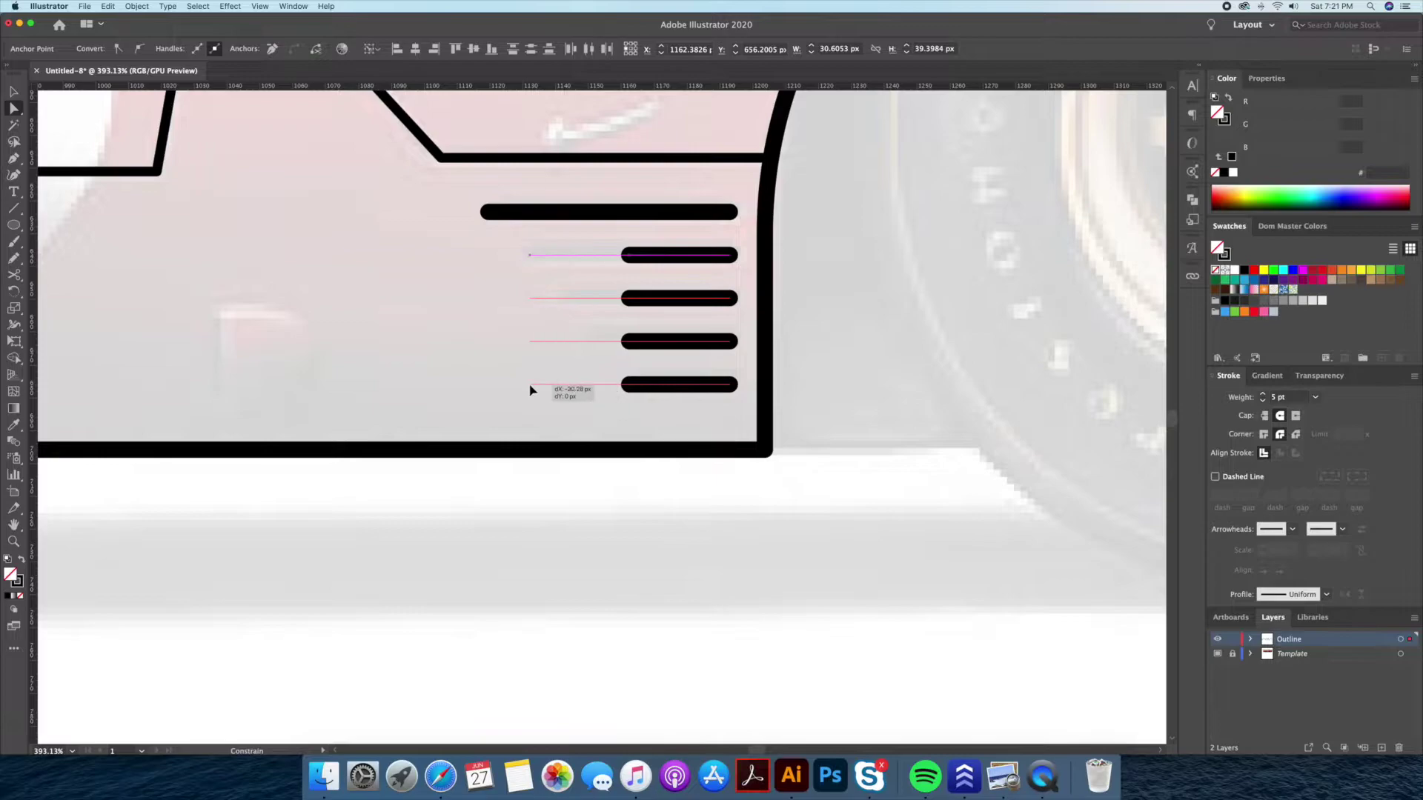
pyautogui.moveTo(480, 279); pyautogui.dragTo(623, 388)
pyautogui.moveTo(530, 384)
pyautogui.mouseDown()
pyautogui.moveTo(652, 385)
pyautogui.moveTo(569, 384)
pyautogui.moveTo(641, 393)
pyautogui.mouseUp()
pyautogui.click(642, 426)
# - Draw a horizontal louvre line across the rear fender
pyautogui.press('super+0')
pyautogui.press('z')
pyautogui.click(740, 546)
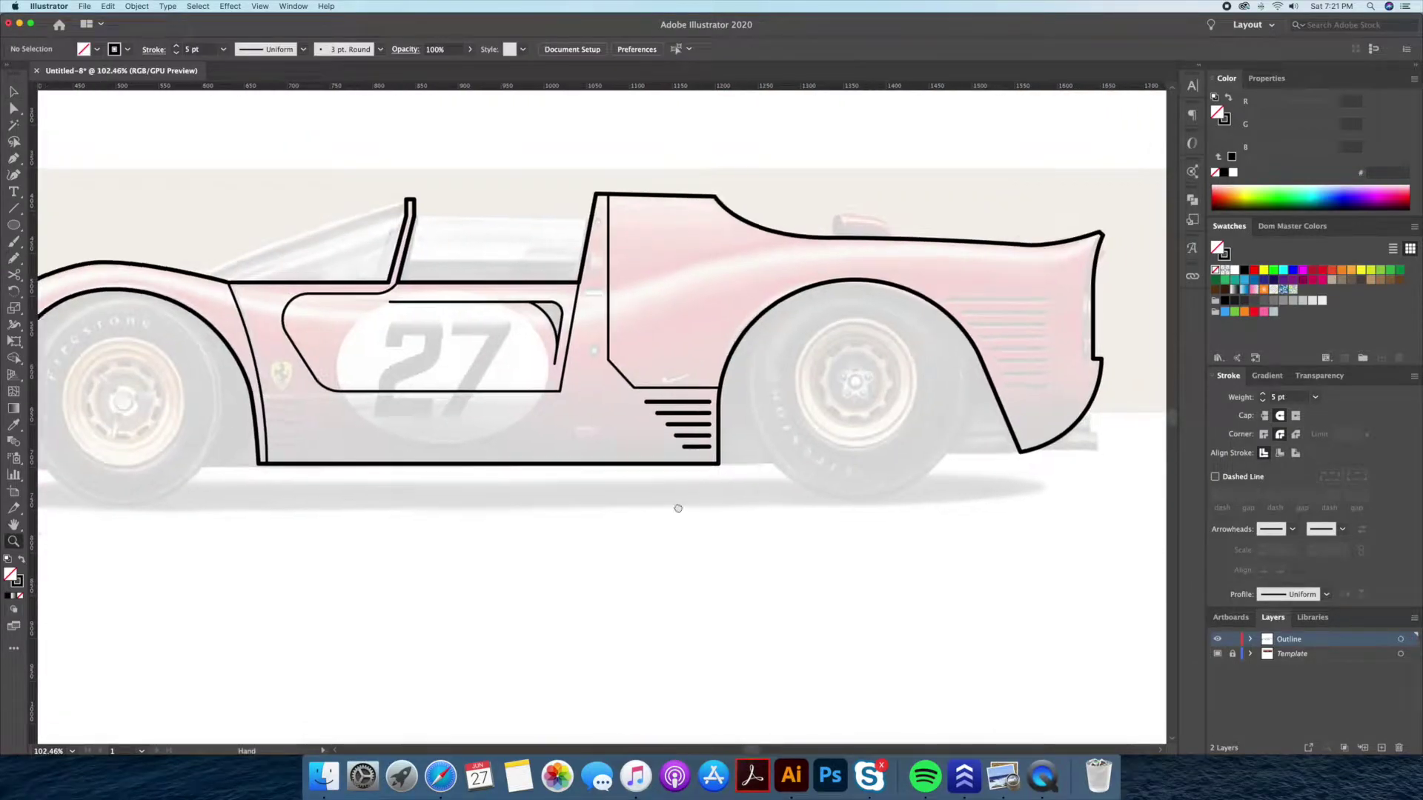
pyautogui.moveTo(677, 502); pyautogui.dragTo(631, 402)
pyautogui.click(665, 335)
pyautogui.click(500, 298)
pyautogui.click(710, 296)
# - Duplicate the louvre into seven lines and progressively shorten the lower ones from the left
pyautogui.moveTo(709, 297); pyautogui.dragTo(693, 331)
pyautogui.hotkey('ctrl', 'd')
pyautogui.hotkey('ctrl', 'd')
pyautogui.hotkey('ctrl', 'd')
pyautogui.hotkey('ctrl', 'd')
pyautogui.hotkey('ctrl', 'd')
pyautogui.press('a')
pyautogui.moveTo(500, 325)
pyautogui.mouseDown()
pyautogui.moveTo(608, 326)
pyautogui.moveTo(535, 326)
pyautogui.moveTo(628, 354)
pyautogui.moveTo(557, 358)
pyautogui.moveTo(644, 384)
pyautogui.moveTo(585, 389)
pyautogui.mouseUp()
pyautogui.moveTo(496, 412); pyautogui.dragTo(598, 412)
pyautogui.moveTo(496, 441); pyautogui.dragTo(606, 443)
pyautogui.moveTo(496, 470); pyautogui.dragTo(620, 470)
pyautogui.click(488, 479)
# - Draw a small upright ellipse on the rear deck for the intake
pyautogui.press('z')
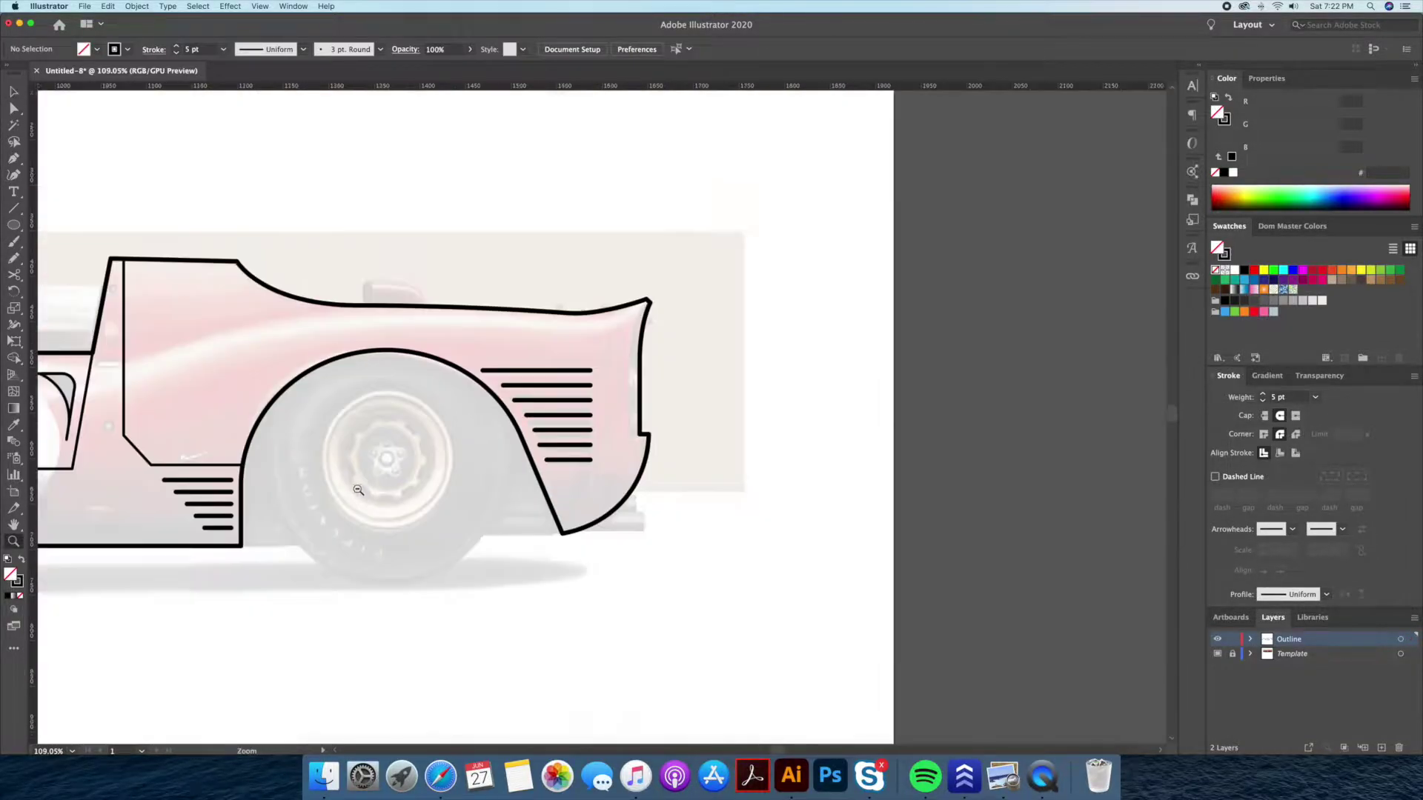
pyautogui.moveTo(518, 445); pyautogui.dragTo(793, 275)
pyautogui.hscroll(3, 792, 274)
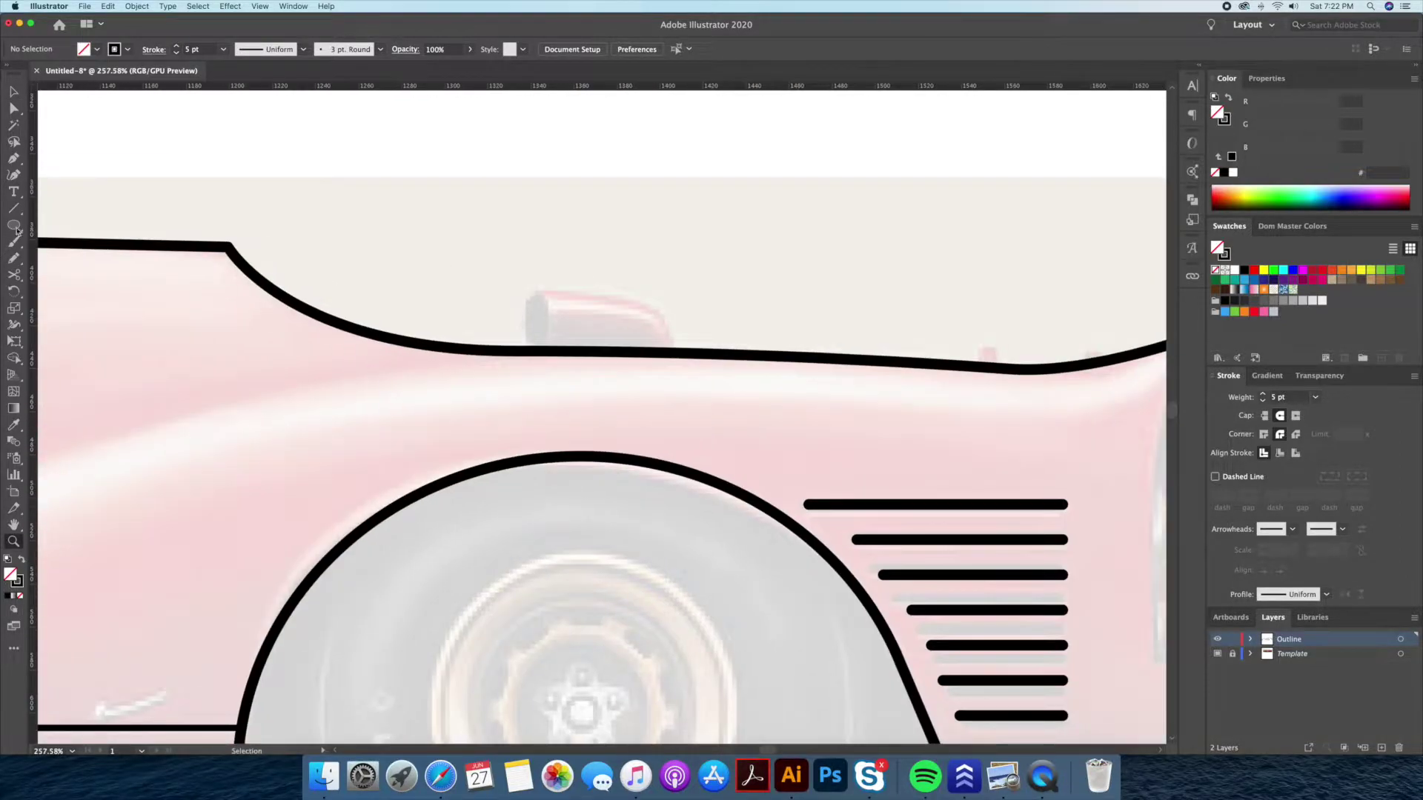
pyautogui.click(13, 226)
pyautogui.moveTo(515, 285); pyautogui.dragTo(556, 352)
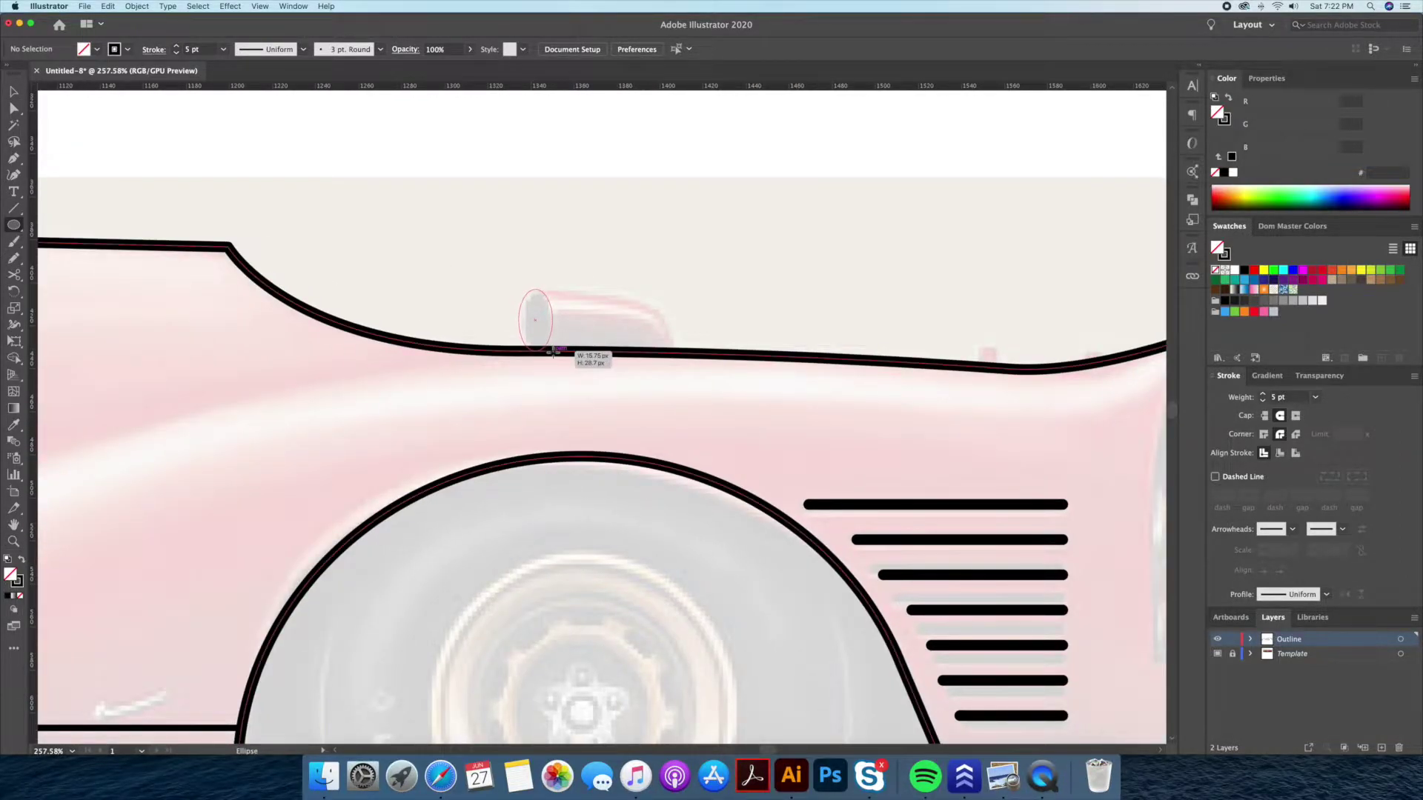
pyautogui.press('v')
pyautogui.click(640, 294)
# - Draw the intake body from the ellipse's top and delete the unwanted piece beneath
pyautogui.click(535, 287)
pyautogui.click(664, 306)
pyautogui.click(678, 354)
pyautogui.click(678, 381)
pyautogui.click(528, 380)
pyautogui.press('v')
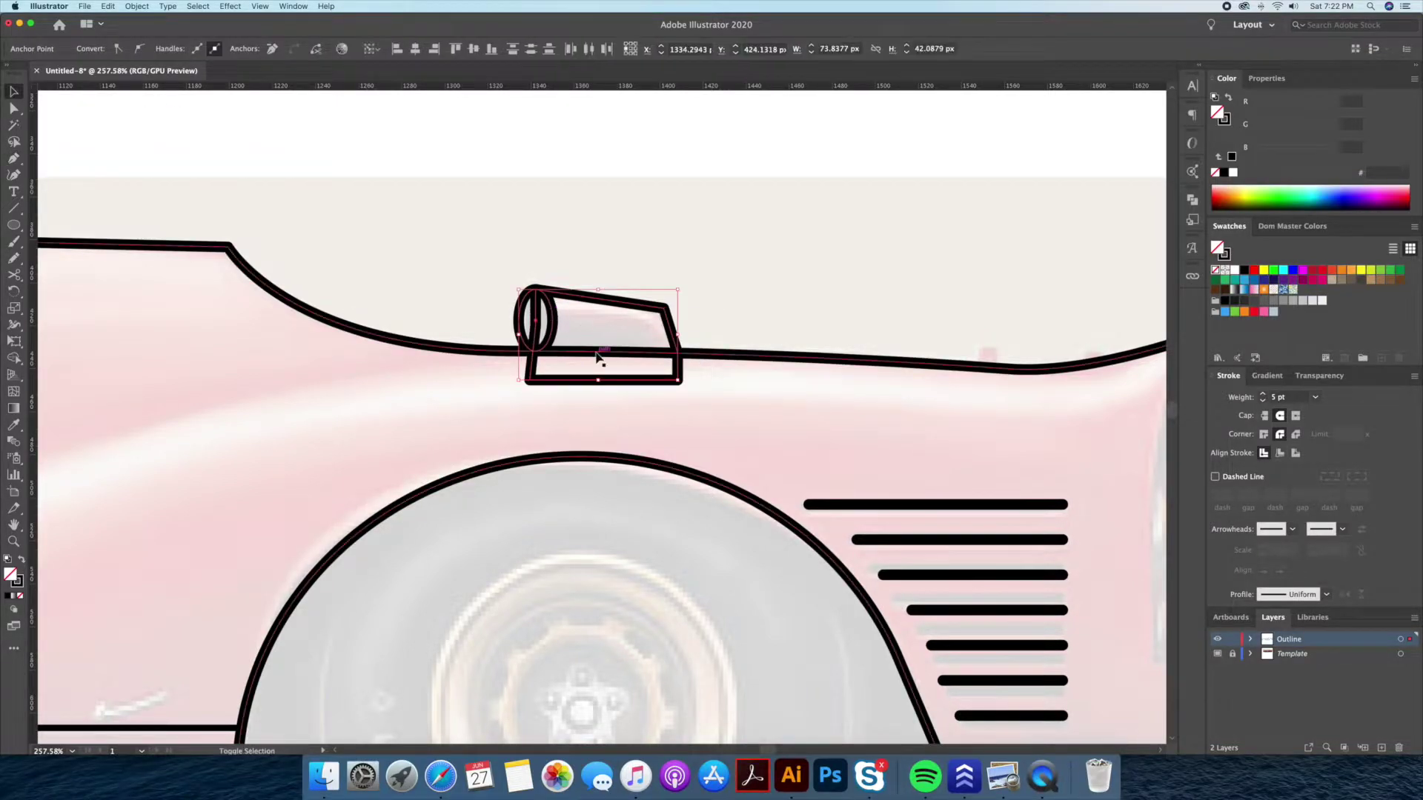
pyautogui.click(654, 279)
pyautogui.click(649, 382)
pyautogui.press('Delete')
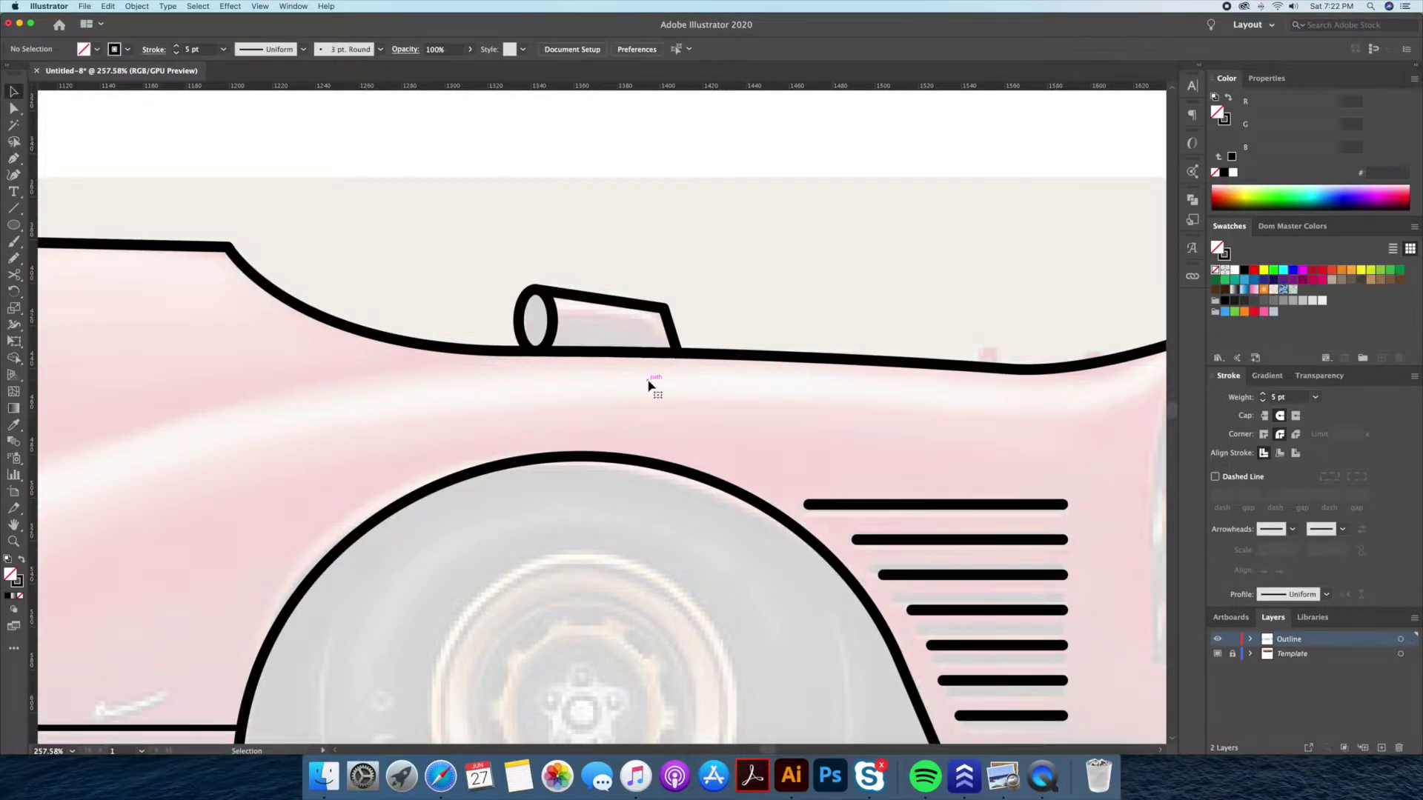
# - Draw a thin rectangle under the rear fender's tail
pyautogui.moveTo(771, 250)
pyautogui.mouseDown()
pyautogui.moveTo(616, 229)
pyautogui.moveTo(767, 337)
pyautogui.mouseUp()
pyautogui.click(626, 381)
pyautogui.click(771, 381)
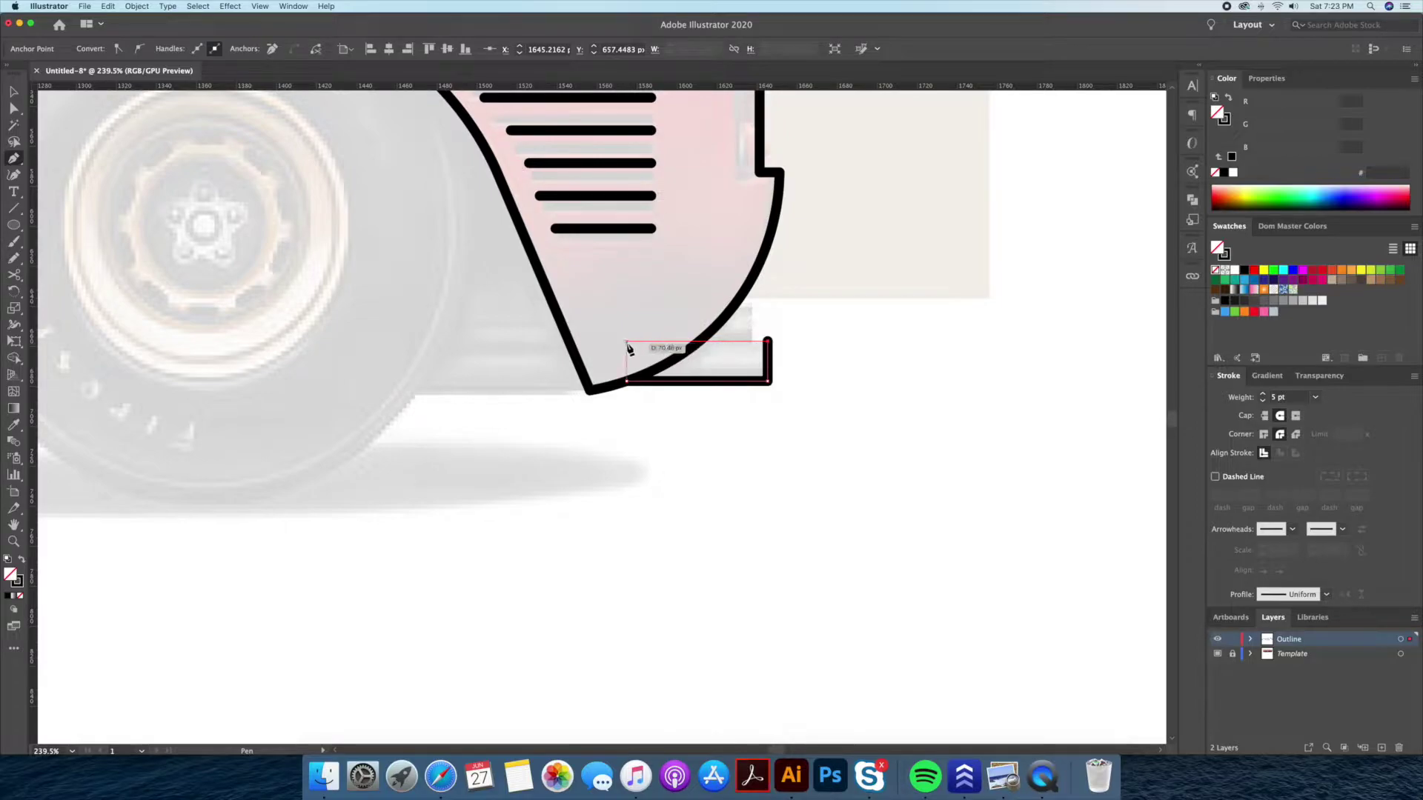
pyautogui.click(626, 383)
pyautogui.press('v')
pyautogui.hotkey('ctrl', 'shift', 'a')
# - Duplicate the rectangle above, trim it against the fender, and send both behind
pyautogui.moveTo(694, 349); pyautogui.dragTo(693, 347)
pyautogui.click(771, 363)
pyautogui.keyDown('shift'); pyautogui.click(778, 223); pyautogui.keyUp('shift')
pyautogui.click(755, 428)
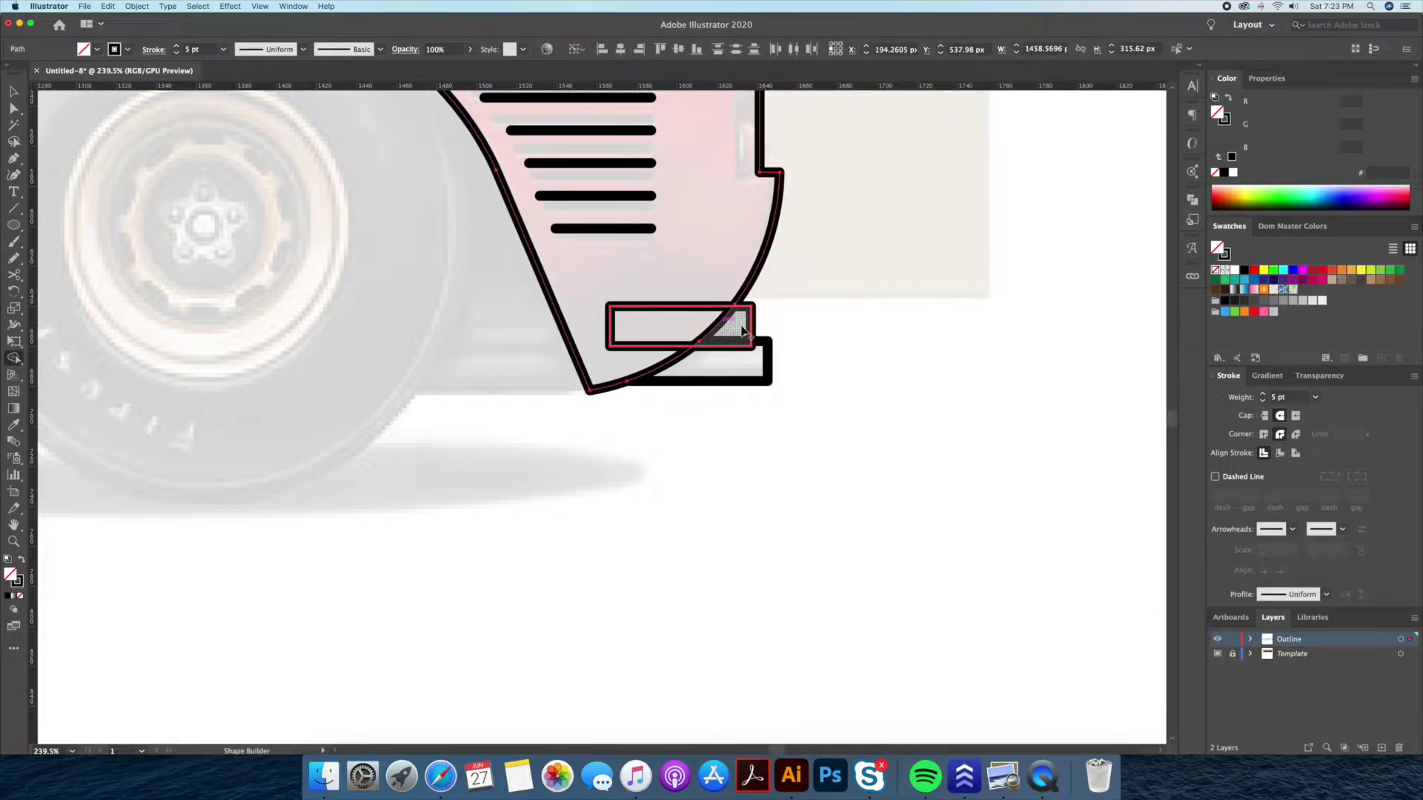
pyautogui.click(672, 351)
pyautogui.press('super+shift+bracketleft')
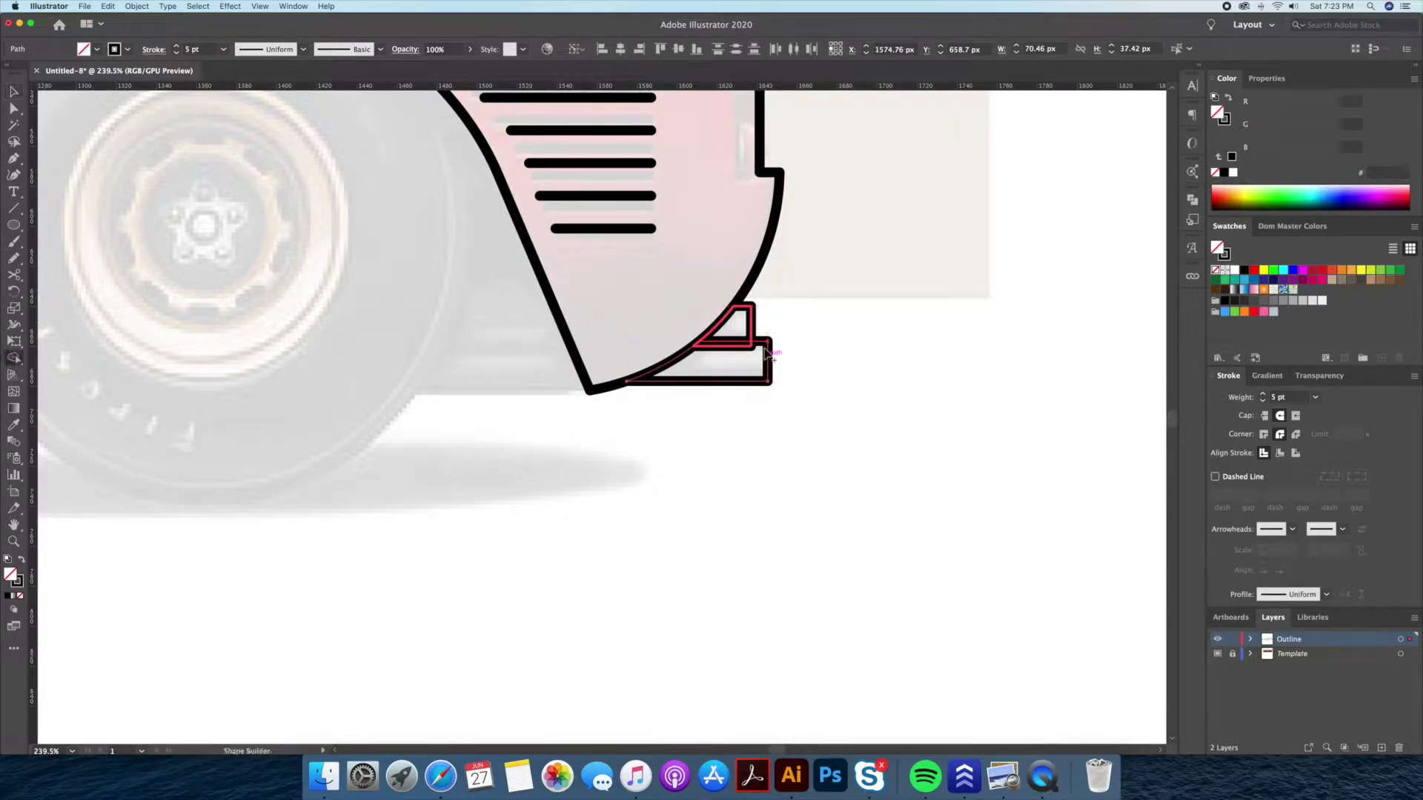
# - Slant the lower rectangle's right edge and adjust the small triangle's corner
pyautogui.scroll(-5, 742, 352)
pyautogui.scroll(6, 816, 327)
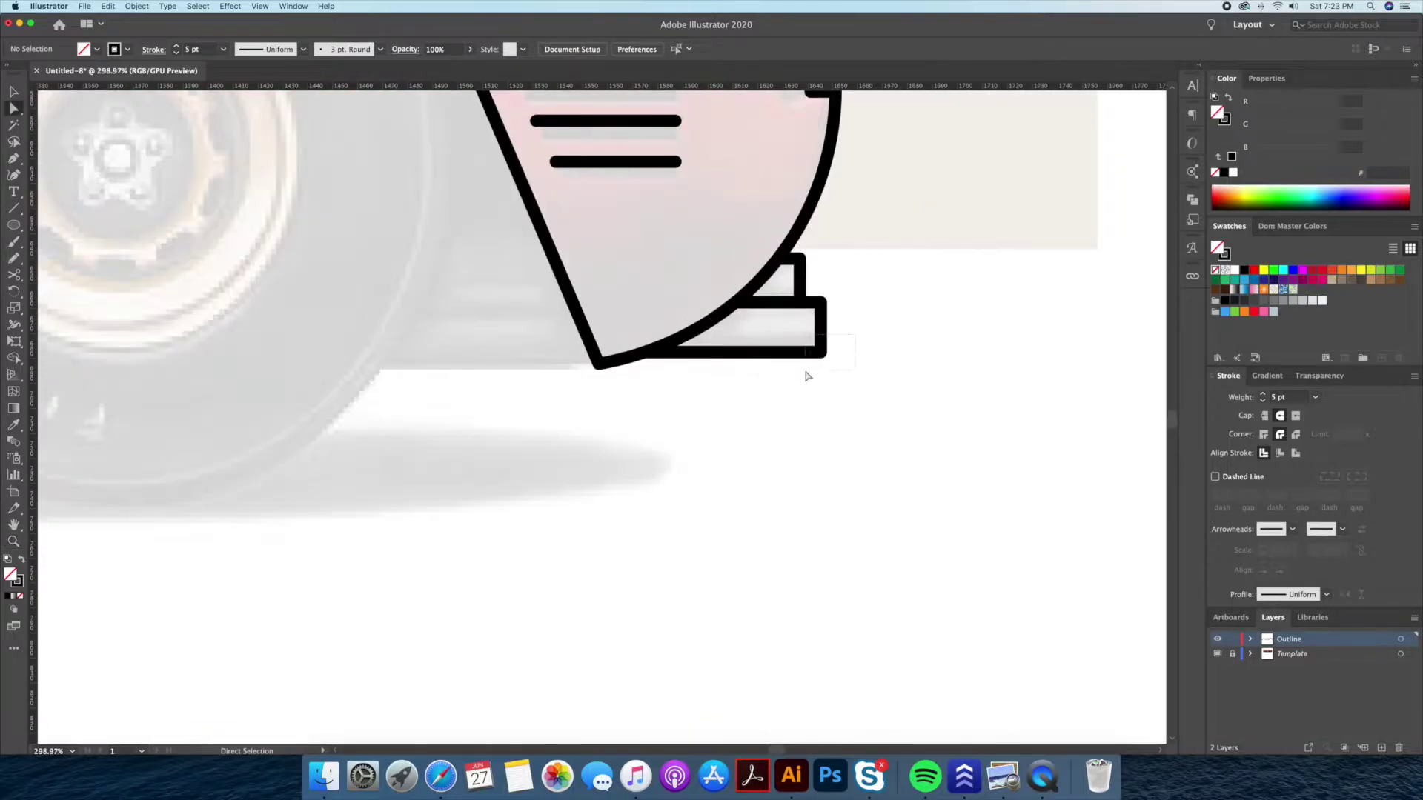
pyautogui.moveTo(822, 356); pyautogui.dragTo(815, 356)
pyautogui.press('a')
pyautogui.click(801, 303)
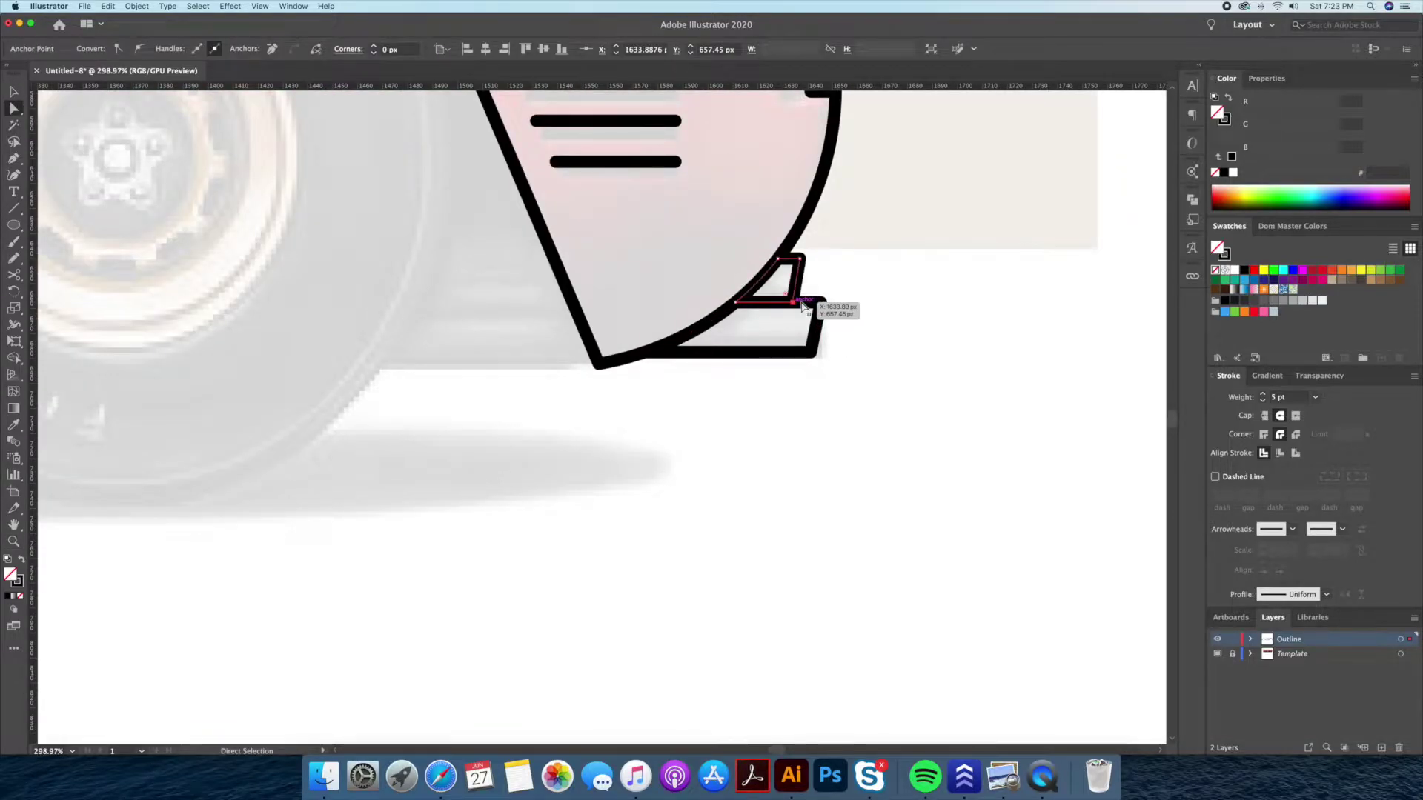
pyautogui.press('v')
pyautogui.scroll(-3, 815, 311)
pyautogui.scroll(2, 867, 311)
pyautogui.scroll(2, 867, 311)
pyautogui.scroll(2, 828, 352)
pyautogui.click(828, 352)
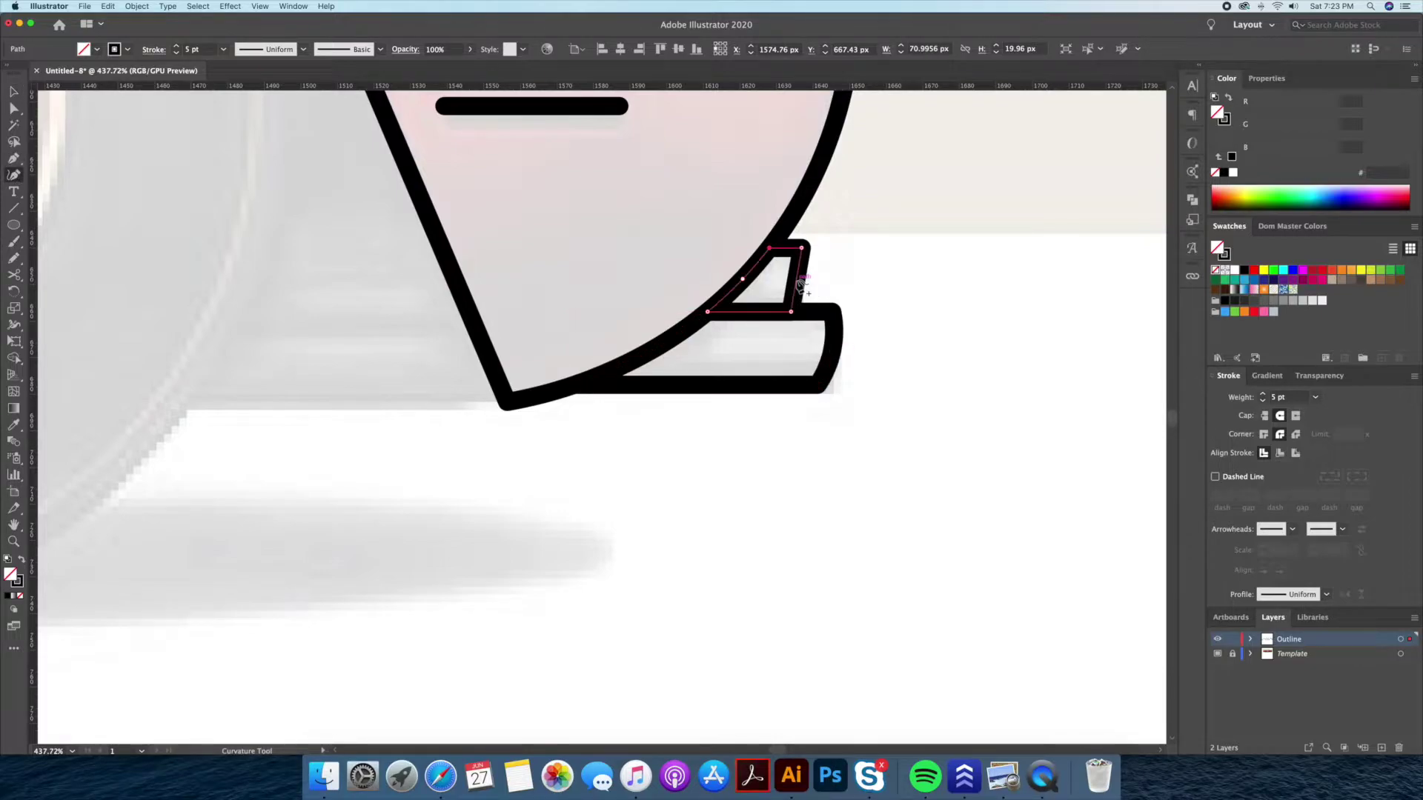
pyautogui.hotkey('ctrl', 'shift', 'a')
# - Duplicate the short vent line behind the front wheel into a stack of five vents
pyautogui.press('z')
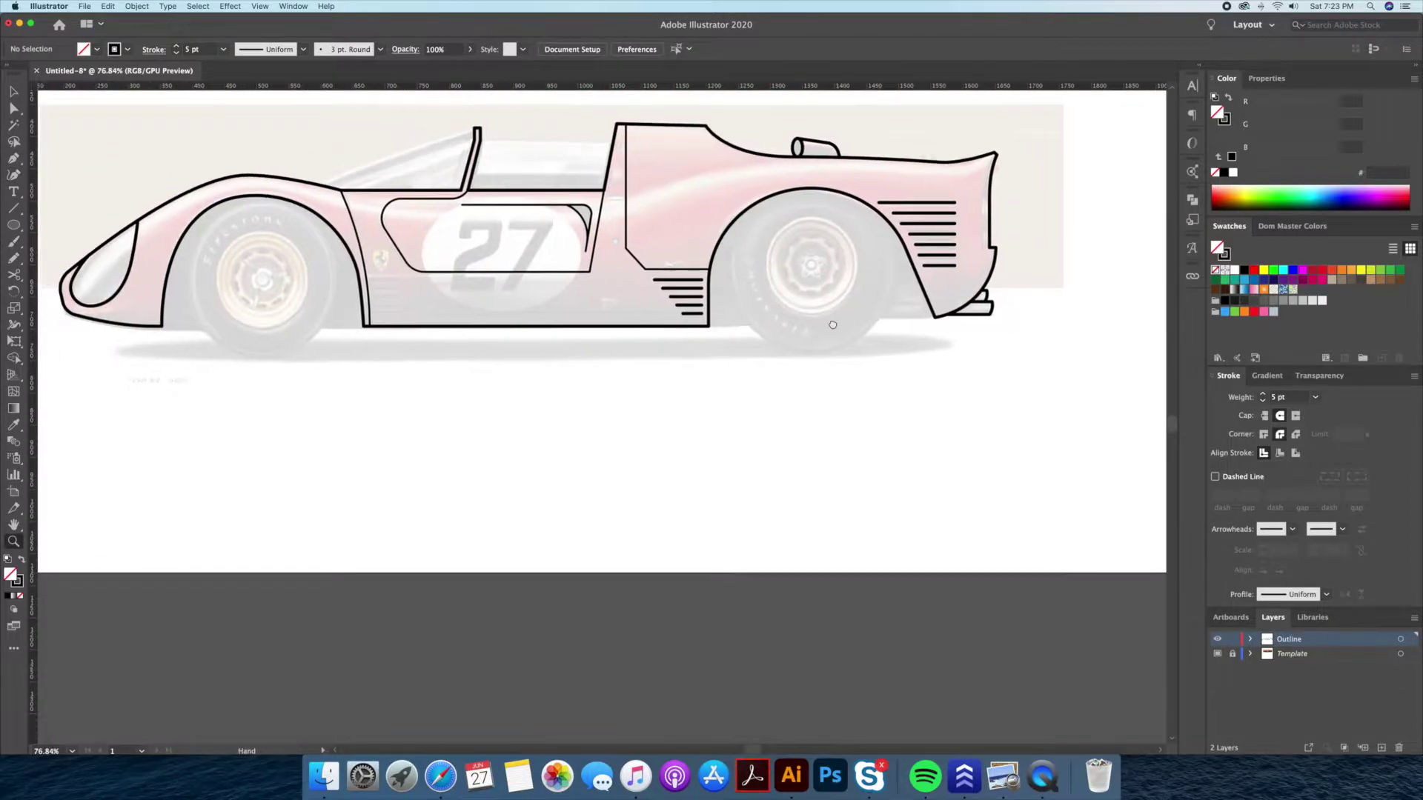
pyautogui.moveTo(889, 248); pyautogui.dragTo(670, 309)
pyautogui.click(1094, 319)
pyautogui.moveTo(1110, 323); pyautogui.dragTo(471, 325)
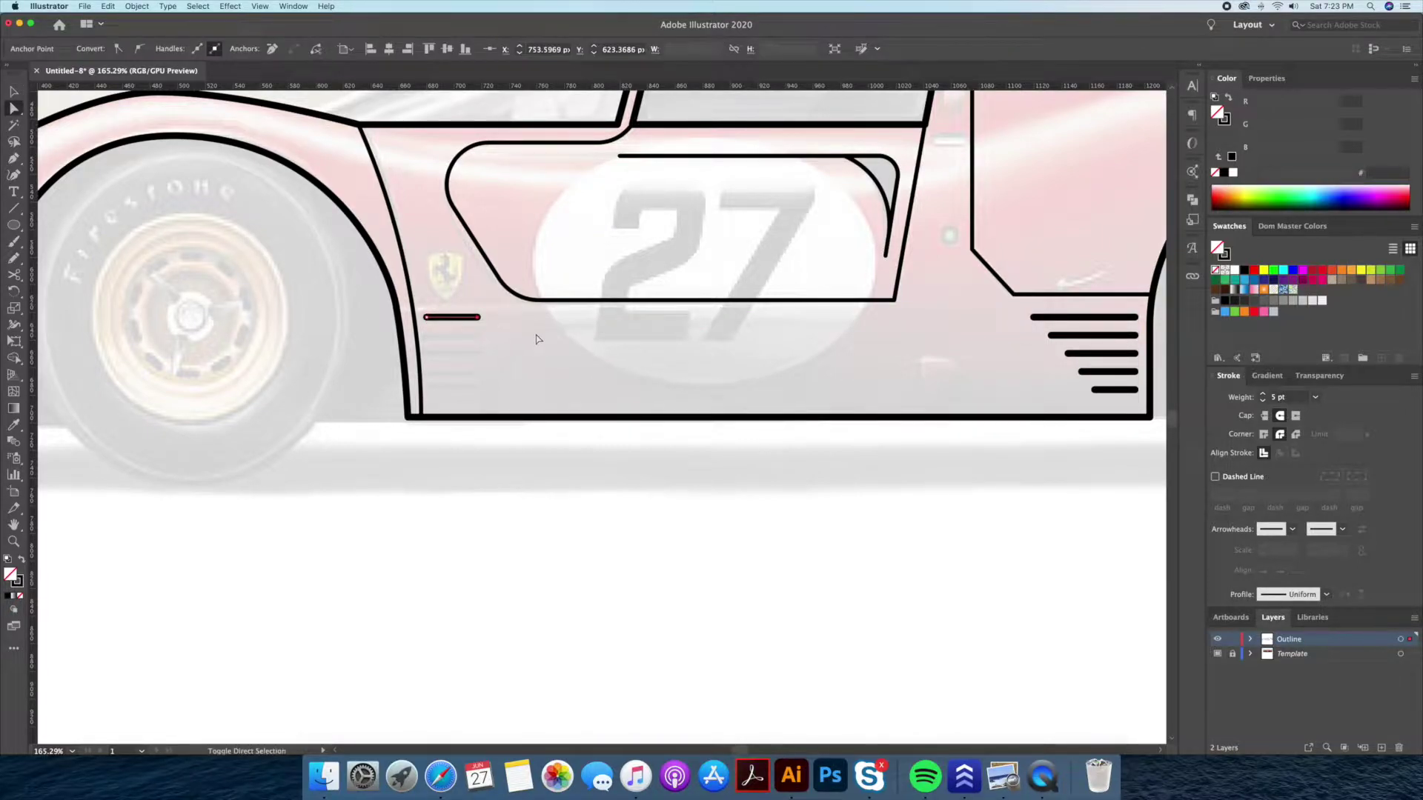
pyautogui.press('v')
pyautogui.moveTo(452, 317); pyautogui.dragTo(452, 334)
pyautogui.hotkey('ctrl', 'd')
pyautogui.hotkey('ctrl', 'd')
pyautogui.hotkey('ctrl', 'd')
pyautogui.hotkey('ctrl', 'shift', 'a')
pyautogui.hotkey('ctrl', 'z')
pyautogui.click(460, 405)
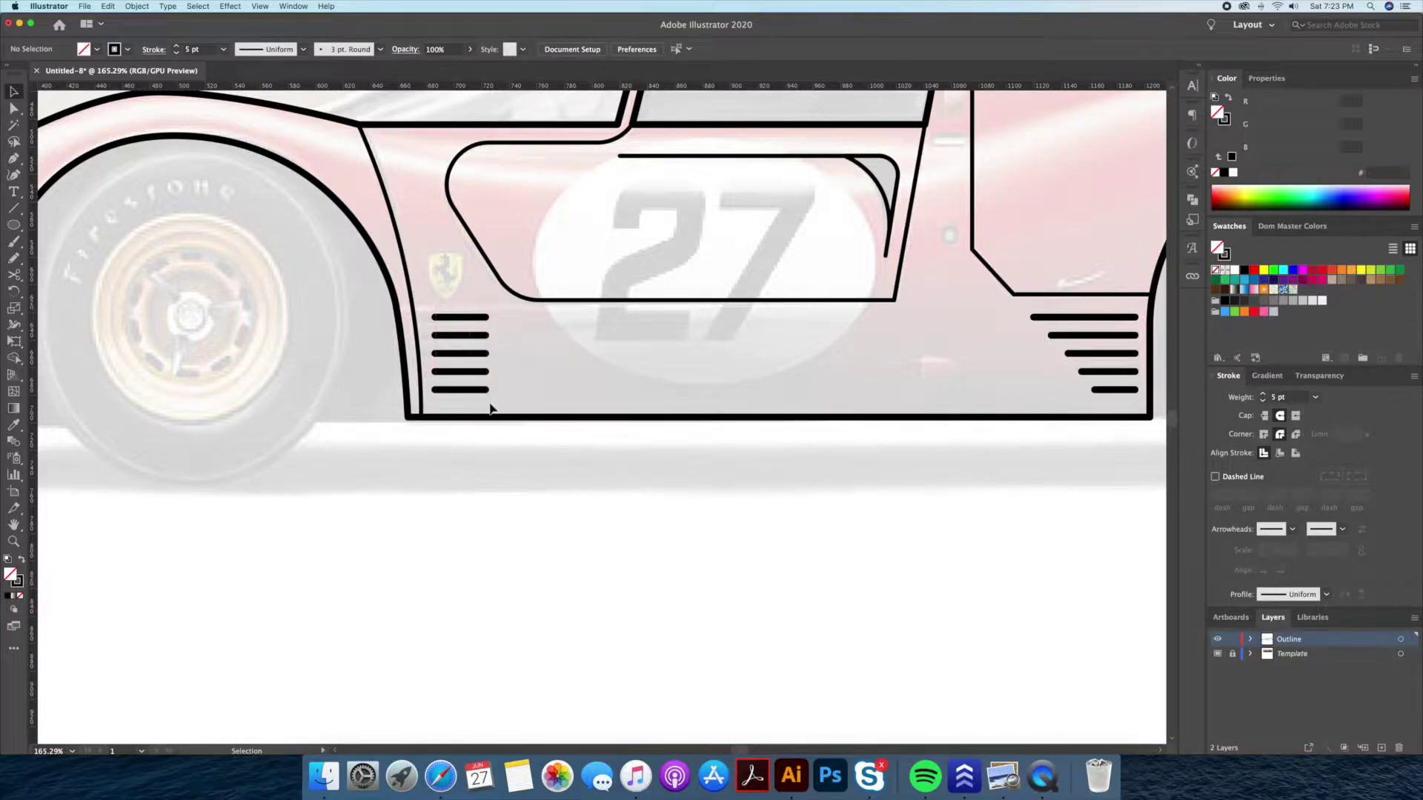
# - Draw a small rounded slot on the door with the thinner 3 pt outline
pyautogui.moveTo(736, 443); pyautogui.dragTo(634, 577)
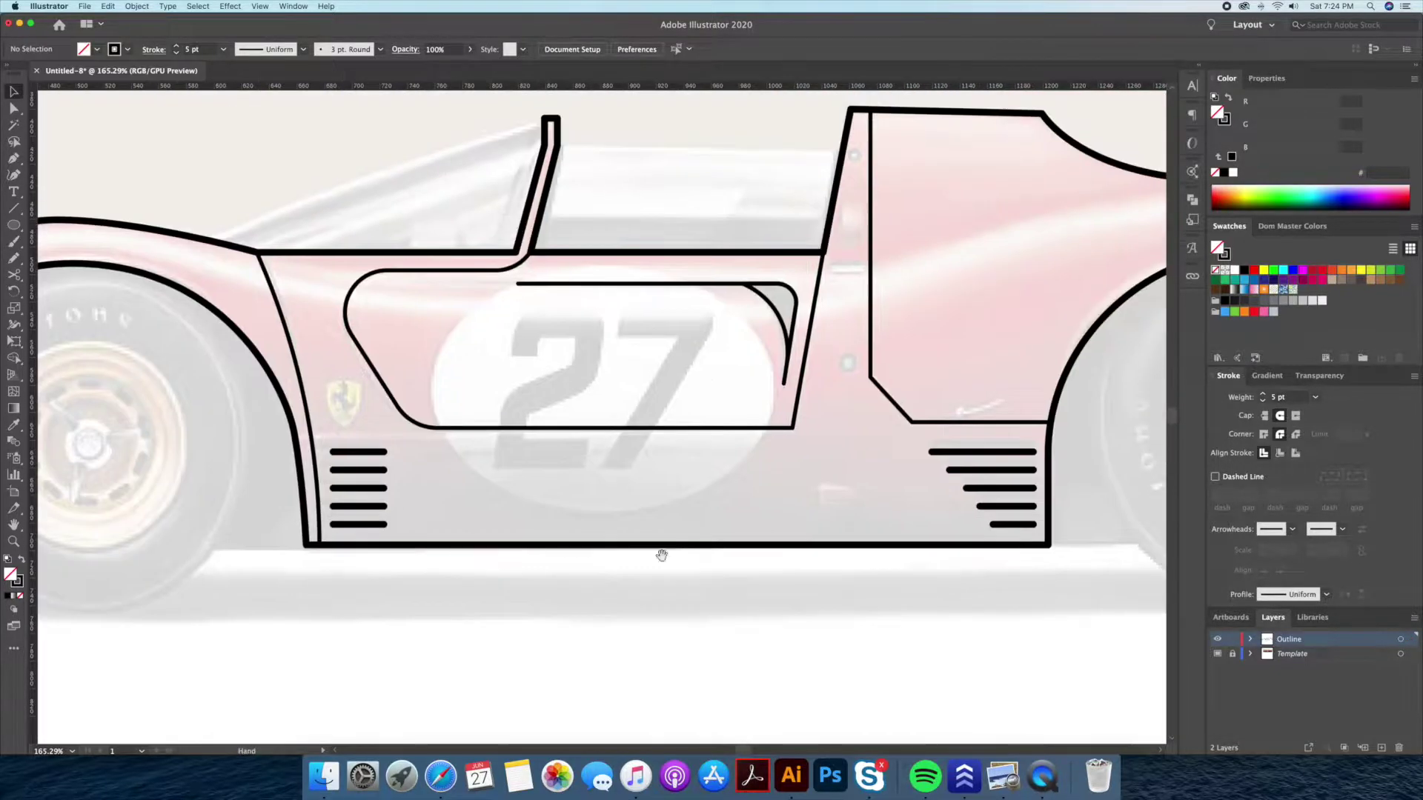
pyautogui.scroll(-3, 634, 577)
pyautogui.hscroll(3, 711, 467)
pyautogui.scroll(5, 657, 327)
pyautogui.moveTo(13, 224); pyautogui.dragTo(54, 228)
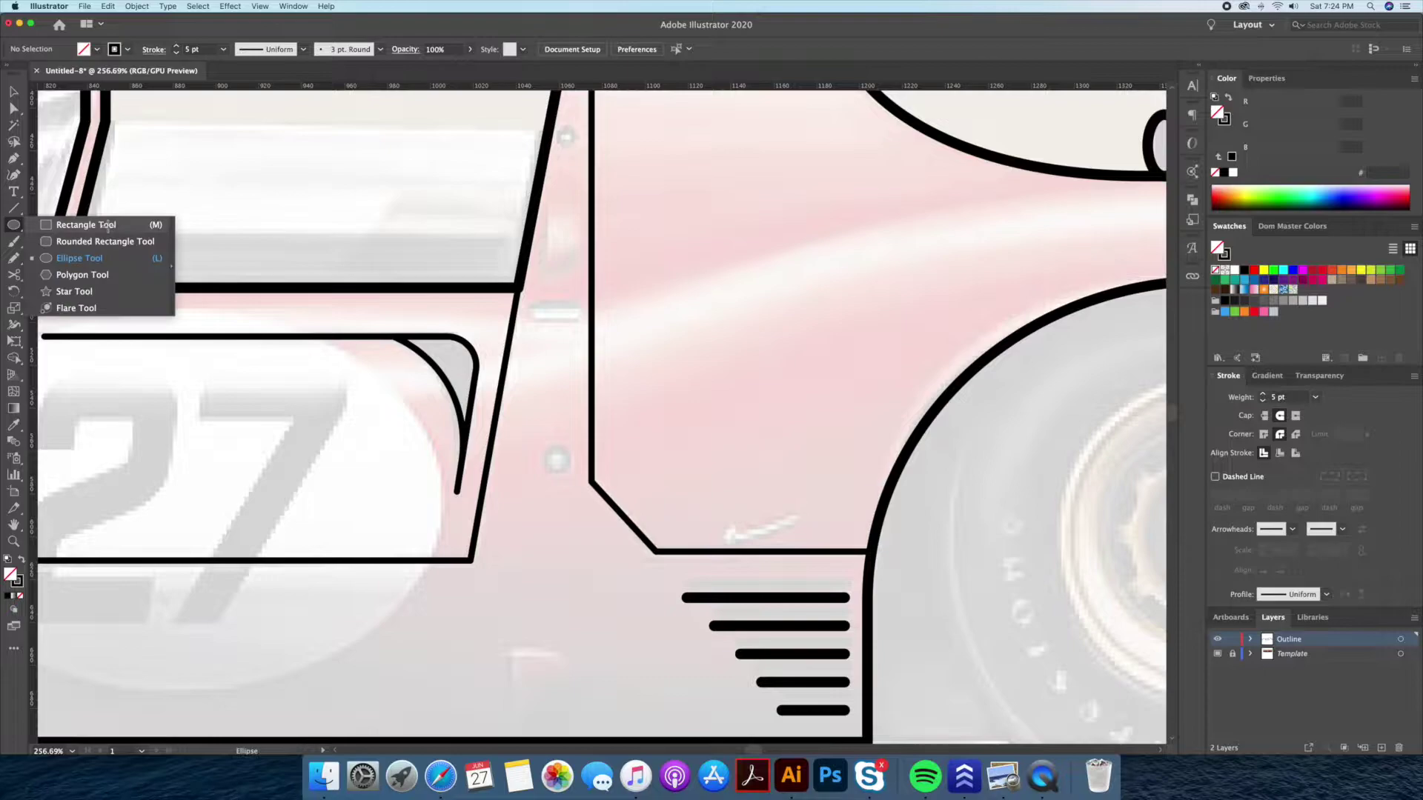
pyautogui.moveTo(527, 300); pyautogui.dragTo(585, 324)
pyautogui.press('i')
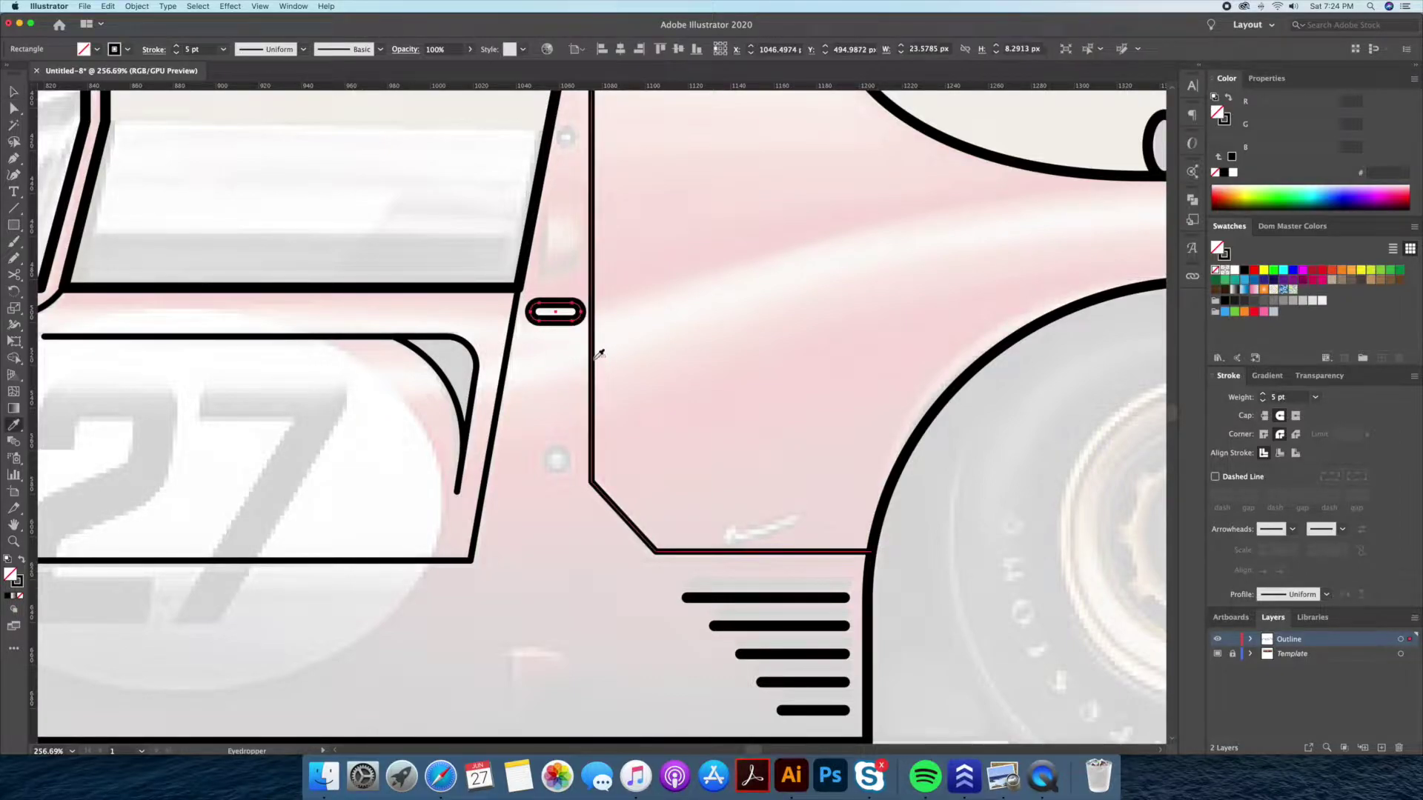
pyautogui.click(595, 358)
# - Add a small solid-black circle on the door near the slot
pyautogui.hotkey('ctrl', 'shift', 'a')
pyautogui.moveTo(13, 225); pyautogui.dragTo(74, 251)
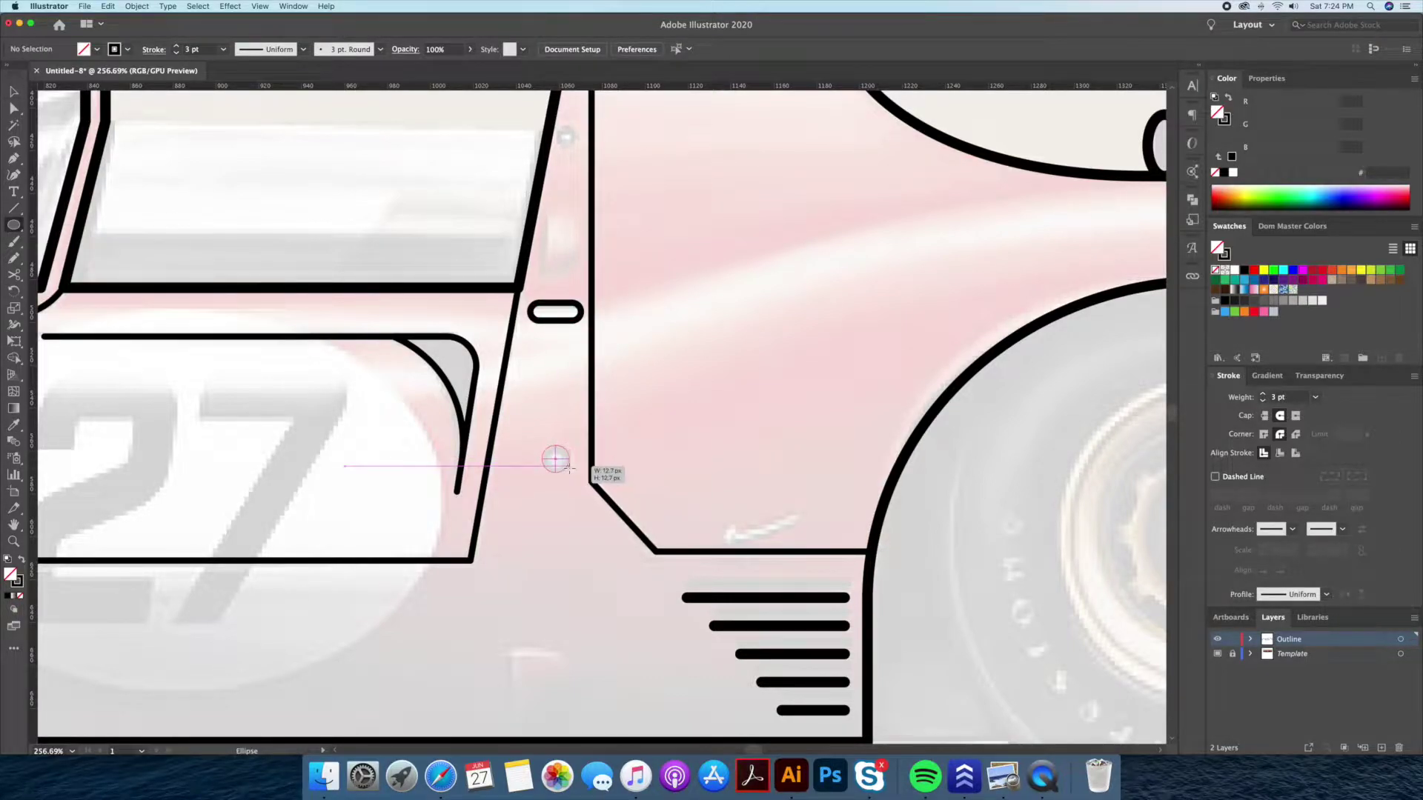
pyautogui.moveTo(569, 467); pyautogui.dragTo(569, 467)
pyautogui.scroll(3, 569, 467)
pyautogui.hotkey('shift', 'x')
pyautogui.press('v')
pyautogui.moveTo(564, 561); pyautogui.dragTo(608, 223)
pyautogui.click(566, 271)
# - Draw a short vertical line on the lower side panel below the door
pyautogui.moveTo(845, 217)
pyautogui.mouseDown()
pyautogui.moveTo(785, 219)
pyautogui.moveTo(778, 252)
pyautogui.mouseUp()
pyautogui.moveTo(892, 250)
pyautogui.mouseDown()
pyautogui.moveTo(887, 426)
pyautogui.moveTo(919, 426)
pyautogui.mouseUp()
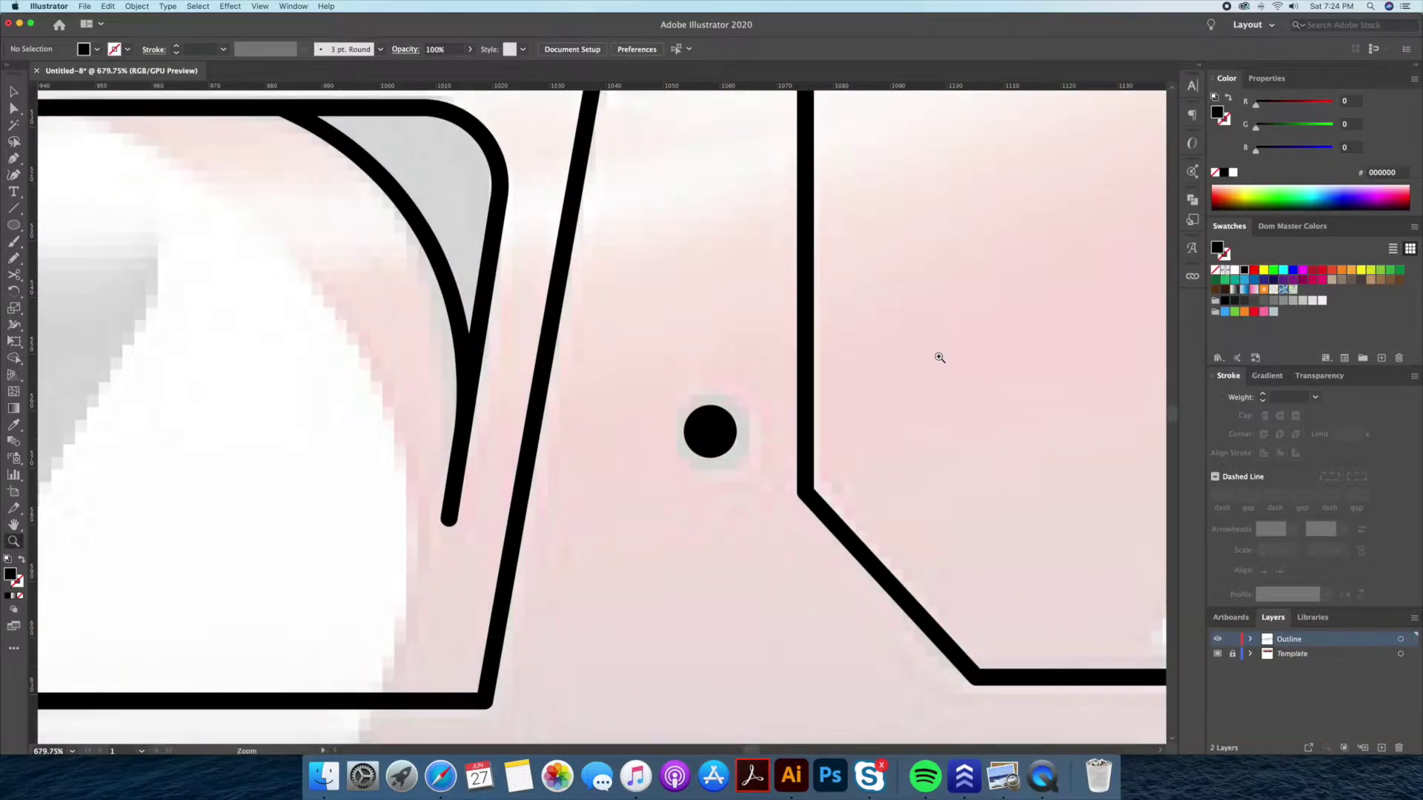
pyautogui.moveTo(939, 358); pyautogui.dragTo(709, 413)
pyautogui.moveTo(664, 470); pyautogui.dragTo(711, 423)
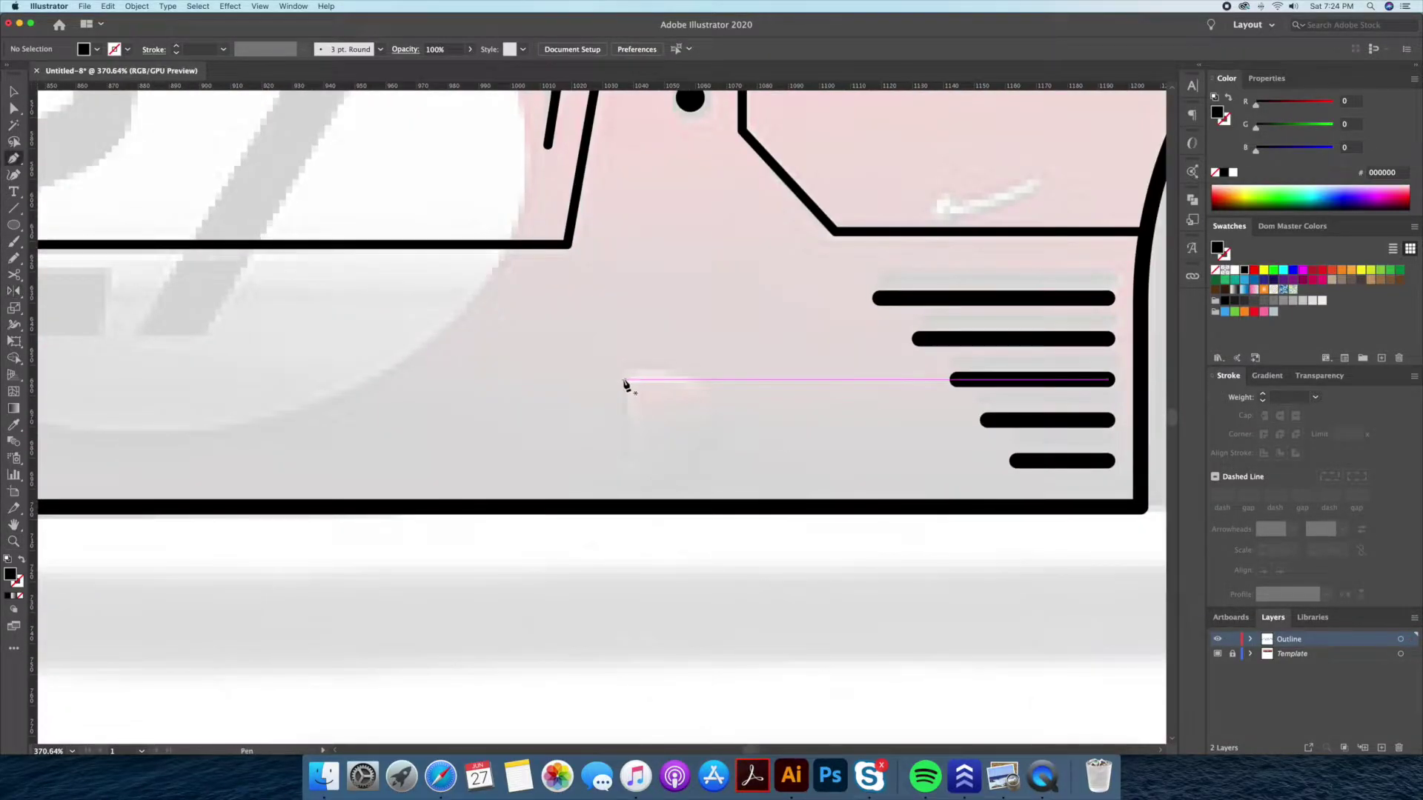
pyautogui.click(626, 376)
pyautogui.keyDown('shift'); pyautogui.click(627, 441); pyautogui.keyUp('shift')
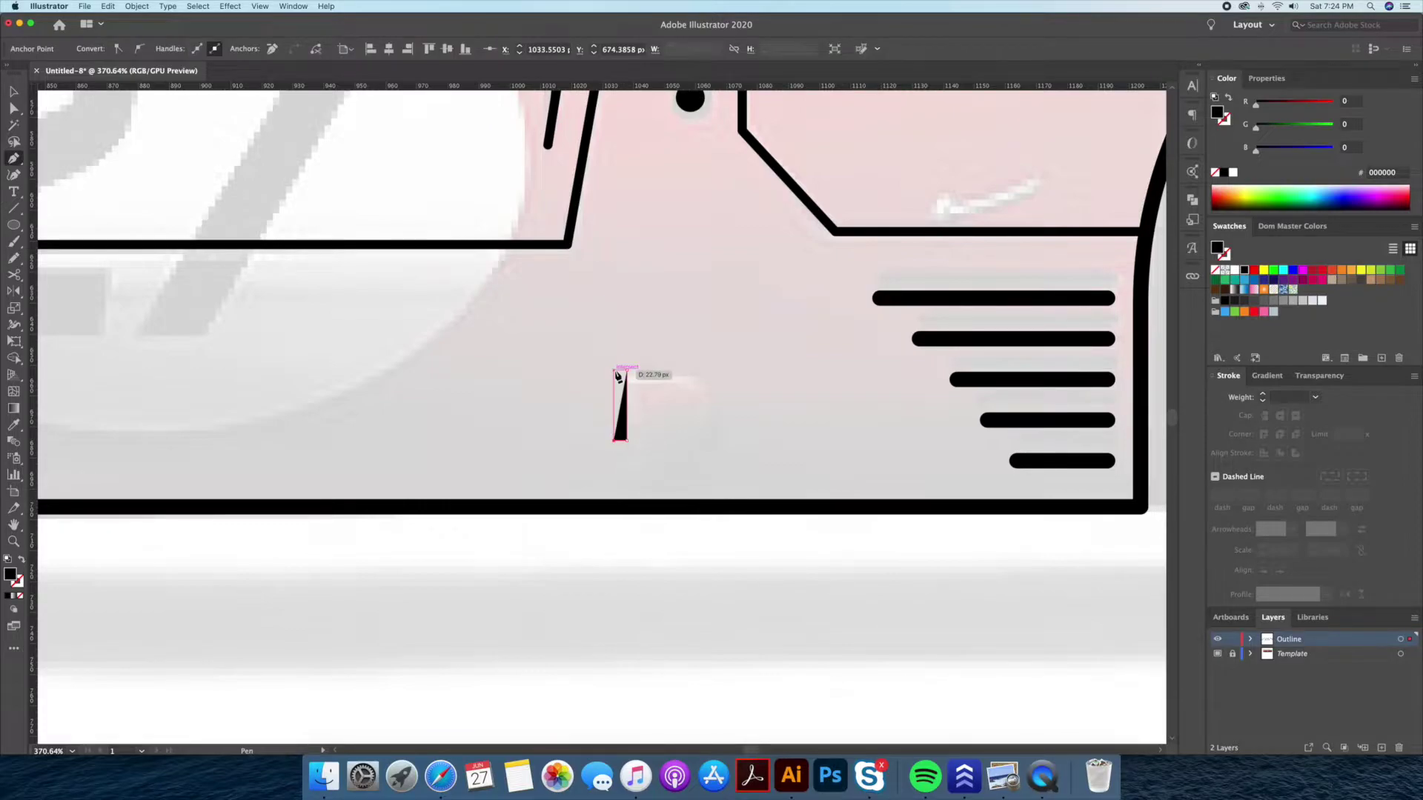
pyautogui.press('z')
pyautogui.moveTo(626, 382); pyautogui.dragTo(642, 412)
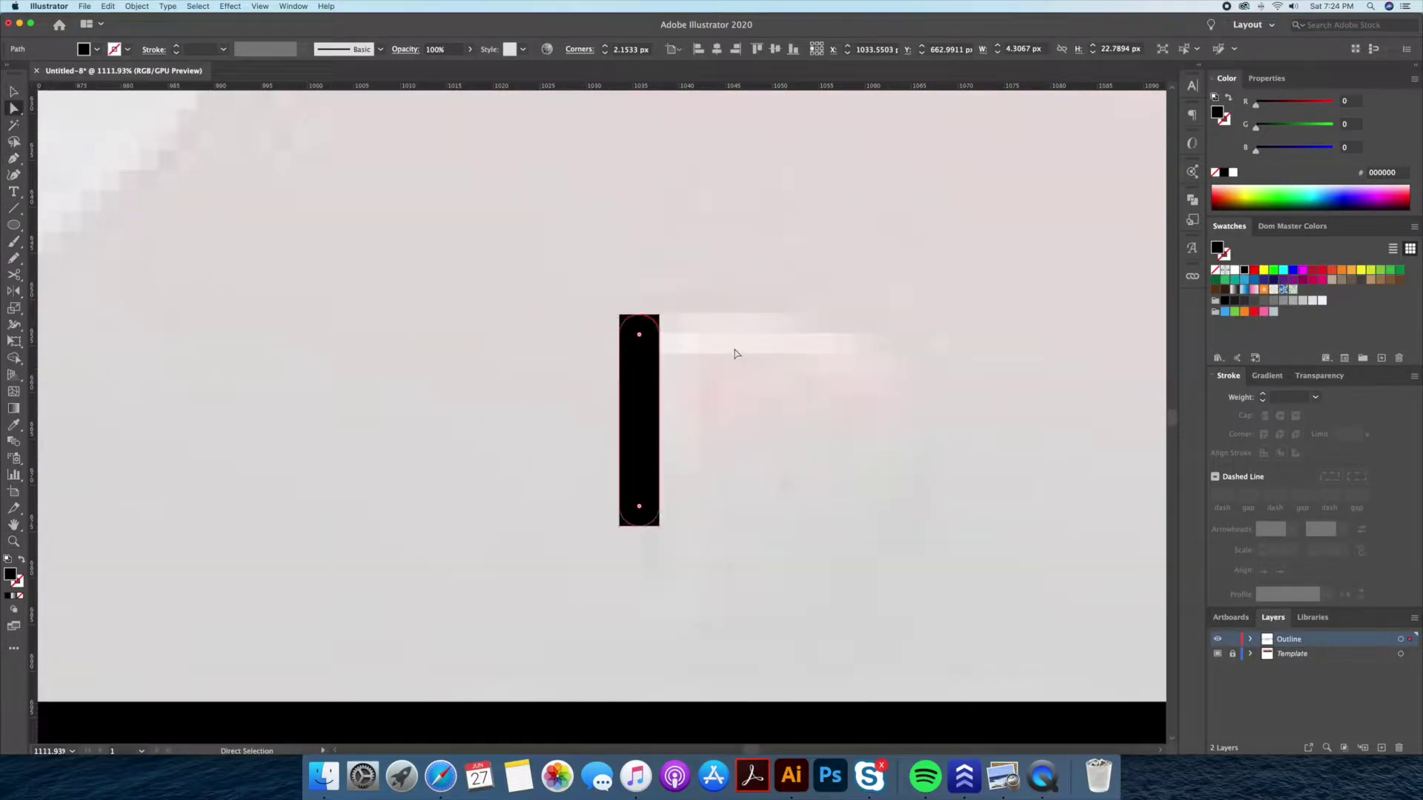
pyautogui.moveTo(719, 356); pyautogui.dragTo(566, 421)
pyautogui.keyDown('alt'); pyautogui.click(566, 421); pyautogui.keyUp('alt')
# - Extend the line into a rectangle and round its right corners into a D-shaped panel
pyautogui.press('v')
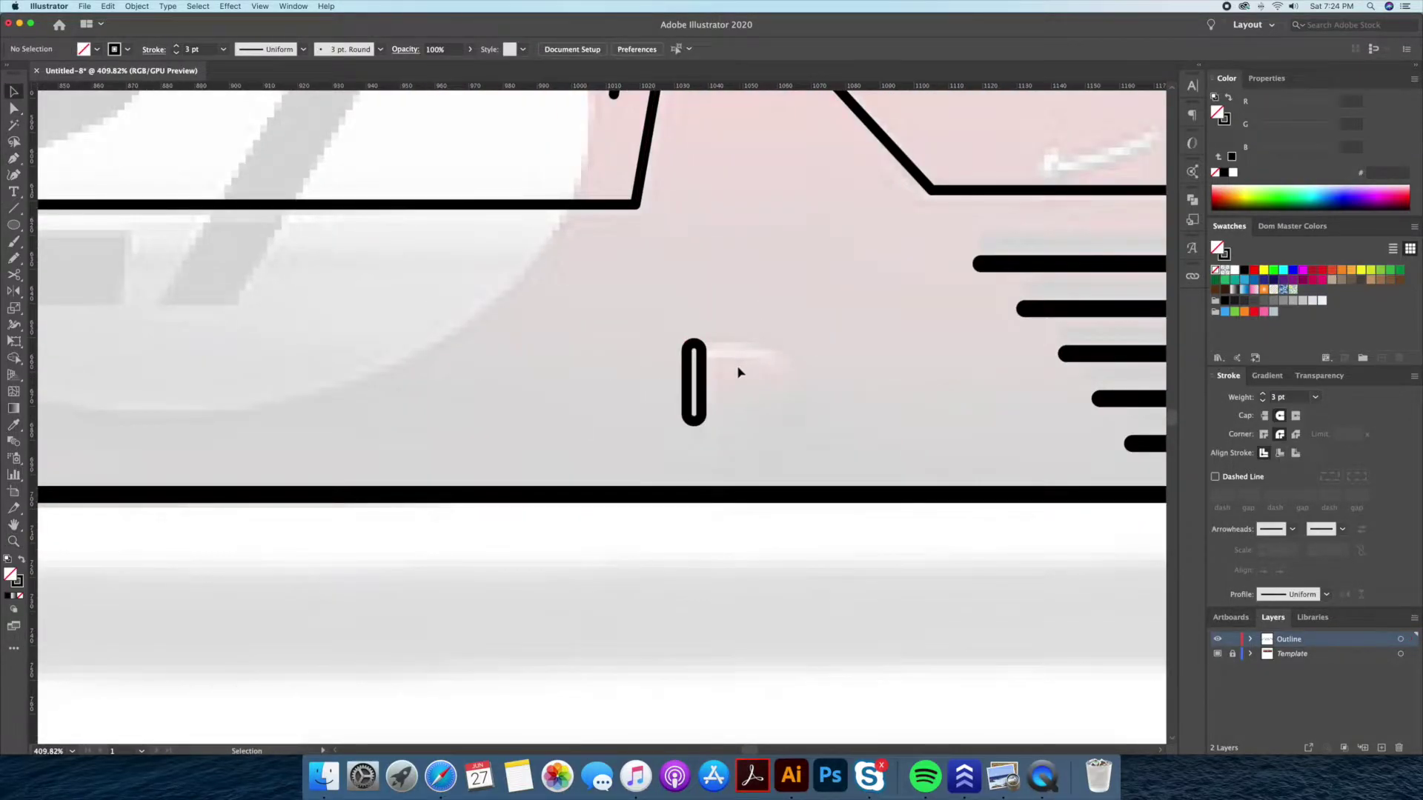
pyautogui.click(694, 342)
pyautogui.click(794, 343)
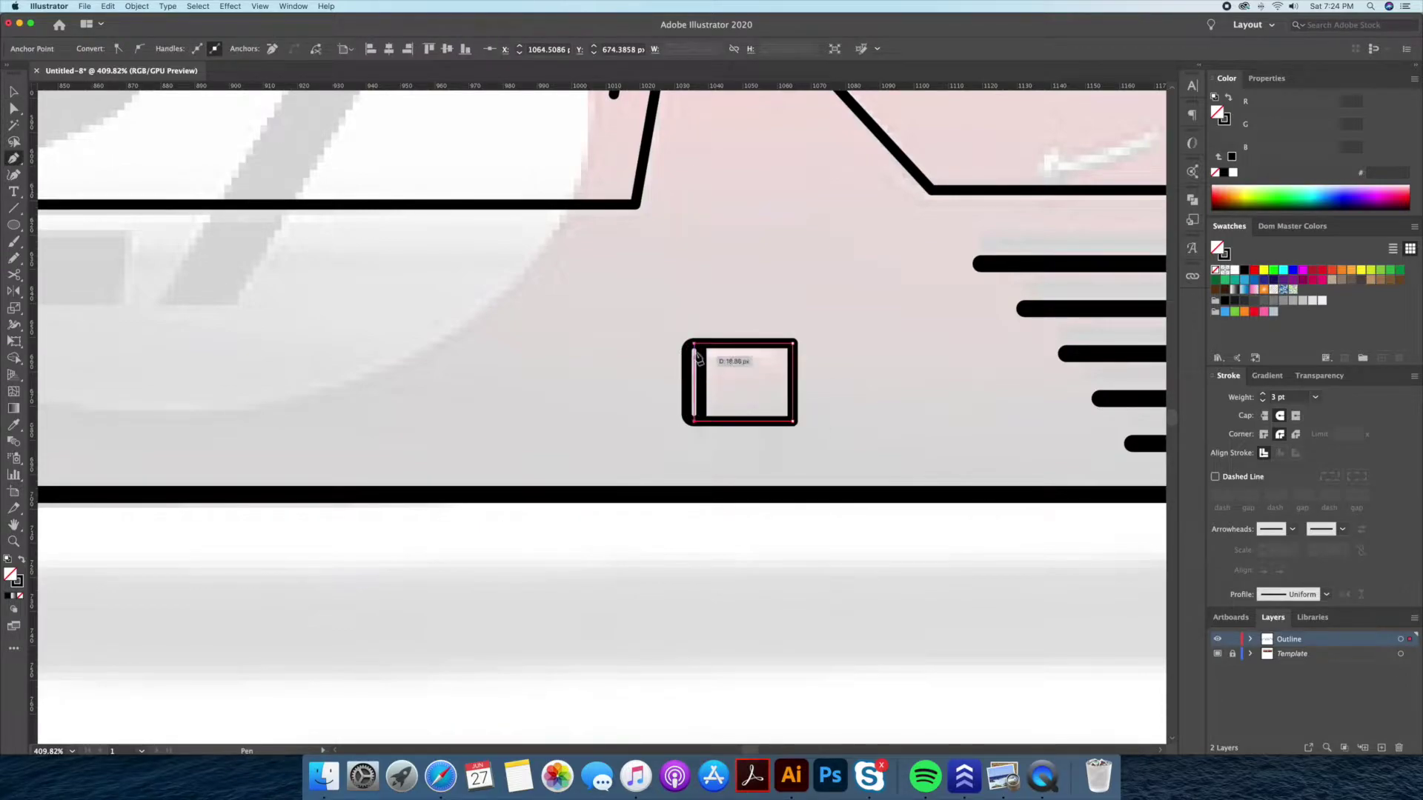
pyautogui.click(771, 458)
pyautogui.press('a')
pyautogui.moveTo(770, 458); pyautogui.dragTo(812, 329)
pyautogui.moveTo(783, 412); pyautogui.dragTo(762, 397)
pyautogui.press('z')
pyautogui.keyDown('alt'); pyautogui.click(768, 343); pyautogui.keyUp('alt')
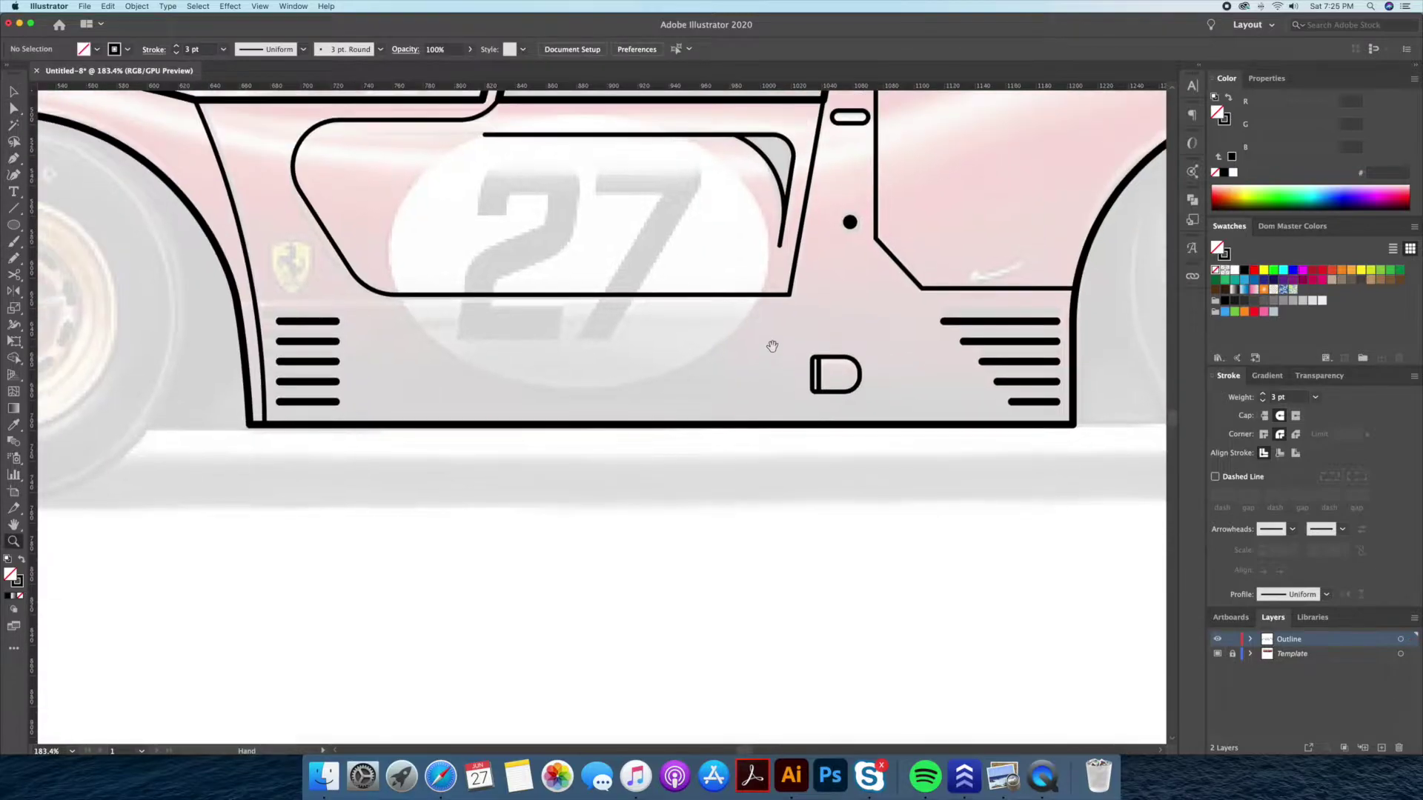
# - Draw a curve from the nose tip up to the cockpit edge
pyautogui.scroll(1, 629, 342)
pyautogui.scroll(1, 482, 324)
pyautogui.press('p')
pyautogui.click(587, 307)
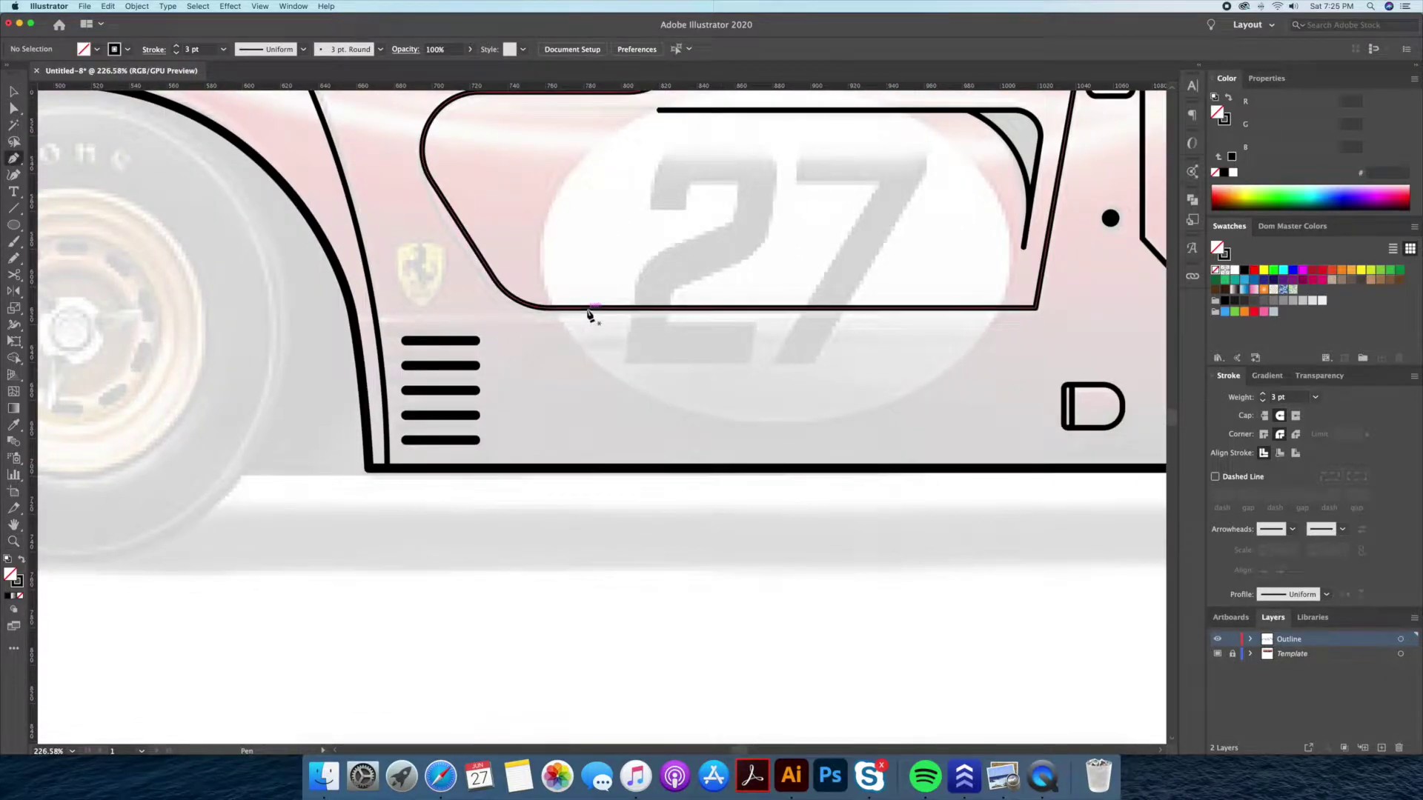
pyautogui.press('z')
pyautogui.scroll(-2, 619, 358)
pyautogui.scroll(-3, 619, 358)
pyautogui.scroll(5, 548, 368)
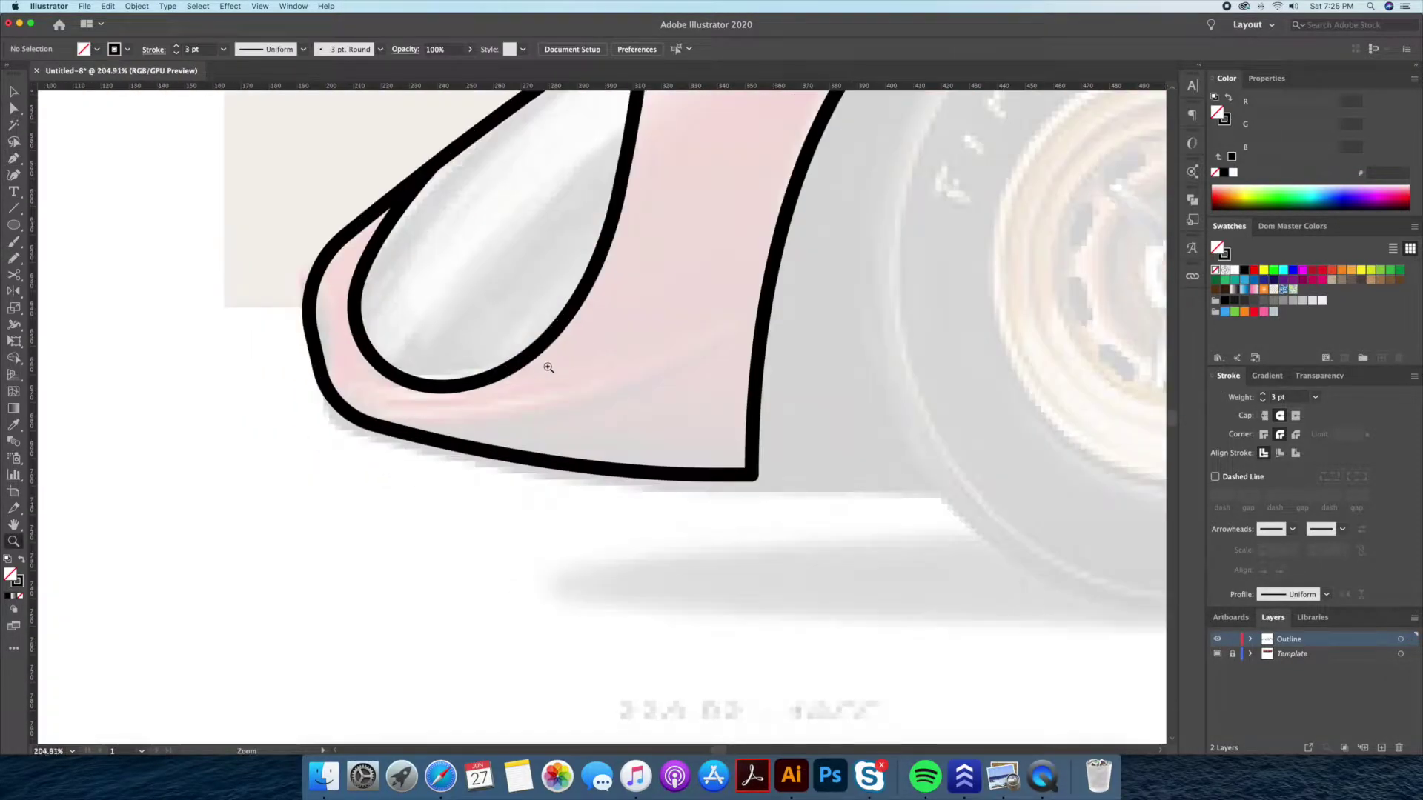
pyautogui.press('p')
pyautogui.click(380, 426)
pyautogui.click(765, 302)
pyautogui.hotkey('shift', '`')
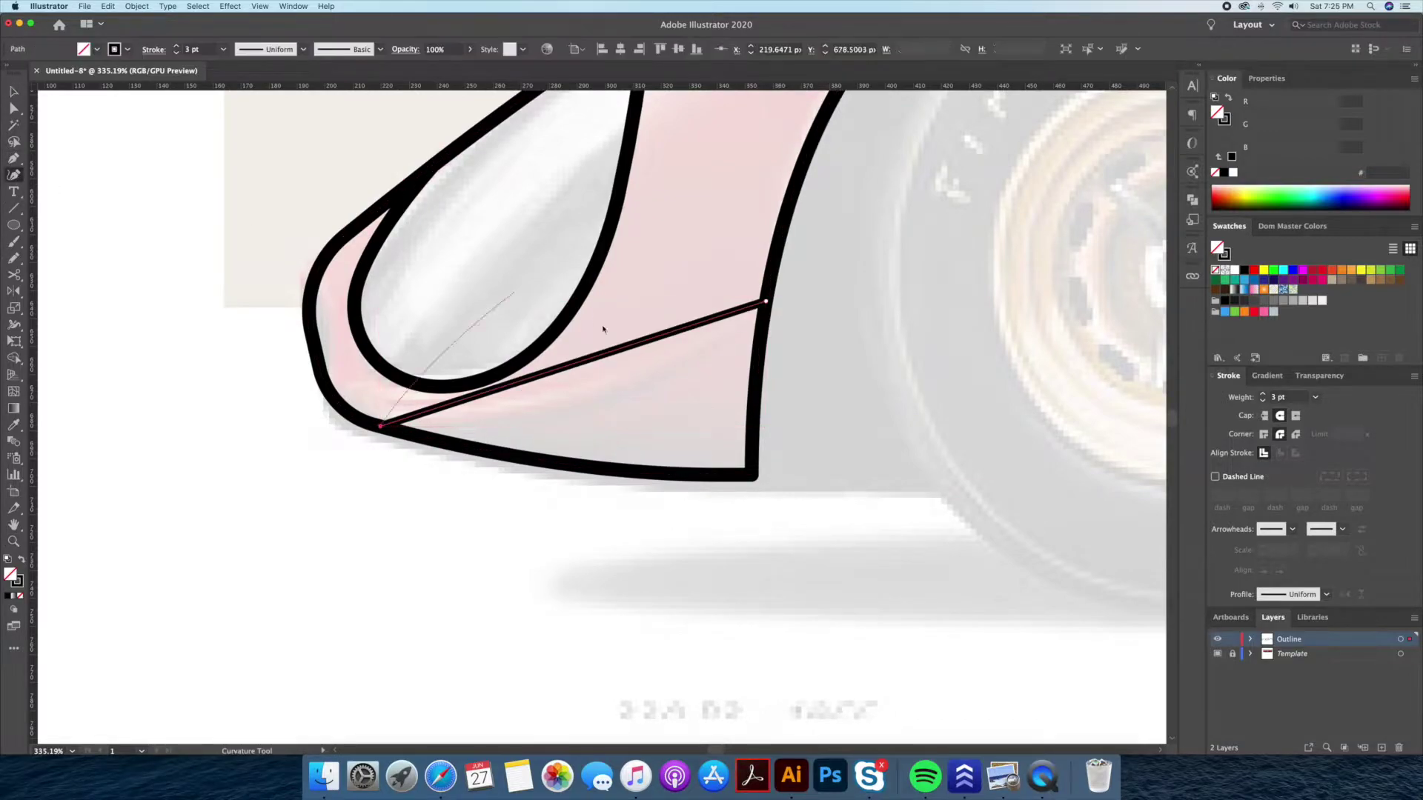
pyautogui.press('v')
# - Select a car outline path and check its anchor points
pyautogui.scroll(-5, 785, 498)
pyautogui.scroll(2, 688, 289)
pyautogui.scroll(1, 689, 289)
pyautogui.click(688, 289)
pyautogui.scroll(3, 549, 264)
pyautogui.press('p')
pyautogui.click(349, 326)
pyautogui.press('Escape')
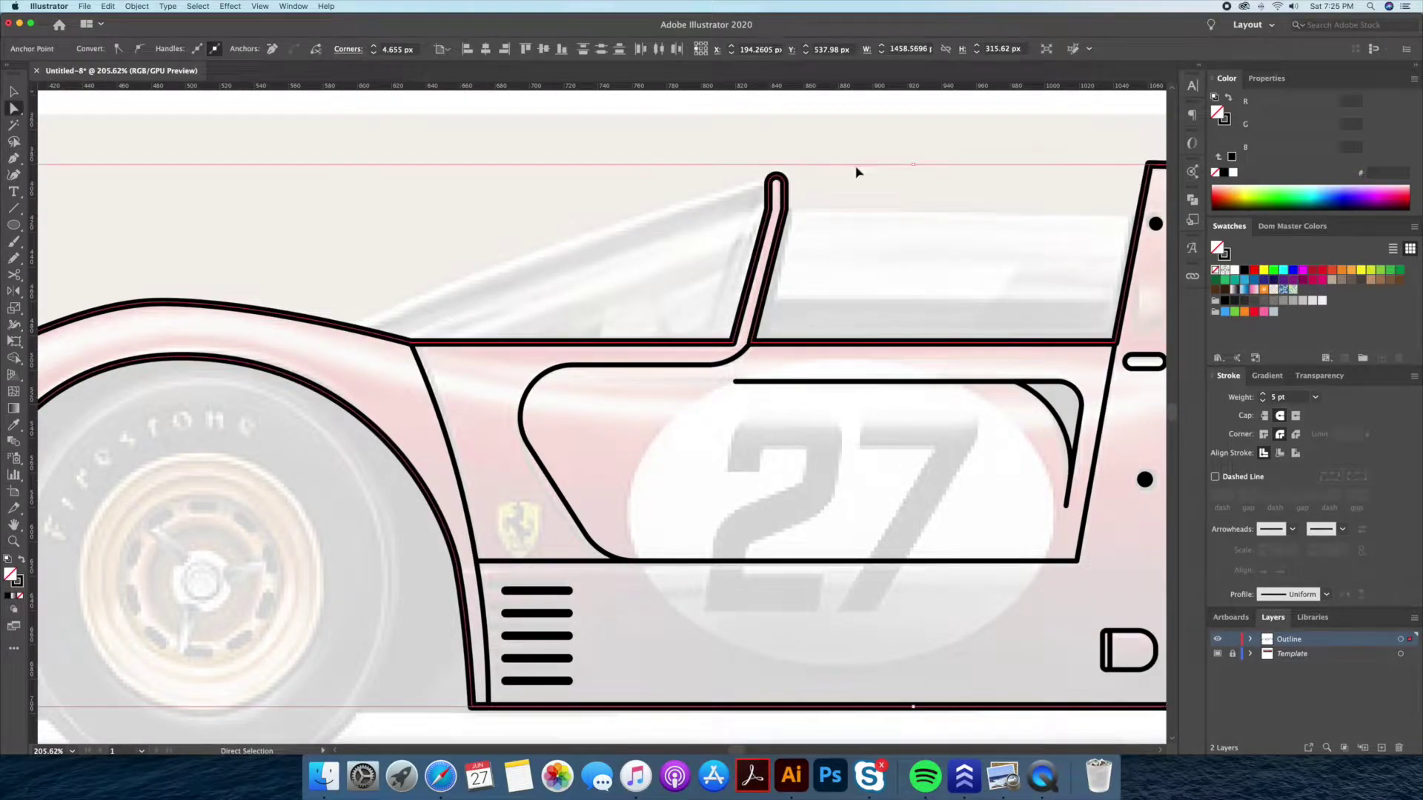
pyautogui.press('a')
pyautogui.press('p')
# - Draw a closed shape around the windshield, then delete it
pyautogui.click(770, 181)
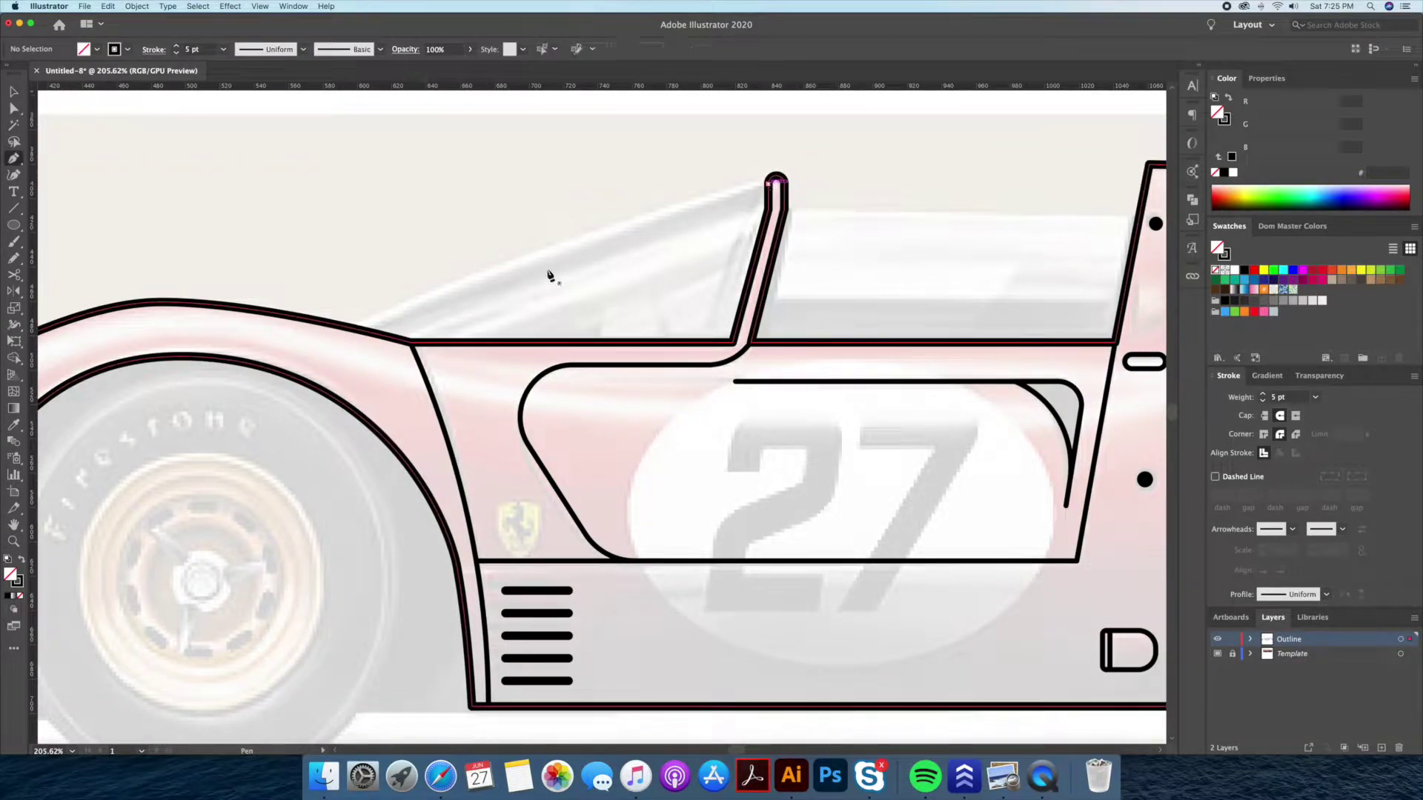
pyautogui.click(354, 328)
pyautogui.click(353, 358)
pyautogui.click(771, 357)
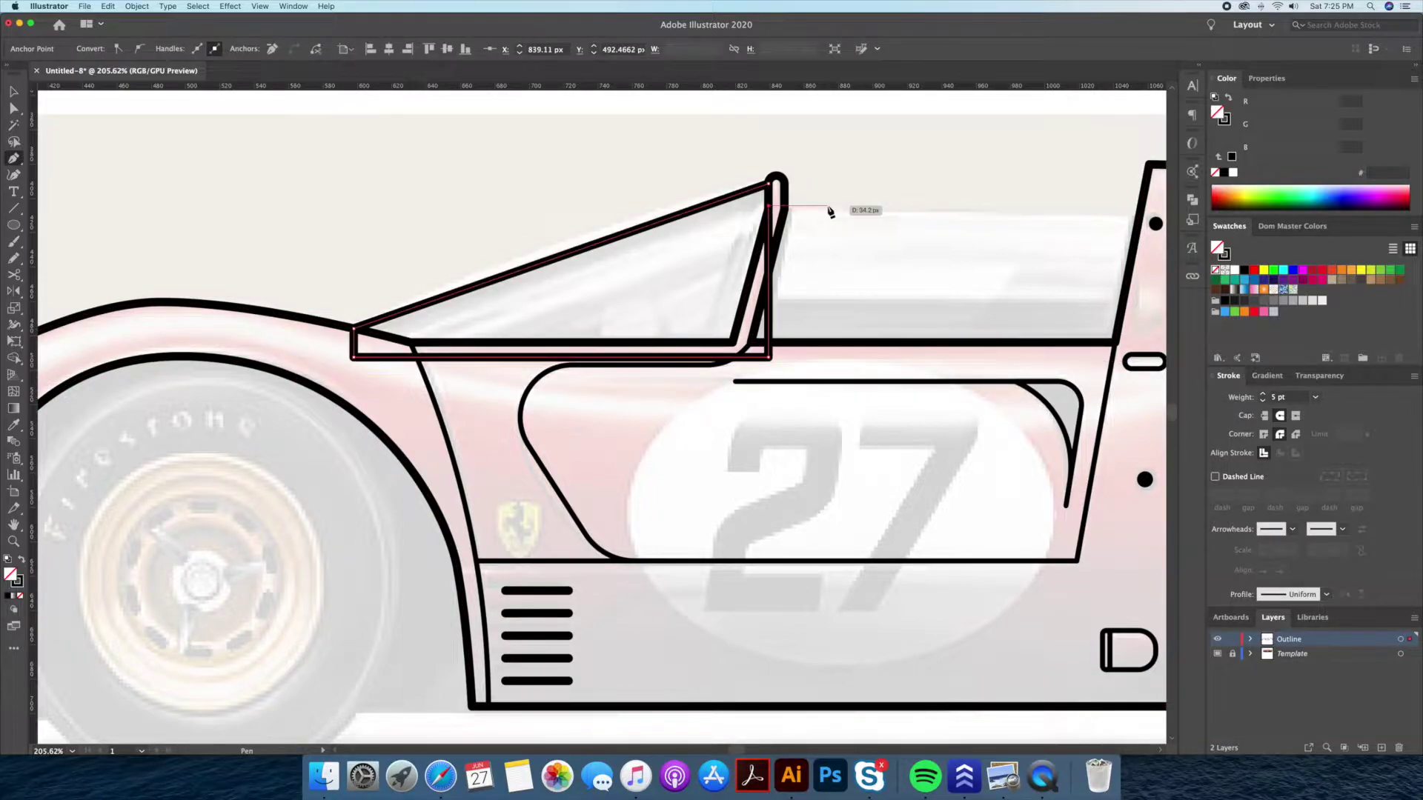
pyautogui.click(829, 204)
pyautogui.click(777, 181)
pyautogui.press('v')
pyautogui.click(828, 163)
pyautogui.click(827, 204)
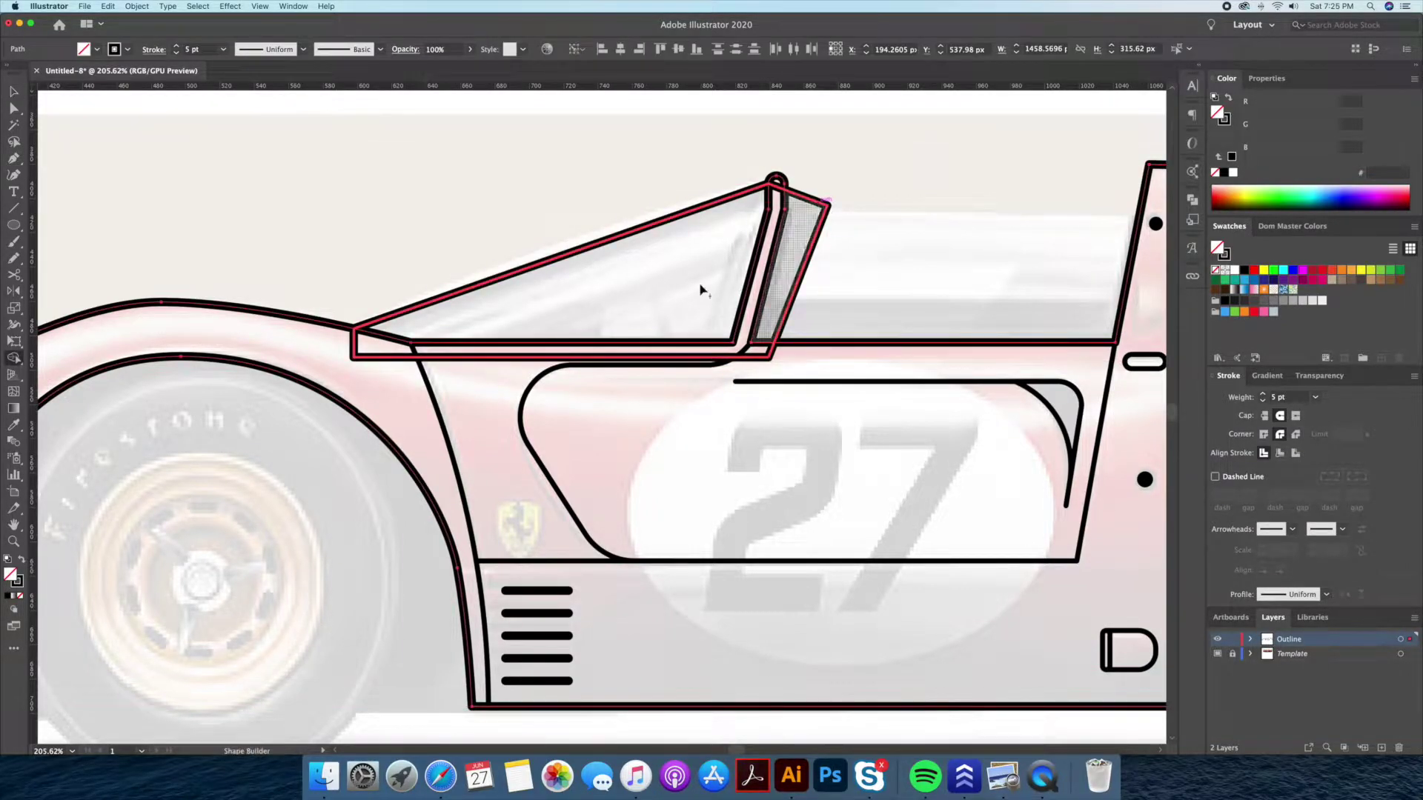
pyautogui.press('Delete')
# - Outline a rectangular rear window frame shape over the cockpit
pyautogui.moveTo(844, 219); pyautogui.dragTo(562, 226)
pyautogui.click(453, 224)
pyautogui.click(872, 224)
pyautogui.click(871, 379)
pyautogui.click(385, 379)
pyautogui.click(401, 232)
# - Remove the extra frame shape, then zoom to the front wheel area
pyautogui.press('v')
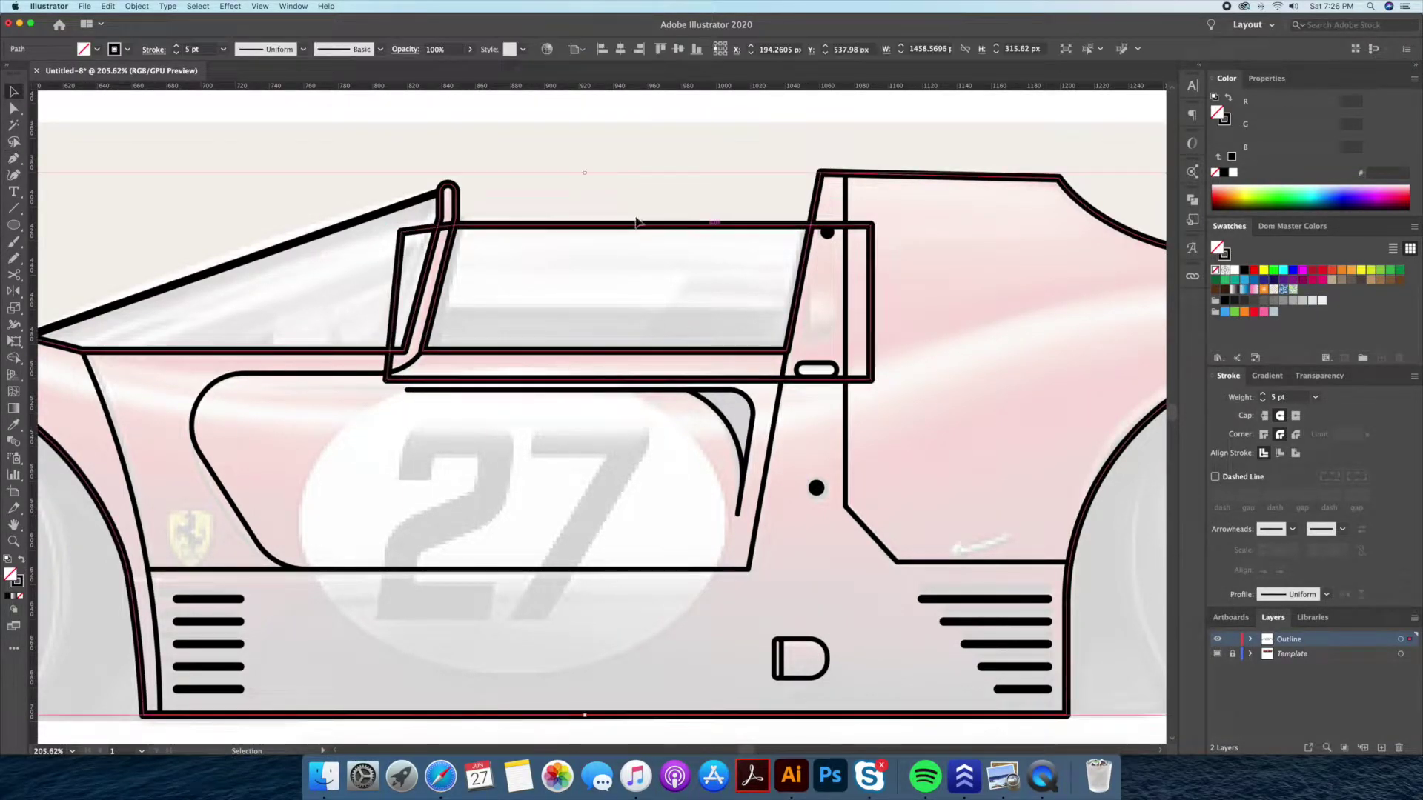
pyautogui.click(557, 172)
pyautogui.press('super+shift+a')
pyautogui.press('super+z')
pyautogui.moveTo(769, 555); pyautogui.dragTo(617, 353)
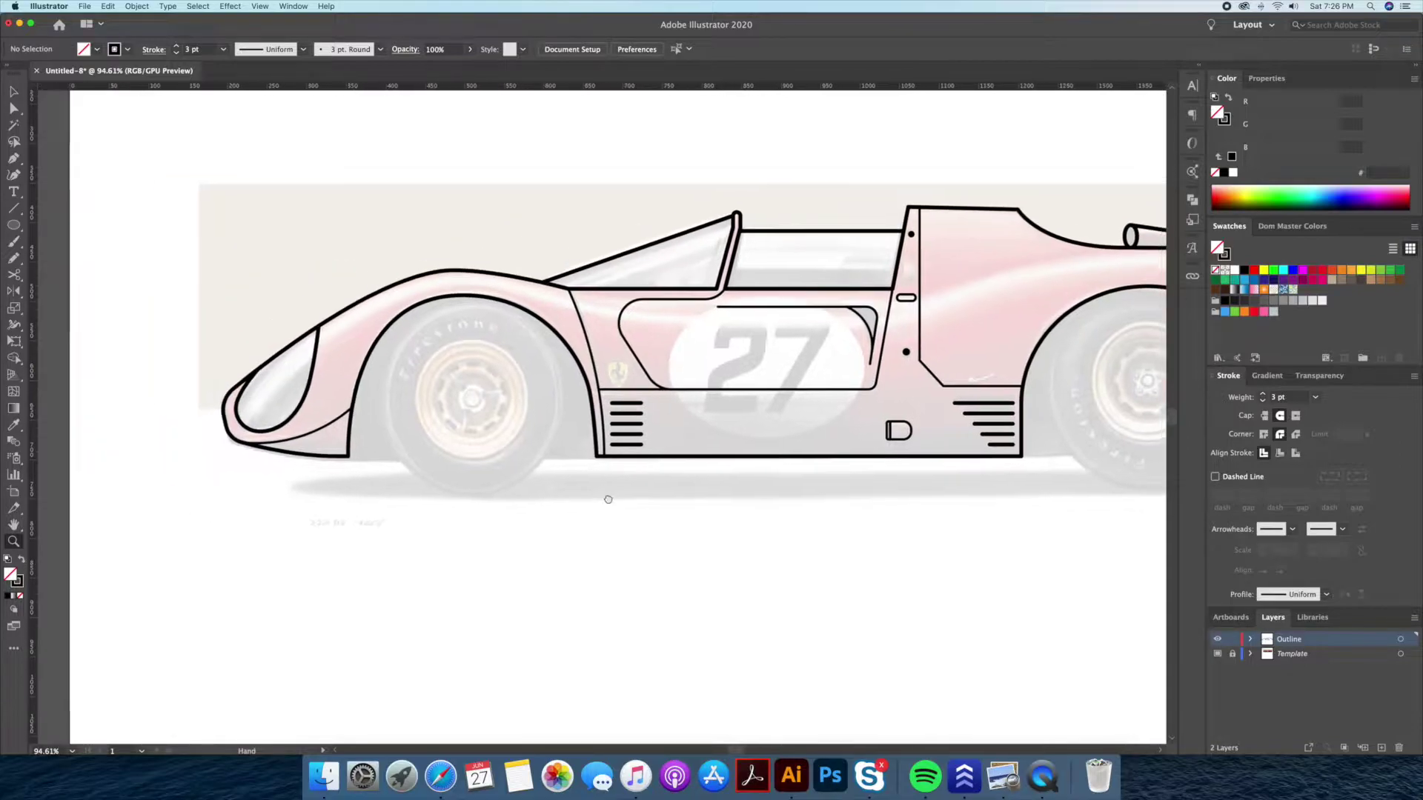
pyautogui.moveTo(215, 187); pyautogui.dragTo(746, 514)
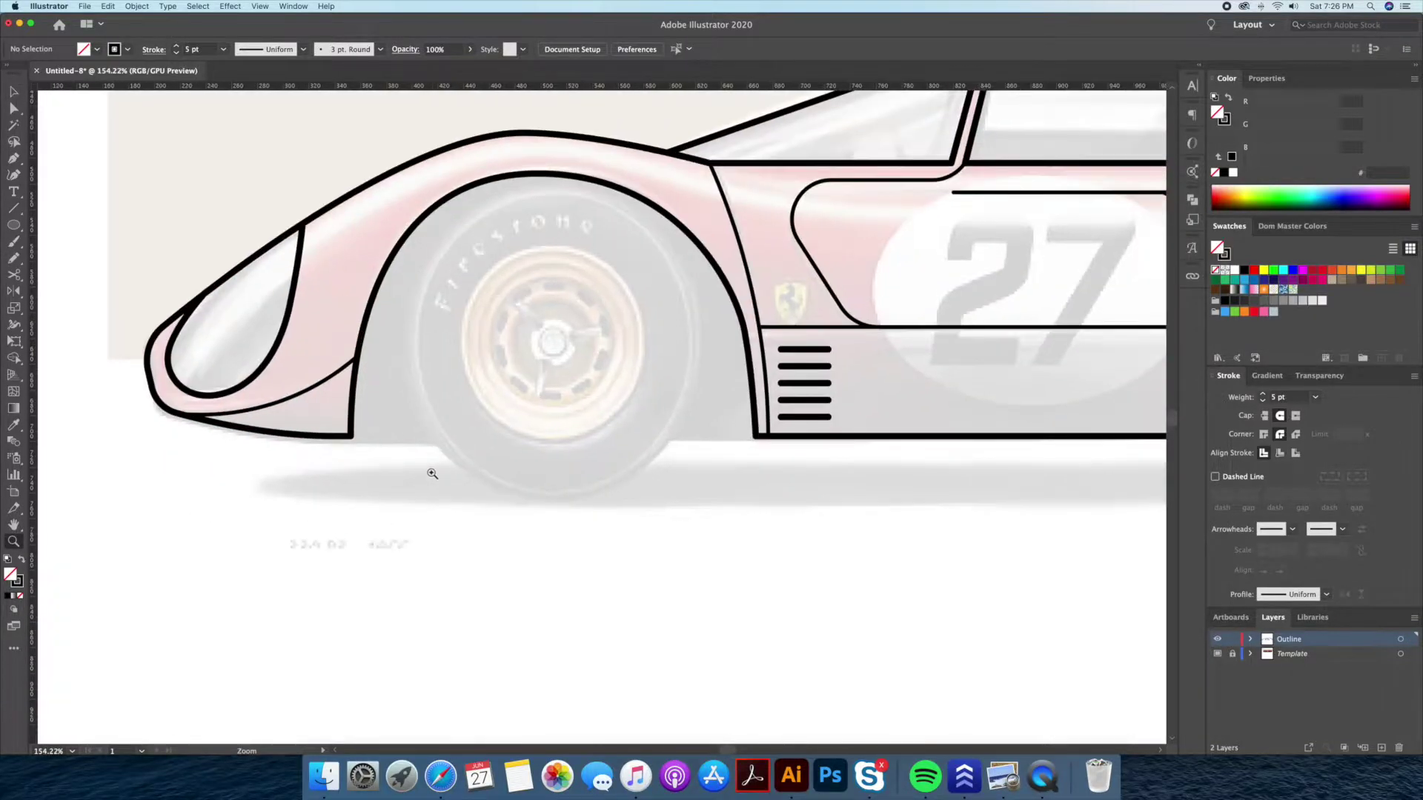
# - Trace a closing outline beneath and around the front wheel arch
pyautogui.click(756, 432)
pyautogui.moveTo(332, 428); pyautogui.dragTo(325, 286)
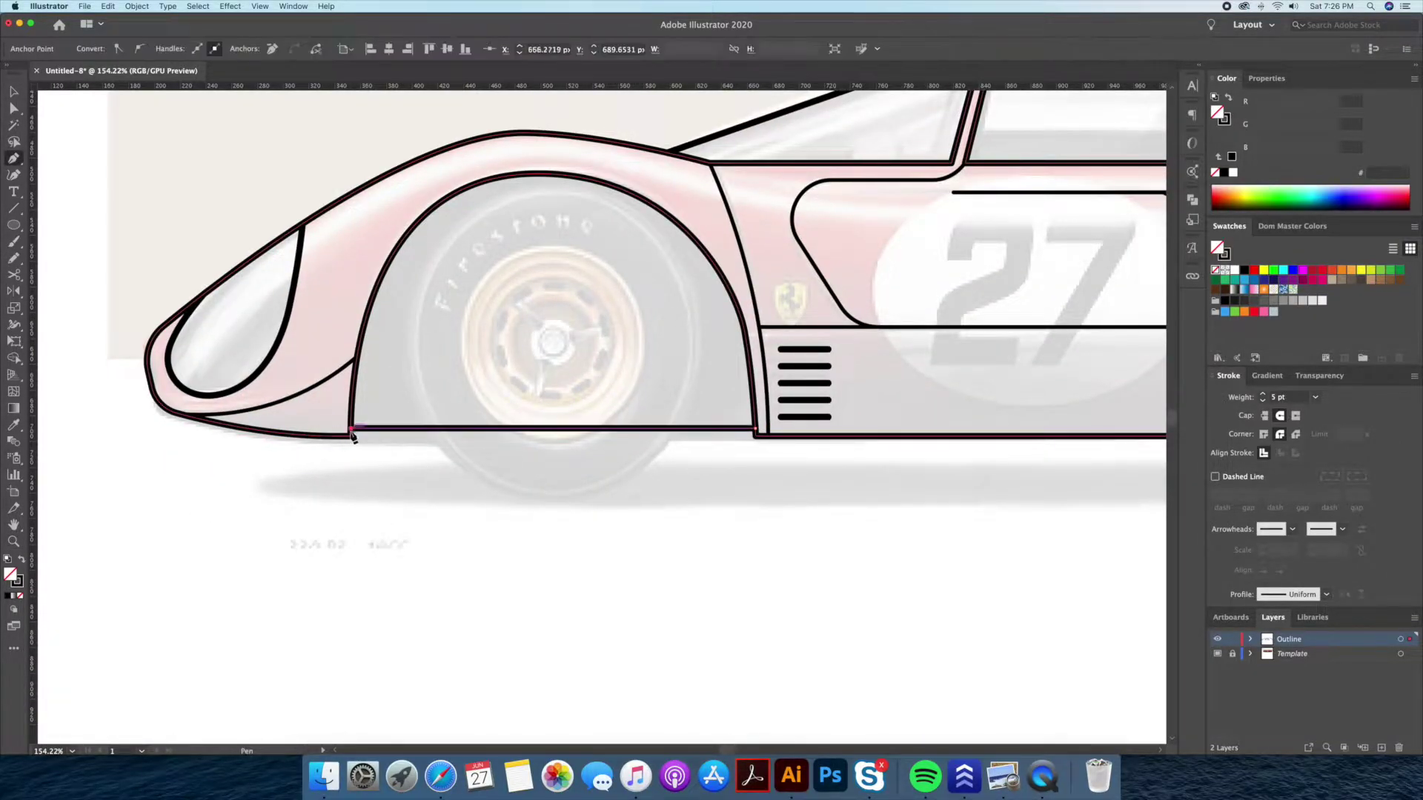
pyautogui.click(323, 282)
pyautogui.click(419, 188)
pyautogui.click(524, 149)
pyautogui.click(682, 176)
pyautogui.click(831, 245)
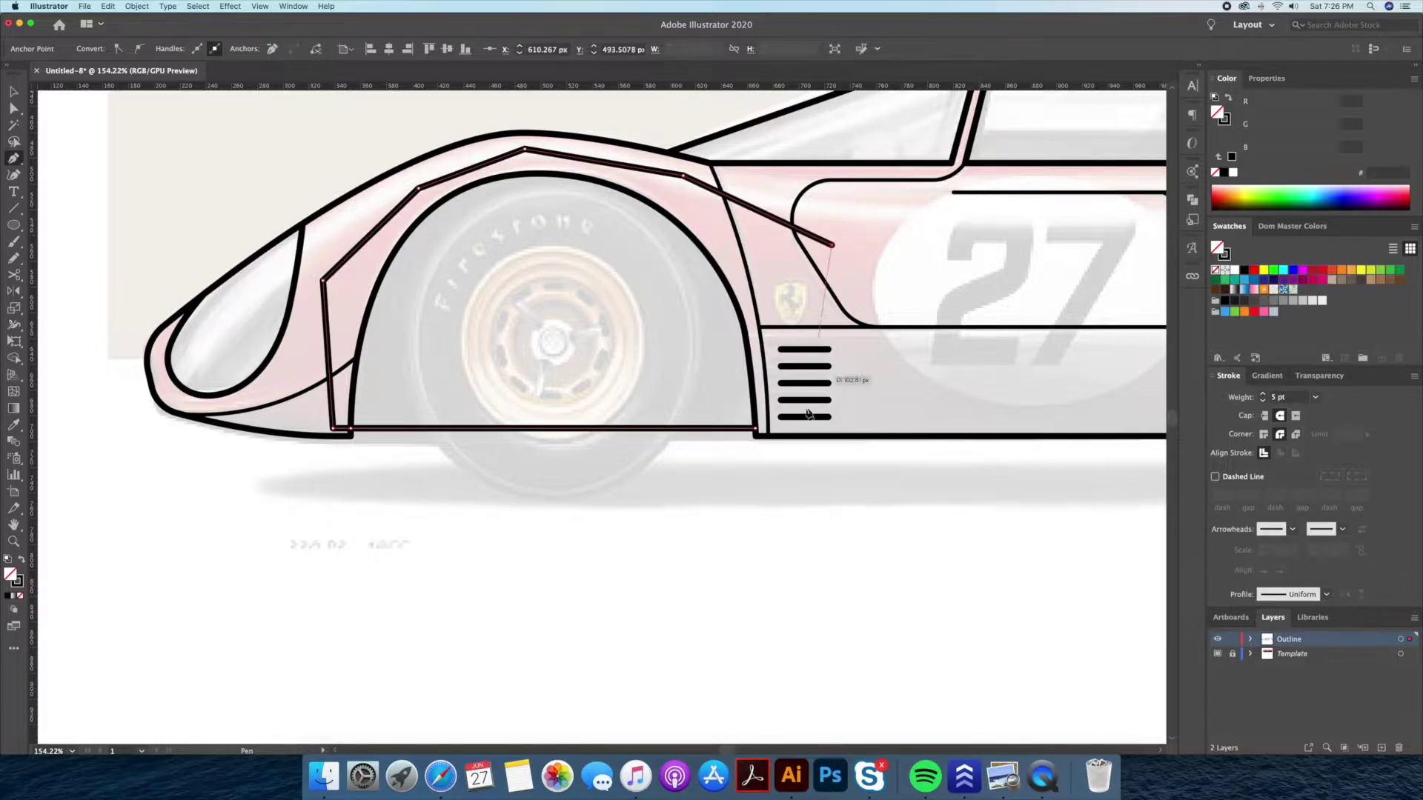
pyautogui.press('v')
pyautogui.click(753, 378)
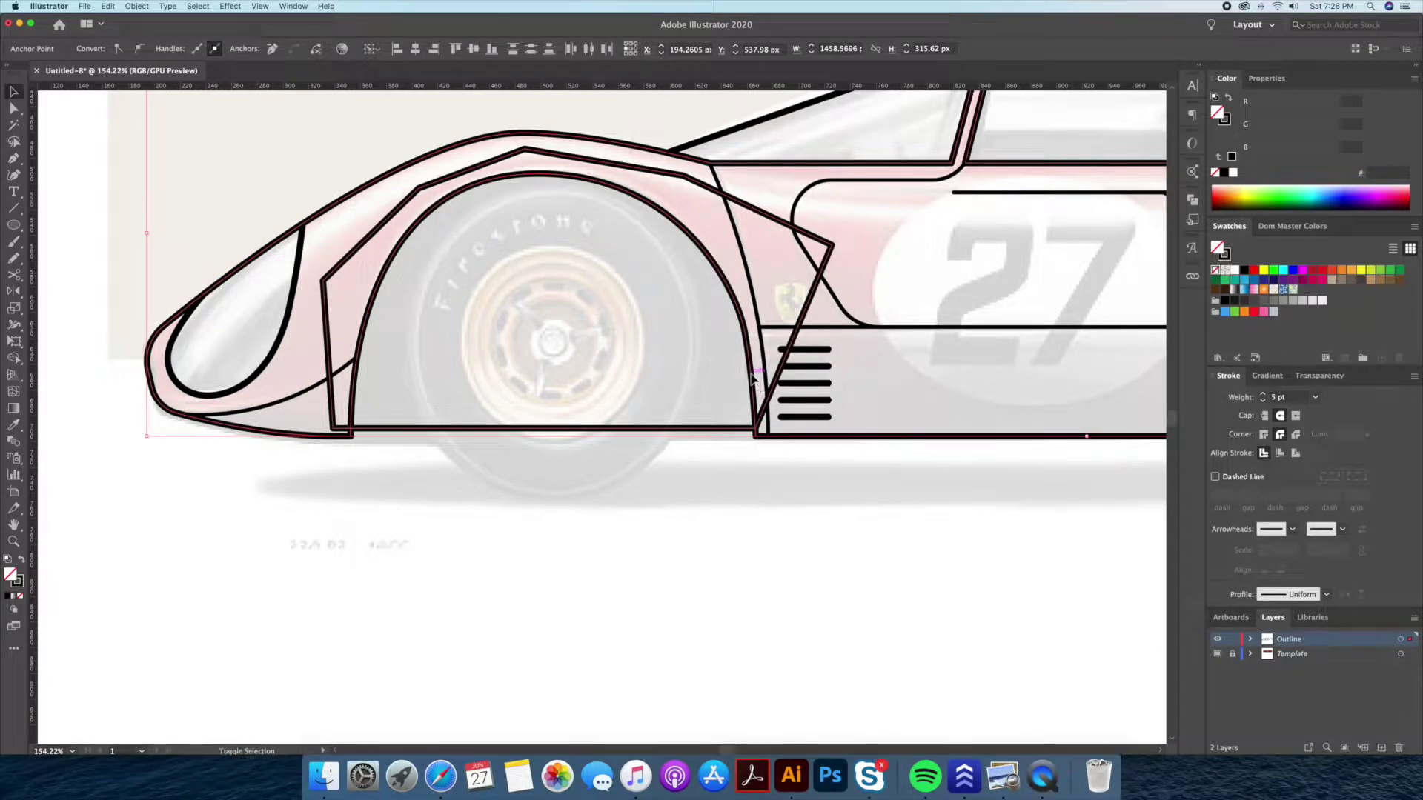
# - Draw a closed angular fender shape around the rear wheel arch
pyautogui.moveTo(852, 374); pyautogui.dragTo(447, 343)
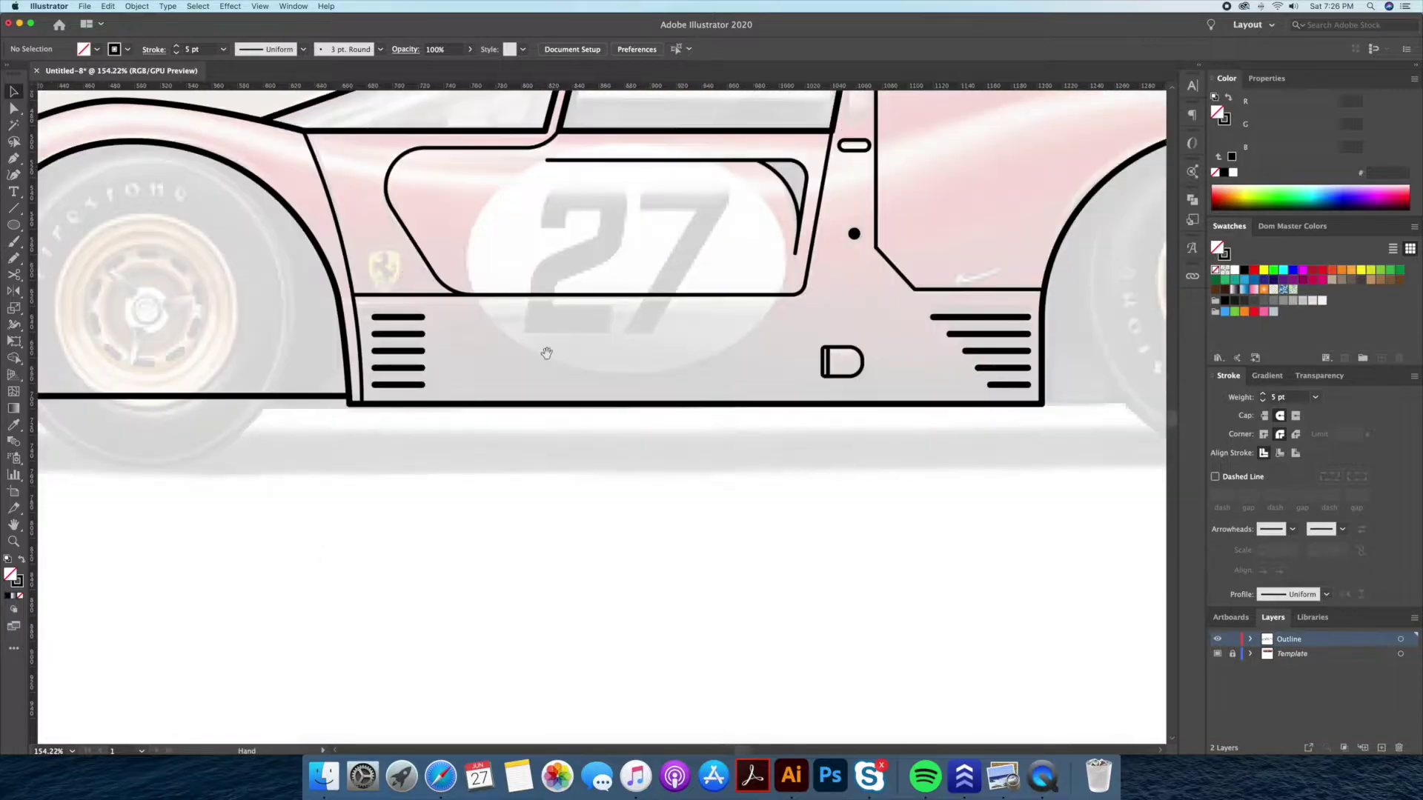
pyautogui.moveTo(1109, 367); pyautogui.dragTo(528, 383)
pyautogui.press('p')
pyautogui.click(461, 415)
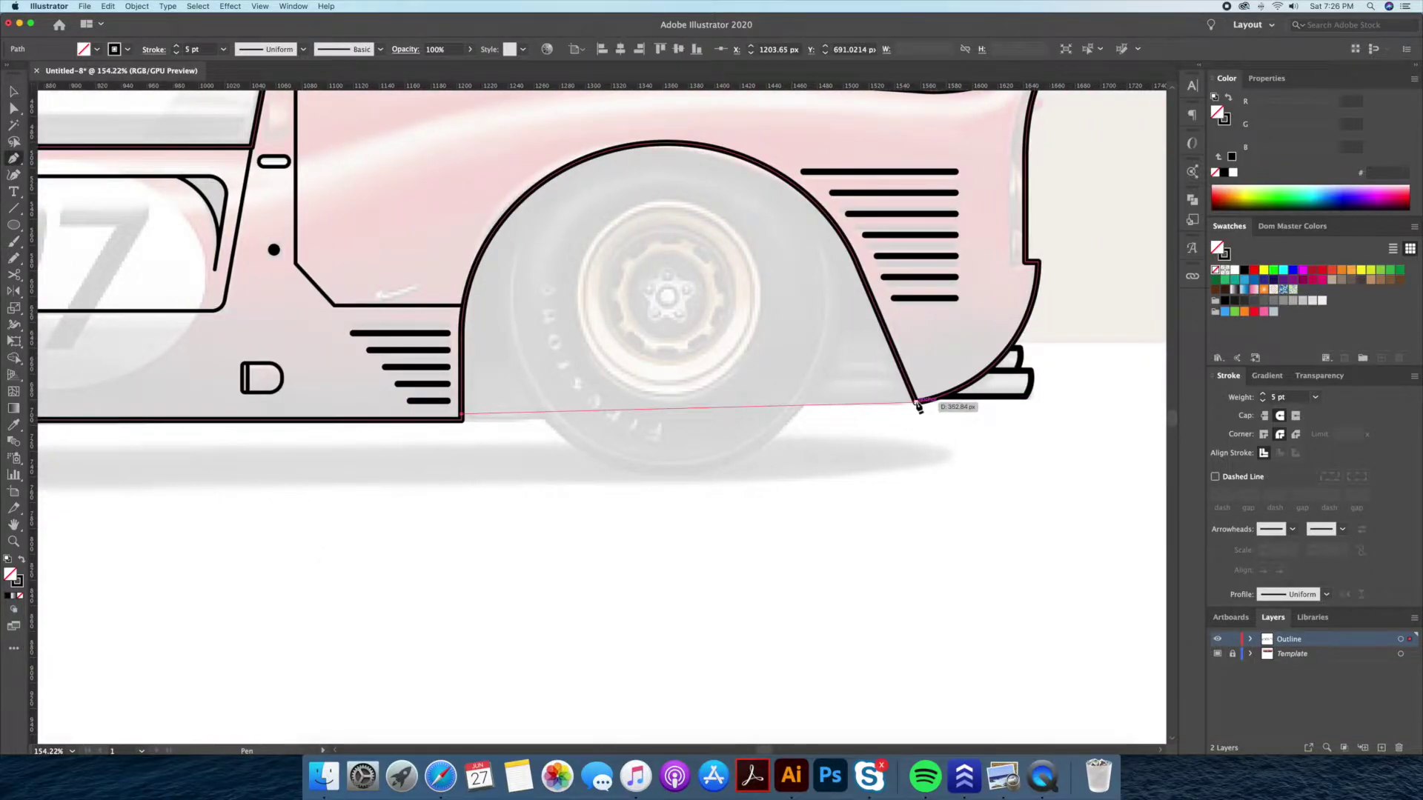
pyautogui.click(916, 398)
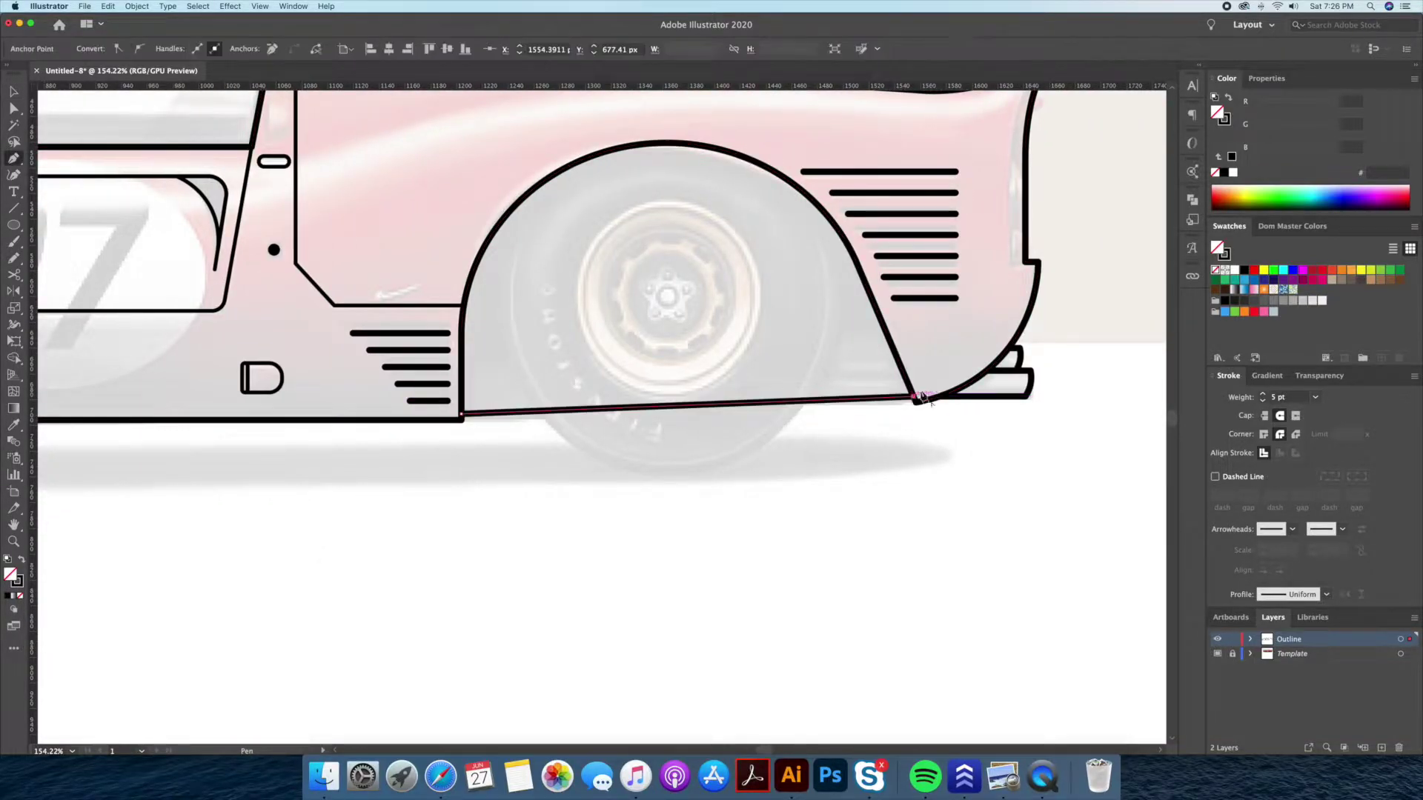
pyautogui.click(809, 119)
pyautogui.click(443, 139)
pyautogui.click(433, 402)
pyautogui.press('v')
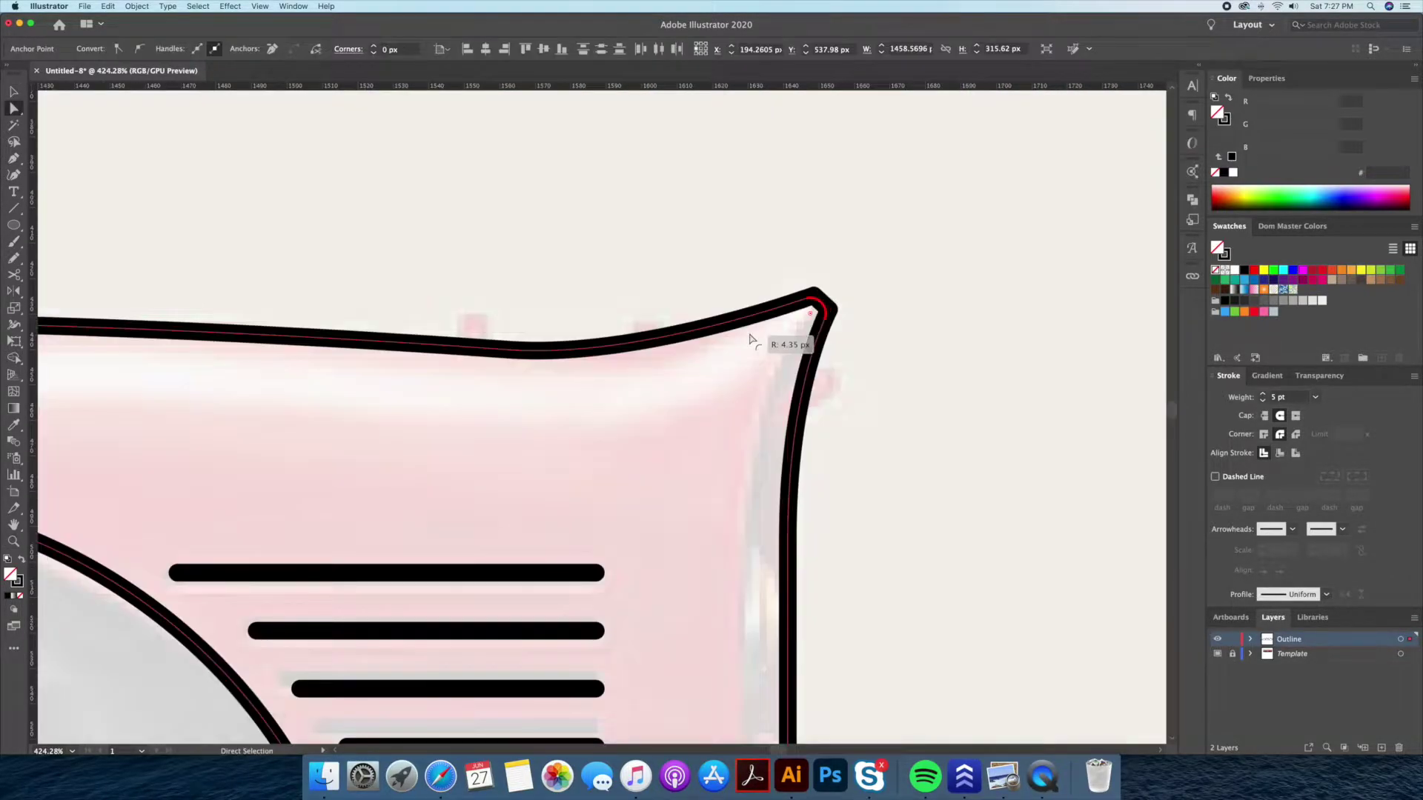
# - Round the rear tail corner and pen-draw a curved inner line down the tail edge
pyautogui.moveTo(750, 339); pyautogui.dragTo(750, 340)
pyautogui.scroll(-2, 864, 265)
pyautogui.press('p')
pyautogui.click(824, 193)
pyautogui.moveTo(806, 690); pyautogui.dragTo(765, 726)
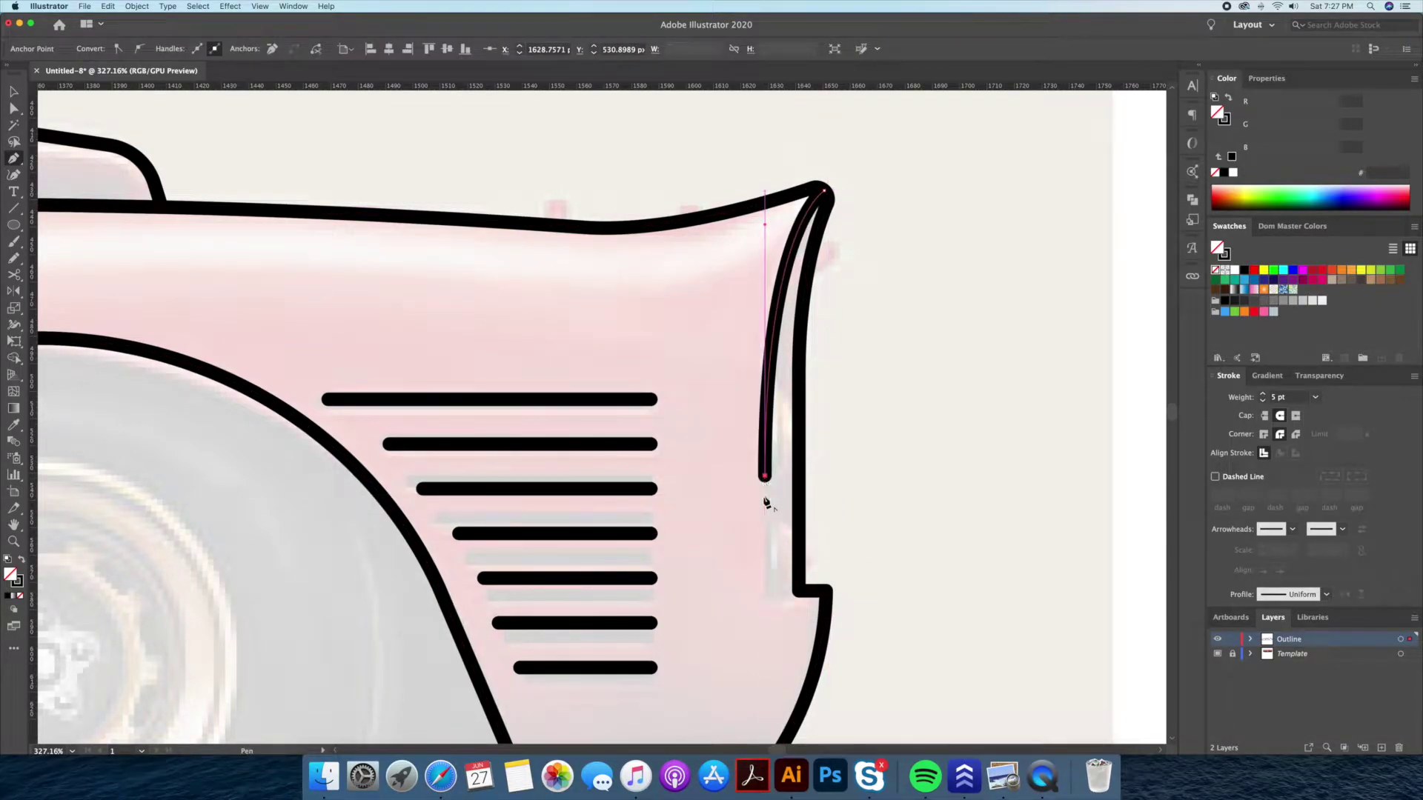
pyautogui.press('z')
pyautogui.scroll(4, 774, 593)
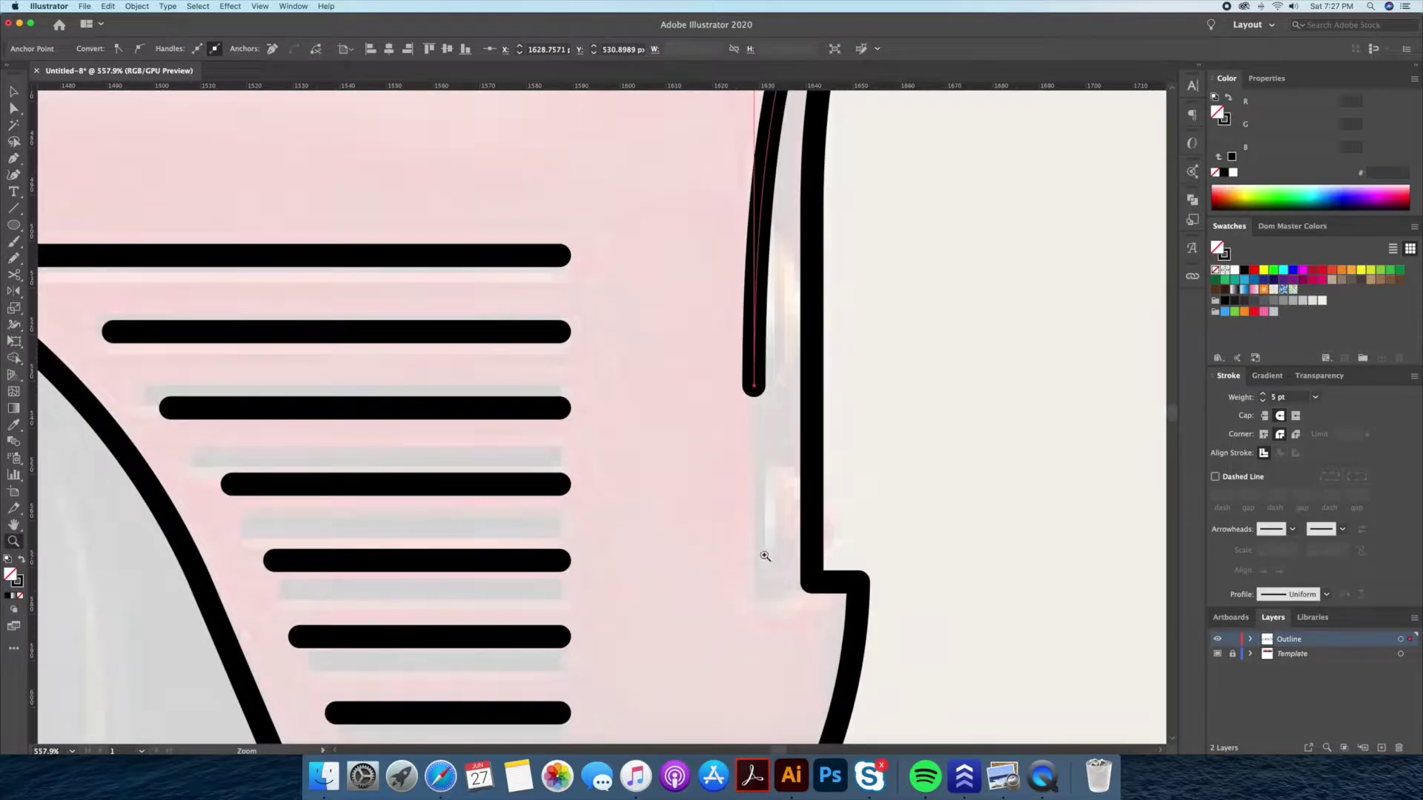
pyautogui.click(753, 581)
pyautogui.click(811, 582)
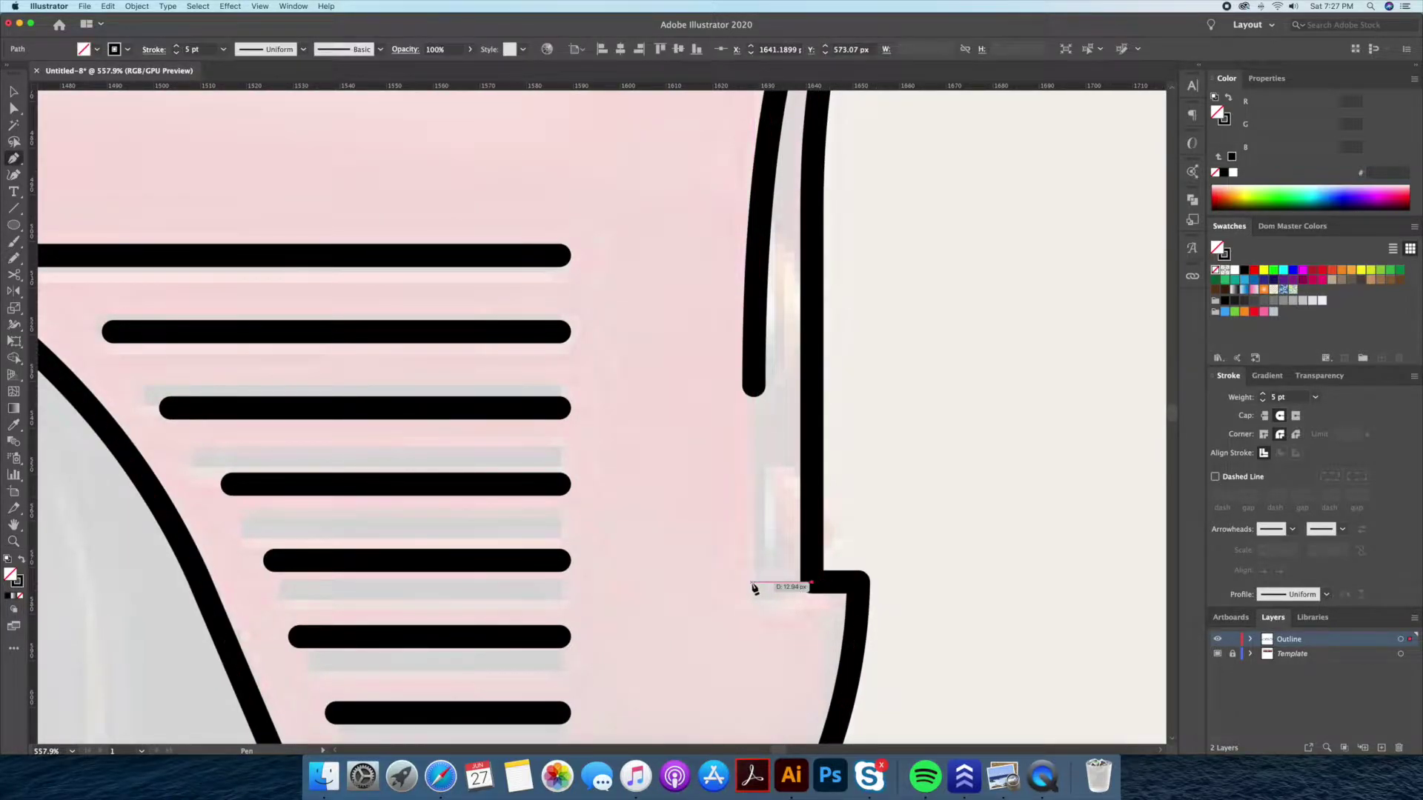
# - Close the tail line into a triangle and remove the spare triangle with Shape Builder
pyautogui.press('z')
pyautogui.scroll(-3, 778, 424)
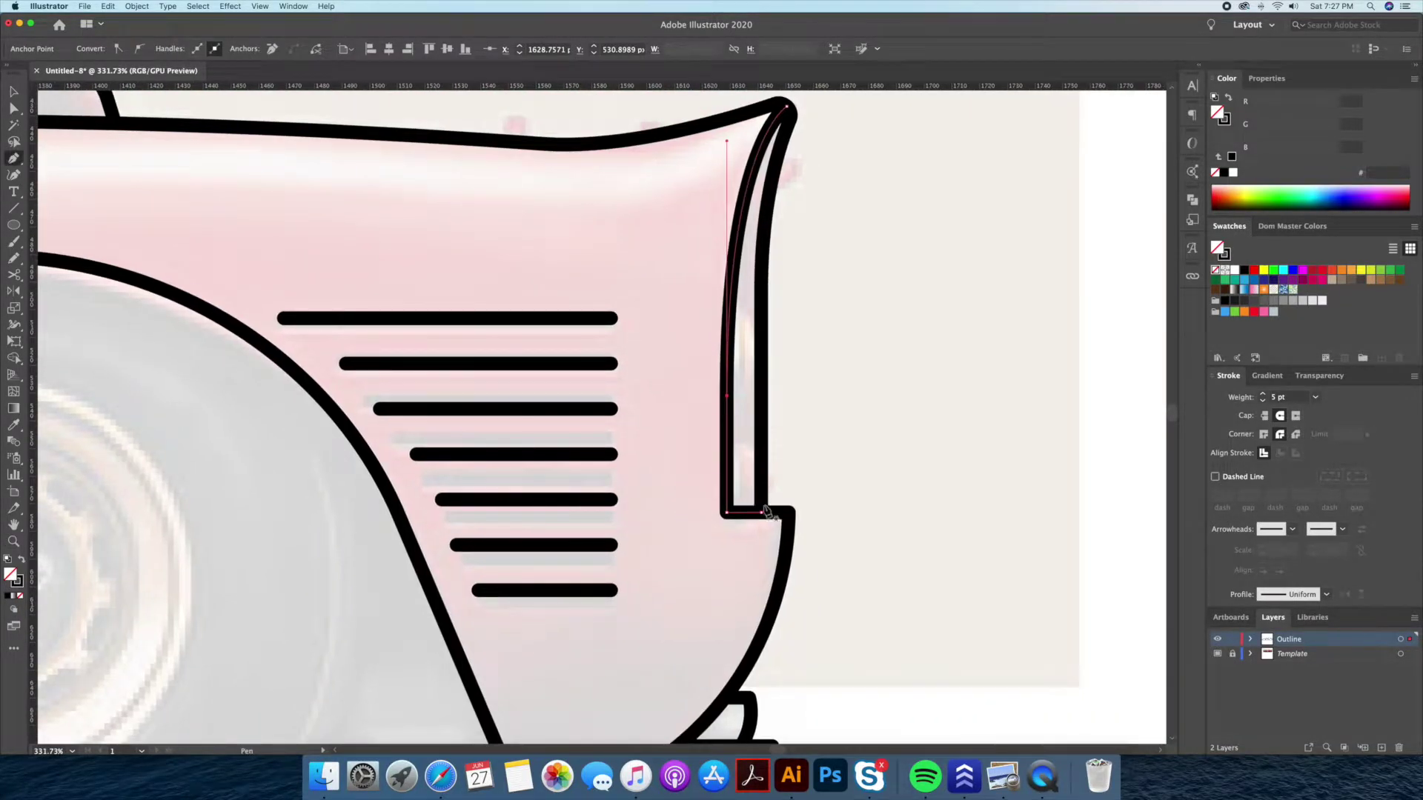
pyautogui.click(889, 323)
pyautogui.click(788, 108)
pyautogui.press('super+a')
pyautogui.hotkey('shift', 'm')
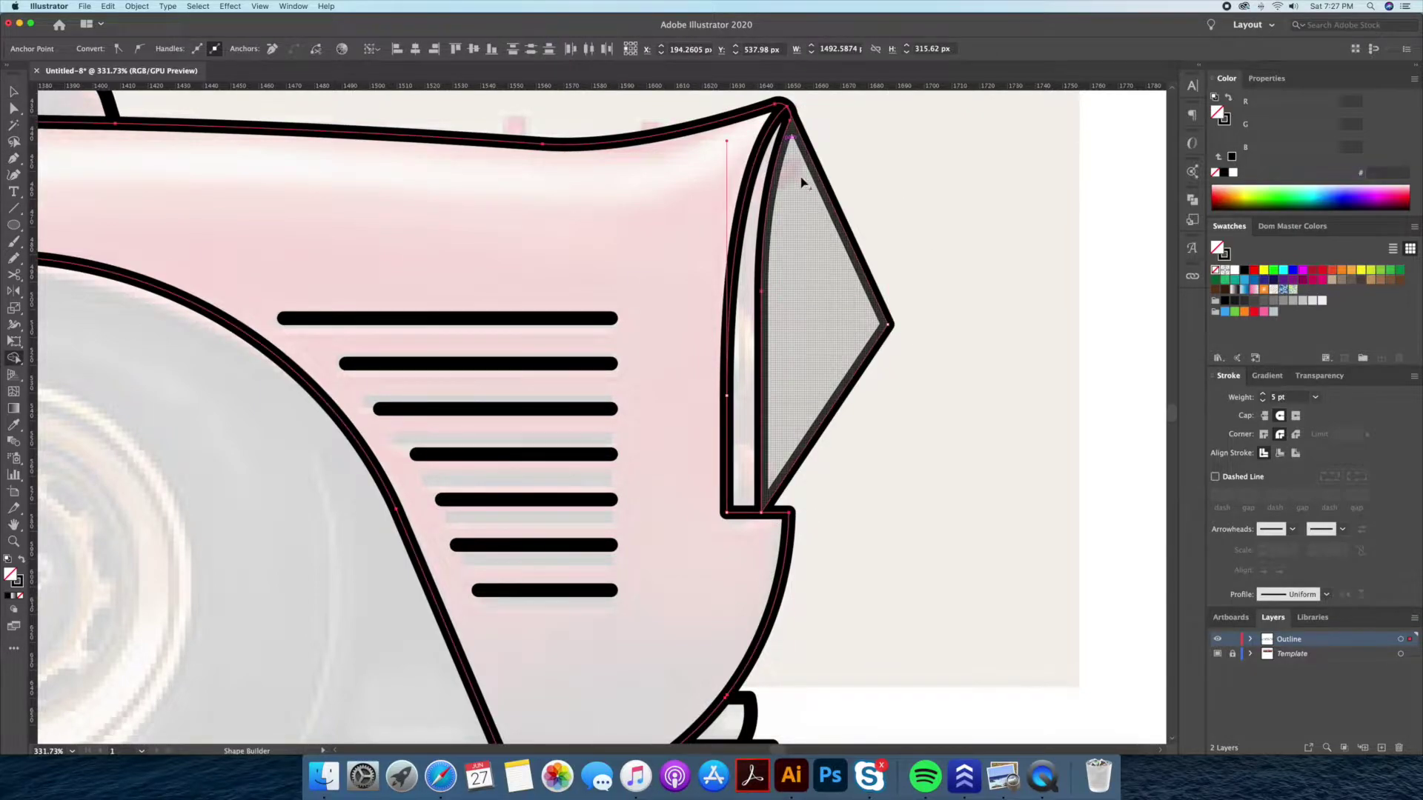
pyautogui.keyDown('alt'); pyautogui.click(801, 182); pyautogui.keyUp('alt')
pyautogui.press('v')
pyautogui.click(897, 216)
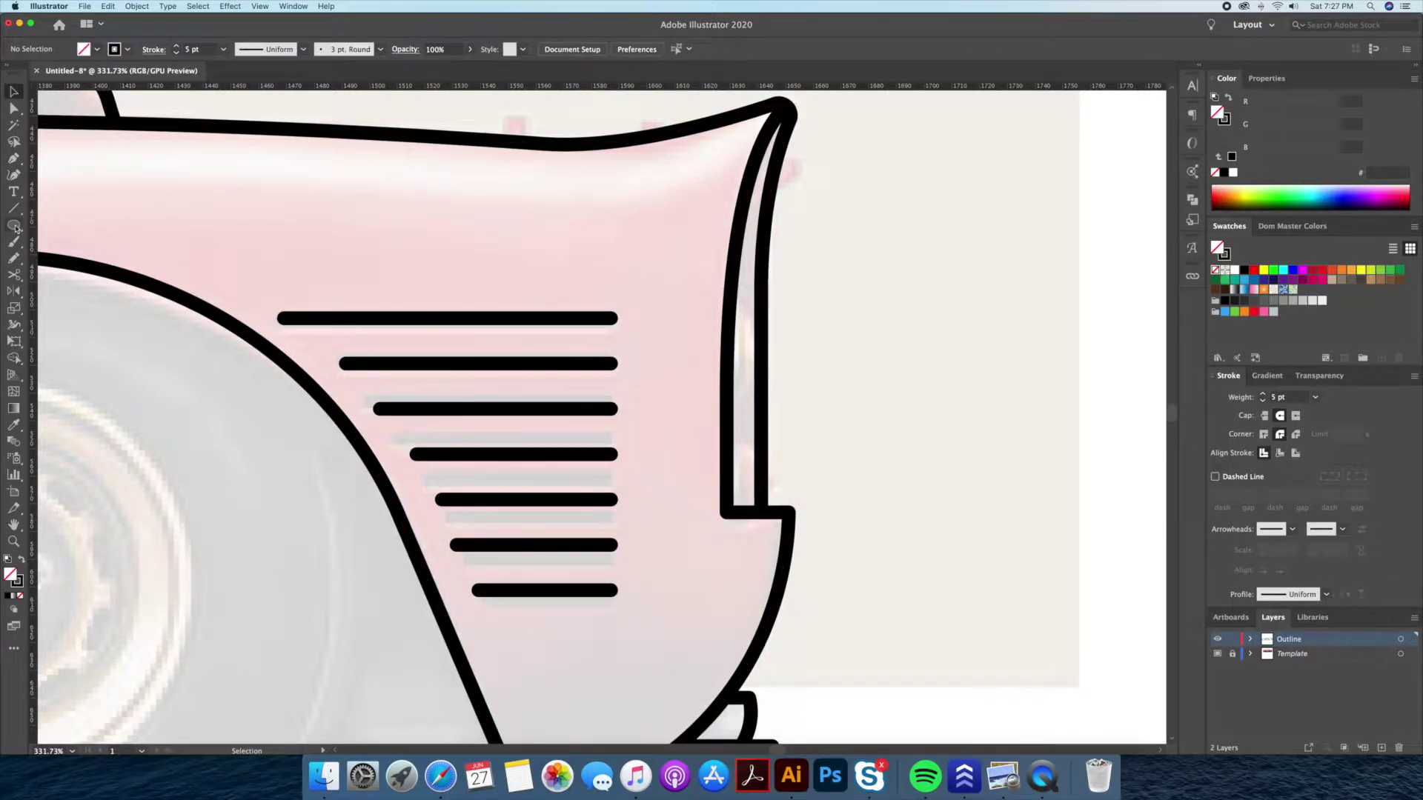
# - Draw a small ellipse on the tail strip and trim it into a half-round lamp
pyautogui.moveTo(722, 350); pyautogui.dragTo(734, 387)
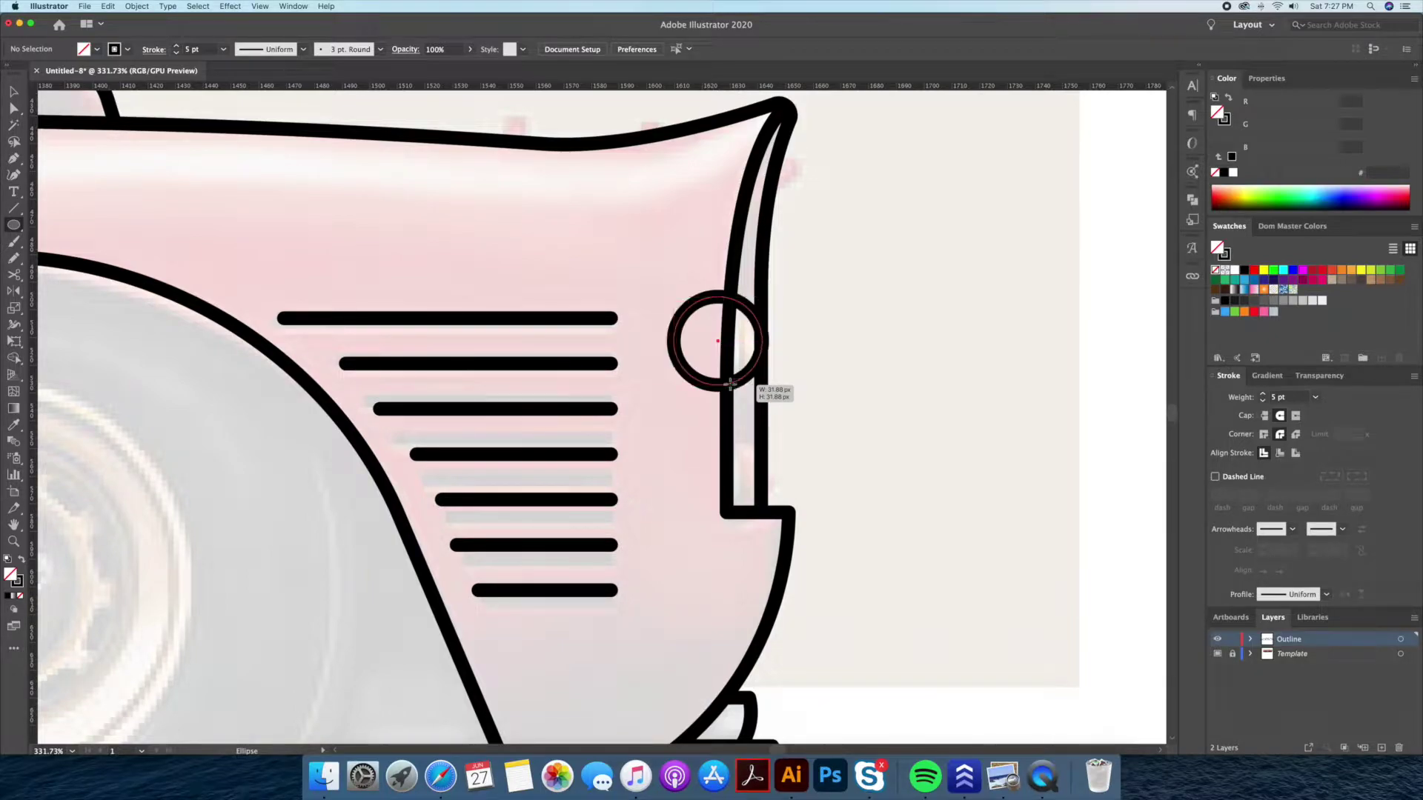
pyautogui.press('v')
pyautogui.press('Left')
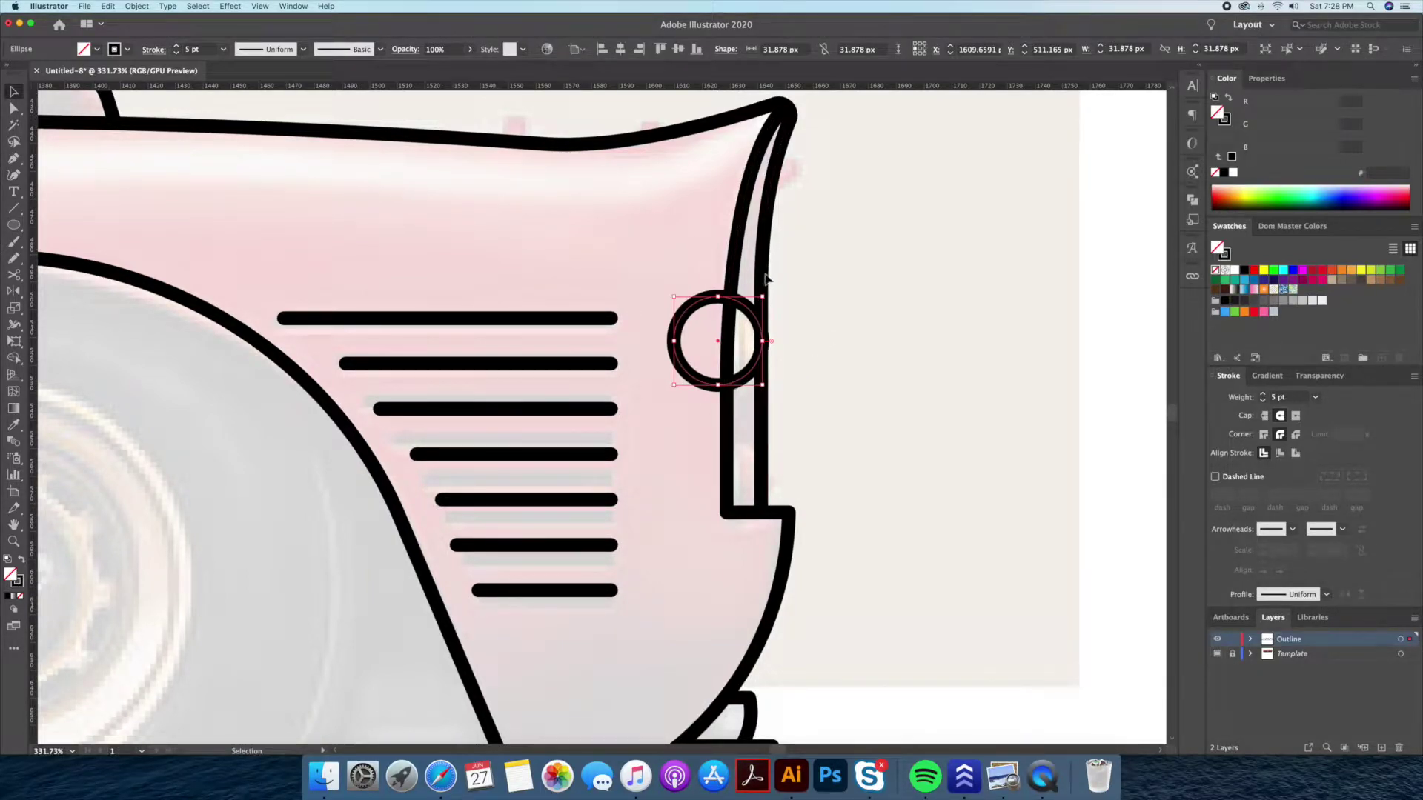
pyautogui.scroll(2, 765, 277)
pyautogui.keyDown('shift'); pyautogui.click(748, 313); pyautogui.keyUp('shift')
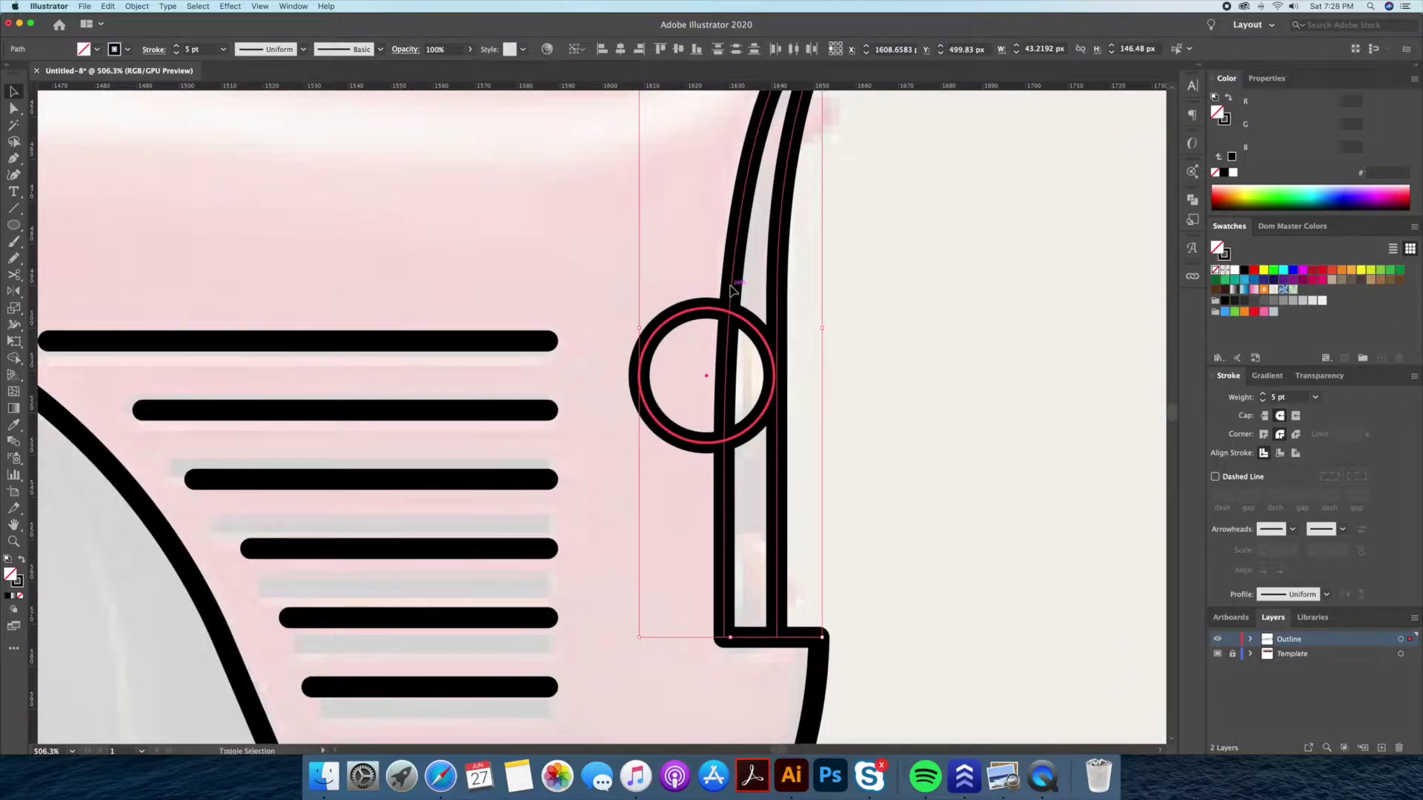
pyautogui.hotkey('ctrl', '7')
pyautogui.click(936, 348)
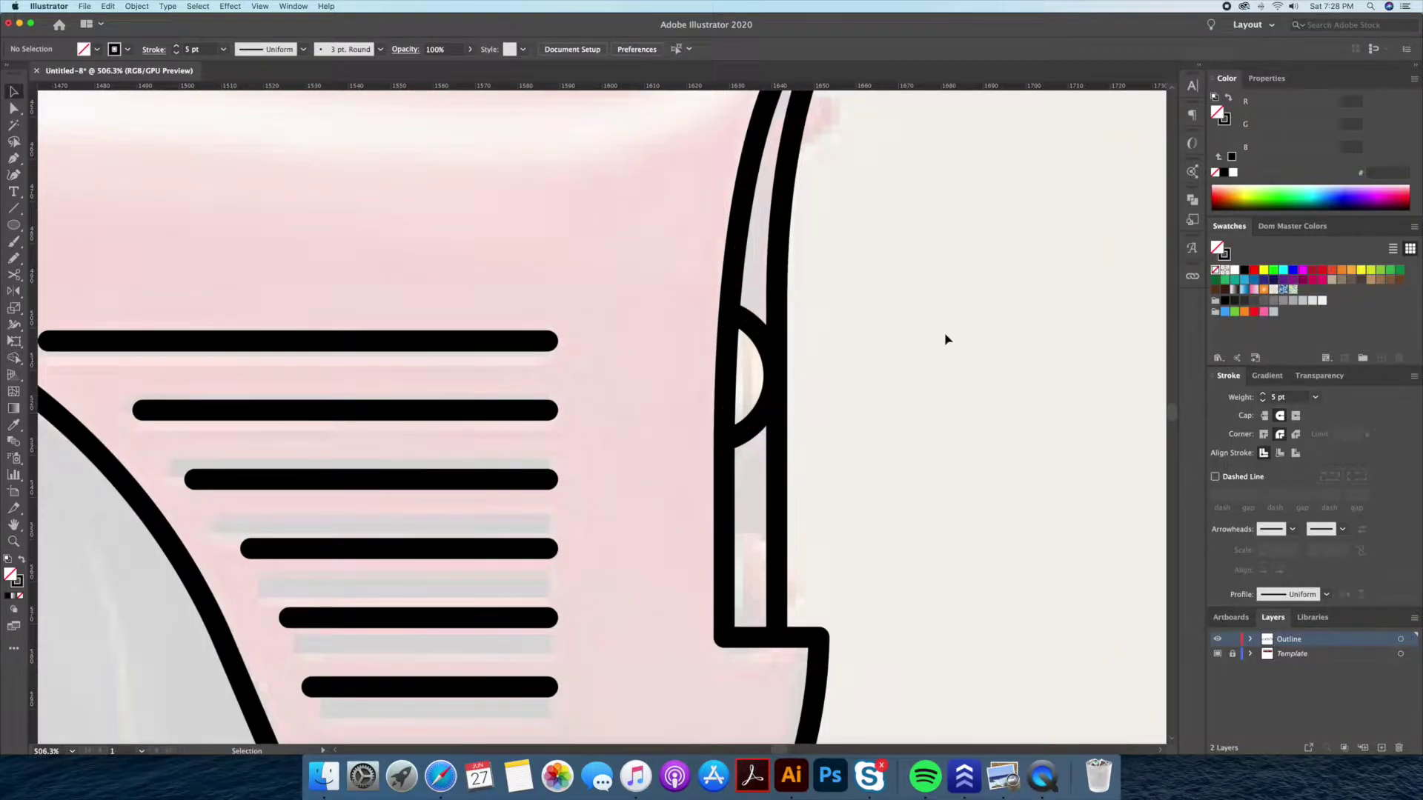
# - Add a short upright stub on the rear fender line, then view the whole car side
pyautogui.scroll(-3, 932, 379)
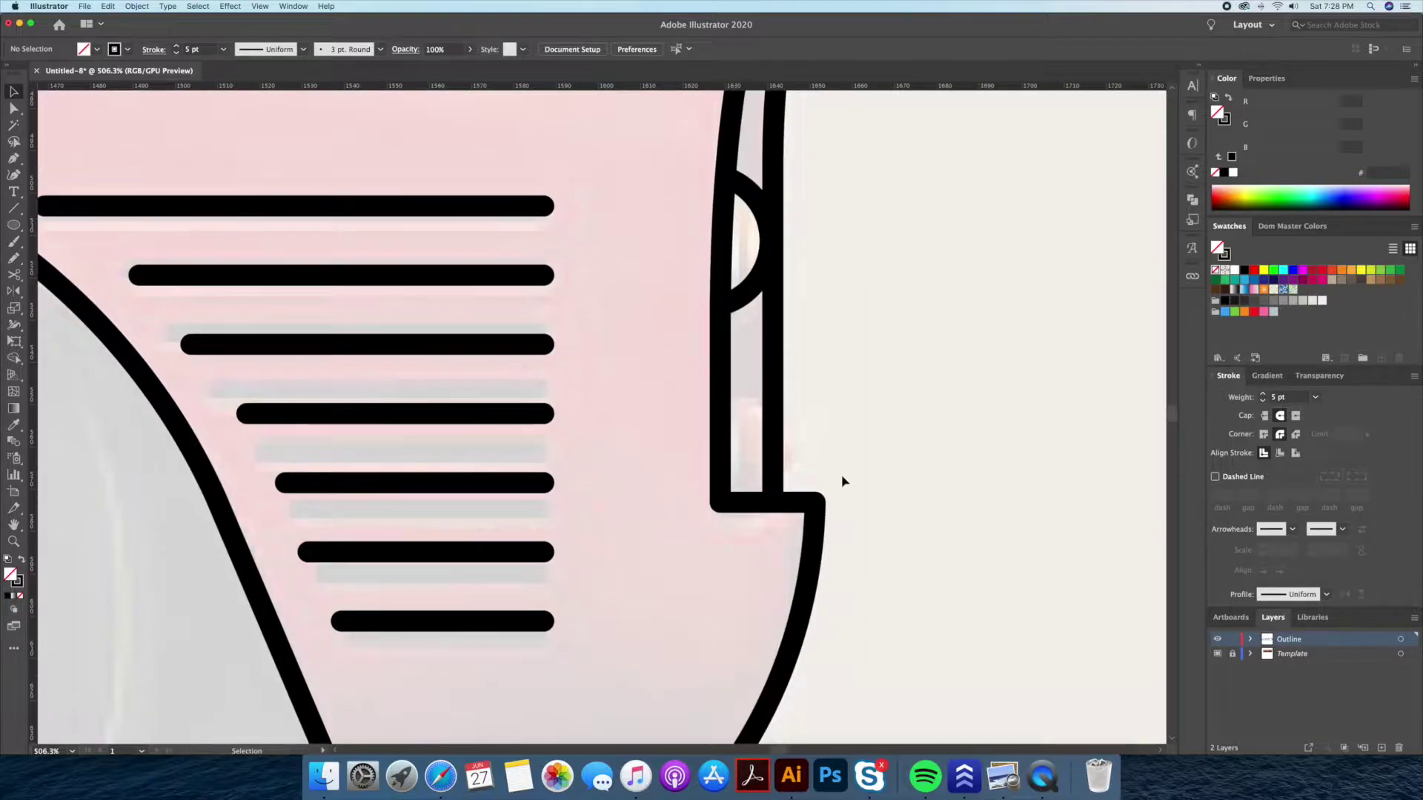
pyautogui.press('z')
pyautogui.moveTo(956, 403); pyautogui.dragTo(851, 387)
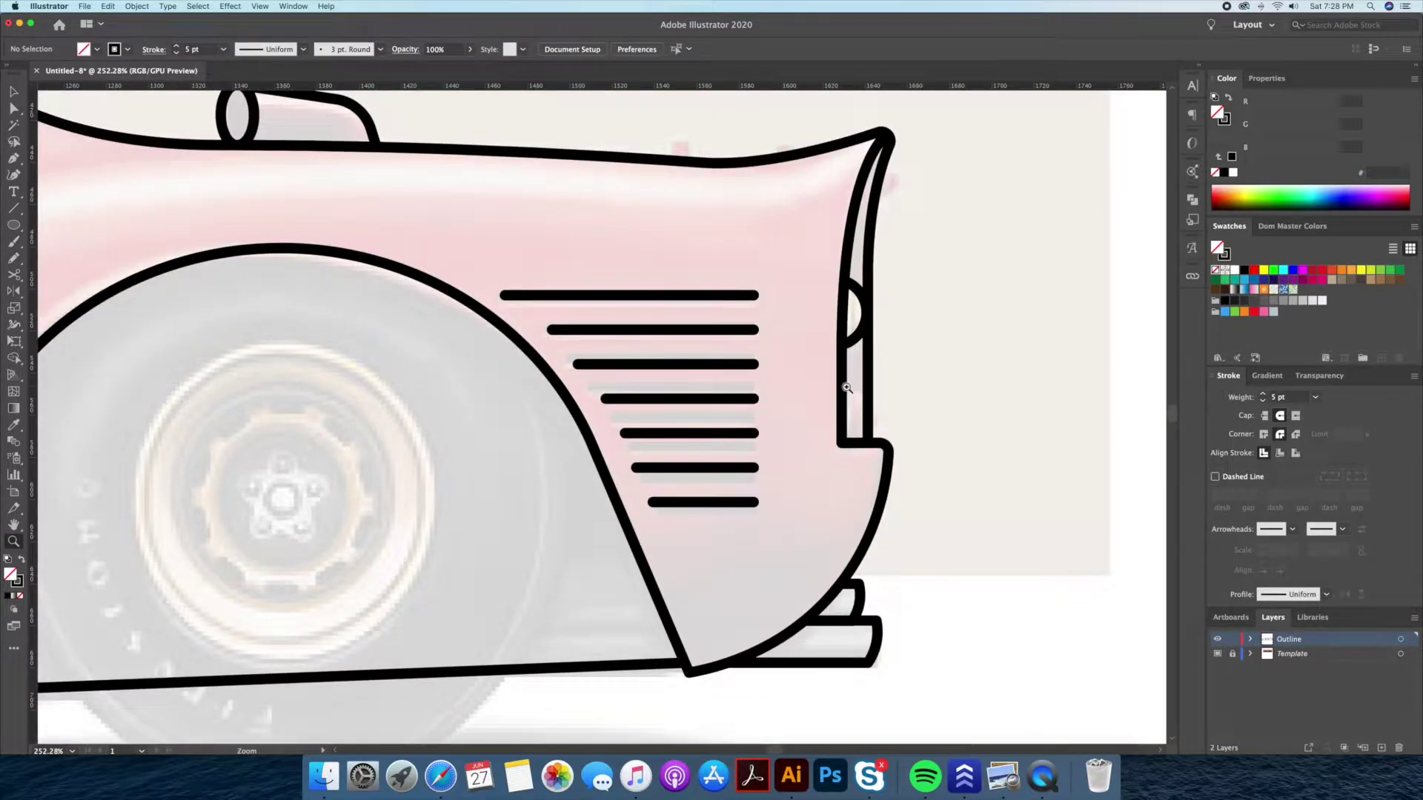
pyautogui.moveTo(222, 202); pyautogui.dragTo(298, 202)
pyautogui.click(631, 220)
pyautogui.click(629, 192)
pyautogui.keyDown('super'); pyautogui.click(726, 196); pyautogui.keyUp('super')
pyautogui.press('z')
pyautogui.moveTo(726, 197); pyautogui.dragTo(687, 194)
pyautogui.scroll(-5, 804, 515)
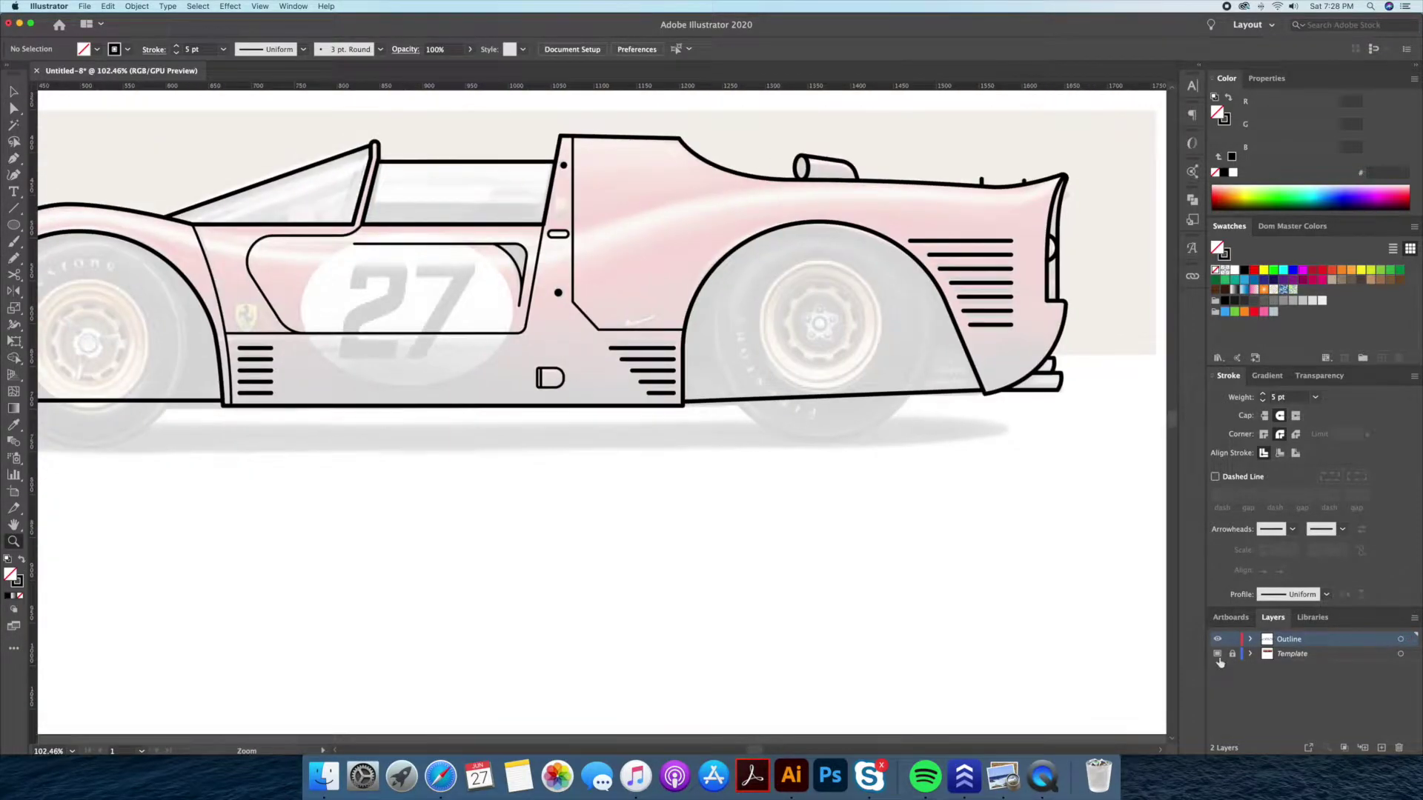
# - Draw a narrow ellipse above the door handle, checking it against the photo template
pyautogui.press('super+shift+w')
pyautogui.click(1216, 653)
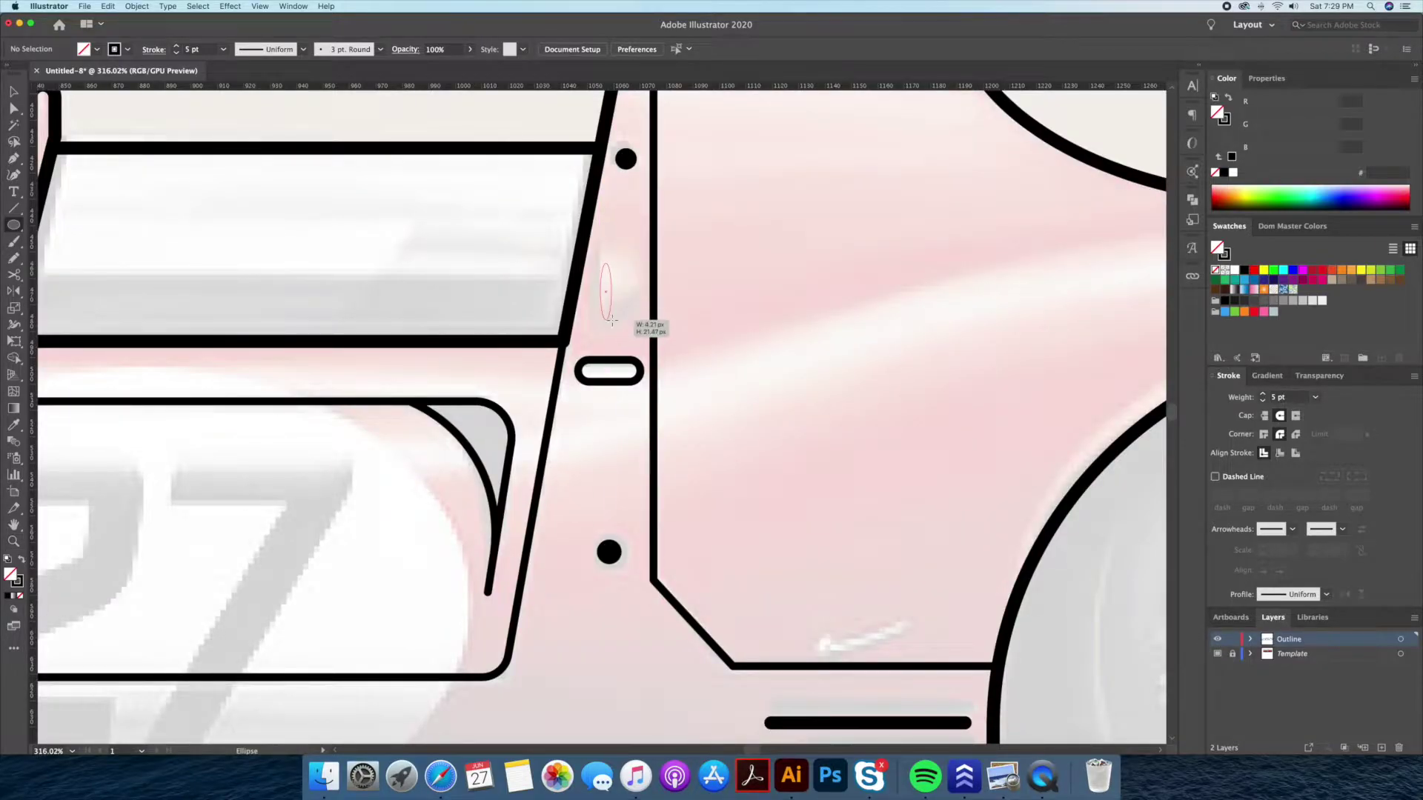
pyautogui.moveTo(612, 322); pyautogui.dragTo(612, 321)
pyautogui.press('v')
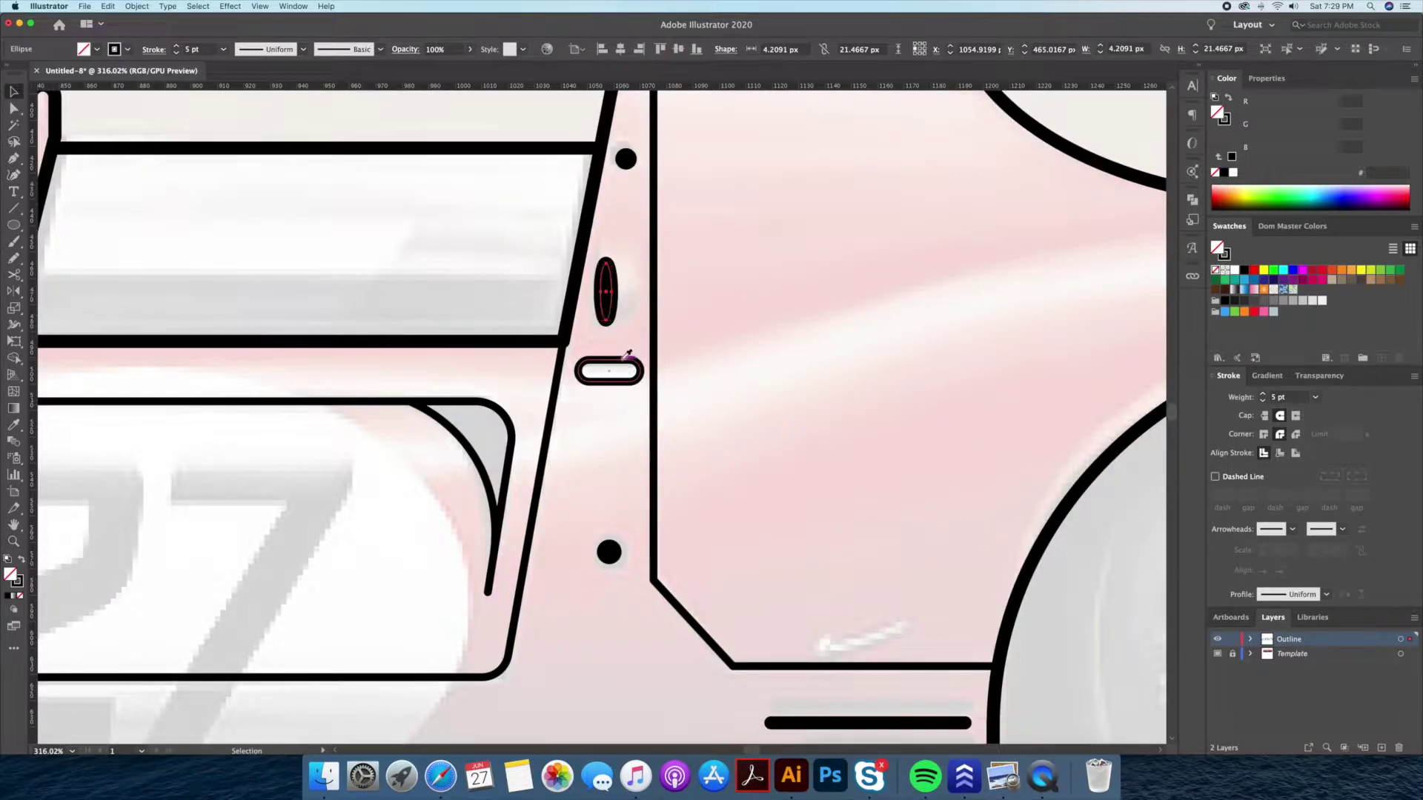
pyautogui.click(682, 286)
pyautogui.press('z')
# - Outline a D-shaped lock shape around the ellipse and select both together
pyautogui.click(593, 232)
pyautogui.click(656, 229)
pyautogui.click(652, 343)
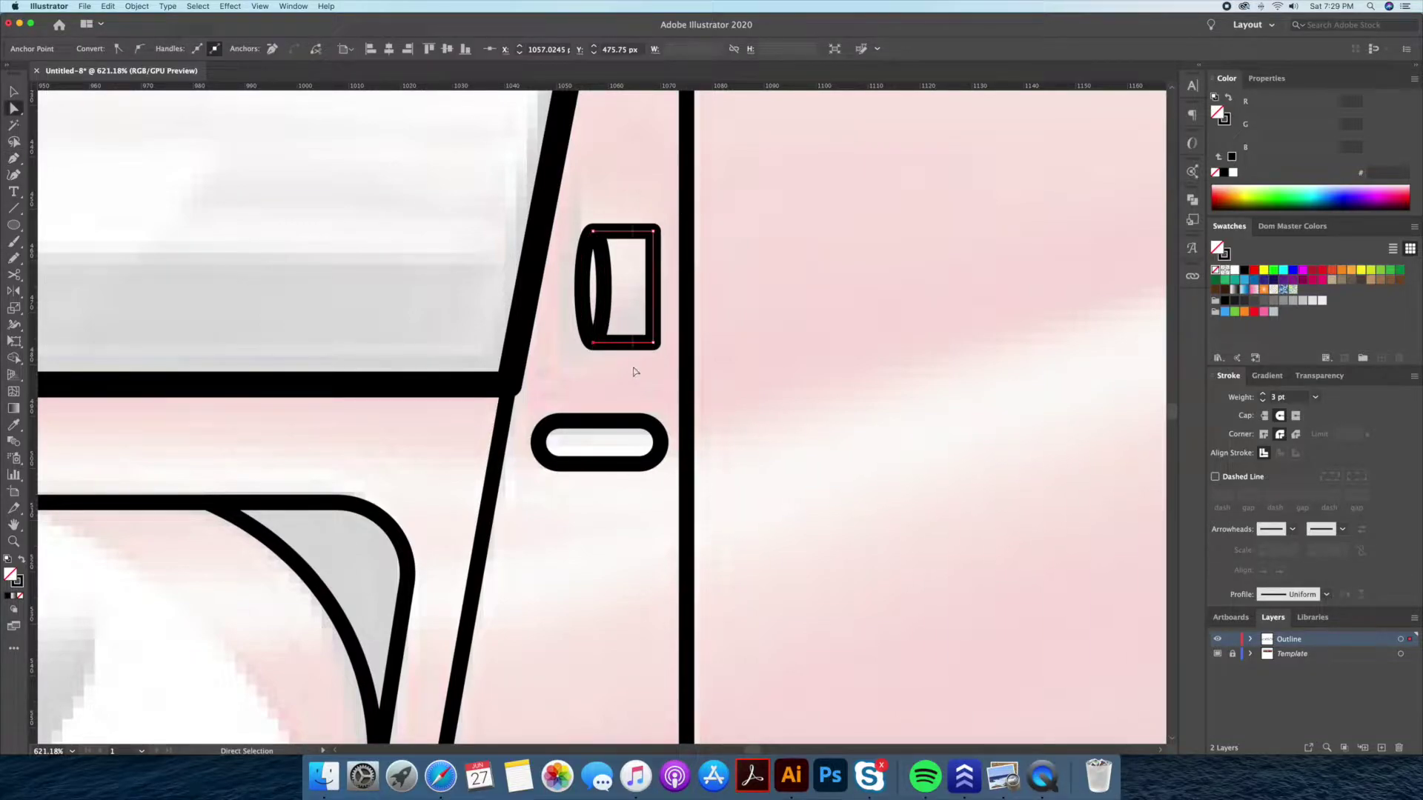
pyautogui.moveTo(643, 333); pyautogui.dragTo(630, 307)
pyautogui.press('v')
pyautogui.click(594, 351)
pyautogui.click(612, 345)
pyautogui.keyDown('shift'); pyautogui.click(595, 289); pyautogui.keyUp('shift')
pyautogui.click(805, 269)
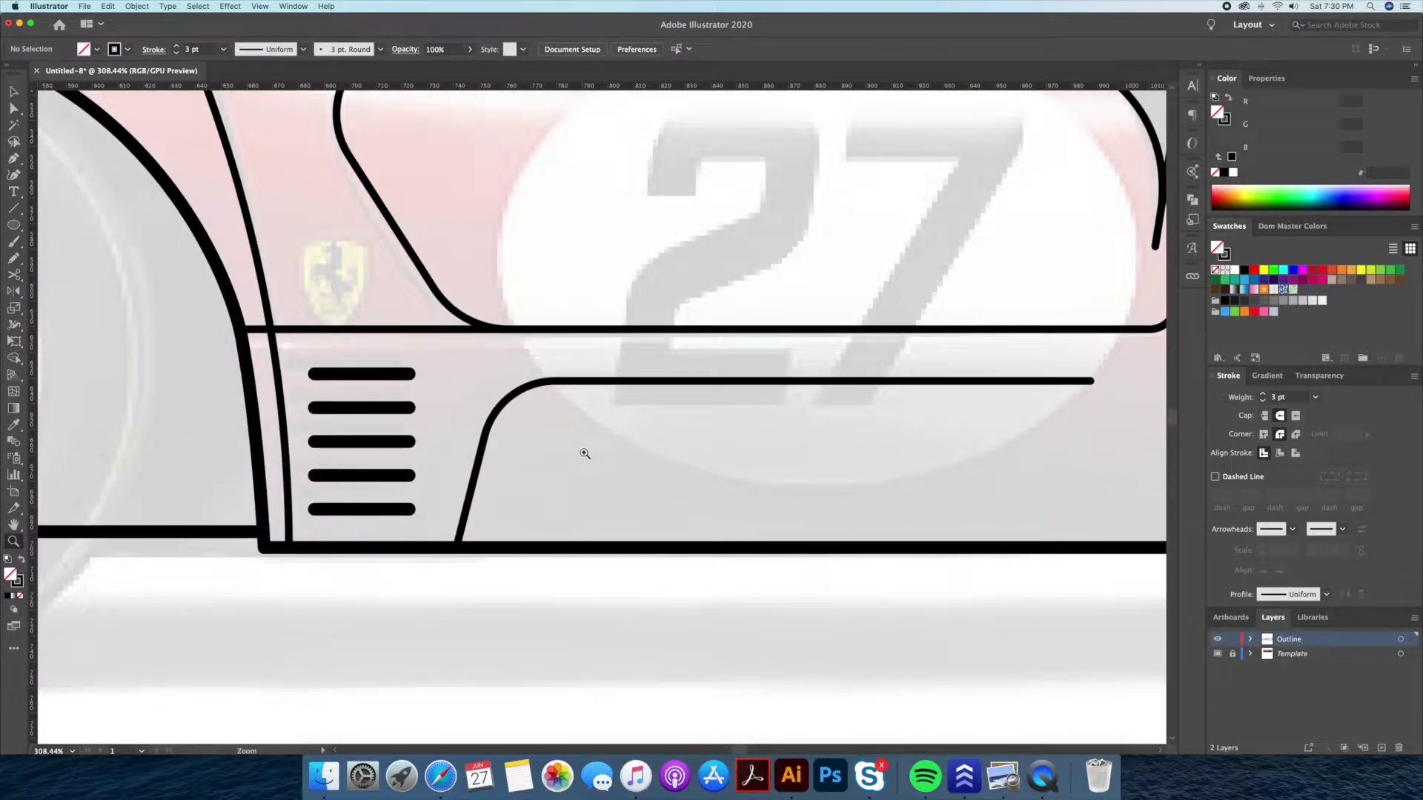
# - Draw a smooth inner curve along the rounded stripe corner with the Curvature tool
pyautogui.press('v')
pyautogui.click(1048, 380)
pyautogui.hscroll(2, 994, 388)
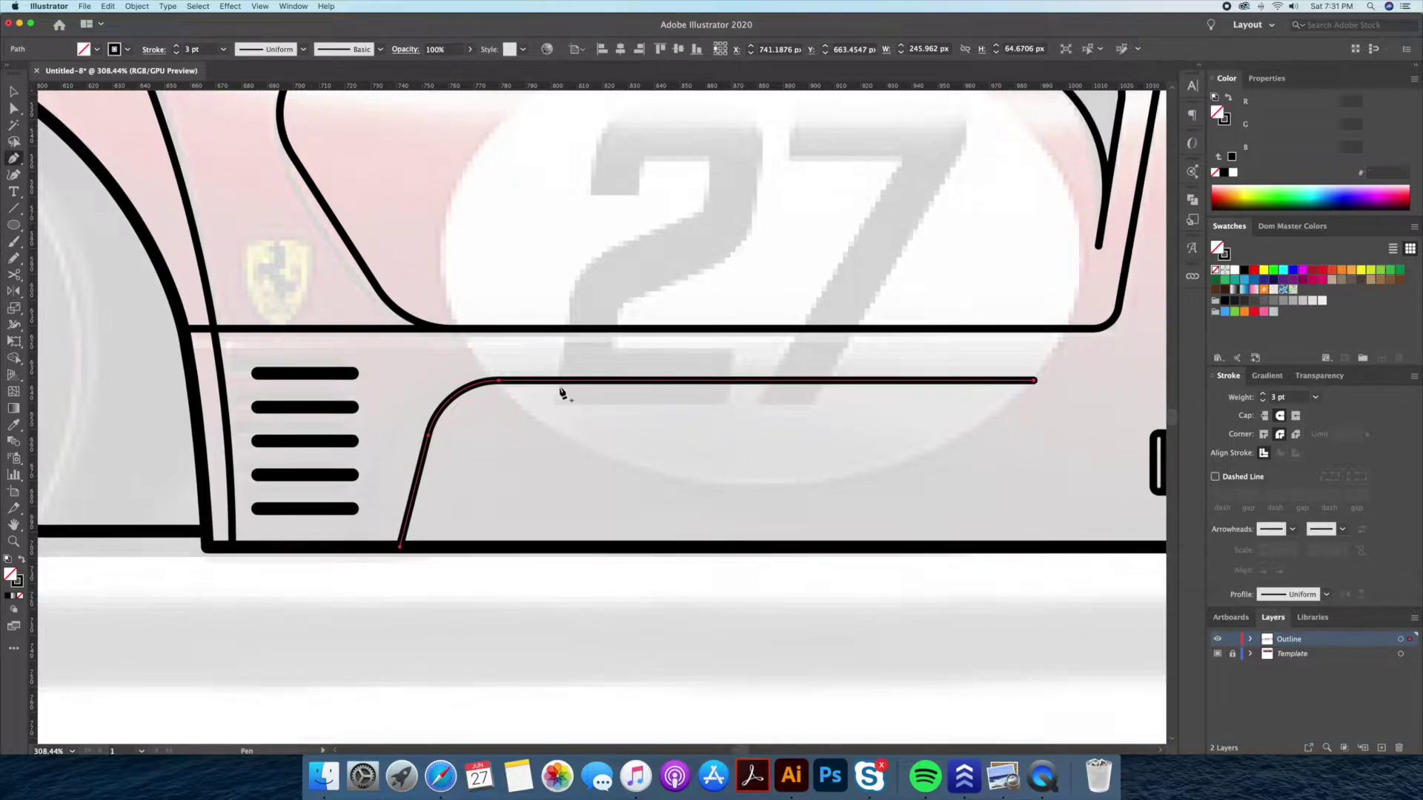
pyautogui.hotkey('shift', '`')
pyautogui.click(538, 381)
pyautogui.click(423, 455)
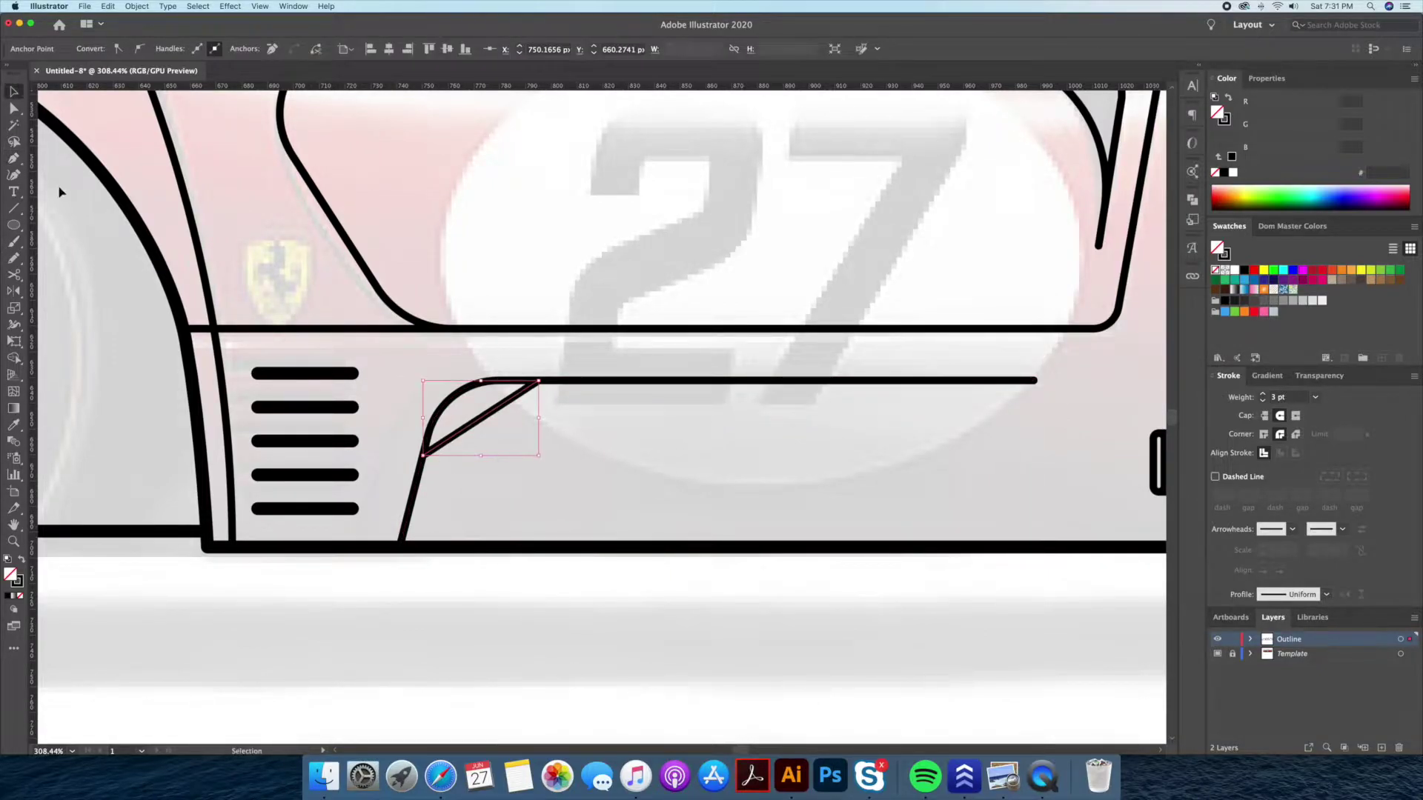
pyautogui.click(471, 409)
pyautogui.press('v')
pyautogui.click(519, 461)
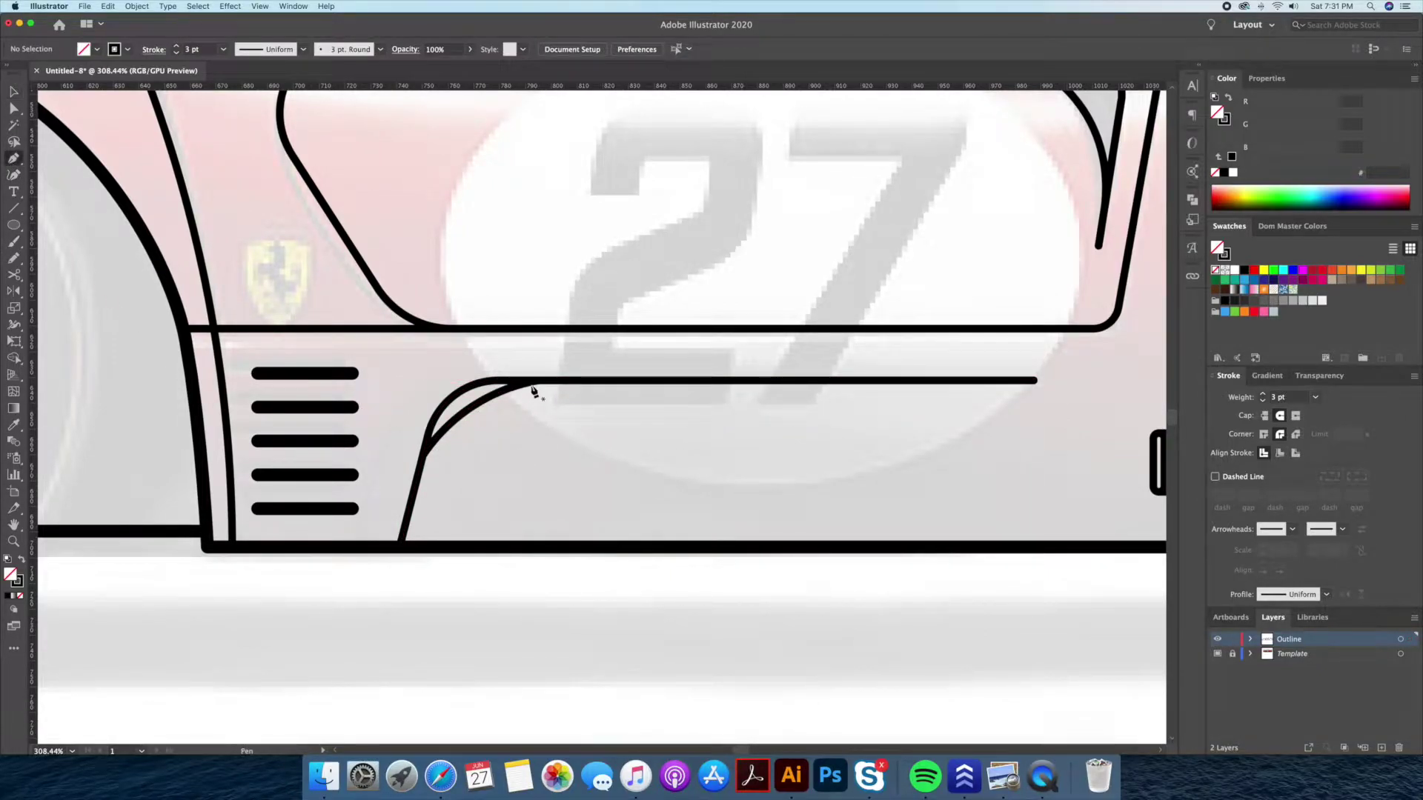
# - Create a new Tires layer and start the front-wheel circle
pyautogui.click(459, 352)
pyautogui.click(399, 391)
pyautogui.click(404, 467)
pyautogui.press('v')
pyautogui.moveTo(540, 454); pyautogui.dragTo(413, 397)
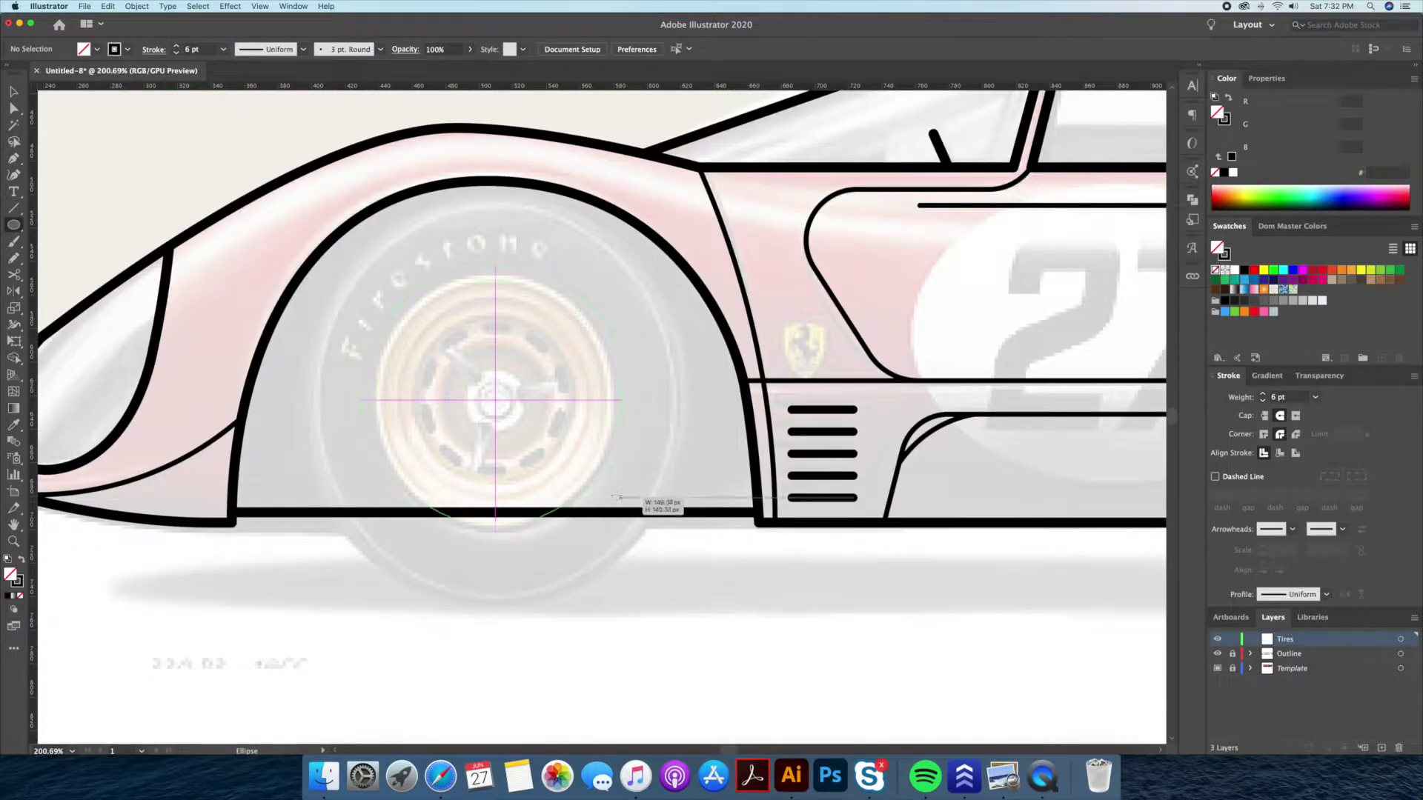
# - Draw the rim circle, scale a copy out to the tire edge, and hide the Outline layer
pyautogui.moveTo(615, 495); pyautogui.dragTo(615, 496)
pyautogui.press('v')
pyautogui.moveTo(620, 281); pyautogui.dragTo(730, 241)
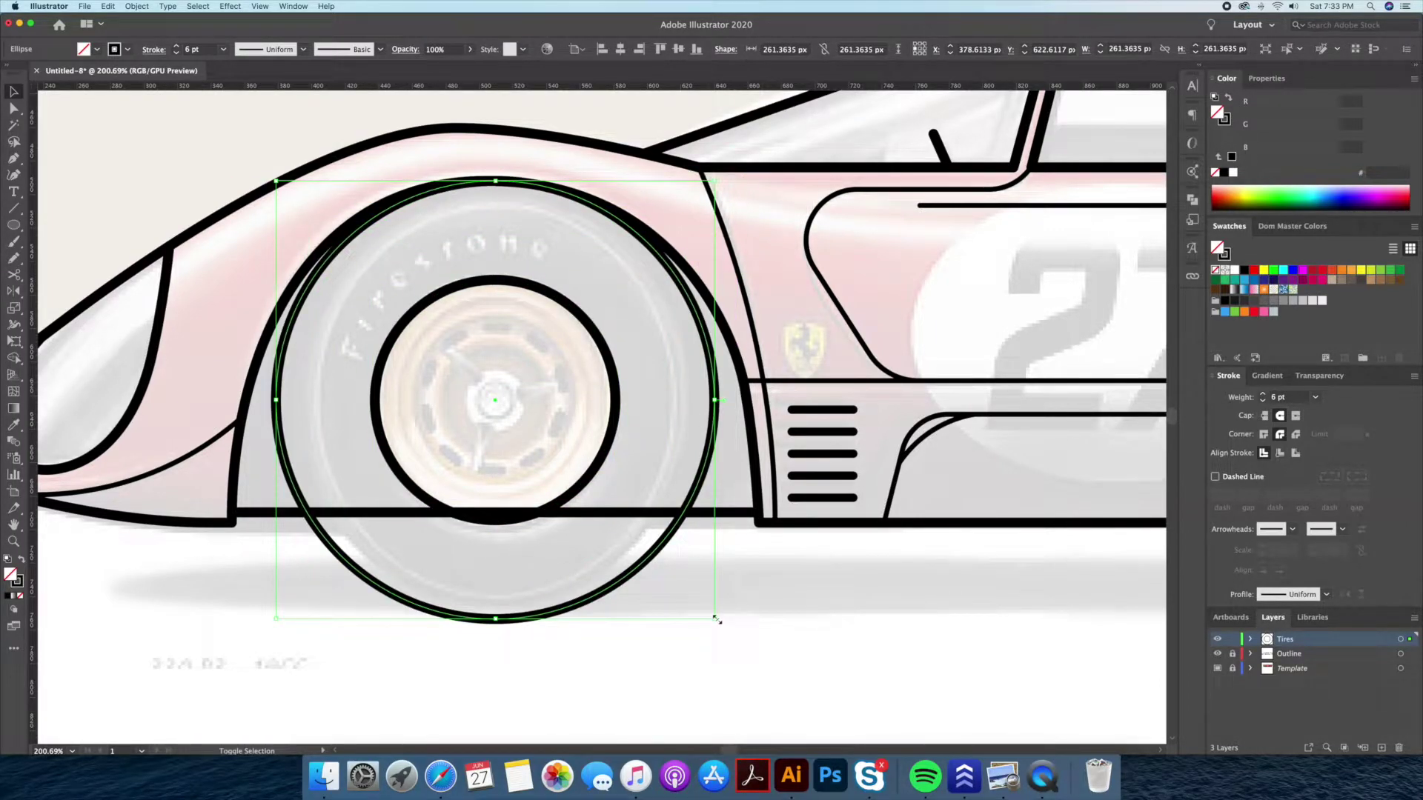
pyautogui.click(650, 625)
pyautogui.hscroll(-3, 629, 445)
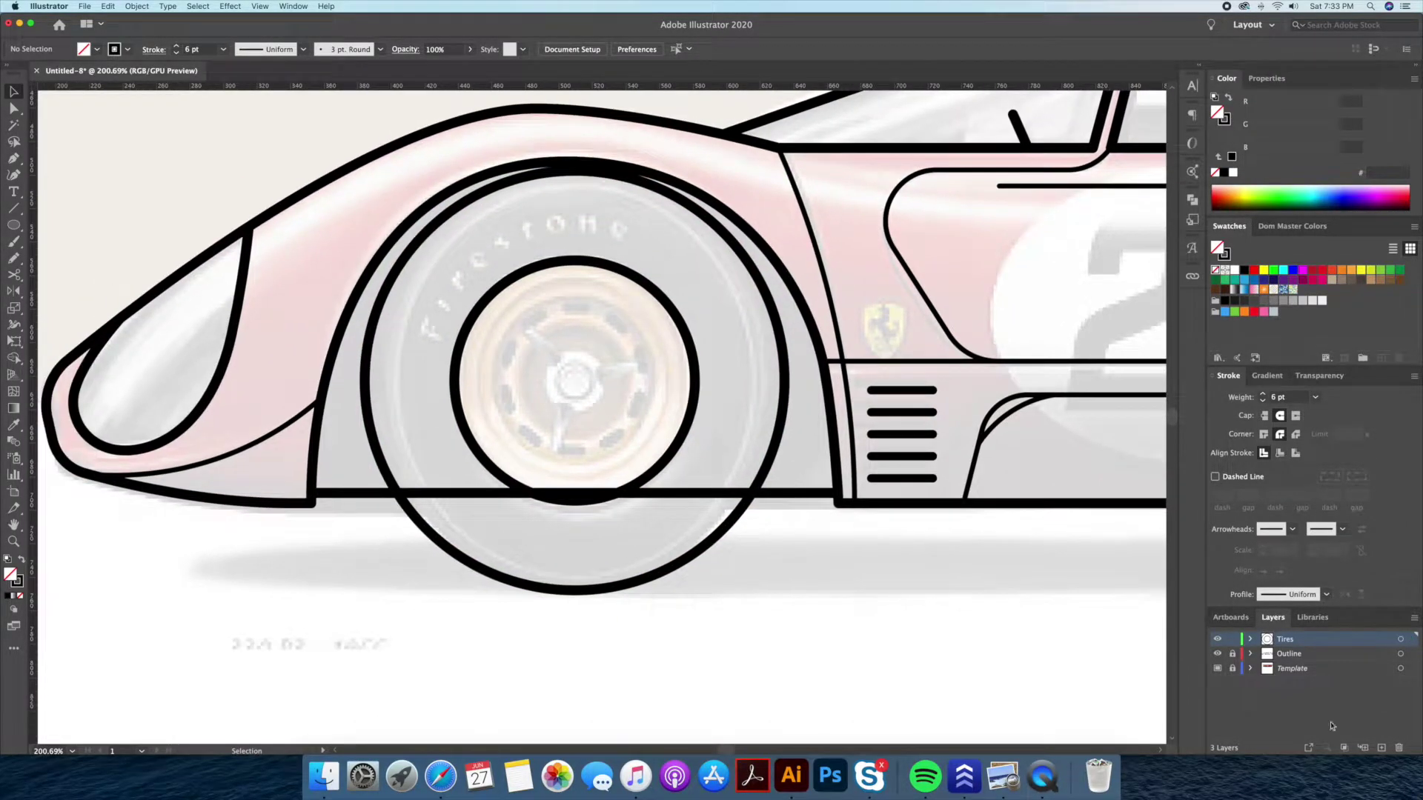
pyautogui.click(1218, 653)
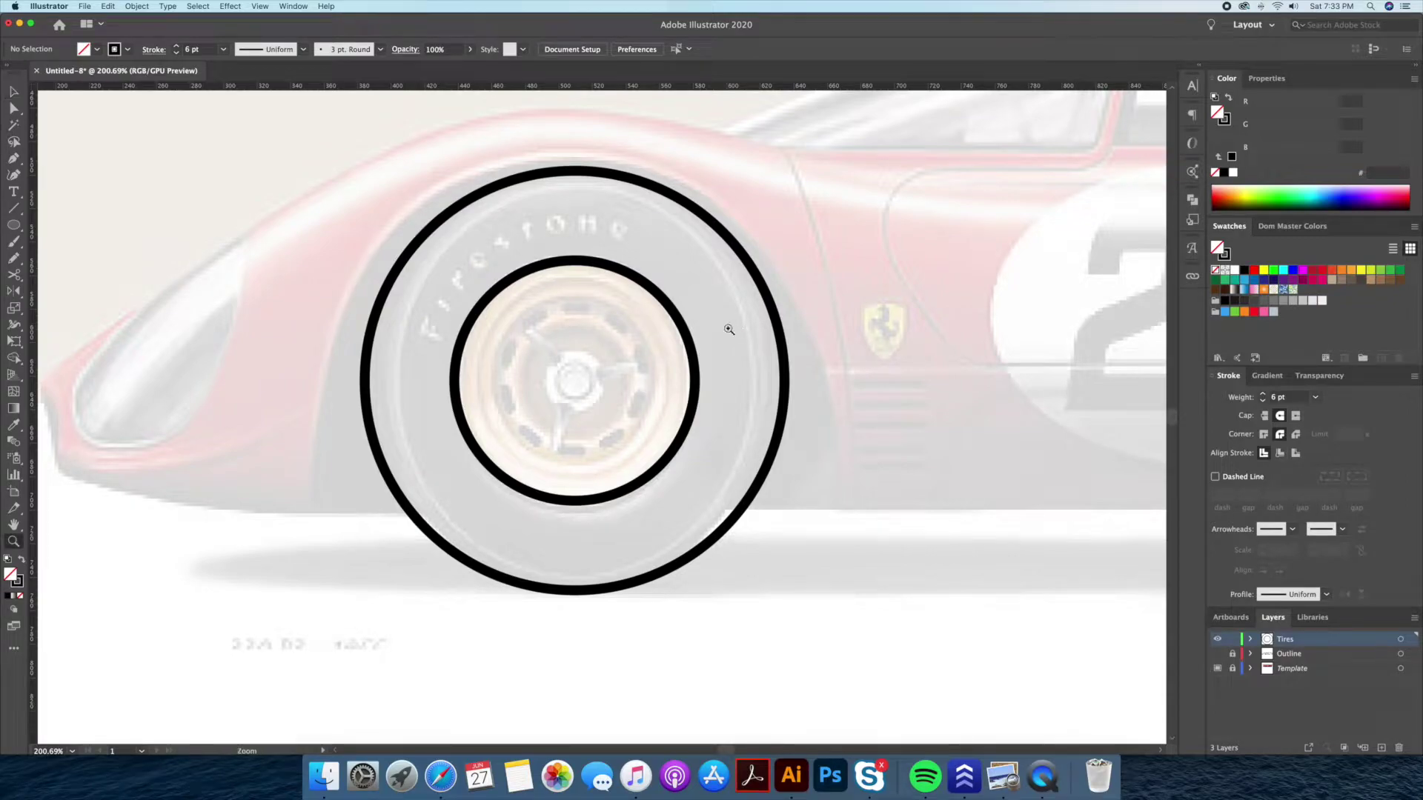
# - Make a smaller copy inside the rim with an 18 pt dashed stroke
pyautogui.click(731, 330)
pyautogui.press('v')
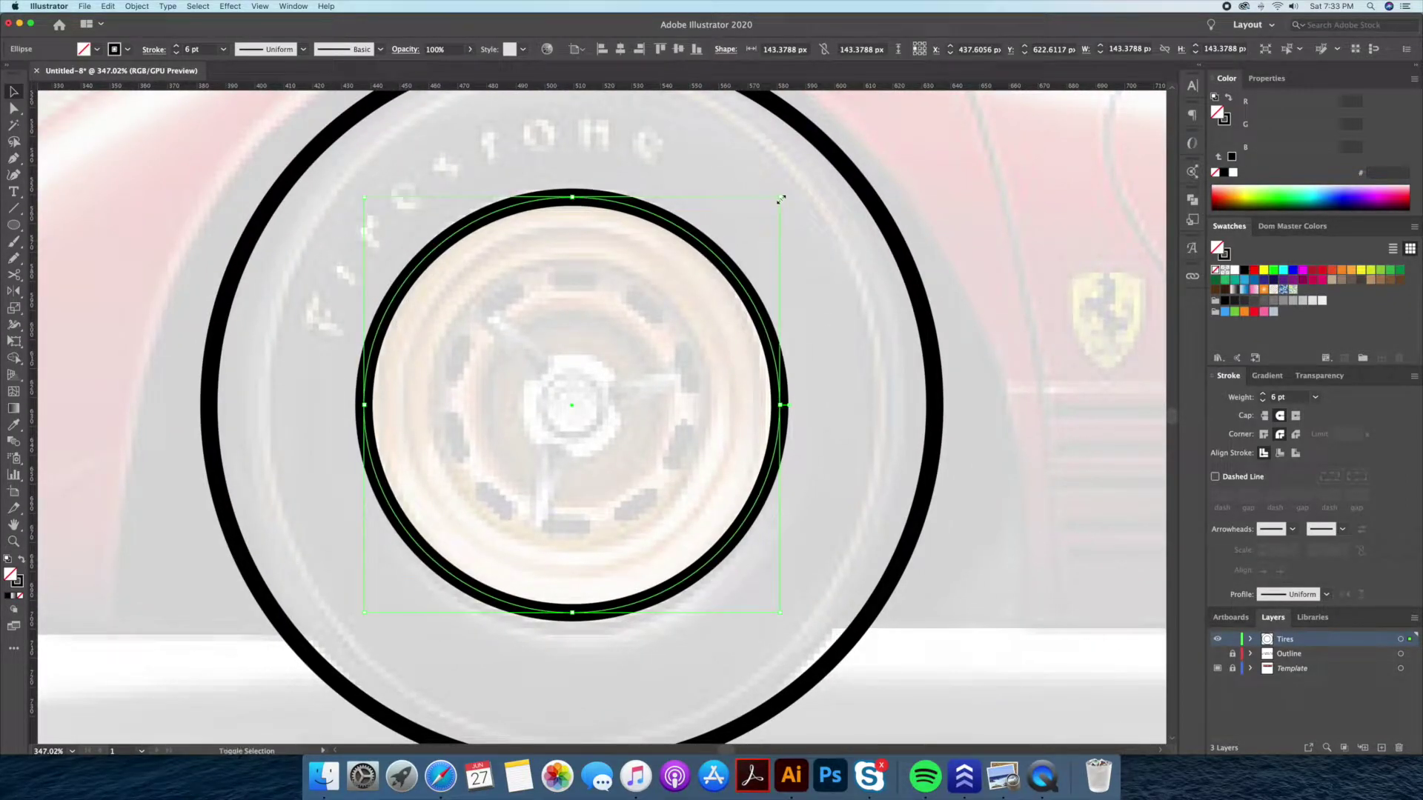
pyautogui.moveTo(781, 199); pyautogui.dragTo(702, 276)
pyautogui.click(1215, 477)
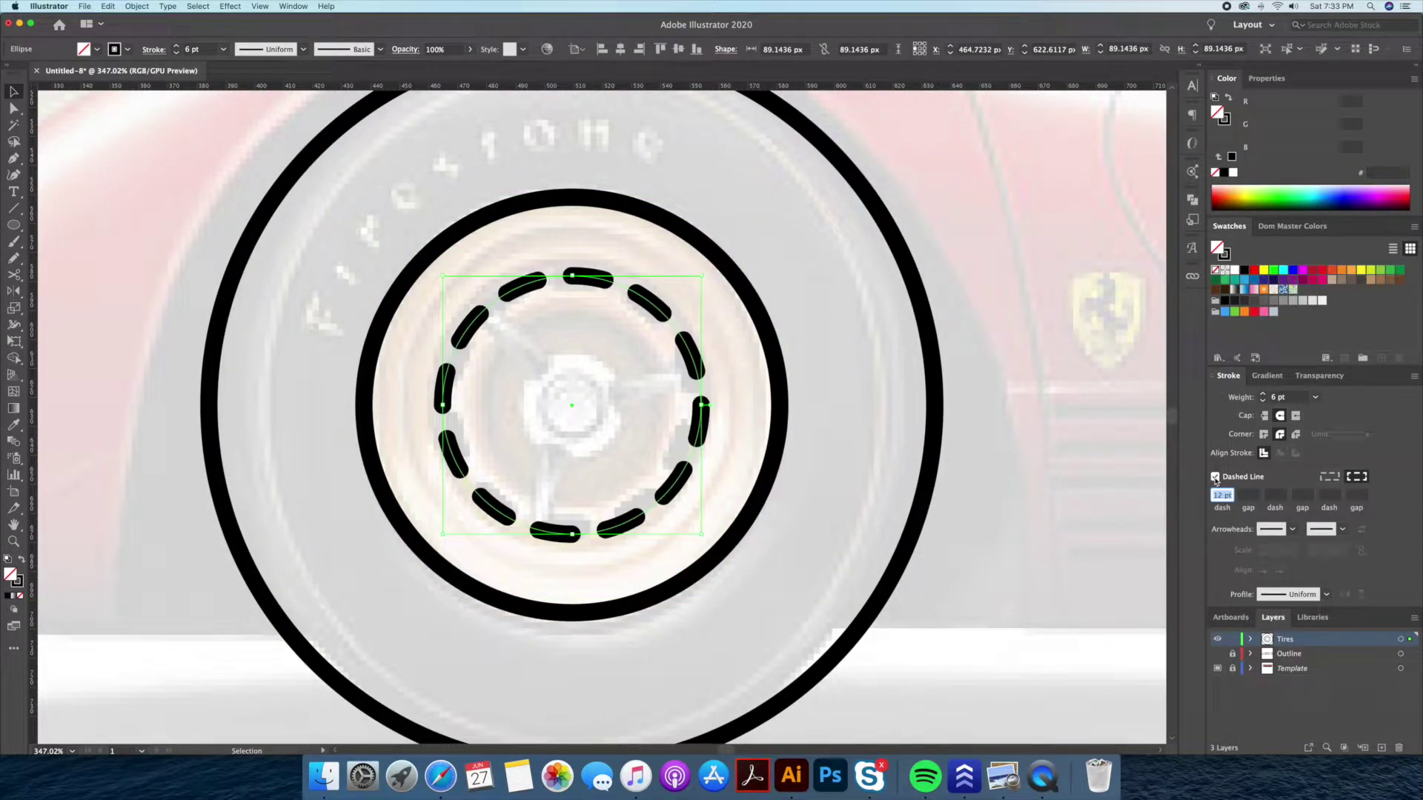
pyautogui.press('Up')
pyautogui.press('Up')
pyautogui.press('Up')
pyautogui.press('Up')
pyautogui.press('Up')
pyautogui.press('Up')
pyautogui.press('Up')
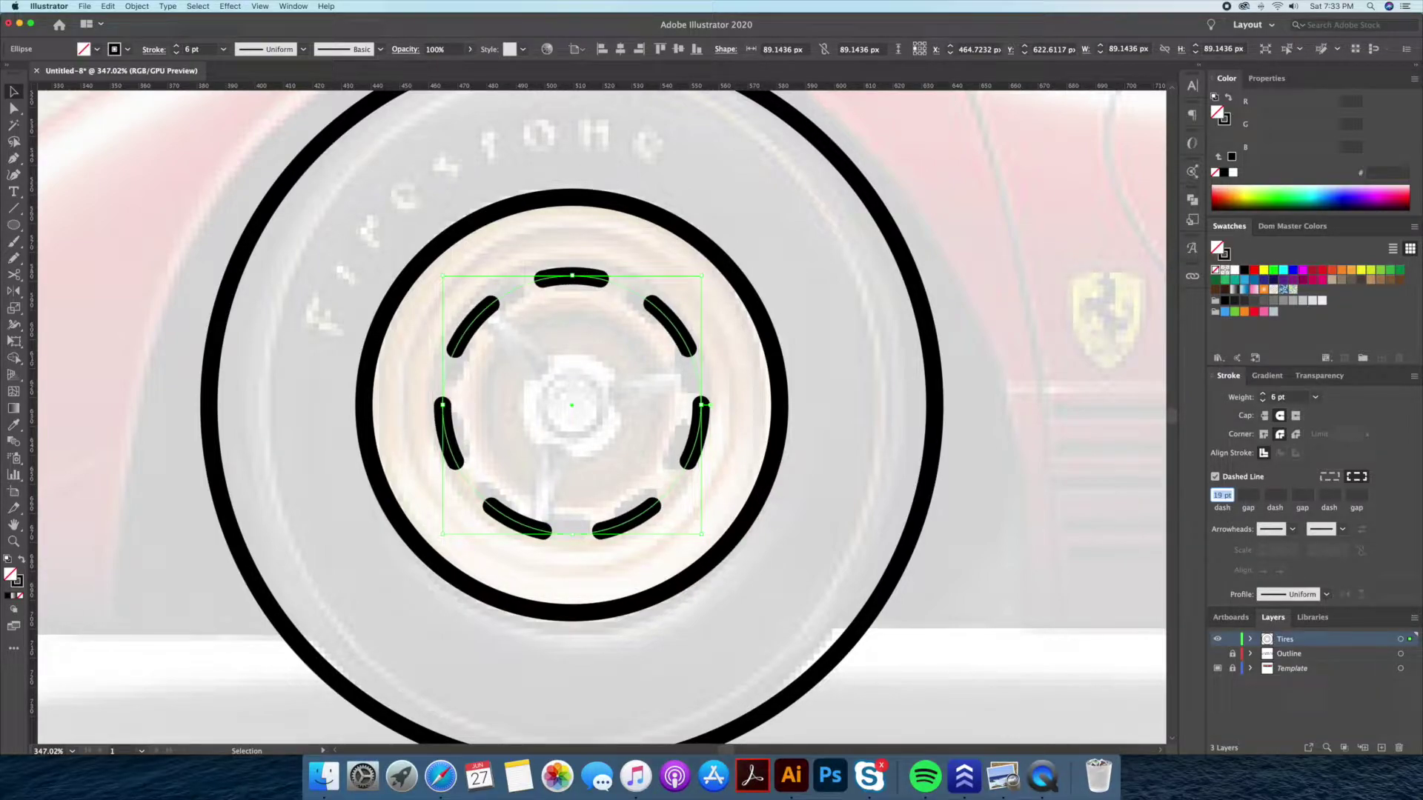
pyautogui.press('Down')
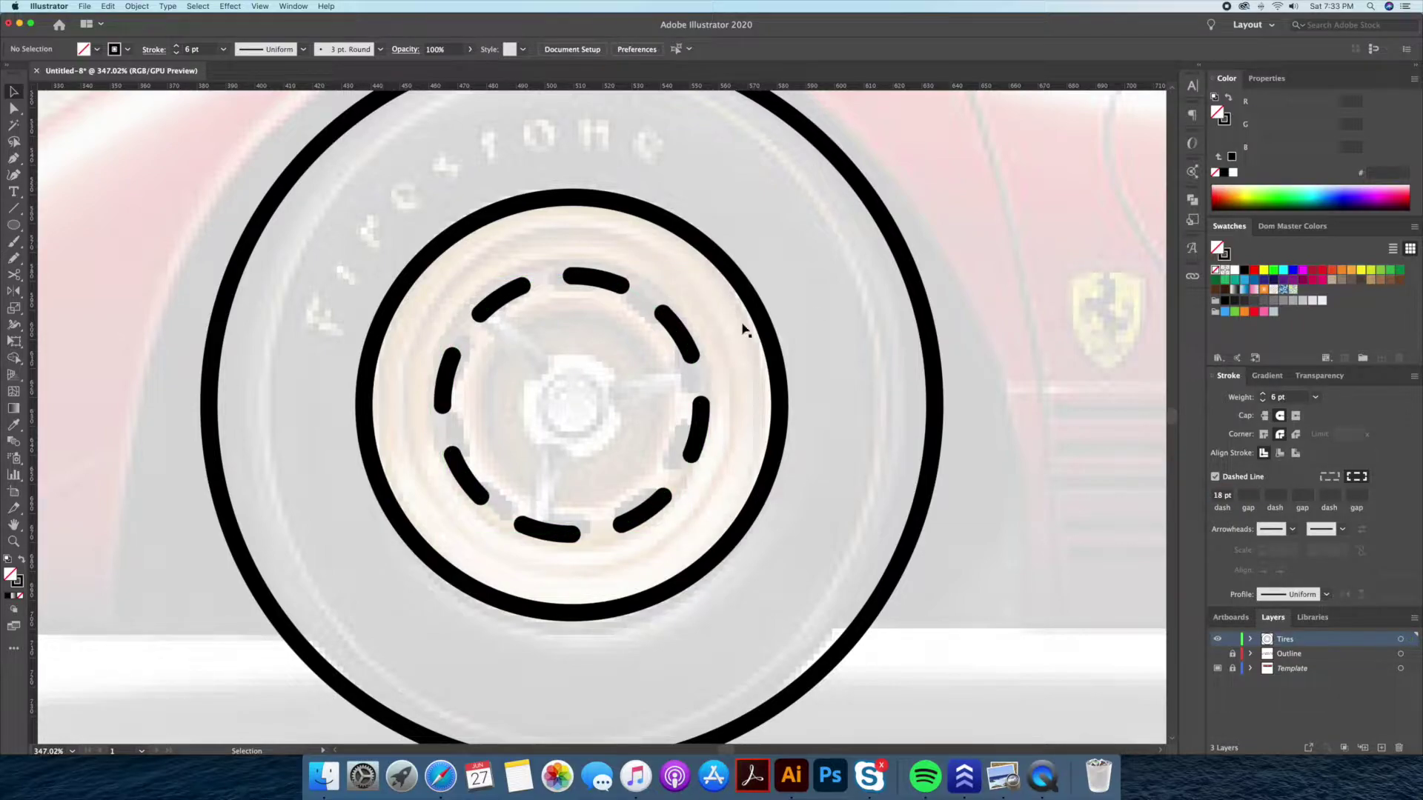
# - Expand the dashed circle's appearance and outline its stroke into filled shapes
pyautogui.click(137, 6)
pyautogui.click(167, 138)
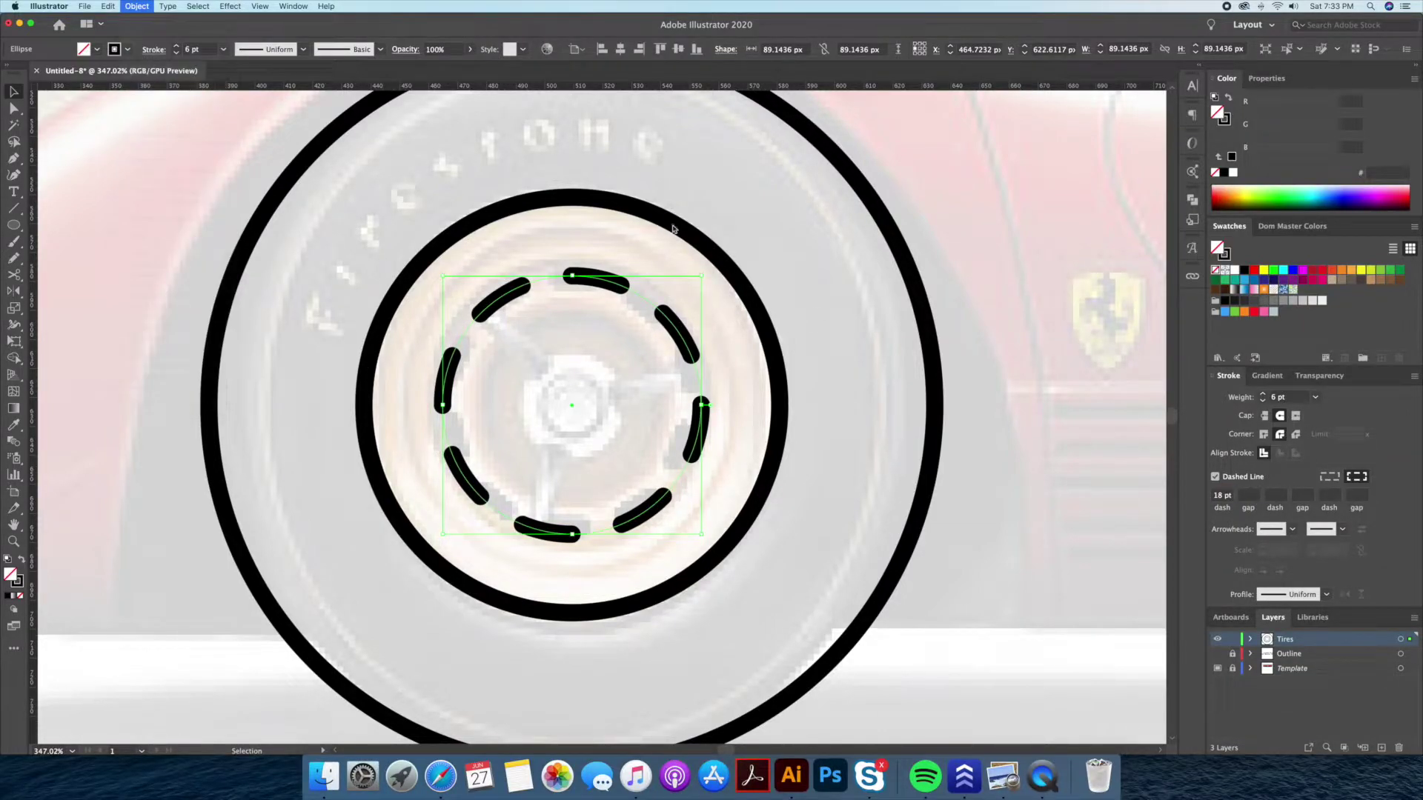
pyautogui.click(137, 6)
pyautogui.click(283, 283)
pyautogui.click(730, 219)
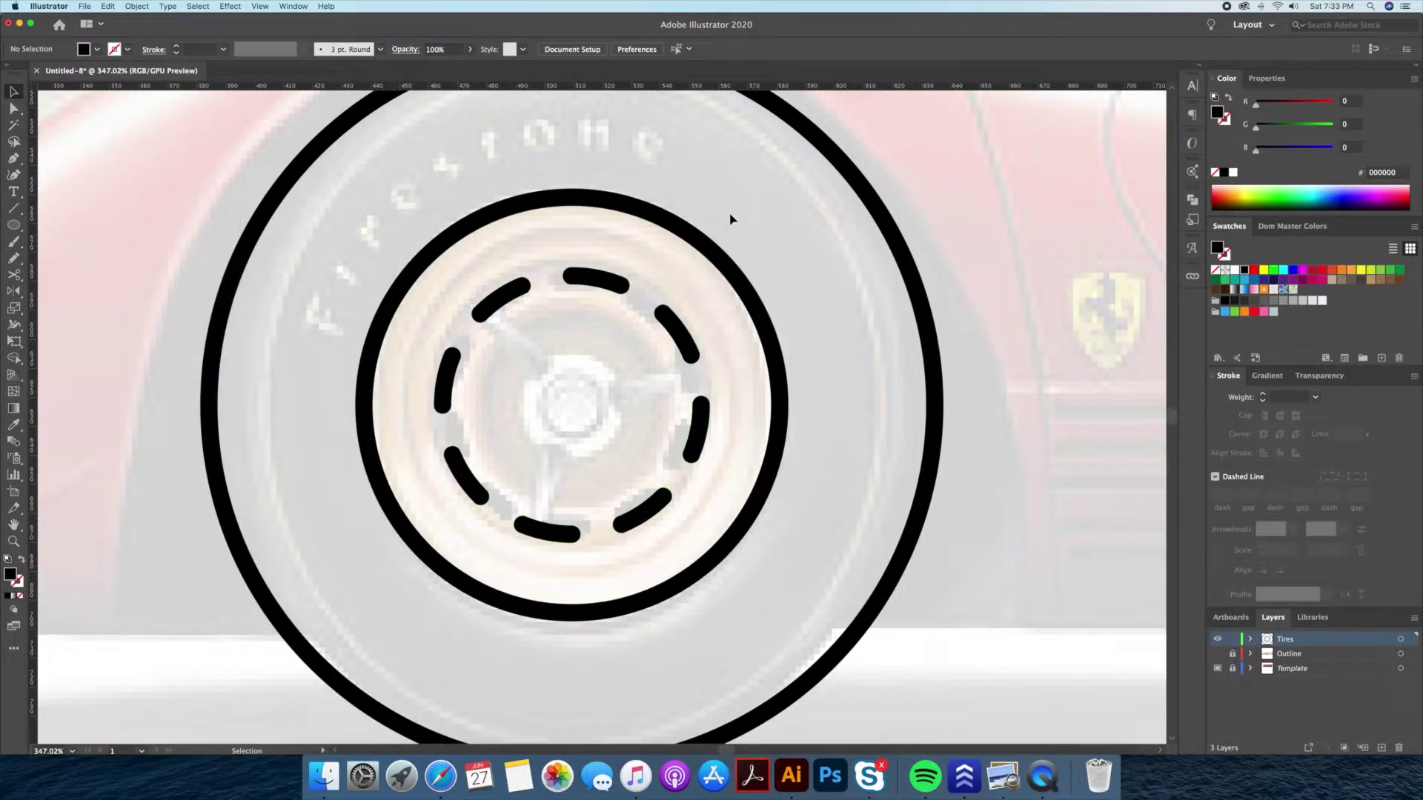
# - Draw a small black centre dot at the wheel hub
pyautogui.click(772, 360)
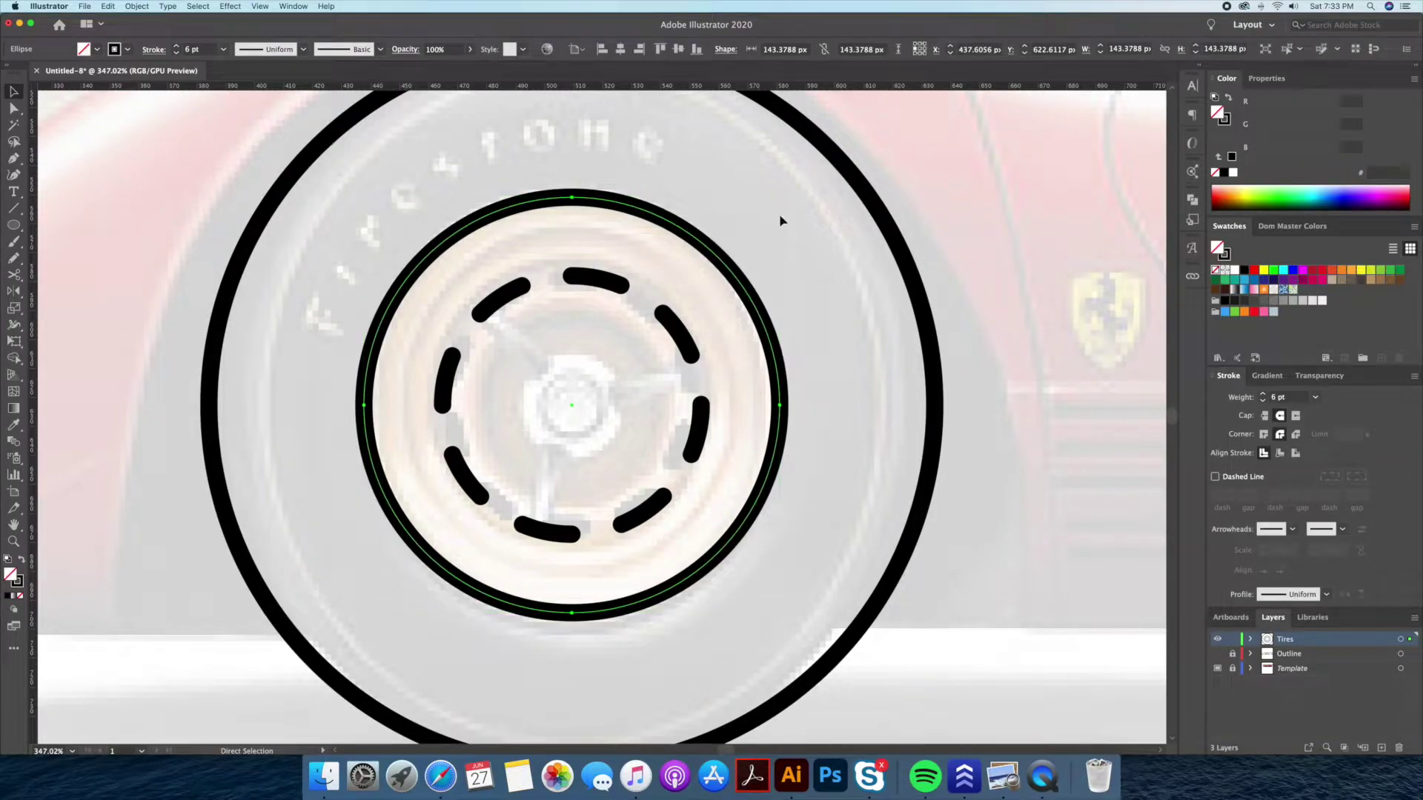
pyautogui.moveTo(571, 404)
pyautogui.mouseDown()
pyautogui.moveTo(624, 357)
pyautogui.moveTo(647, 380)
pyautogui.mouseUp()
pyautogui.hotkey('shift', 'x')
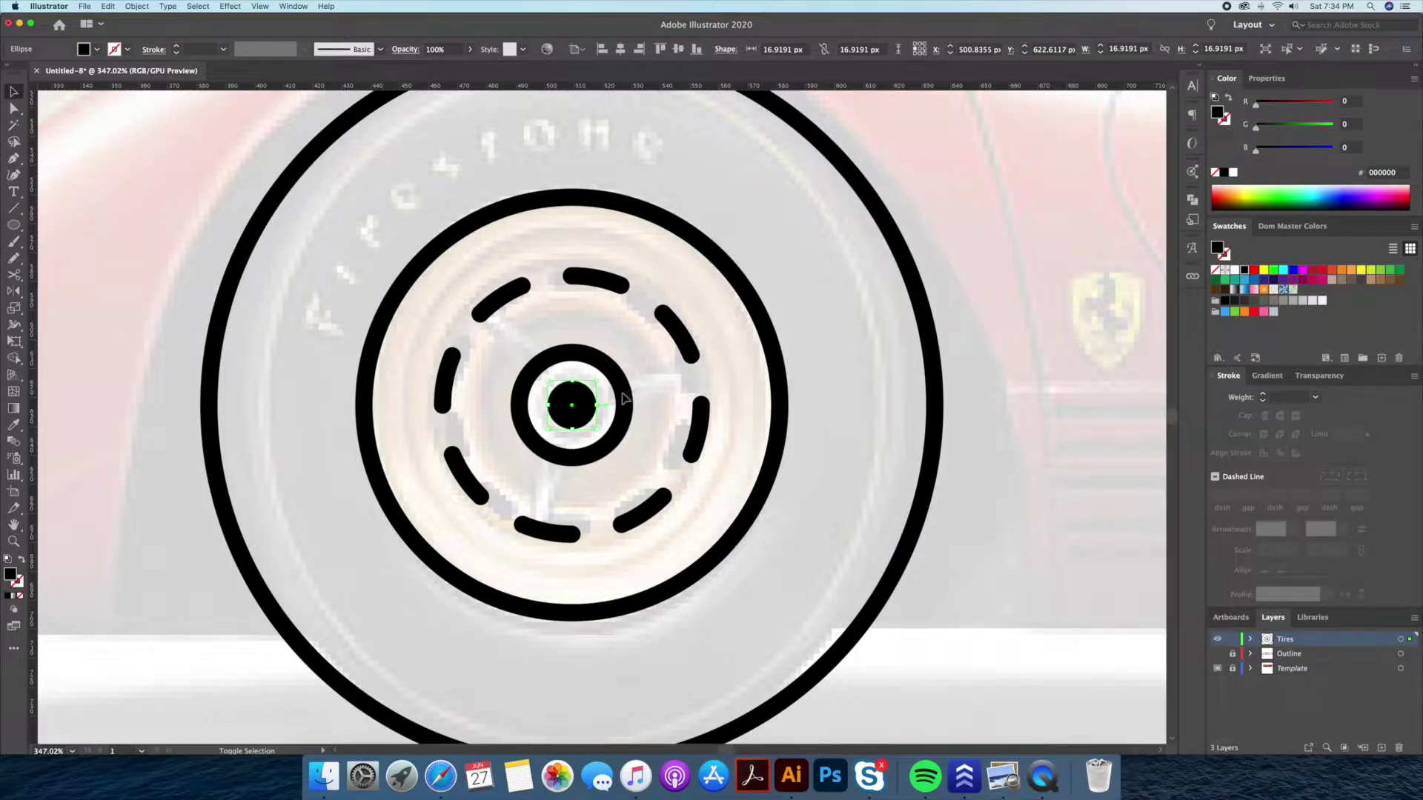
pyautogui.click(782, 400)
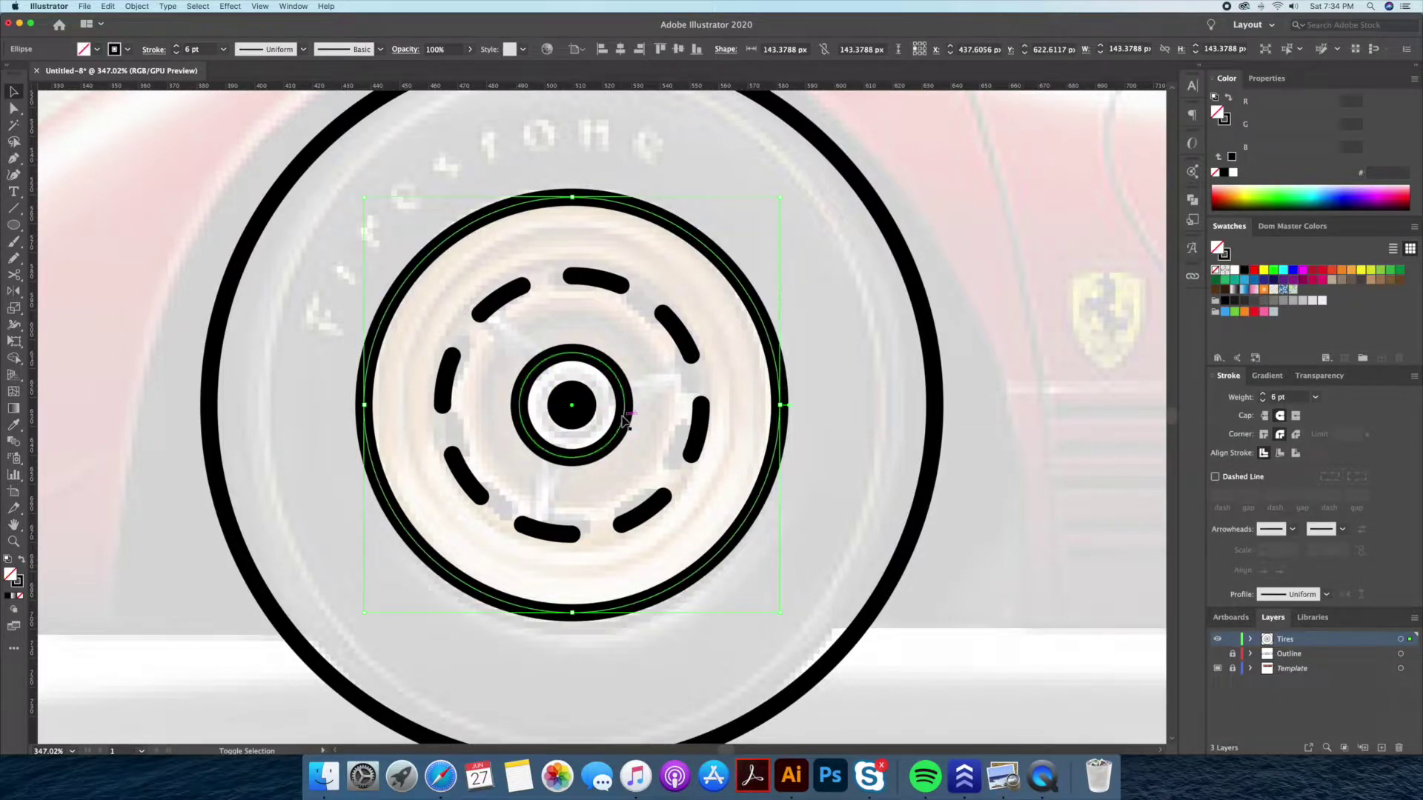
pyautogui.click(831, 370)
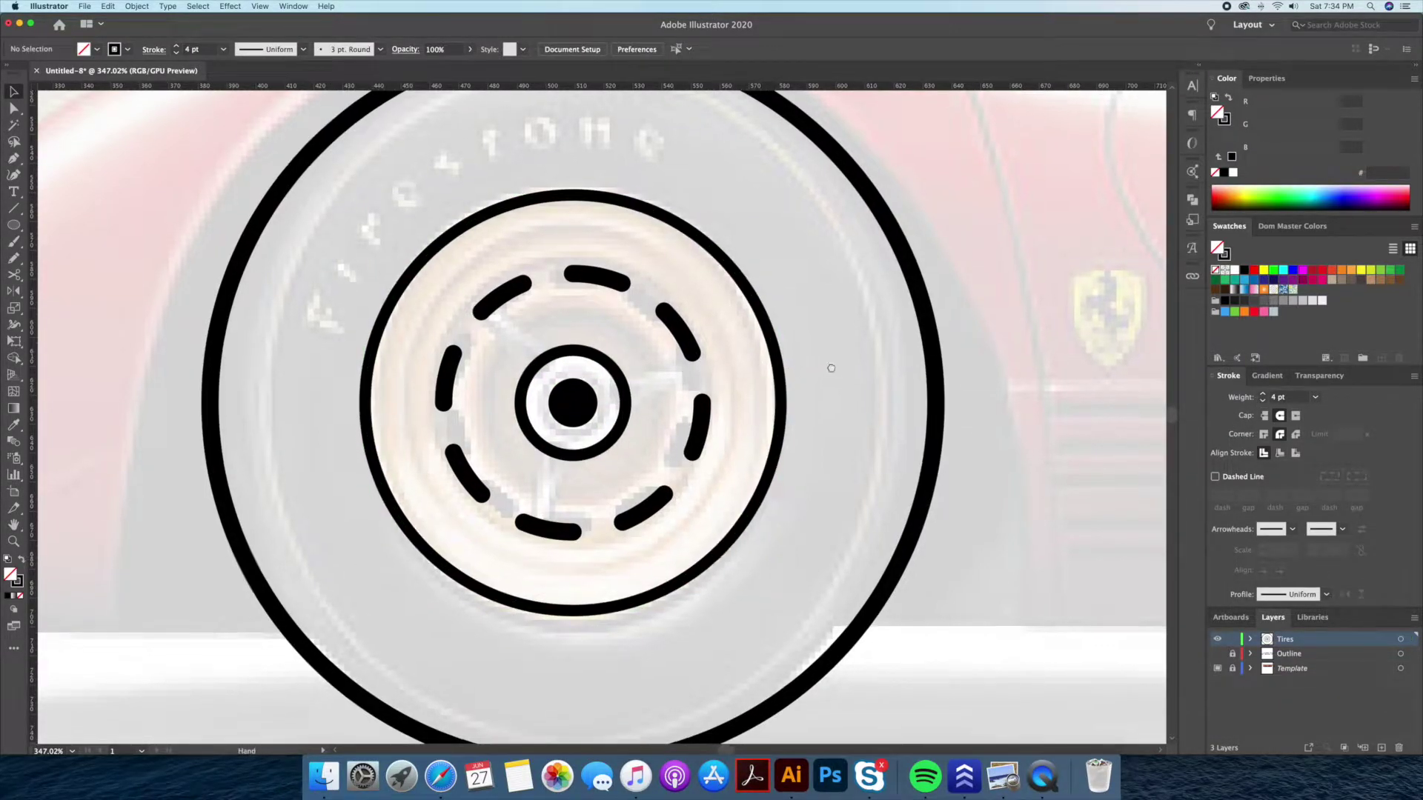
pyautogui.moveTo(830, 368); pyautogui.dragTo(850, 359)
# - Pen a spoke line from the hub and taper it wider at the hub end with the Width tool
pyautogui.press('p')
pyautogui.click(591, 394)
pyautogui.press('v')
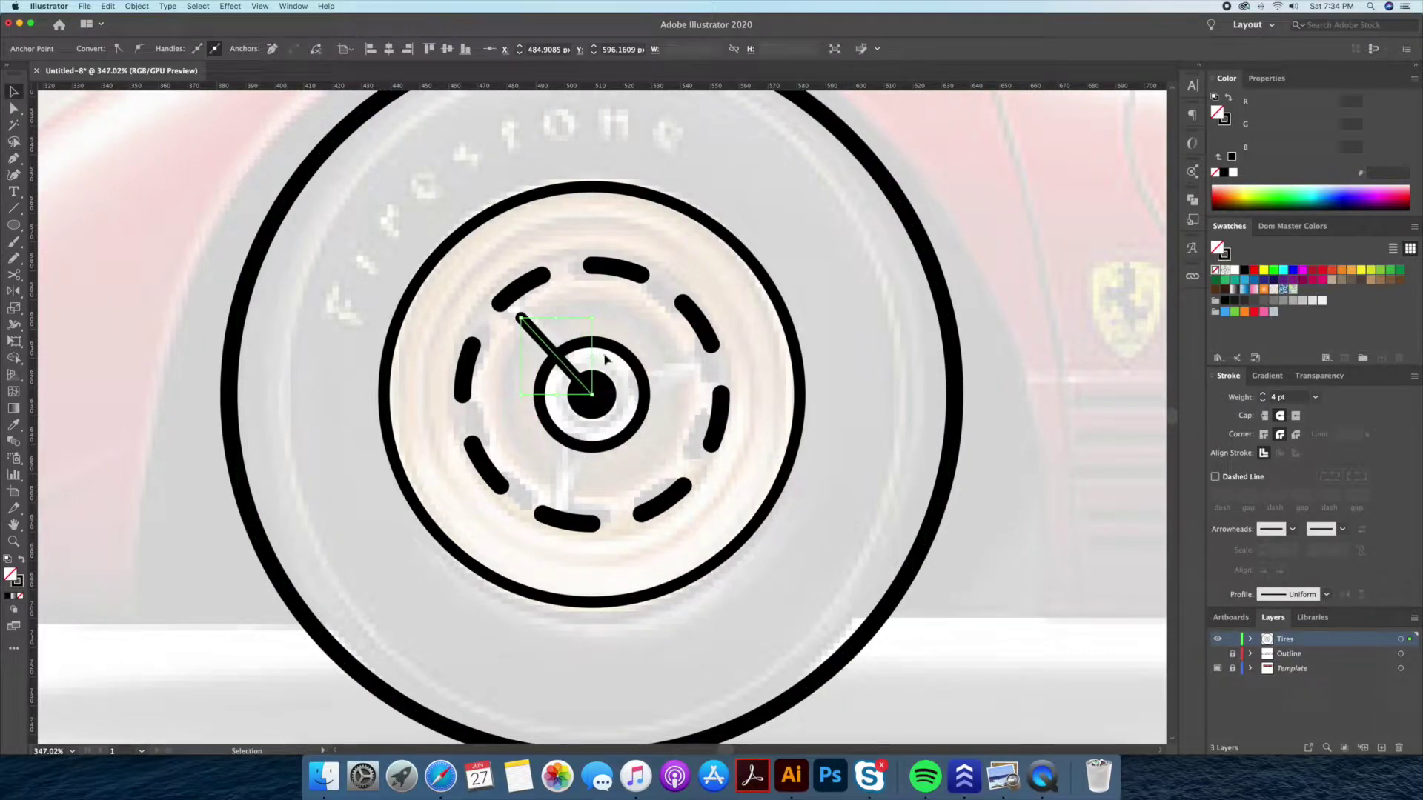
pyautogui.click(563, 362)
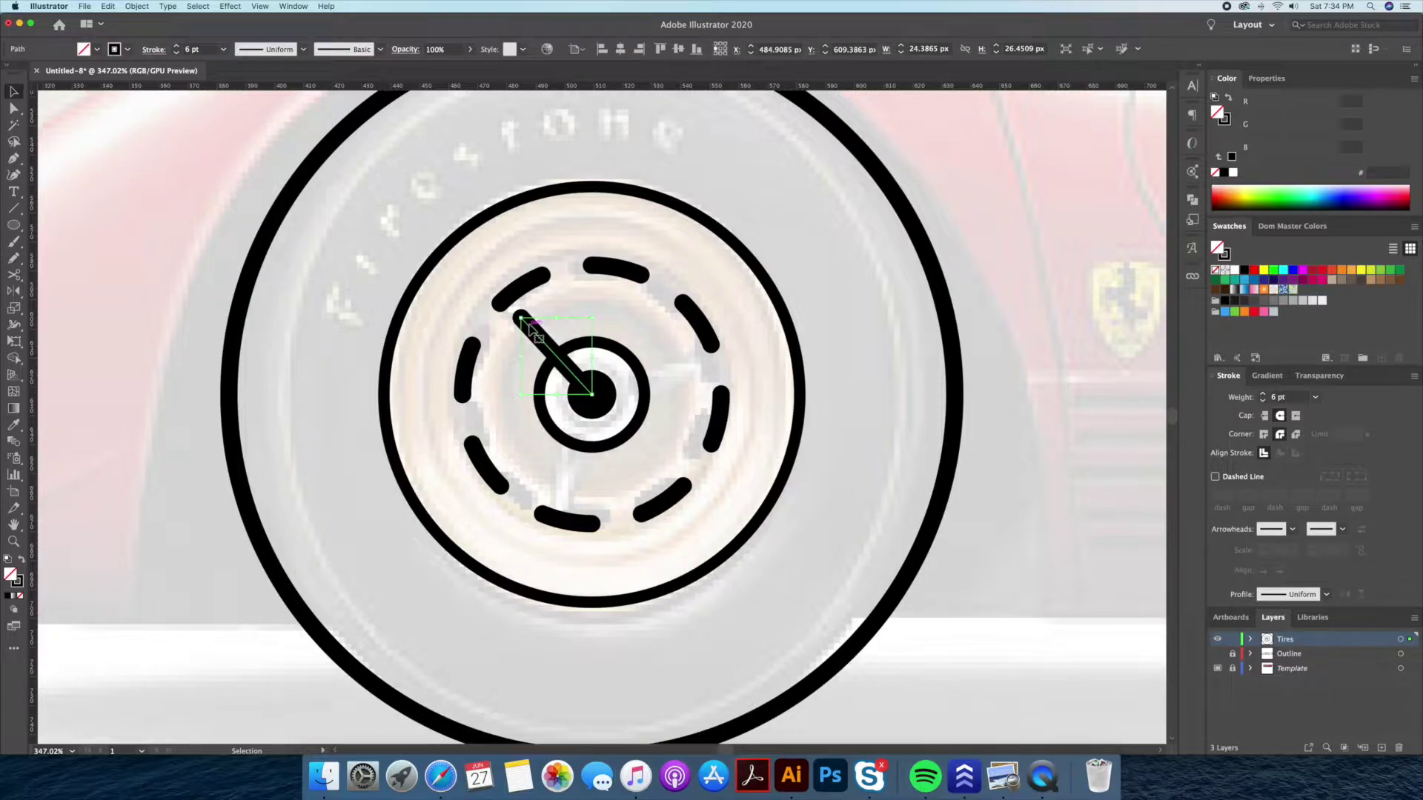
pyautogui.hotkey('shift', 'w')
pyautogui.moveTo(591, 393); pyautogui.dragTo(606, 385)
pyautogui.press('v')
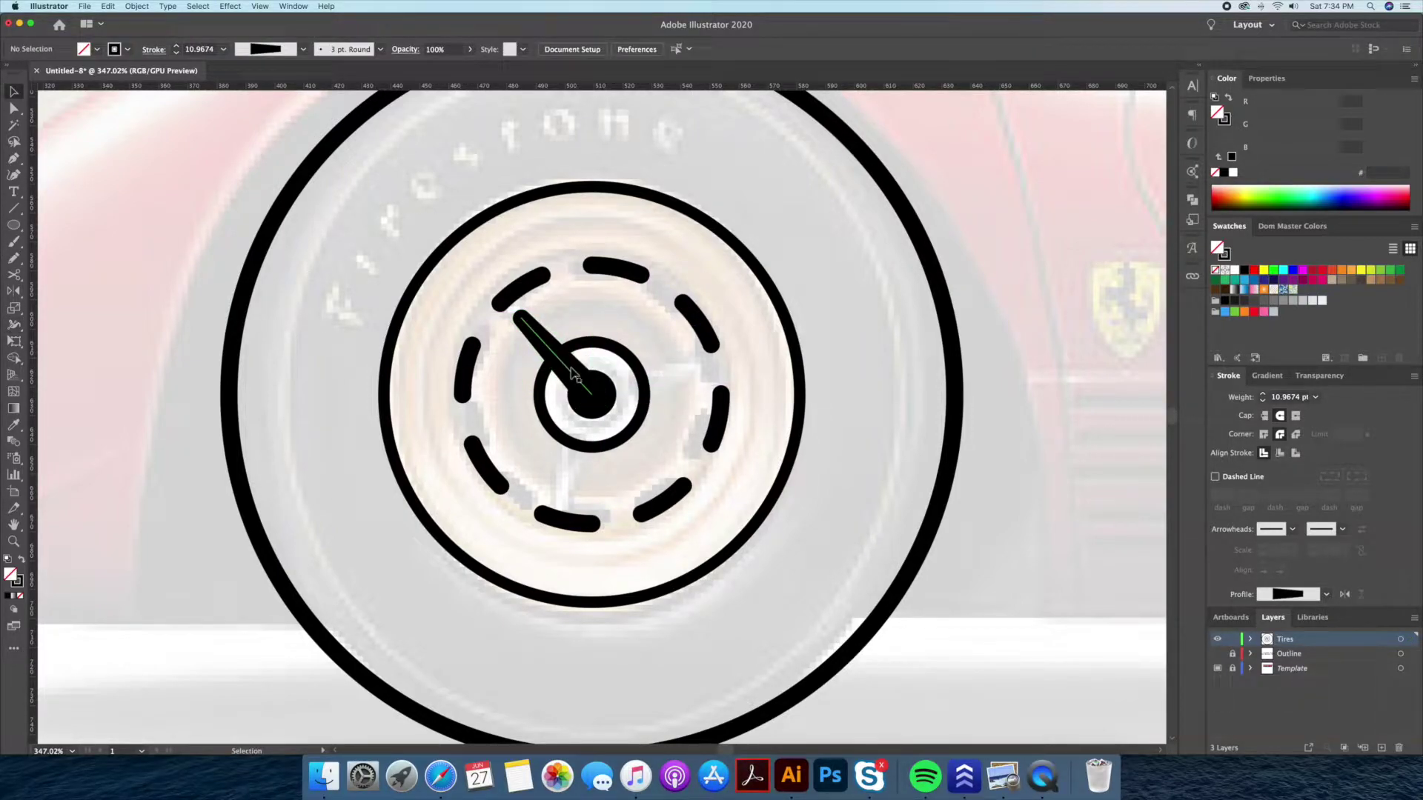
pyautogui.moveTo(521, 320); pyautogui.dragTo(526, 324)
pyautogui.press('v')
# - Rotate-copy the spoke 120° around the hub twice to make three spokes
pyautogui.keyDown('alt'); pyautogui.click(591, 393); pyautogui.keyUp('alt')
pyautogui.write('120')
pyautogui.click(908, 457)
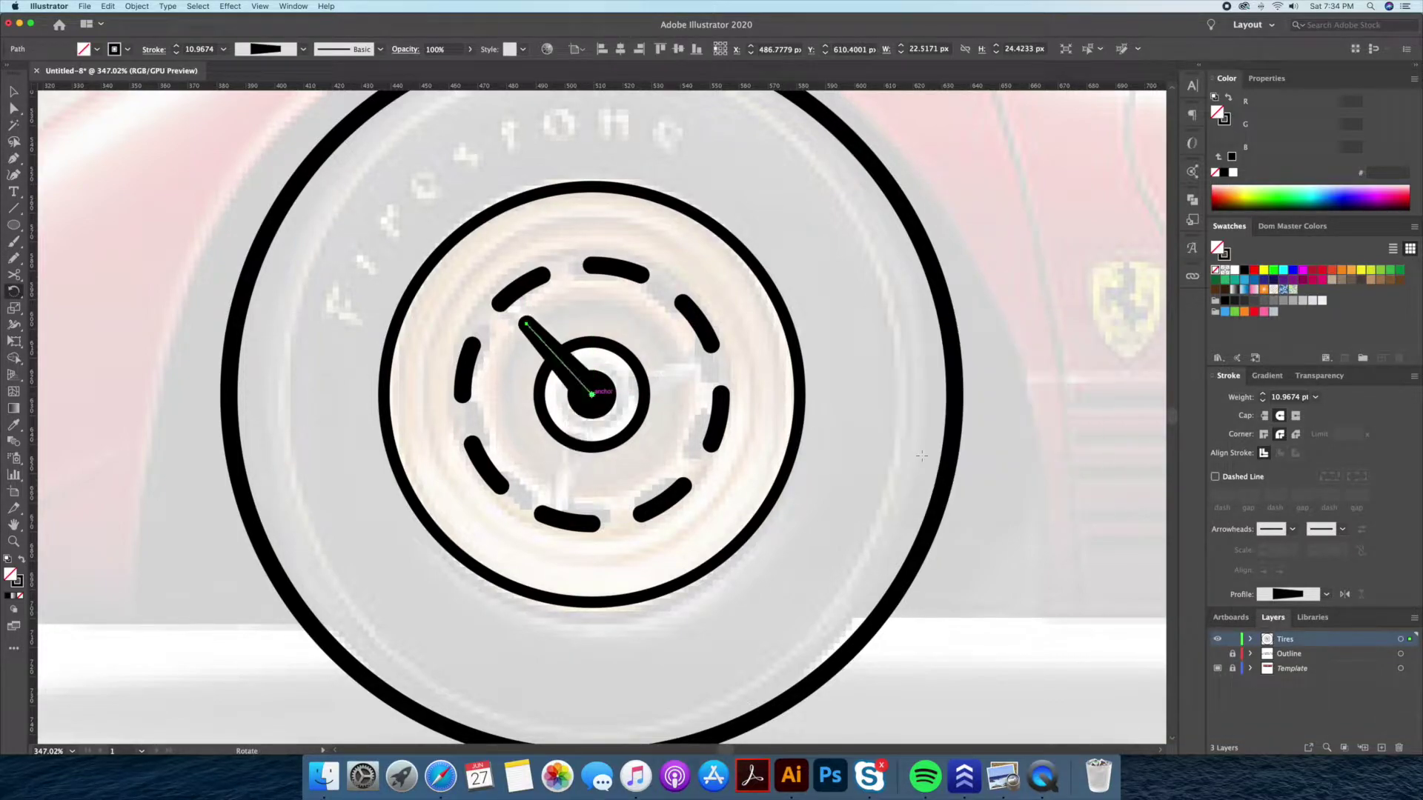
pyautogui.hotkey('ctrl', 'd')
pyautogui.press('v')
pyautogui.keyDown('shift'); pyautogui.click(569, 364); pyautogui.keyUp('shift')
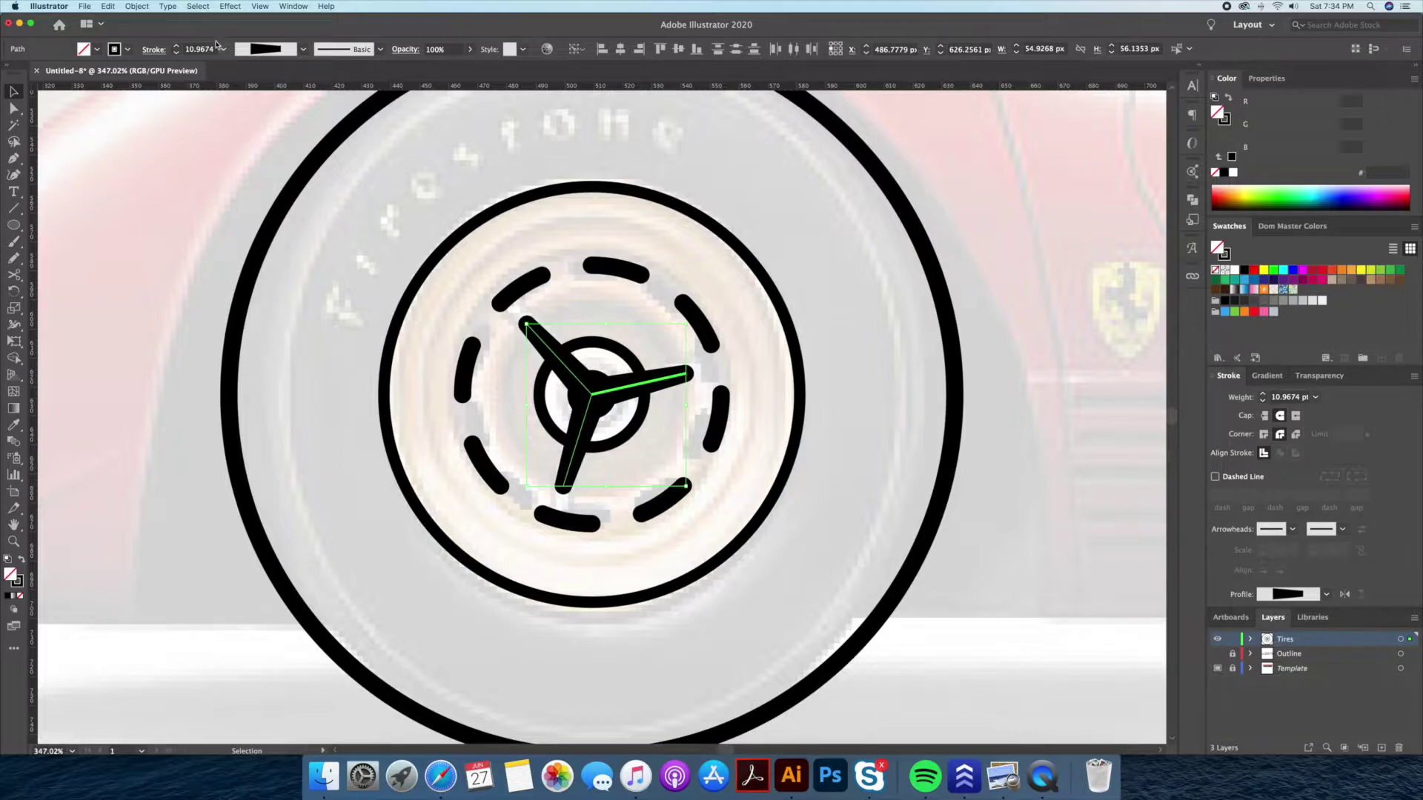
# - Outline the three spoke strokes and unite them into one shape with Pathfinder
pyautogui.click(137, 6)
pyautogui.click(296, 301)
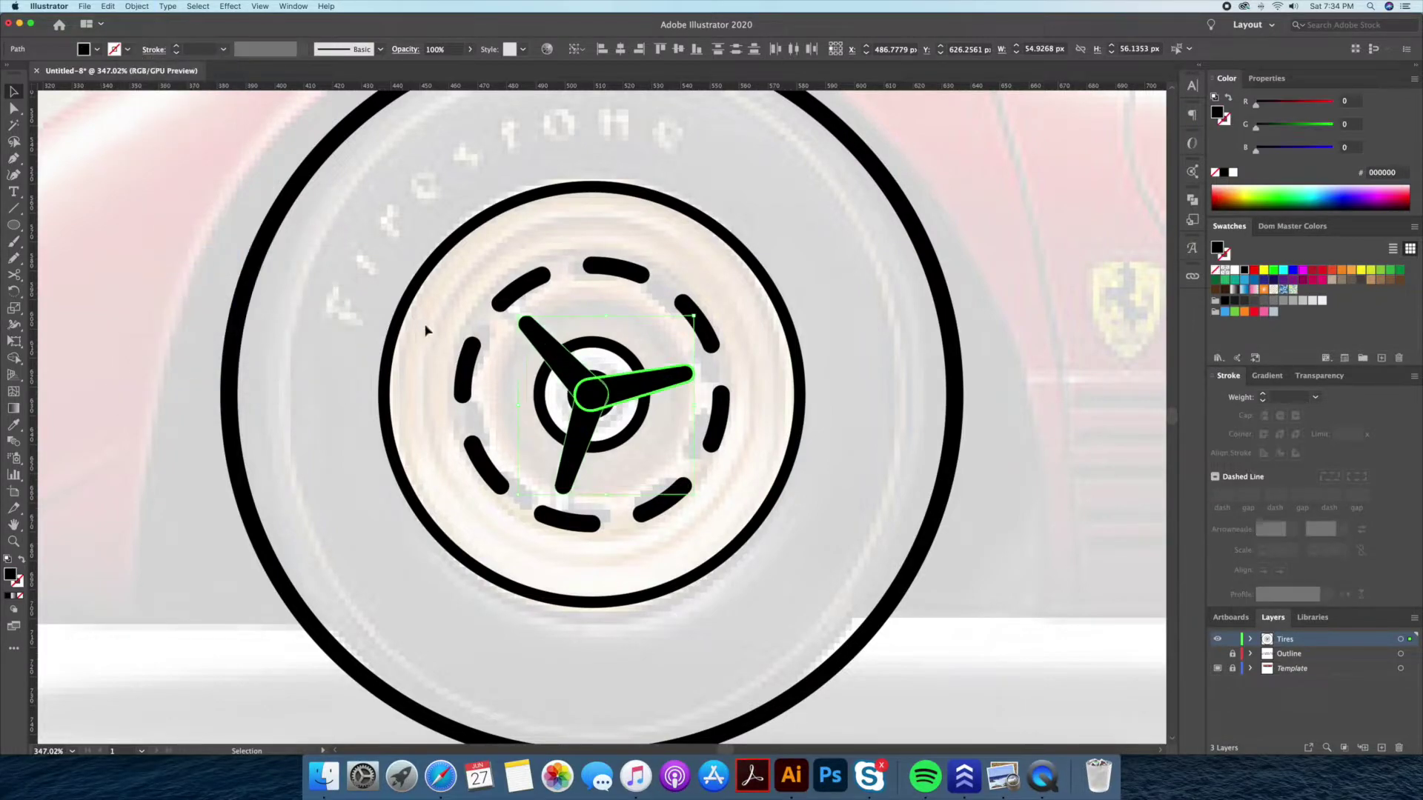
pyautogui.click(1192, 201)
pyautogui.click(1023, 229)
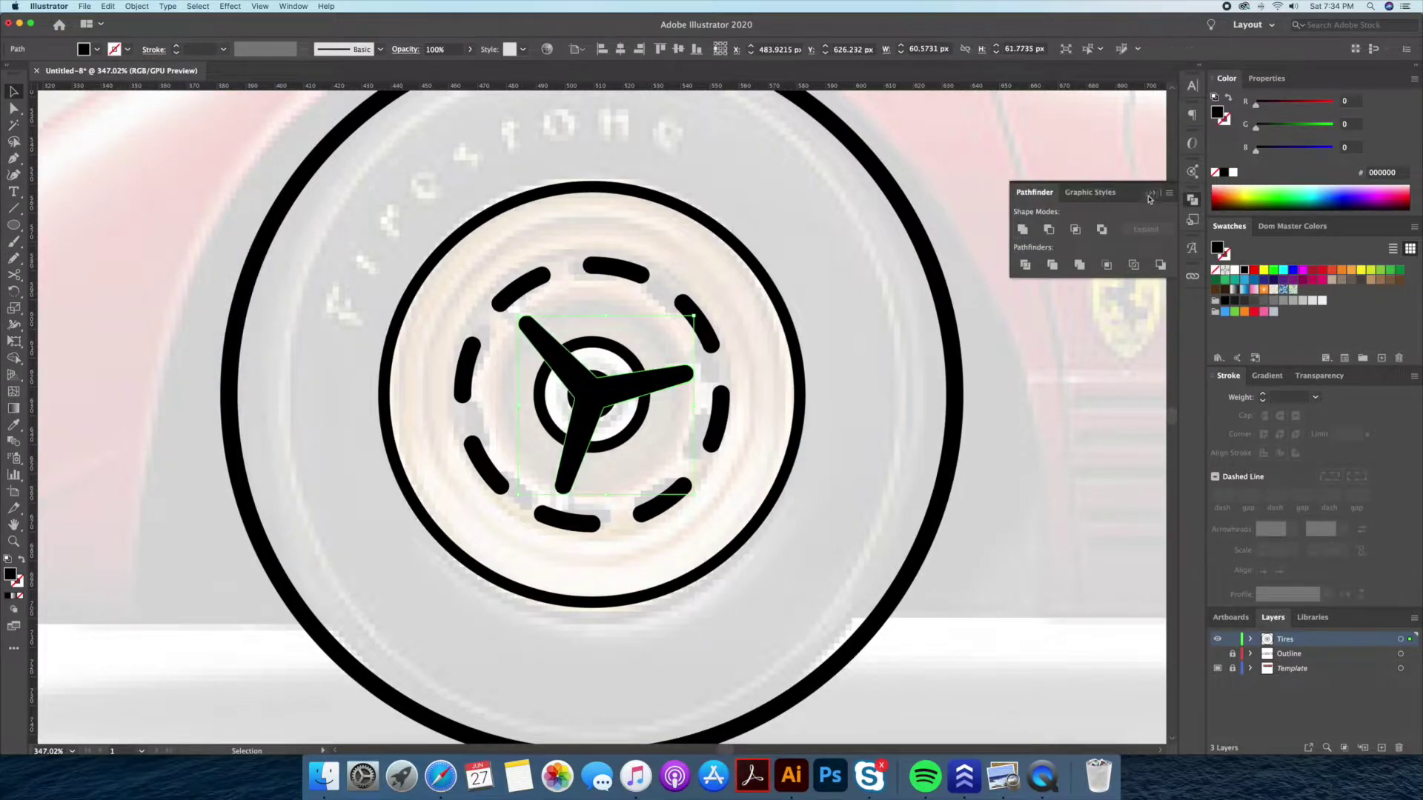
# - Give the spokes a black 4 pt outline and a white fill
pyautogui.click(630, 345)
pyautogui.press('v')
pyautogui.rightClick(589, 403)
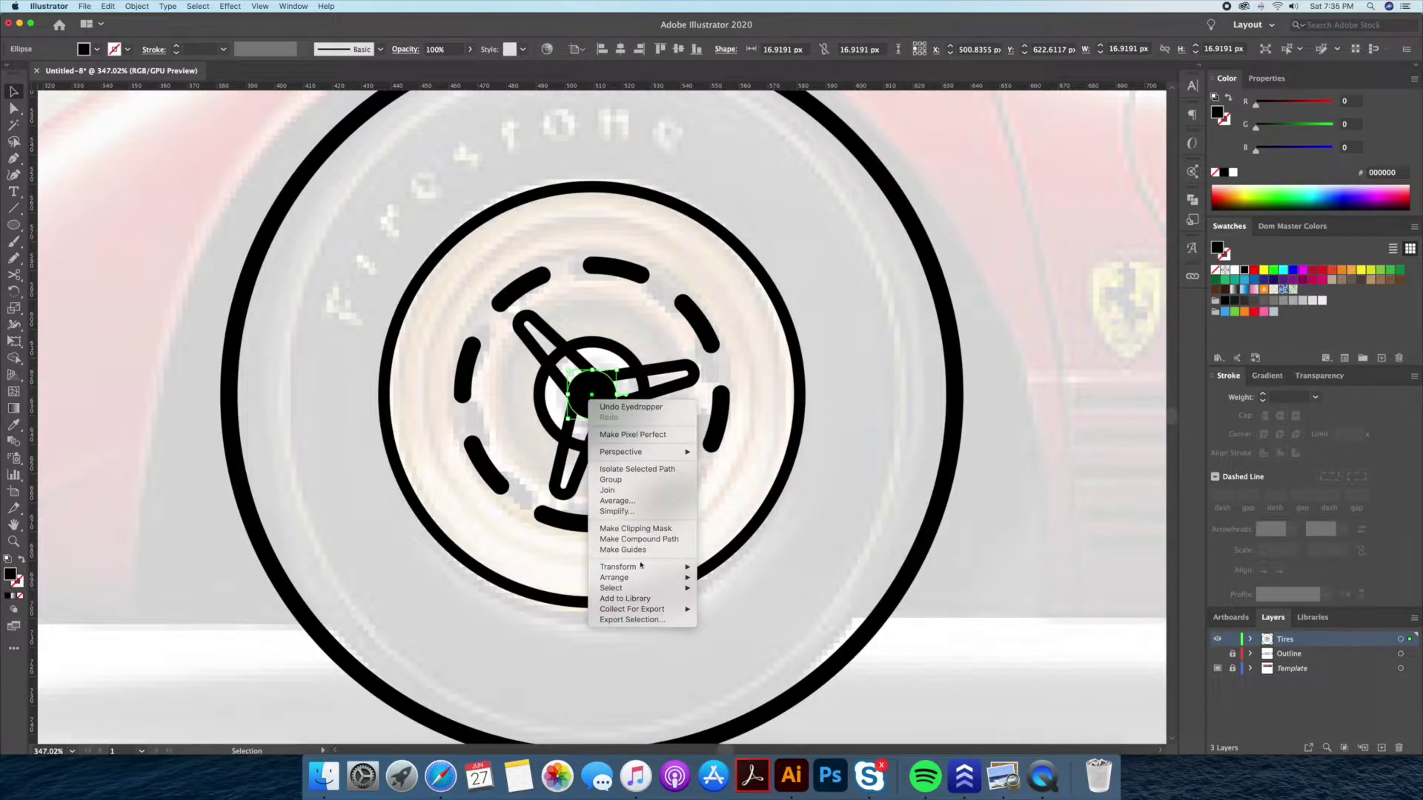
pyautogui.press('d')
pyautogui.click(672, 472)
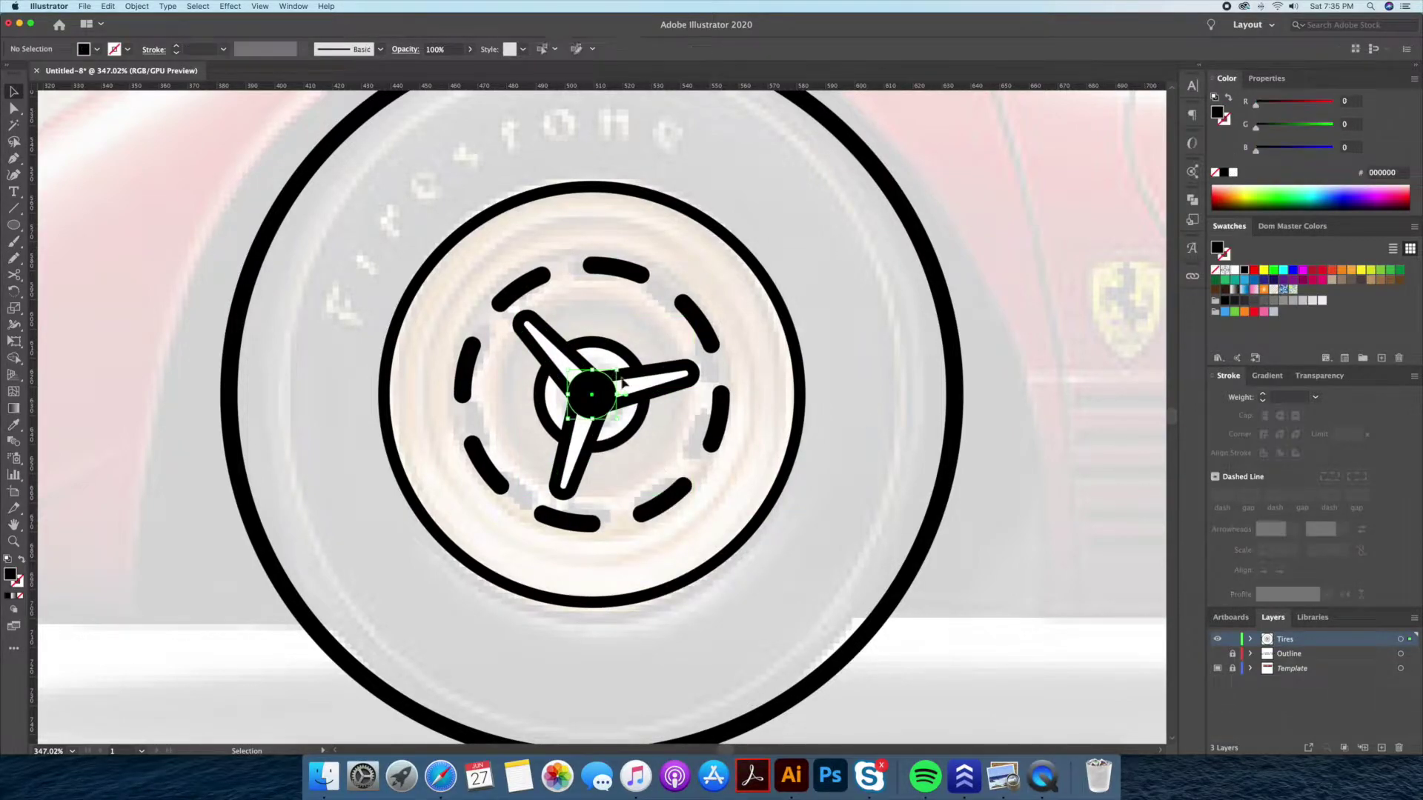
# - Add smaller concentric copies of the rim circle and the tire circle
pyautogui.click(798, 437)
pyautogui.moveTo(800, 186); pyautogui.dragTo(697, 288)
pyautogui.scroll(-2, 725, 294)
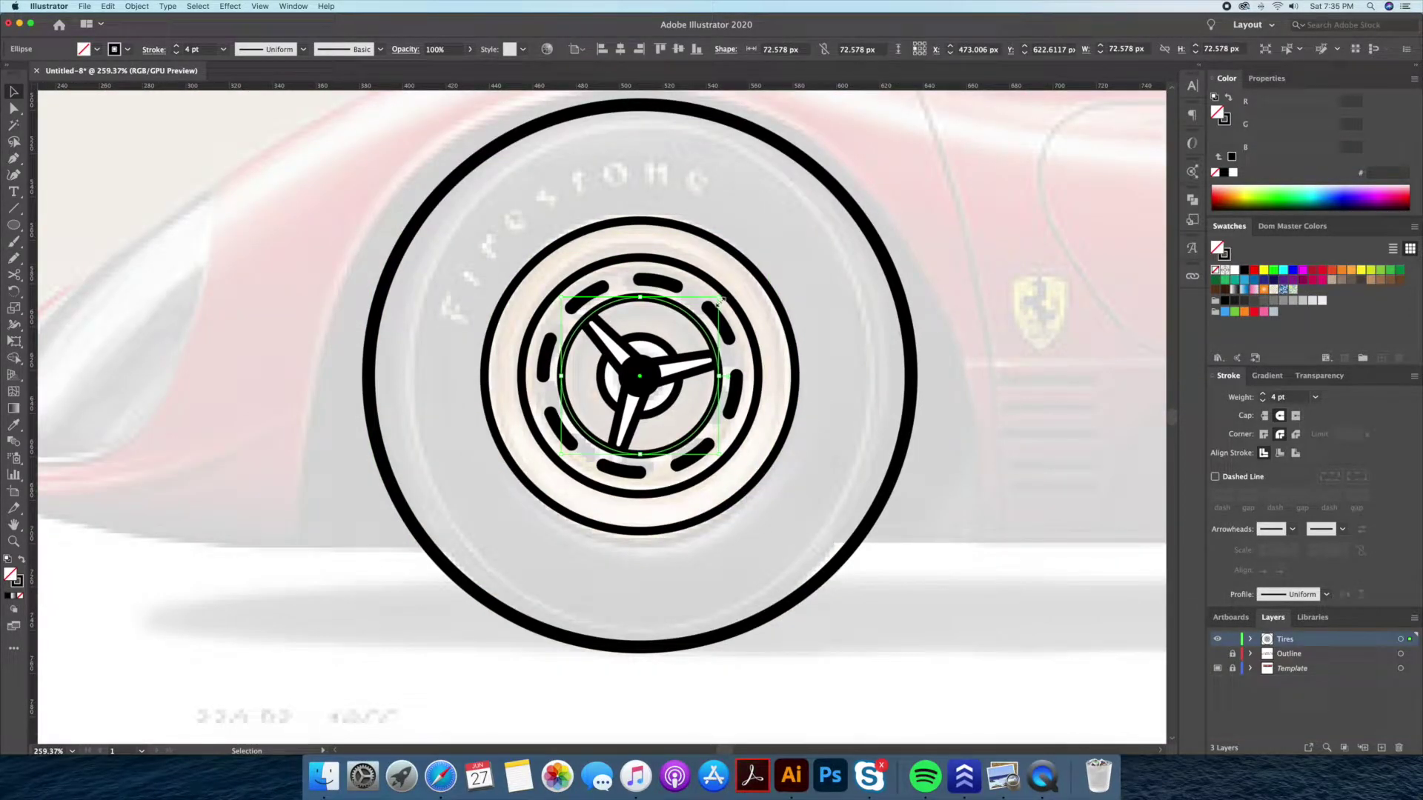
pyautogui.click(812, 296)
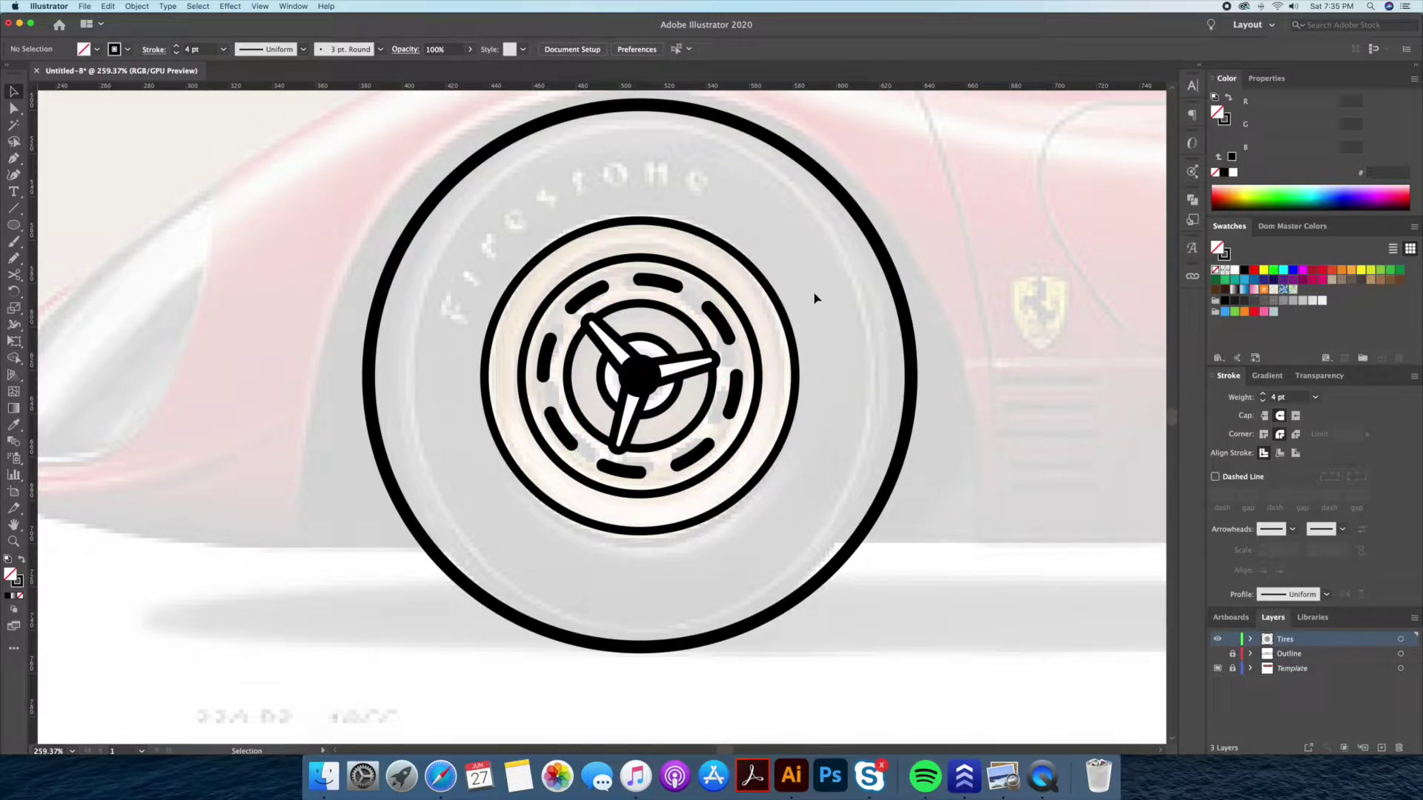
pyautogui.click(914, 349)
pyautogui.moveTo(916, 99); pyautogui.dragTo(883, 133)
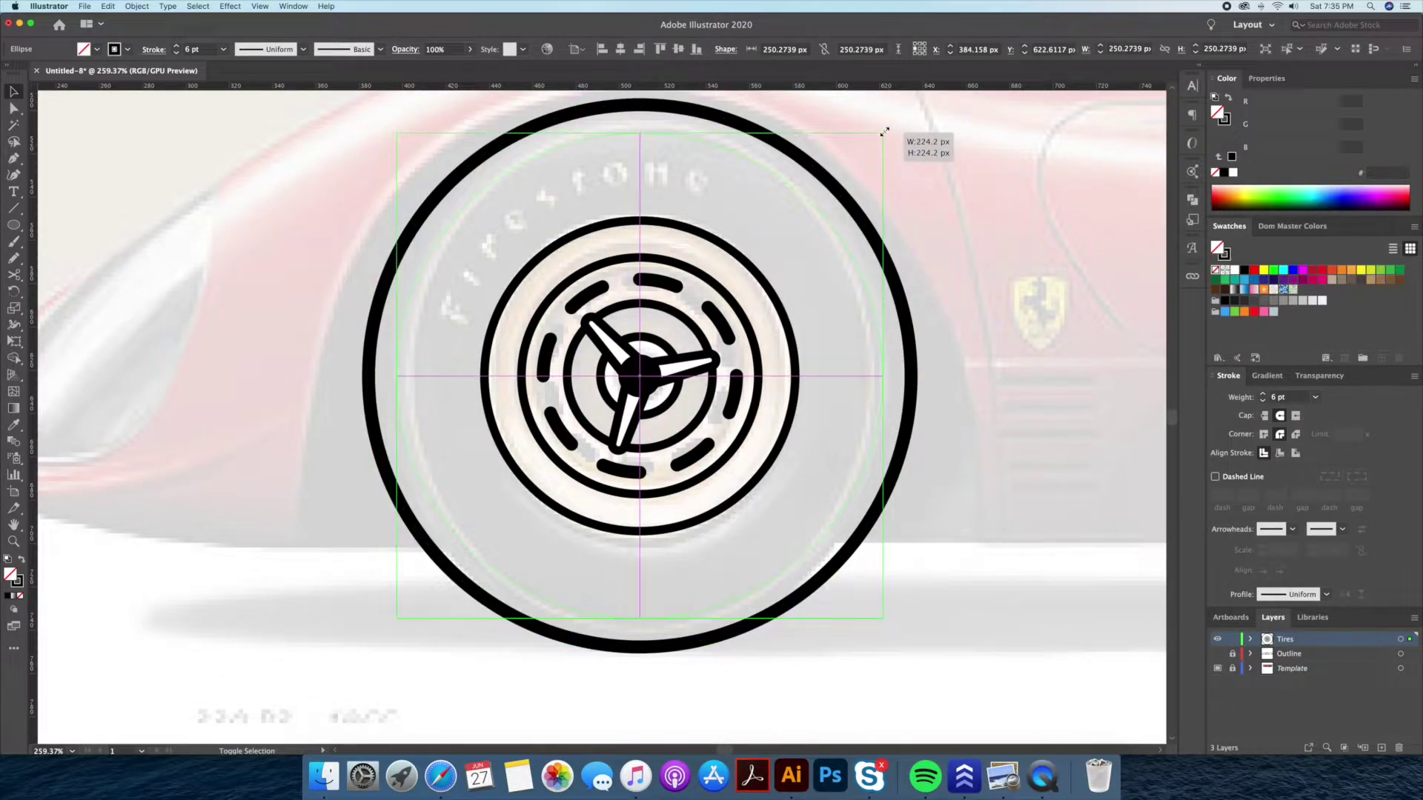
# - Draw a short stroke segment at the bottom of the tire
pyautogui.press('a')
pyautogui.press('v')
pyautogui.click(778, 428)
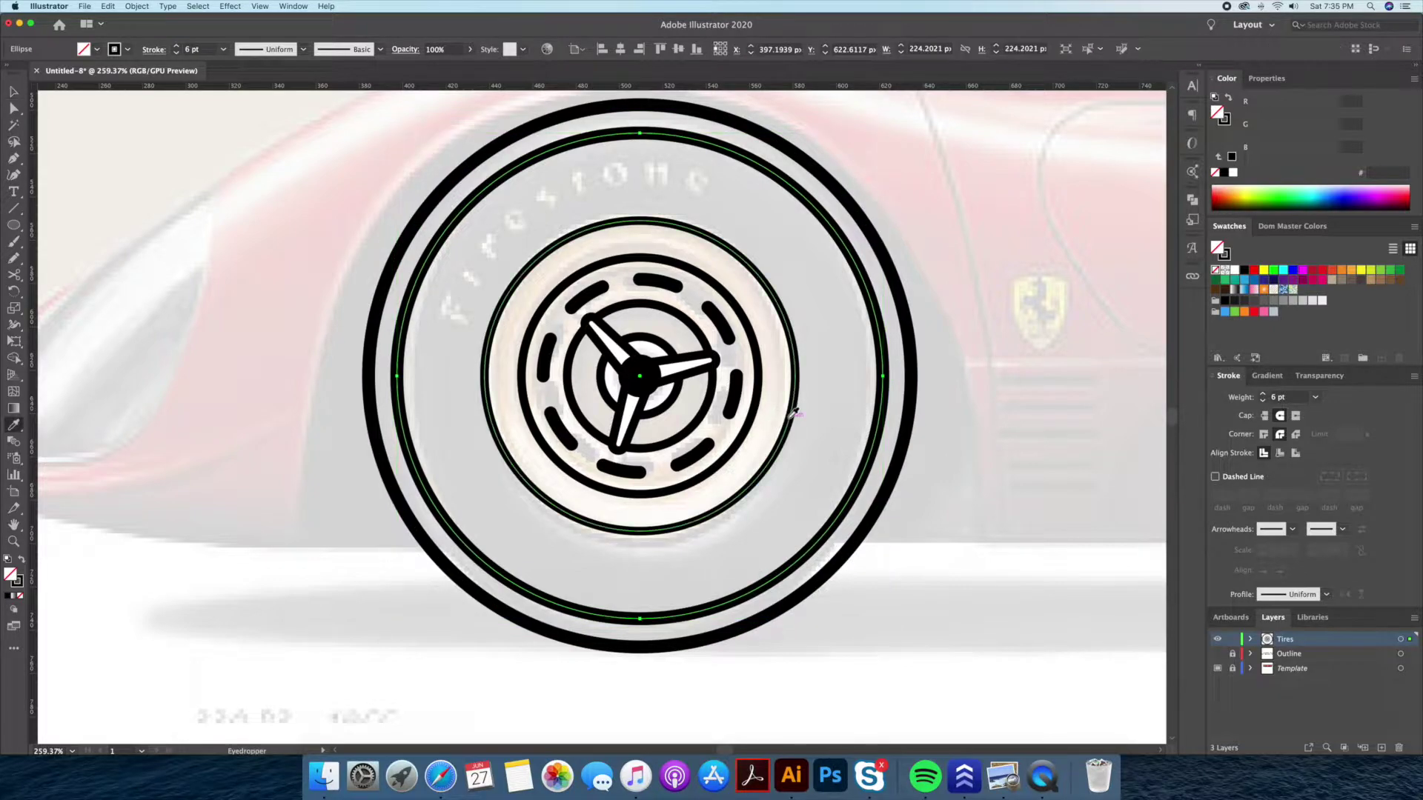
pyautogui.click(642, 639)
pyautogui.press('z')
pyautogui.moveTo(635, 661); pyautogui.dragTo(727, 641)
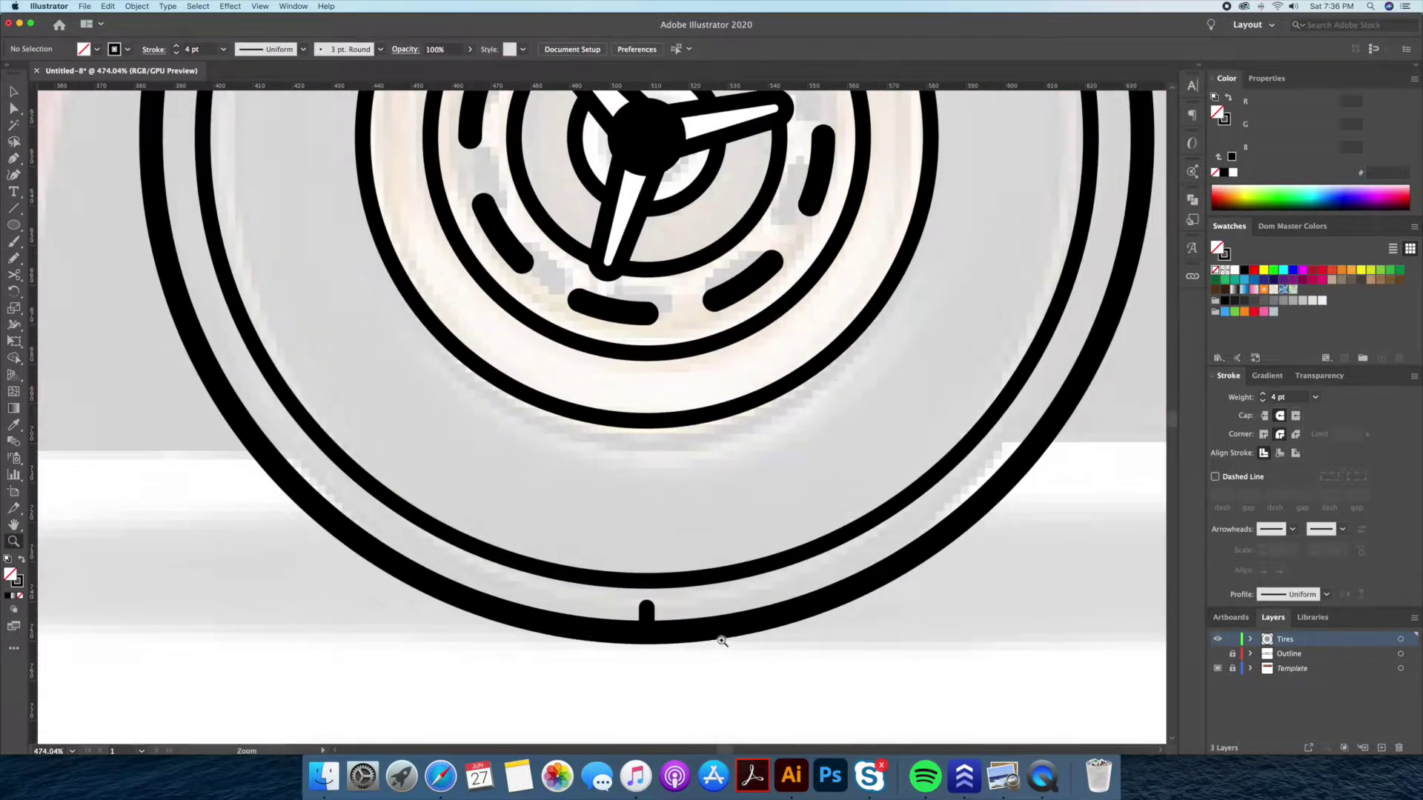
pyautogui.click(649, 619)
pyautogui.scroll(2, 652, 611)
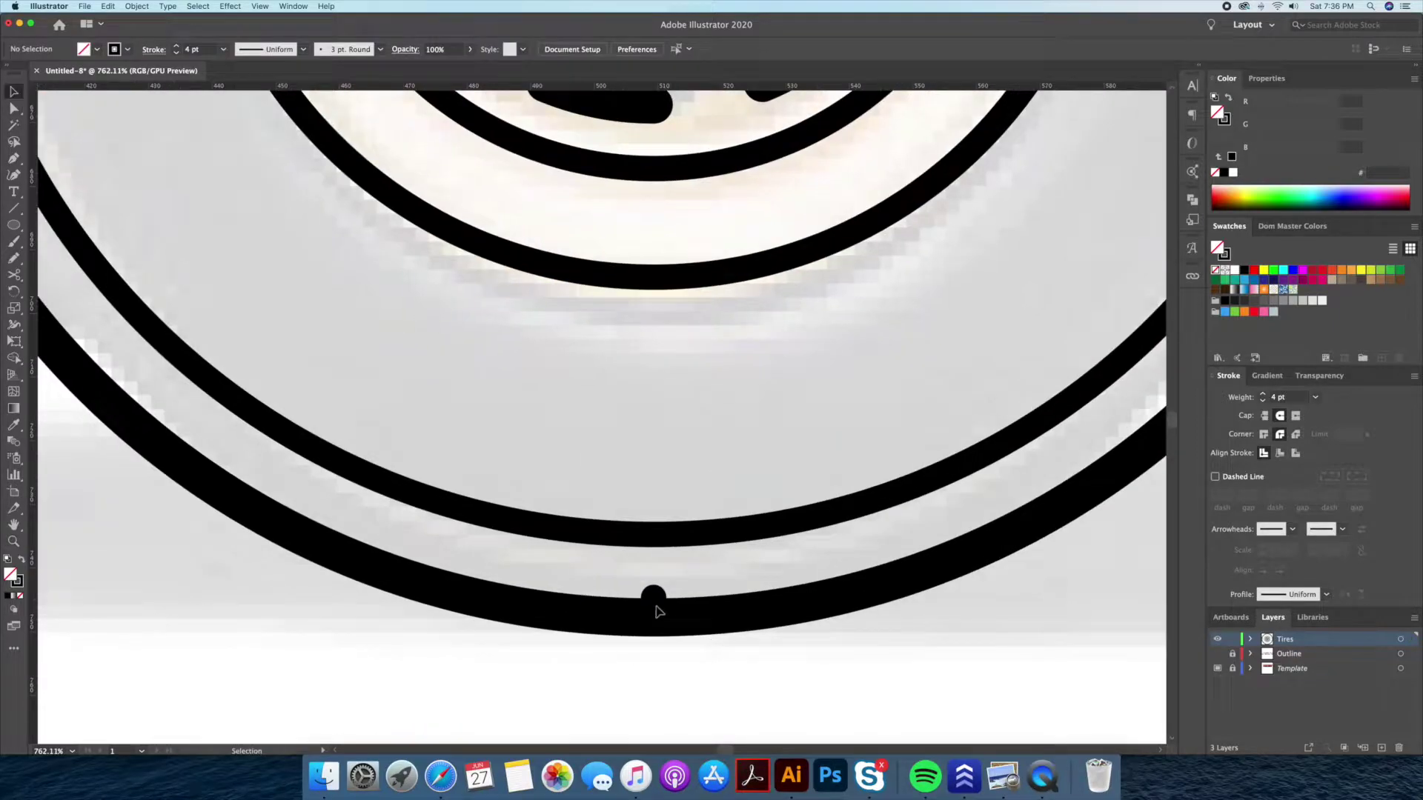
# - Apply a flipped triangular width profile and pull the anchor up into a spike
pyautogui.click(1325, 595)
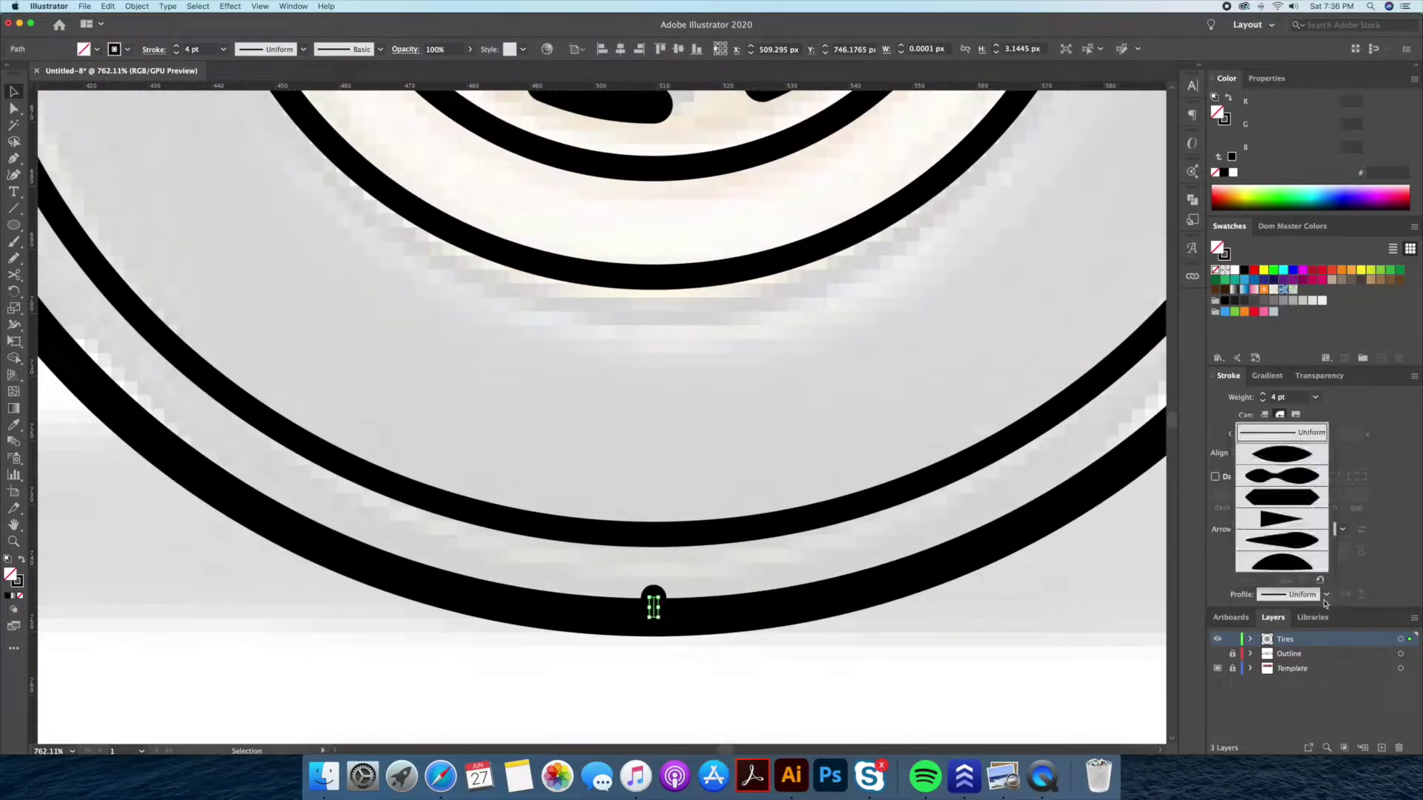
pyautogui.click(1286, 518)
pyautogui.click(1344, 595)
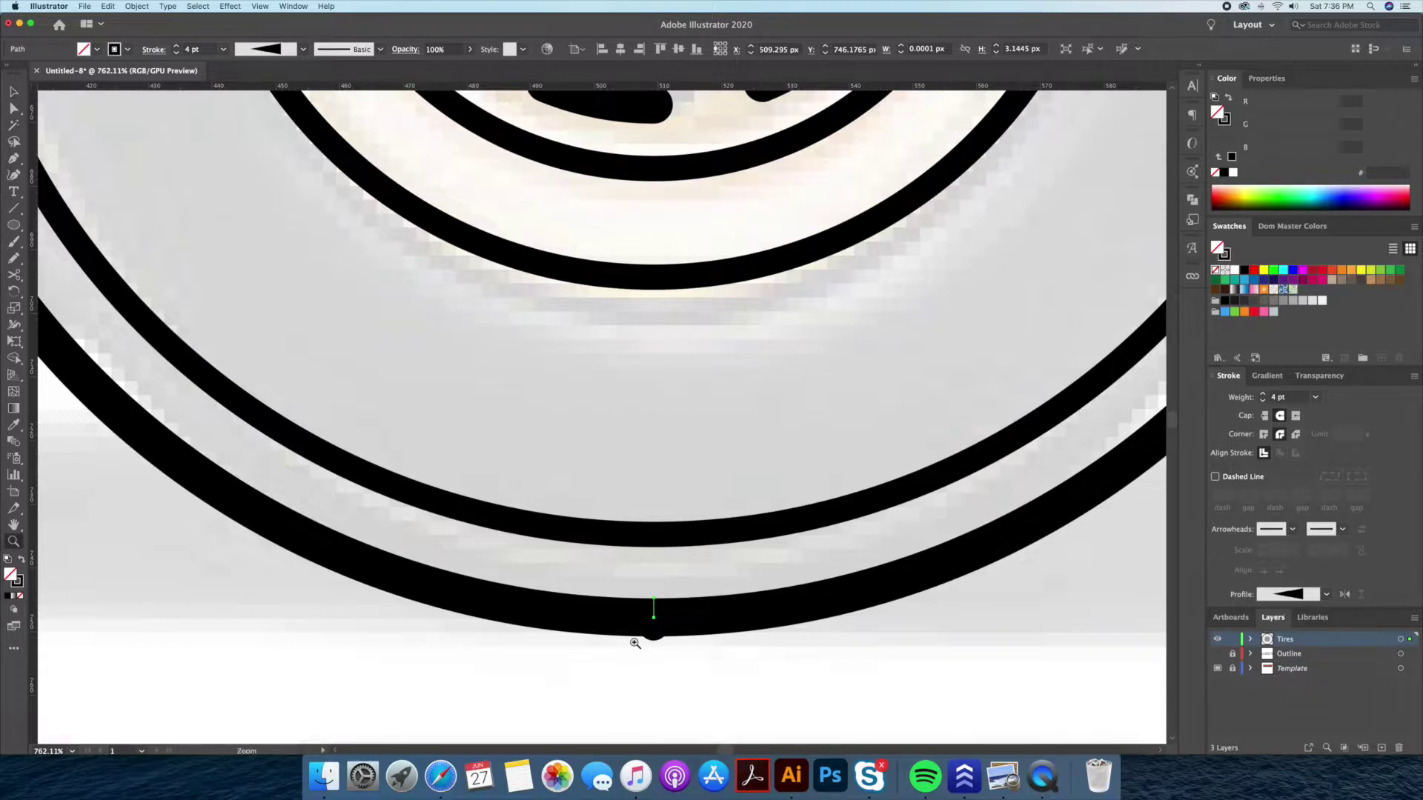
pyautogui.scroll(3, 652, 626)
pyautogui.press('a')
pyautogui.moveTo(669, 583); pyautogui.dragTo(669, 505)
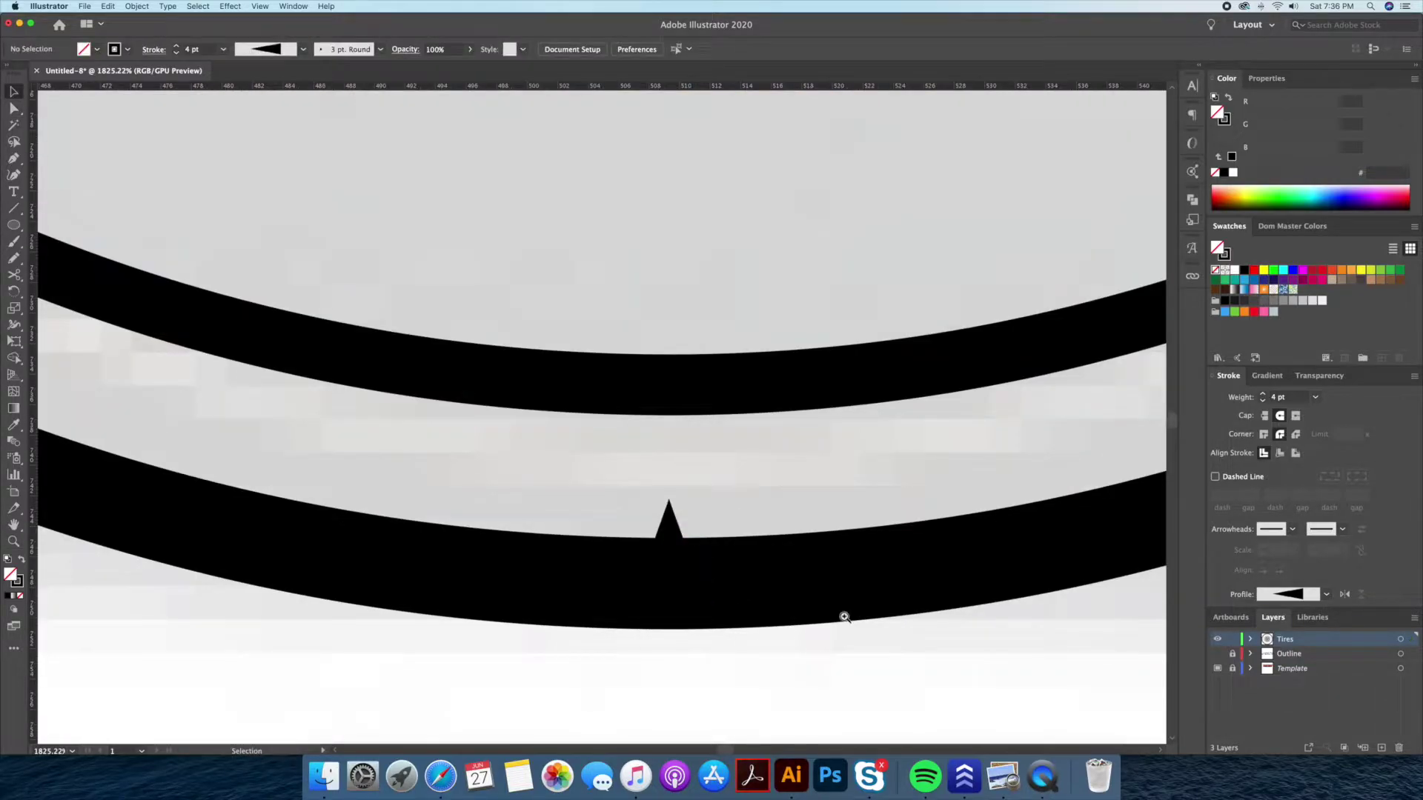
pyautogui.scroll(-3, 652, 563)
pyautogui.scroll(-2, 682, 535)
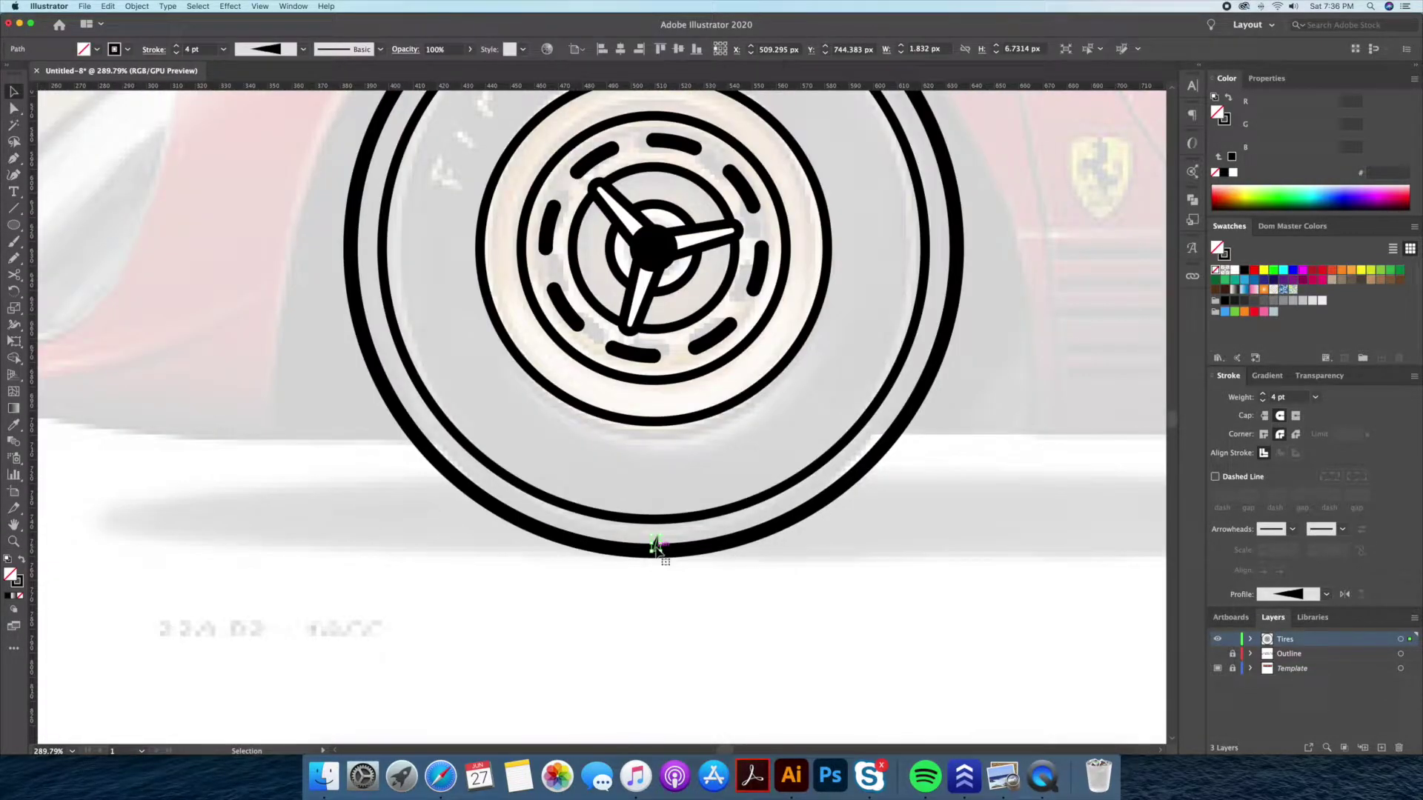
# - Rotate-copy the spike around the wheel hub to ring the tire edge
pyautogui.keyDown('alt'); pyautogui.click(653, 247); pyautogui.keyUp('alt')
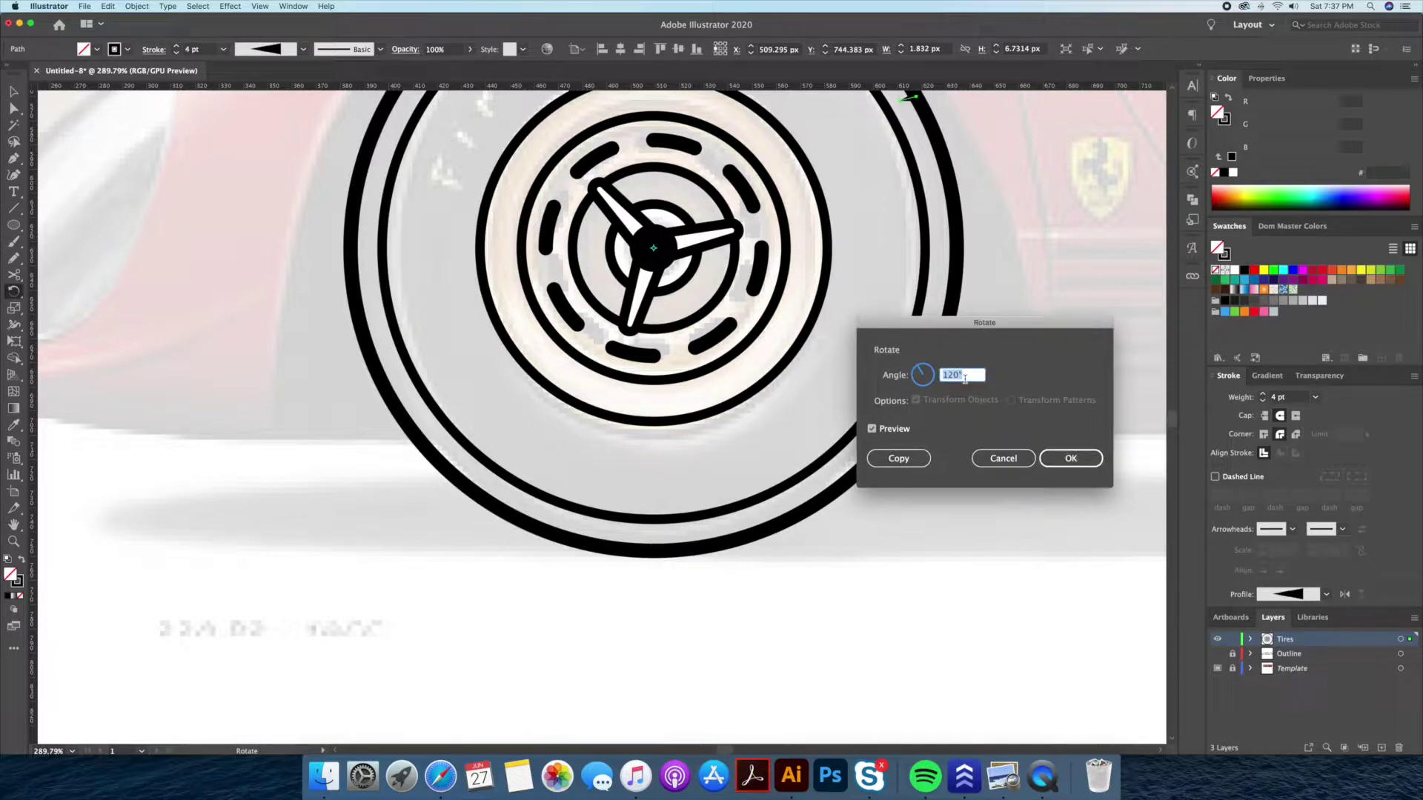
pyautogui.click(925, 457)
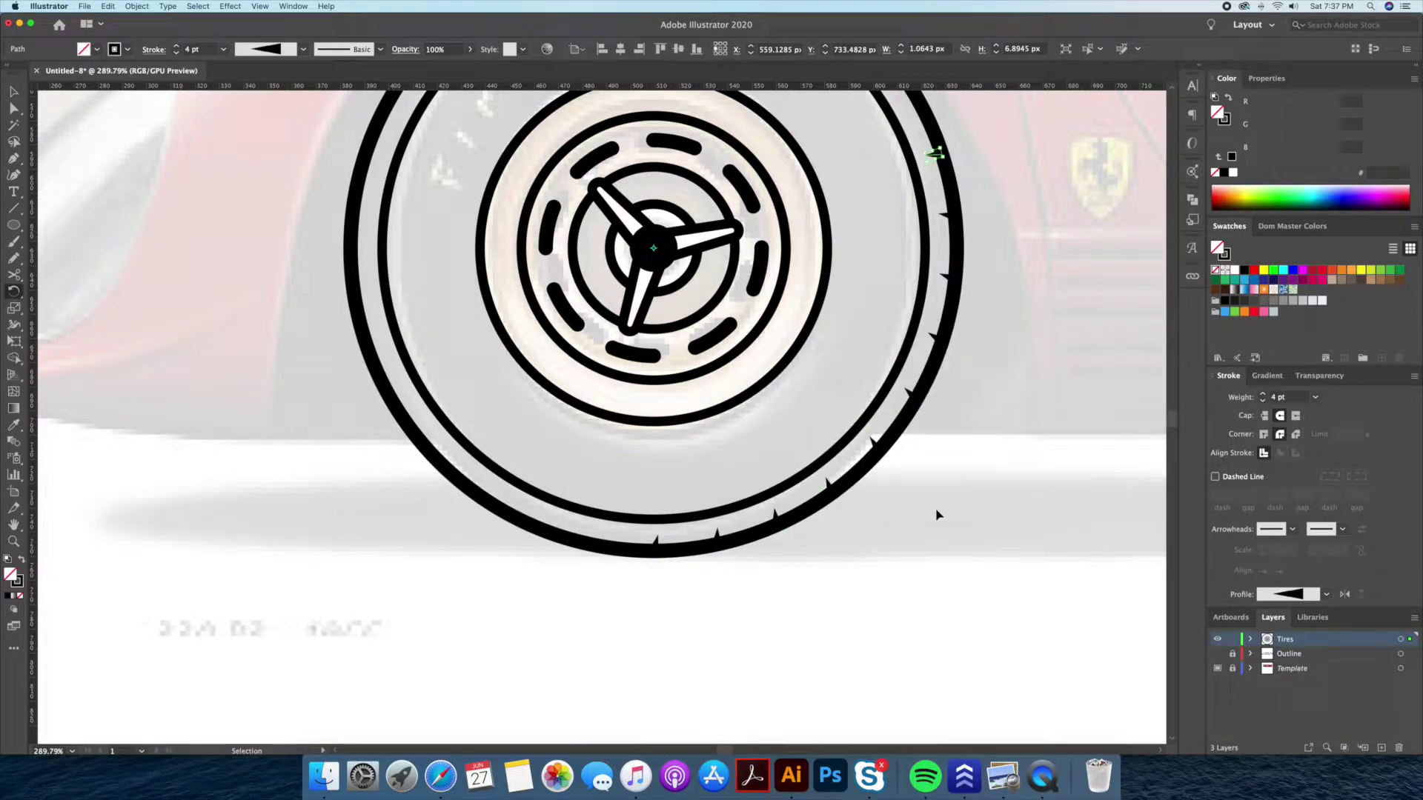
pyautogui.scroll(-2, 930, 523)
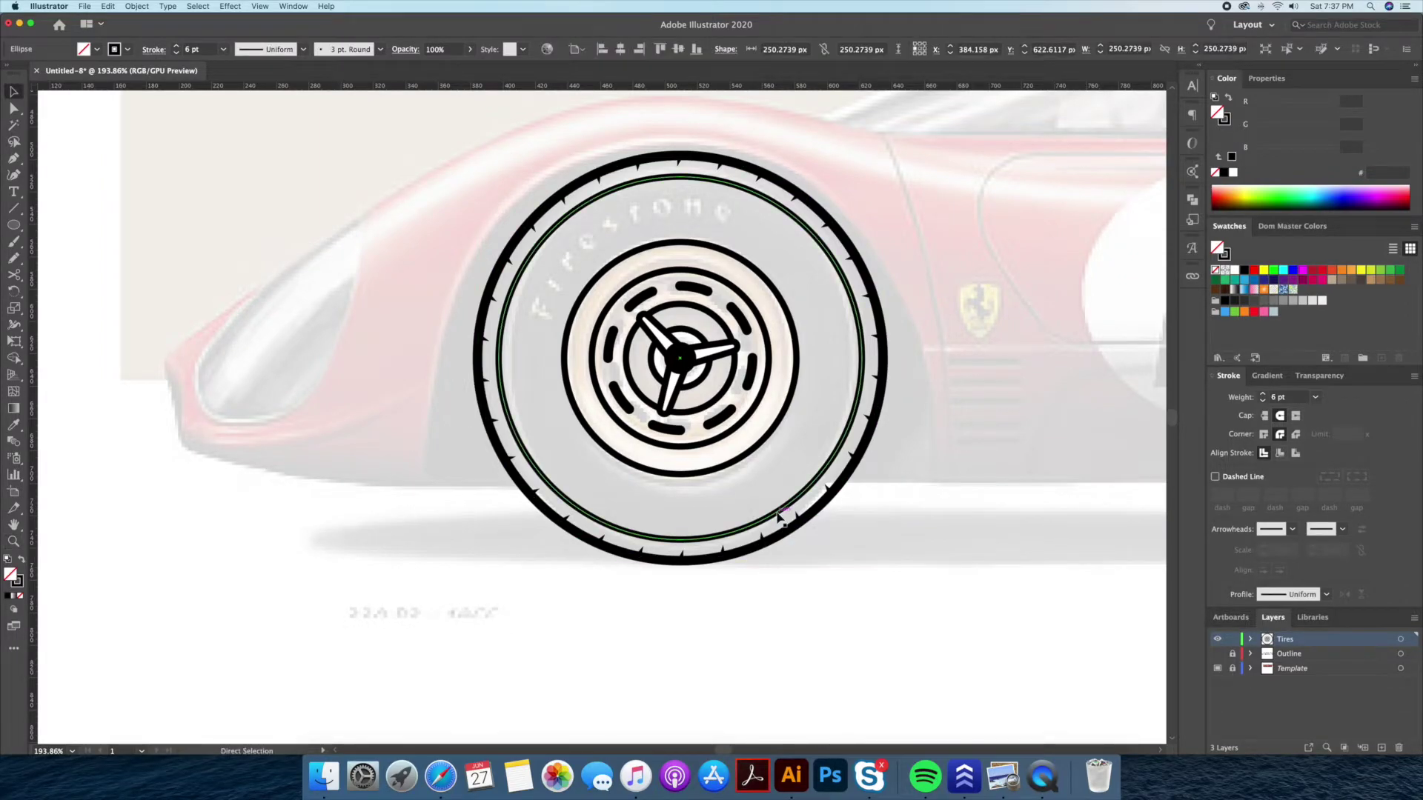
pyautogui.click(845, 480)
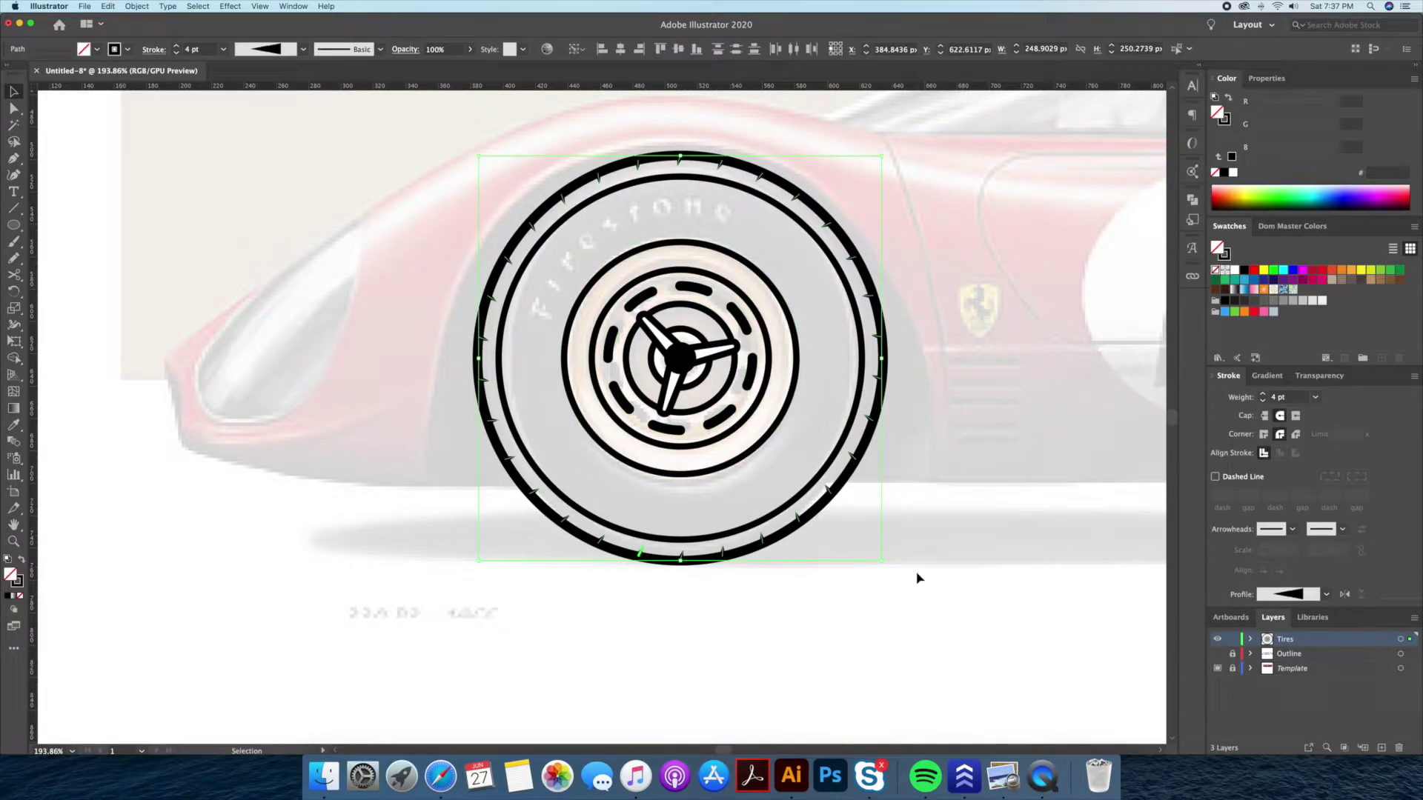
# - Convert the wheel's strokes into filled outline shapes
pyautogui.click(138, 6)
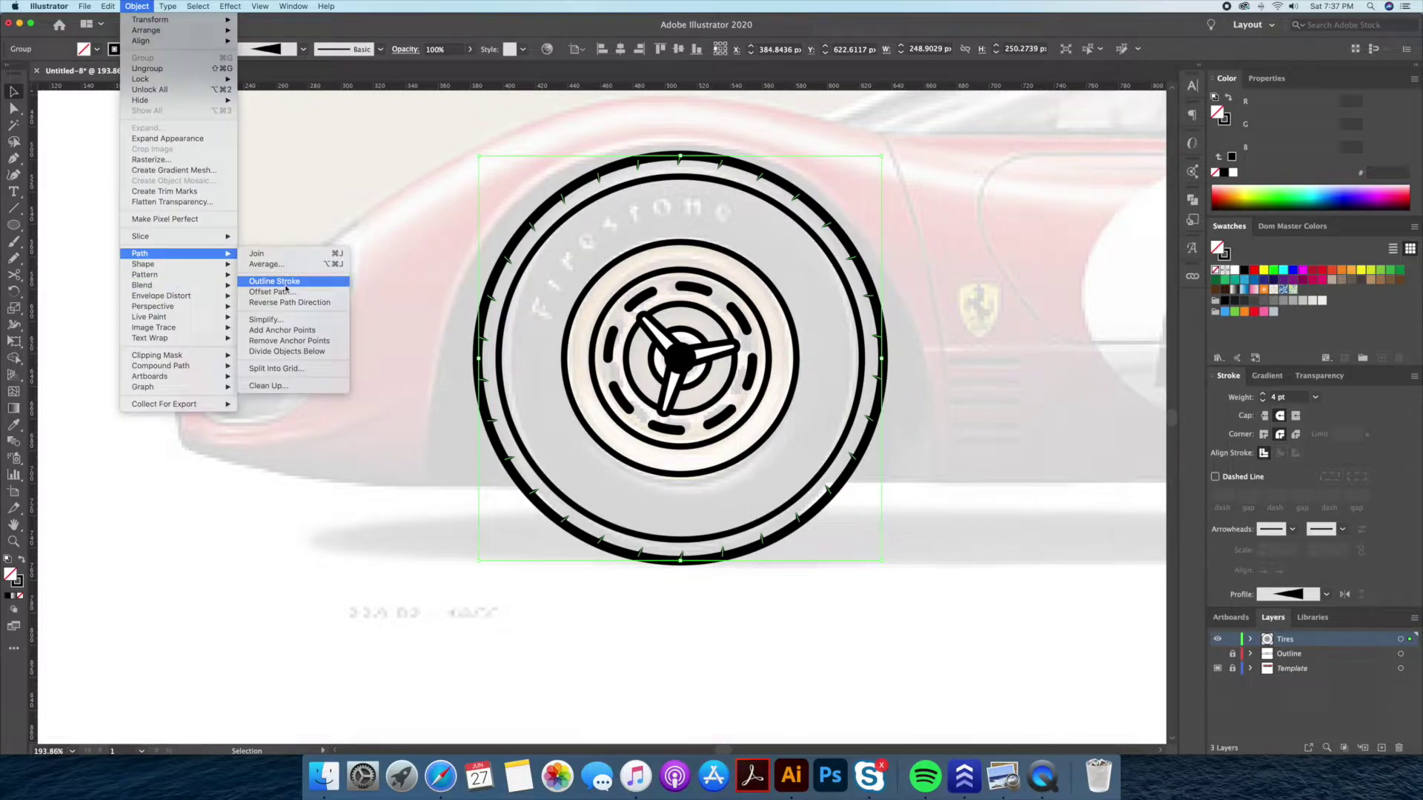
pyautogui.click(281, 275)
pyautogui.click(315, 356)
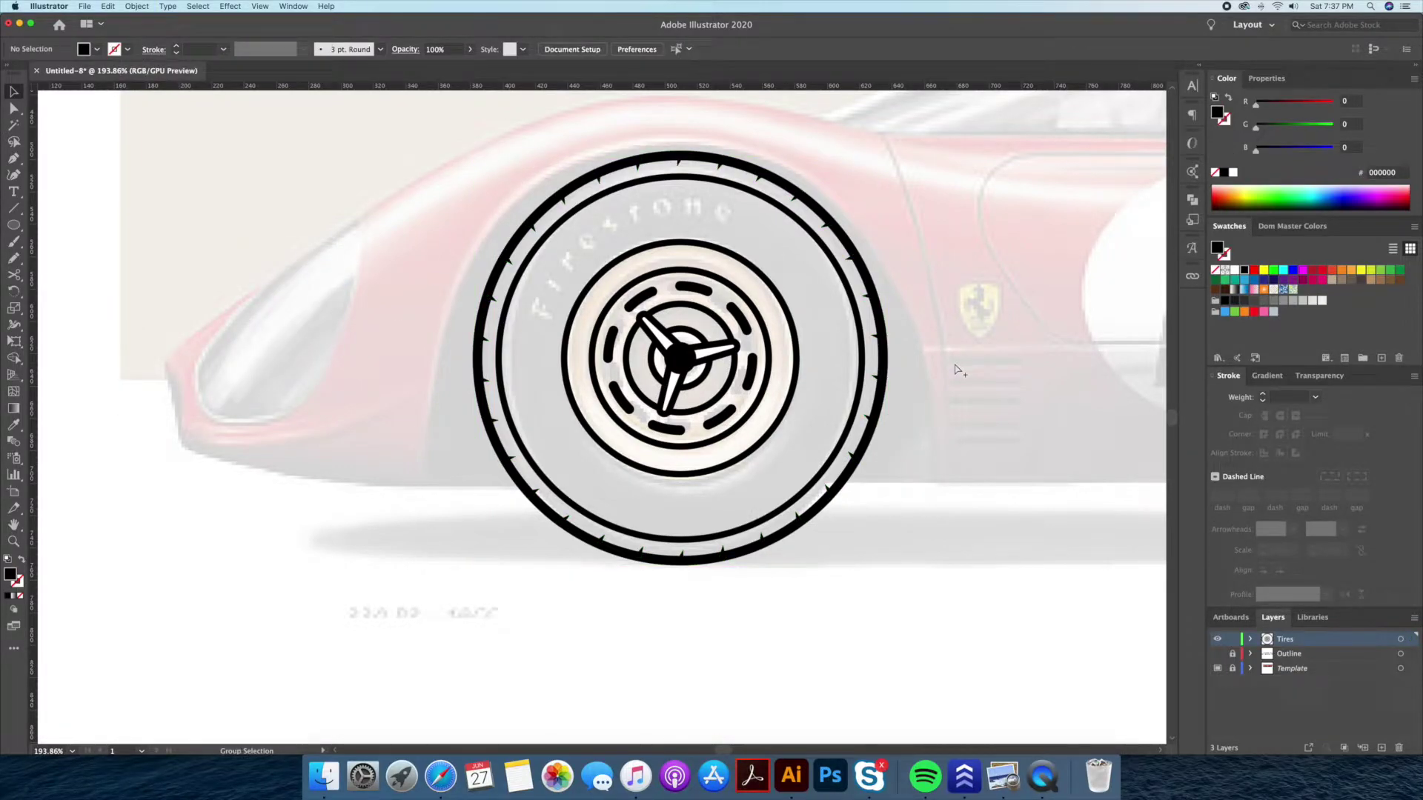
pyautogui.moveTo(973, 358); pyautogui.dragTo(841, 403)
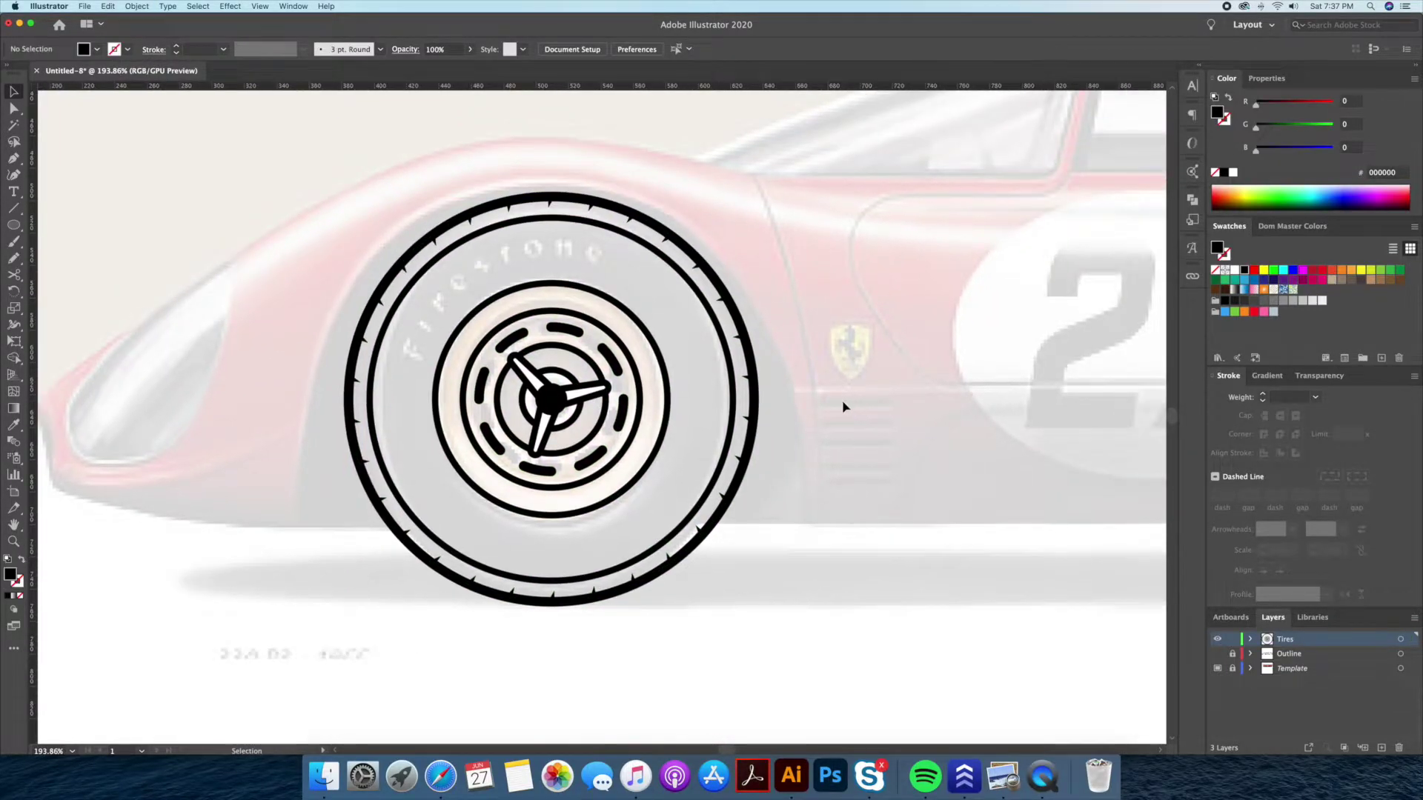
# - Fill the outer tire ellipse dark grey 4D4D4D and send it behind the inner rings
pyautogui.click(740, 320)
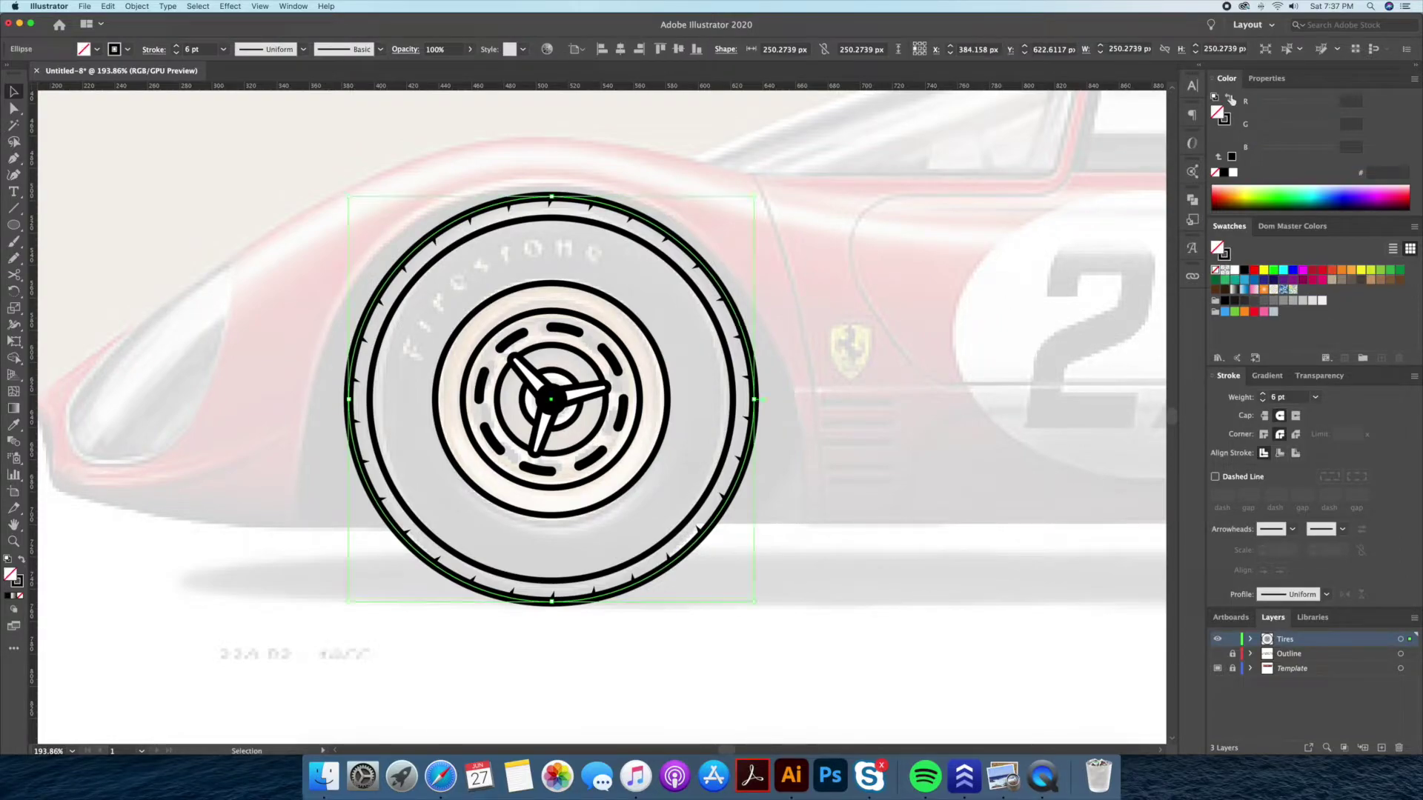
pyautogui.hotkey('shift', 'x')
pyautogui.click(1251, 302)
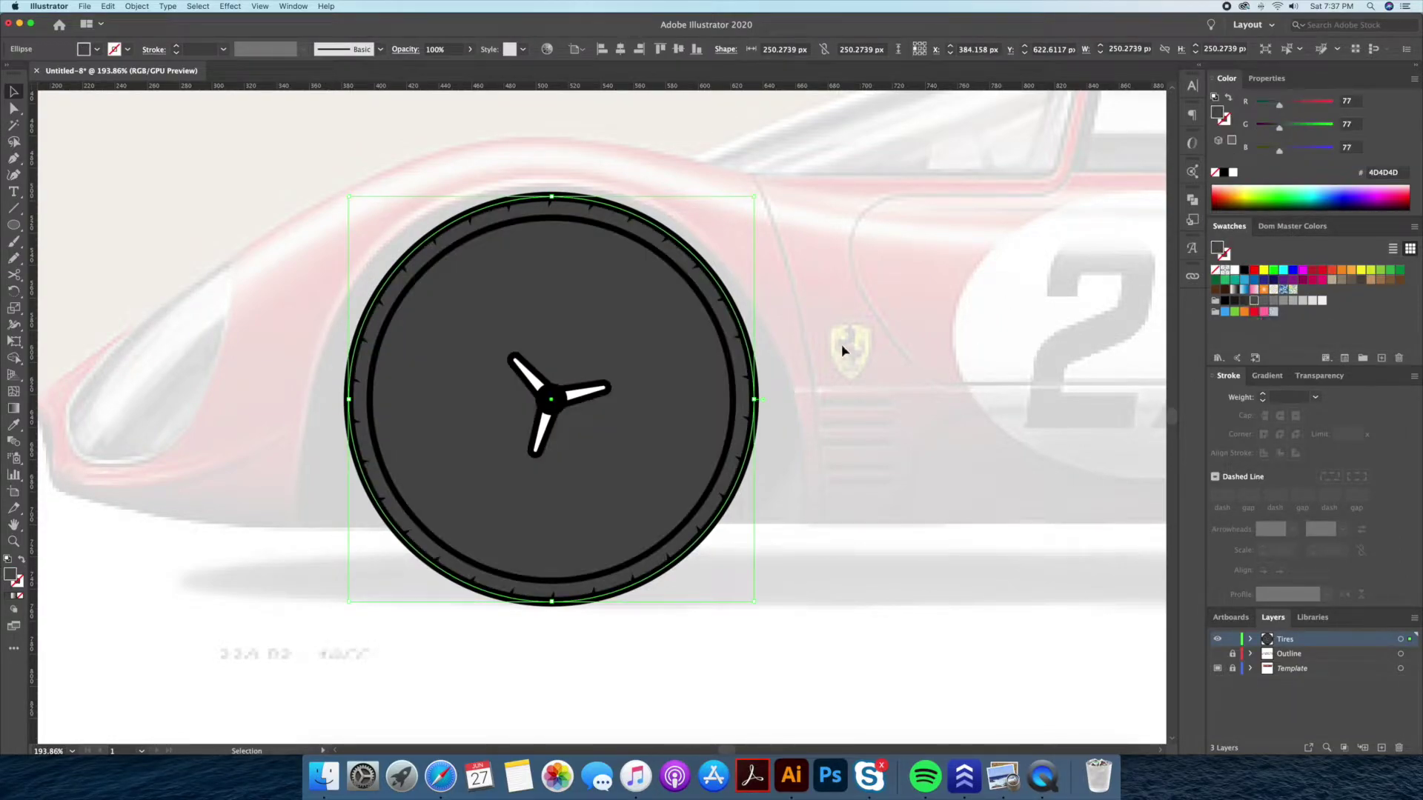
pyautogui.press('super+shift+bracketleft')
pyautogui.press('super+shift+a')
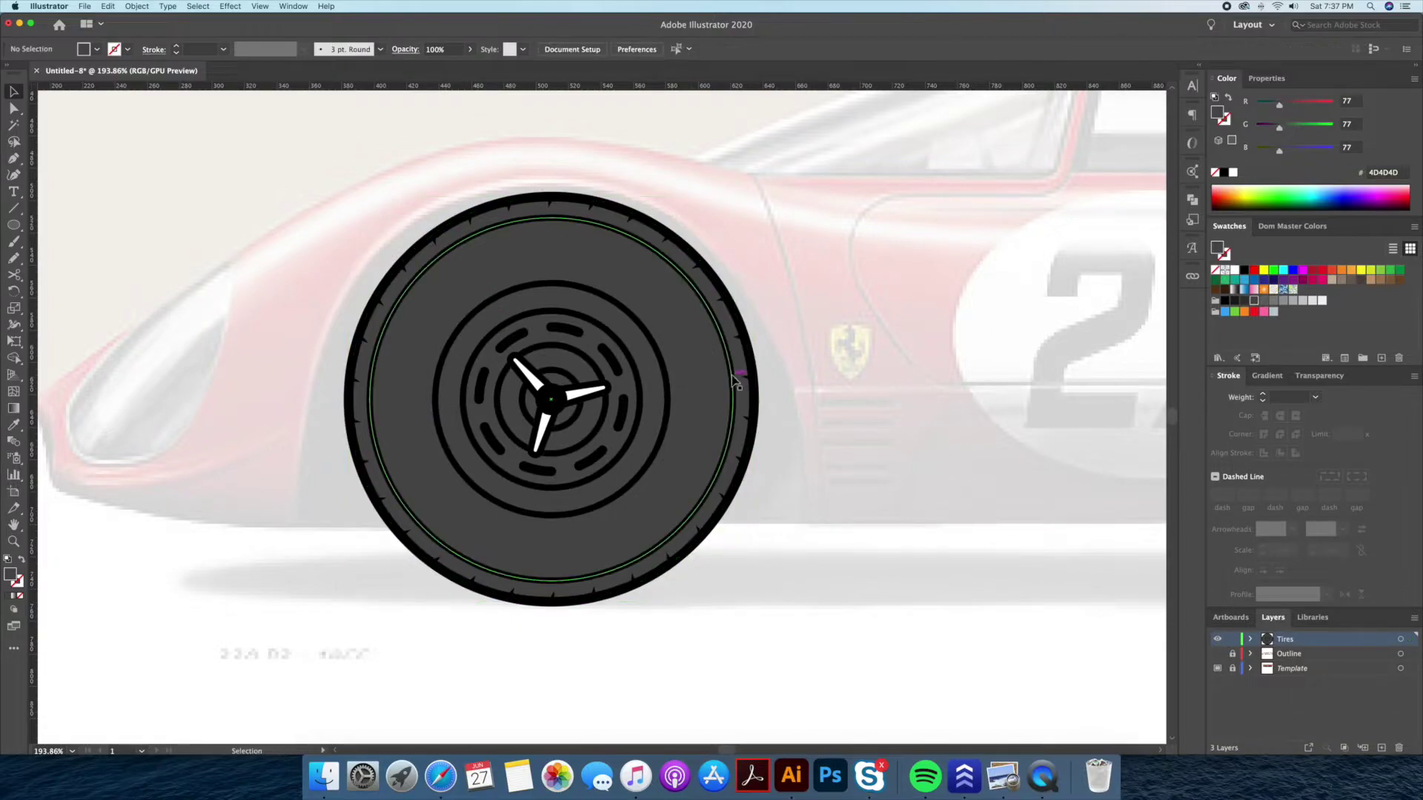
# - Colour the tire's thin inner ring orange and thicken the tire edge around it
pyautogui.click(735, 382)
pyautogui.click(1293, 226)
pyautogui.click(1286, 323)
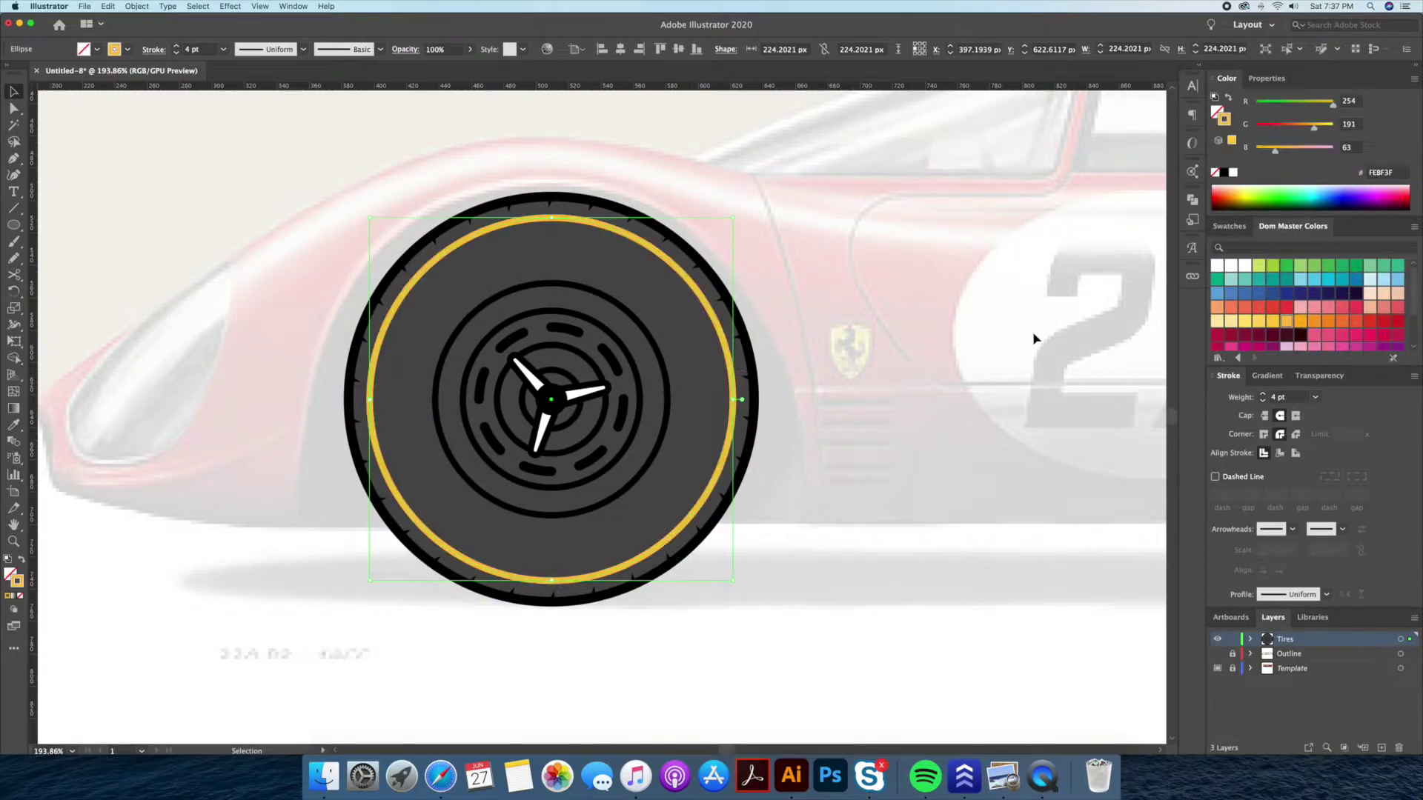
pyautogui.click(734, 371)
pyautogui.click(948, 384)
# - Swap the inner rim disc's fill and stroke so it becomes solid black
pyautogui.press('z')
pyautogui.moveTo(895, 241); pyautogui.dragTo(926, 267)
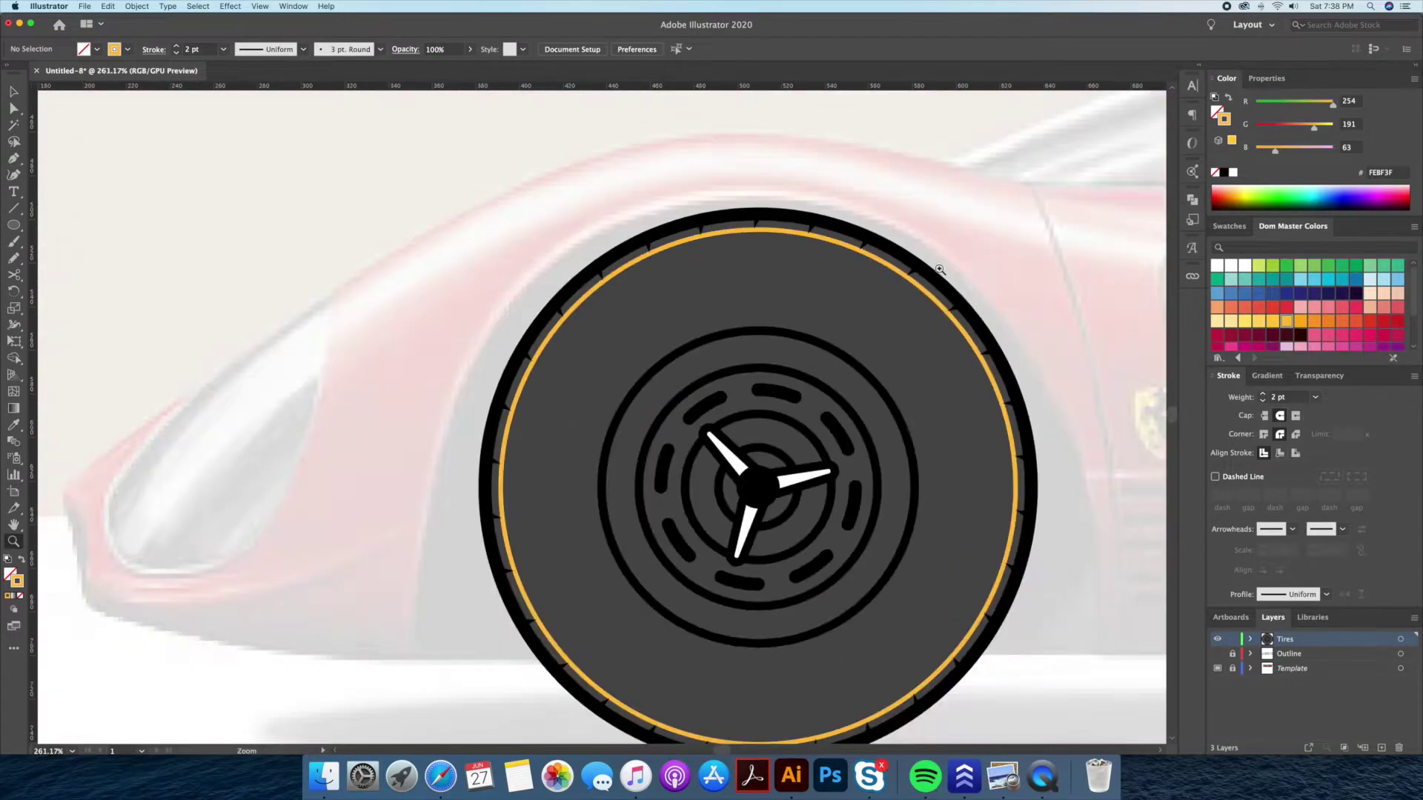
pyautogui.scroll(-3, 926, 267)
pyautogui.scroll(2, 723, 433)
pyautogui.press('v')
pyautogui.click(723, 433)
pyautogui.press('v')
pyautogui.hotkey('shift', 'x')
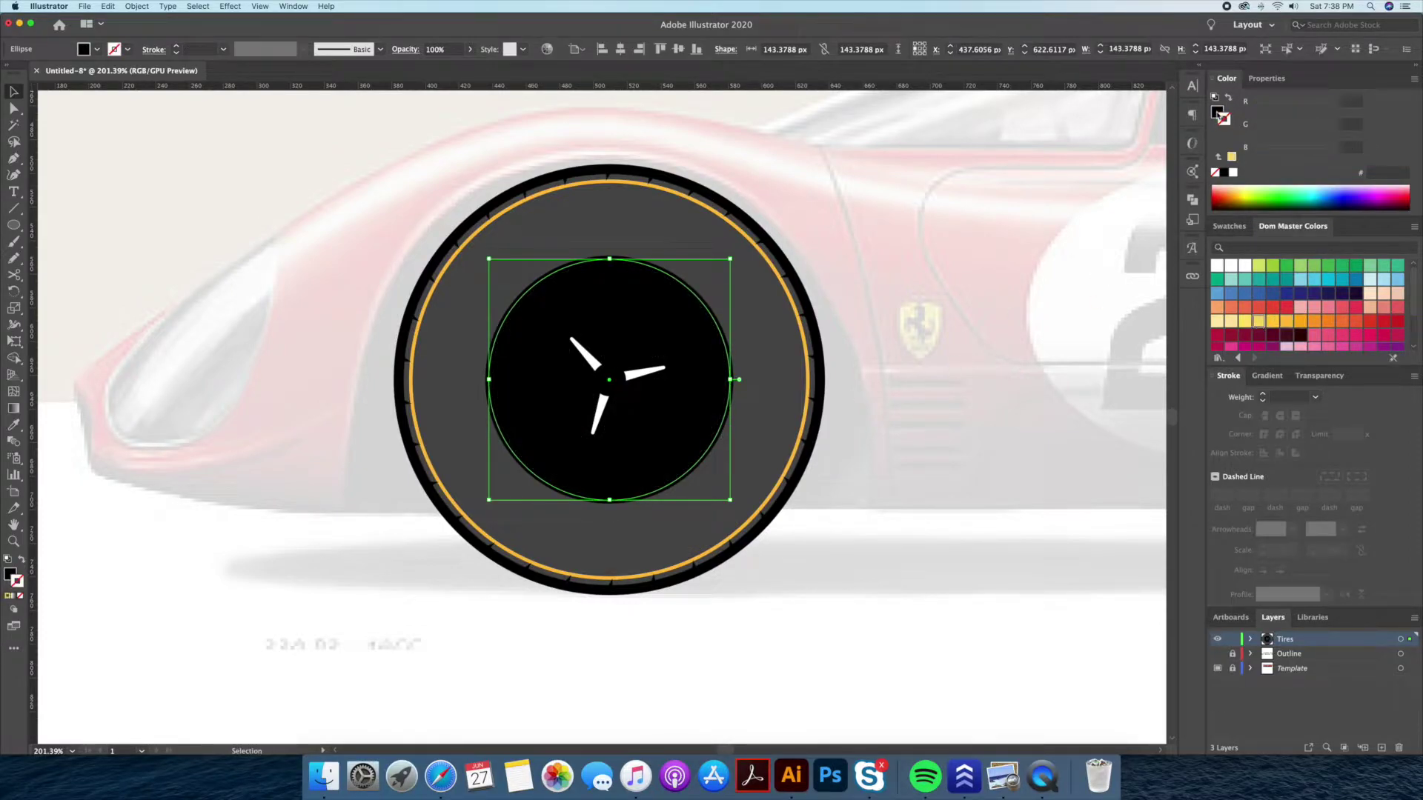
# - Fill the rim disc yellow FFCA3E
pyautogui.click(1271, 320)
pyautogui.click(1016, 317)
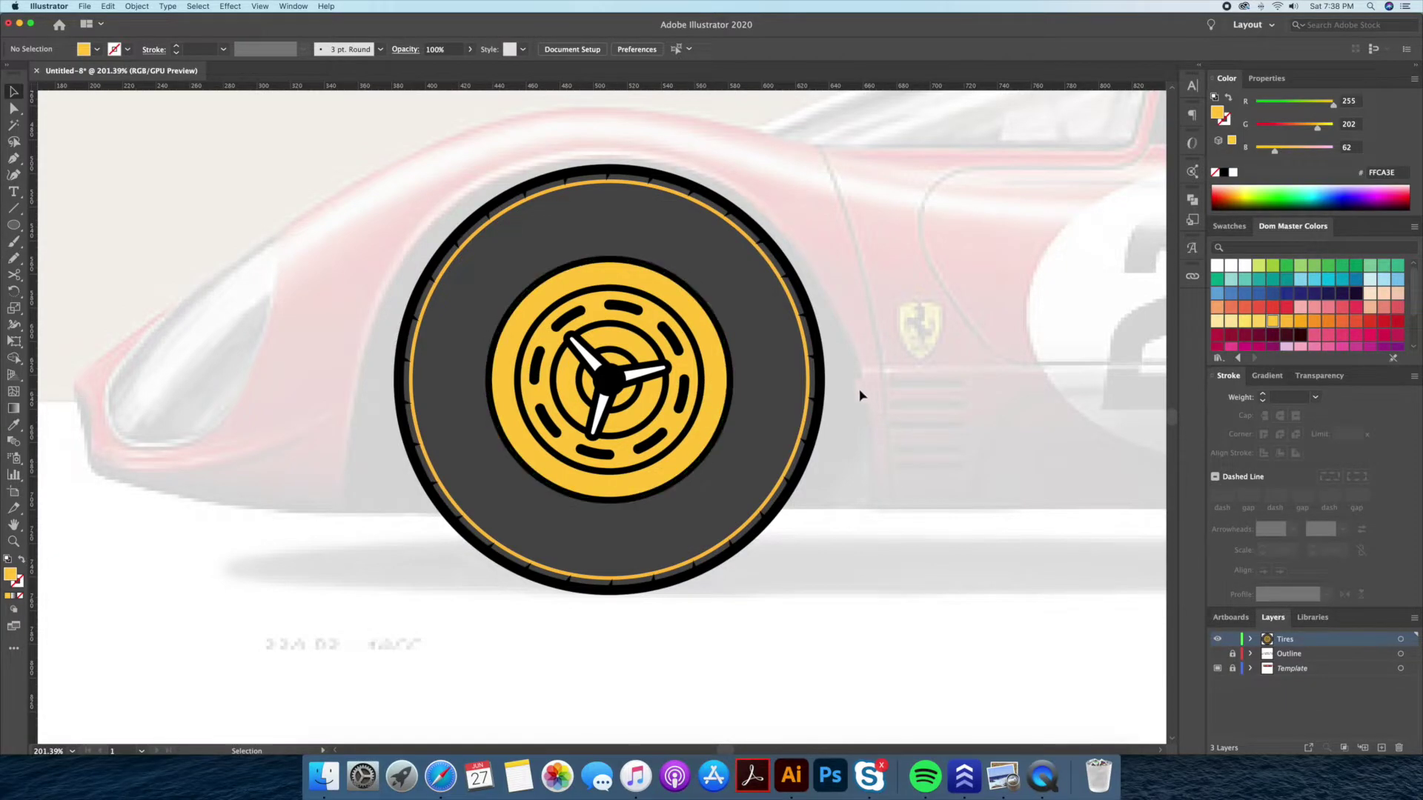
pyautogui.press('z')
pyautogui.moveTo(613, 374); pyautogui.dragTo(661, 366)
# - Give the small centre hub circle a light grey CCCCCC fill with no outline
pyautogui.click(606, 387)
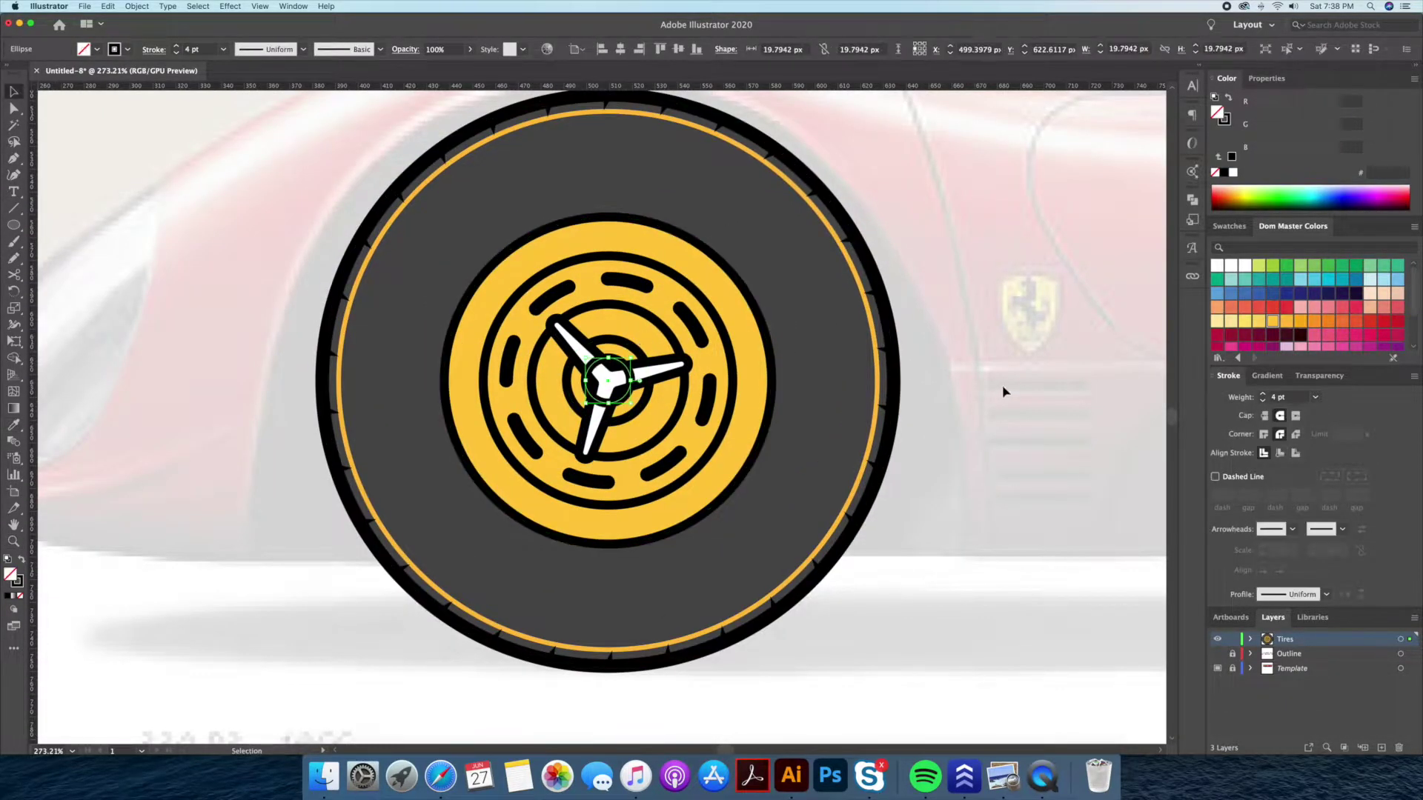
pyautogui.click(1228, 99)
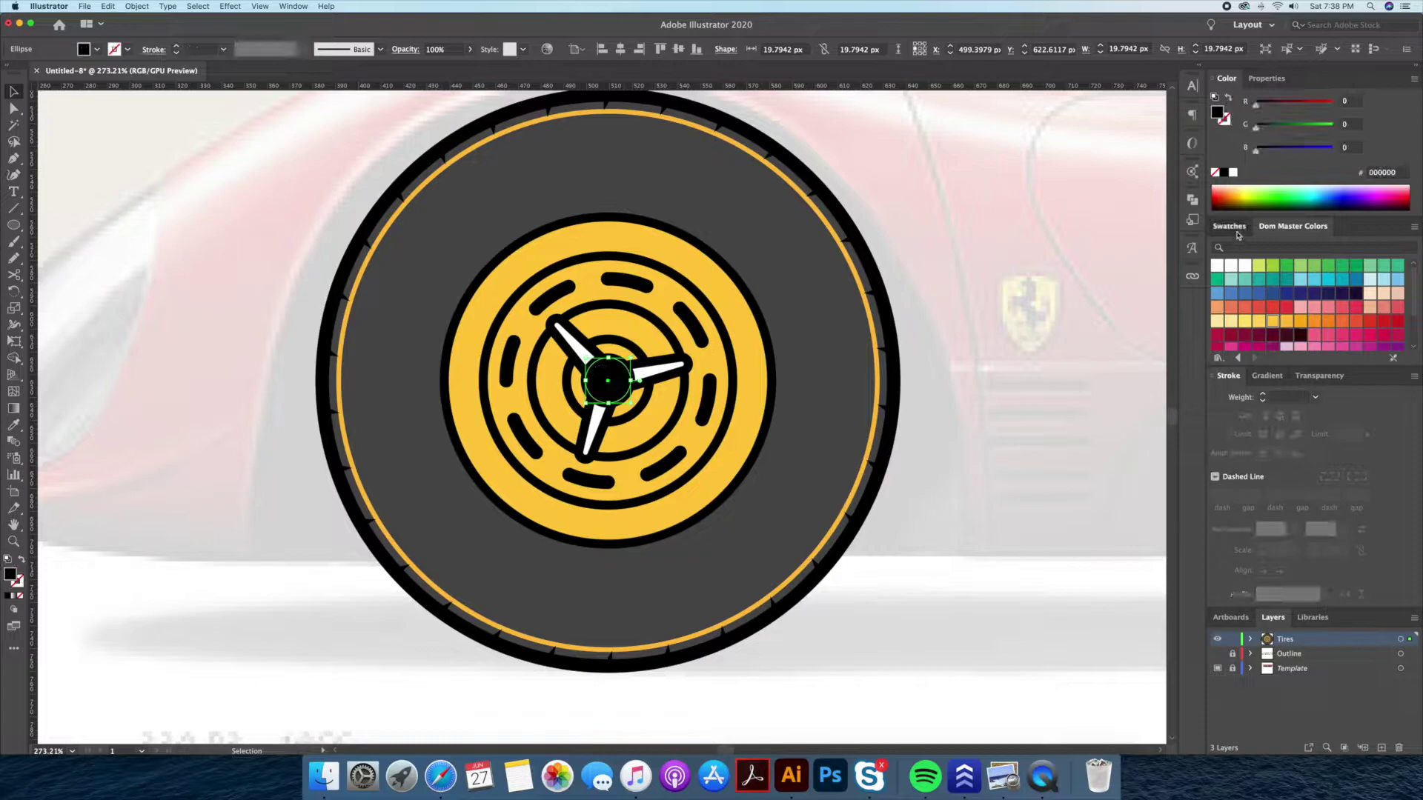
pyautogui.click(1229, 226)
pyautogui.click(1301, 300)
pyautogui.press('super+shift+a')
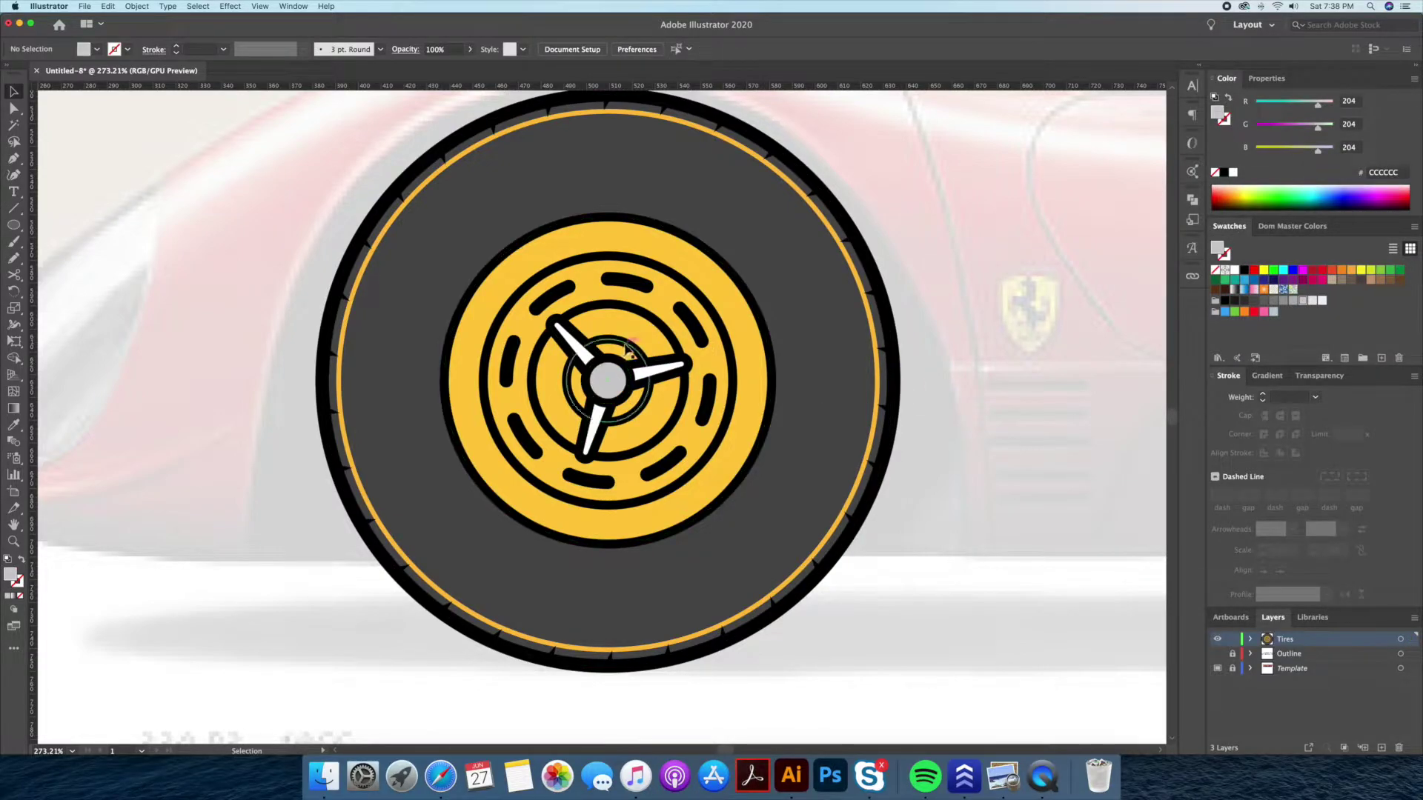
# - Fill the ring around the hub light grey F2F2F2 with no outline
pyautogui.click(628, 353)
pyautogui.click(1228, 100)
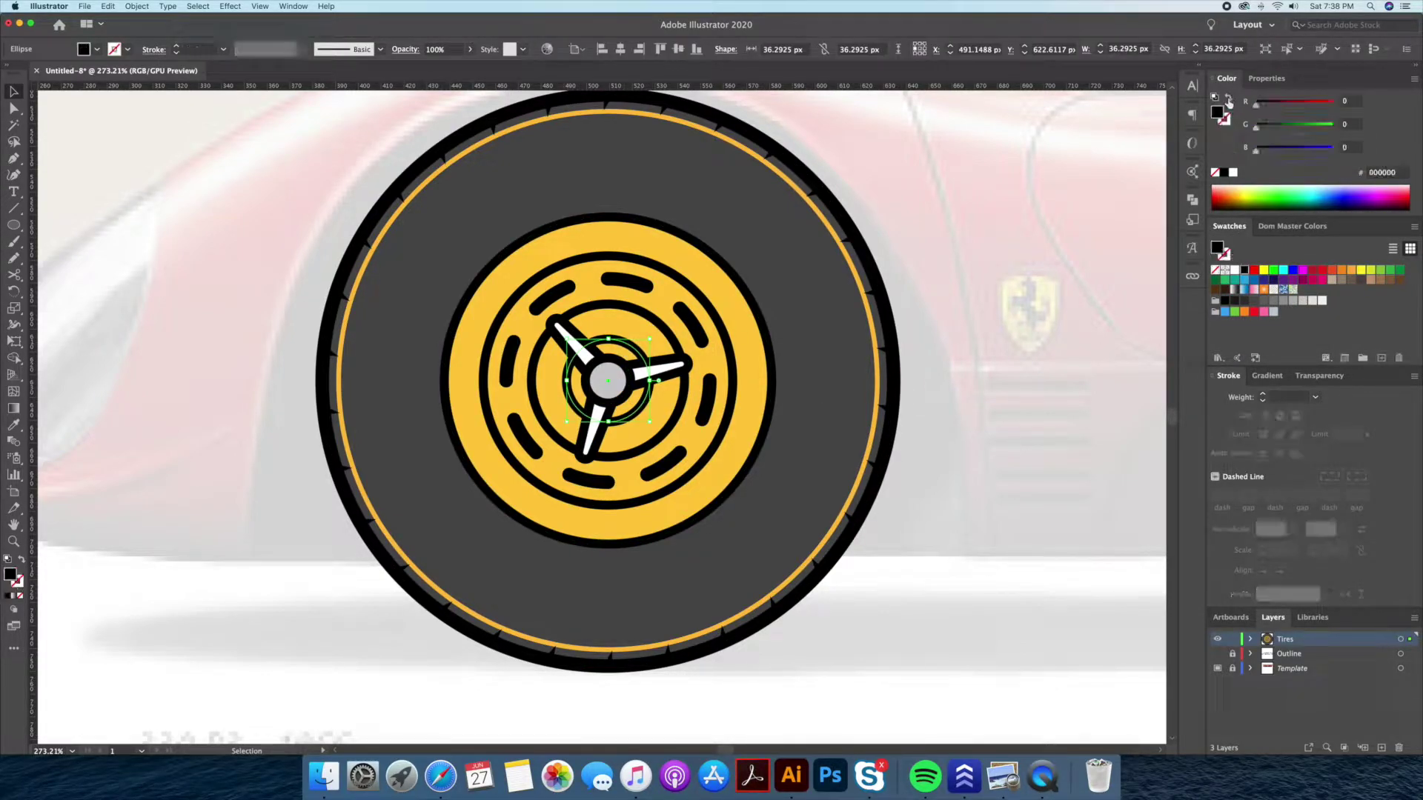
pyautogui.click(1322, 300)
pyautogui.press('super+shift+a')
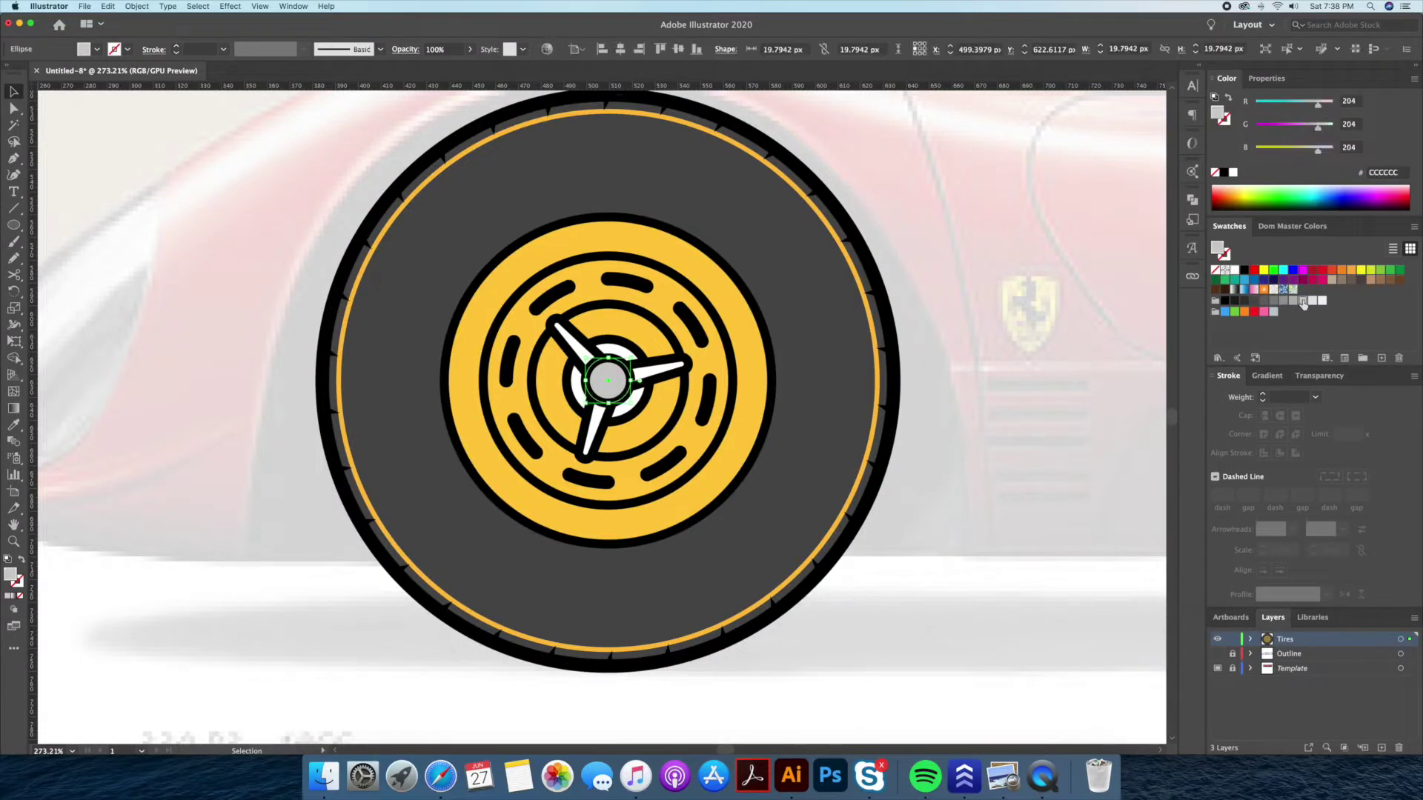
# - Recolour the white spokes light grey E6E6E6
pyautogui.scroll(-2, 689, 347)
pyautogui.hscroll(-2, 689, 347)
pyautogui.click(689, 347)
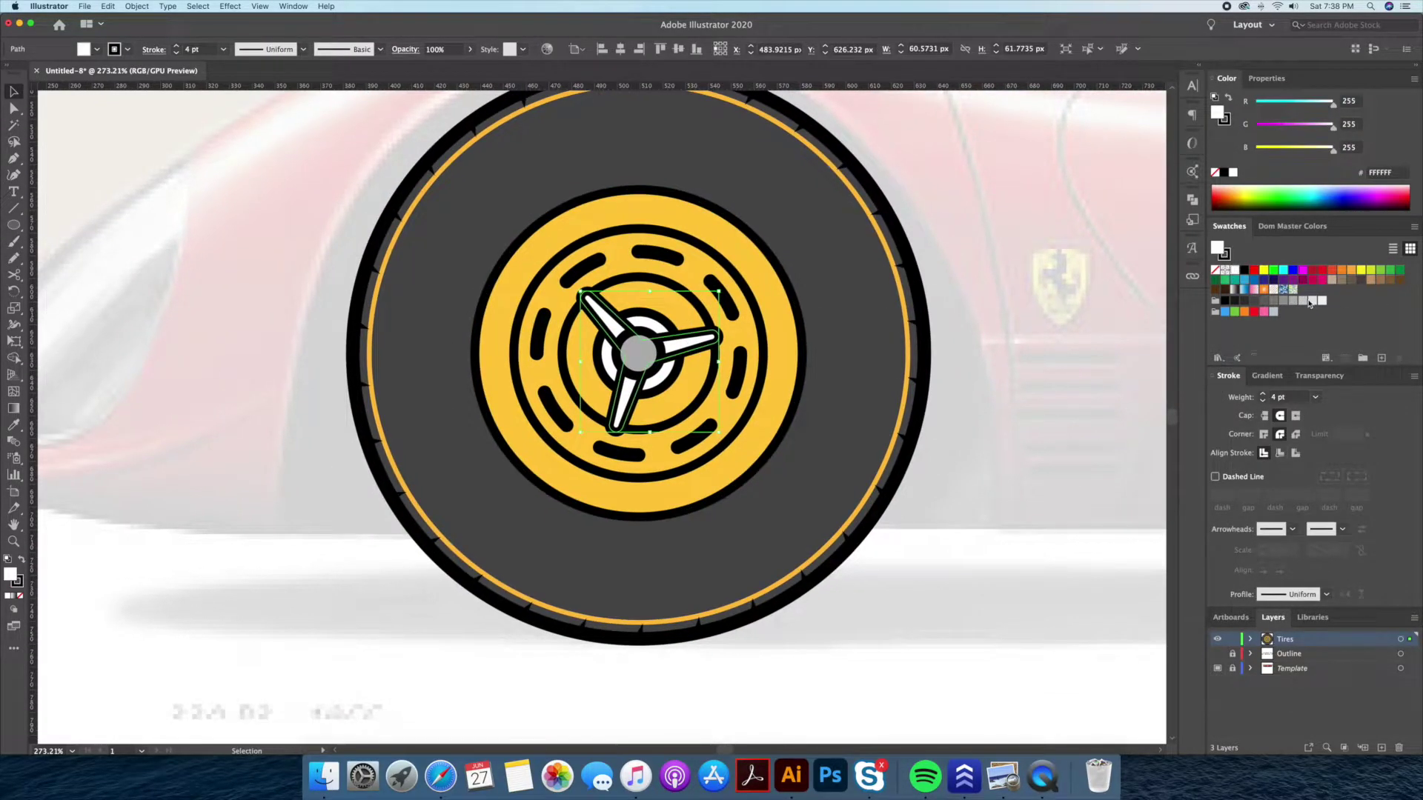
pyautogui.click(1311, 301)
pyautogui.click(1046, 320)
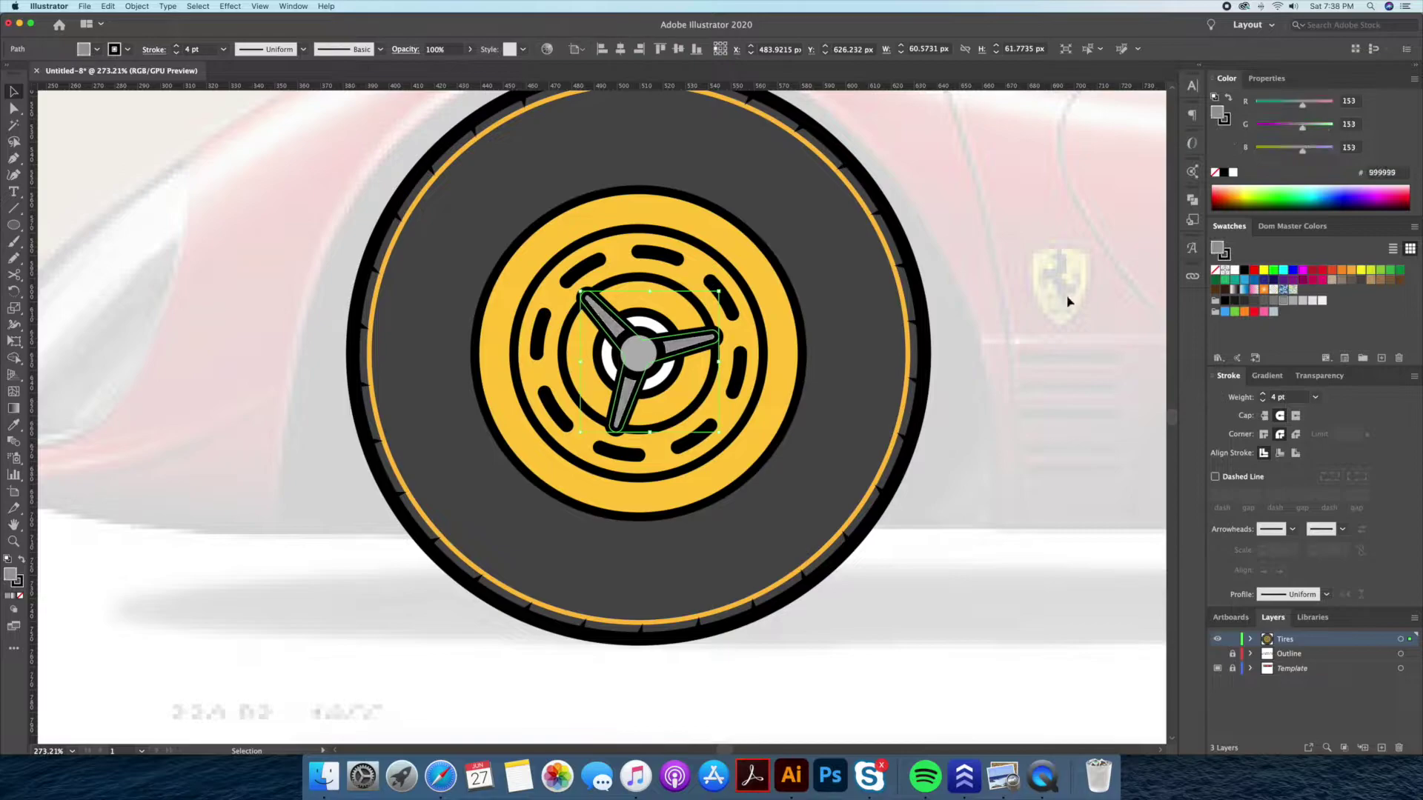
# - Give the circle around the hub the rim's yellow, adjusted to gold E5A30E
pyautogui.scroll(2, 1015, 326)
pyautogui.hscroll(2, 1015, 326)
pyautogui.click(673, 346)
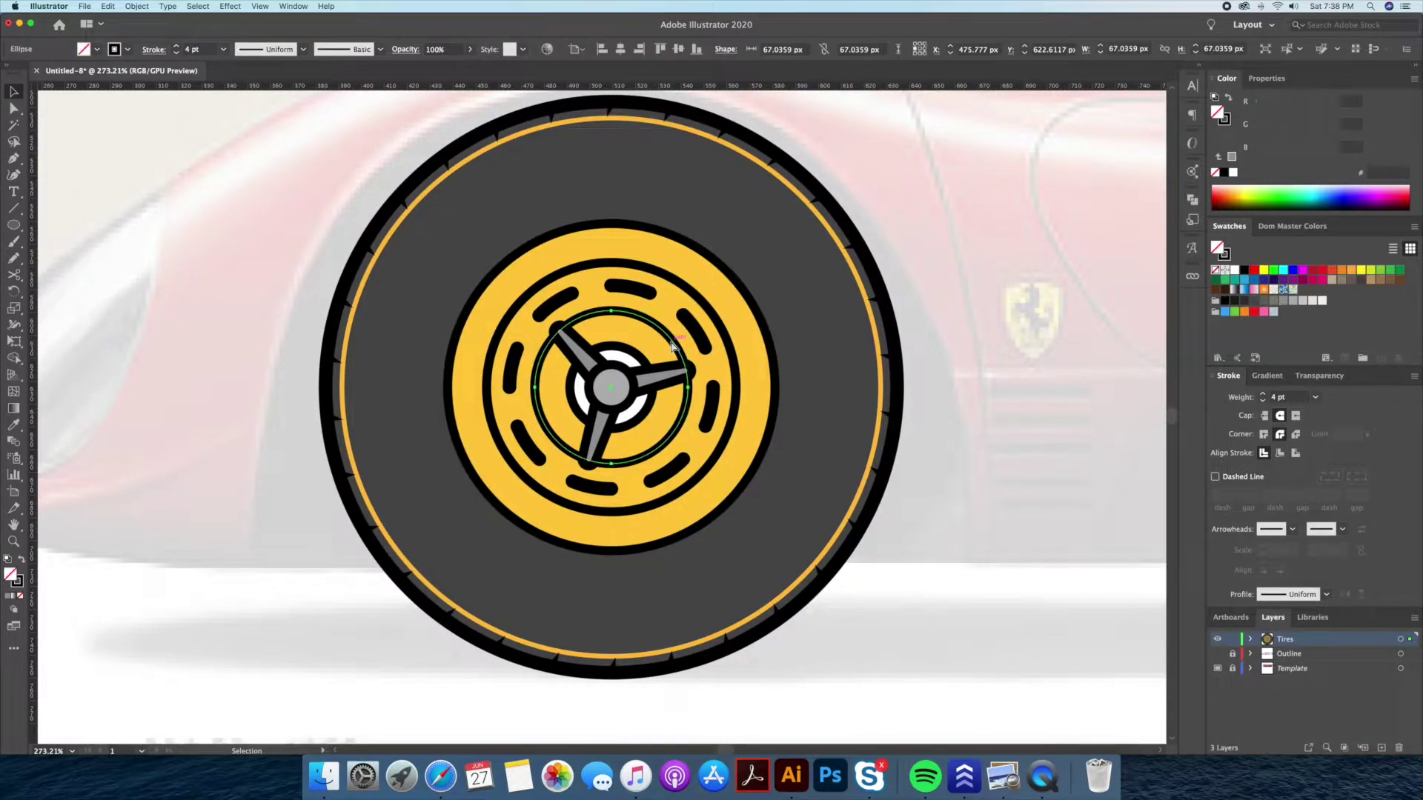
pyautogui.press('i')
pyautogui.click(1292, 226)
pyautogui.click(748, 356)
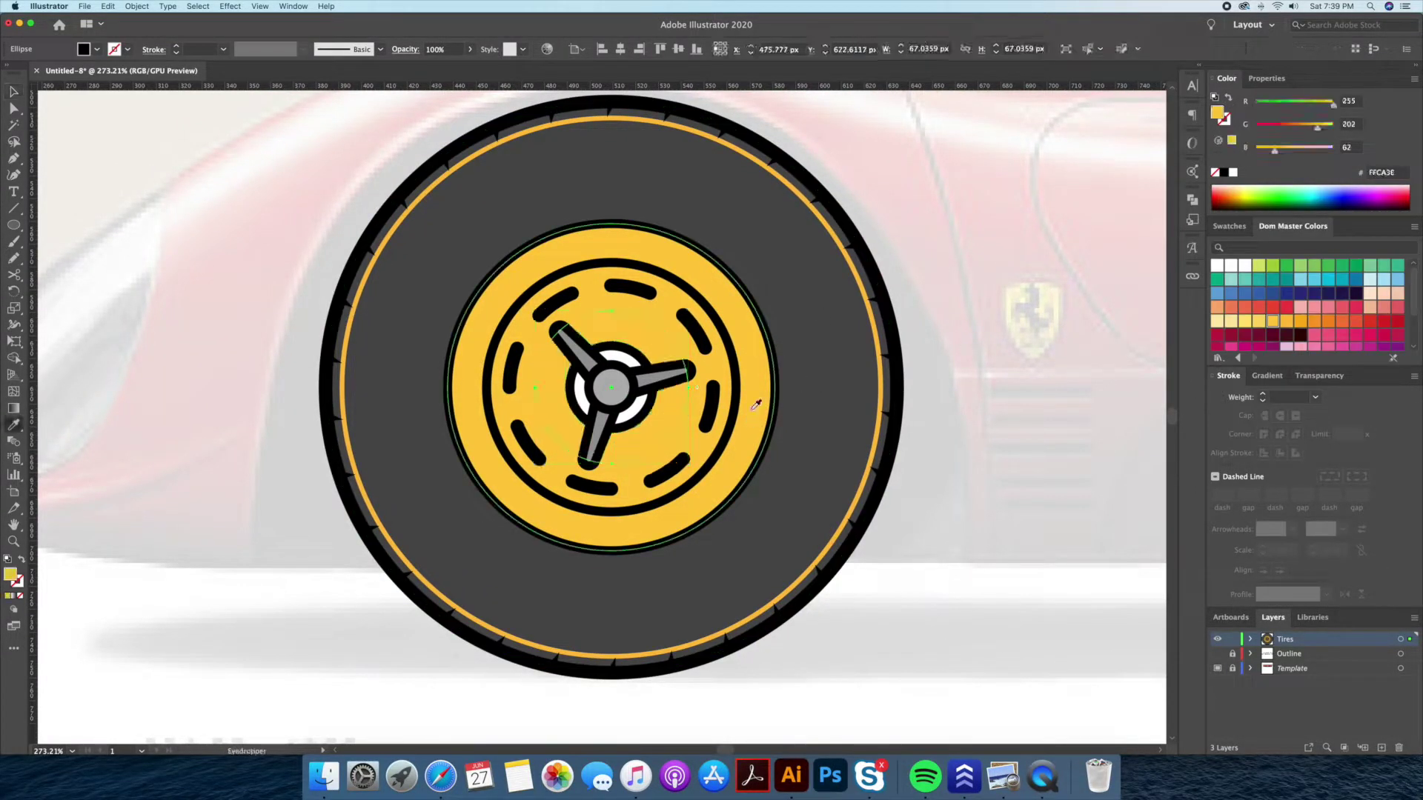
pyautogui.doubleClick(1218, 116)
pyautogui.click(806, 273)
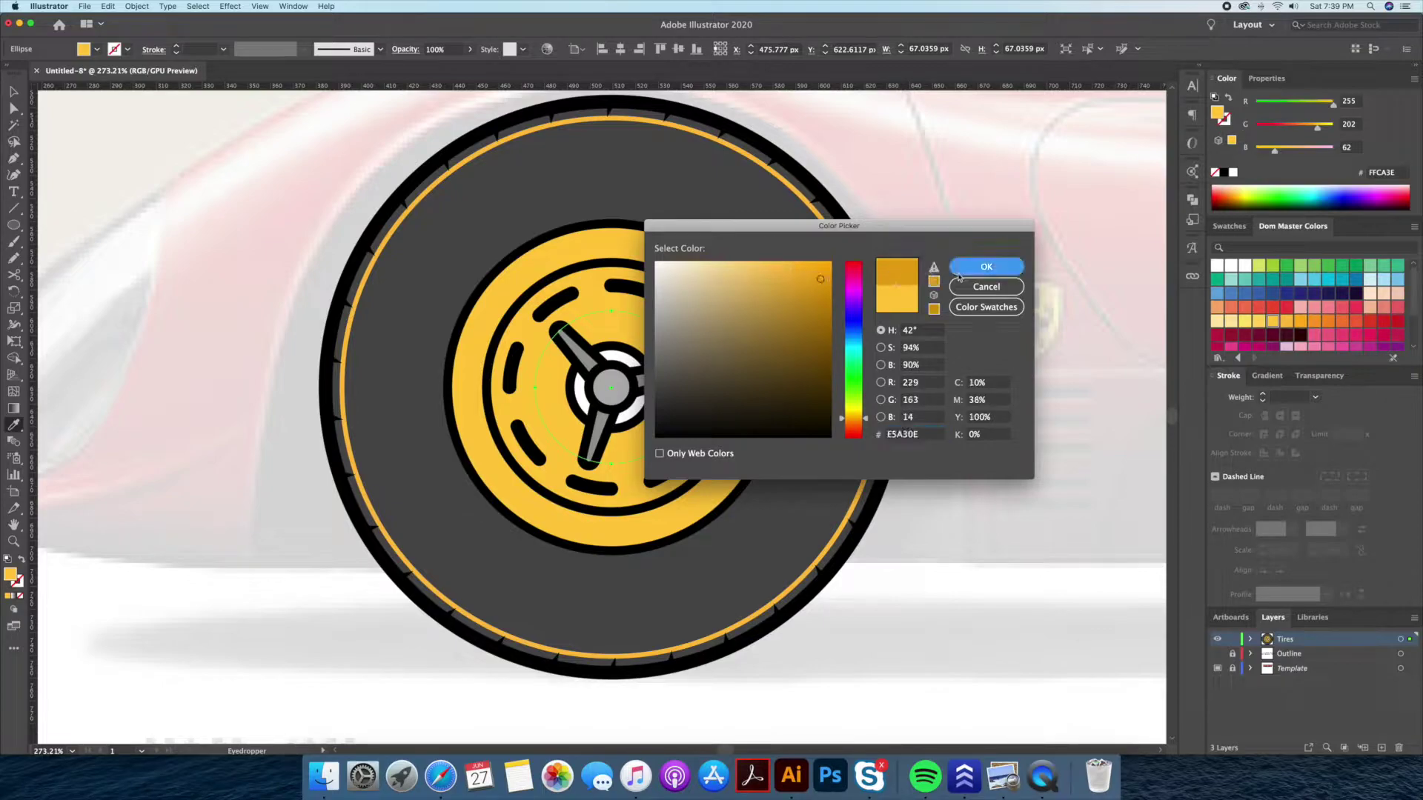
pyautogui.click(959, 272)
pyautogui.press('v')
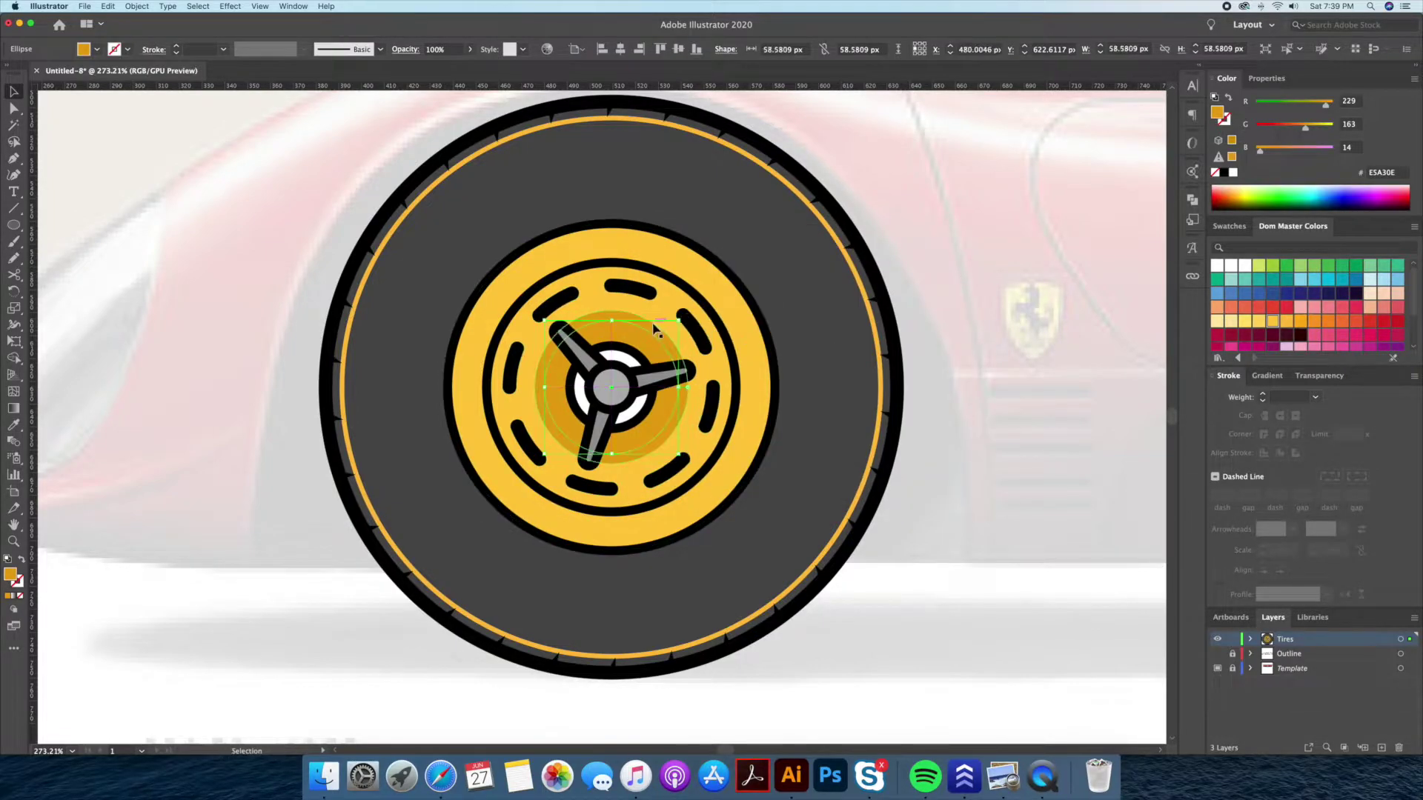
# - Darken that disc's fill to gold CE8900
pyautogui.doubleClick(1219, 116)
pyautogui.click(823, 281)
pyautogui.click(989, 266)
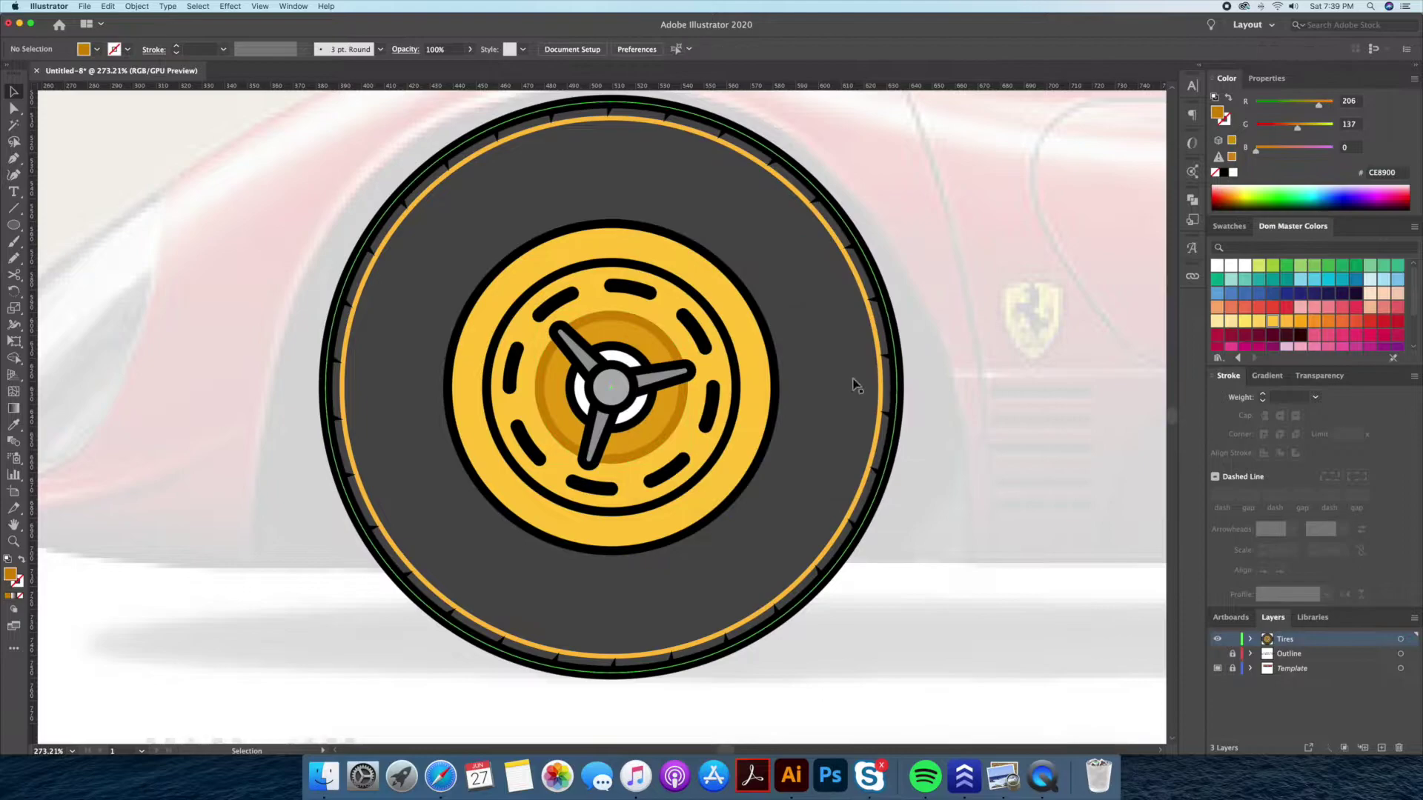
pyautogui.press('super+shift+a')
# - Nudge the grey hub cap slightly up and left to centre it
pyautogui.hscroll(-1, 683, 380)
pyautogui.press('super+equal')
pyautogui.click(725, 333)
pyautogui.press('super+shift+a')
pyautogui.scroll(-5, 952, 333)
pyautogui.scroll(1, 882, 555)
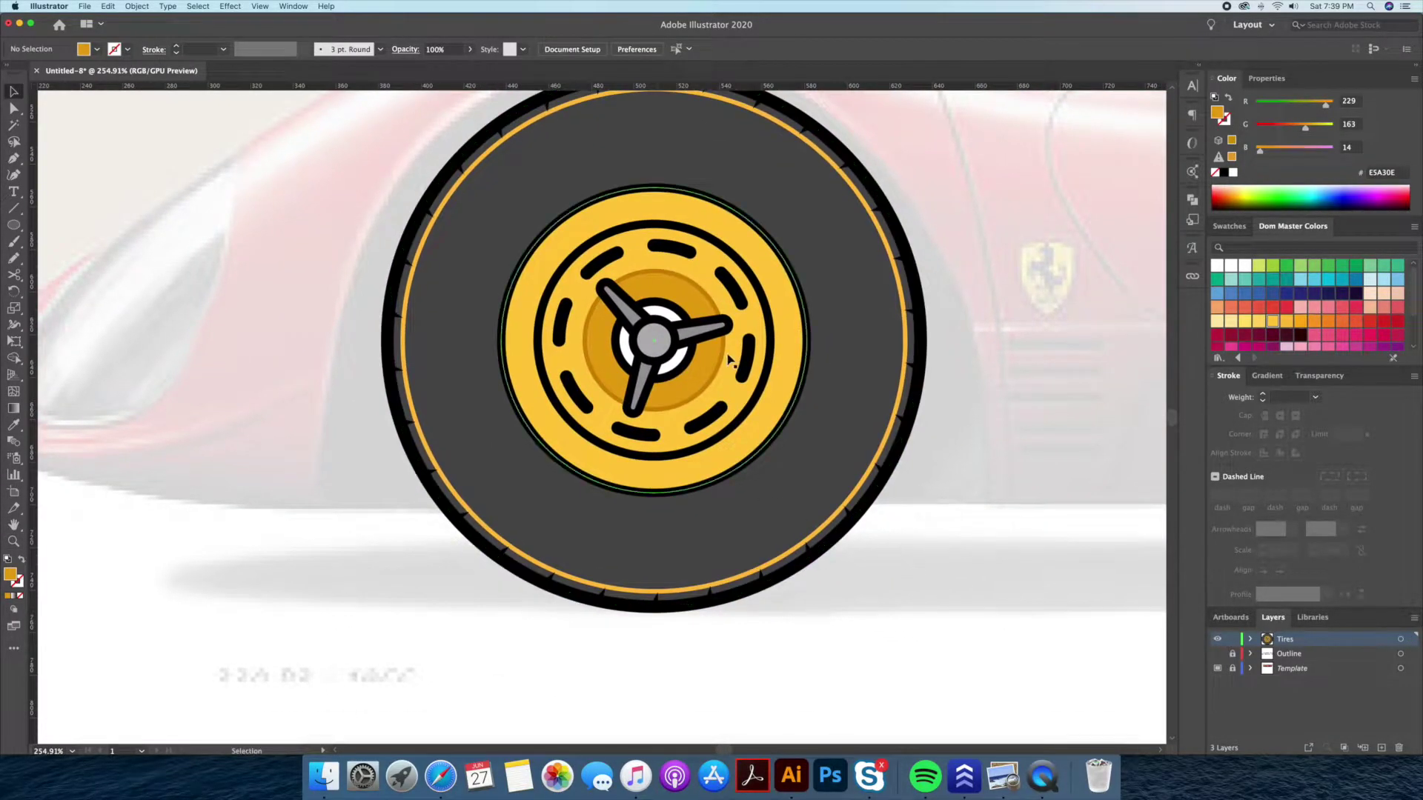
pyautogui.scroll(5, 658, 328)
pyautogui.moveTo(706, 403); pyautogui.dragTo(677, 381)
pyautogui.press('super+minus')
pyautogui.press('super+minus')
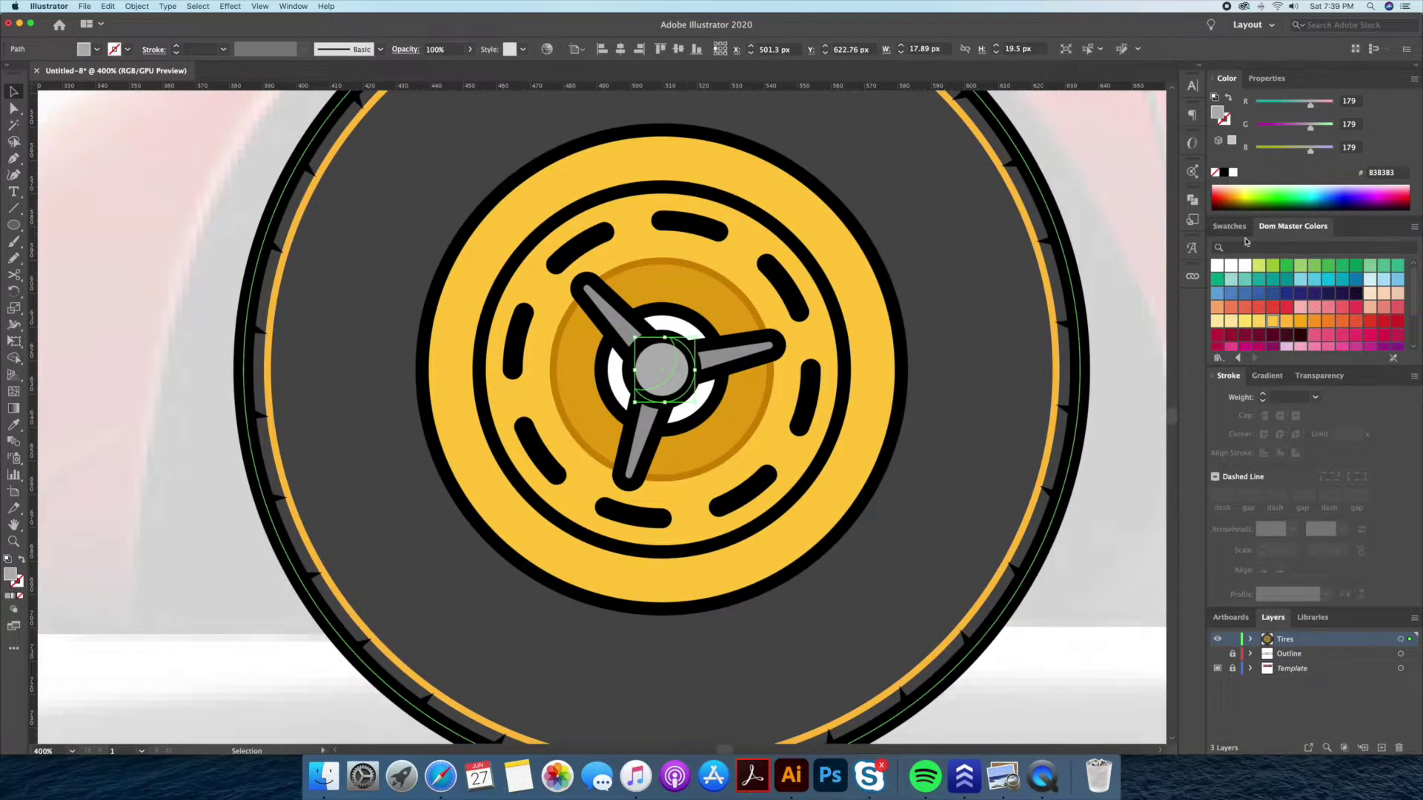
# - Fill the hub cap mid-grey 999999
pyautogui.click(1230, 226)
pyautogui.click(1282, 300)
pyautogui.press('super+shift+a')
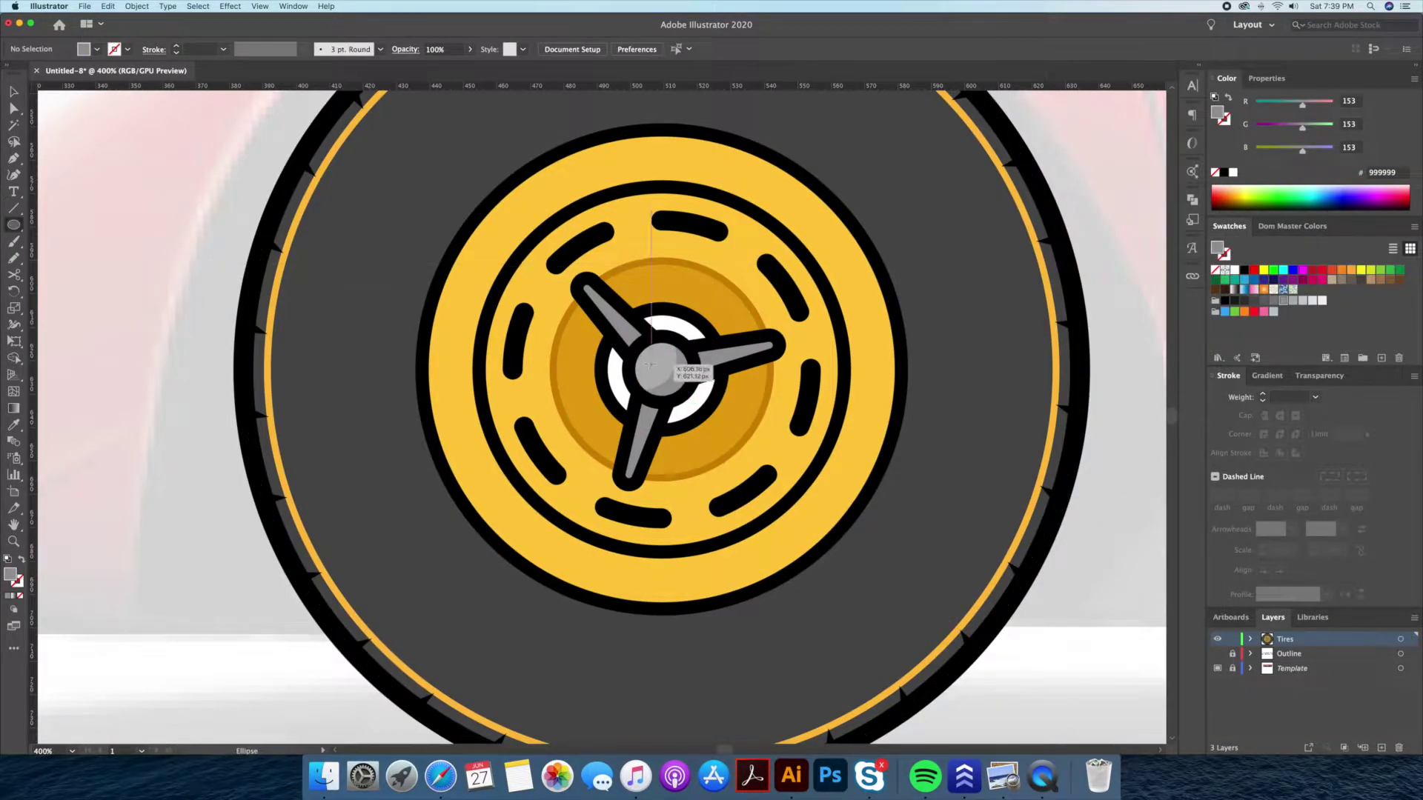
pyautogui.moveTo(655, 366); pyautogui.dragTo(655, 367)
pyautogui.press('super+z')
pyautogui.press('super+0')
# - Enlarge the disc behind the spokes slightly and darken it to AF7000
pyautogui.press('v')
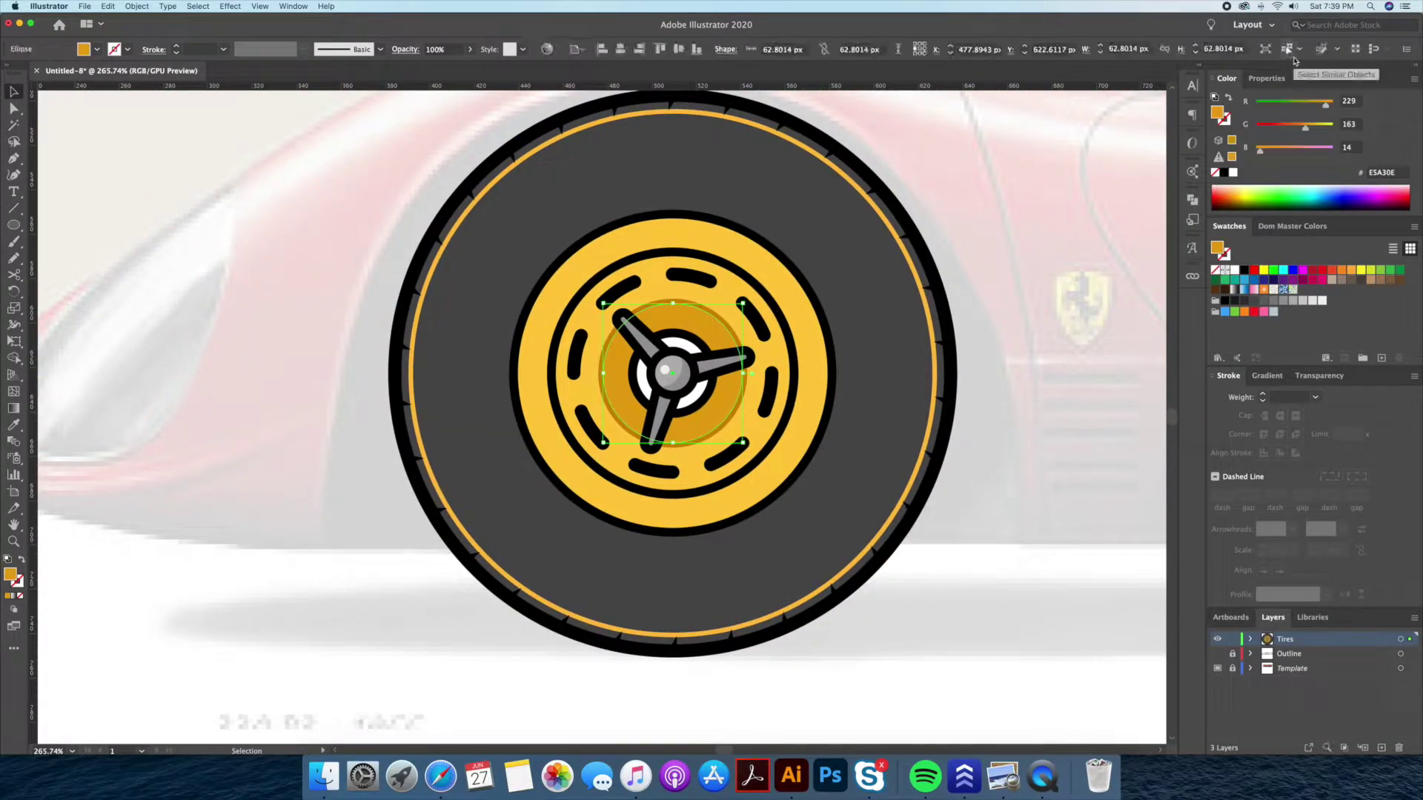
pyautogui.moveTo(730, 334); pyautogui.dragTo(736, 319)
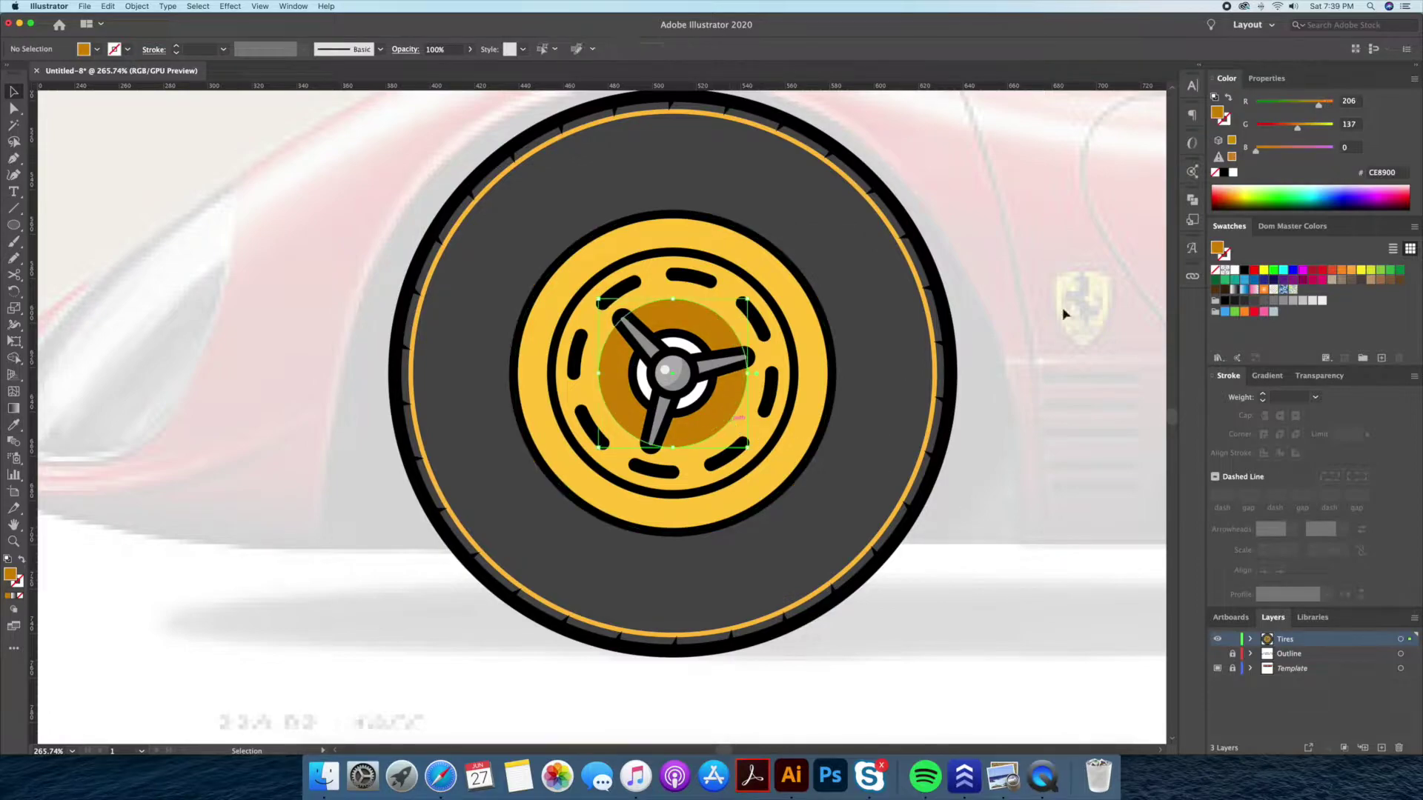
pyautogui.moveTo(831, 298); pyautogui.dragTo(837, 314)
pyautogui.press('Return')
pyautogui.press('super+shift+a')
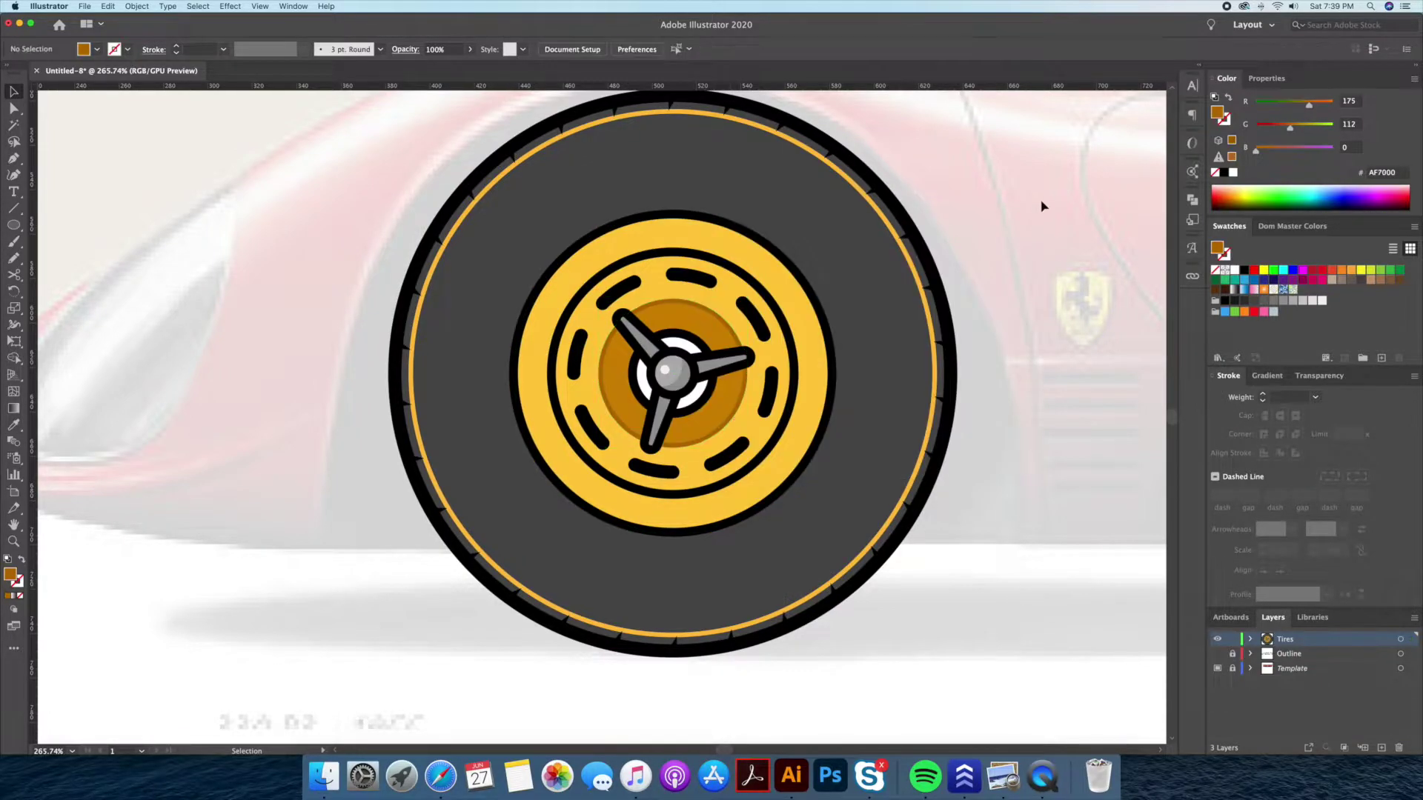
# - Shrink the black ring around the dashes slightly, then copy and paste it in place
pyautogui.click(778, 272)
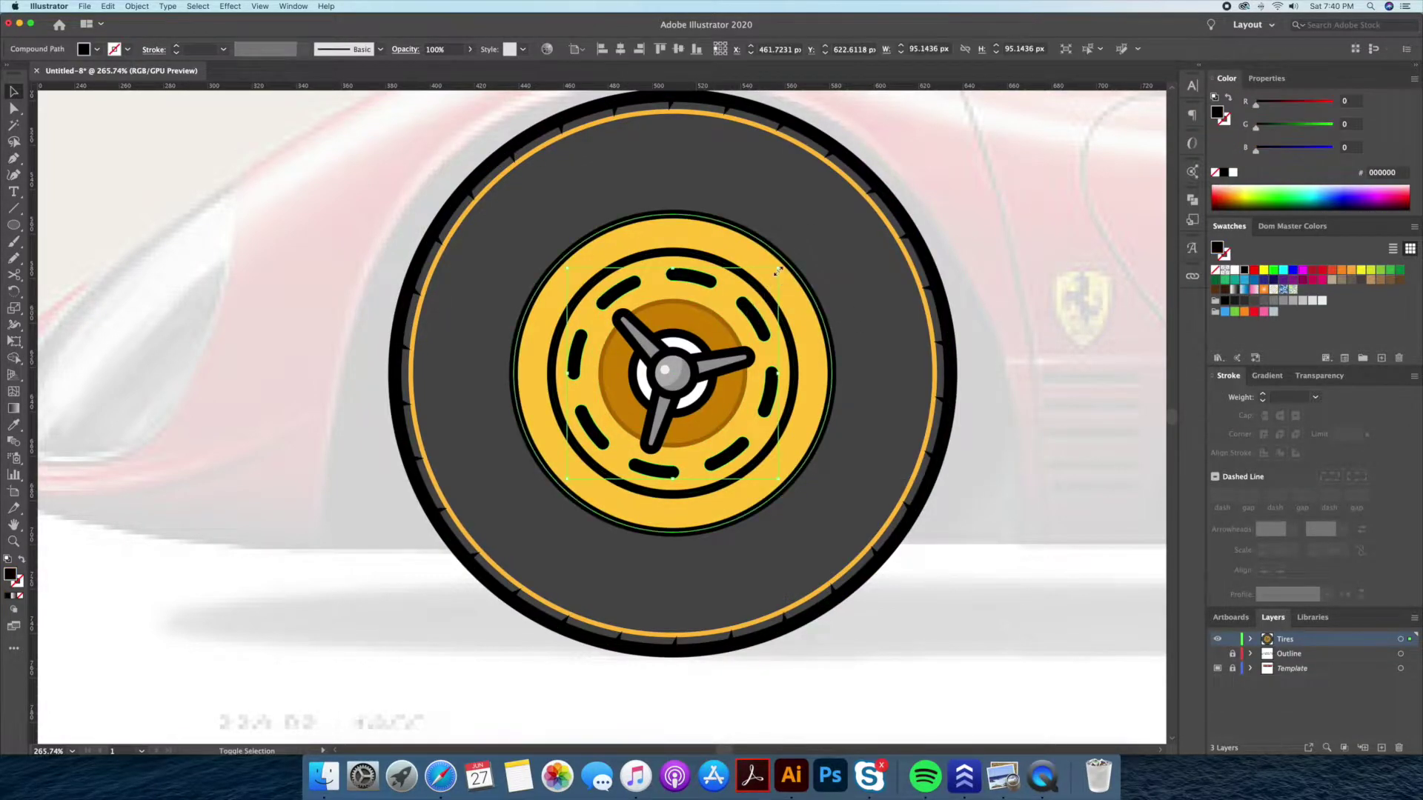
pyautogui.click(763, 474)
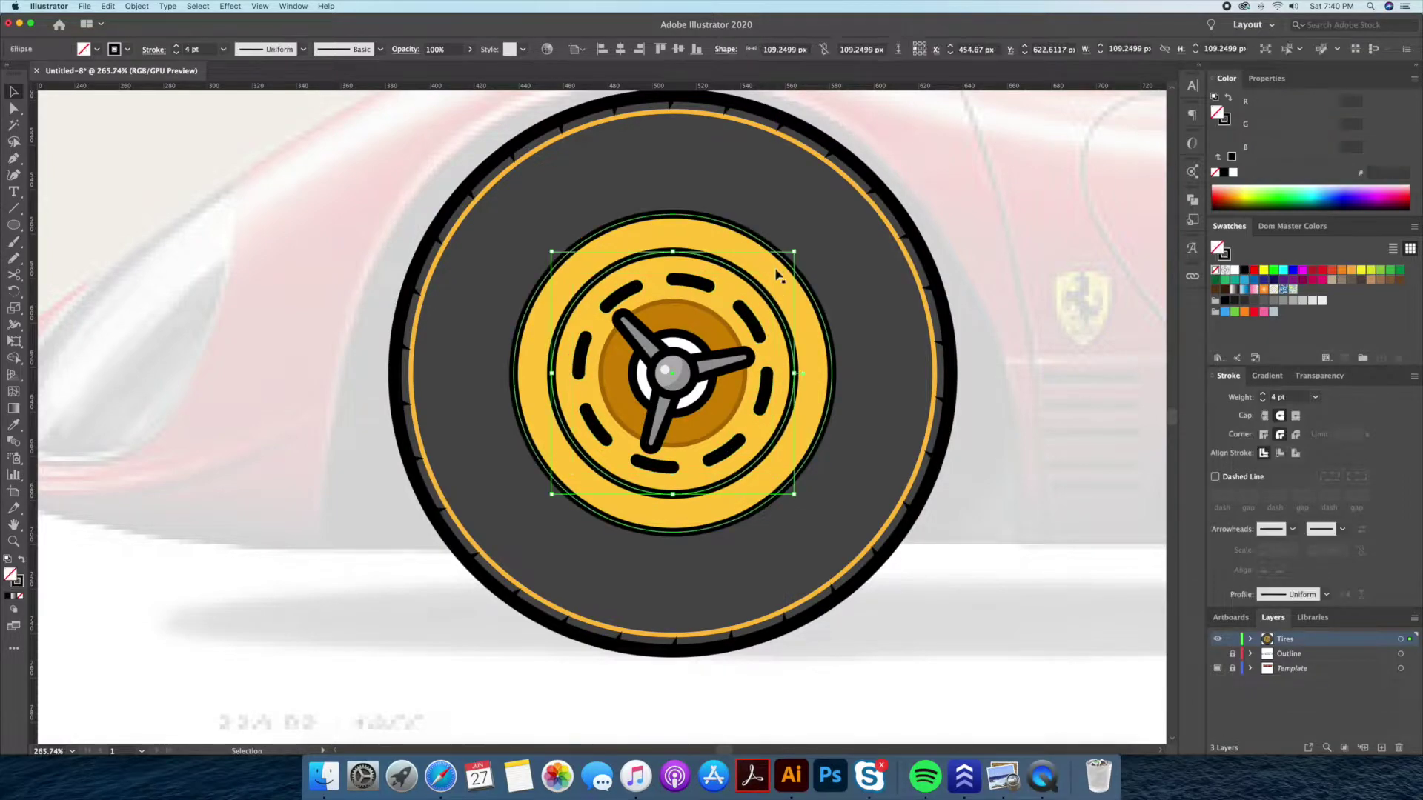
pyautogui.moveTo(794, 252)
pyautogui.mouseDown()
pyautogui.moveTo(799, 264)
pyautogui.moveTo(806, 239)
pyautogui.mouseUp()
pyautogui.hotkey('ctrl', 'c')
pyautogui.hotkey('ctrl', 'f')
# - Fill the ring copy yellow FFCA3E with no outline and send it behind the dashes
pyautogui.click(790, 423)
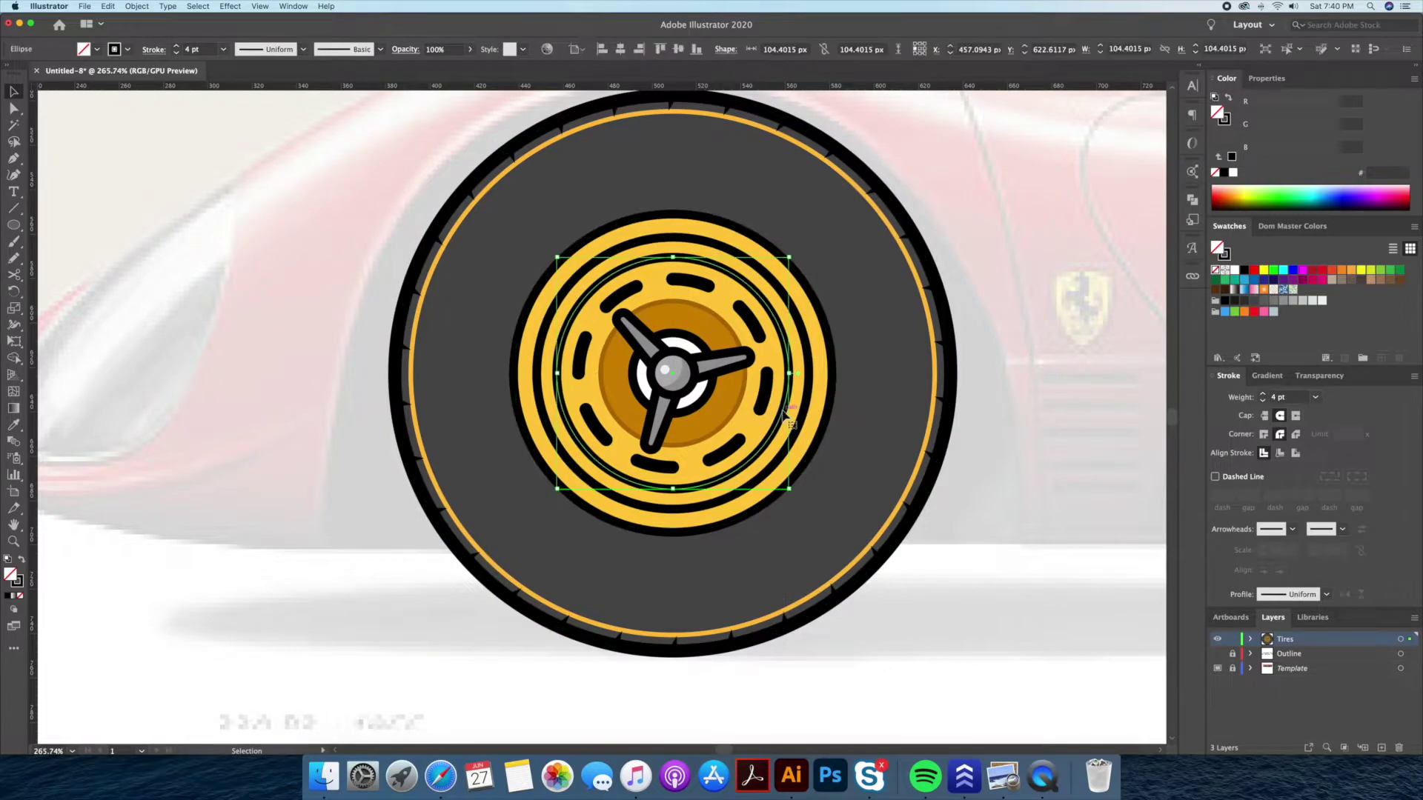
pyautogui.press('i')
pyautogui.click(823, 401)
pyautogui.hotkey('ctrl', '[')
pyautogui.hotkey('ctrl', '[')
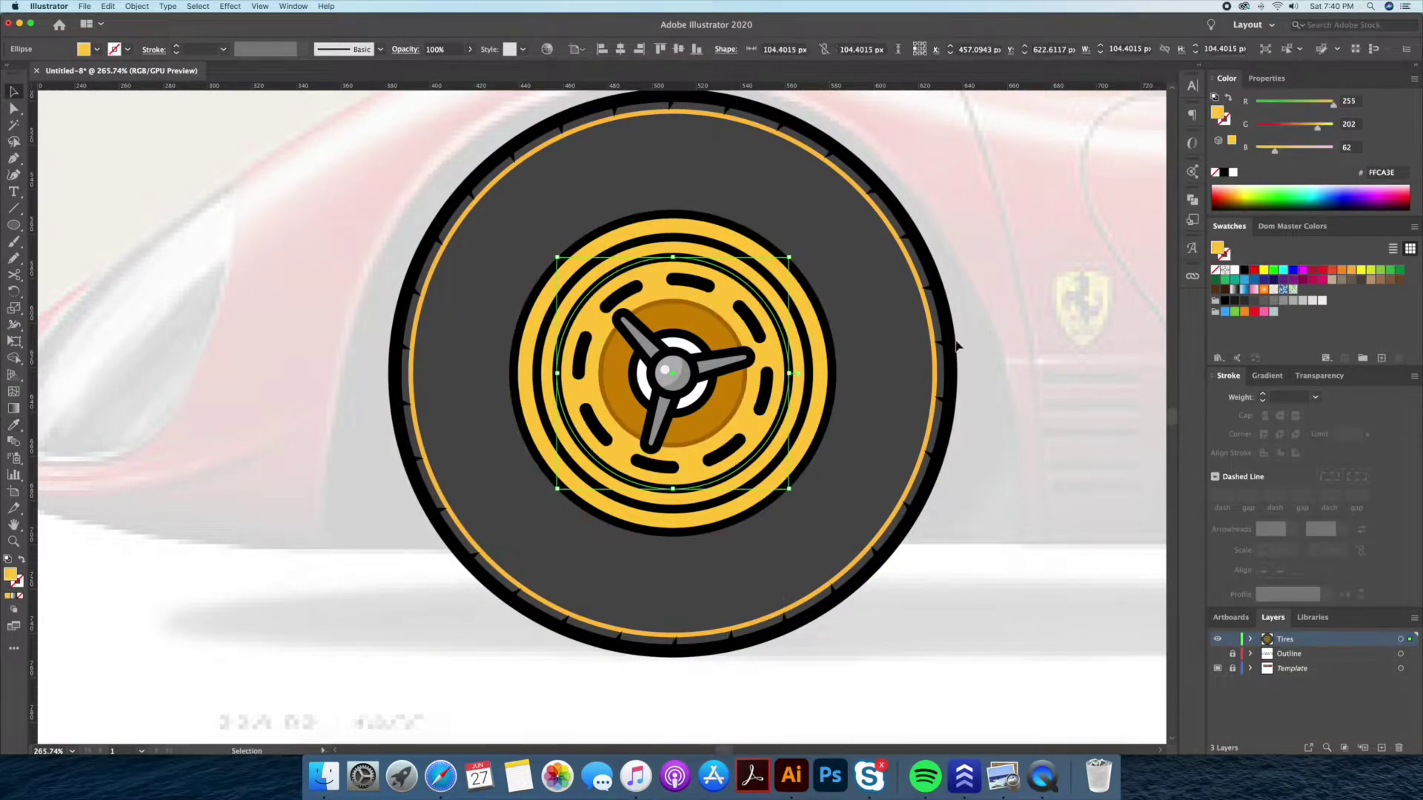
# - Apply a diagonal yellow-to-orange F78F1E linear gradient to the isolated yellow disc
pyautogui.doubleClick(756, 430)
pyautogui.click(1268, 376)
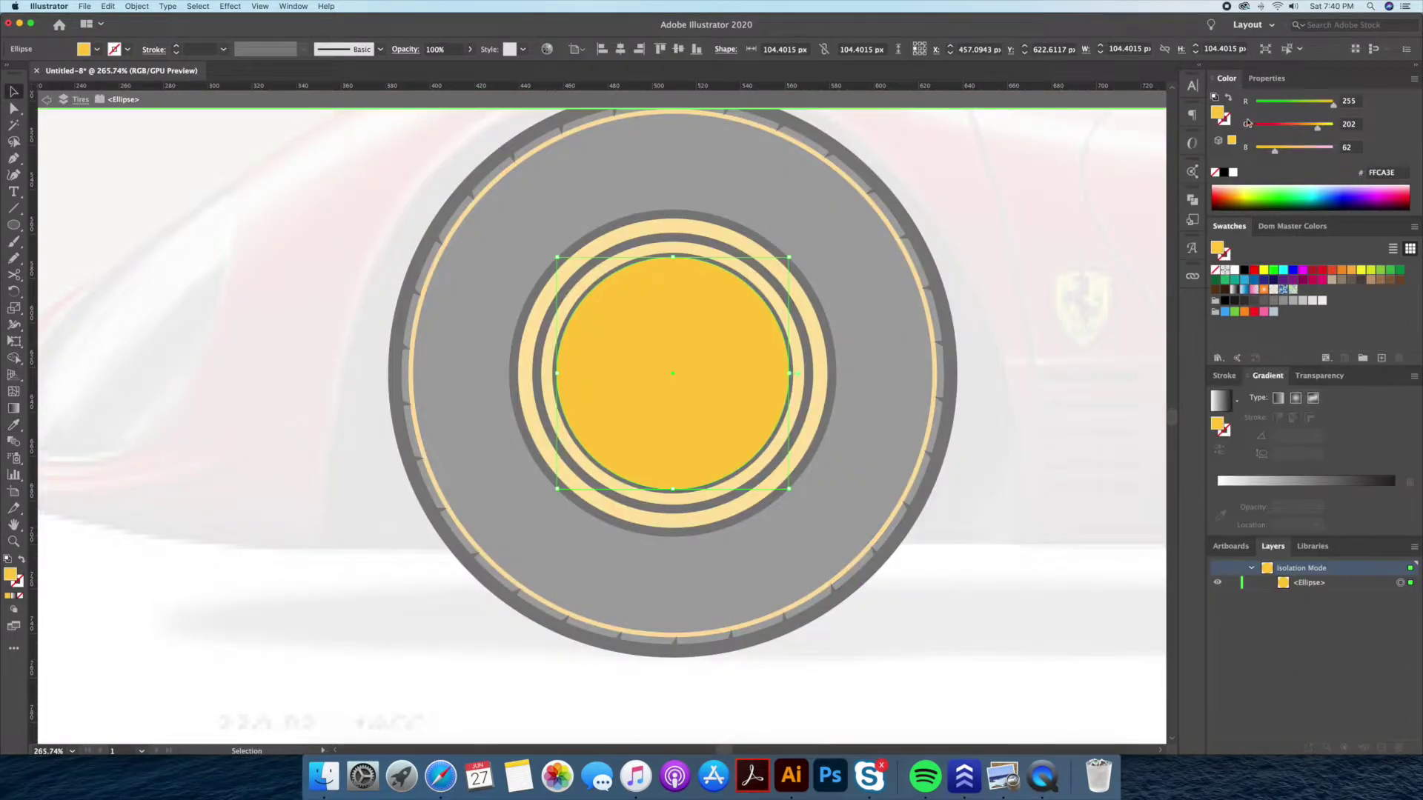
pyautogui.click(1218, 485)
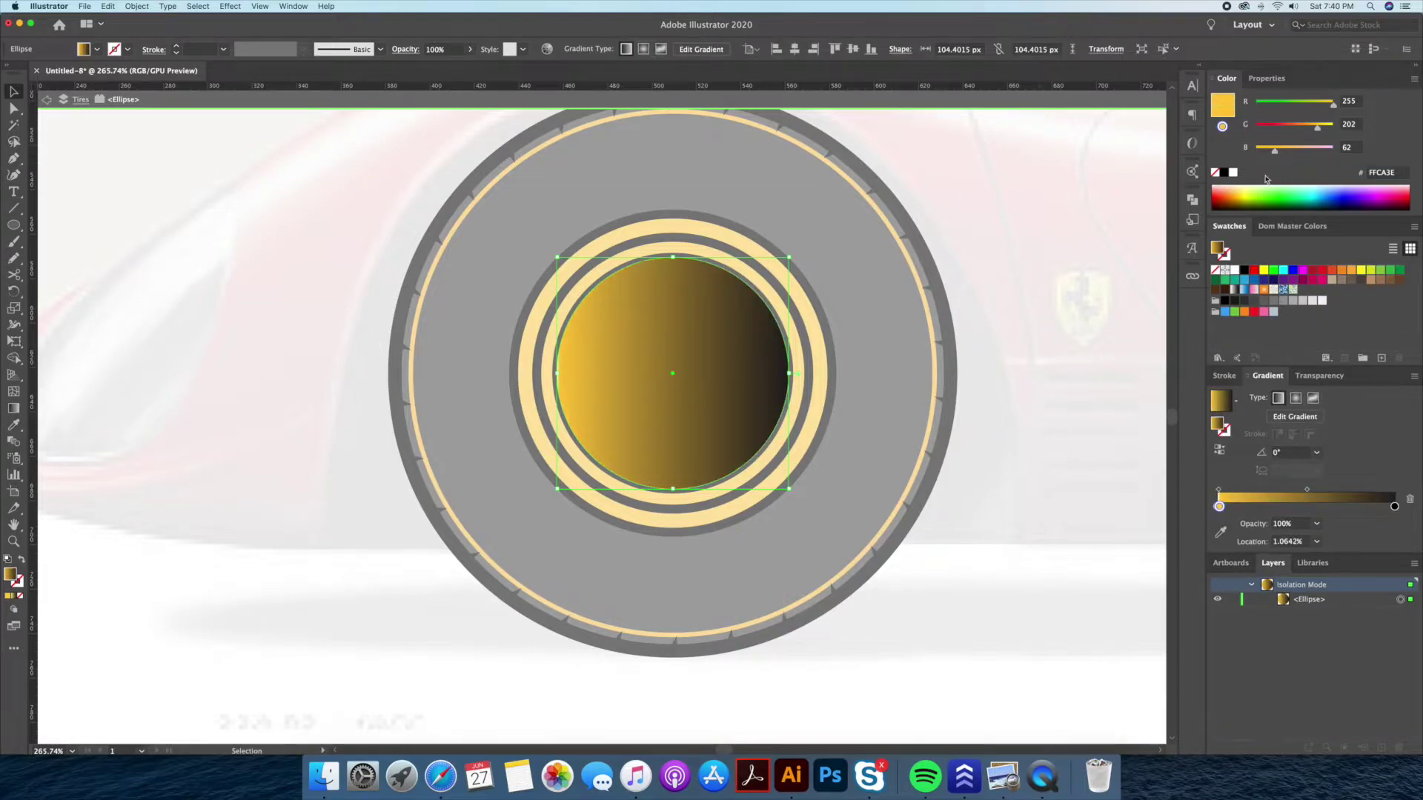
pyautogui.click(1287, 226)
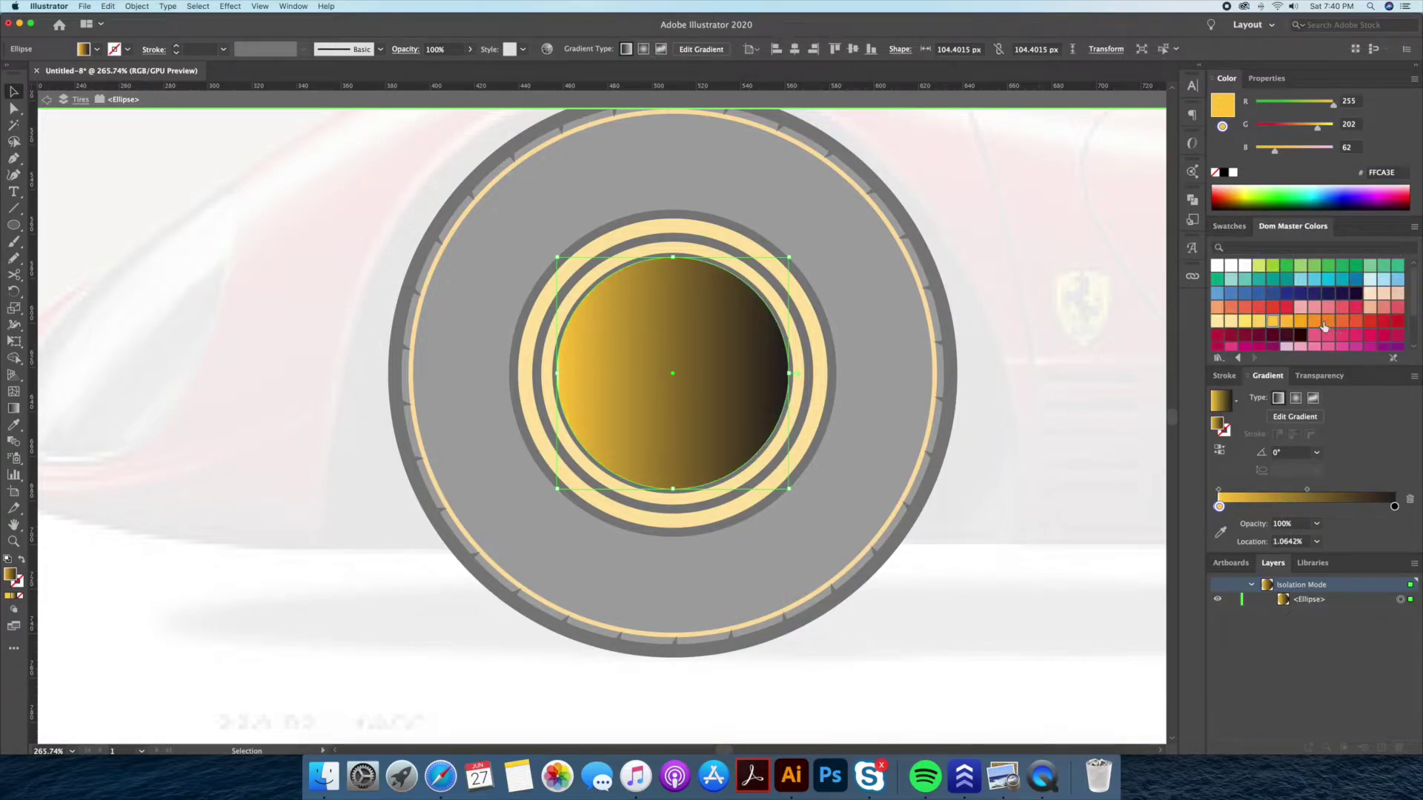
pyautogui.moveTo(1395, 507); pyautogui.dragTo(1394, 506)
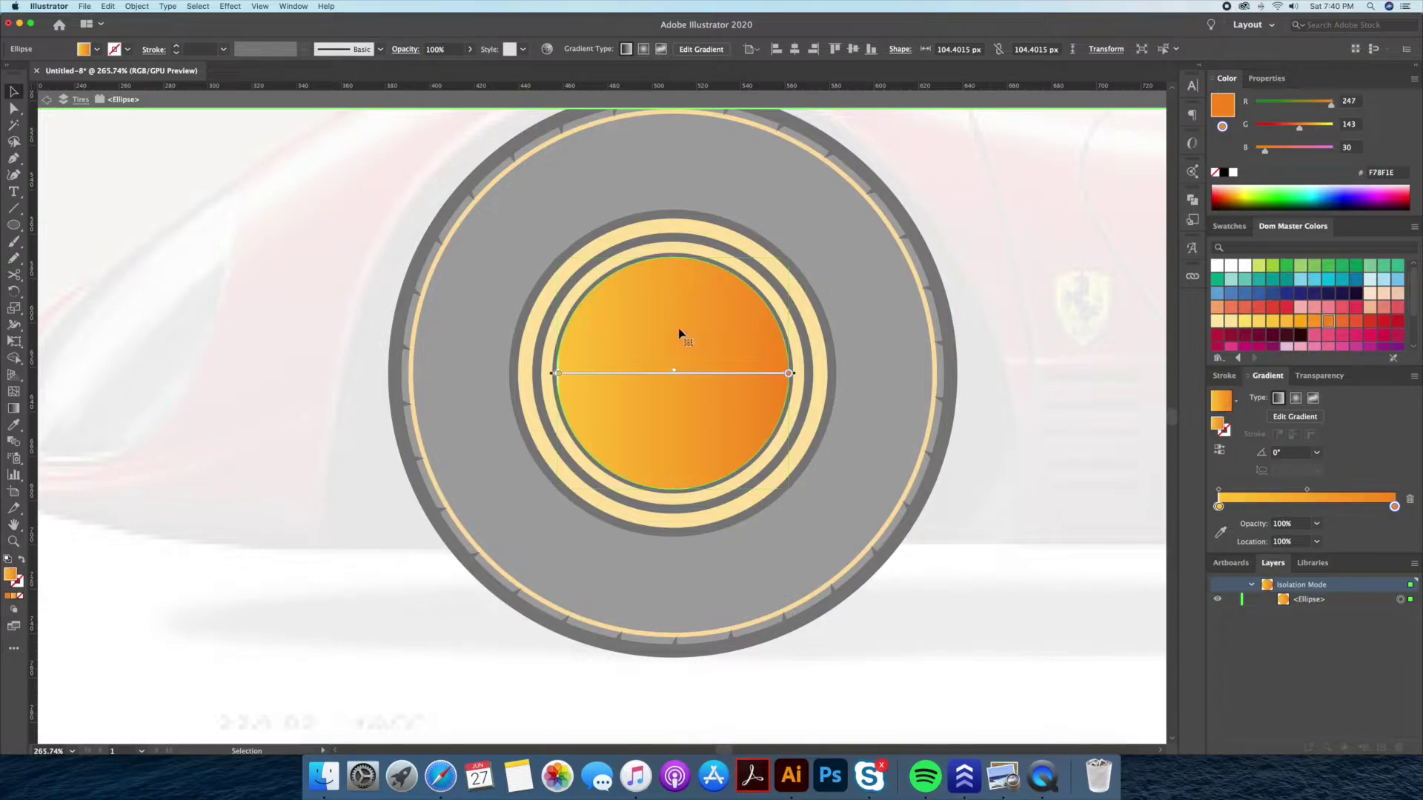
pyautogui.moveTo(635, 300); pyautogui.dragTo(680, 415)
pyautogui.moveTo(586, 238); pyautogui.dragTo(714, 428)
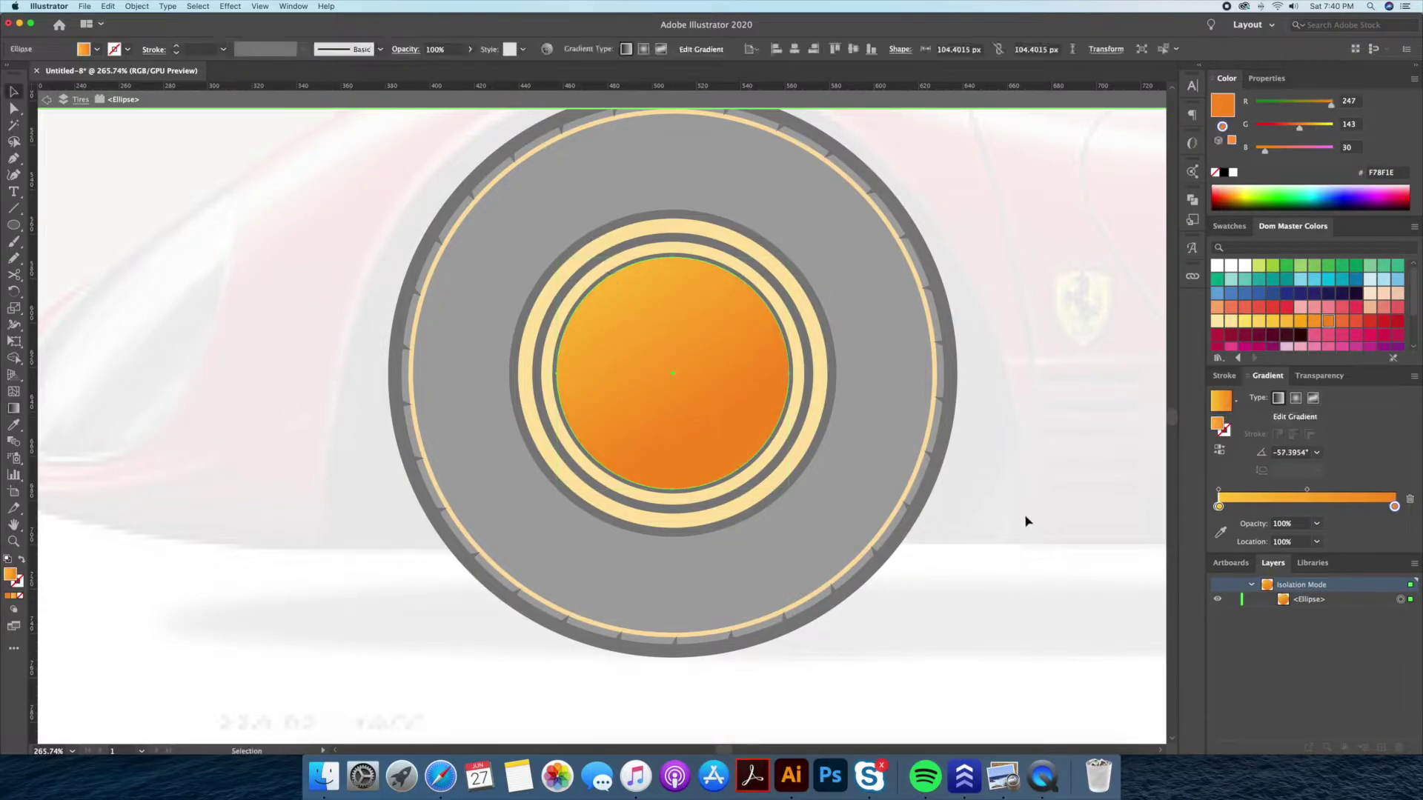
# - Move the yellow stop to about 17% and tilt the gradient to -47°
pyautogui.moveTo(1218, 507); pyautogui.dragTo(1247, 507)
pyautogui.click(1216, 509)
pyautogui.press('super+z')
pyautogui.press('super+z')
pyautogui.moveTo(612, 302); pyautogui.dragTo(711, 407)
pyautogui.press('Escape')
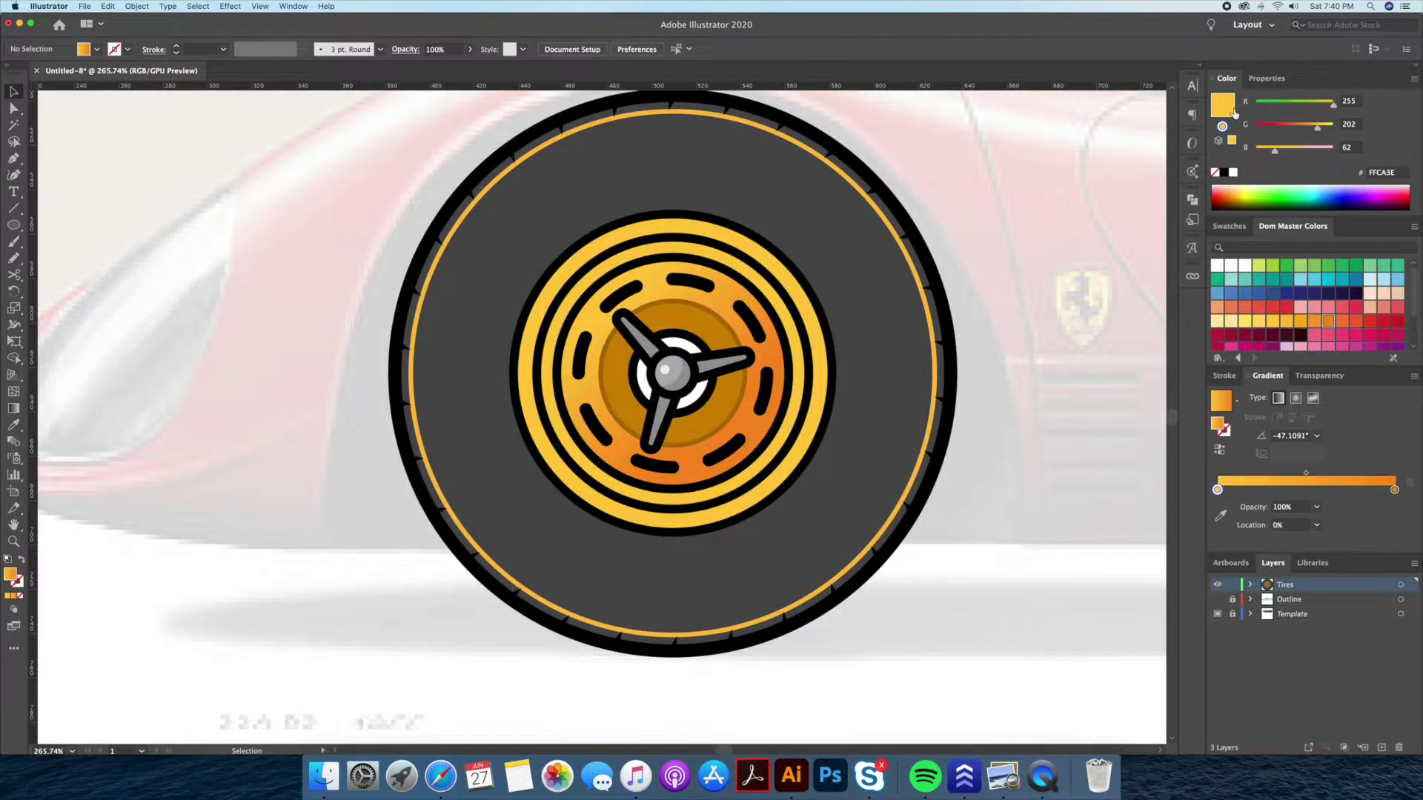
pyautogui.press('super+shift+a')
# - Change the disc gradient's dark end stop to gold AF7000
pyautogui.click(1229, 226)
pyautogui.click(1279, 227)
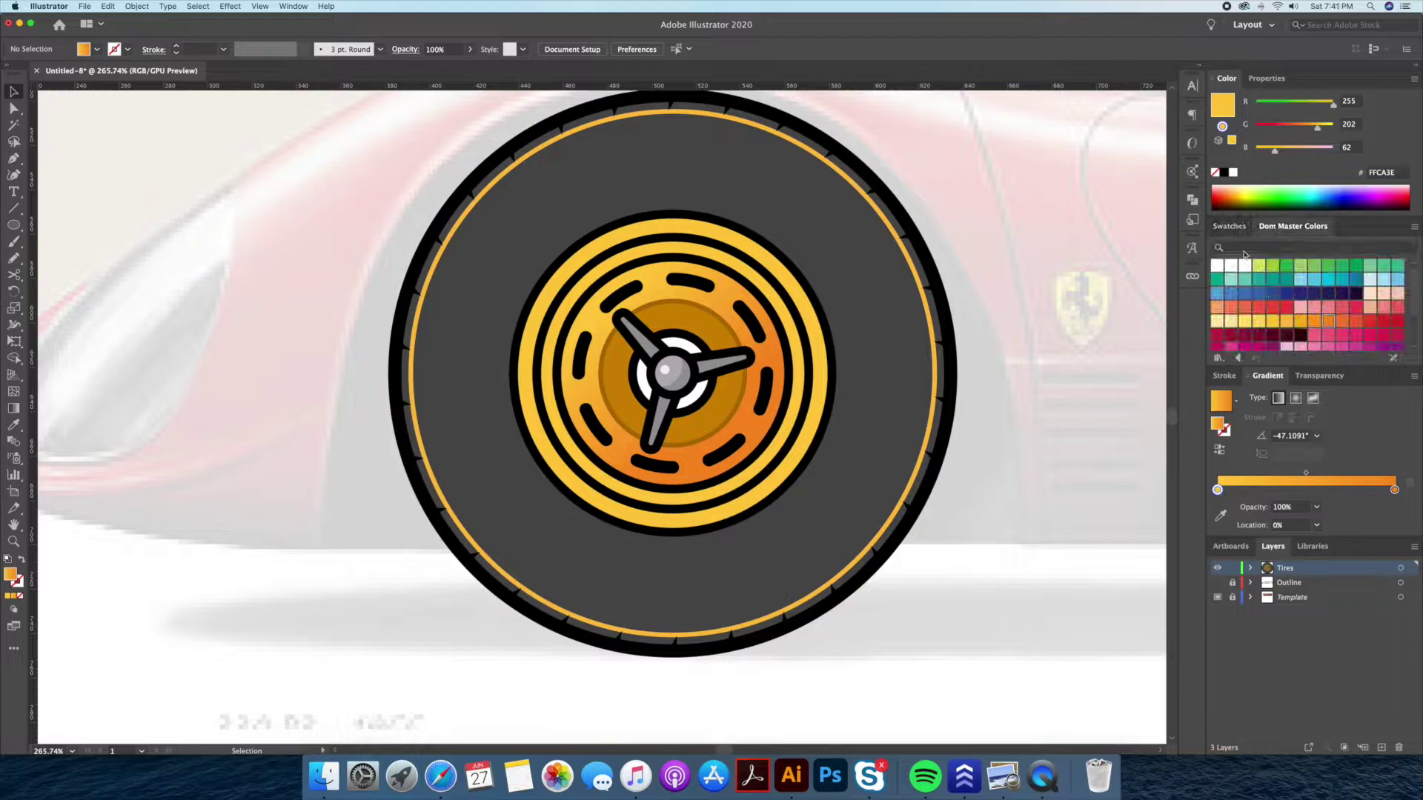
pyautogui.click(1286, 322)
pyautogui.doubleClick(1216, 113)
pyautogui.write('AF7000')
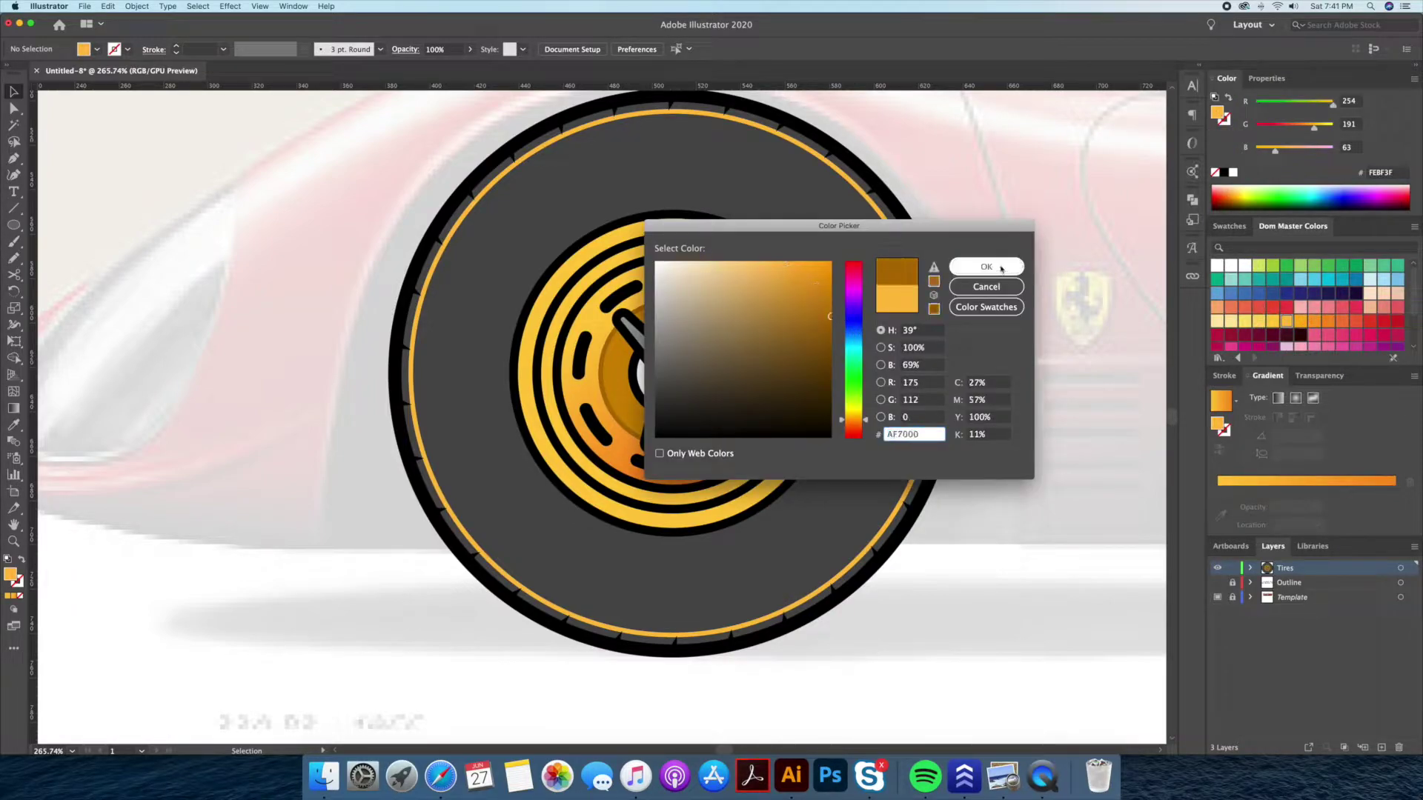
pyautogui.click(994, 268)
pyautogui.click(1229, 226)
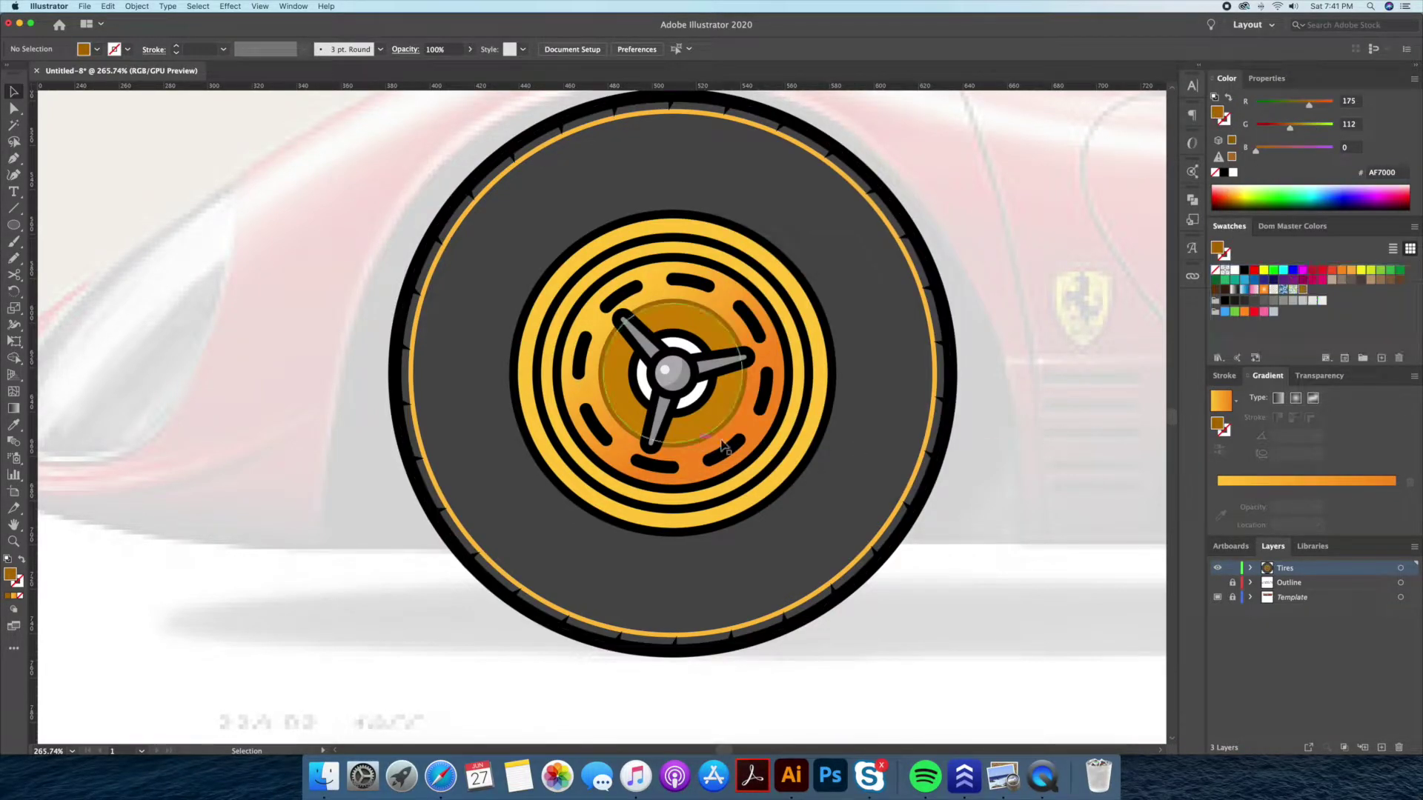
pyautogui.doubleClick(751, 427)
pyautogui.moveTo(1393, 508); pyautogui.dragTo(1394, 508)
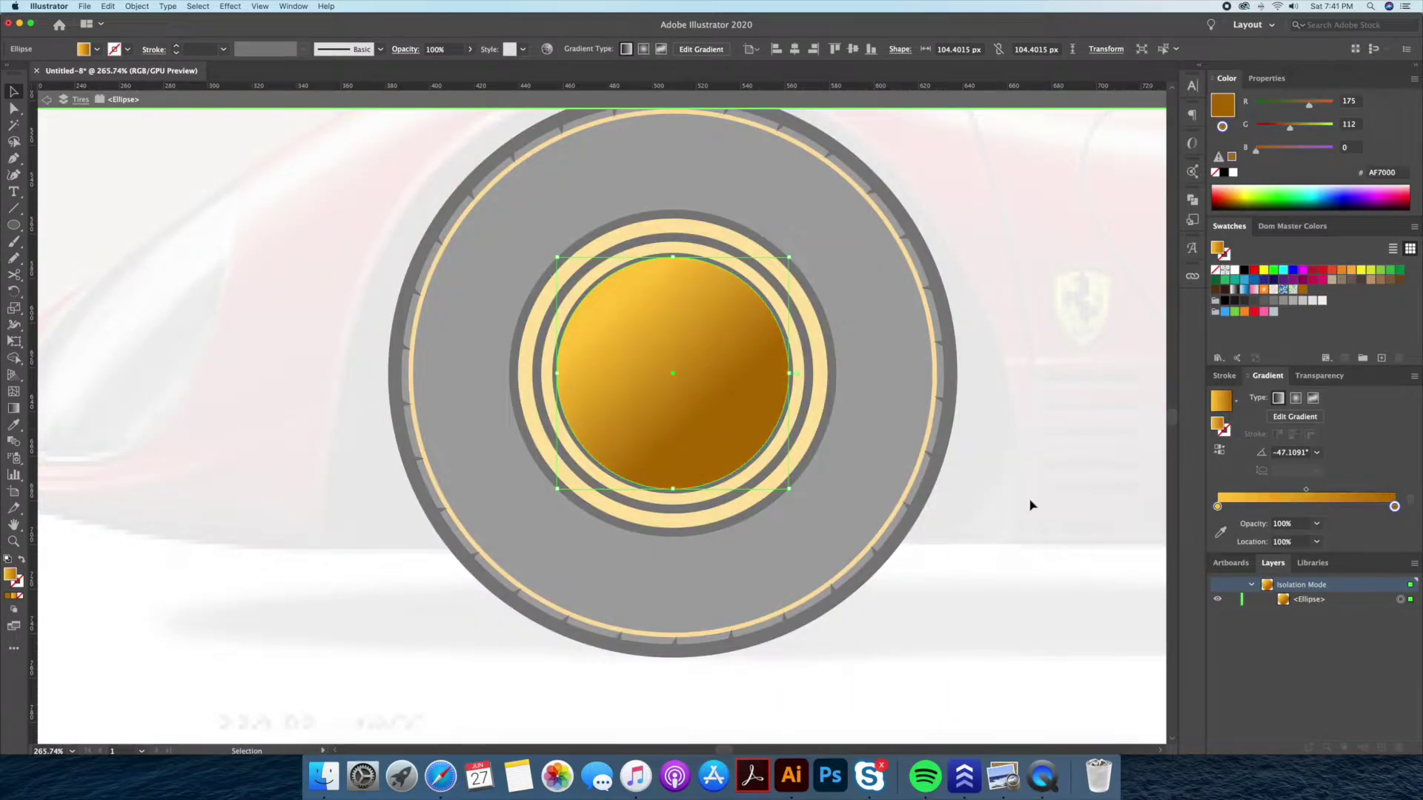
pyautogui.doubleClick(1028, 502)
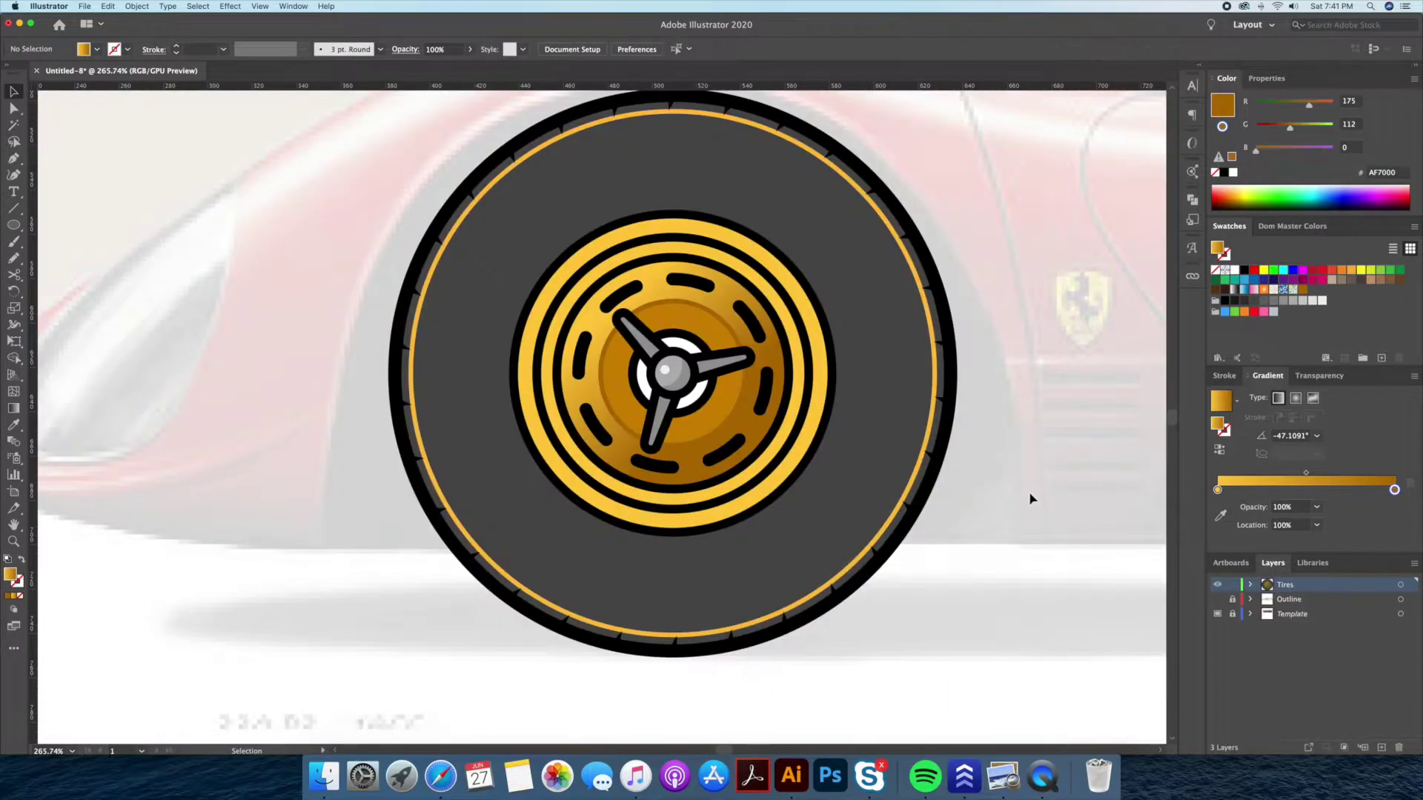
# - Copy the gold gradient onto the inner yellow ring and run it vertically
pyautogui.click(800, 457)
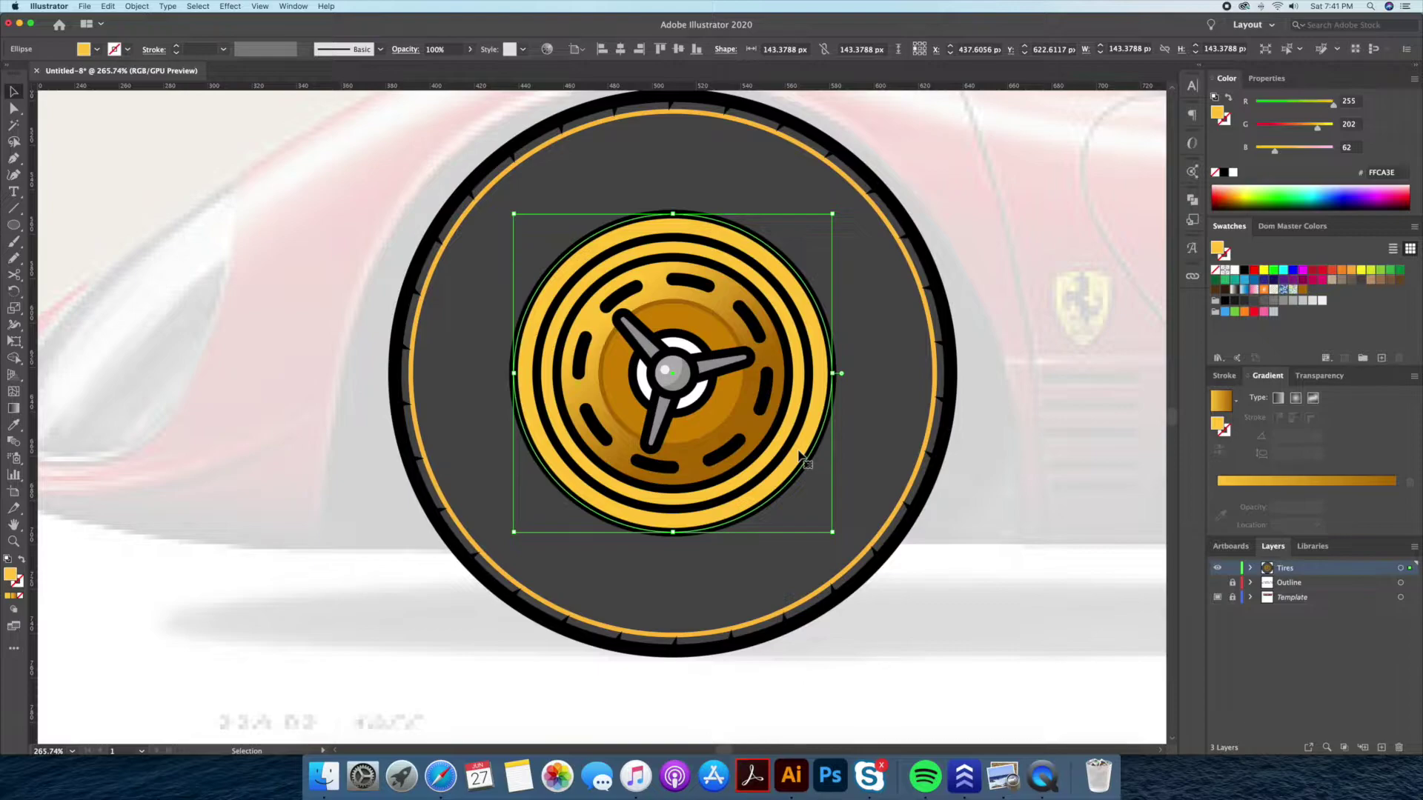
pyautogui.scroll(-2, 800, 457)
pyautogui.press('.')
pyautogui.press('i')
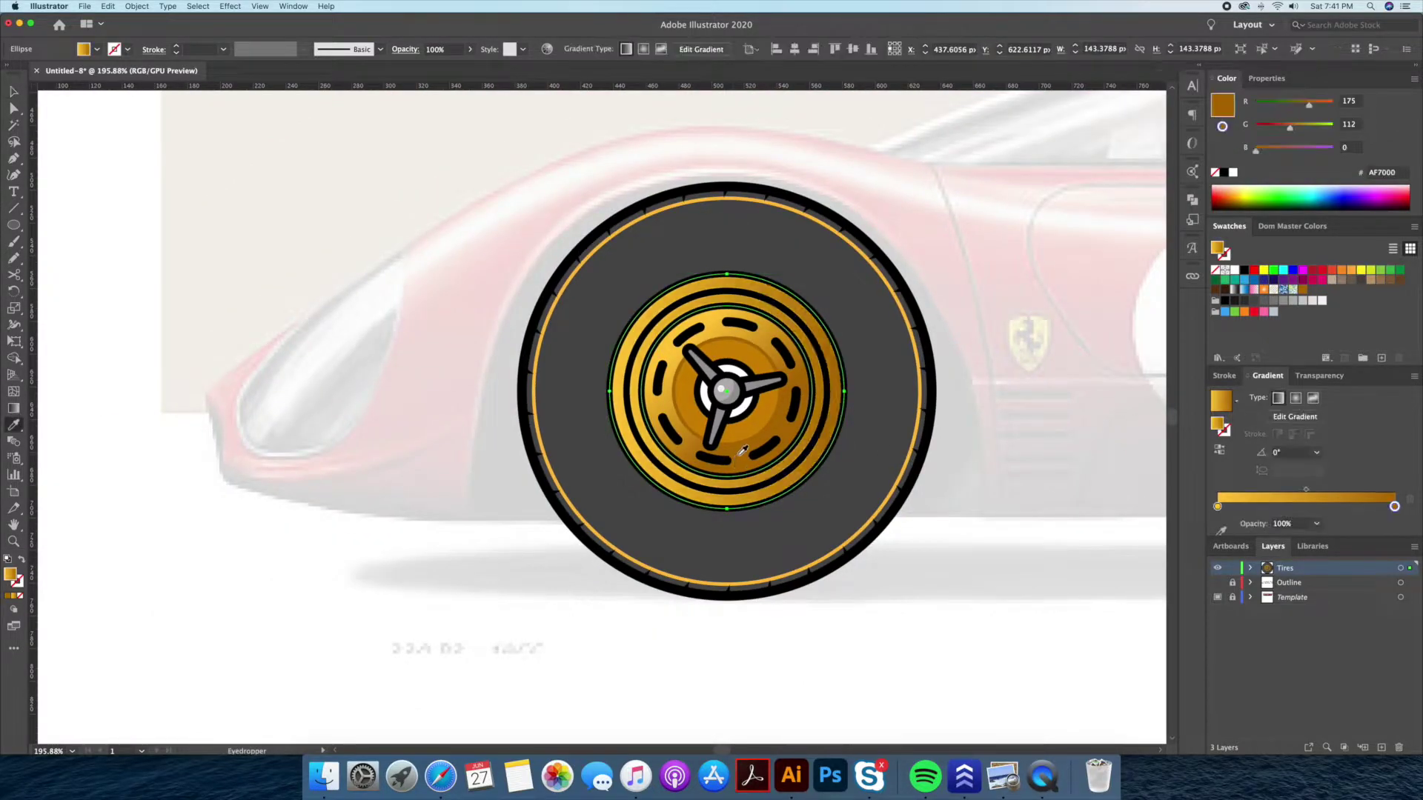
pyautogui.press('g')
pyautogui.moveTo(738, 511); pyautogui.dragTo(736, 294)
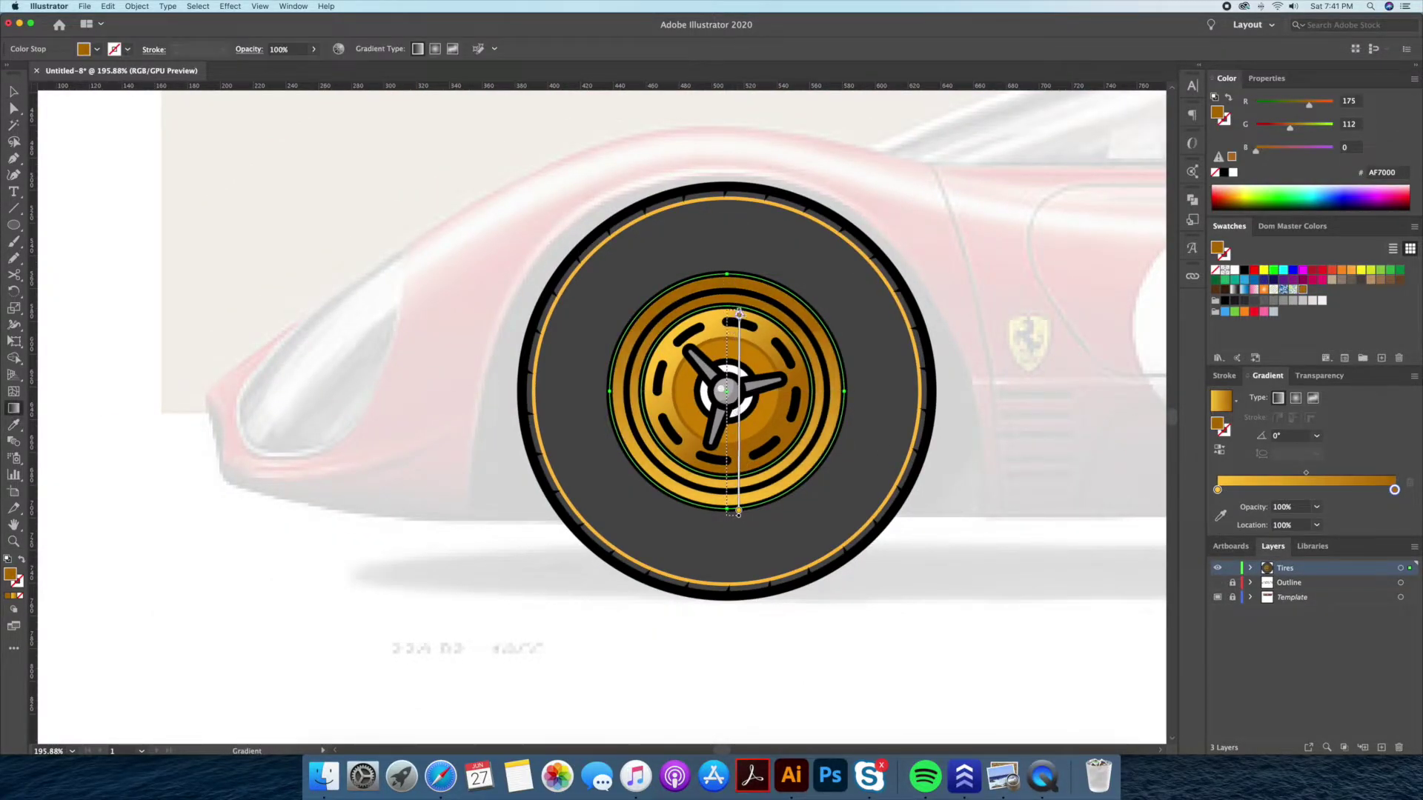
pyautogui.press('v')
# - Outline the inner black ring's stroke and fill it with the gold gradient
pyautogui.click(824, 437)
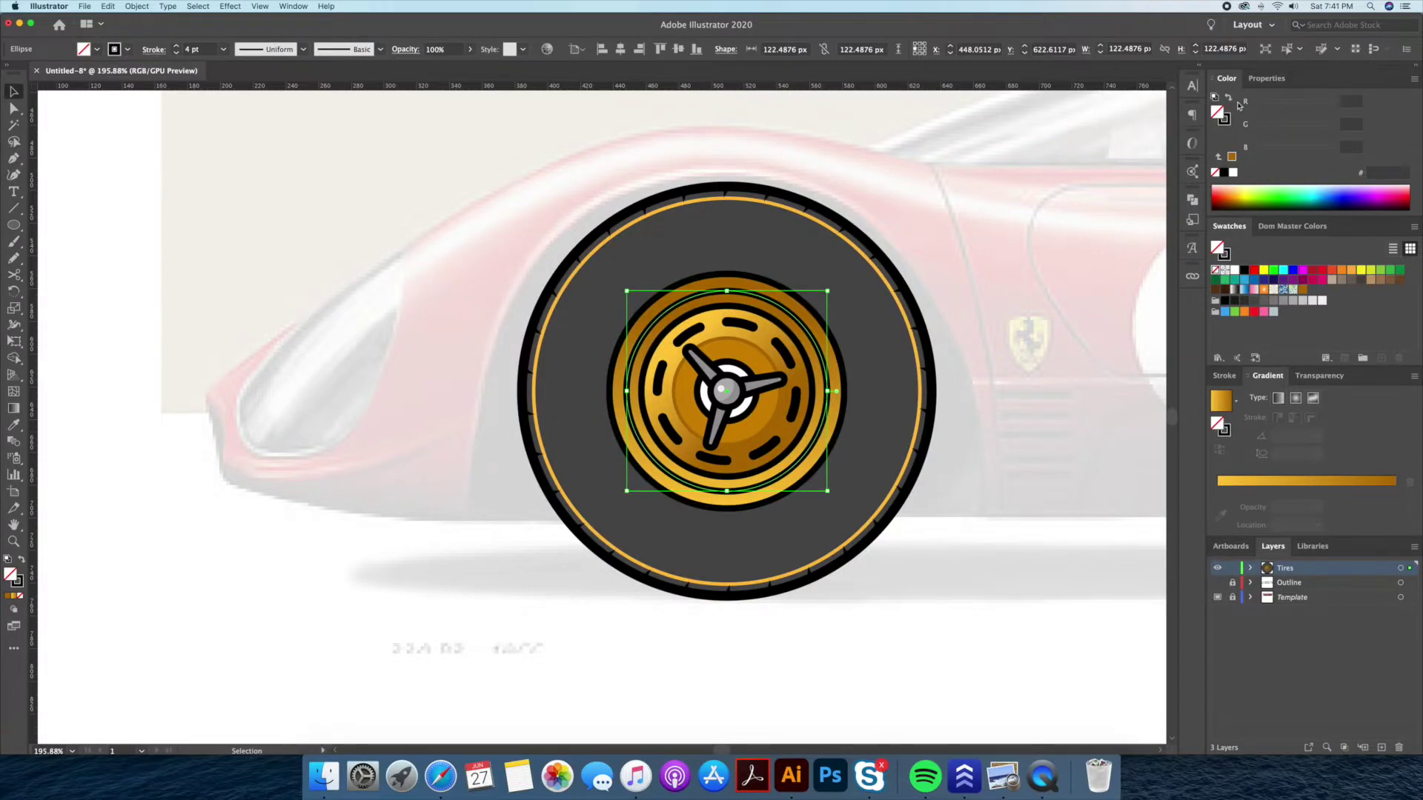
pyautogui.click(137, 6)
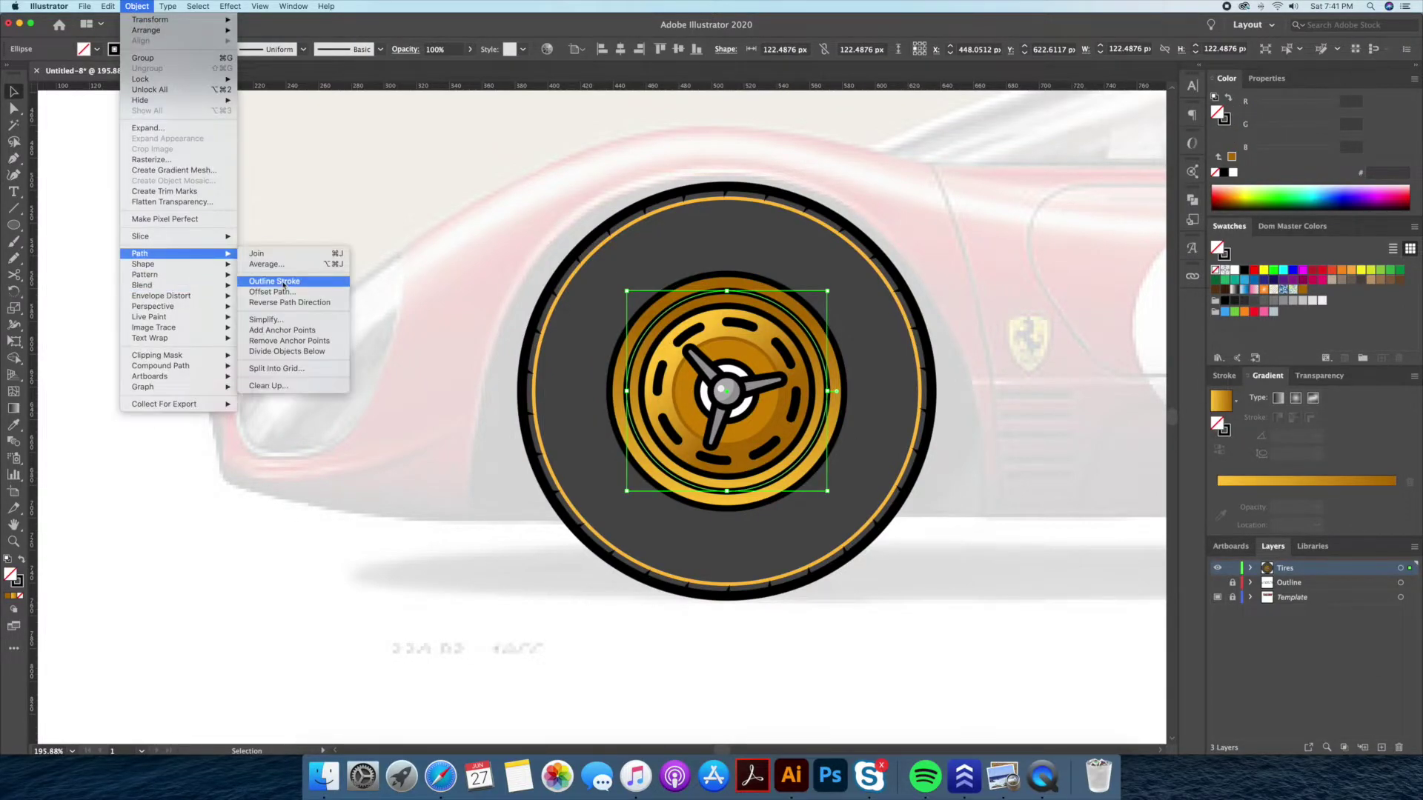
pyautogui.click(292, 283)
pyautogui.scroll(3, 784, 432)
pyautogui.click(784, 432)
pyautogui.press('super+shift+a')
pyautogui.scroll(-2, 915, 495)
pyautogui.press('v')
pyautogui.scroll(-2, 916, 495)
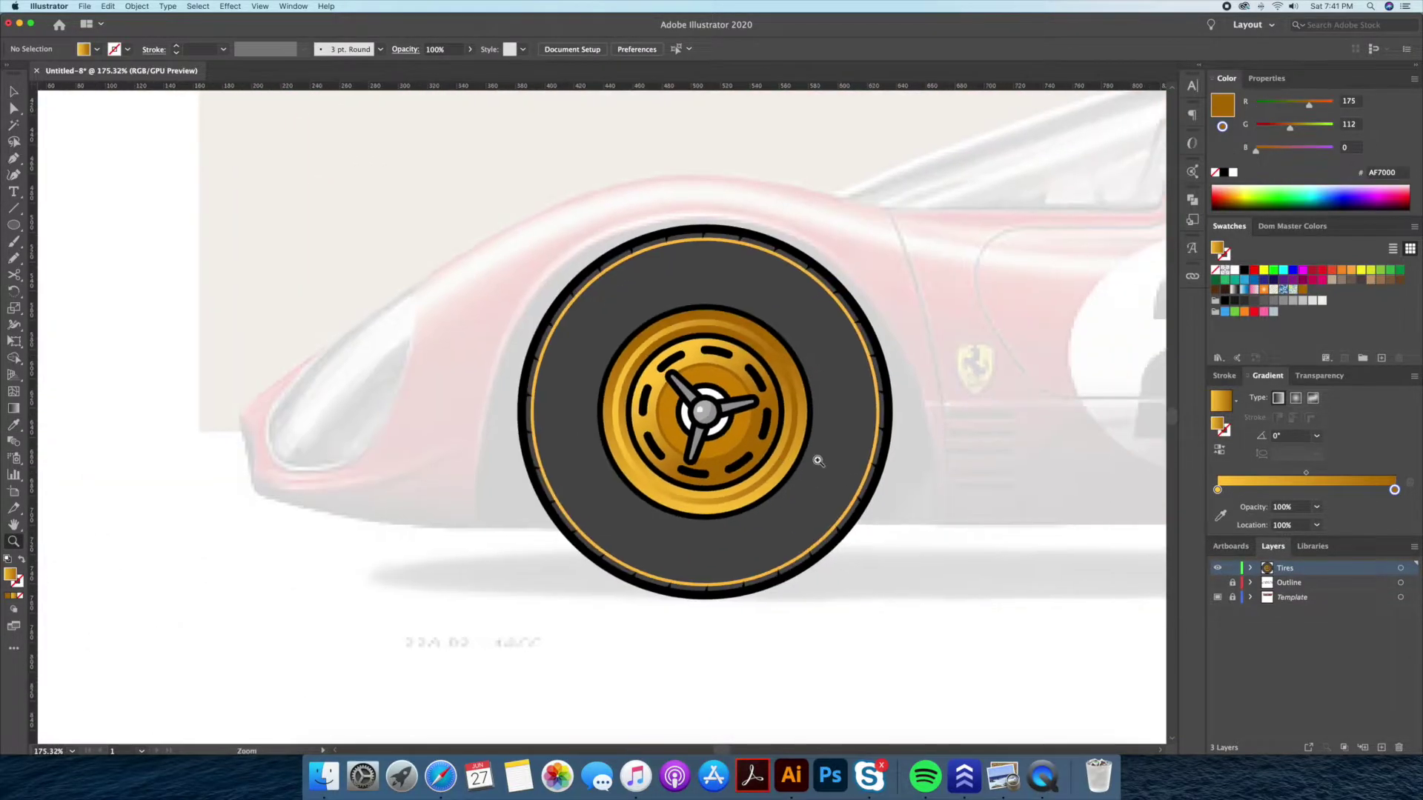
# - Duplicate the gold rim ellipse and nudge the copy up and right
pyautogui.doubleClick(804, 443)
pyautogui.moveTo(784, 459); pyautogui.dragTo(762, 524)
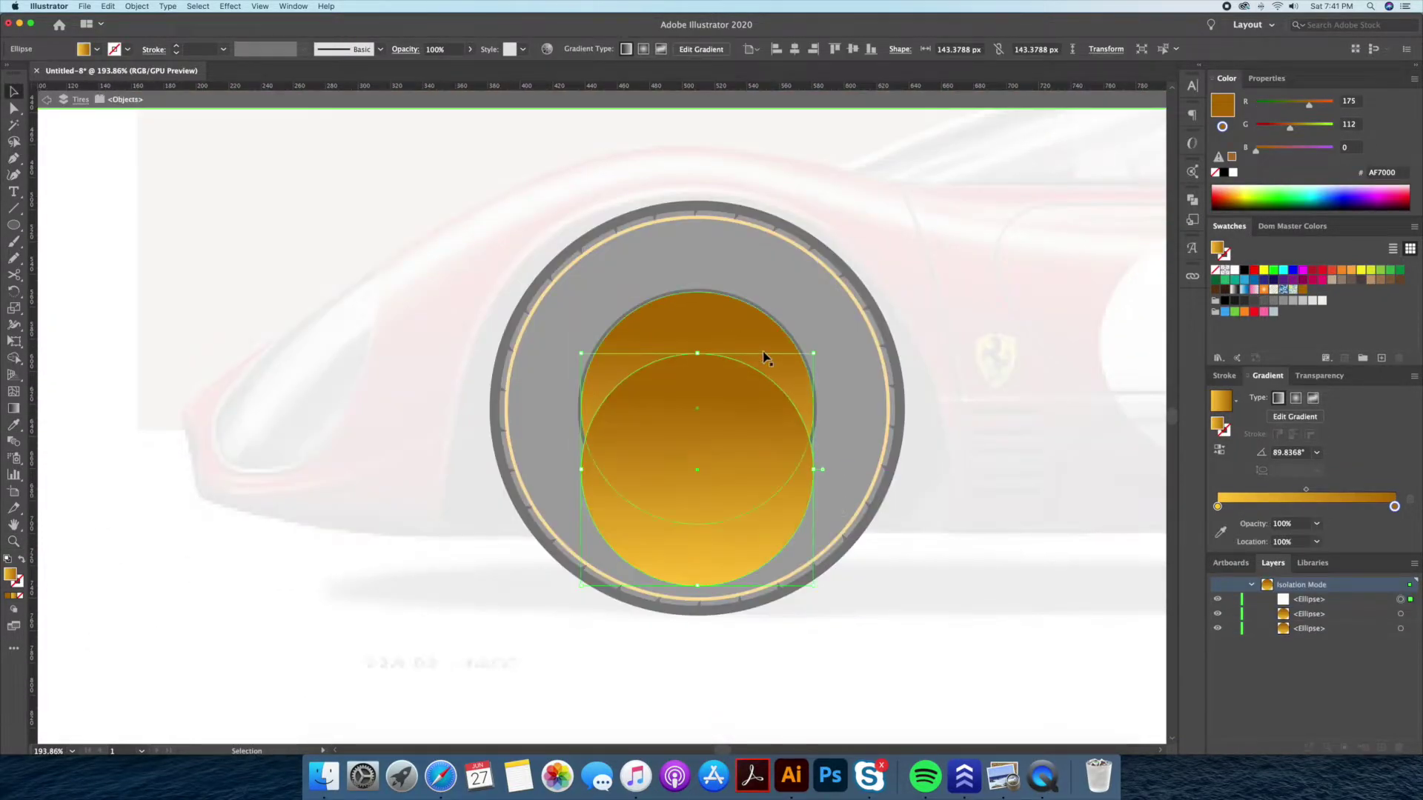
pyautogui.doubleClick(835, 629)
pyautogui.click(792, 361)
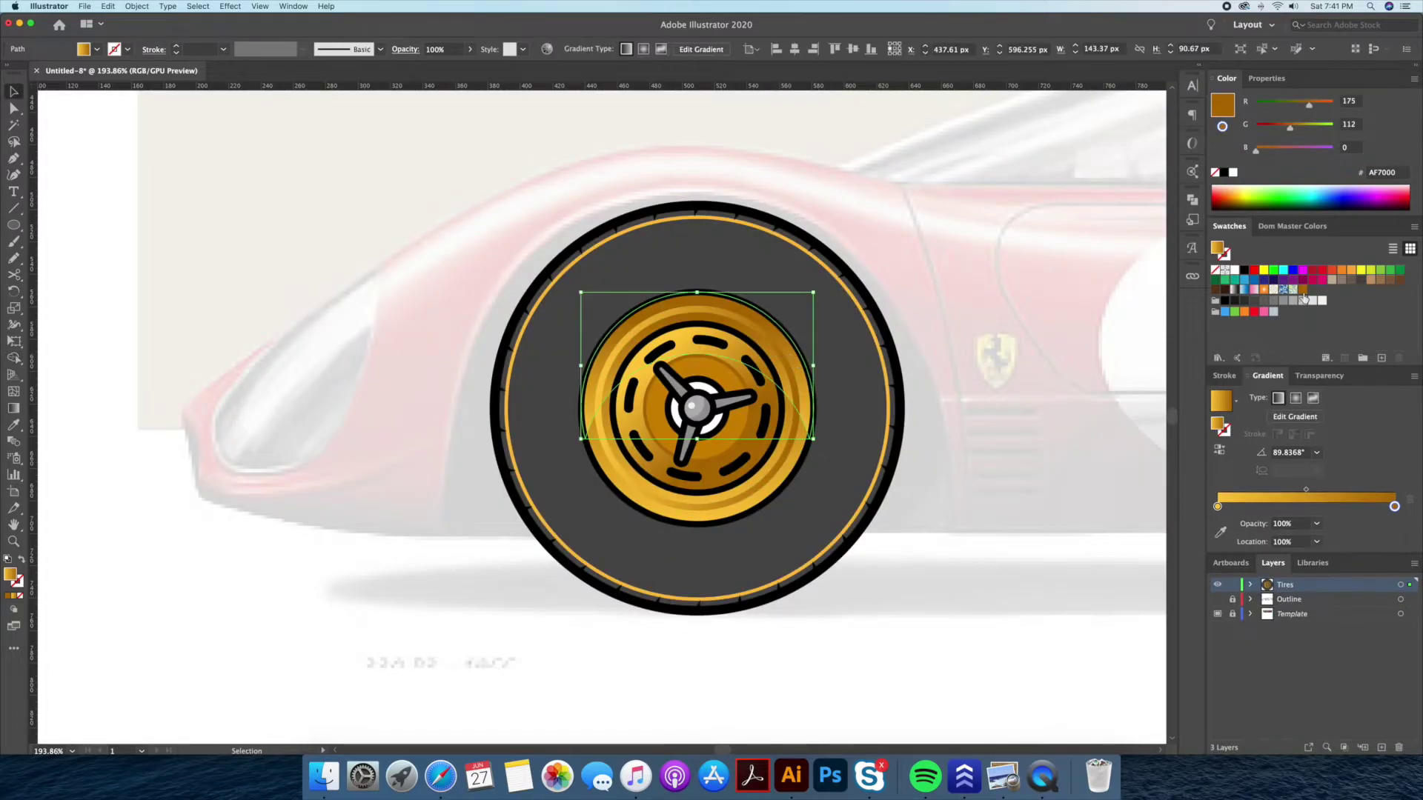
pyautogui.click(996, 475)
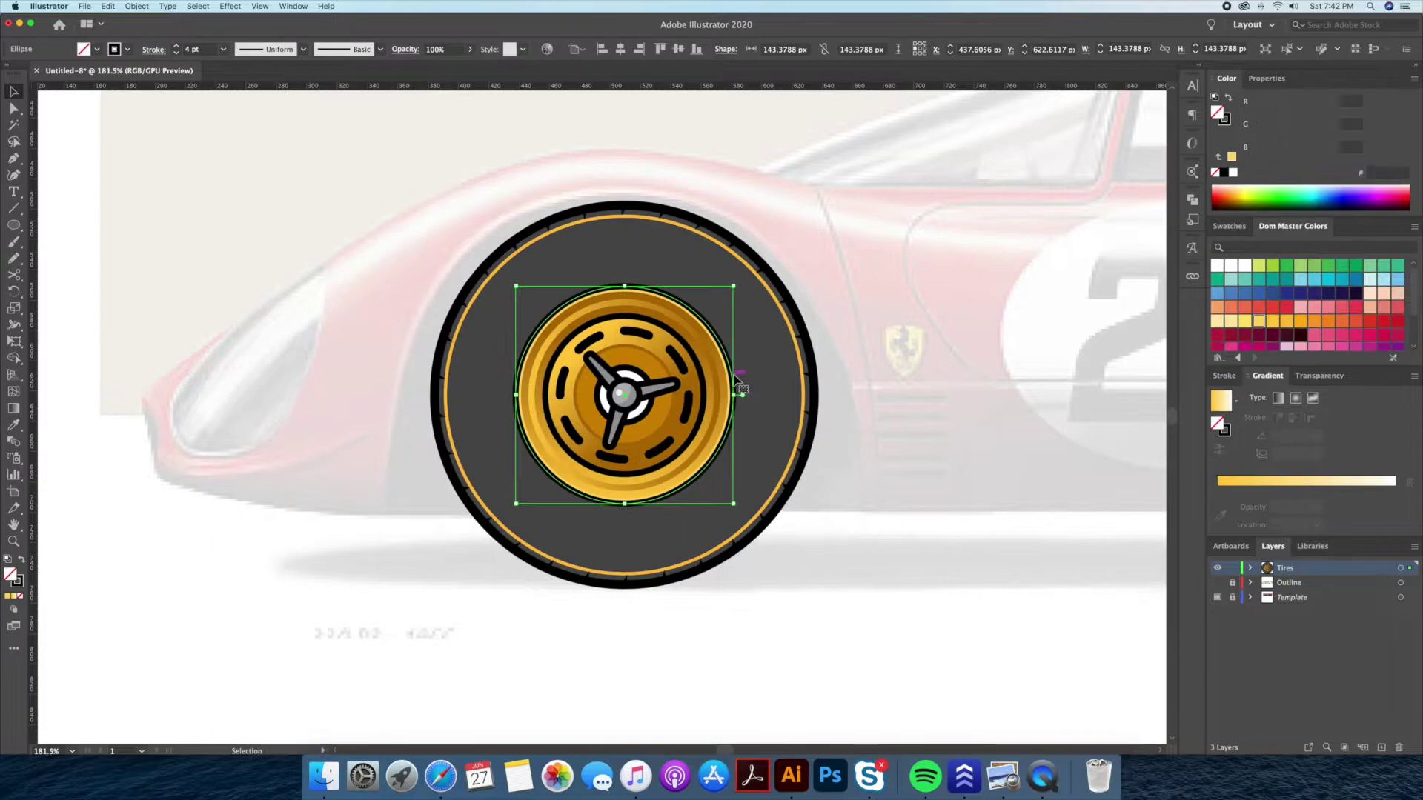
pyautogui.press('Right')
pyautogui.press('Right')
pyautogui.press('Right')
pyautogui.press('Up')
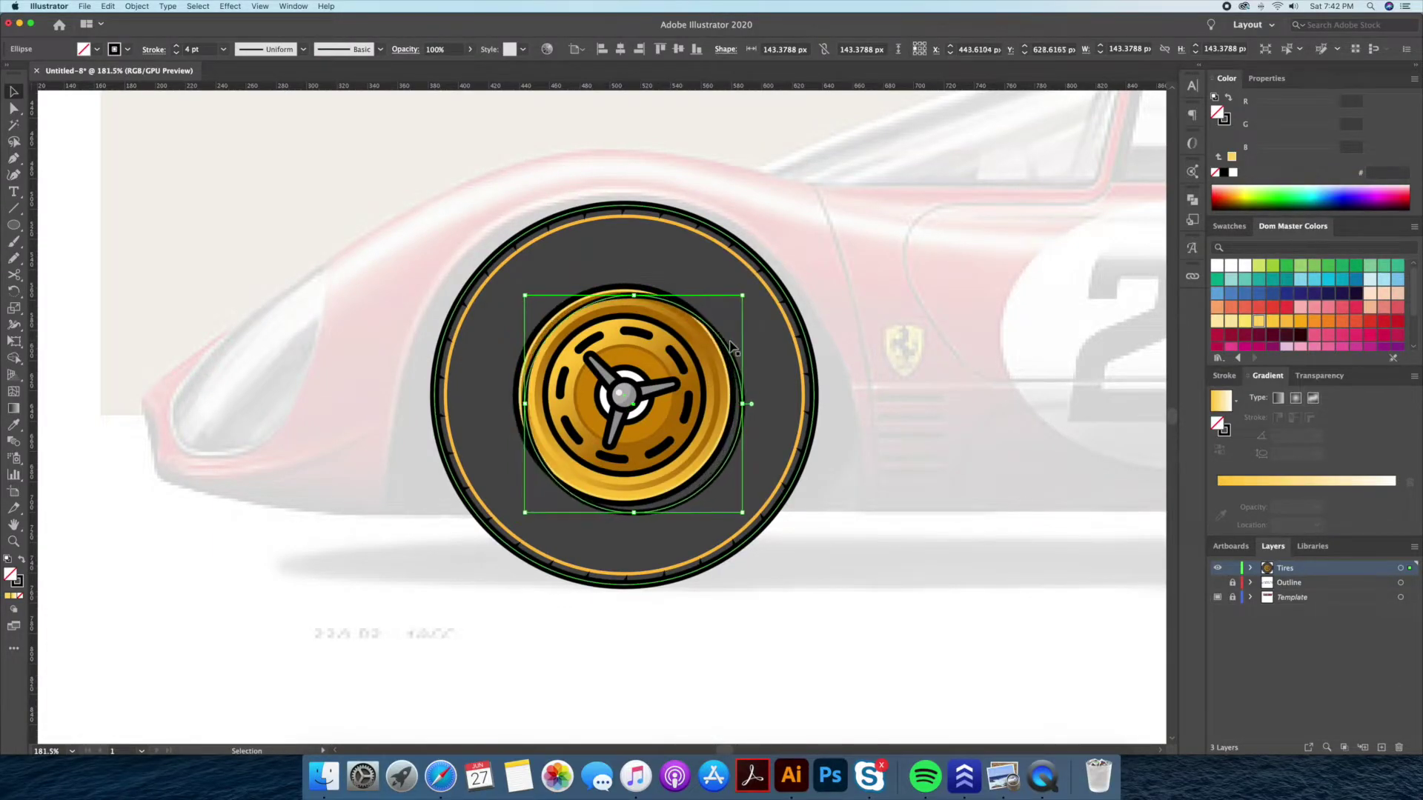
# - Fill the offset rim copy mid grey as a shadow on the rim's lower right
pyautogui.press('i')
pyautogui.click(771, 364)
pyautogui.click(1229, 226)
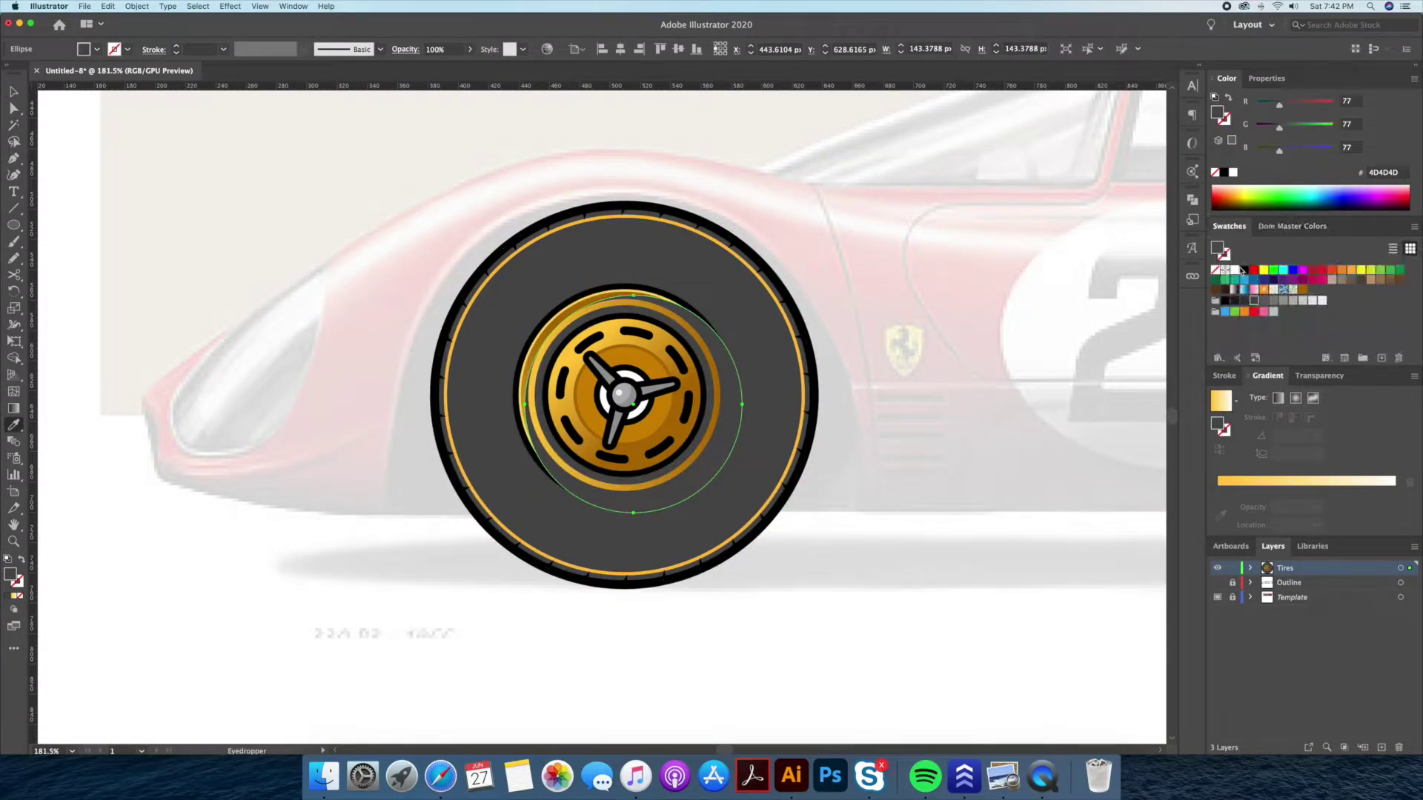
pyautogui.click(1291, 304)
pyautogui.press('v')
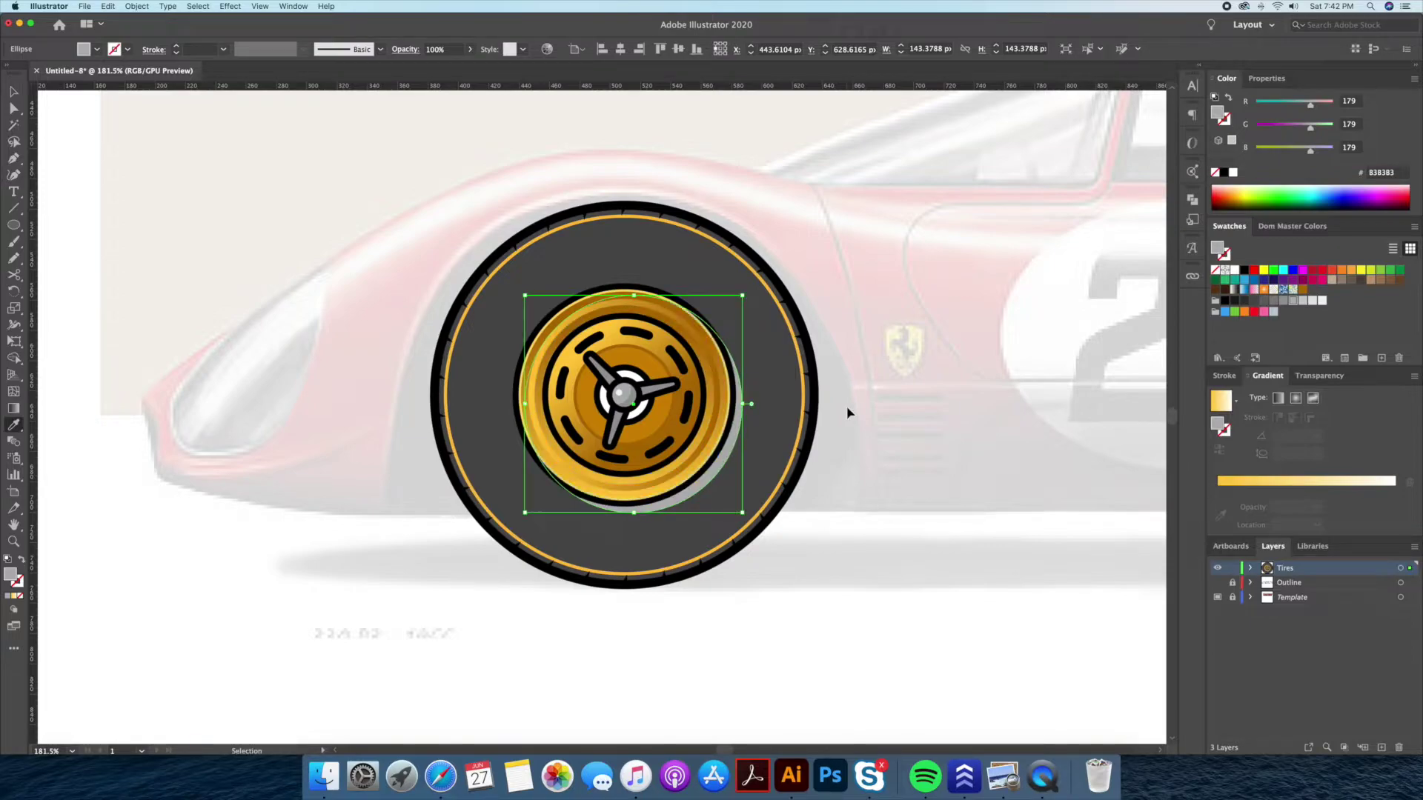
pyautogui.click(1274, 300)
pyautogui.press('v')
pyautogui.click(878, 452)
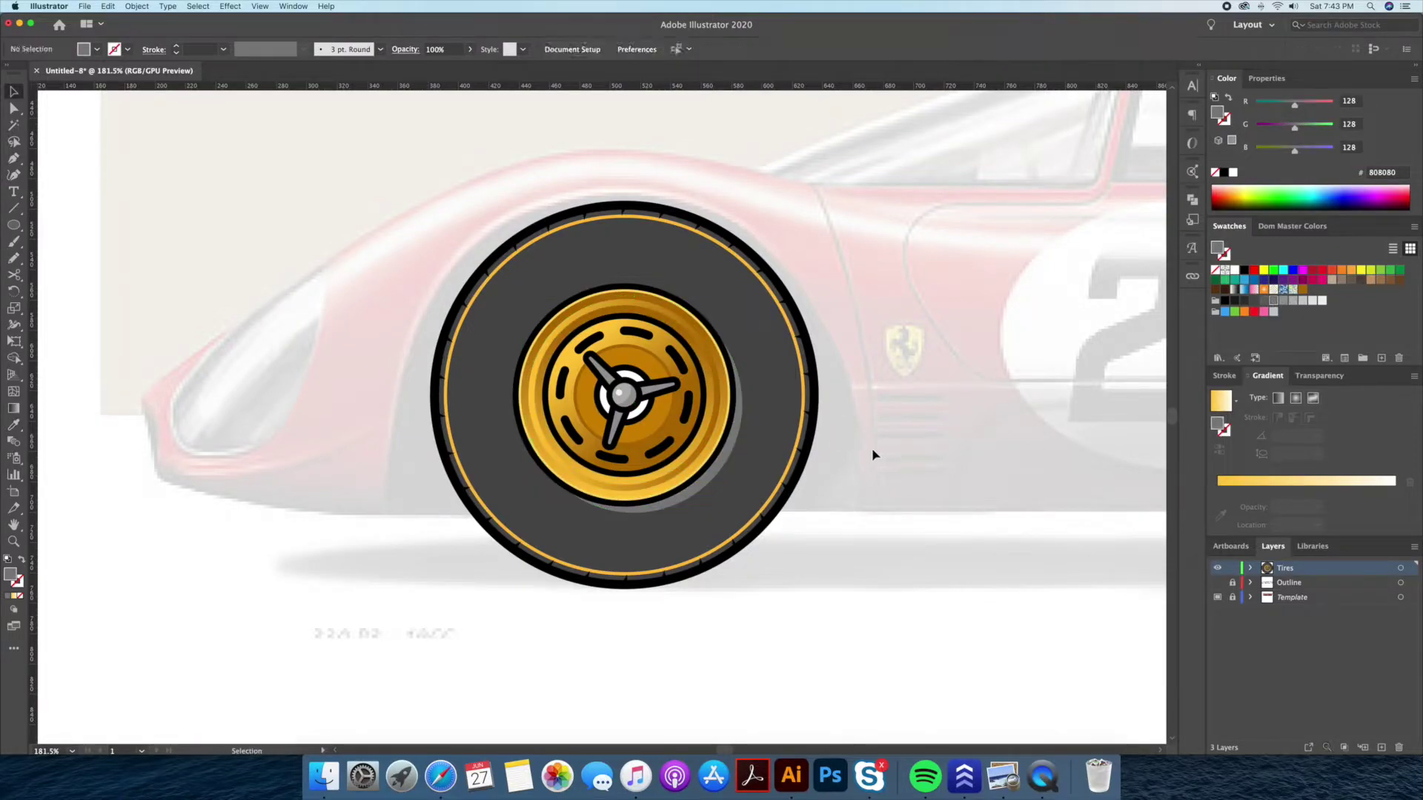
# - Scale a copy of the gold ring slightly inward to form a second thin ring
pyautogui.click(804, 380)
pyautogui.moveTo(801, 218); pyautogui.dragTo(799, 220)
pyautogui.scroll(3, 882, 215)
pyautogui.scroll(-3, 874, 230)
pyautogui.scroll(-5, 946, 228)
pyautogui.press('z')
pyautogui.click(1218, 583)
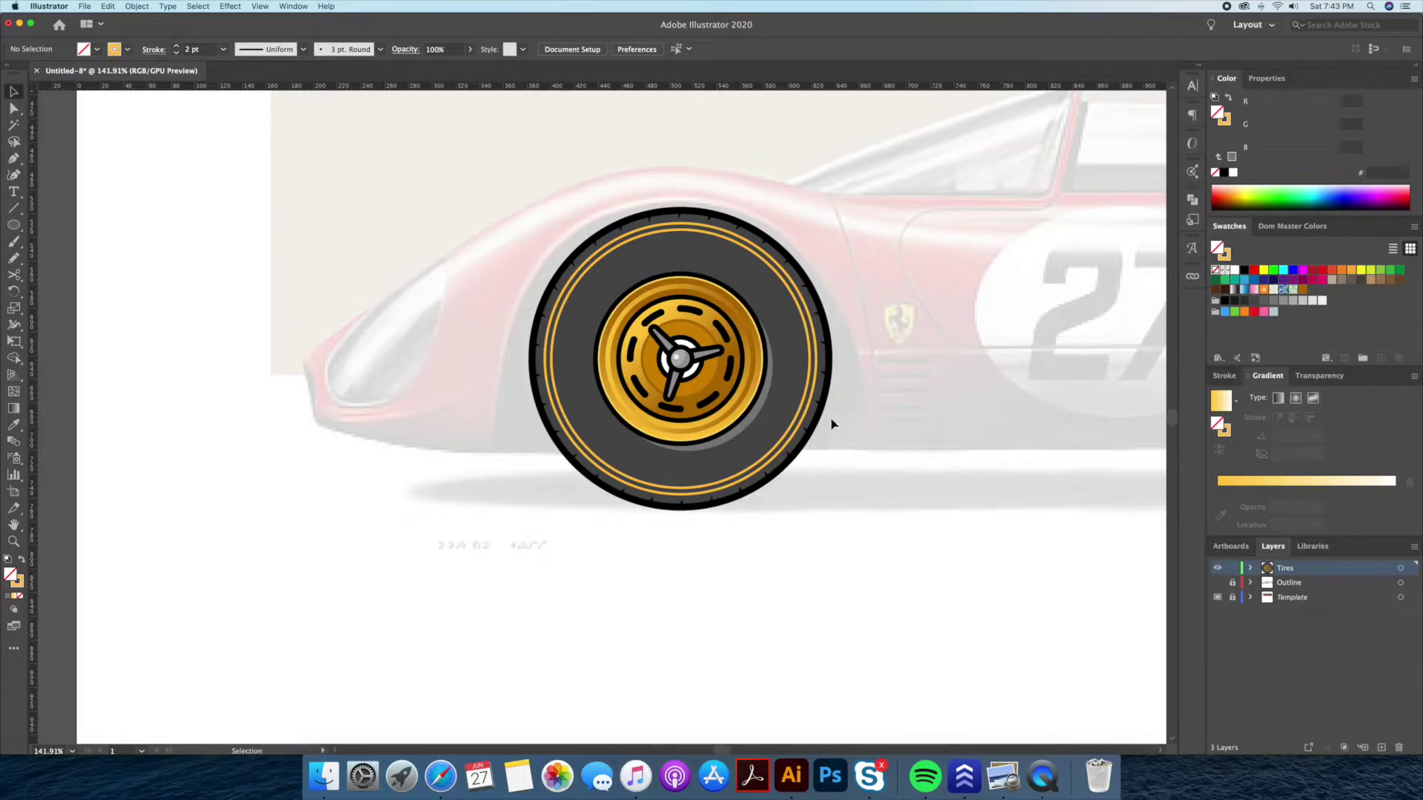
# - Carve a dark shading piece from the tire's upper part with Shape Builder
pyautogui.doubleClick(771, 437)
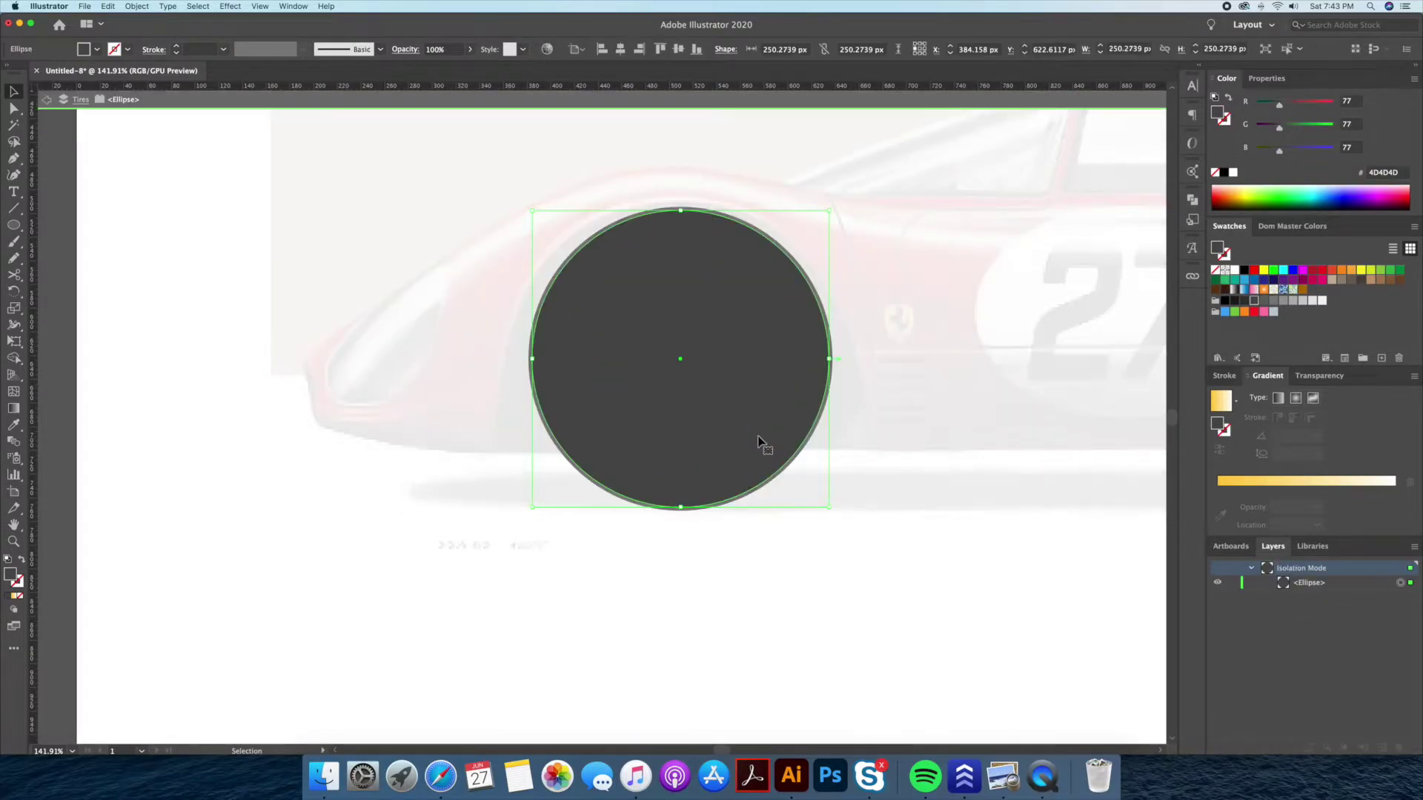
pyautogui.moveTo(760, 441); pyautogui.dragTo(763, 524)
pyautogui.keyDown('shift'); pyautogui.click(768, 305); pyautogui.keyUp('shift')
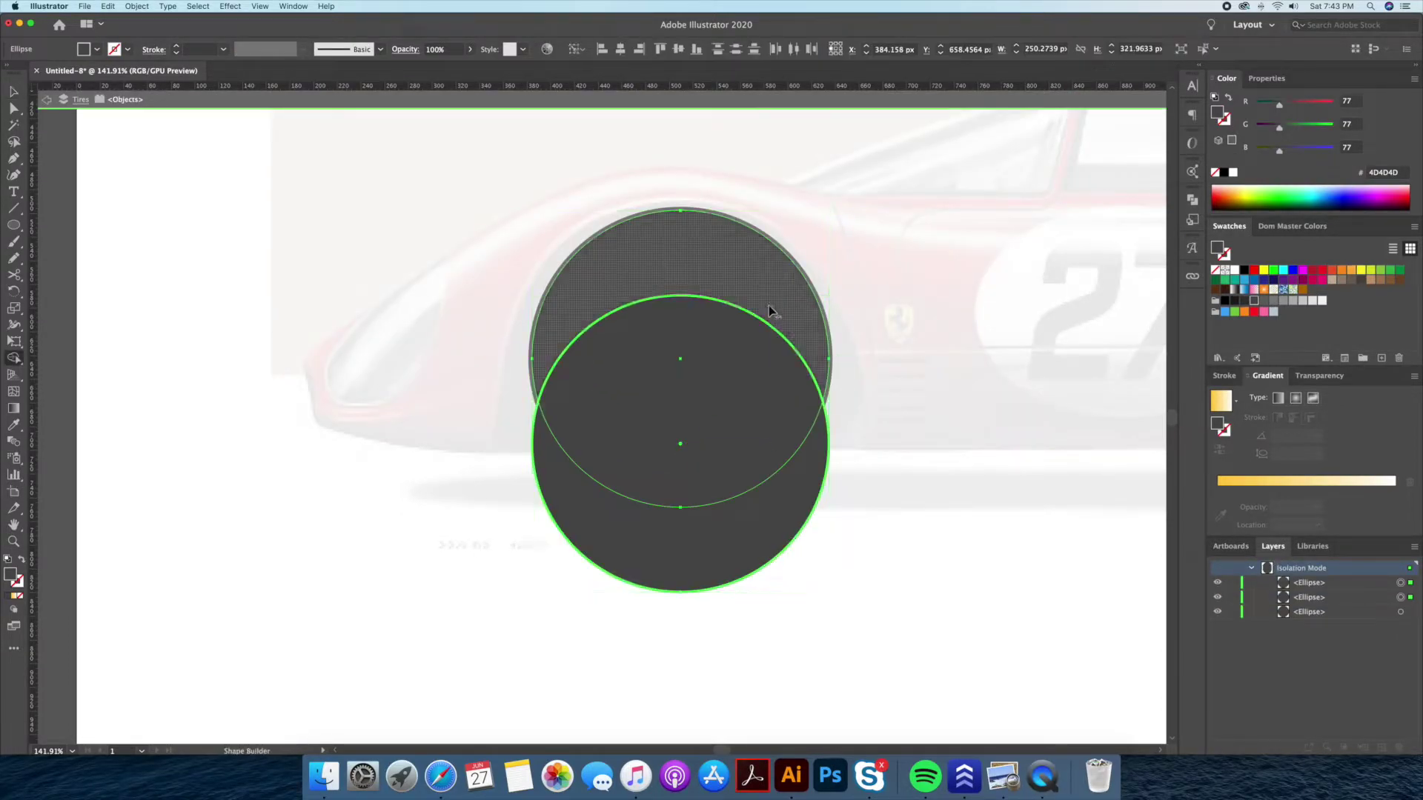
pyautogui.hotkey('shift', 'm')
pyautogui.keyDown('alt'); pyautogui.click(810, 531); pyautogui.keyUp('alt')
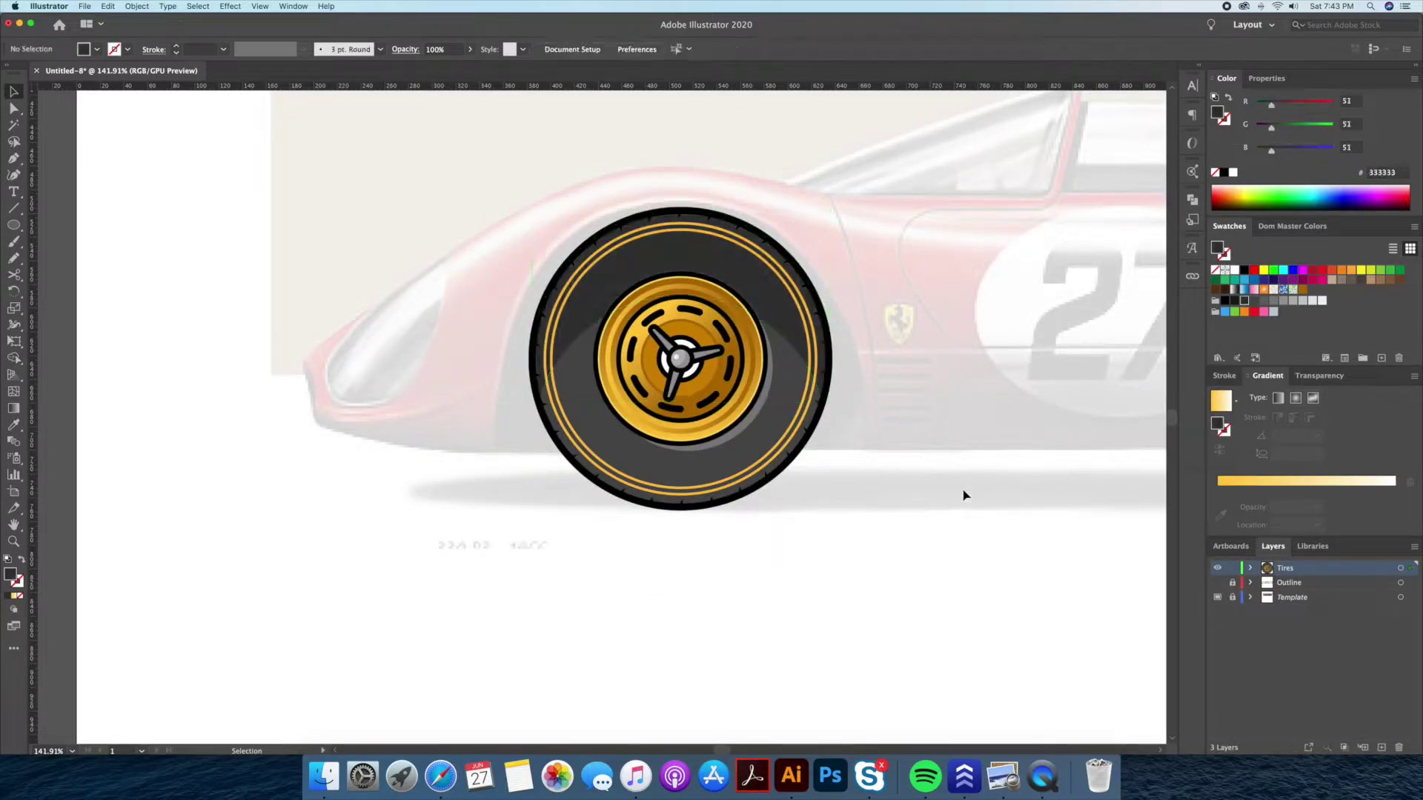
# - Trim the inner tire ellipse into a lower arc by deleting anchors and segments
pyautogui.press('a')
pyautogui.click(788, 254)
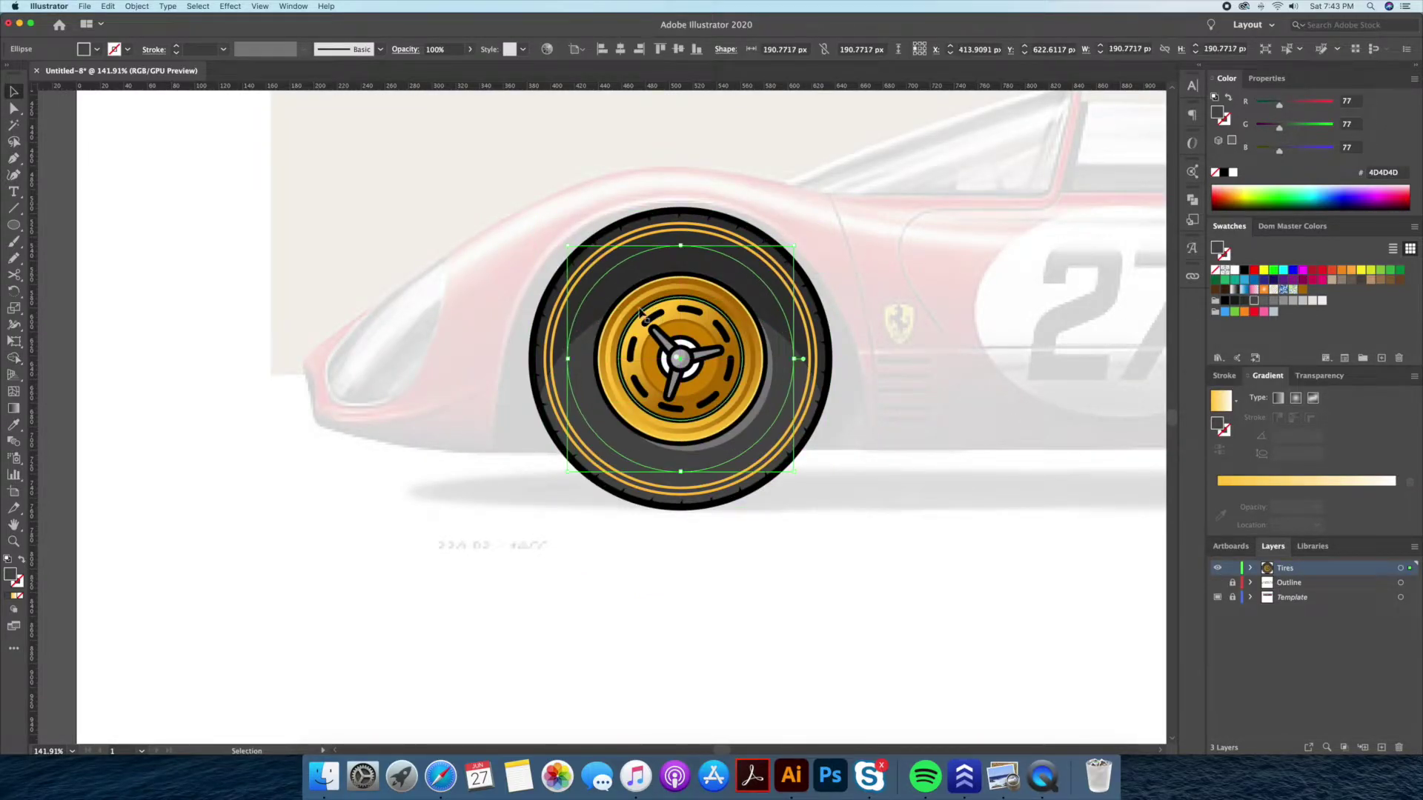
pyautogui.click(679, 246)
pyautogui.press('Delete')
pyautogui.click(791, 390)
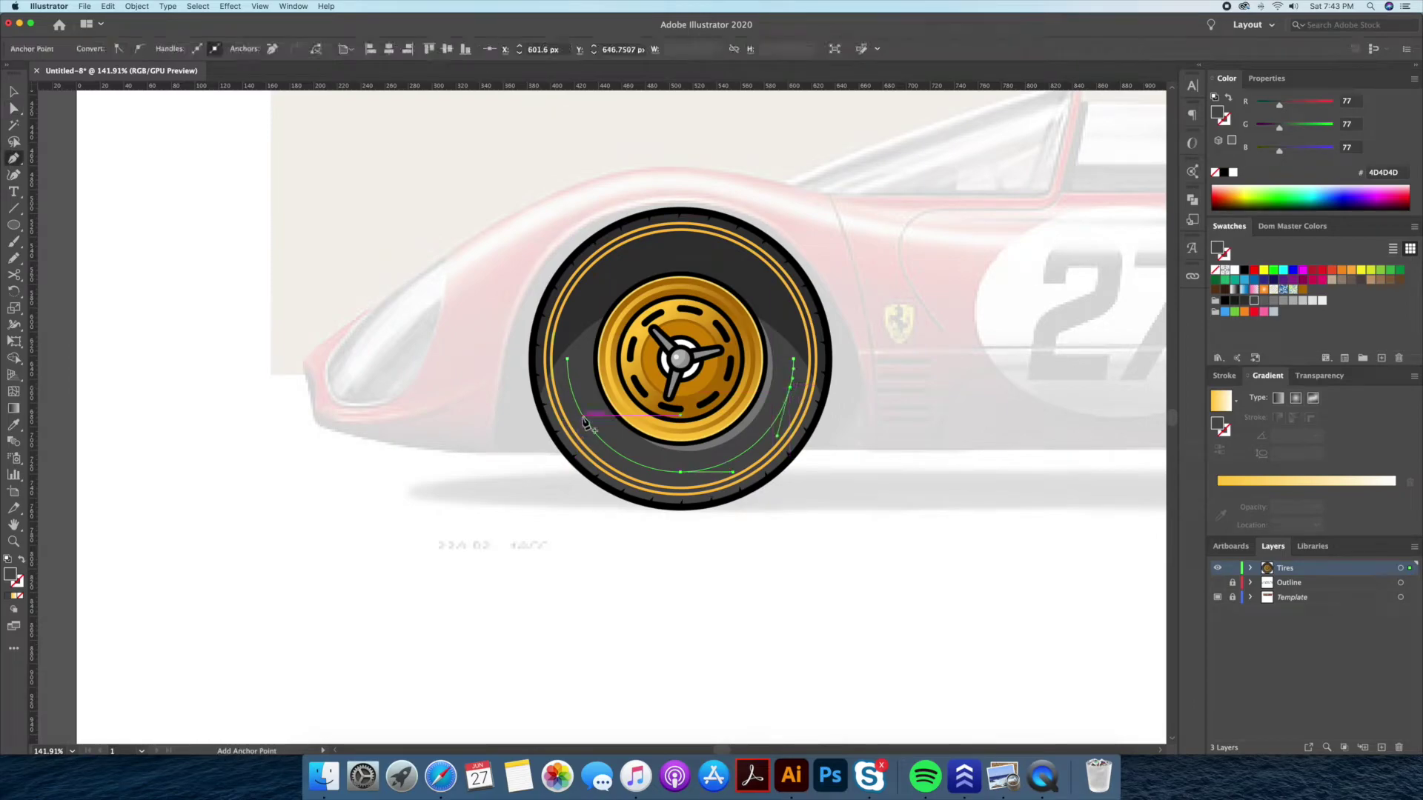
pyautogui.click(568, 360)
pyautogui.press('Delete')
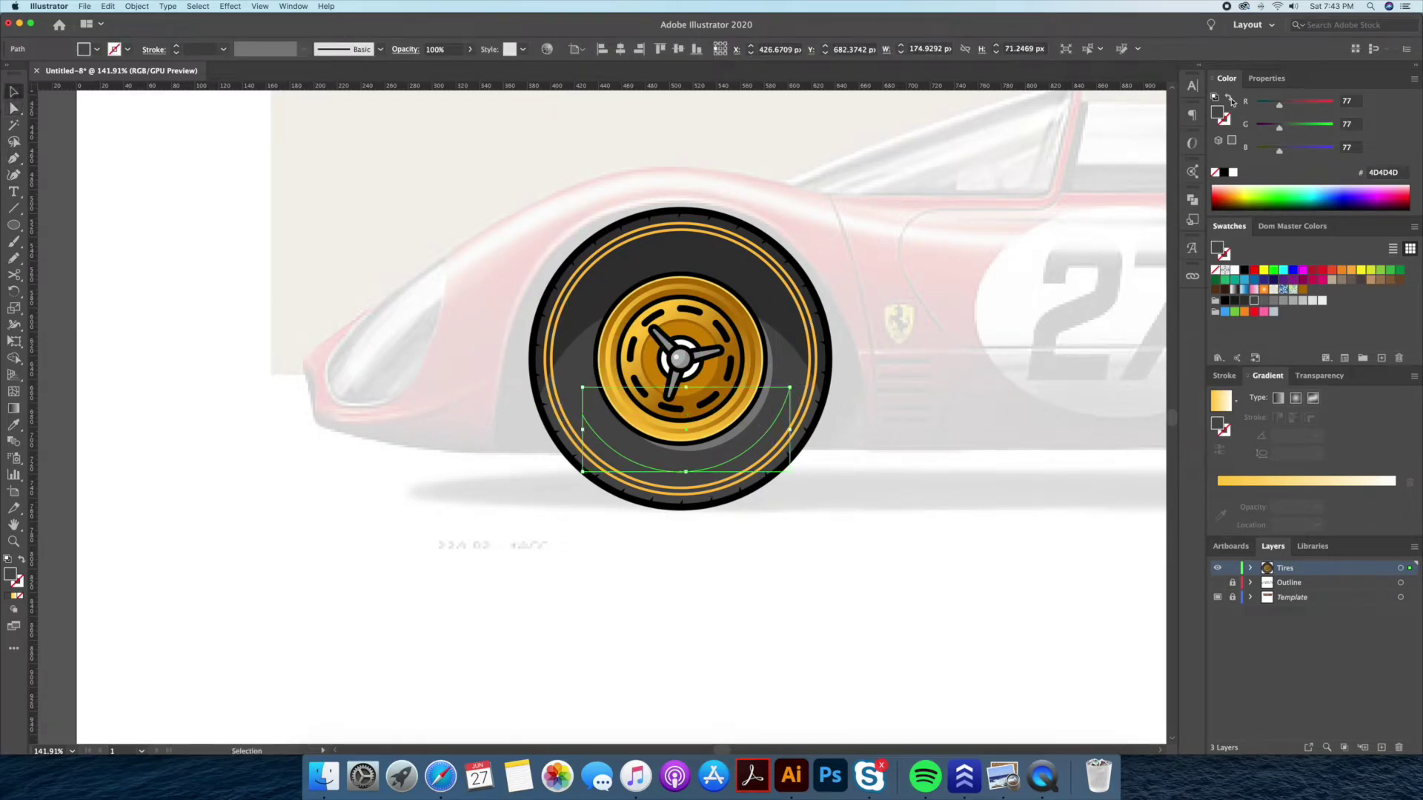
# - Stroke the arc white at 8 pt with a tapered elliptical width profile
pyautogui.click(1230, 98)
pyautogui.click(1224, 376)
pyautogui.click(1264, 395)
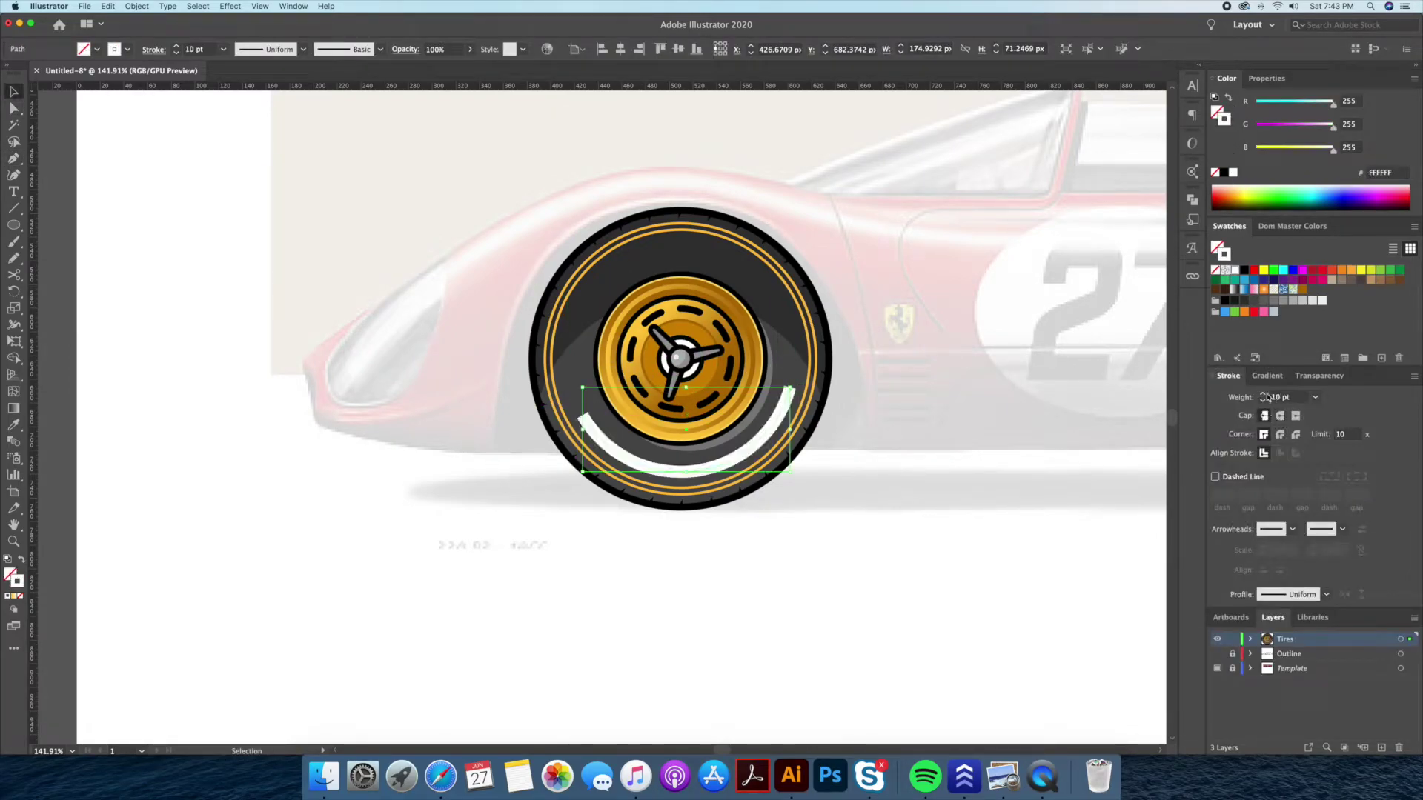
pyautogui.click(1264, 406)
pyautogui.click(1326, 594)
pyautogui.click(1282, 449)
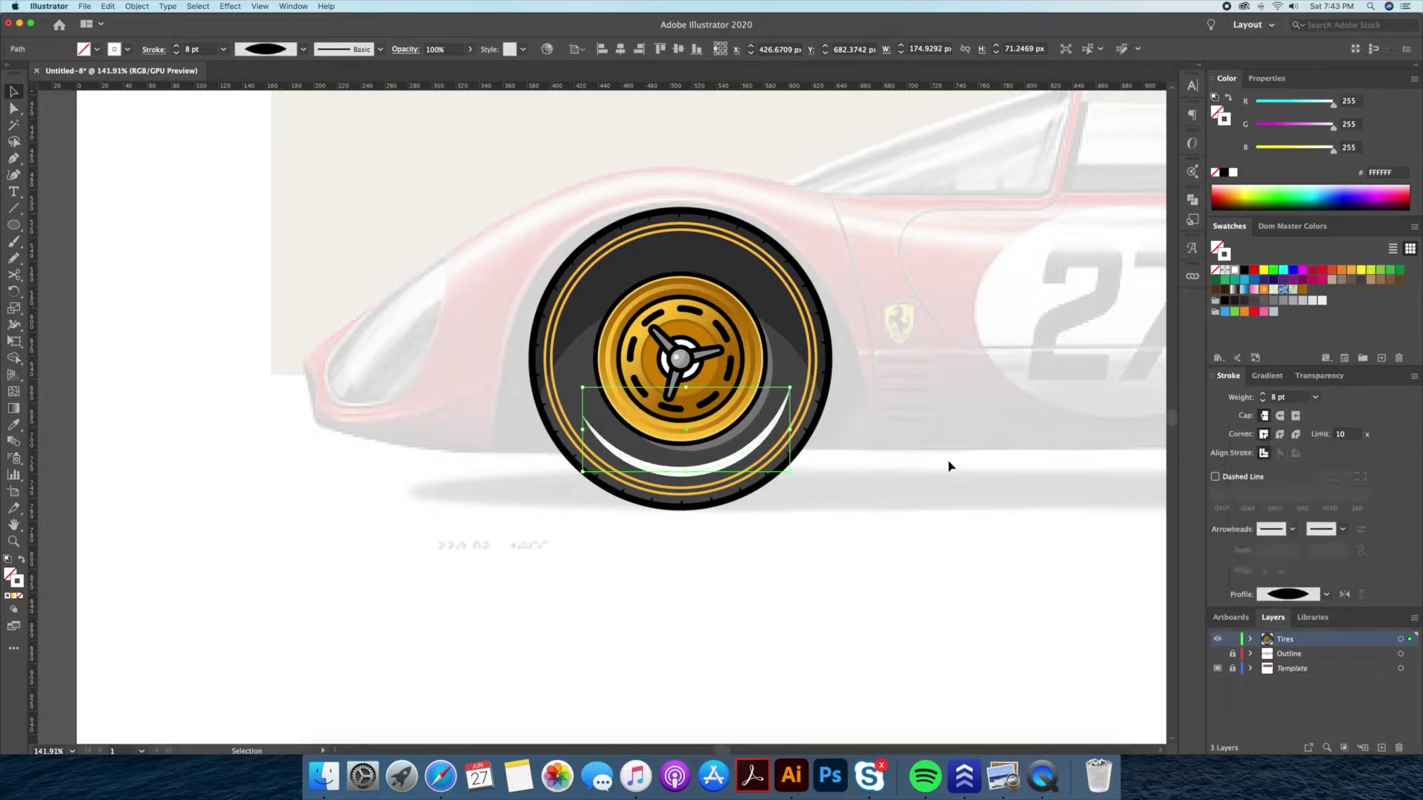
# - Outline the arc's stroke and set its opacity to 20%
pyautogui.click(136, 7)
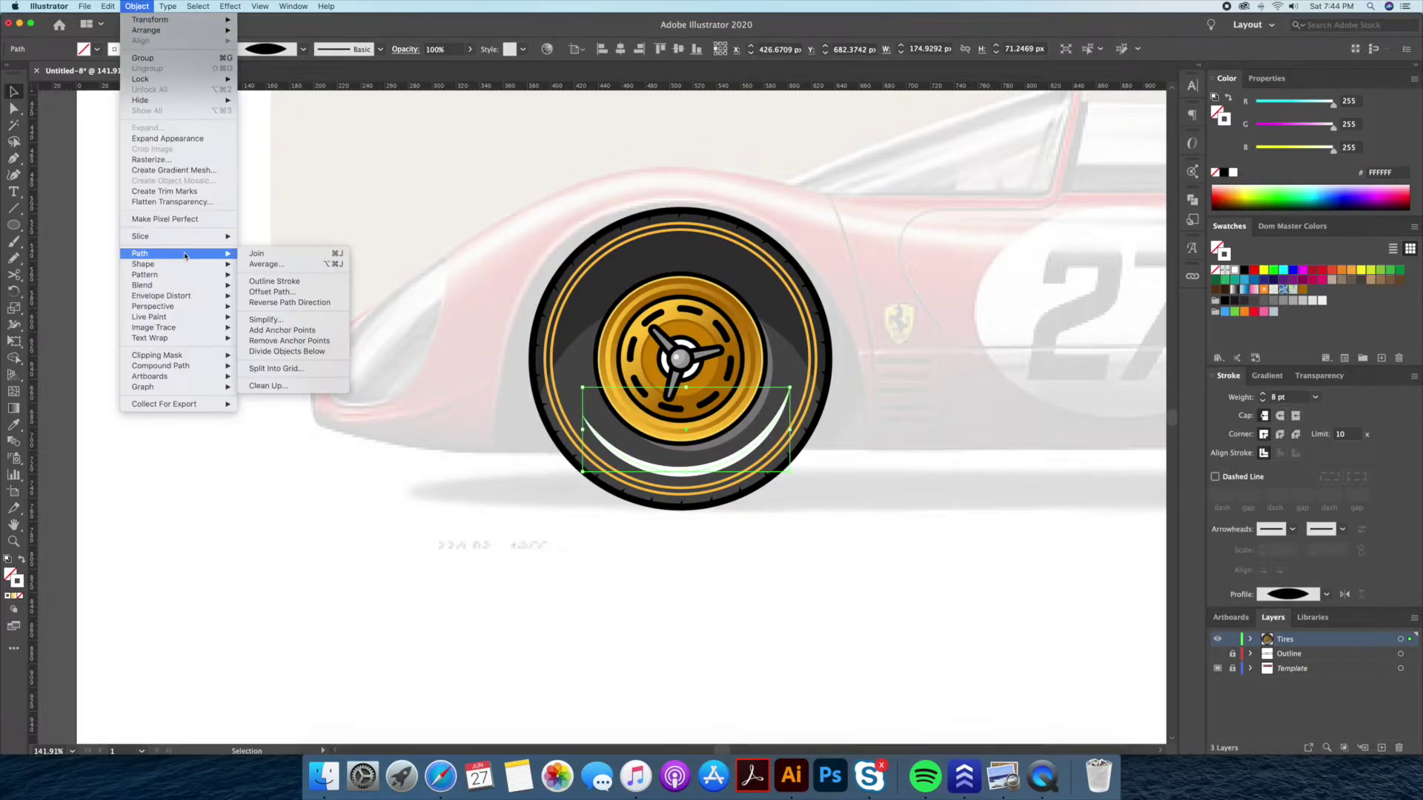
pyautogui.click(274, 280)
pyautogui.click(1319, 376)
pyautogui.write('20')
pyautogui.press('Return')
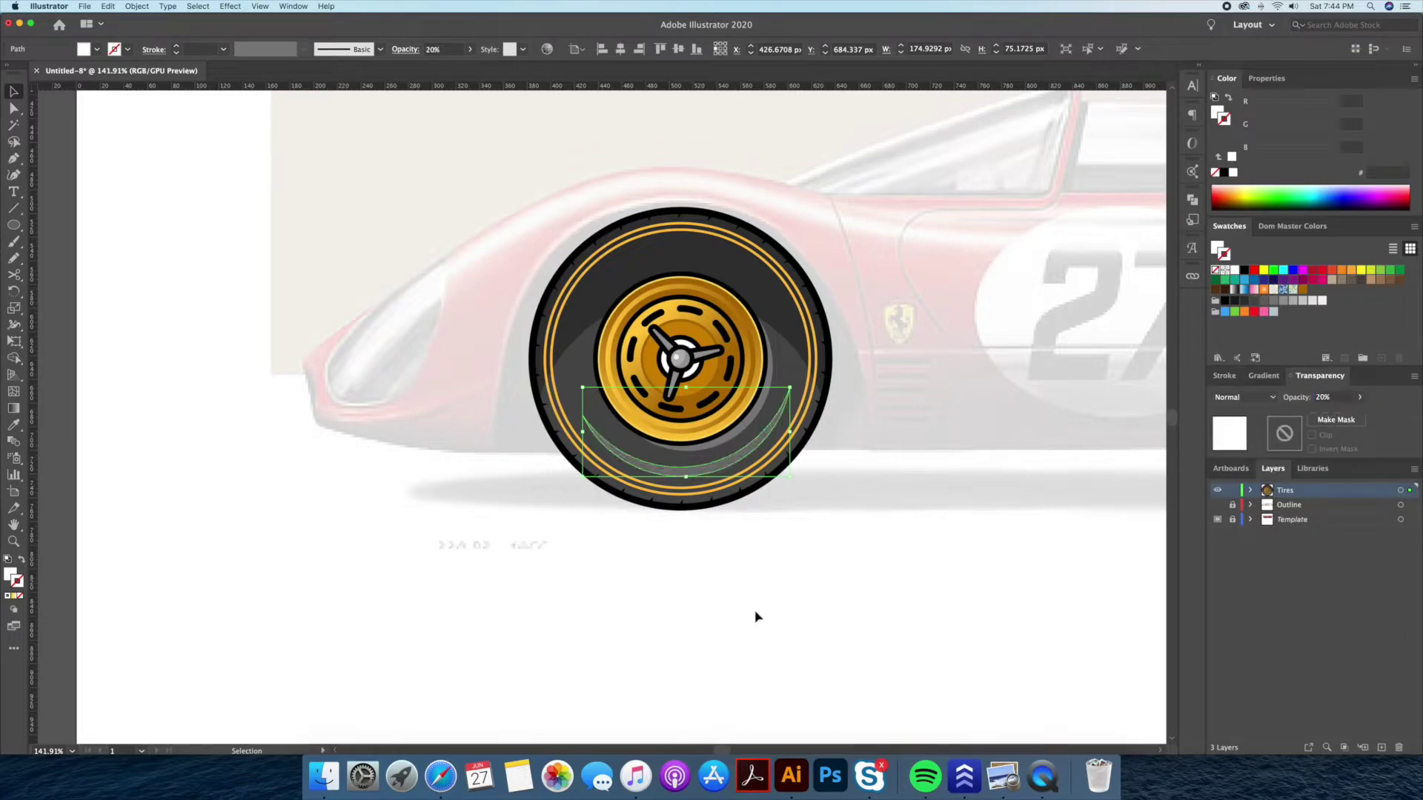
pyautogui.press('a')
pyautogui.press('v')
pyautogui.click(895, 508)
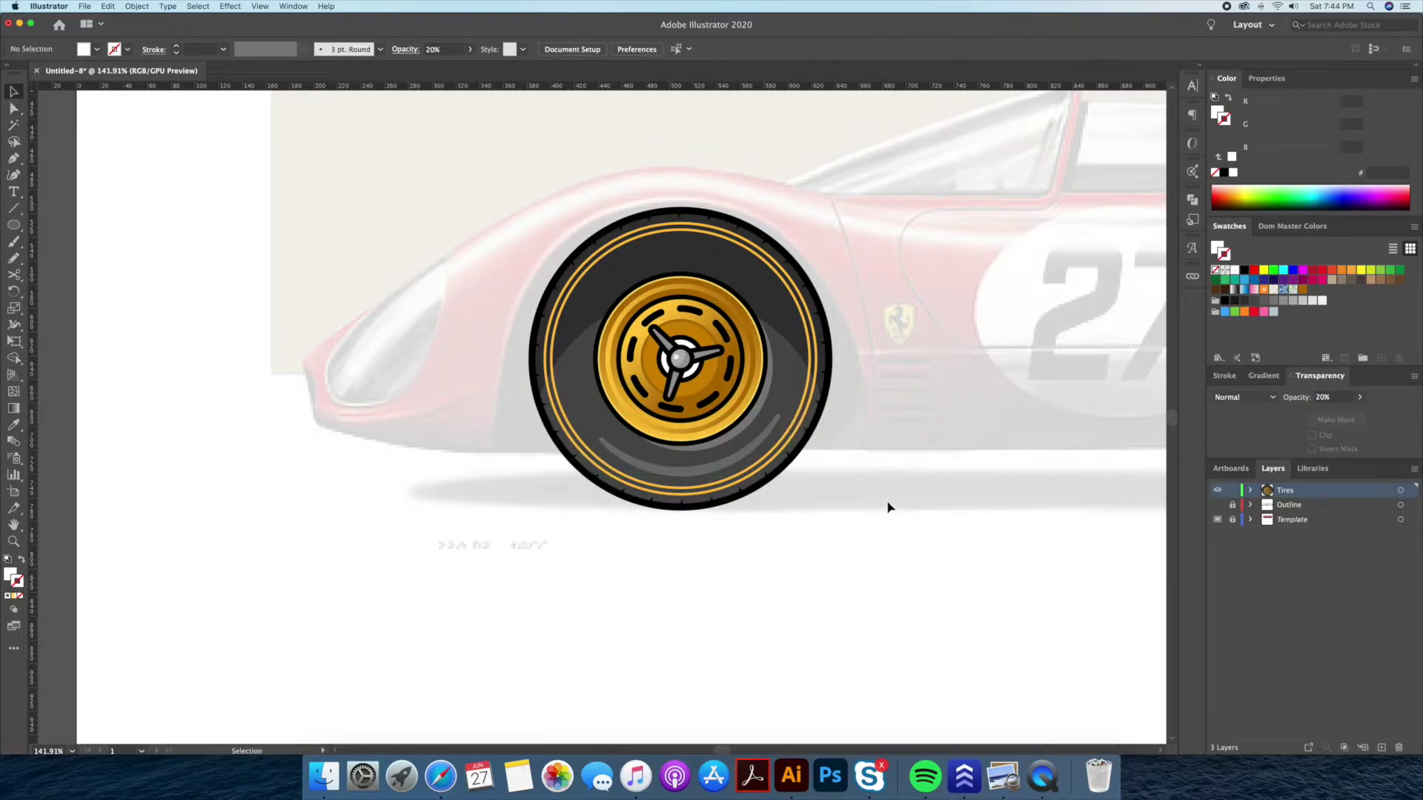
pyautogui.scroll(2, 869, 541)
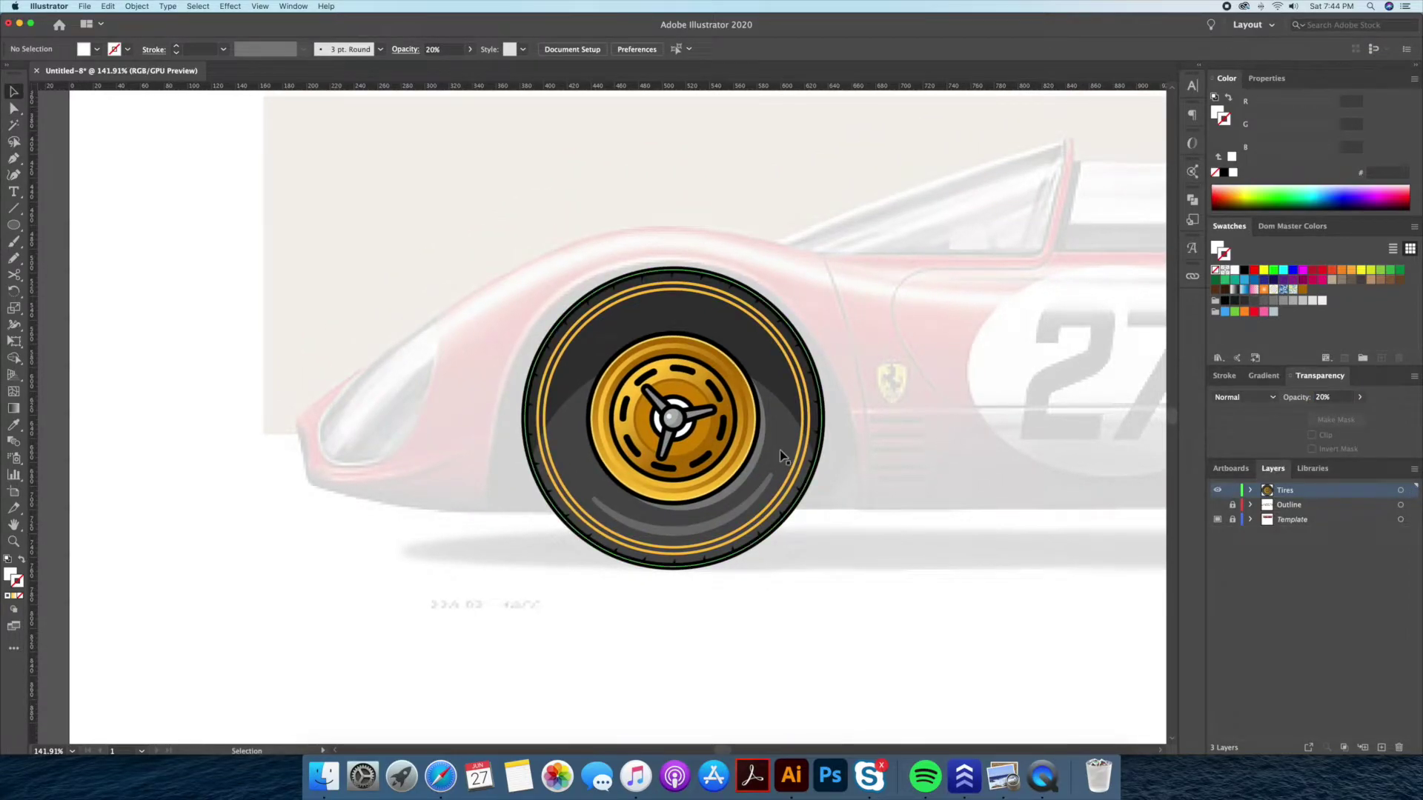
# - Scale the grey ellipse to 195 px around the rim and fill it 666666
pyautogui.click(804, 289)
pyautogui.moveTo(804, 287); pyautogui.dragTo(791, 293)
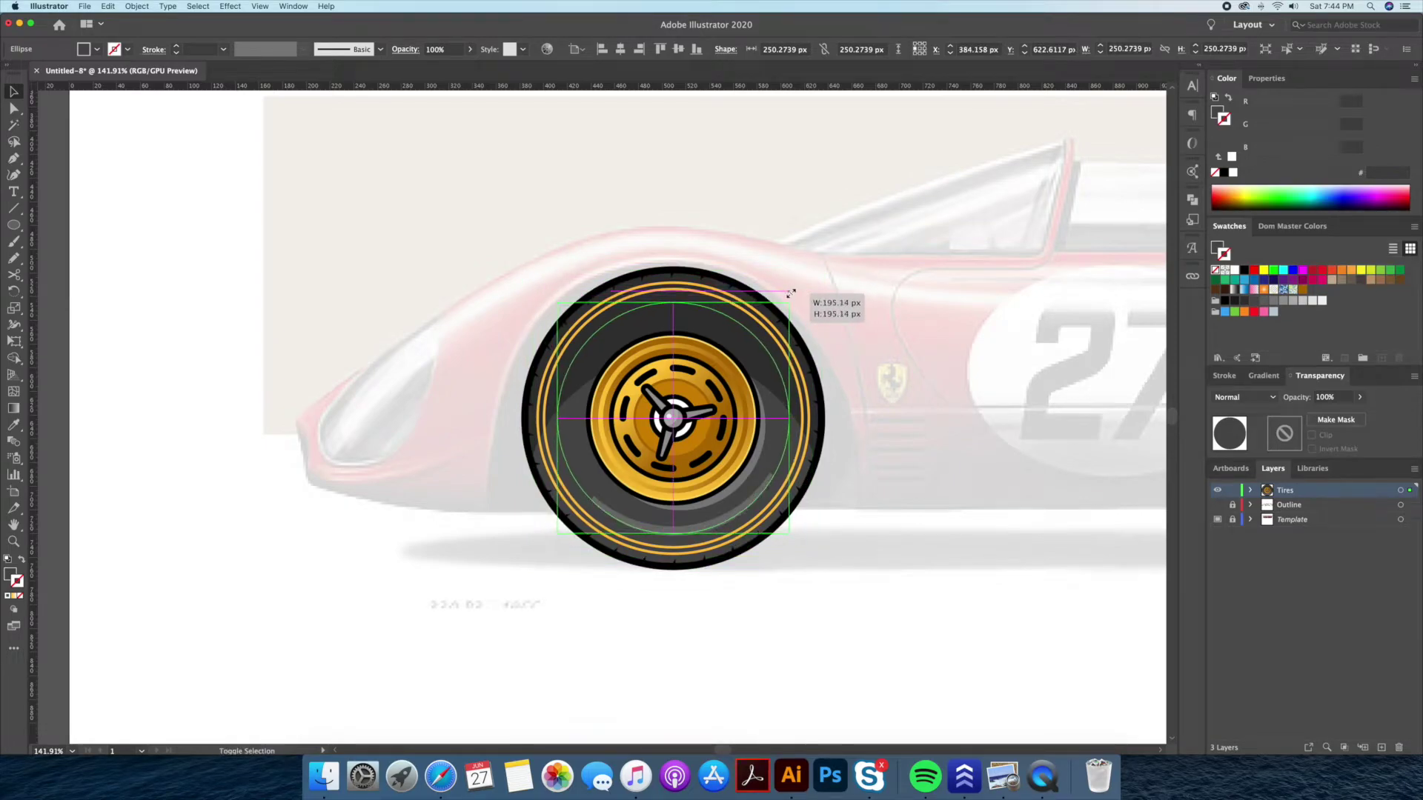
pyautogui.click(1274, 302)
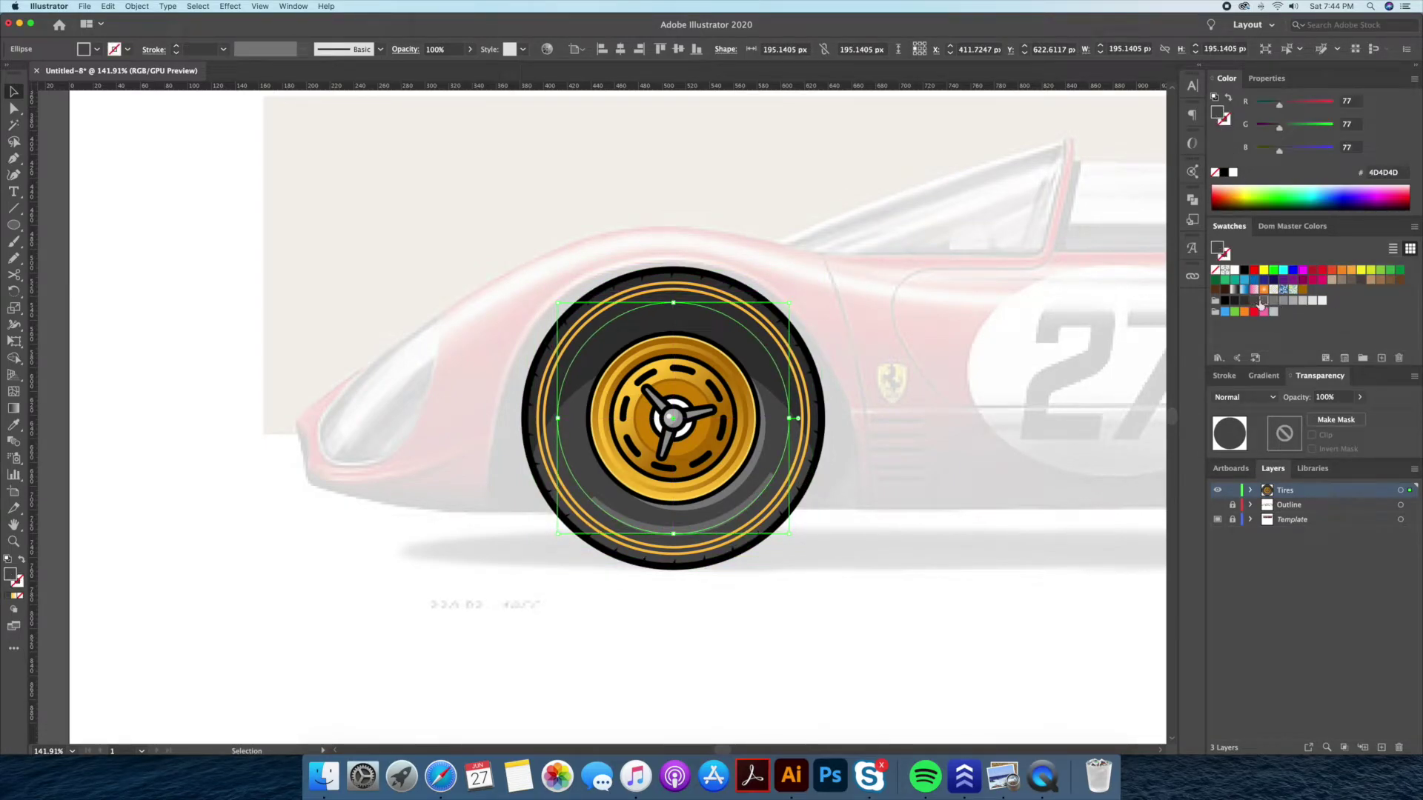
pyautogui.click(1263, 301)
# - Set the dark tire shading arc's opacity to 70%
pyautogui.click(776, 391)
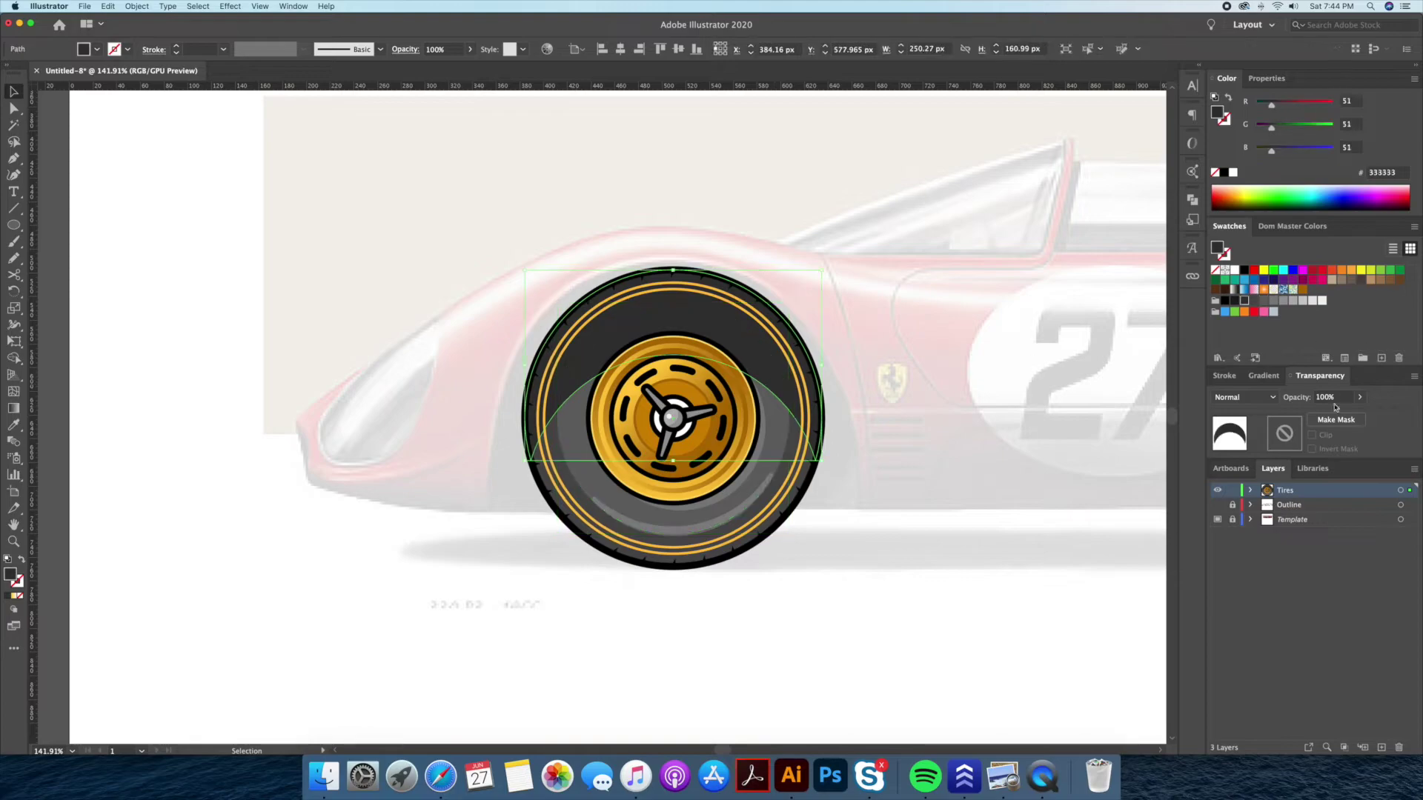
pyautogui.write('70')
pyautogui.press('Return')
pyautogui.click(926, 499)
pyautogui.keyDown('alt'); pyautogui.keyDown('super'); pyautogui.click(937, 526); pyautogui.keyUp('super'); pyautogui.keyUp('alt')
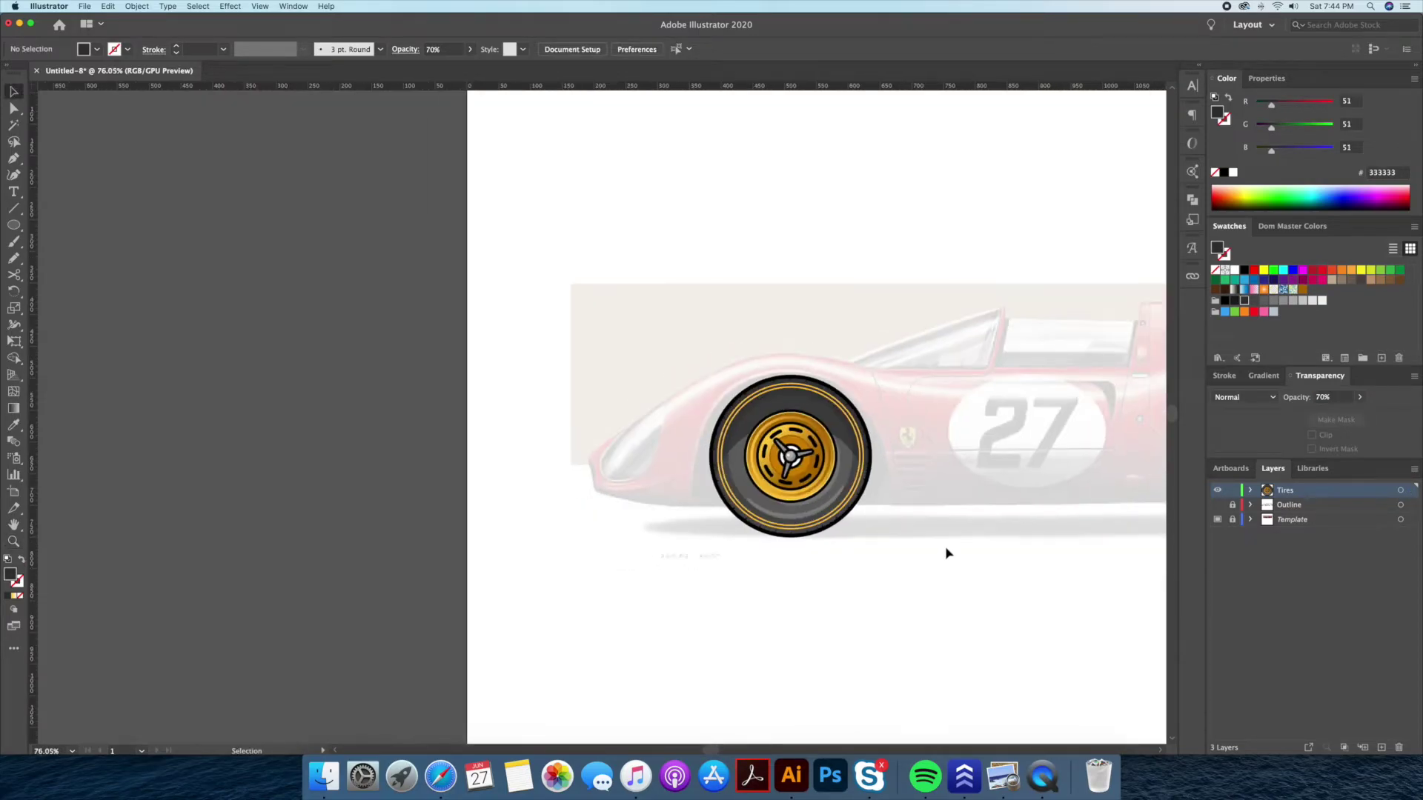
pyautogui.scroll(4, 676, 518)
pyautogui.click(745, 413)
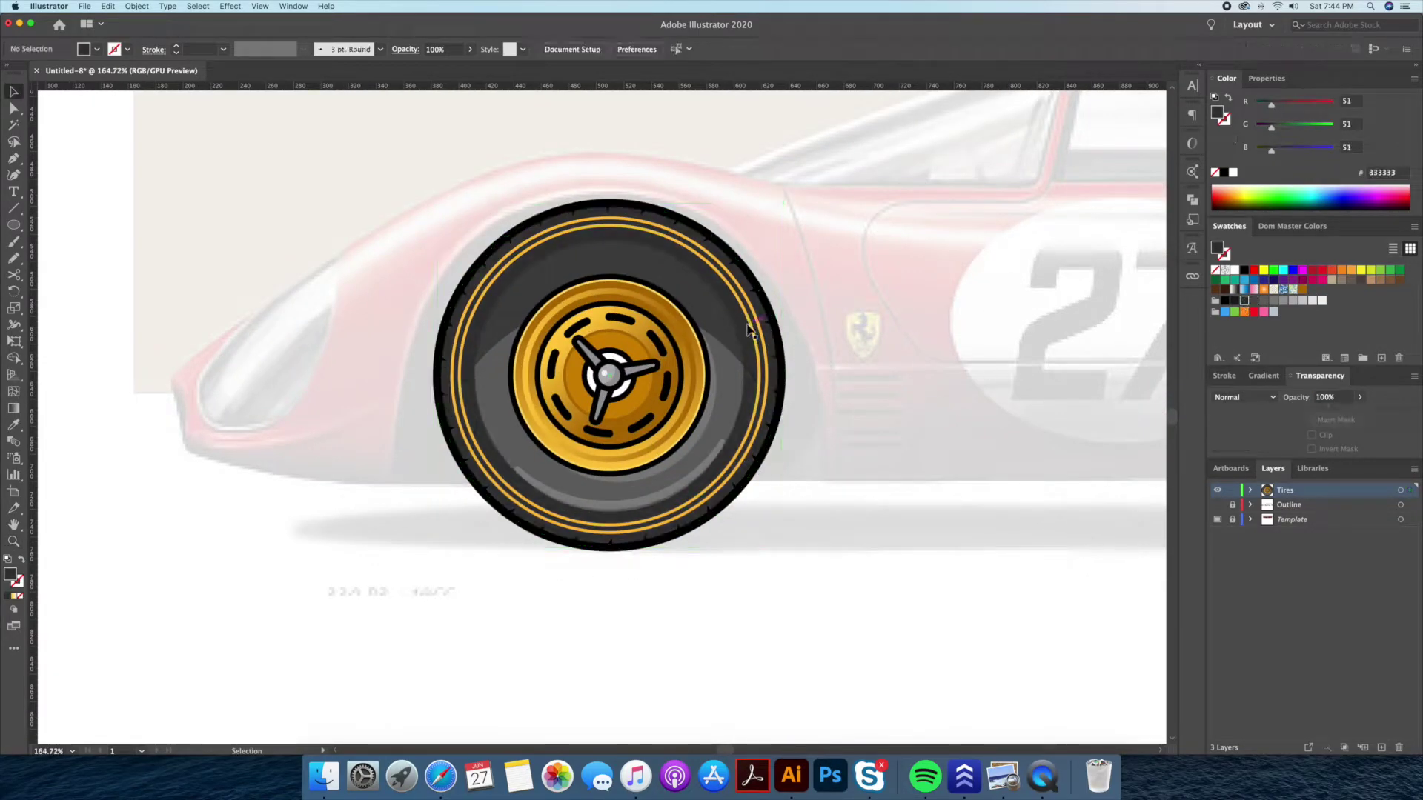
pyautogui.click(863, 452)
# - Alt-drag a copy of the highlight arc to the tire's top, fill it black, then select the tire group
pyautogui.click(724, 277)
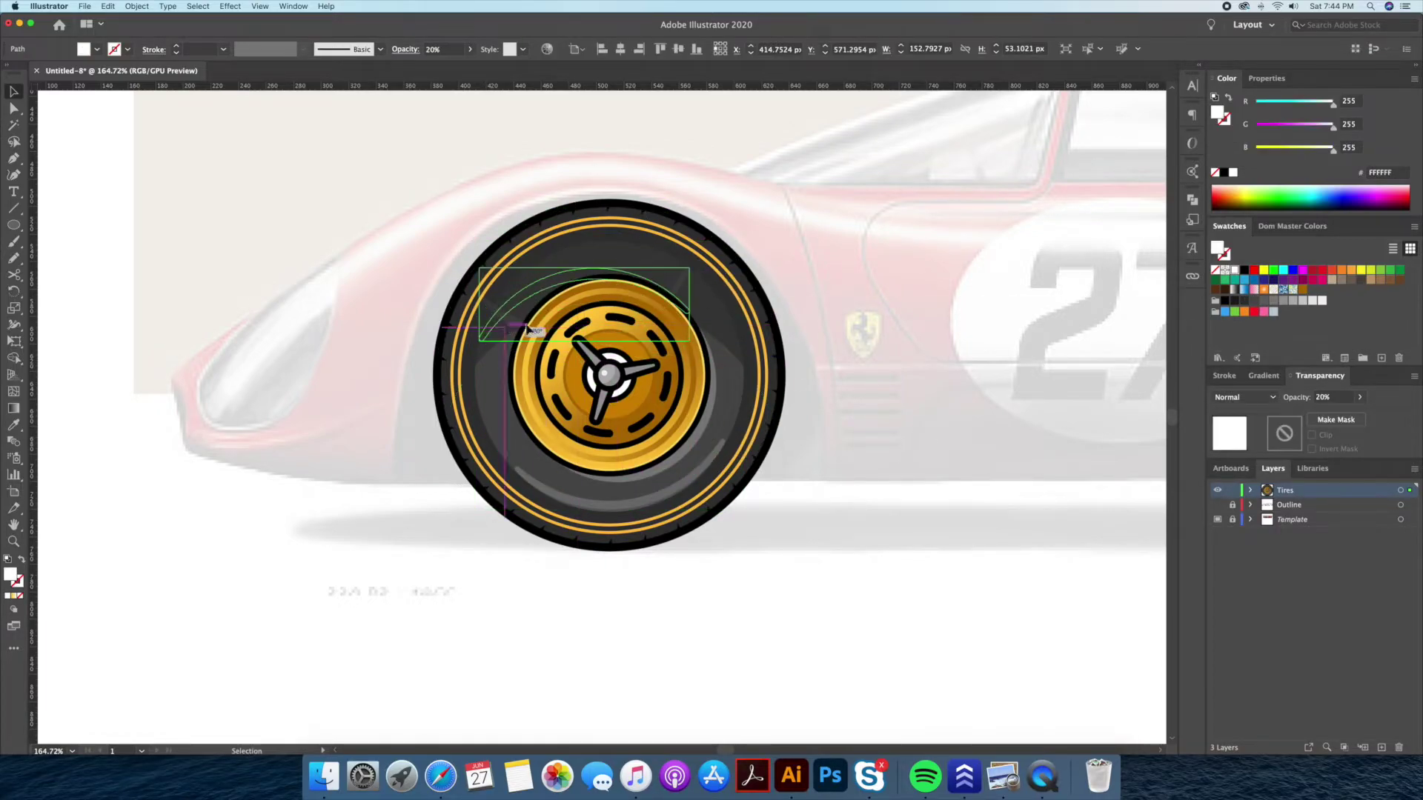
pyautogui.moveTo(552, 287); pyautogui.dragTo(563, 269)
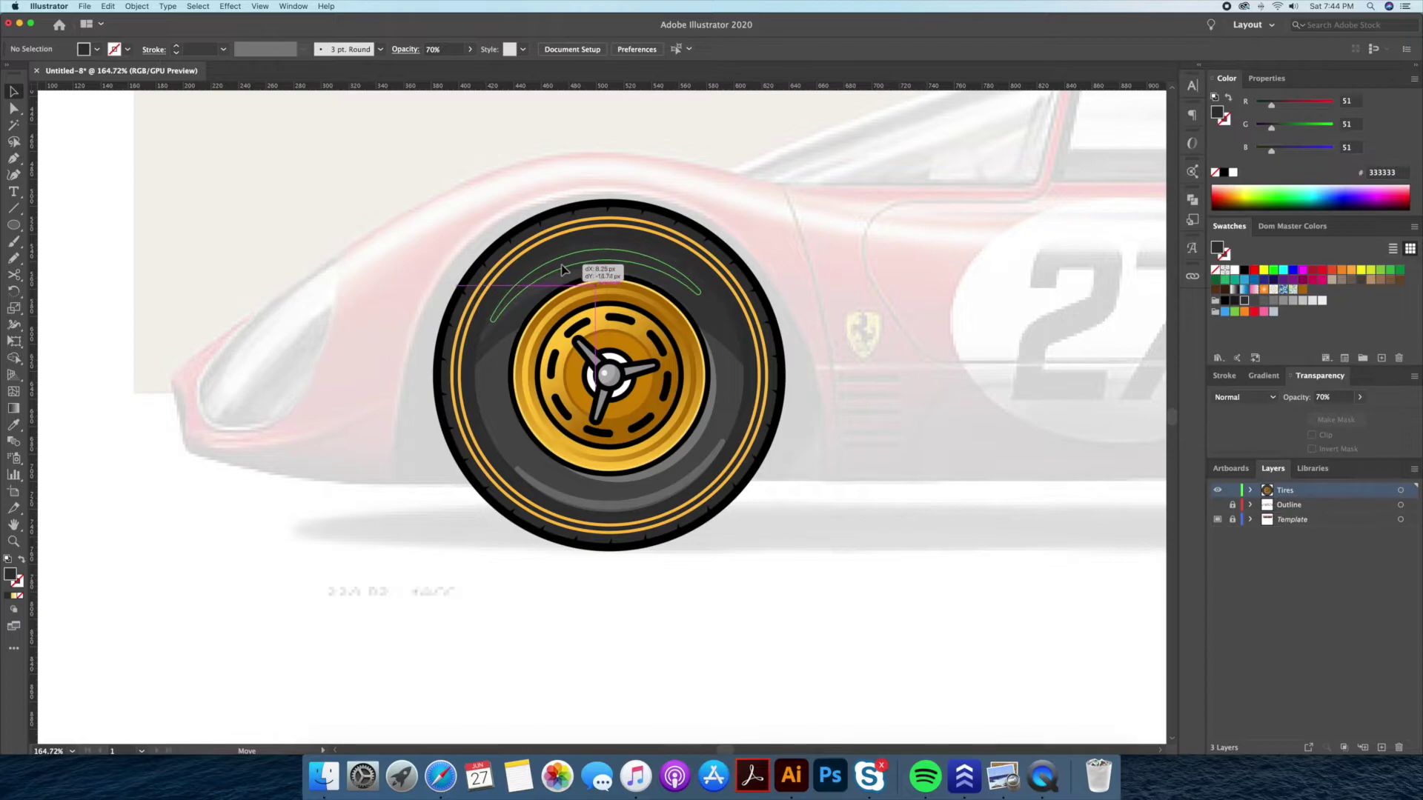
pyautogui.click(1224, 301)
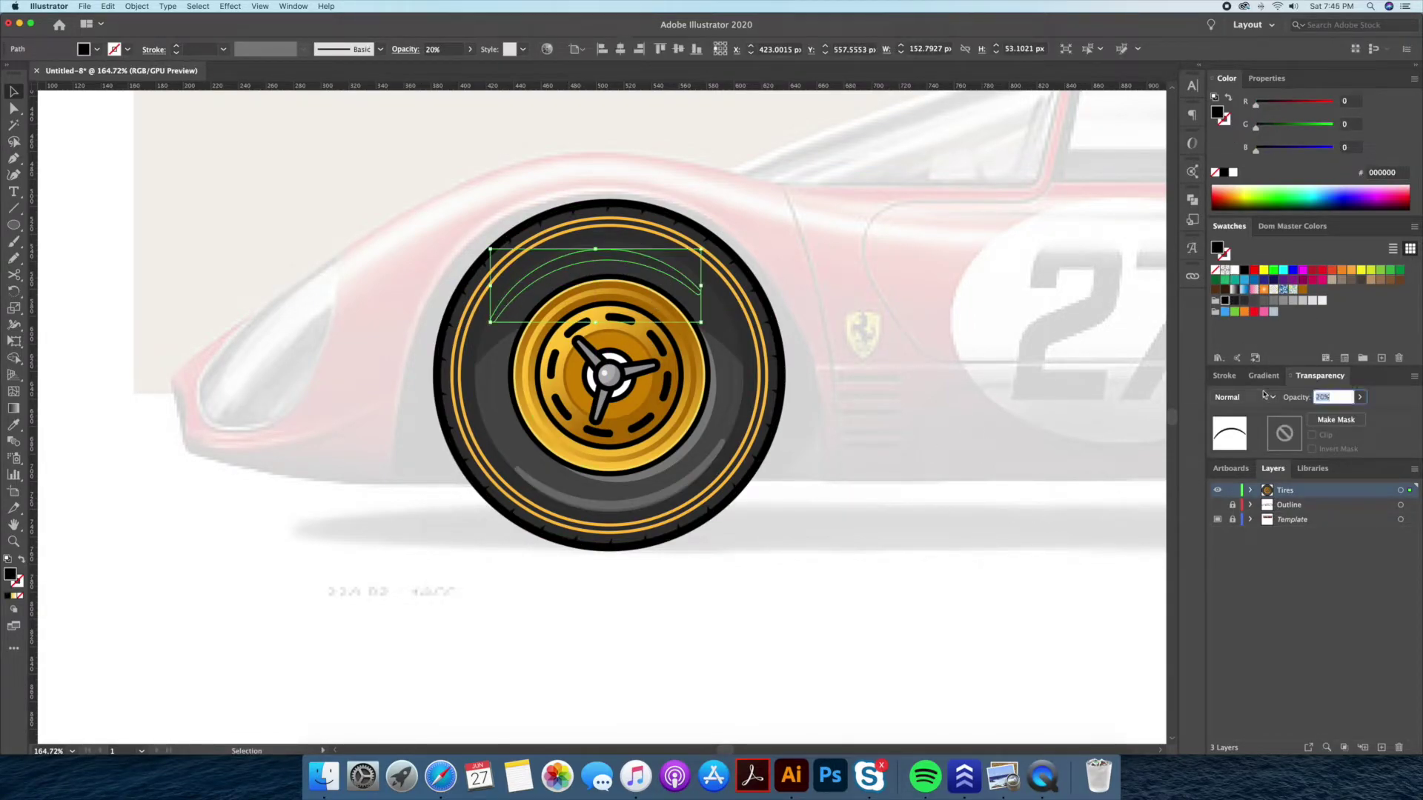
pyautogui.click(931, 618)
pyautogui.keyDown('alt'); pyautogui.keyDown('super'); pyautogui.click(248, 572); pyautogui.keyUp('super'); pyautogui.keyUp('alt')
pyautogui.press('super+a')
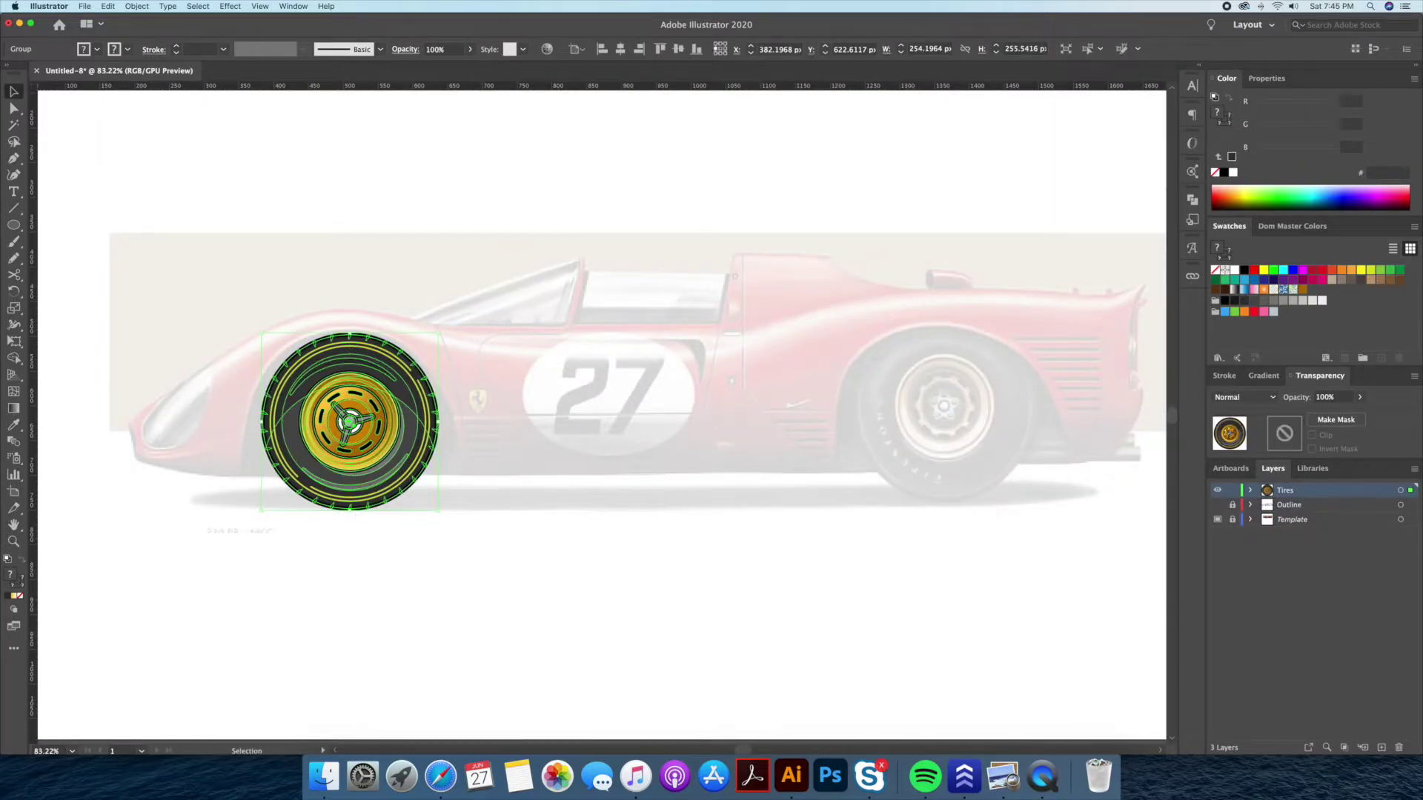
# - Duplicate the front wheel onto the rear wheel, then add a fourth layer below Outline
pyautogui.moveTo(346, 454); pyautogui.dragTo(934, 446)
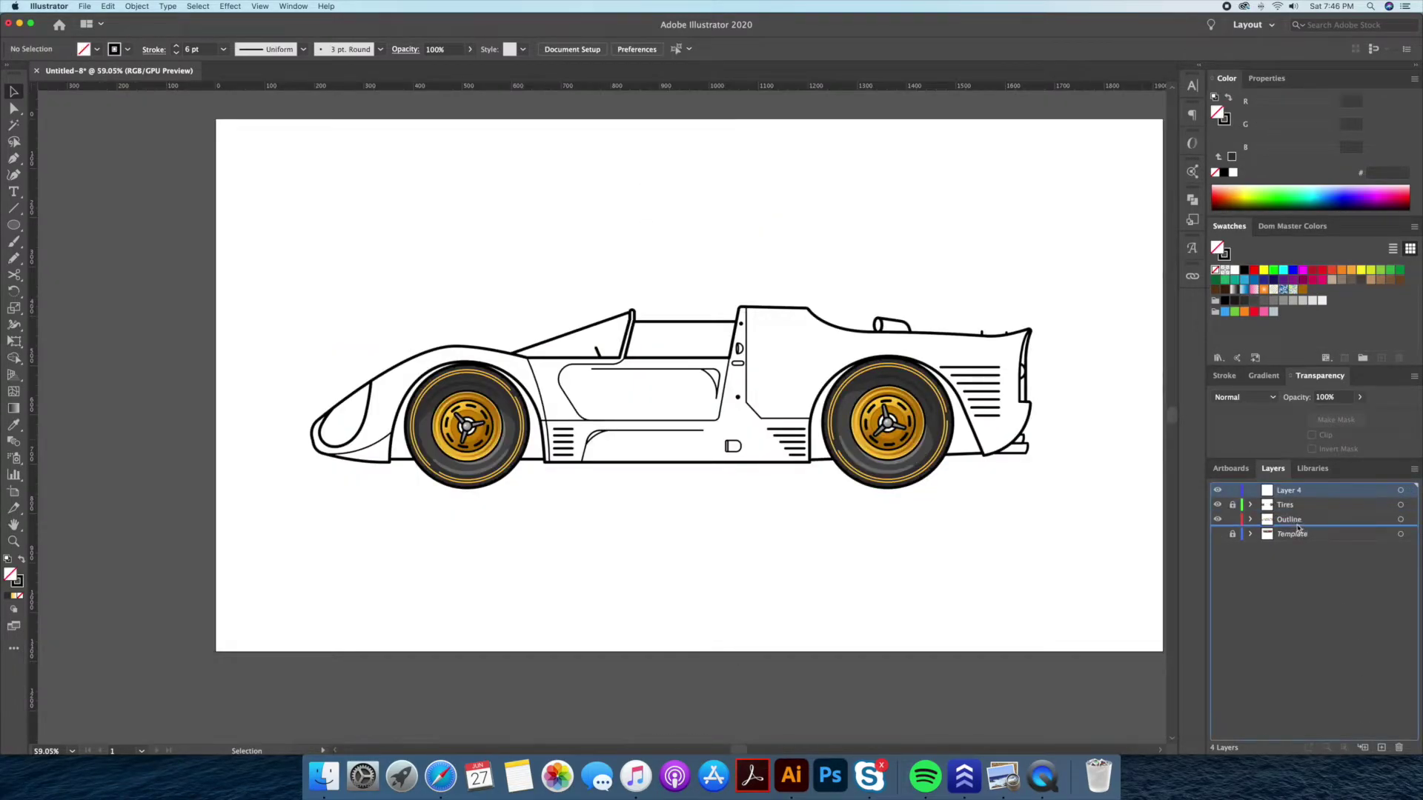
pyautogui.moveTo(1289, 493); pyautogui.dragTo(1288, 526)
pyautogui.doubleClick(1289, 521)
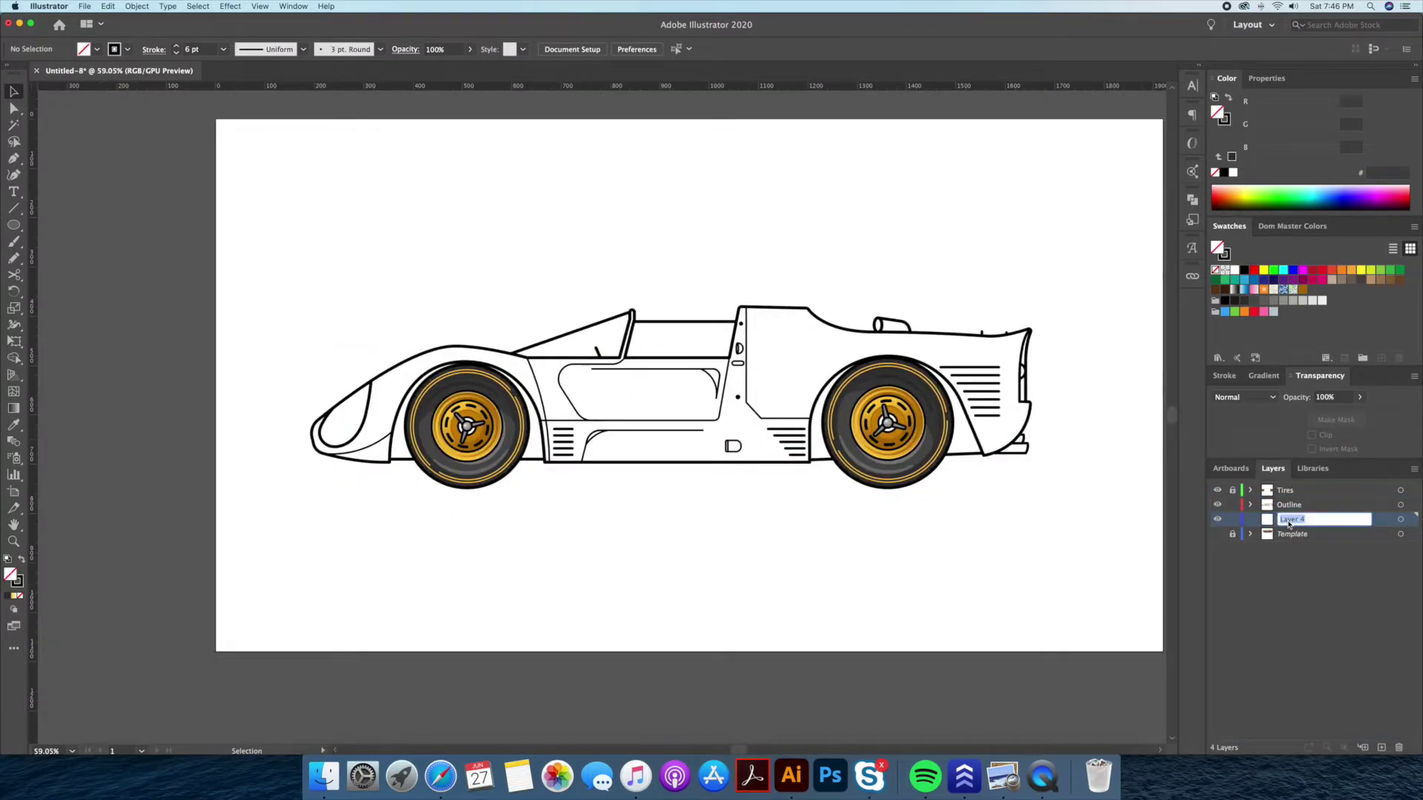
# - Move the car's silhouette path onto the Paint layer and fill it with the EF425E red swatch
pyautogui.click(948, 334)
pyautogui.scroll(4, 855, 318)
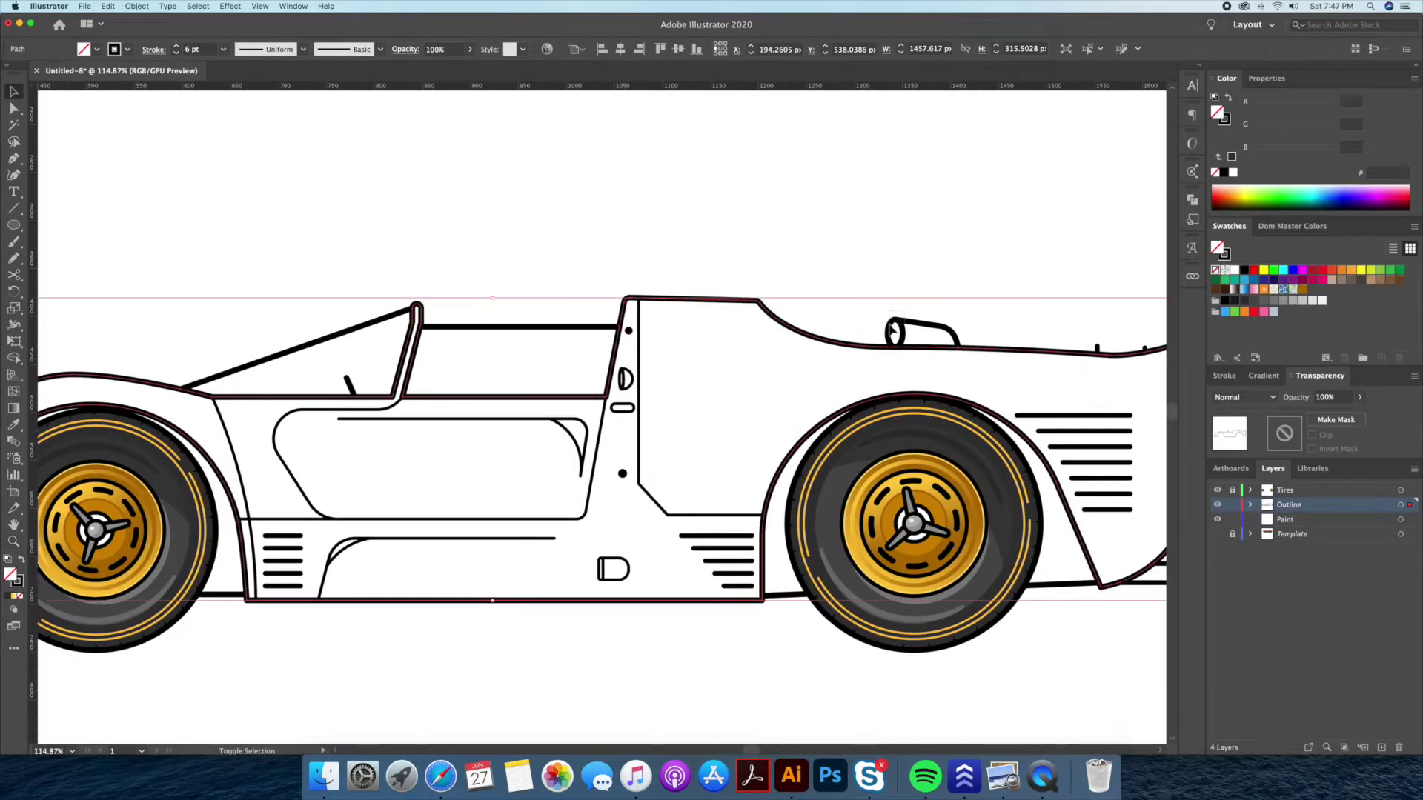
pyautogui.click(922, 307)
pyautogui.press('super+a')
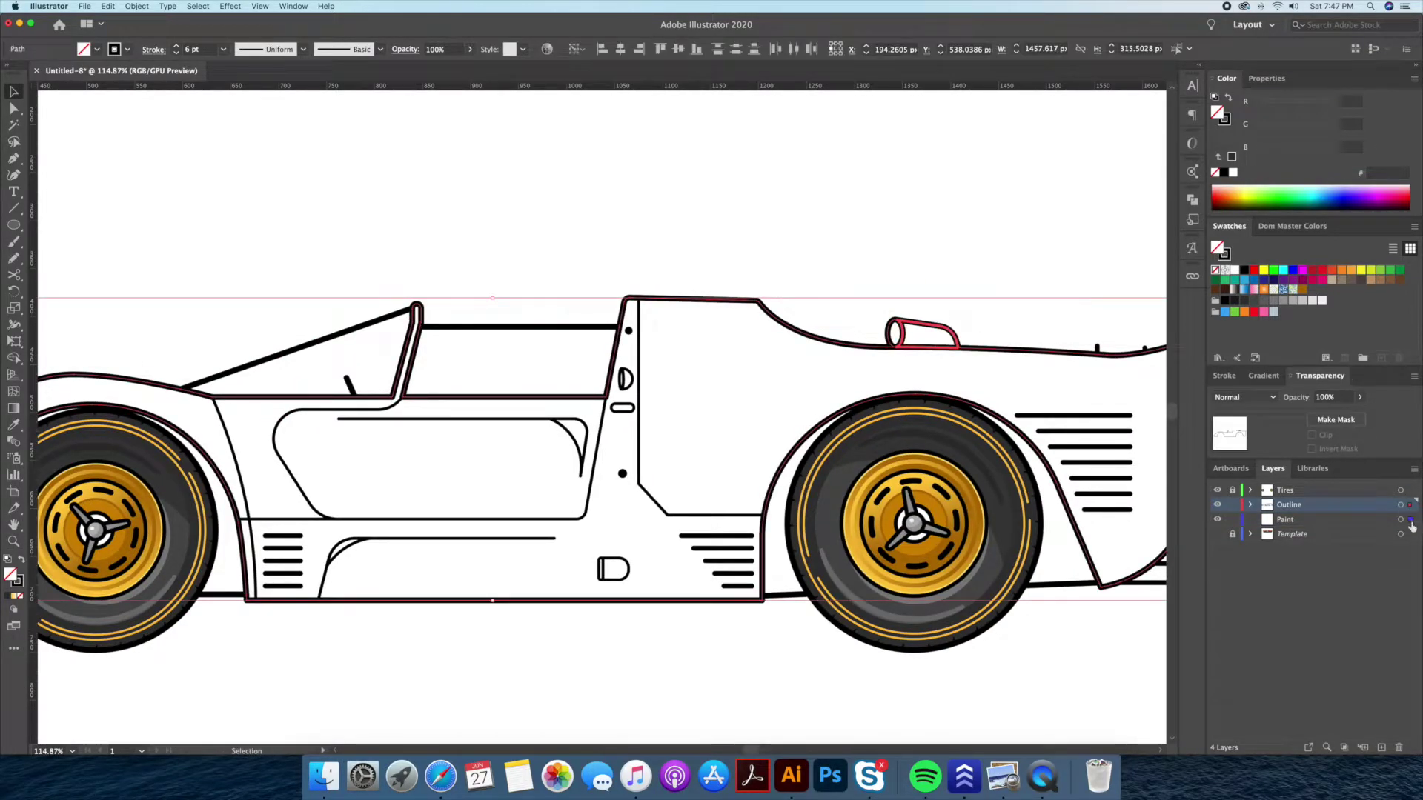
pyautogui.moveTo(1409, 505); pyautogui.dragTo(1411, 521)
pyautogui.click(1228, 98)
pyautogui.click(1273, 226)
pyautogui.click(1342, 307)
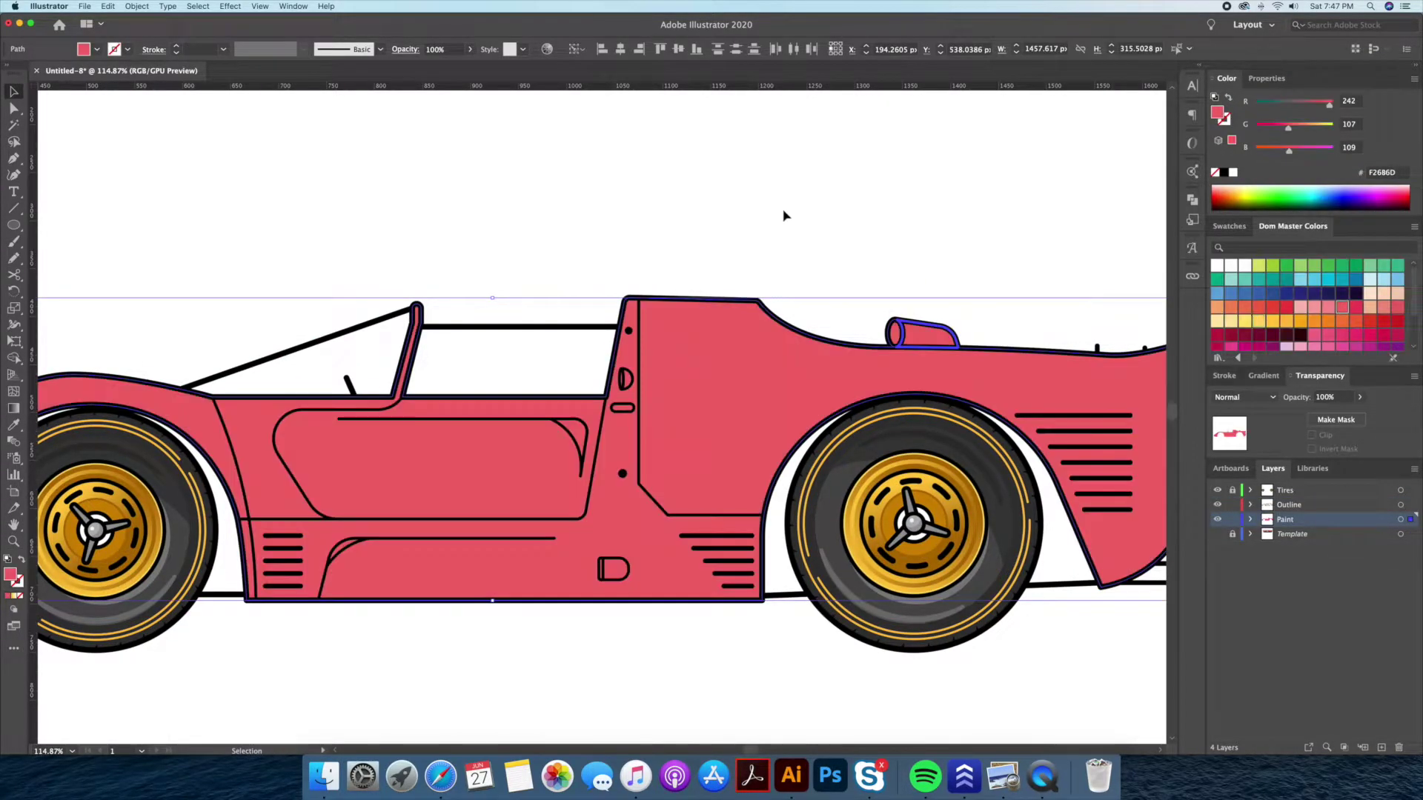
pyautogui.click(1357, 309)
# - Zoom out and reselect the red car body, briefly entering and leaving isolation mode
pyautogui.click(835, 223)
pyautogui.keyDown('alt'); pyautogui.click(758, 219); pyautogui.keyUp('alt')
pyautogui.press('v')
pyautogui.click(746, 276)
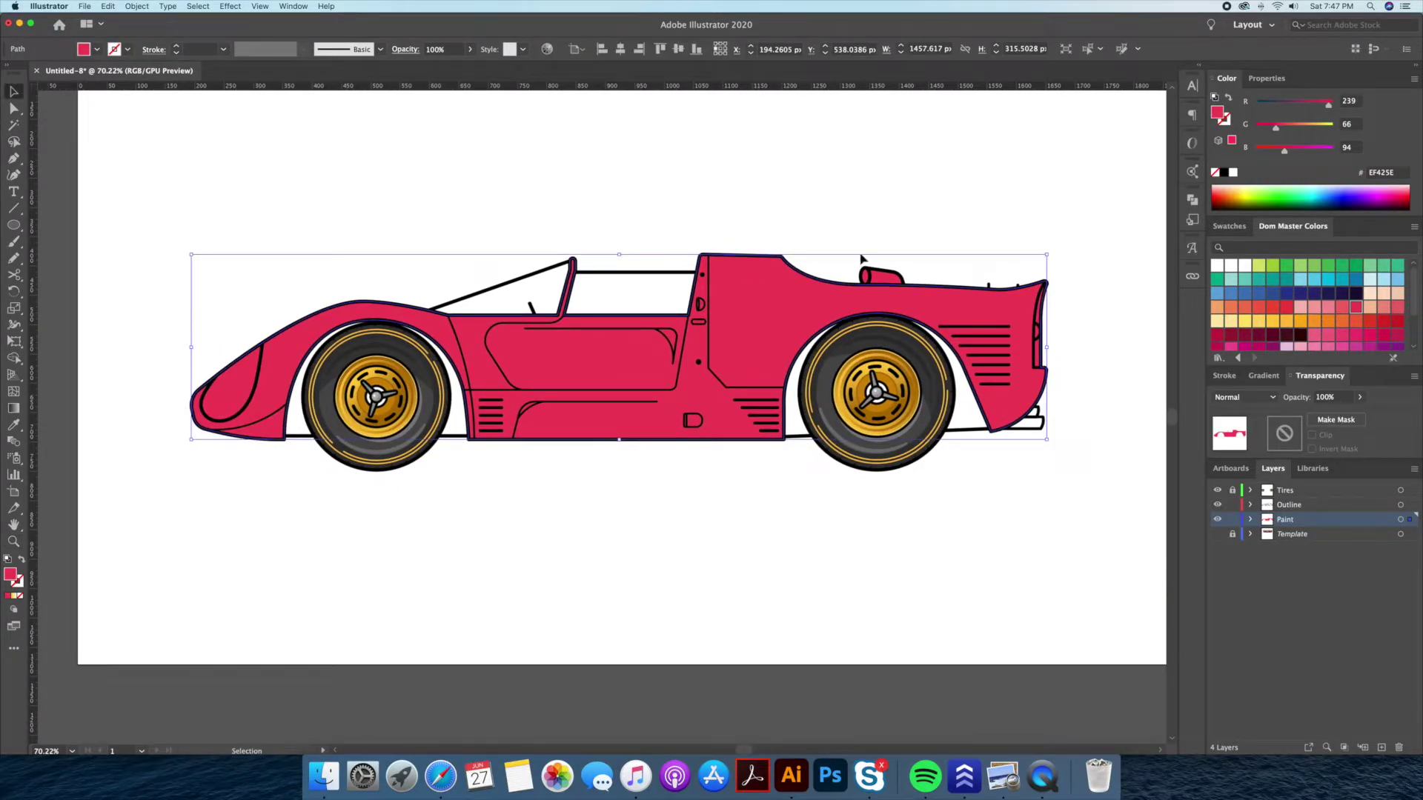
pyautogui.doubleClick(794, 295)
pyautogui.press('Escape')
pyautogui.doubleClick(849, 289)
pyautogui.press('Escape')
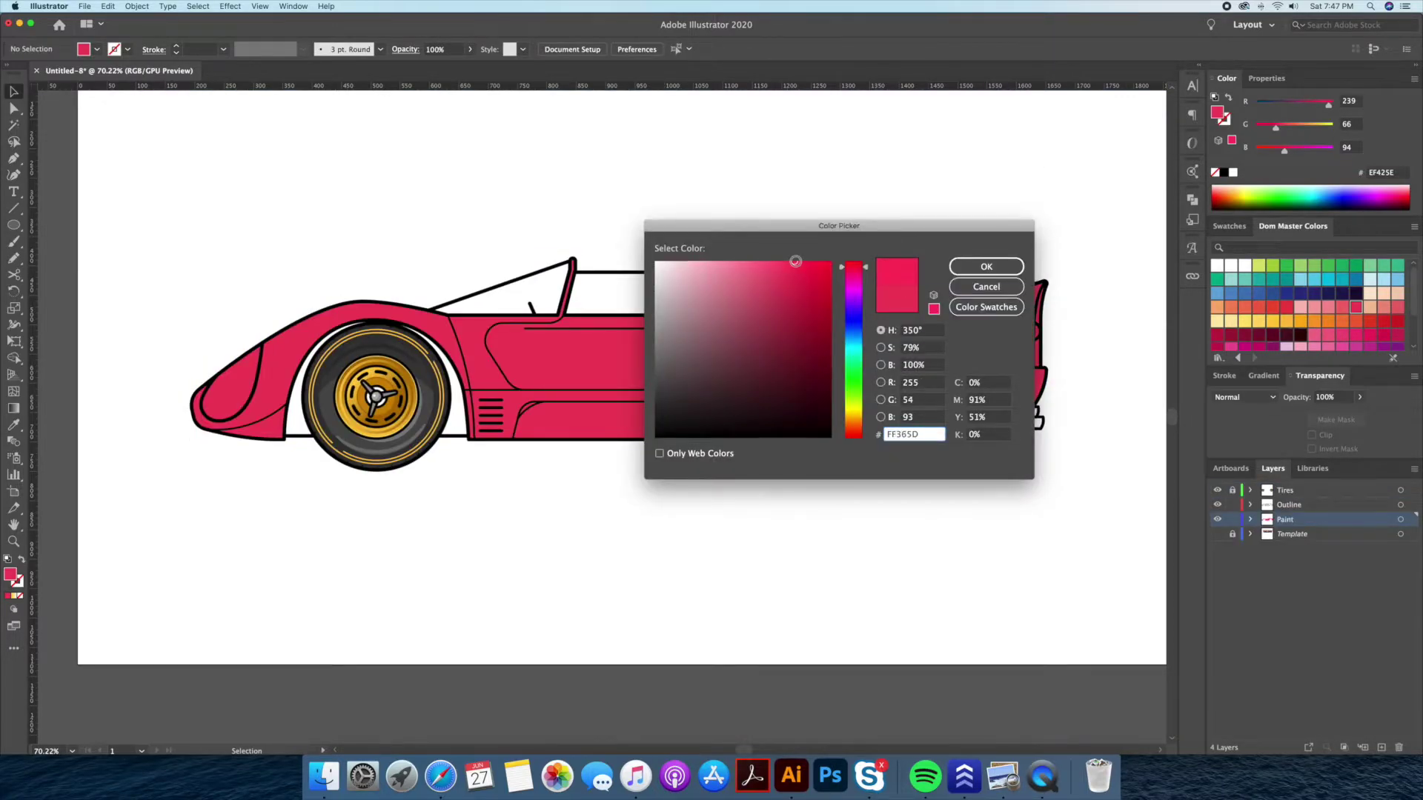
# - Shift the body fill's hue to pure red and confirm a dark red in the Color Picker
pyautogui.moveTo(867, 275); pyautogui.dragTo(875, 438)
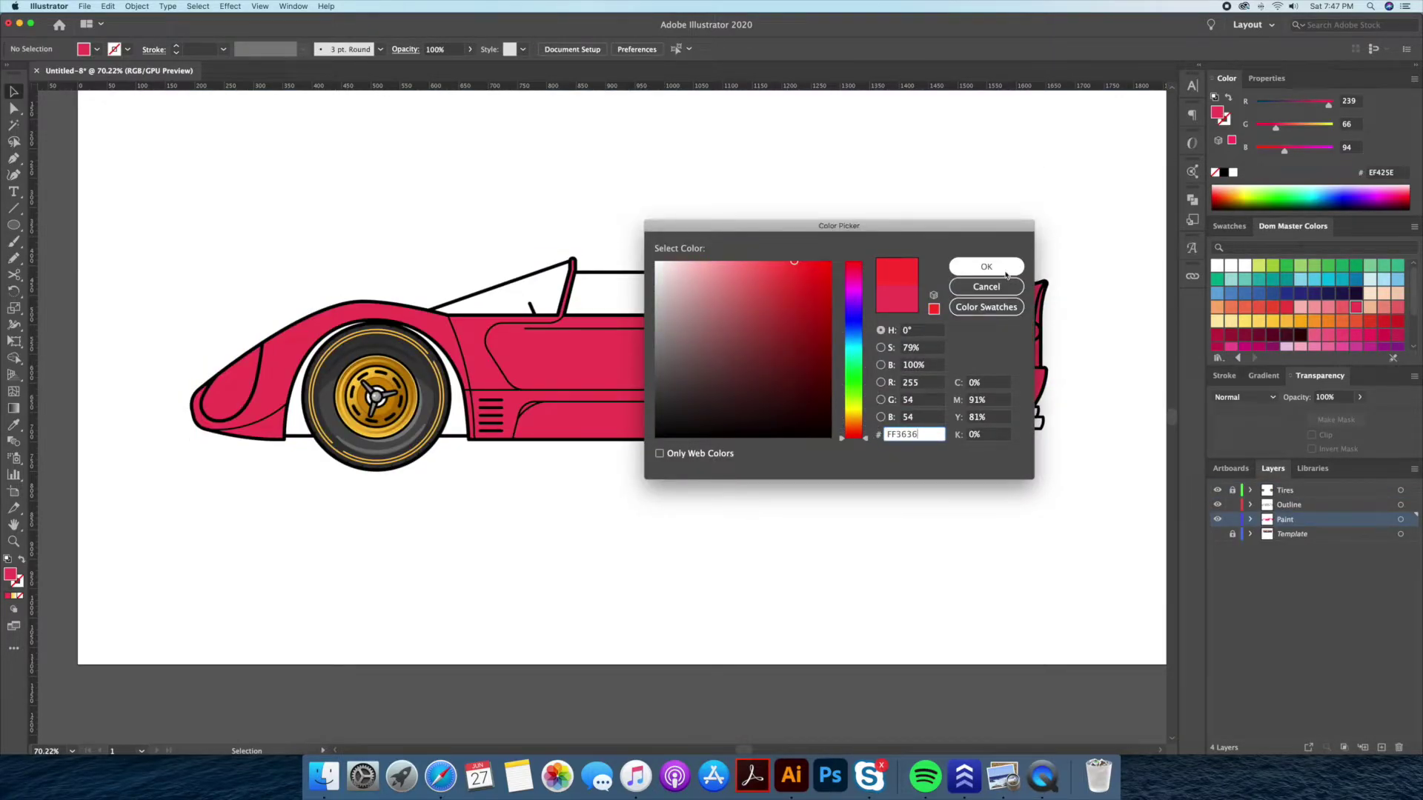
pyautogui.click(987, 267)
pyautogui.click(1228, 226)
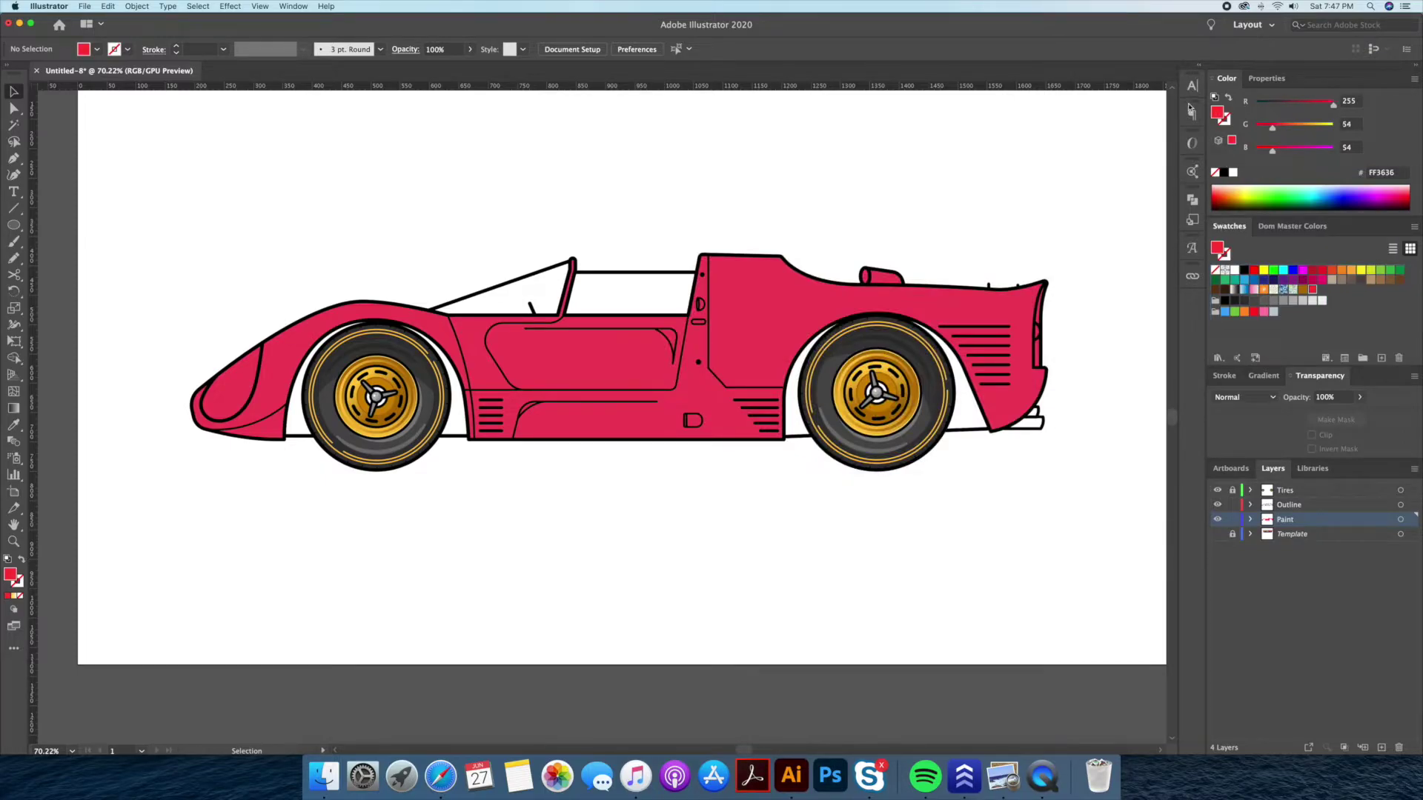
pyautogui.doubleClick(1217, 113)
pyautogui.press('Return')
pyautogui.click(1401, 519)
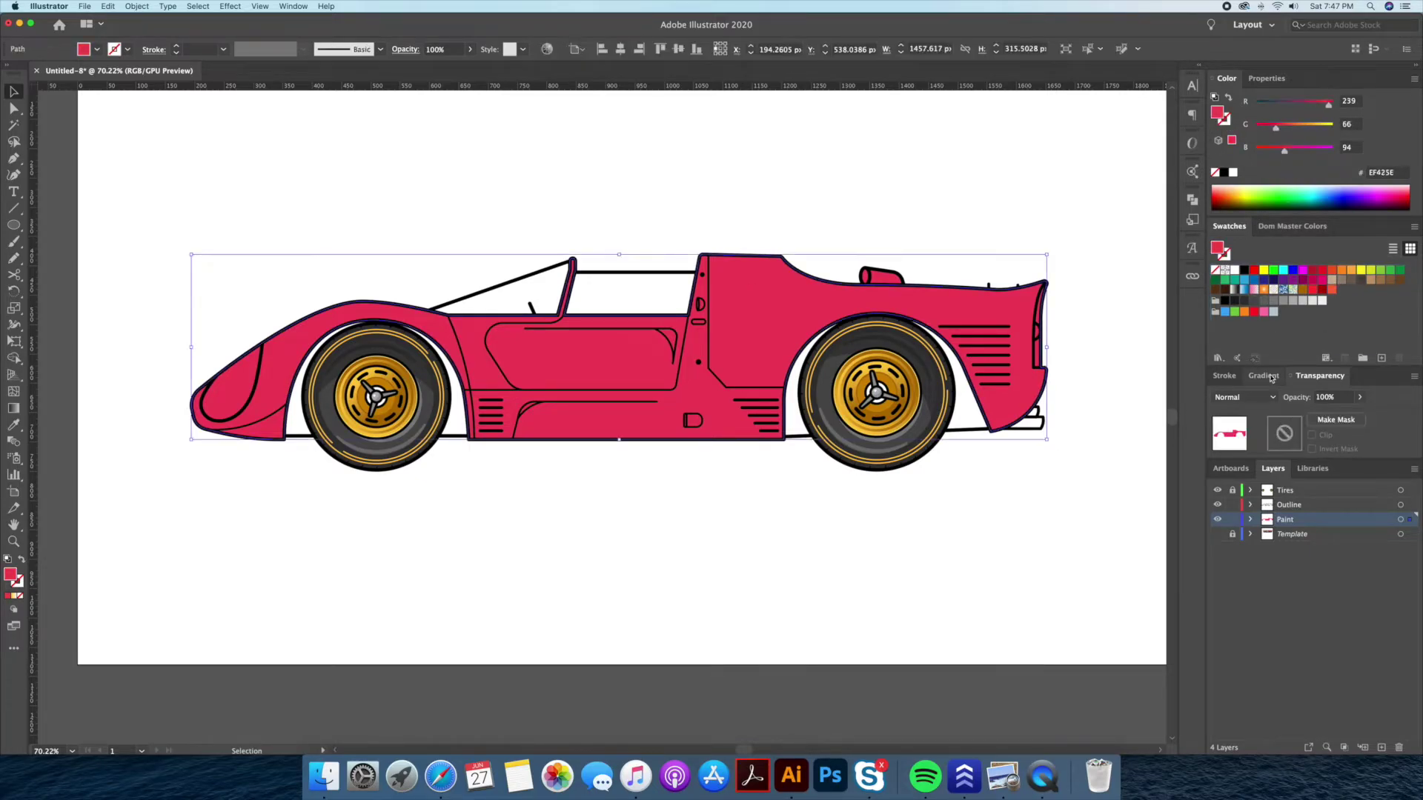
# - Give the car body a linear gradient running FF6836 to FF3636 to B50000
pyautogui.click(1264, 376)
pyautogui.click(1296, 398)
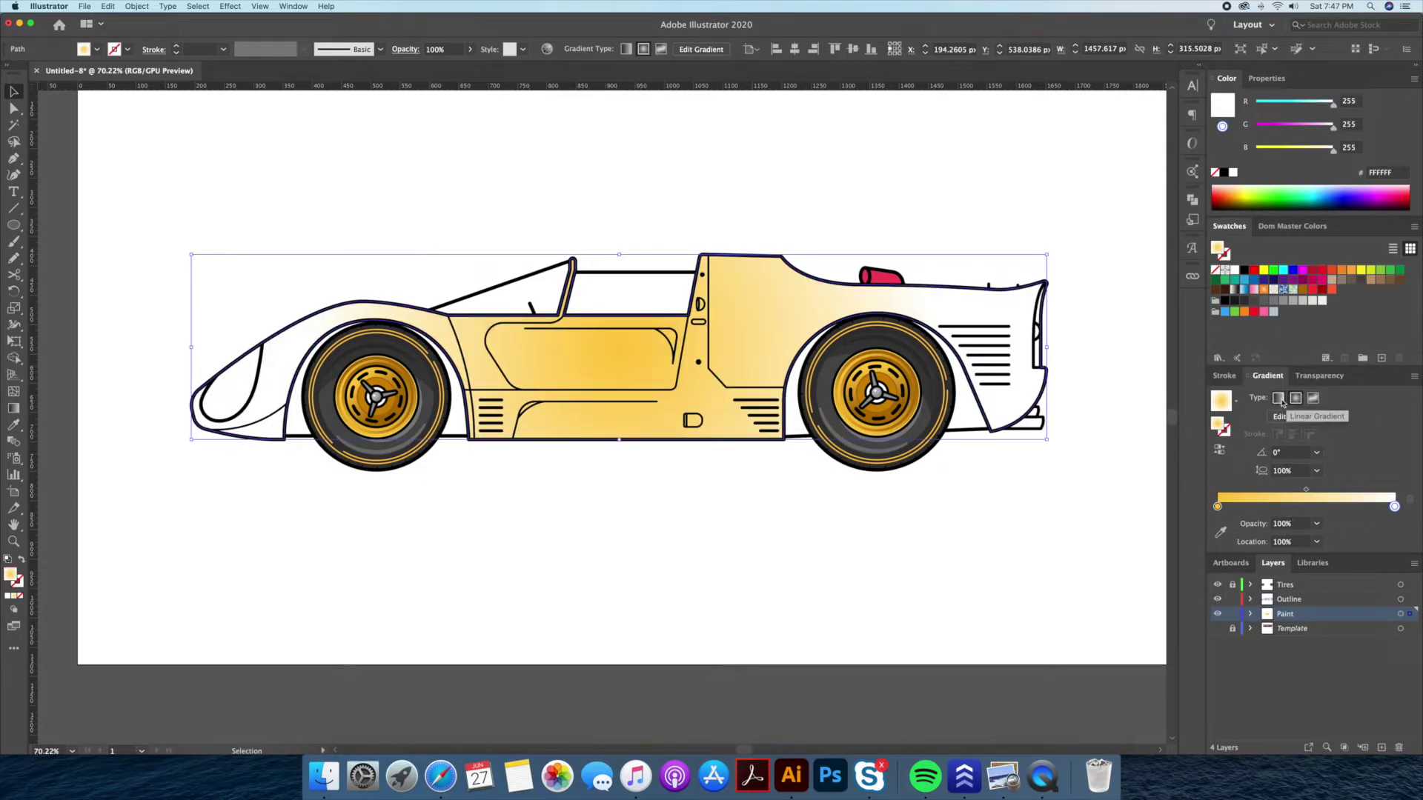
pyautogui.click(1278, 398)
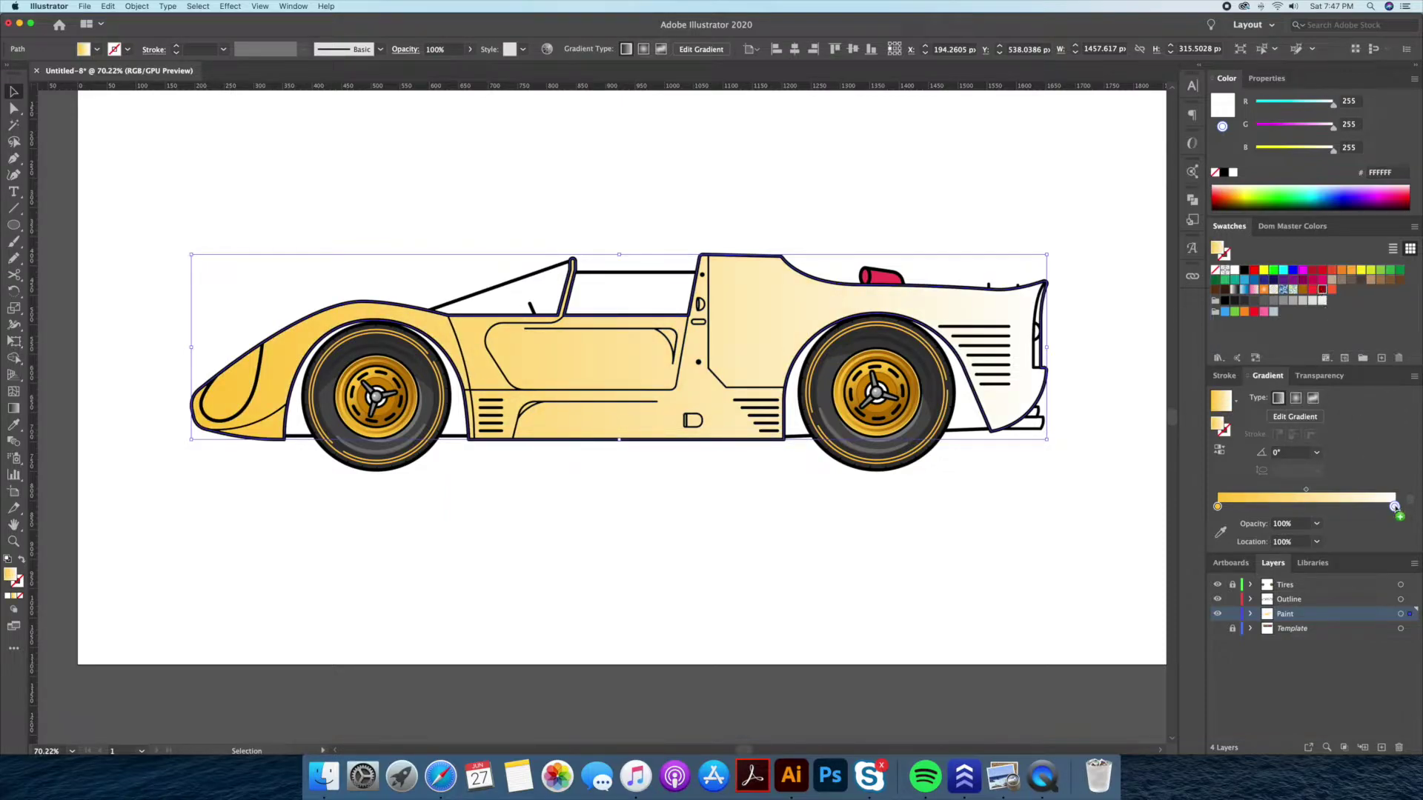
pyautogui.moveTo(1395, 509); pyautogui.dragTo(1395, 508)
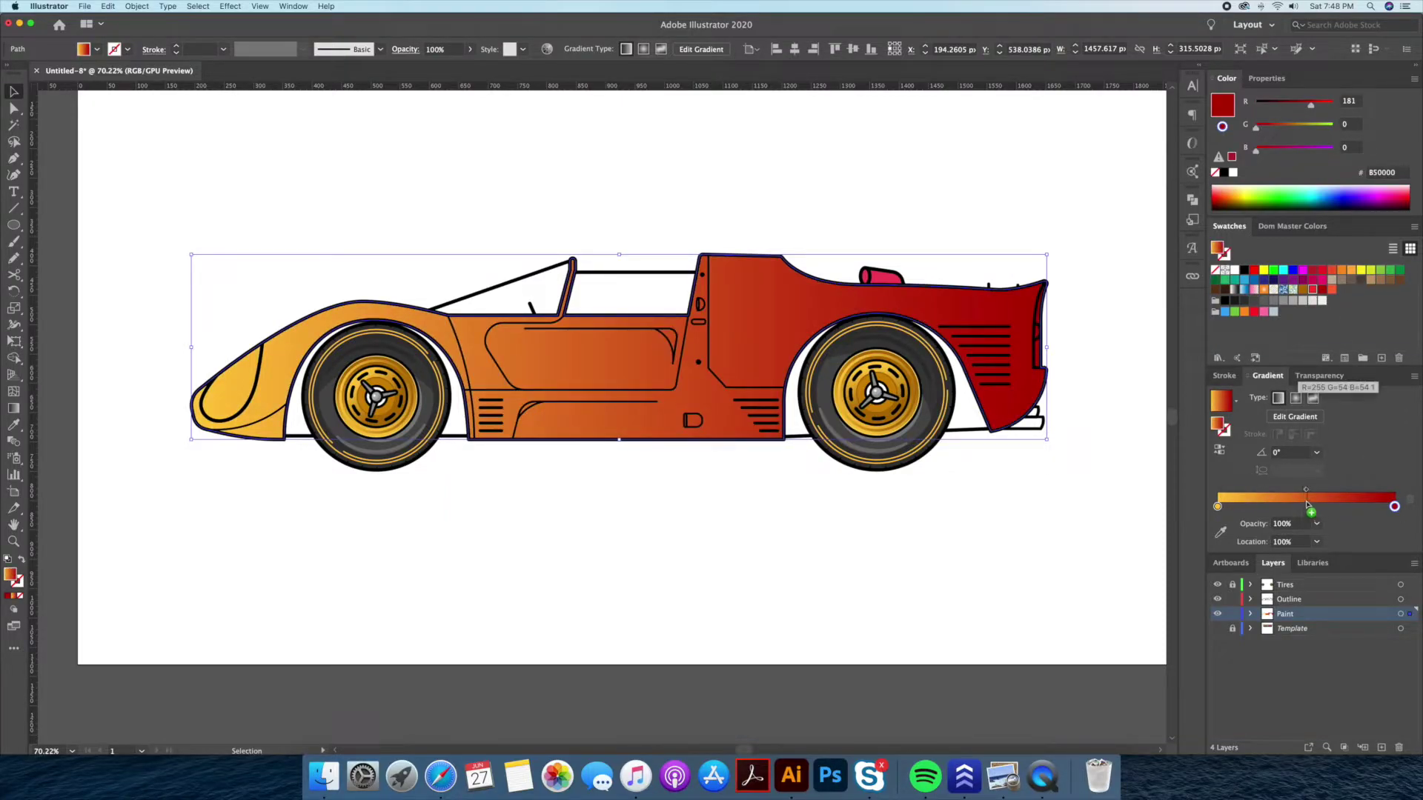
pyautogui.moveTo(1308, 506); pyautogui.dragTo(1308, 507)
pyautogui.moveTo(1217, 507); pyautogui.dragTo(1217, 507)
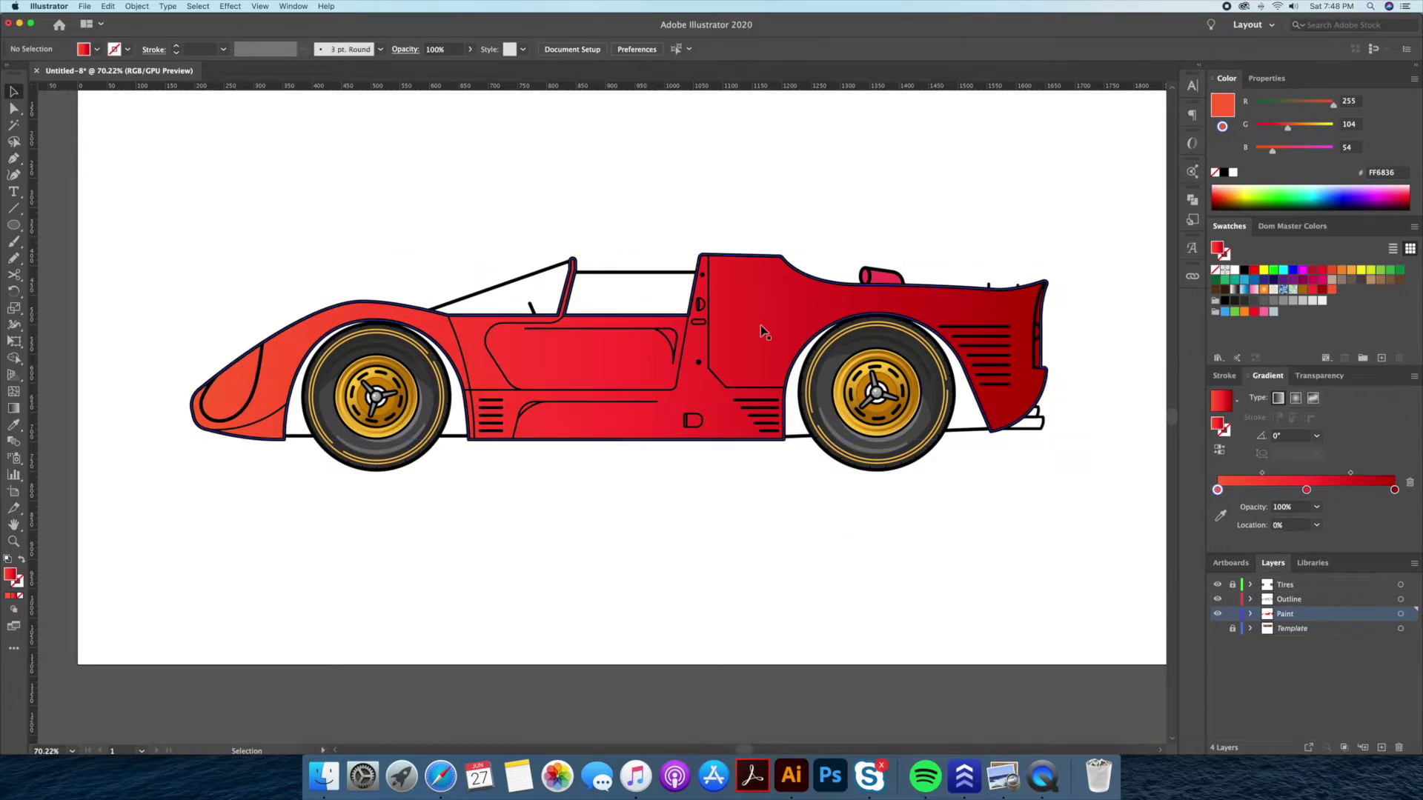
# - Re-angle the body gradient with the Gradient tool so it runs vertically
pyautogui.press('g')
pyautogui.moveTo(575, 184); pyautogui.dragTo(658, 499)
pyautogui.moveTo(464, 191); pyautogui.dragTo(690, 423)
pyautogui.moveTo(596, 187); pyautogui.dragTo(597, 457)
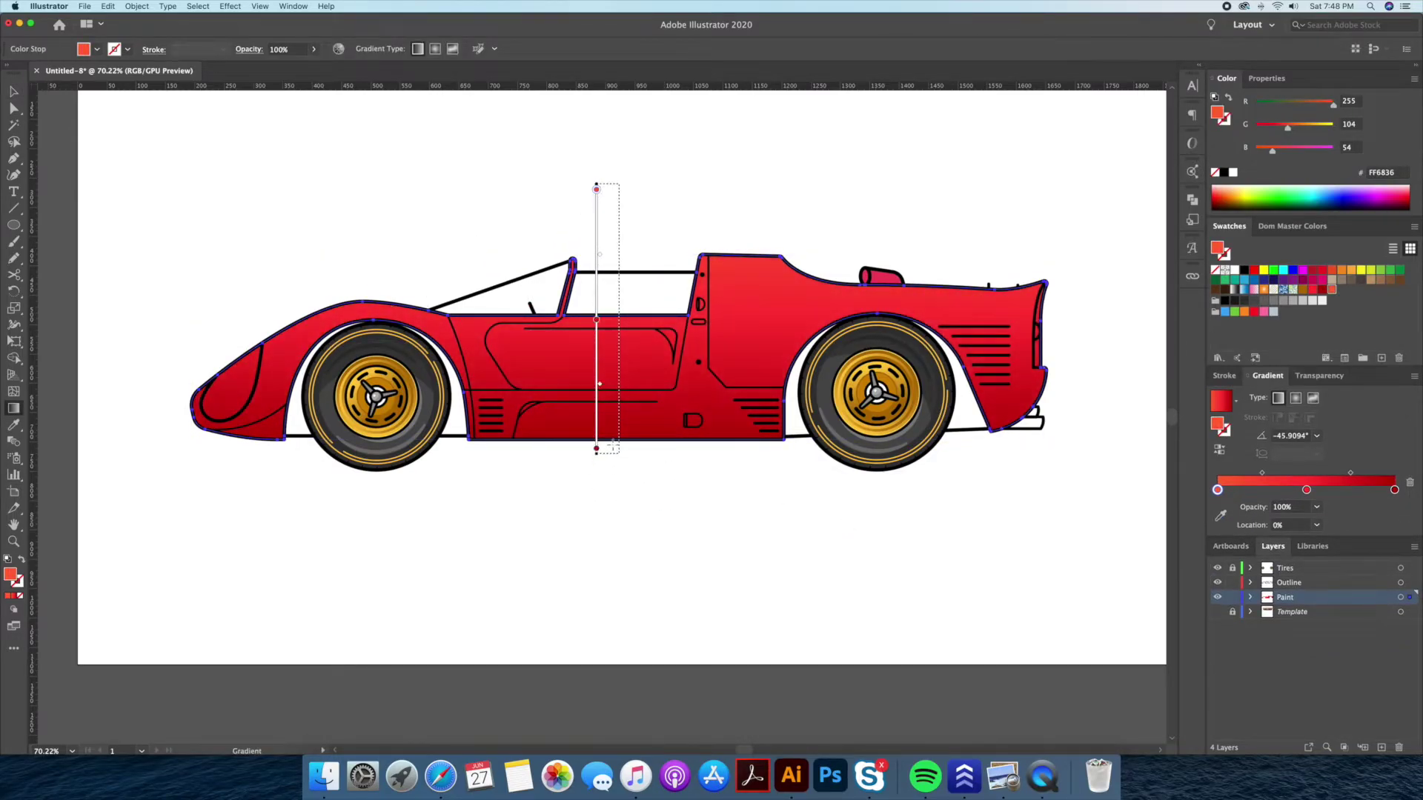
pyautogui.scroll(3, 897, 230)
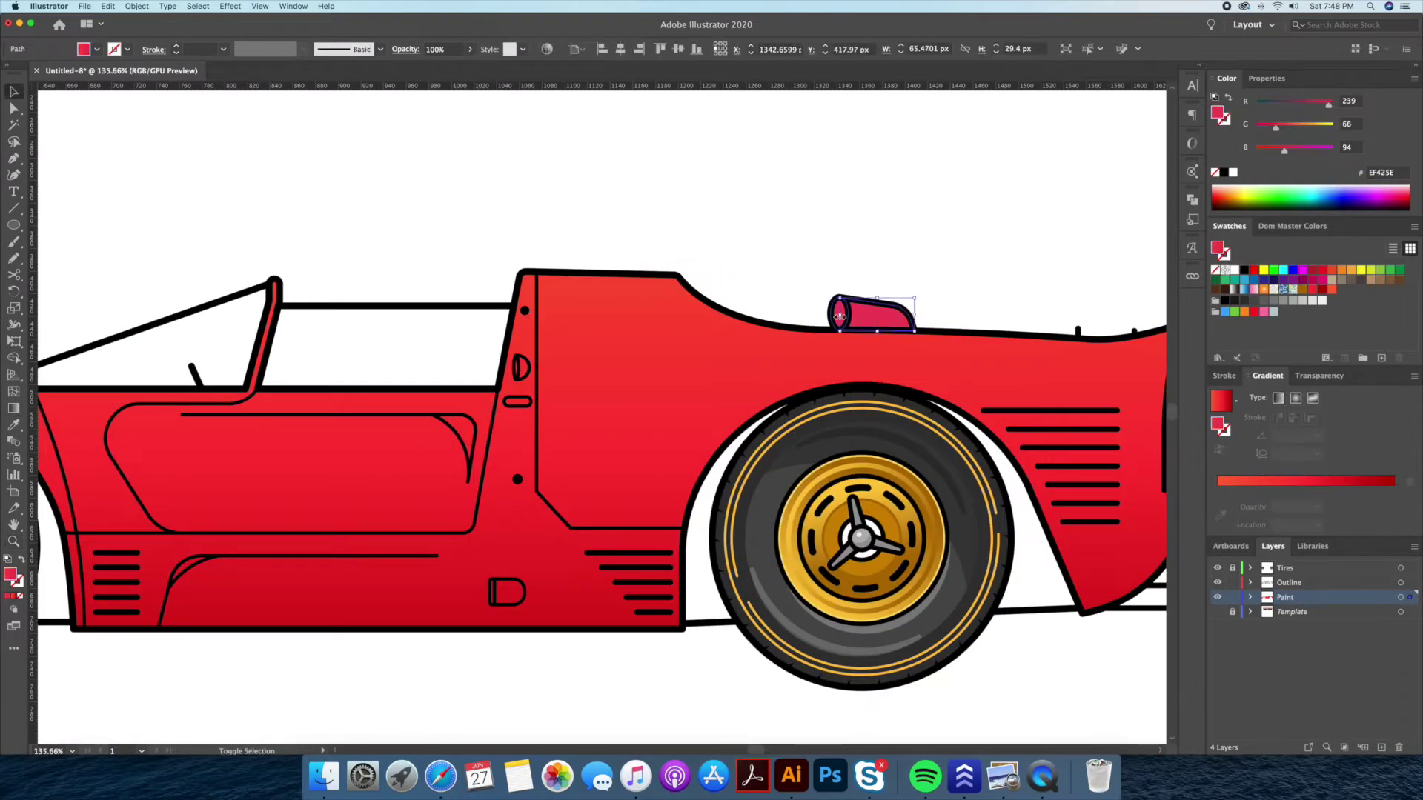
# - Fill the intake scoop's end ellipse black
pyautogui.press('i')
pyautogui.scroll(-3, 882, 237)
pyautogui.scroll(2, 711, 244)
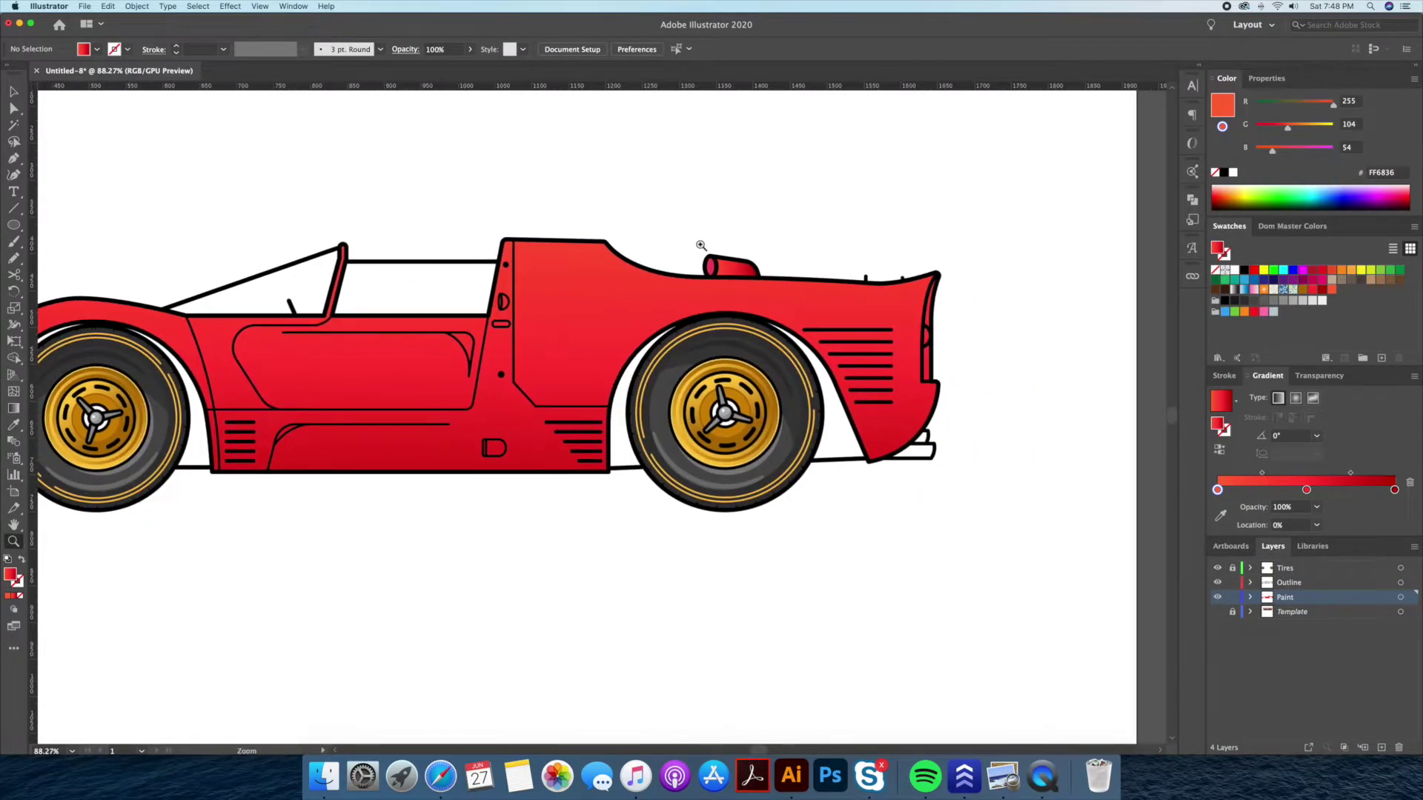
pyautogui.scroll(3, 711, 252)
pyautogui.press('v')
pyautogui.click(728, 285)
pyautogui.click(818, 230)
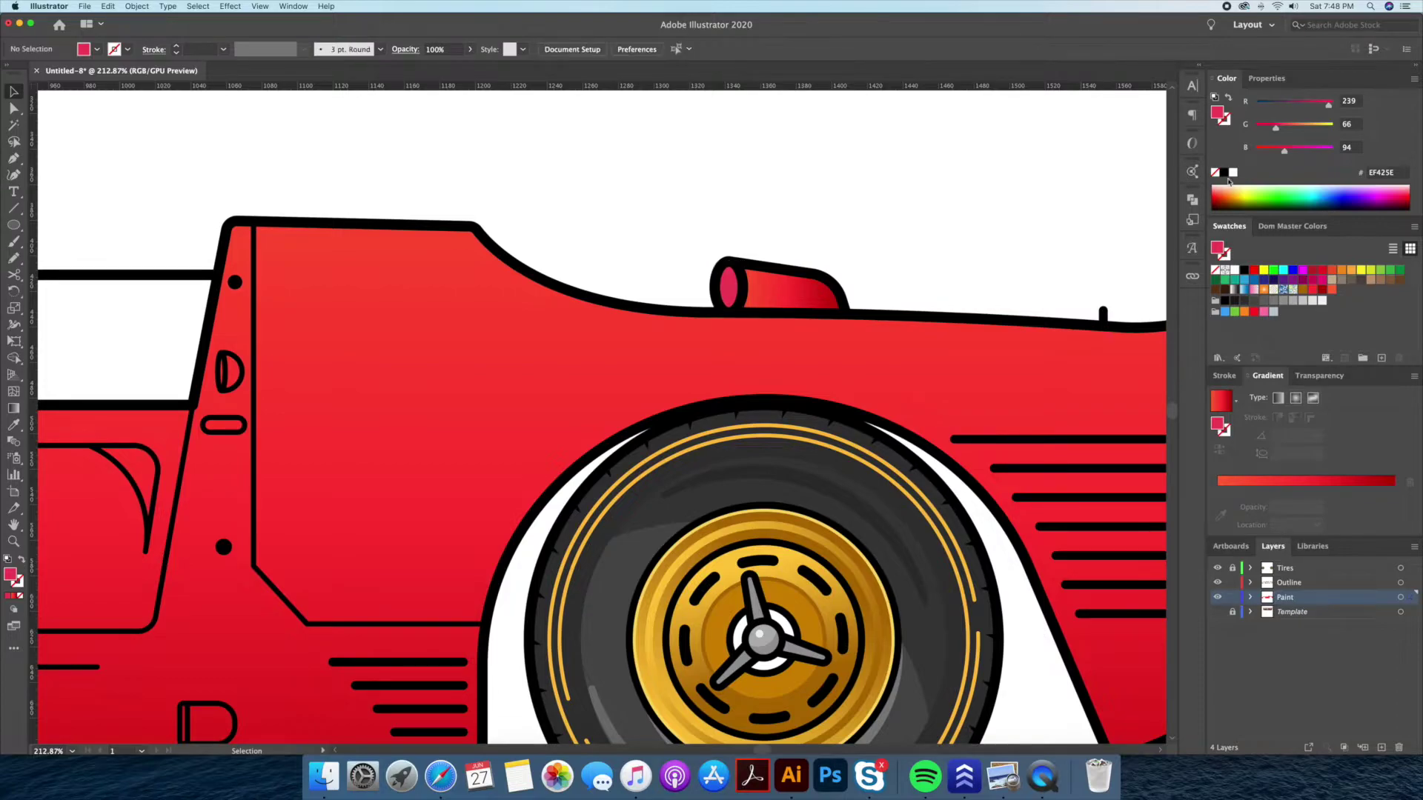
pyautogui.click(743, 297)
# - Select the rear wheel-arch outline
pyautogui.scroll(-5, 886, 242)
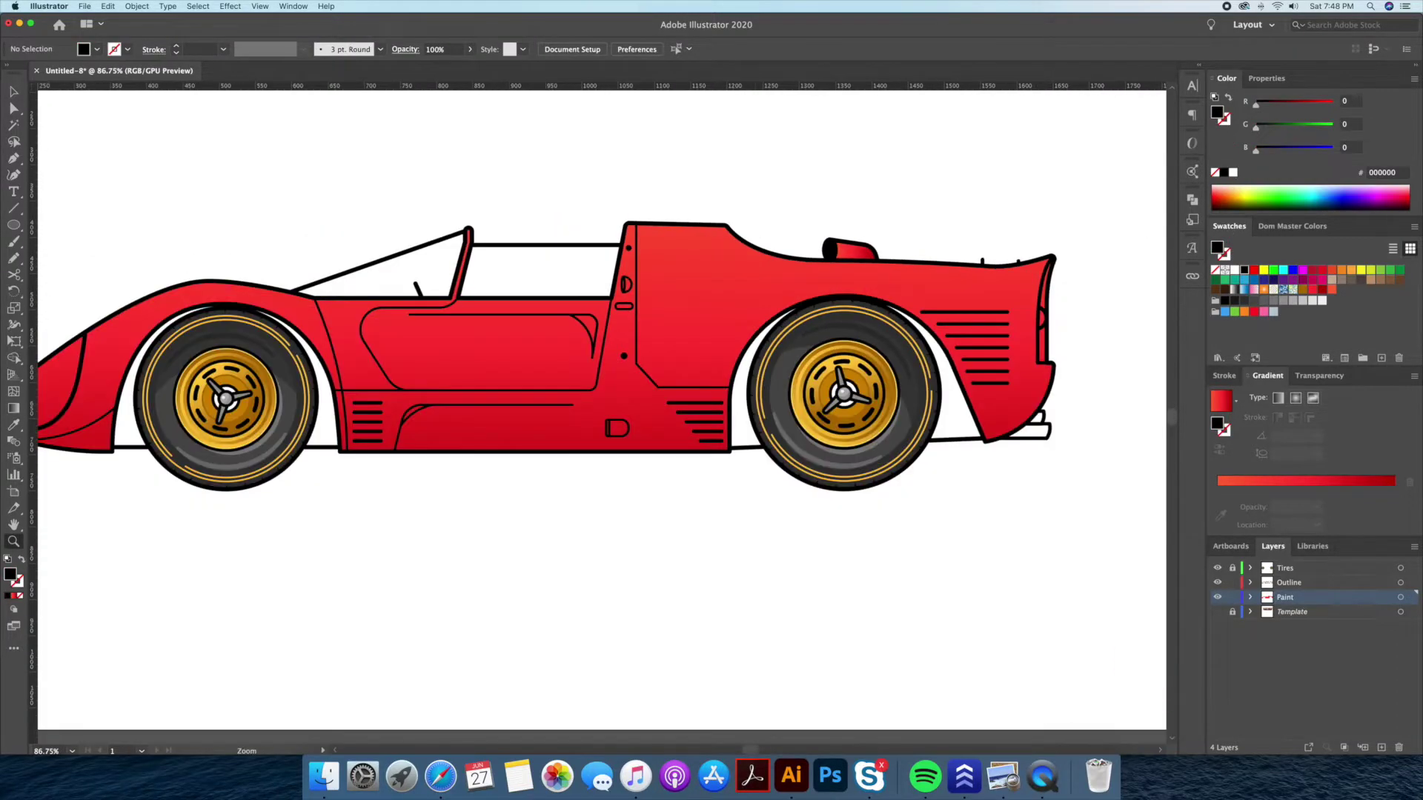
pyautogui.scroll(5, 894, 569)
pyautogui.scroll(-4, 820, 483)
pyautogui.press('v')
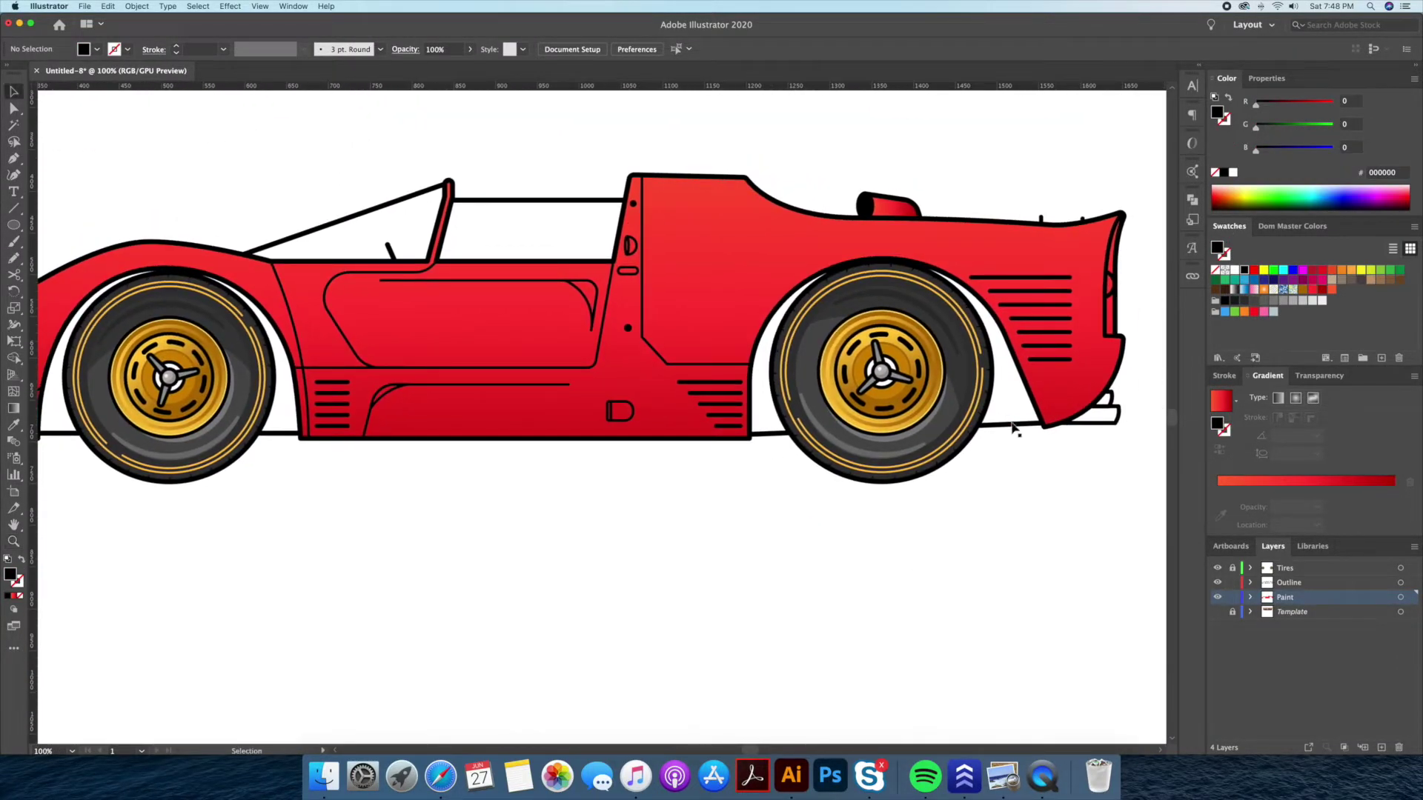
pyautogui.click(1014, 429)
# - Move the rear wheel-arch path onto the Paint layer and fill it grey
pyautogui.press('v')
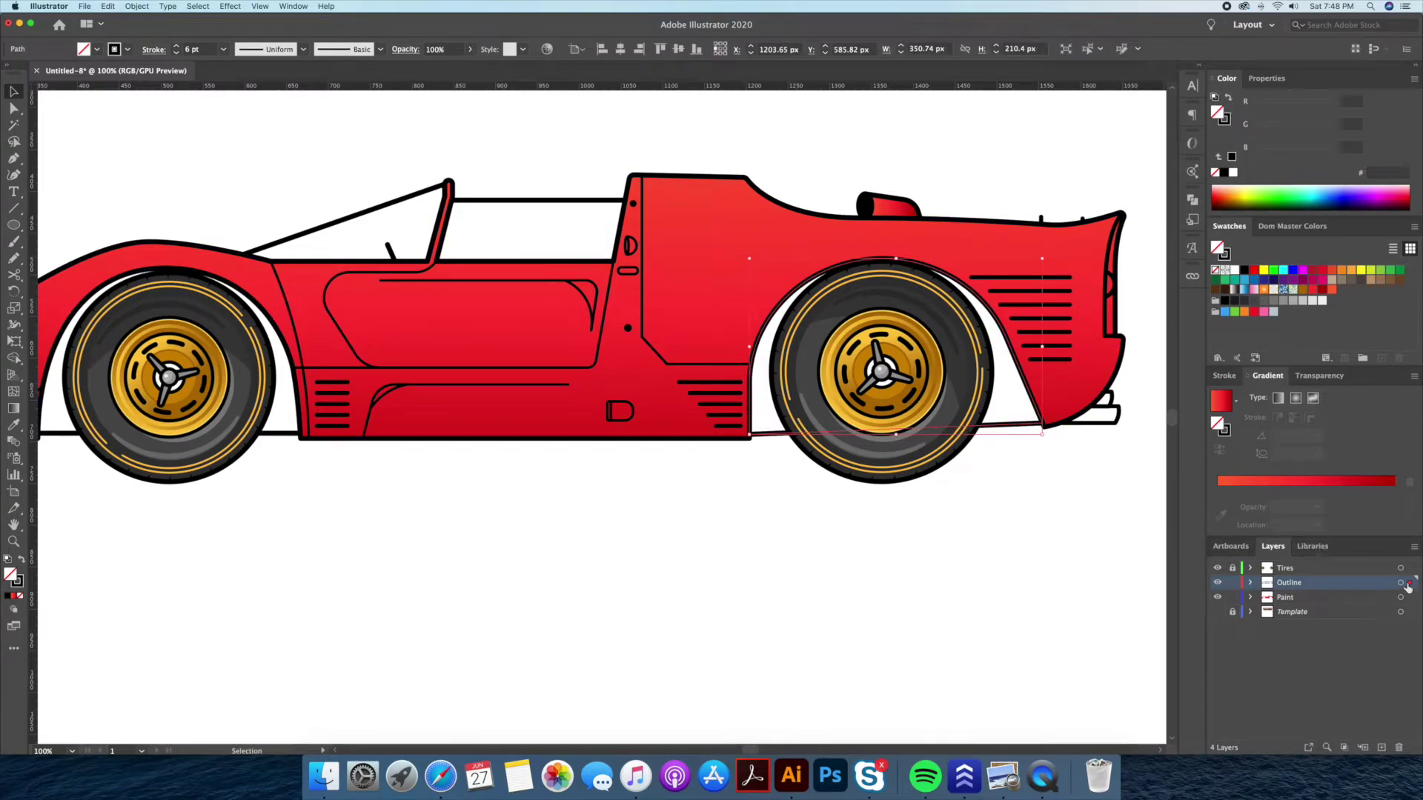
pyautogui.moveTo(1408, 584); pyautogui.dragTo(1409, 597)
pyautogui.click(1226, 98)
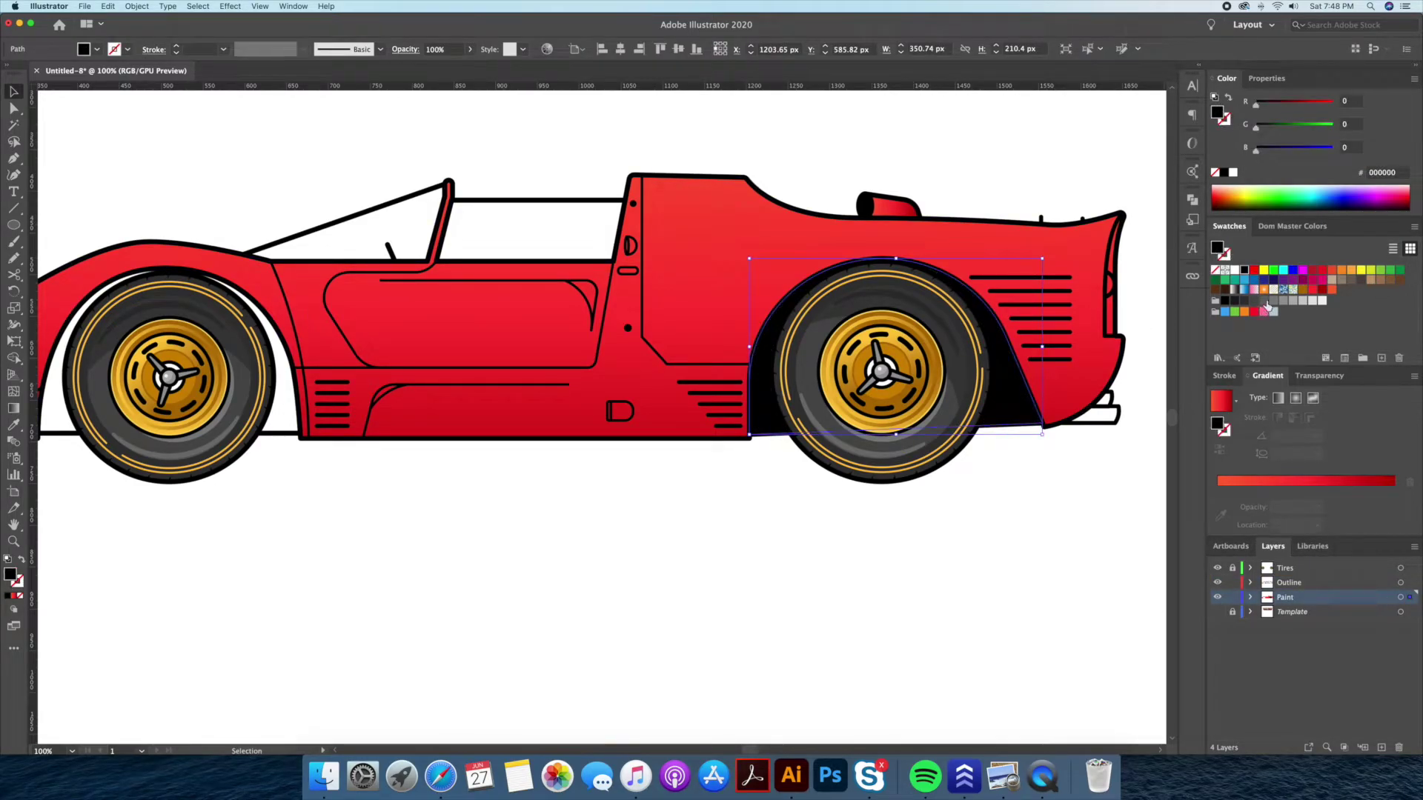
pyautogui.click(1266, 301)
# - Raise the rear arch shape's bottom edge and darken it to near black
pyautogui.doubleClick(1006, 406)
pyautogui.moveTo(1002, 406); pyautogui.dragTo(1009, 483)
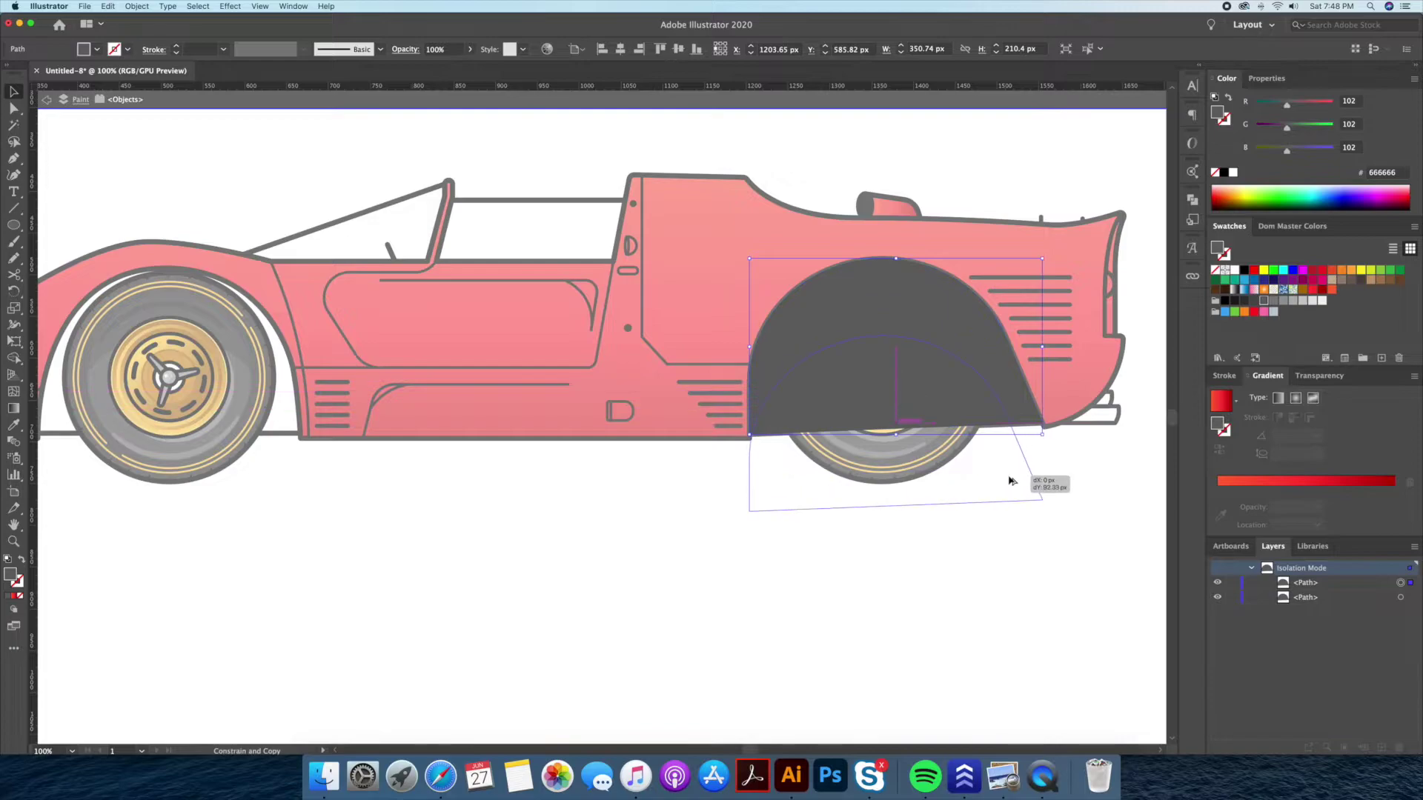
pyautogui.press('Escape')
pyautogui.click(988, 403)
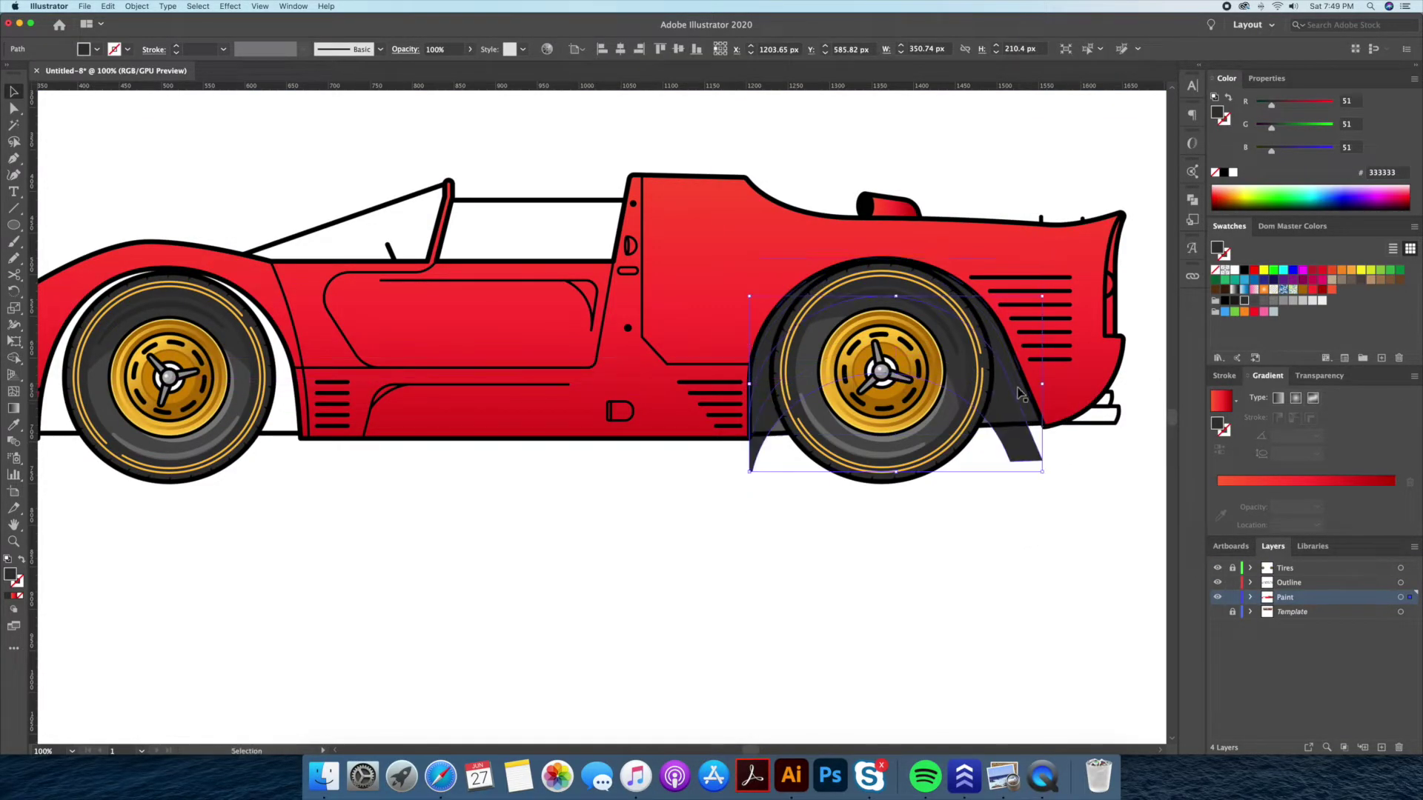
pyautogui.moveTo(1022, 400); pyautogui.dragTo(1026, 391)
pyautogui.click(1244, 301)
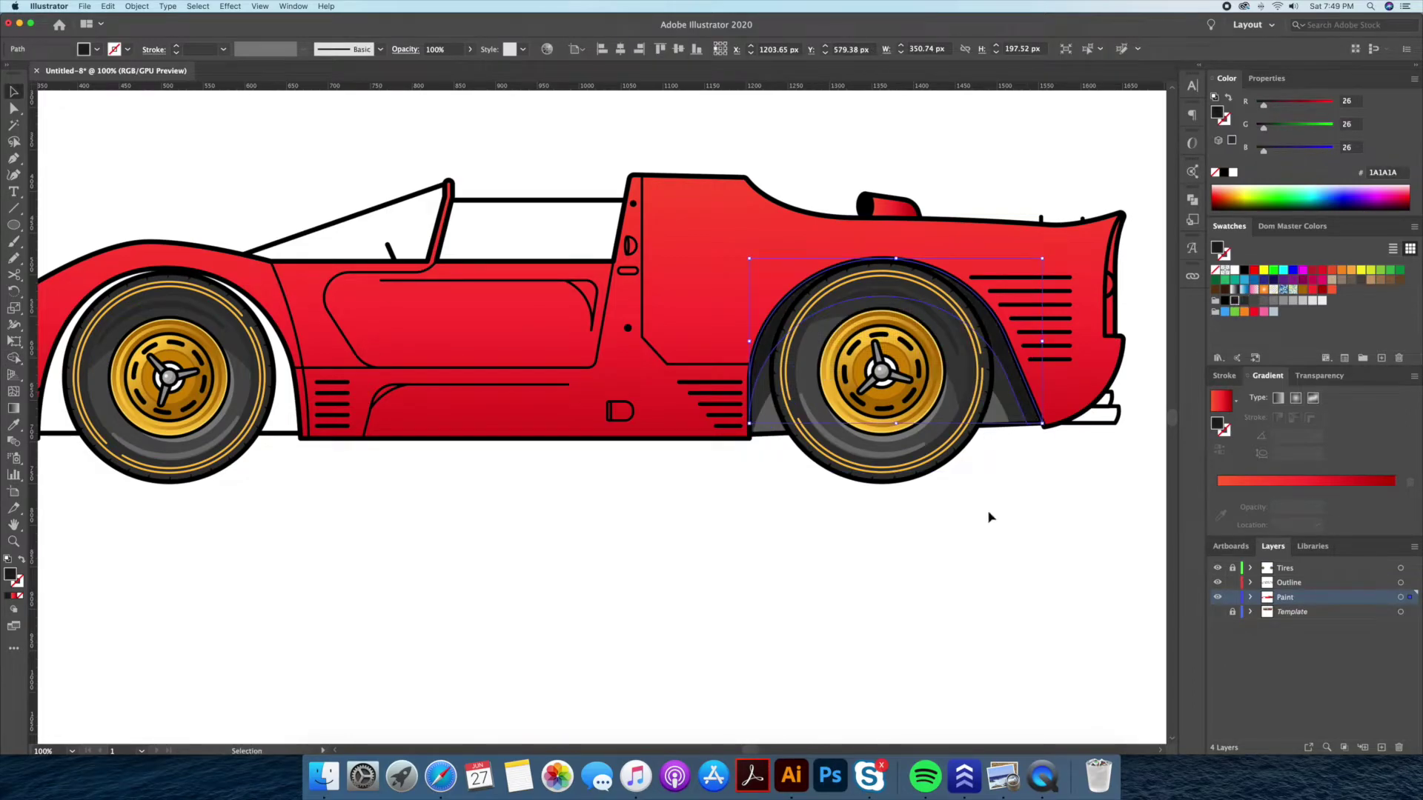
pyautogui.click(987, 514)
# - Fill the front wheel-arch shape with grey
pyautogui.scroll(5, 874, 474)
pyautogui.click(819, 418)
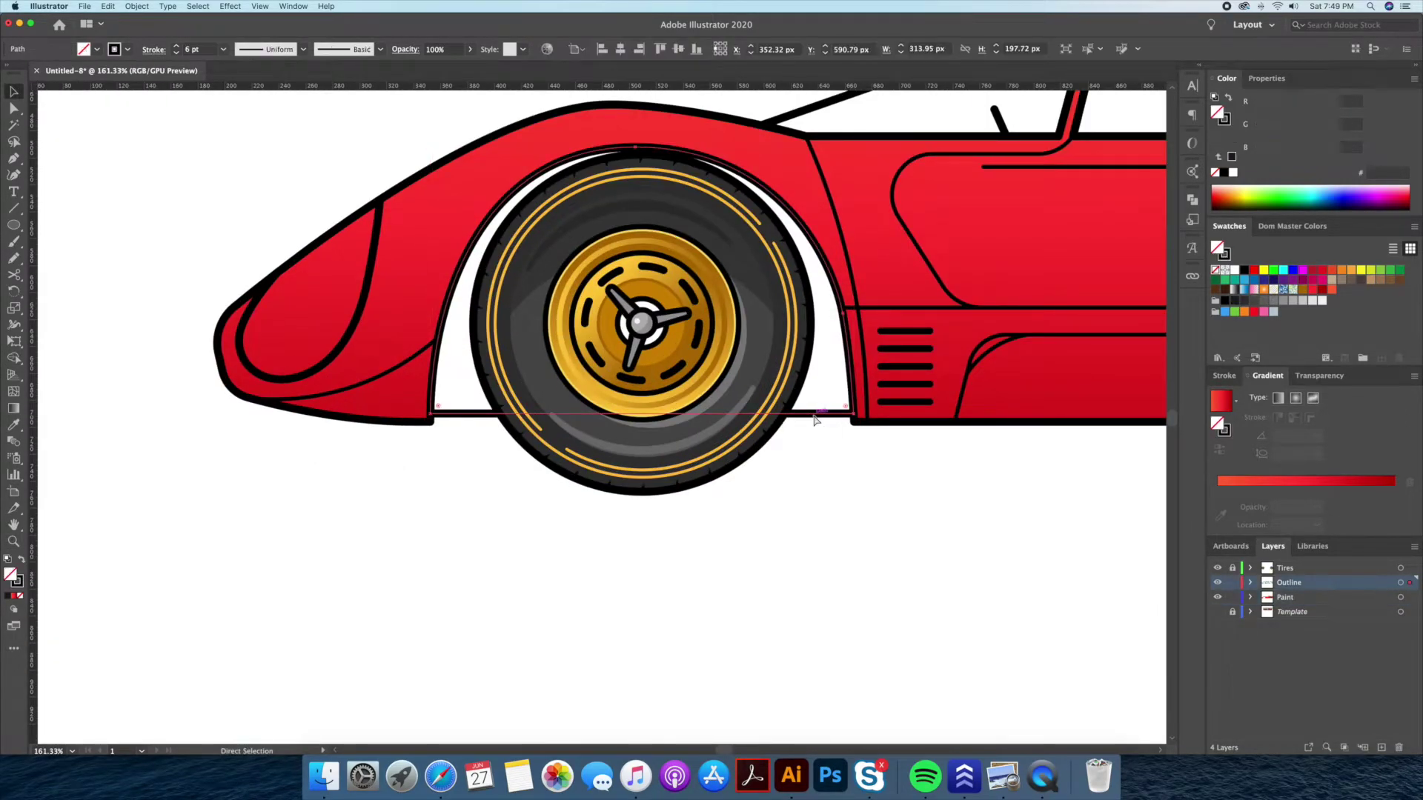
pyautogui.scroll(-5, 540, 497)
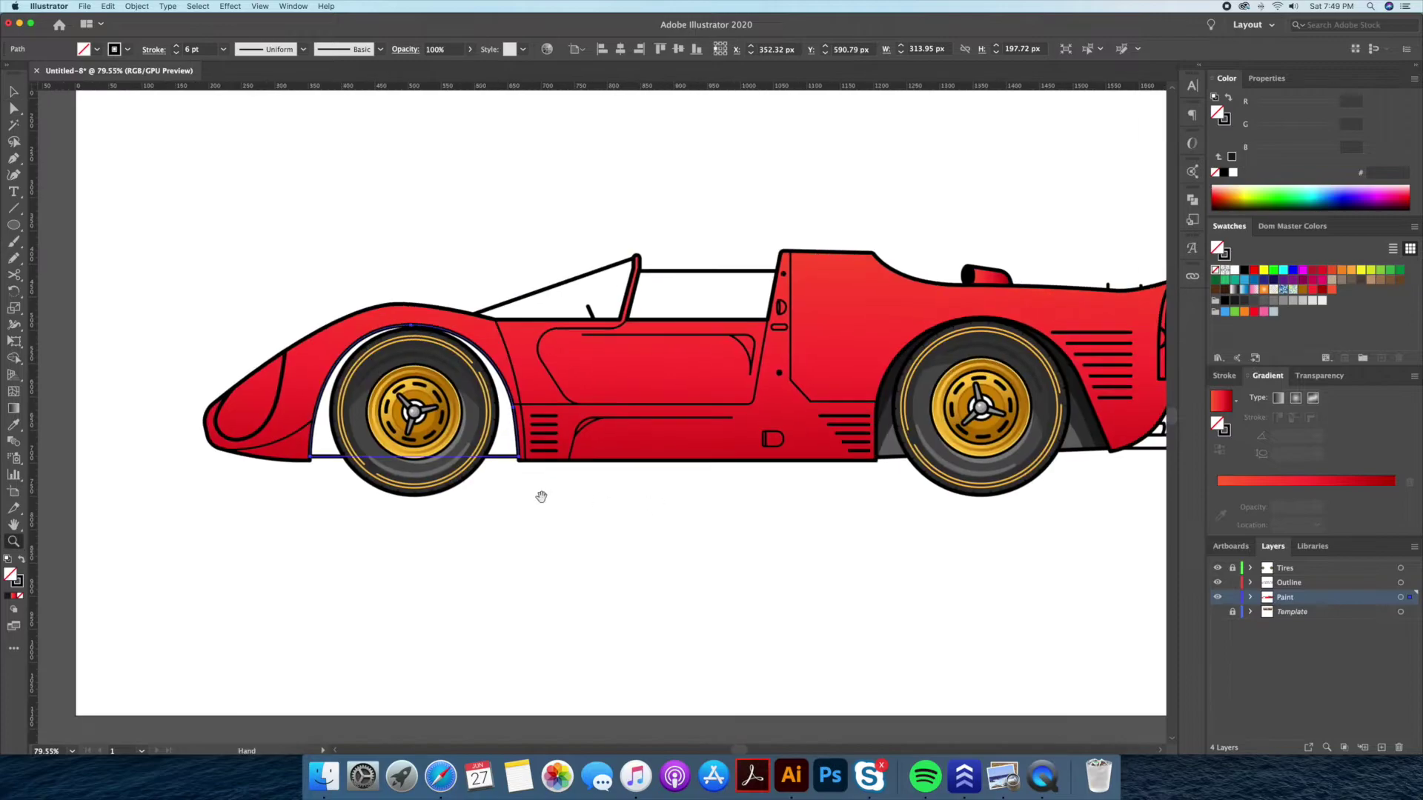
pyautogui.press('i')
pyautogui.click(889, 448)
pyautogui.press('v')
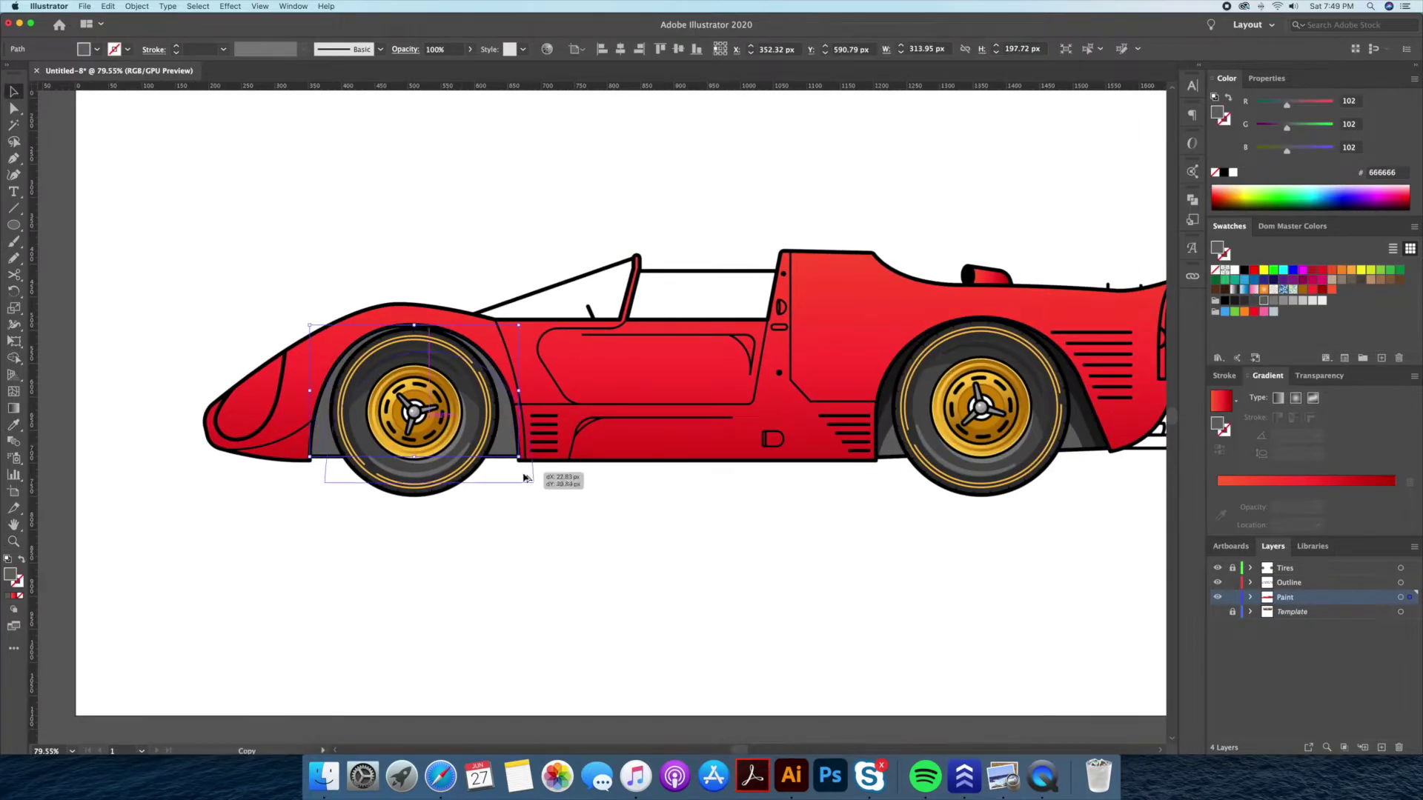
# - Widen the front arch shading slightly and fill it with the darker 333333 grey
pyautogui.moveTo(524, 496); pyautogui.dragTo(524, 498)
pyautogui.press('super+z')
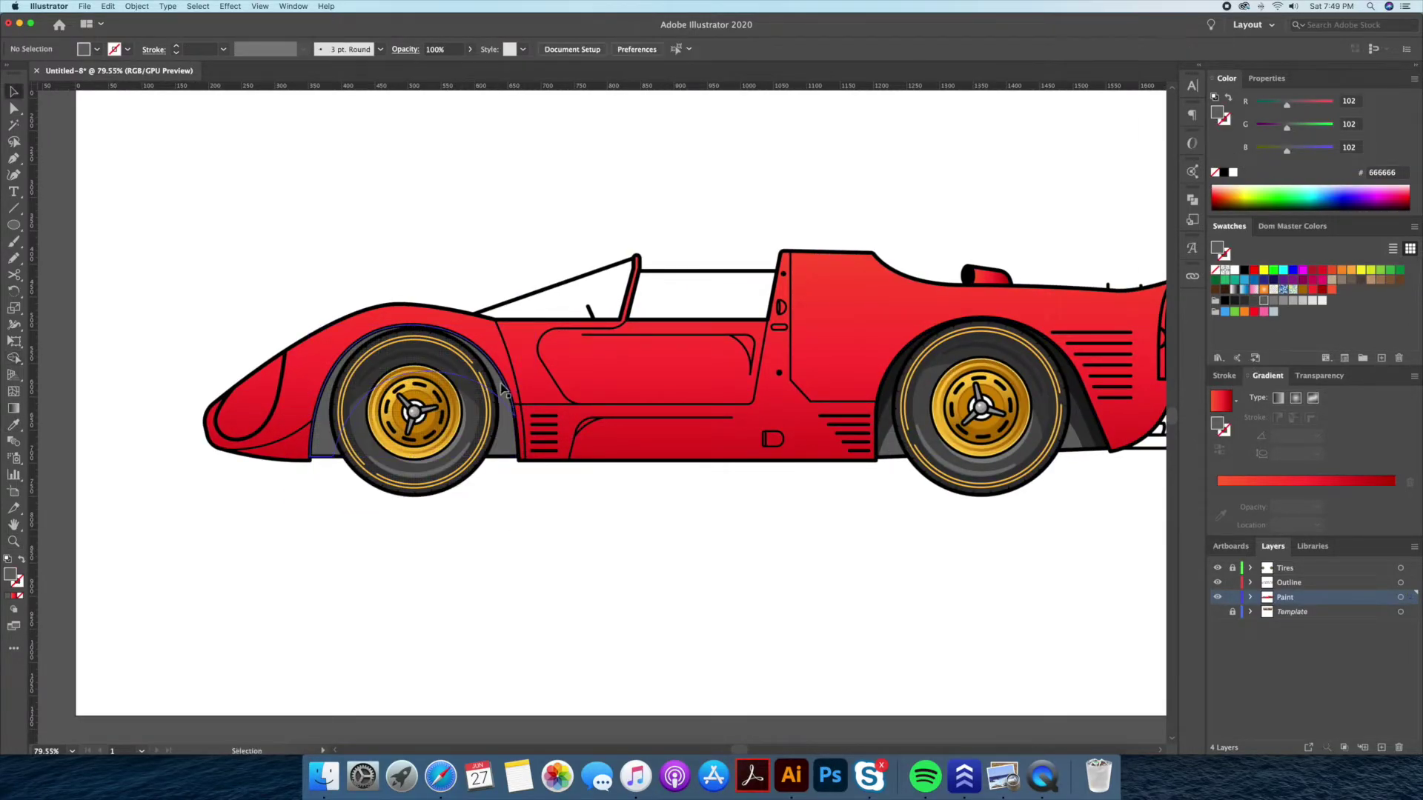
pyautogui.moveTo(514, 390); pyautogui.dragTo(518, 390)
pyautogui.click(1244, 300)
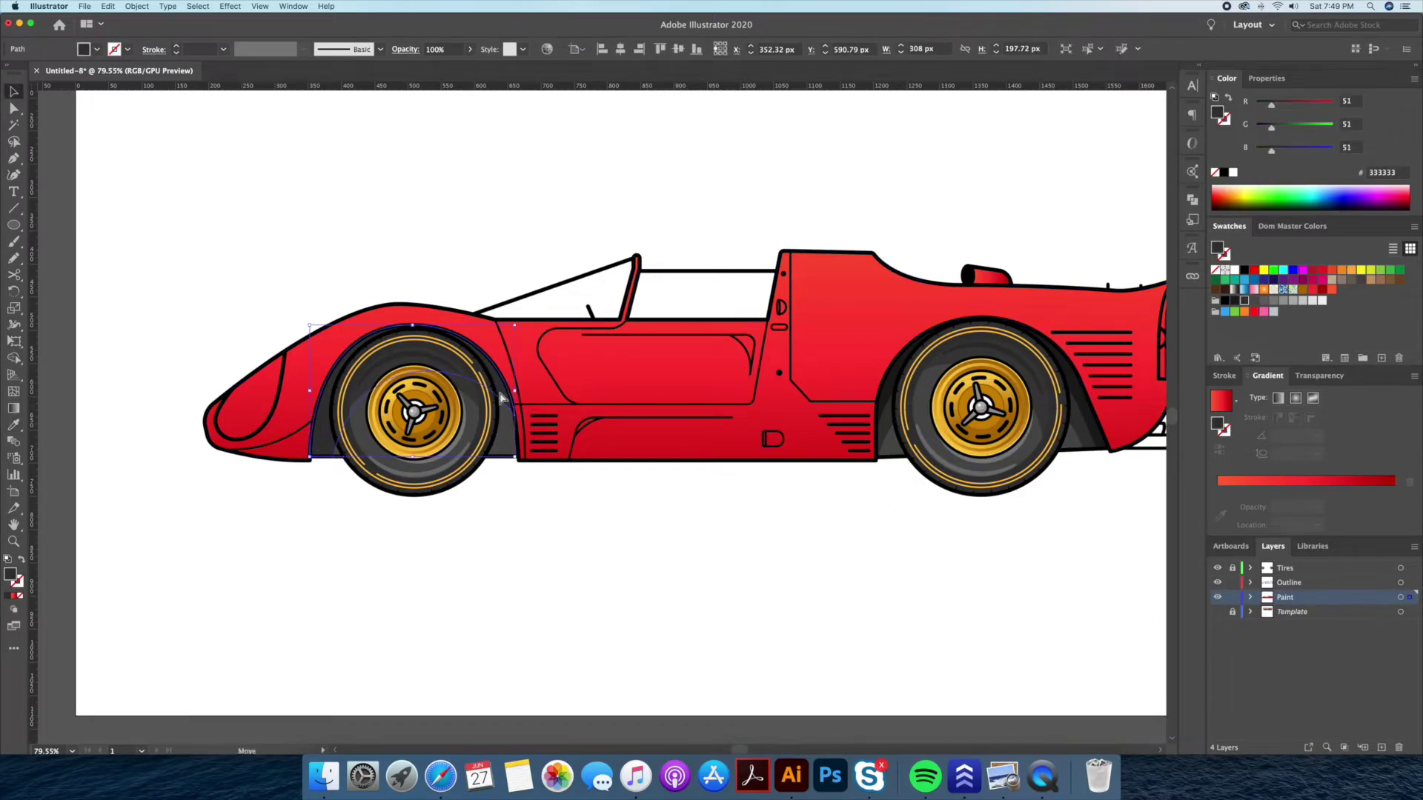
pyautogui.scroll(3, 519, 482)
pyautogui.hotkey('shift', 'm')
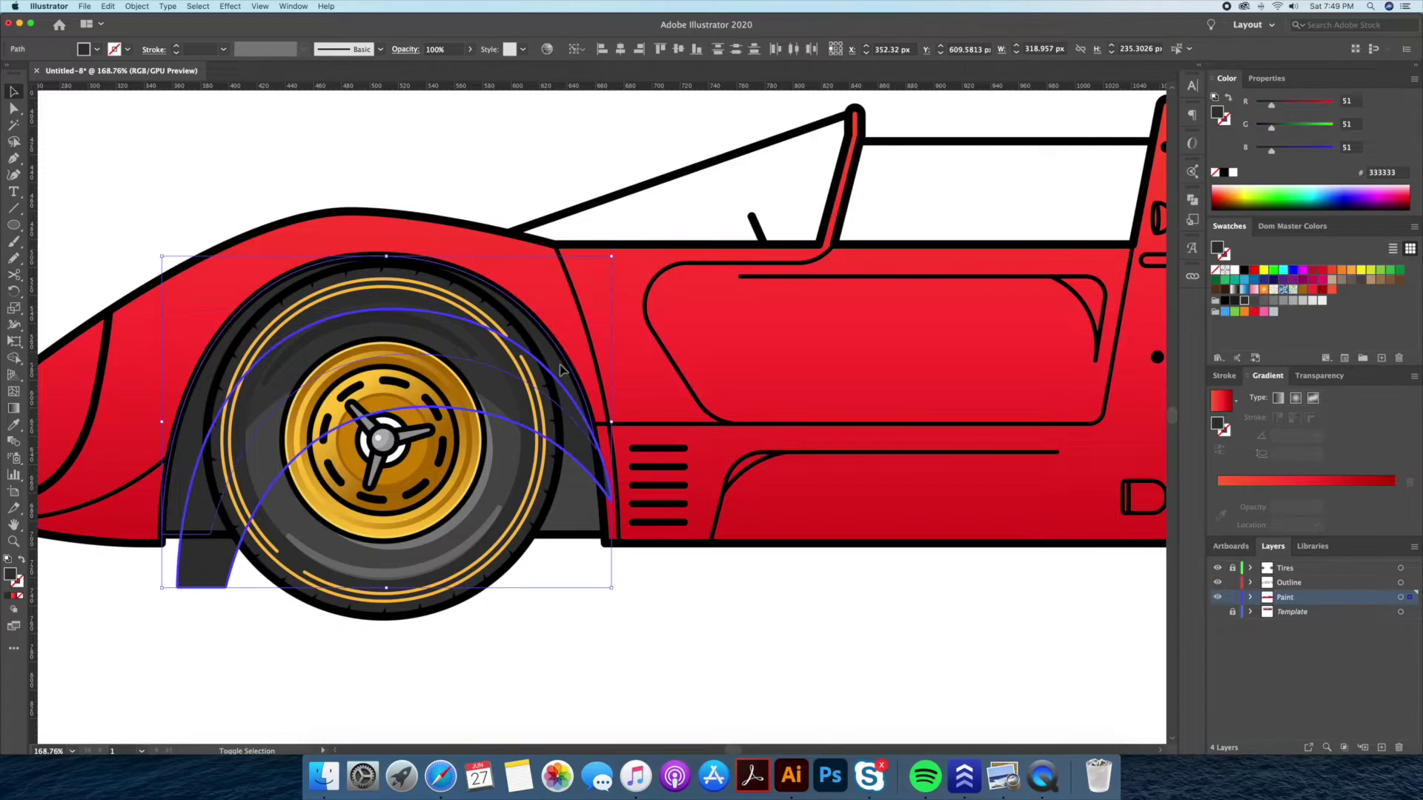
pyautogui.hscroll(5, 921, 460)
pyautogui.scroll(3, 841, 403)
# - Fill the rear-deck scoop piece white at 50% opacity as a highlight
pyautogui.press('v')
pyautogui.click(826, 367)
pyautogui.press('super+z')
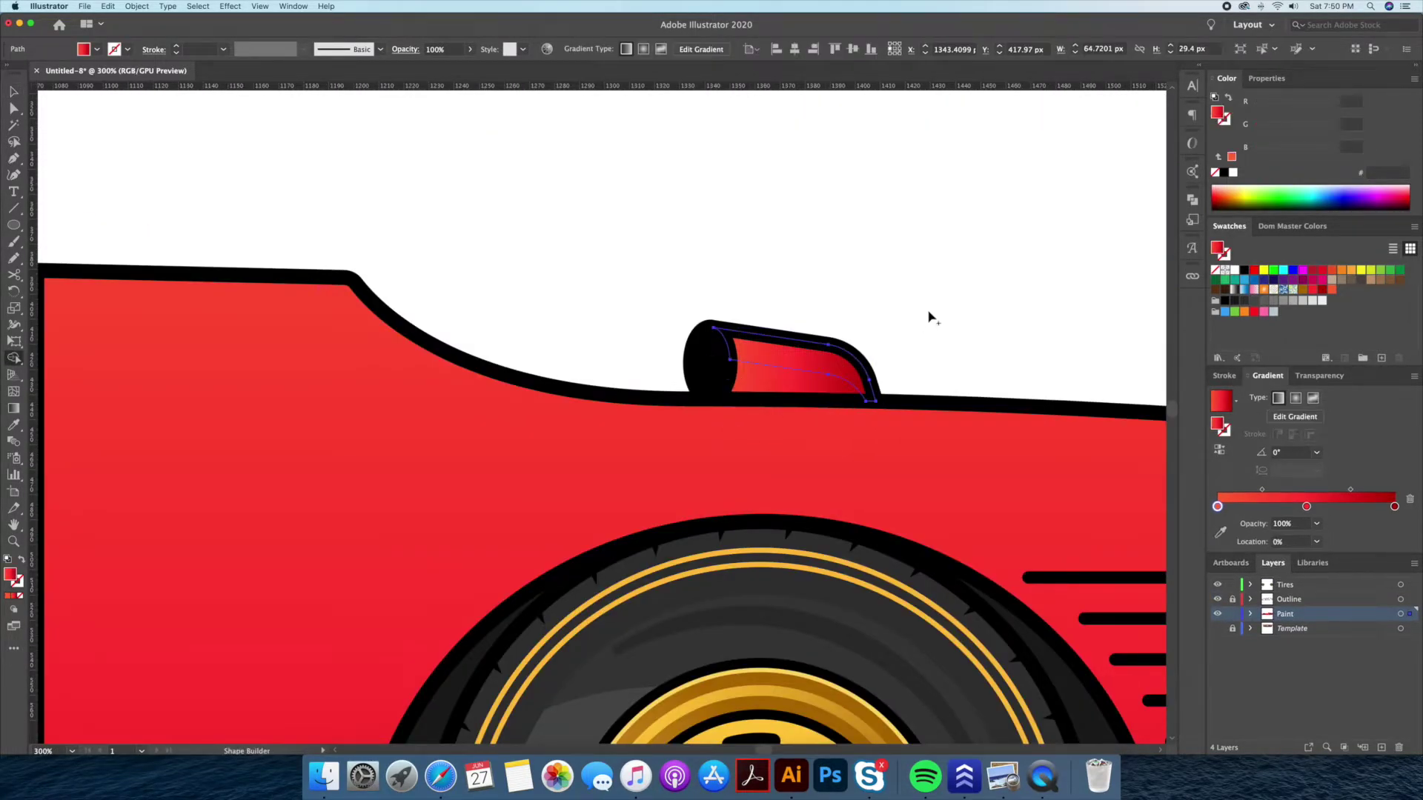
pyautogui.press('i')
pyautogui.click(934, 304)
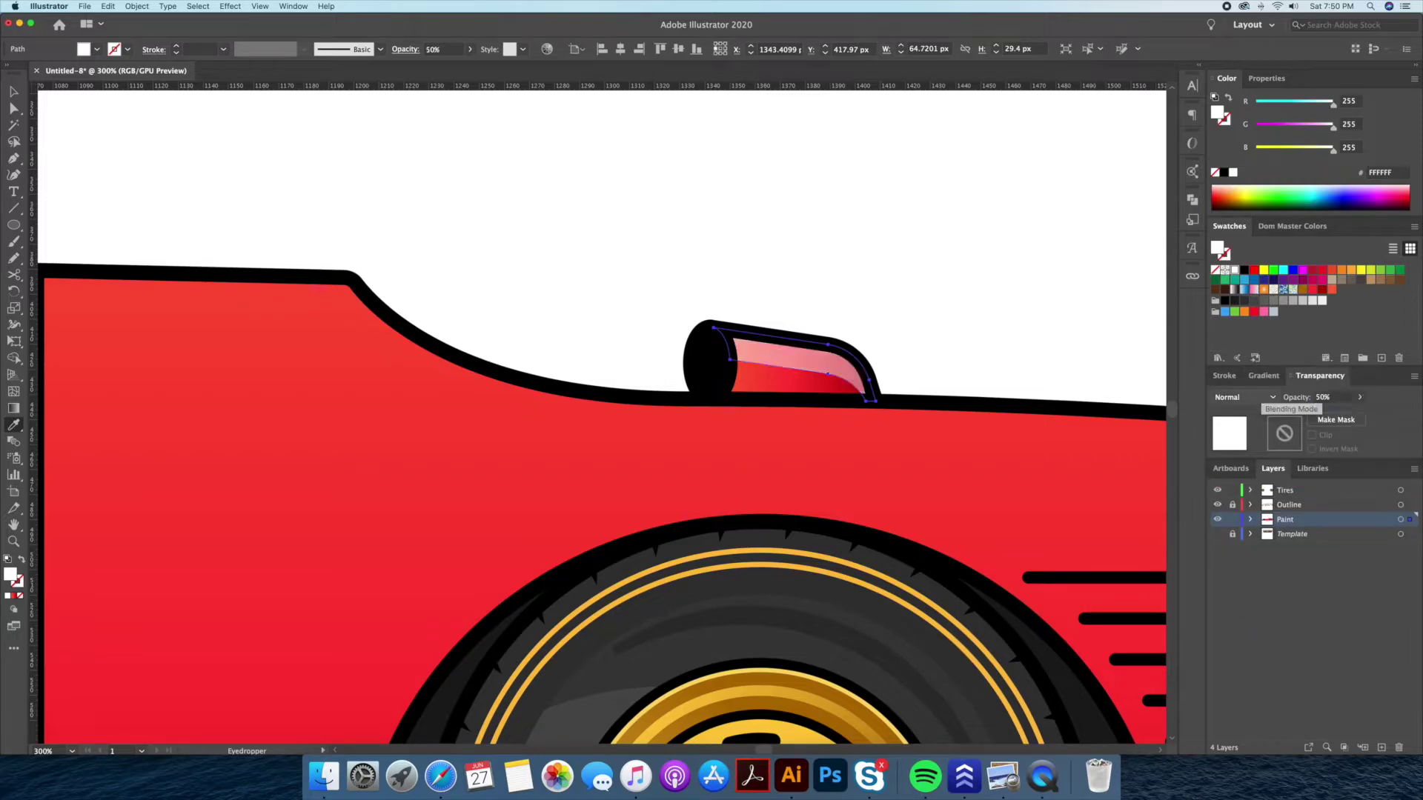
pyautogui.press('super+z')
pyautogui.press('super+0')
pyautogui.press('v')
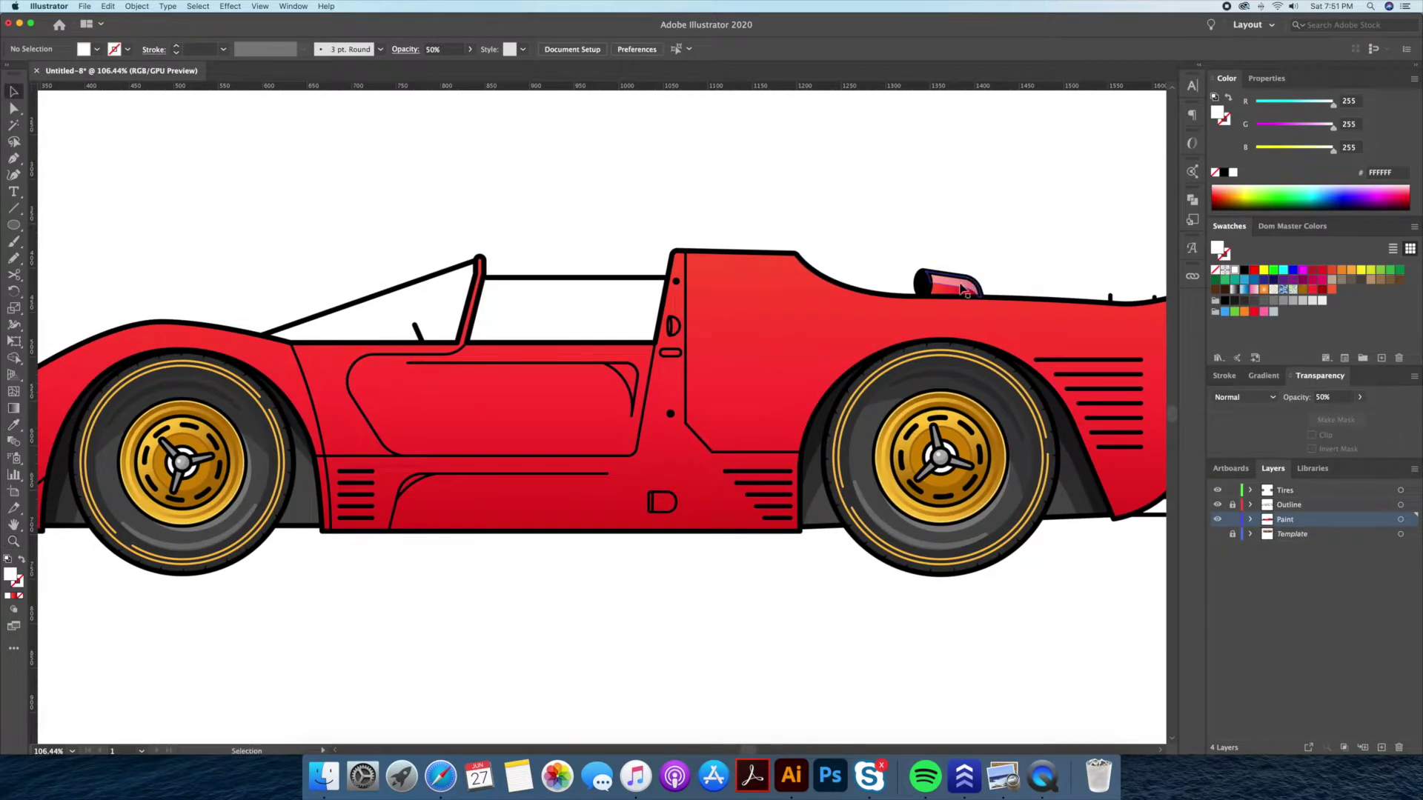
pyautogui.click(1283, 391)
# - Move the door-handle recess shape onto the Paint layer and fill it 4D4D4D
pyautogui.scroll(5, 1025, 226)
pyautogui.click(741, 393)
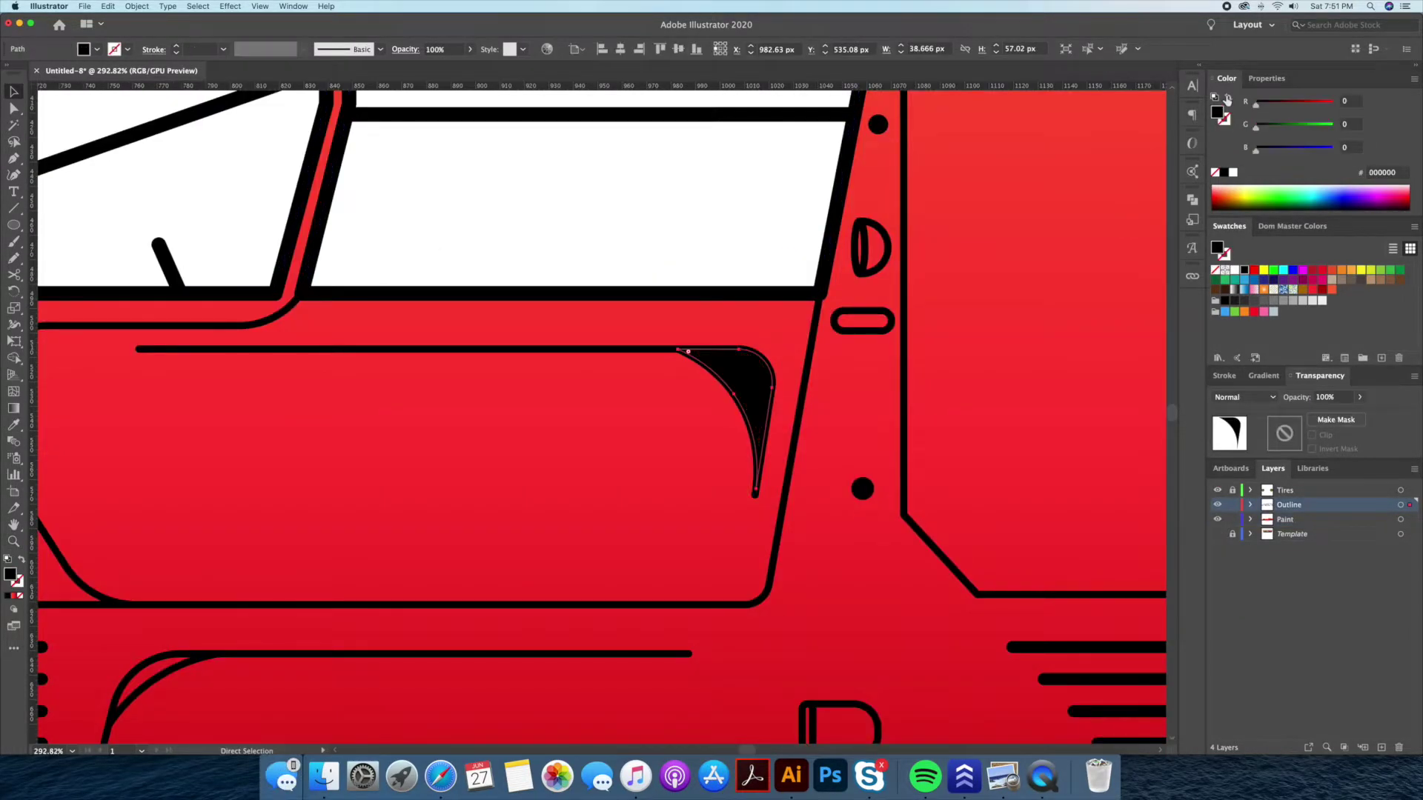
pyautogui.moveTo(1410, 505); pyautogui.dragTo(1411, 520)
pyautogui.press('v')
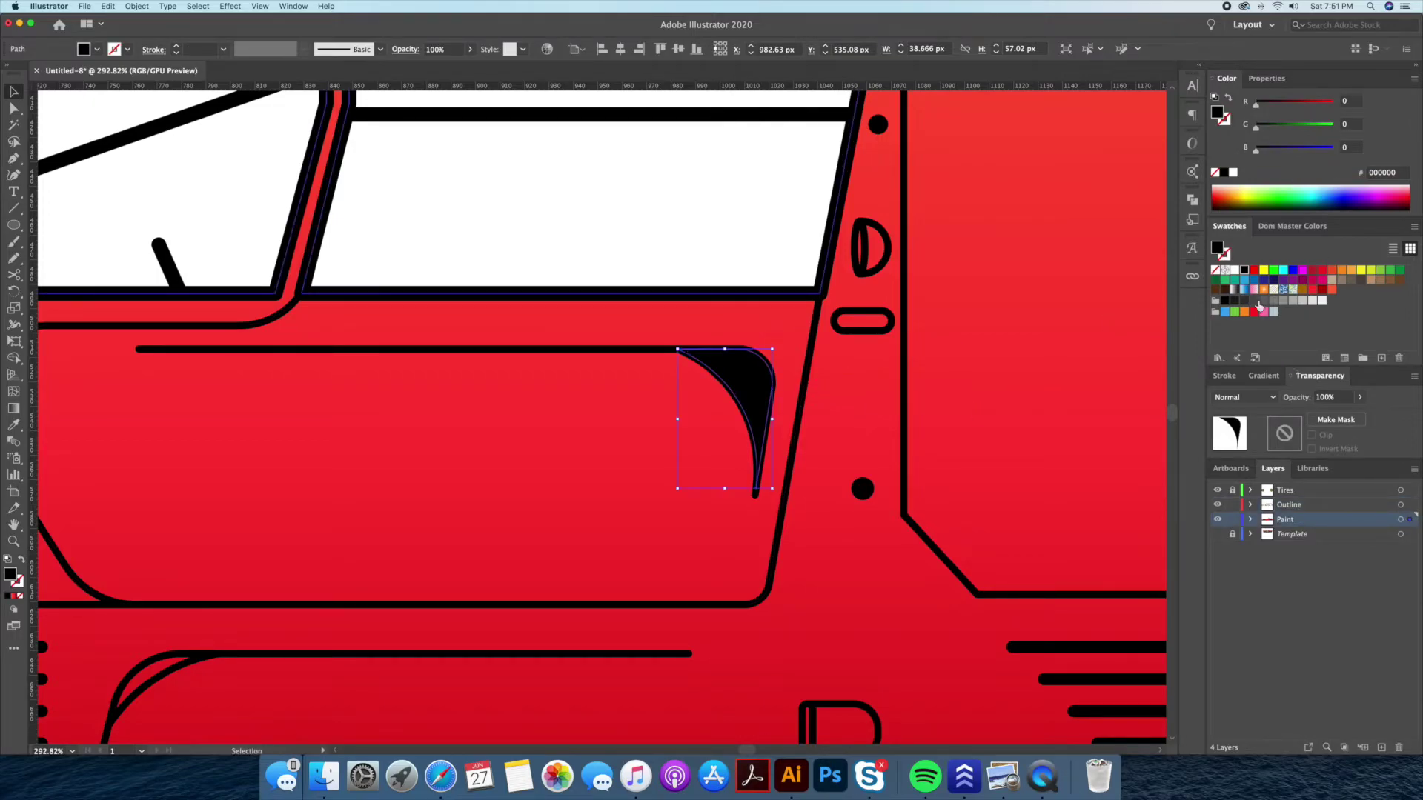
pyautogui.press('shift+super+b')
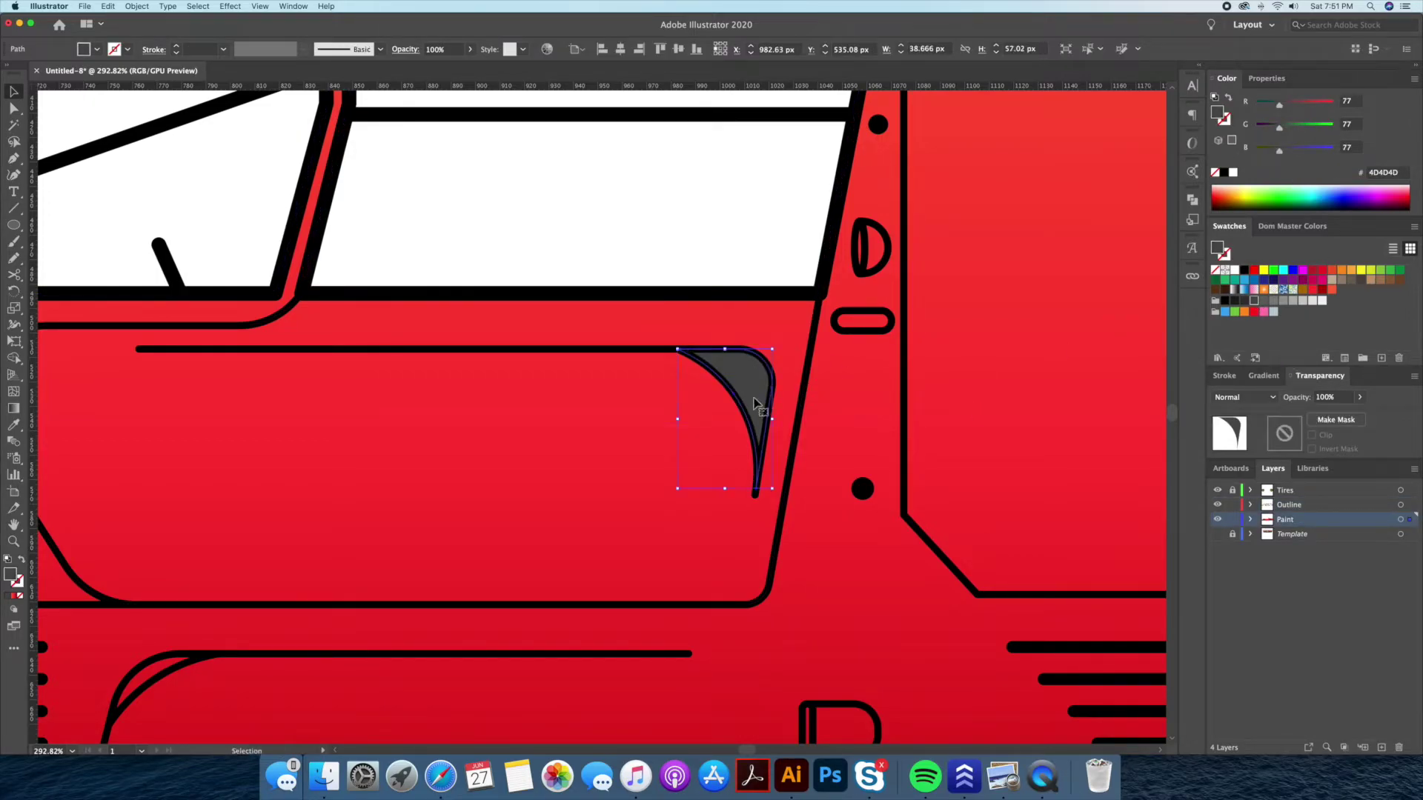
pyautogui.moveTo(738, 419); pyautogui.dragTo(739, 419)
pyautogui.hotkey('shift', 'm')
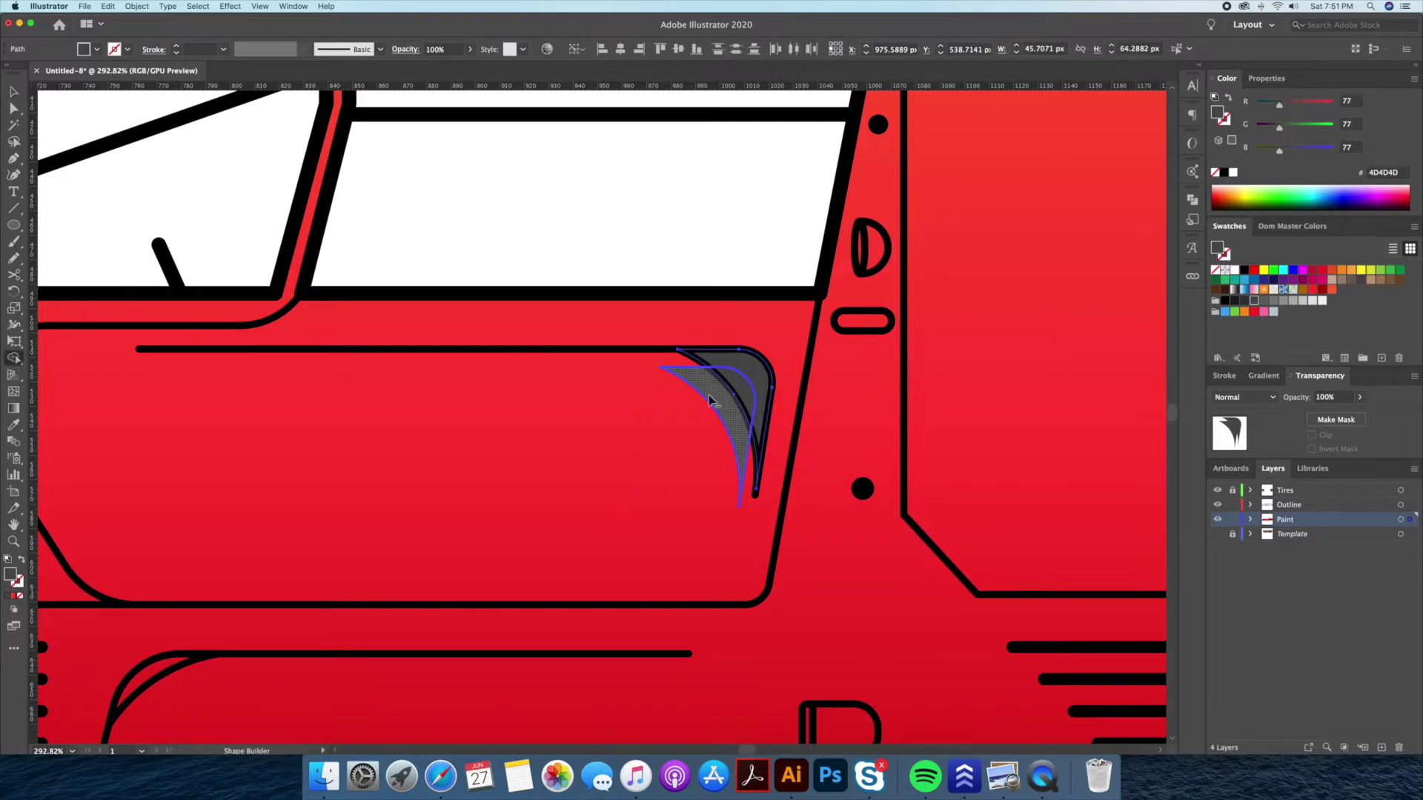
pyautogui.press('v')
pyautogui.press('super+shift+a')
pyautogui.scroll(-5, 682, 248)
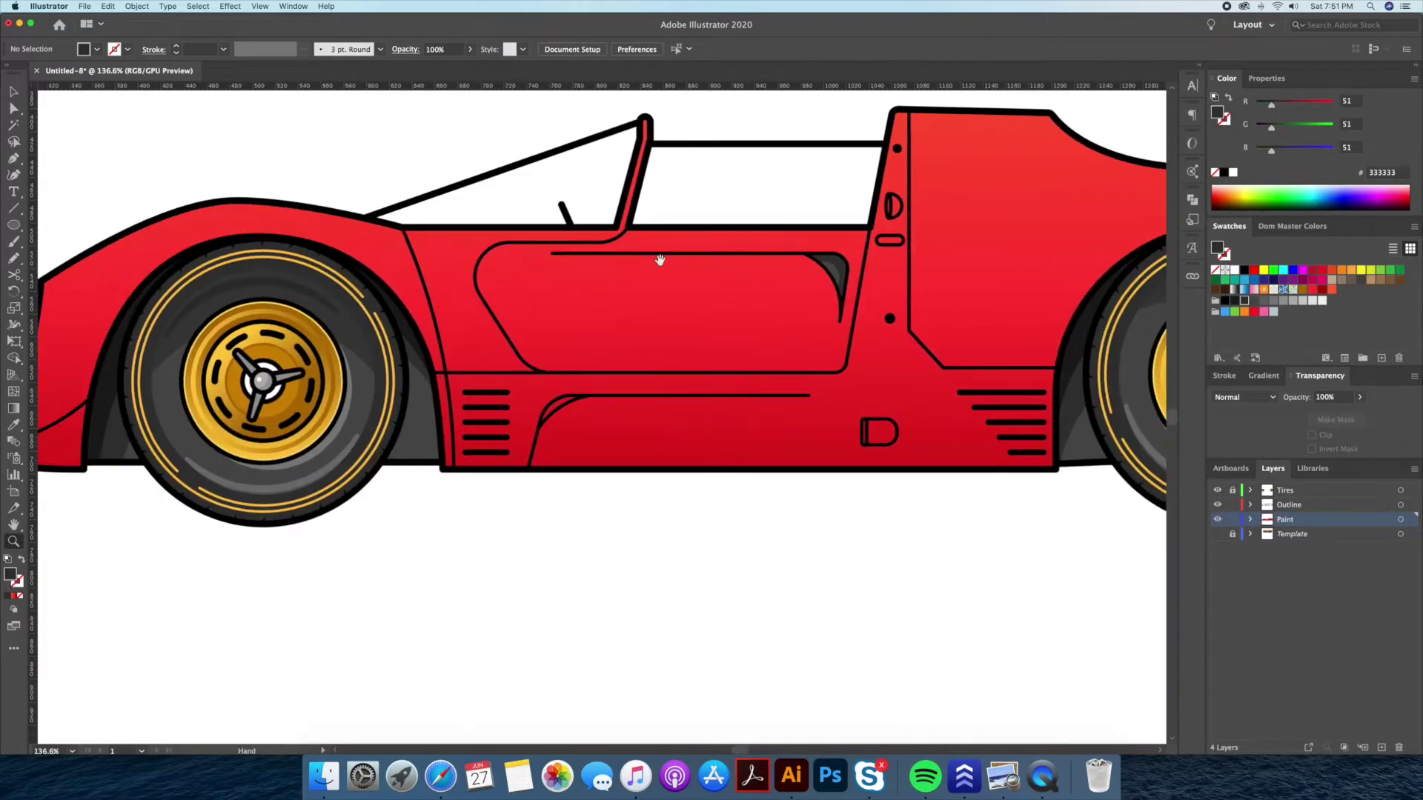
pyautogui.scroll(4, 586, 413)
pyautogui.press('z')
pyautogui.press('super+0')
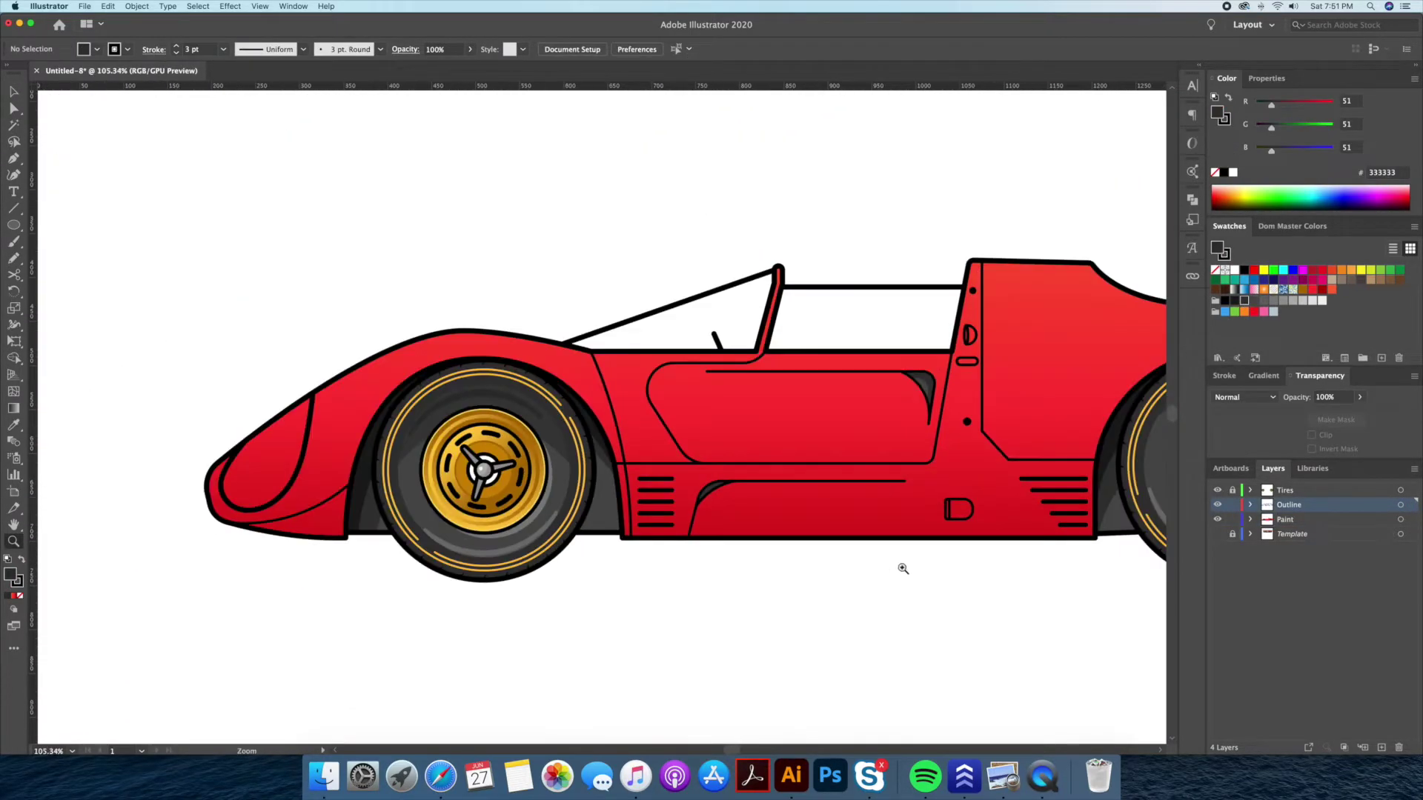
# - Drag the D badge's right-side anchors left to narrow it
pyautogui.moveTo(900, 572); pyautogui.dragTo(925, 507)
pyautogui.scroll(2, 822, 504)
pyautogui.press('v')
pyautogui.click(803, 514)
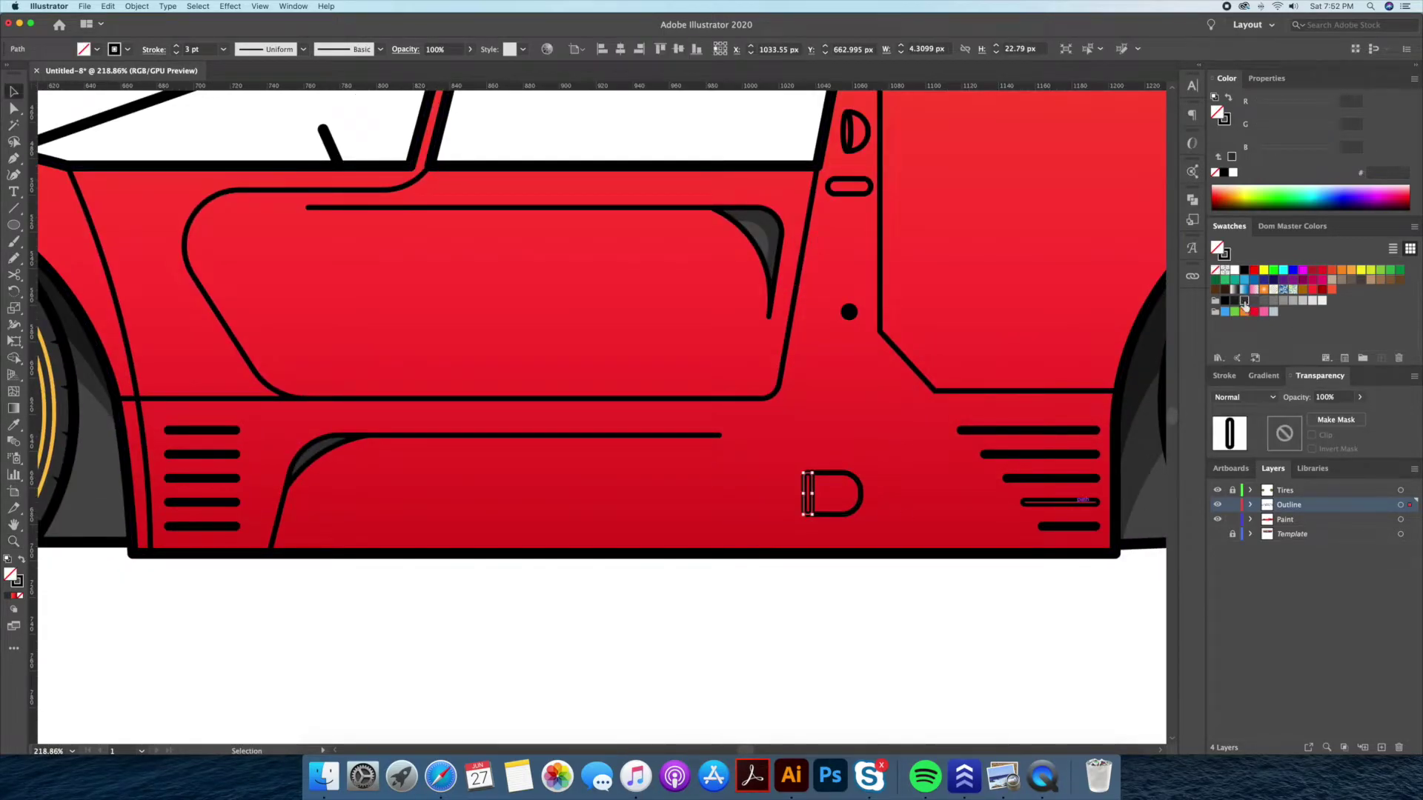
pyautogui.scroll(3, 1000, 541)
pyautogui.press('a')
pyautogui.doubleClick(845, 470)
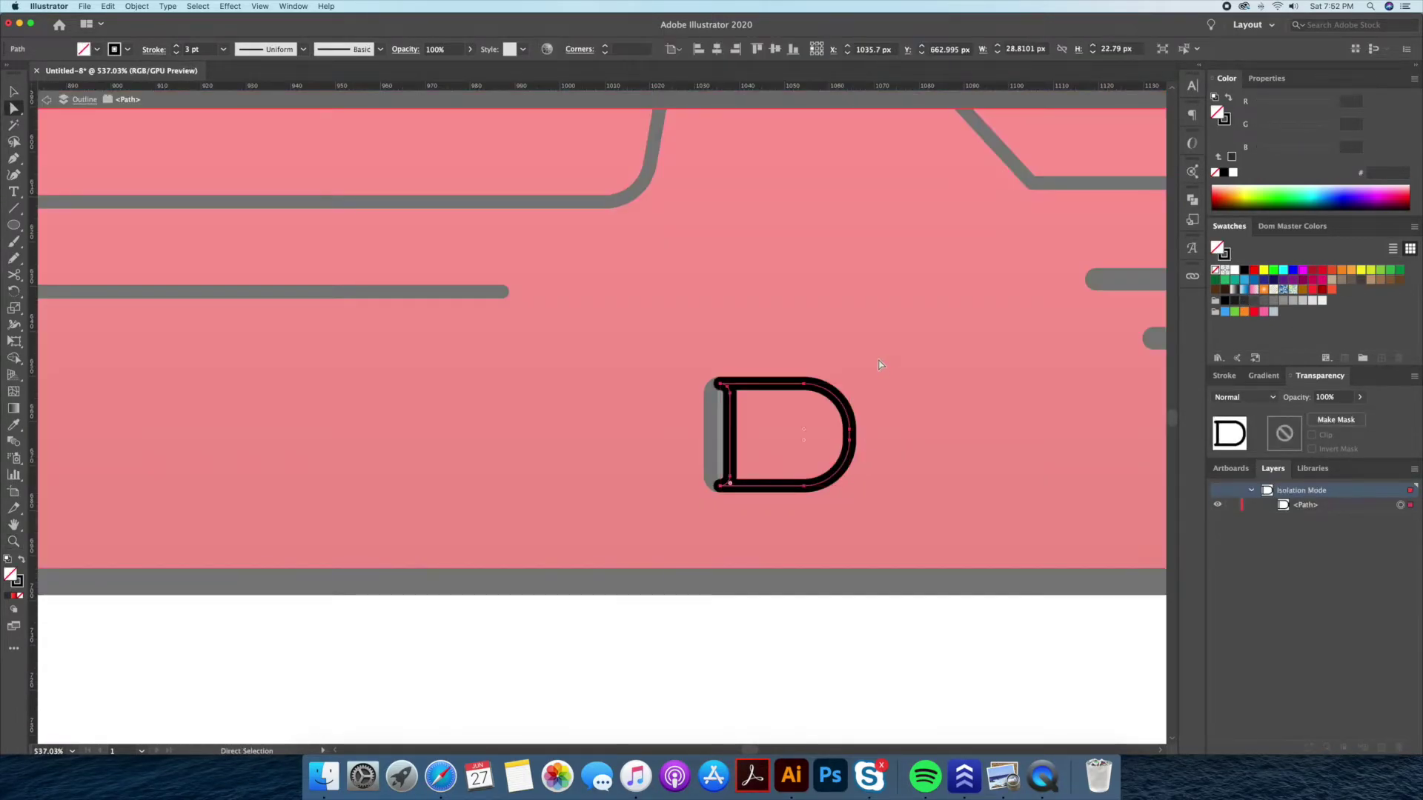
pyautogui.moveTo(879, 364); pyautogui.dragTo(794, 492)
pyautogui.hotkey('shift', 'Left')
pyautogui.press('v')
pyautogui.doubleClick(873, 501)
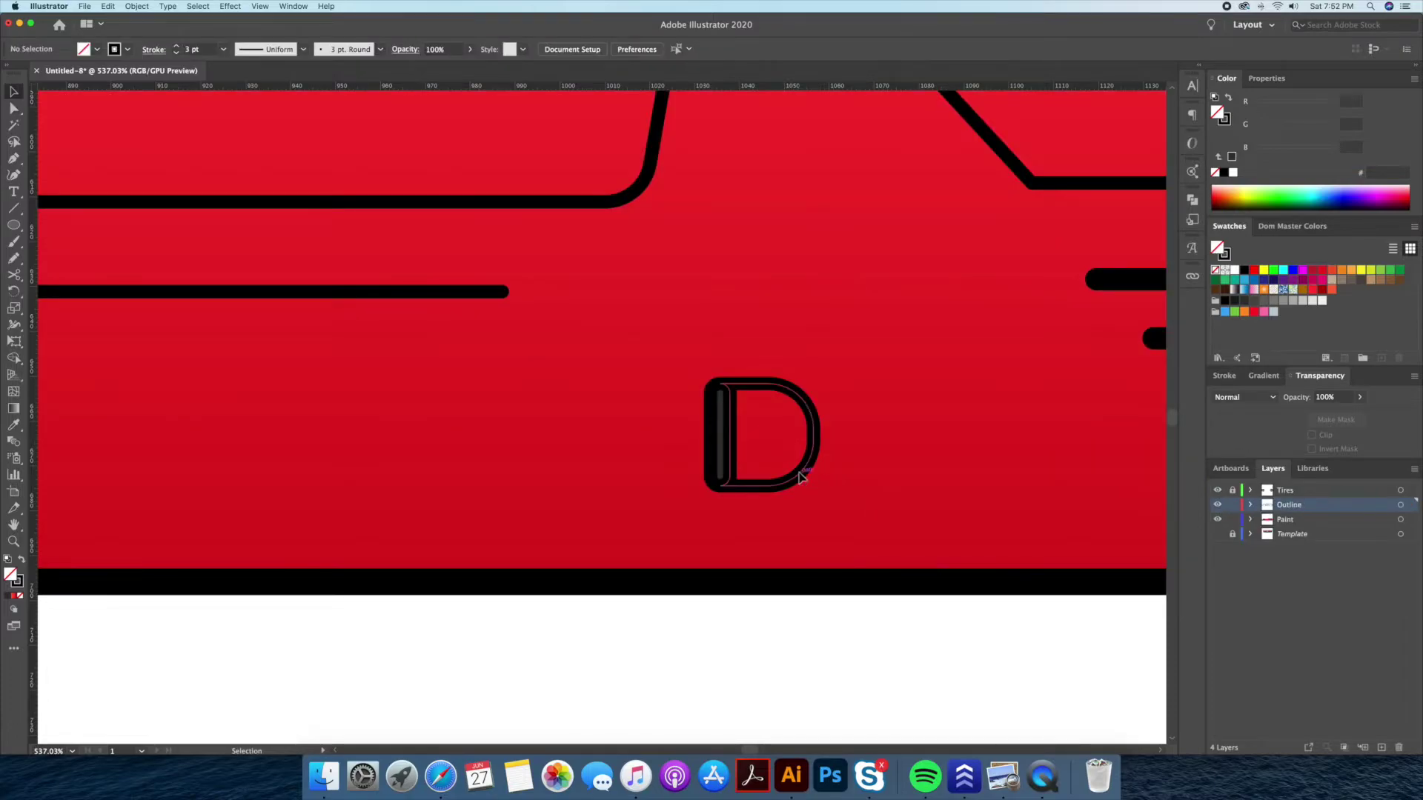
# - Give the D badge the body's red gradient running top to bottom; fill the windshield light grey
pyautogui.click(800, 478)
pyautogui.press('i')
pyautogui.click(889, 381)
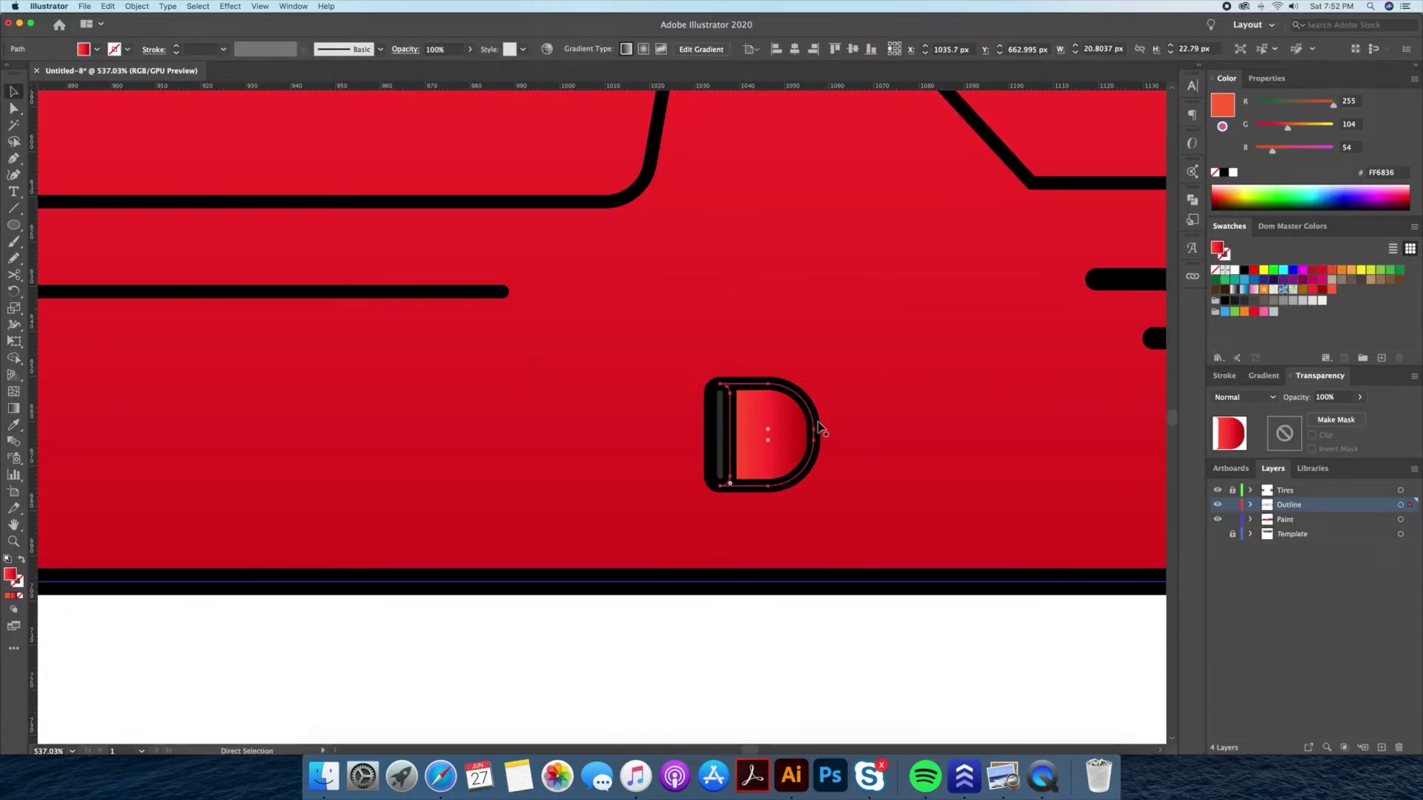
pyautogui.press('g')
pyautogui.moveTo(768, 367); pyautogui.dragTo(770, 471)
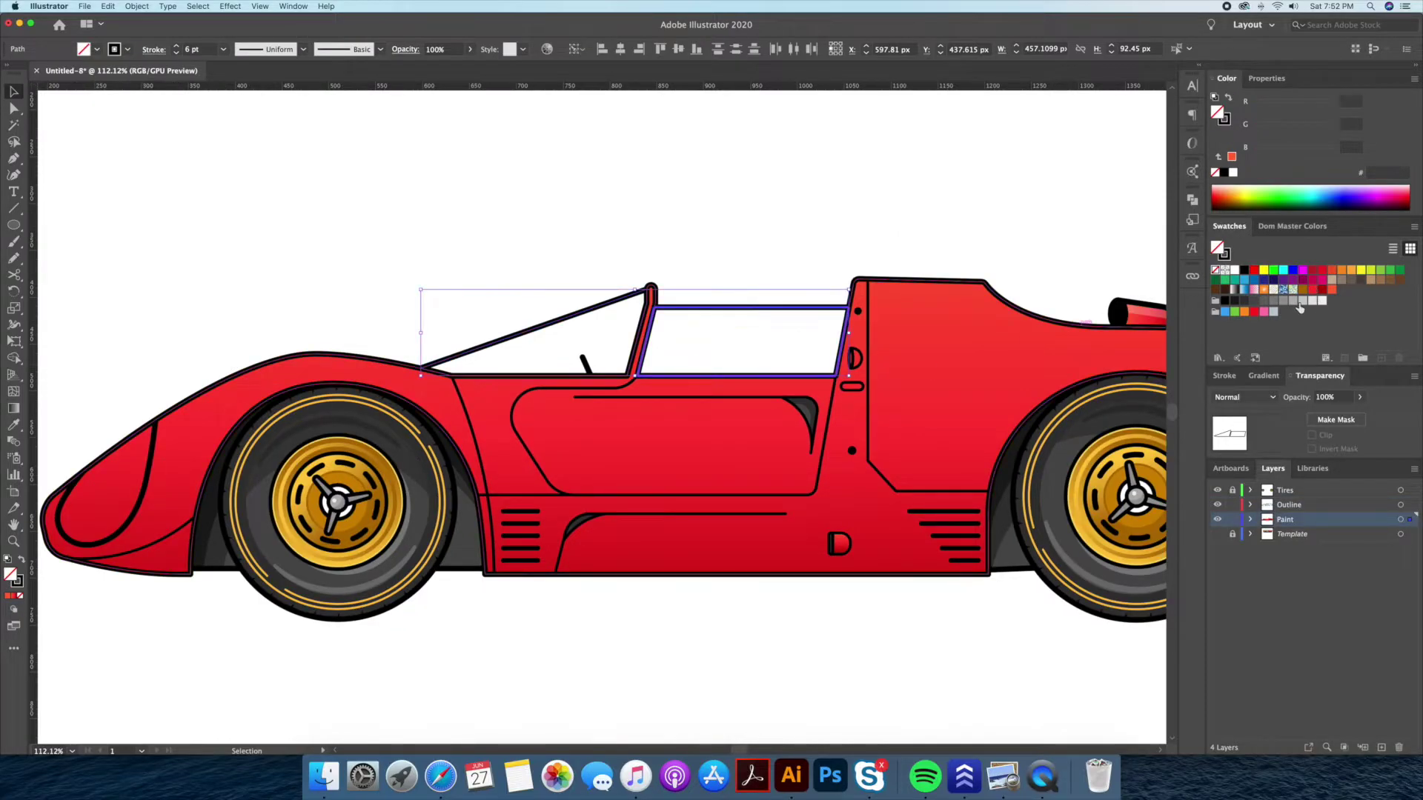
pyautogui.click(1298, 304)
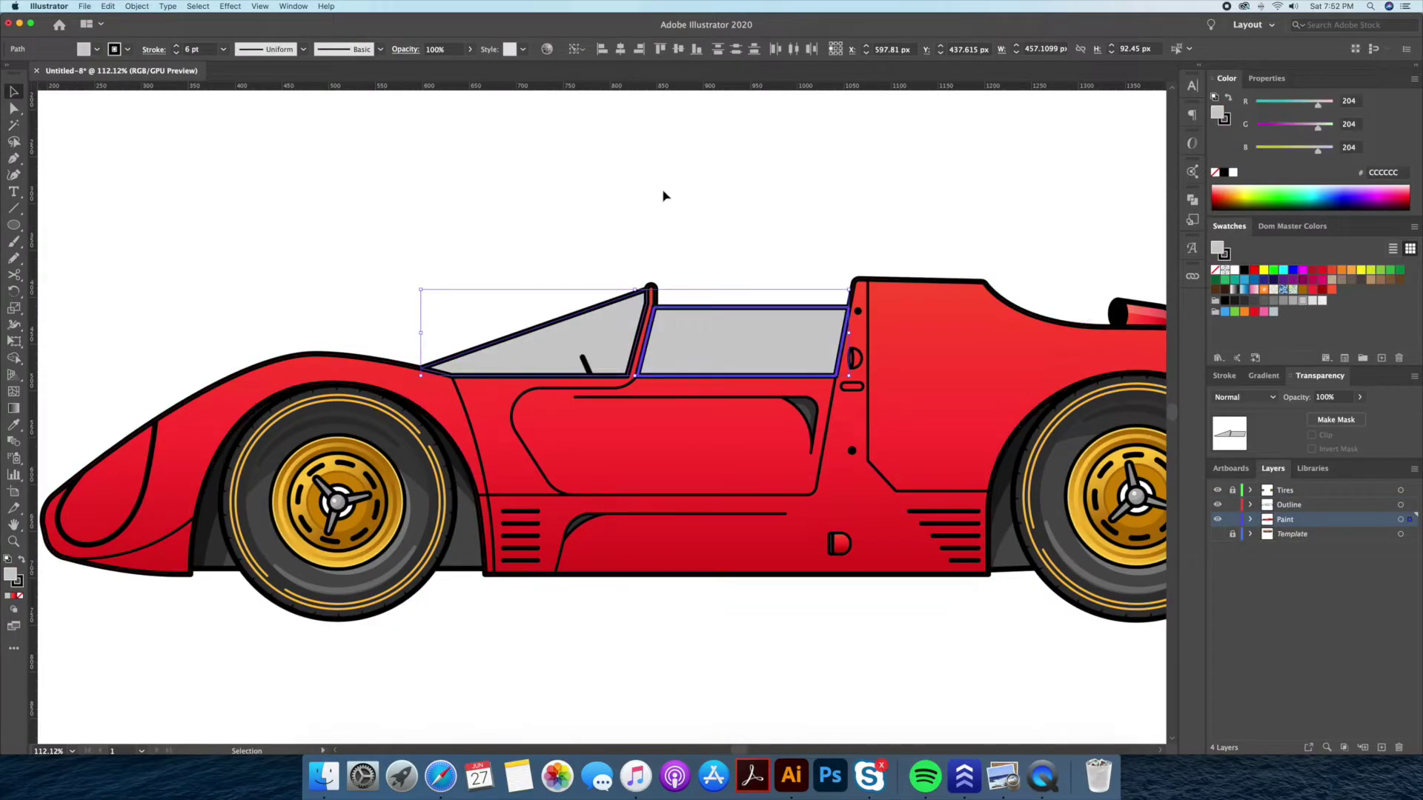
# - Remove the side window's black outline and add a dark grey sliver at its left edge
pyautogui.click(664, 197)
pyautogui.scroll(-2, 763, 222)
pyautogui.click(664, 245)
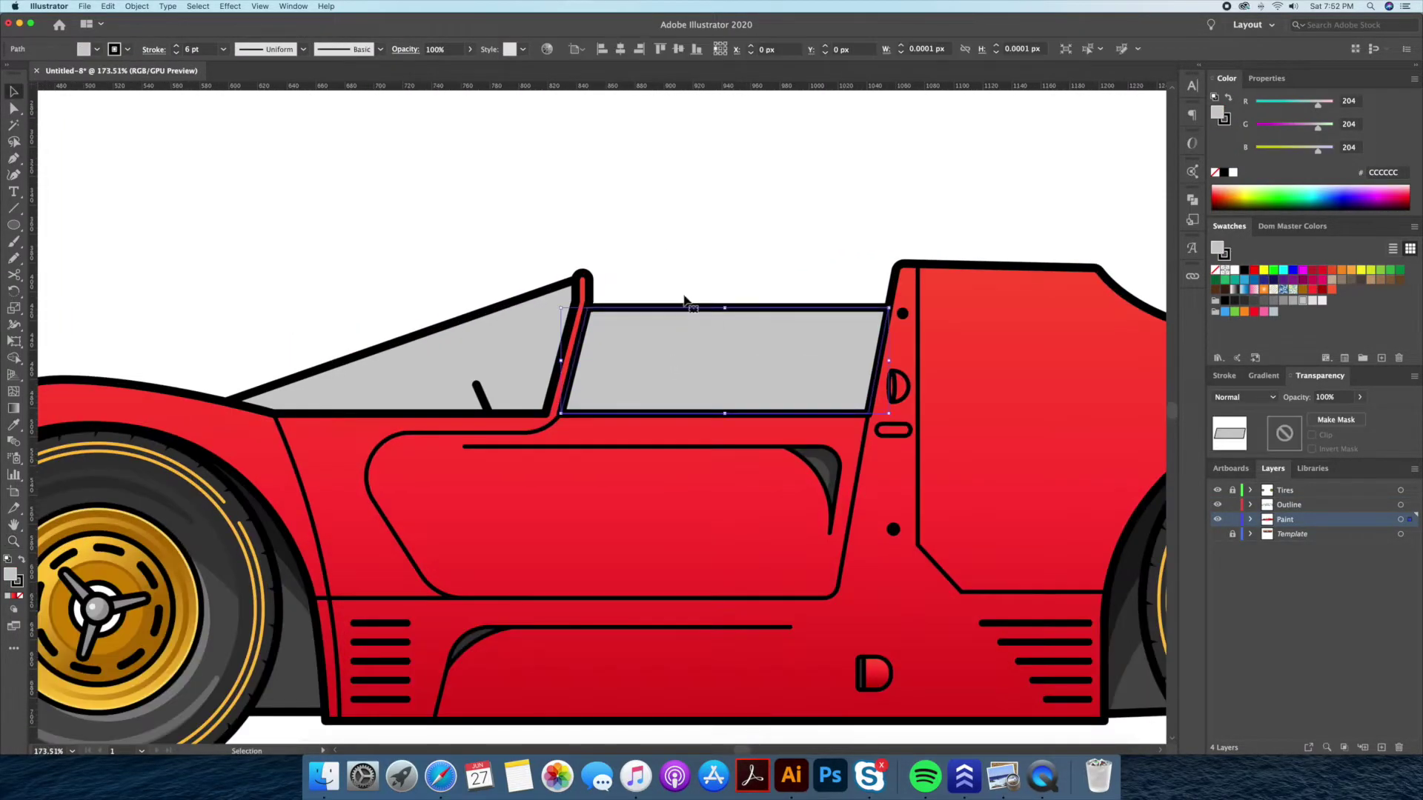
pyautogui.doubleClick(768, 345)
pyautogui.click(1215, 172)
pyautogui.doubleClick(797, 251)
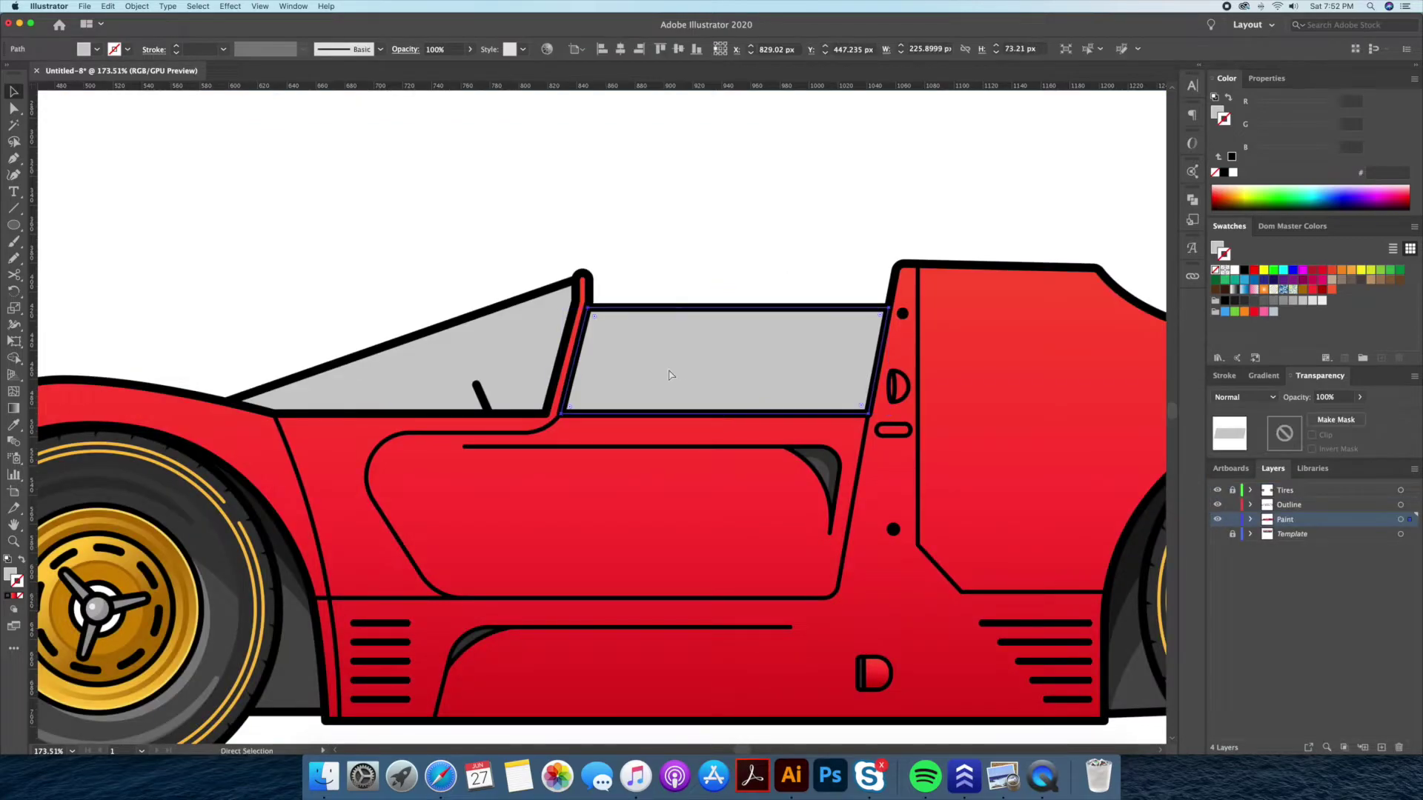
pyautogui.moveTo(699, 381); pyautogui.dragTo(700, 381)
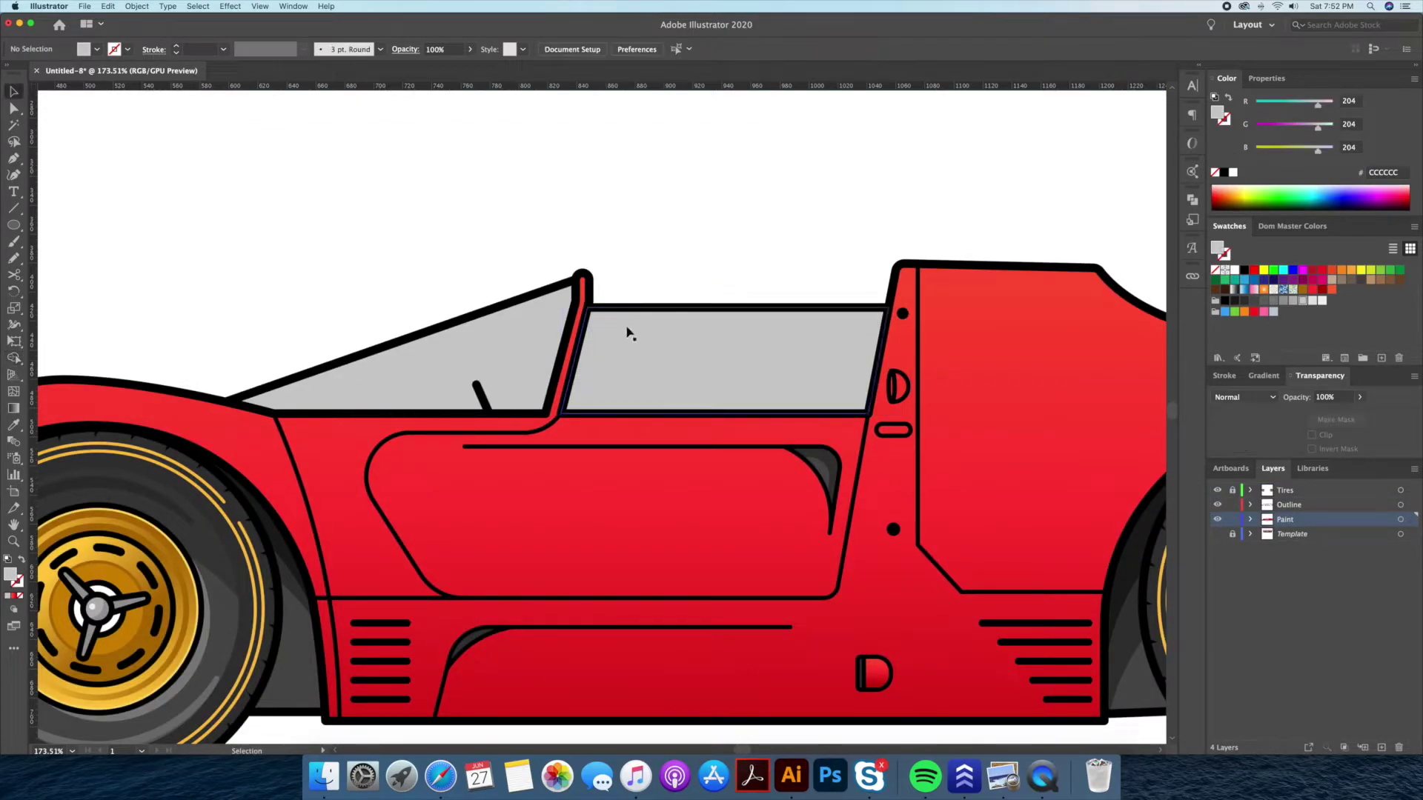
pyautogui.click(1253, 300)
pyautogui.click(738, 255)
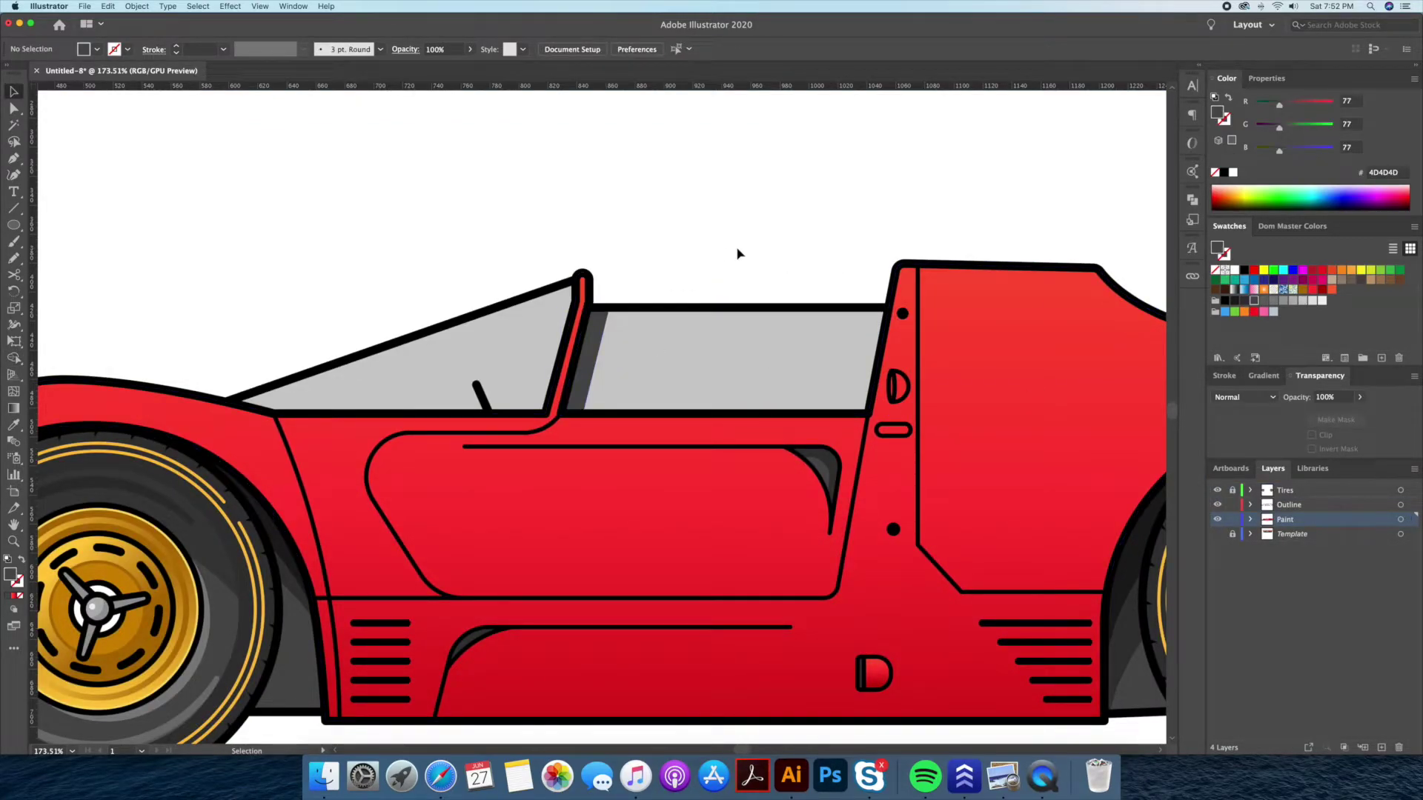
# - Trim a rectangle to the side window's lower edge with Shape Builder and fill that band darker grey
pyautogui.doubleClick(729, 327)
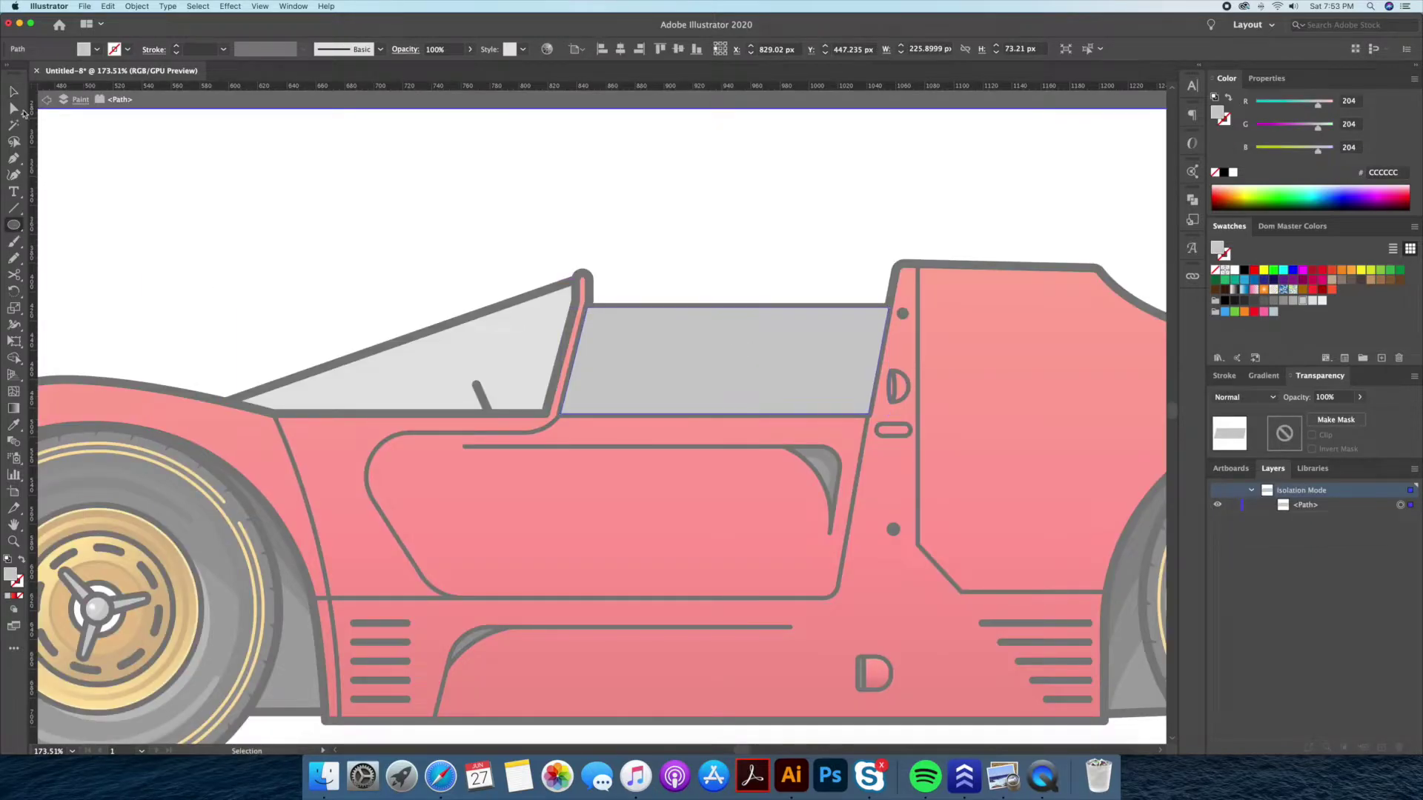
pyautogui.moveTo(14, 224); pyautogui.dragTo(60, 222)
pyautogui.moveTo(539, 377); pyautogui.dragTo(894, 446)
pyautogui.press('super+a')
pyautogui.hotkey('shift', 'm')
pyautogui.keyDown('alt'); pyautogui.click(823, 434); pyautogui.keyUp('alt')
pyautogui.press('Escape')
pyautogui.press('v')
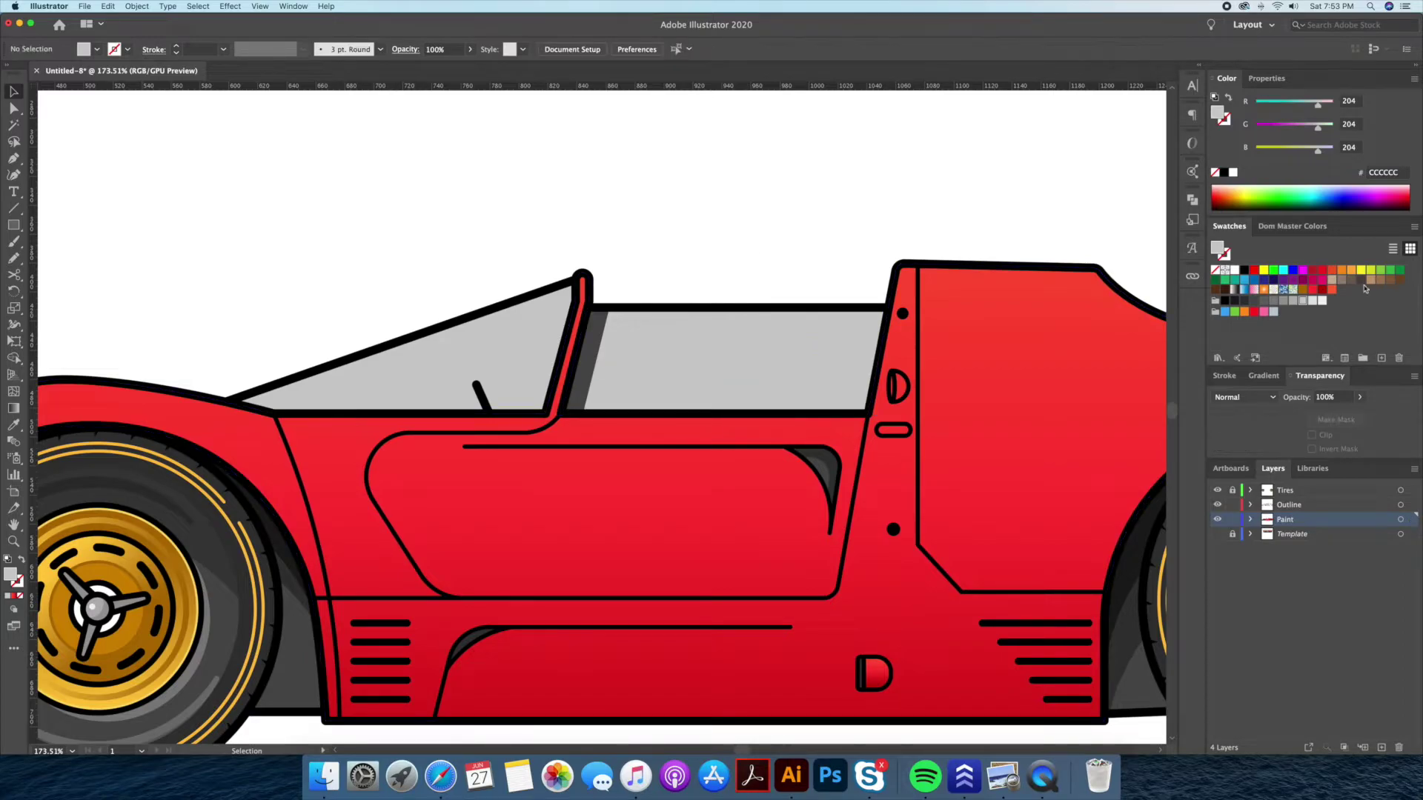
pyautogui.click(1282, 301)
pyautogui.click(852, 238)
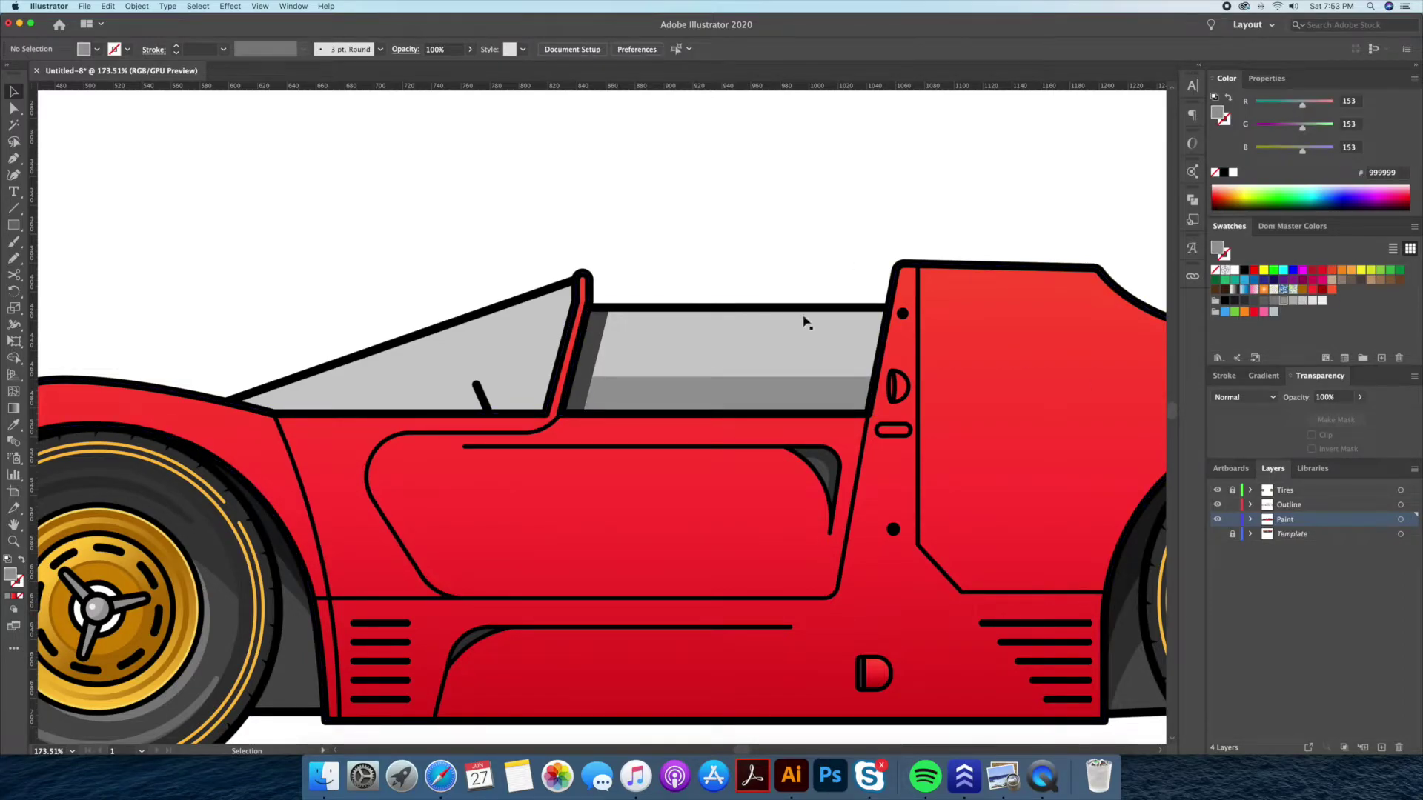
# - Try drawing a rectangle over the side window's top edge, then discard it
pyautogui.doubleClick(782, 349)
pyautogui.click(13, 226)
pyautogui.moveTo(561, 245); pyautogui.dragTo(960, 319)
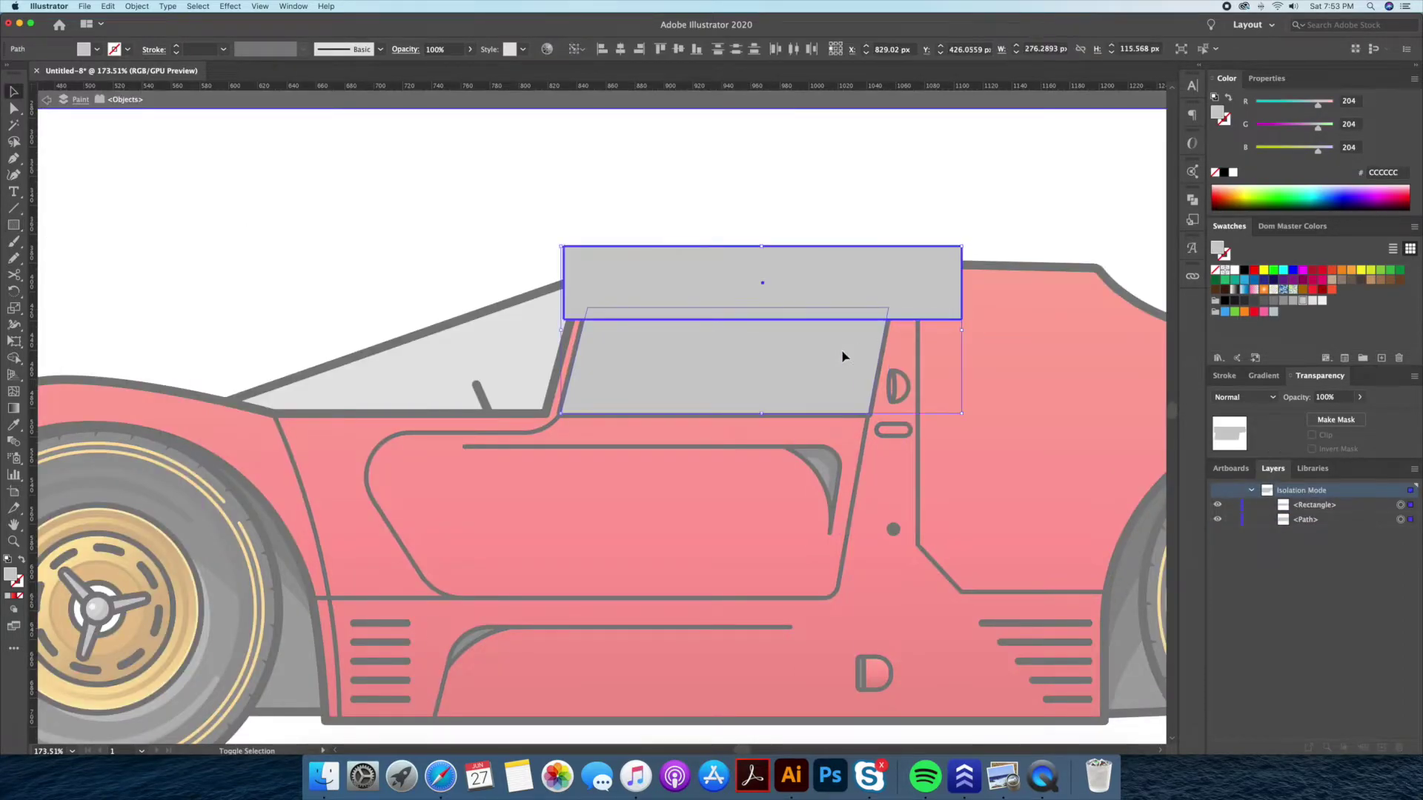
pyautogui.press('v')
pyautogui.press('Escape')
pyautogui.hscroll(-3, 741, 296)
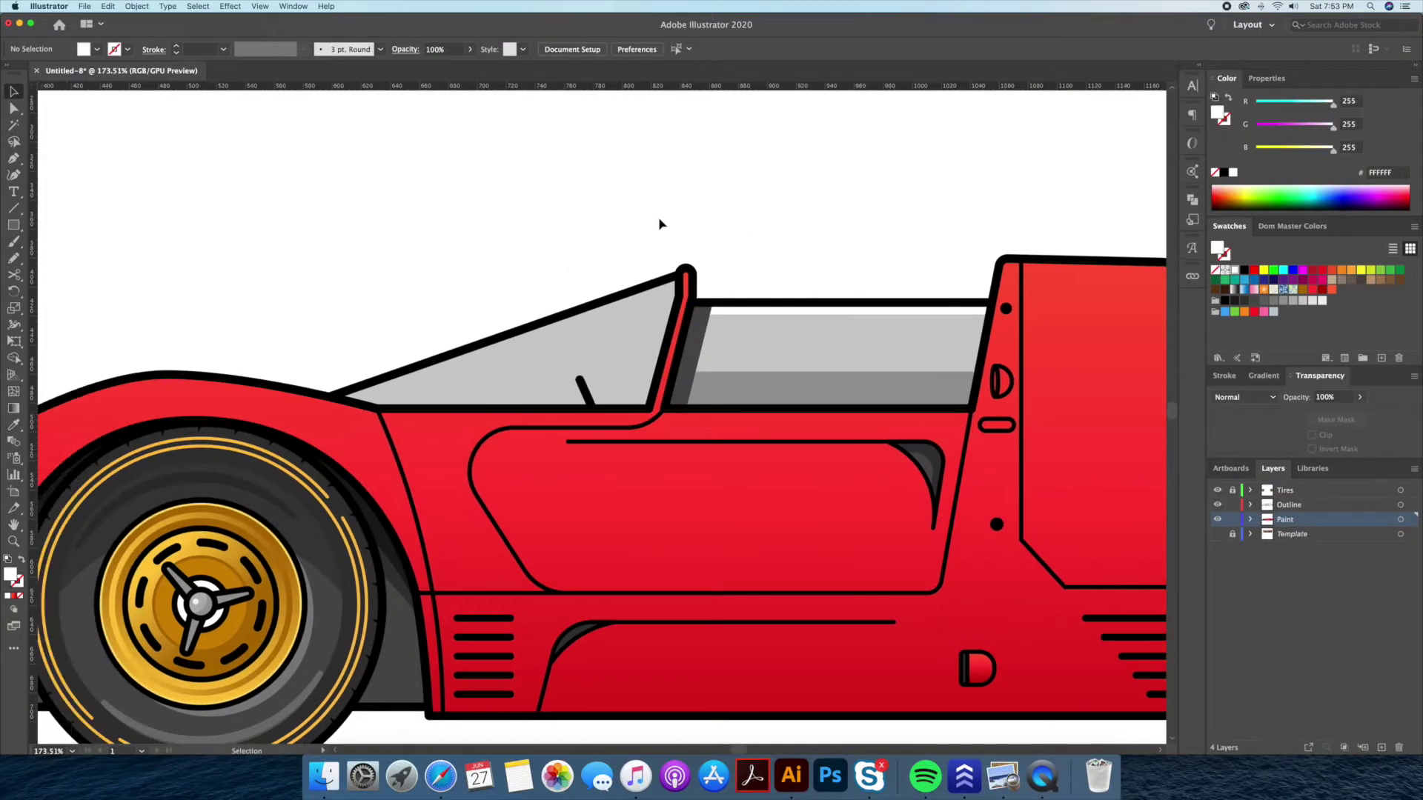
# - Give the side window a two-colour grey gradient angled toward the top-left
pyautogui.doubleClick(927, 343)
pyautogui.click(1274, 382)
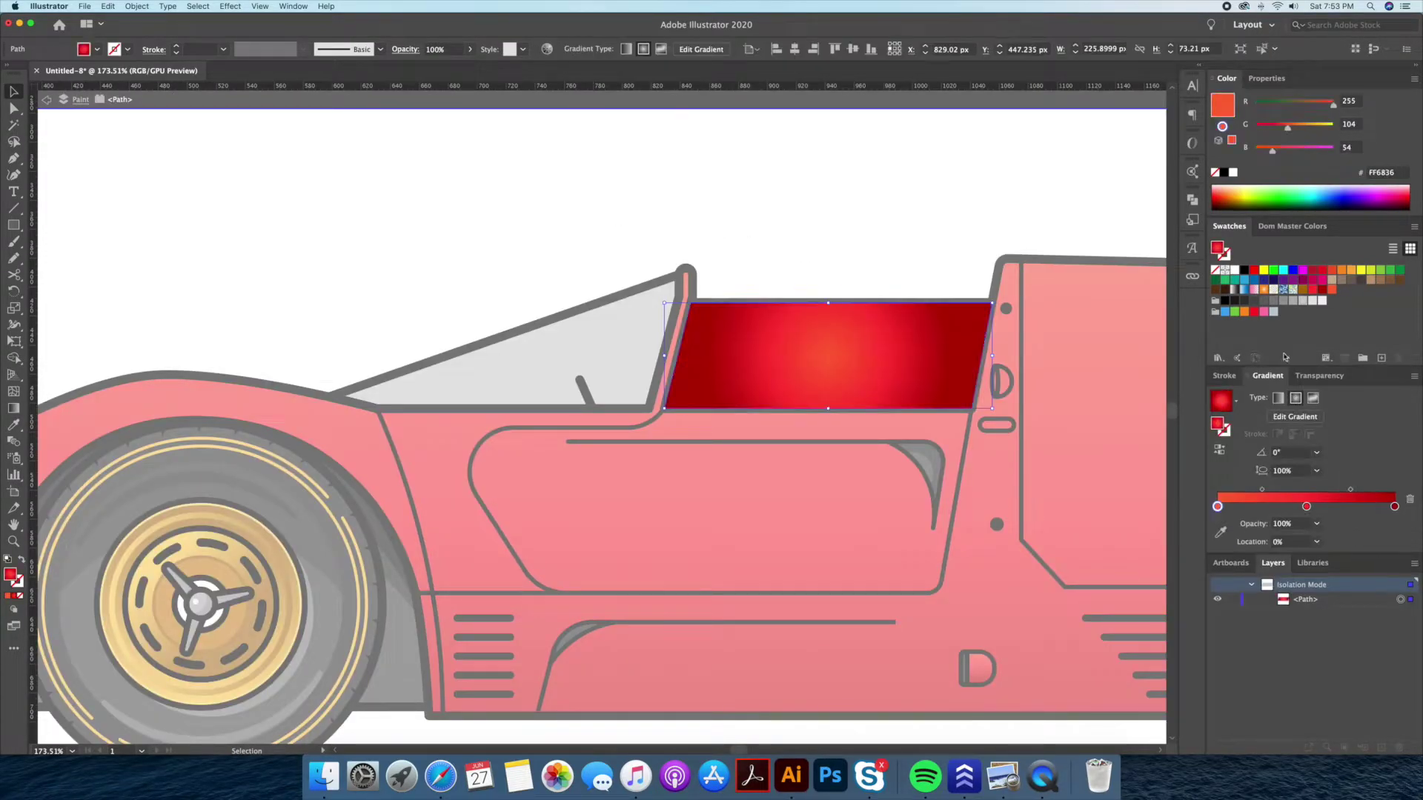
pyautogui.moveTo(1305, 506); pyautogui.dragTo(1304, 545)
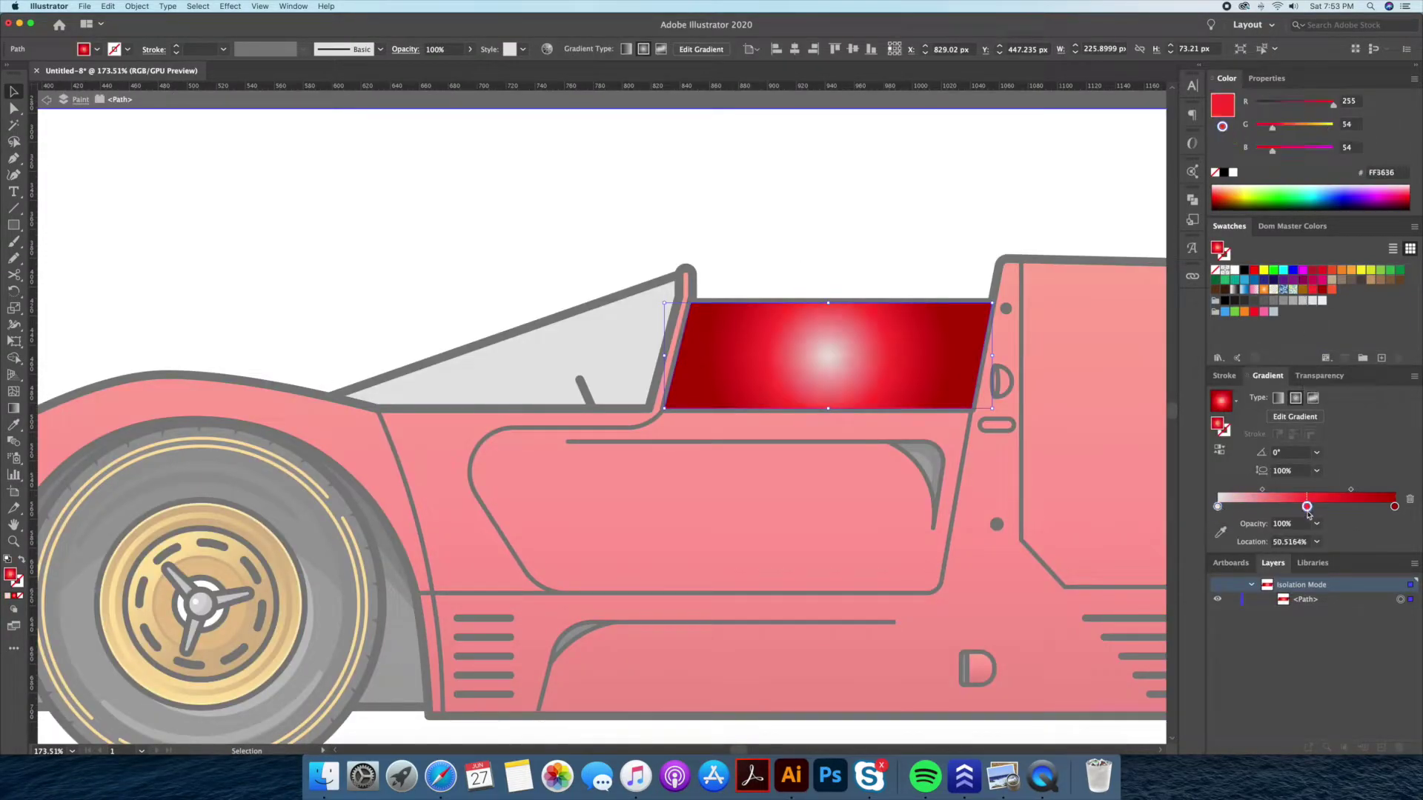
pyautogui.click(1274, 300)
pyautogui.moveTo(828, 356); pyautogui.dragTo(683, 270)
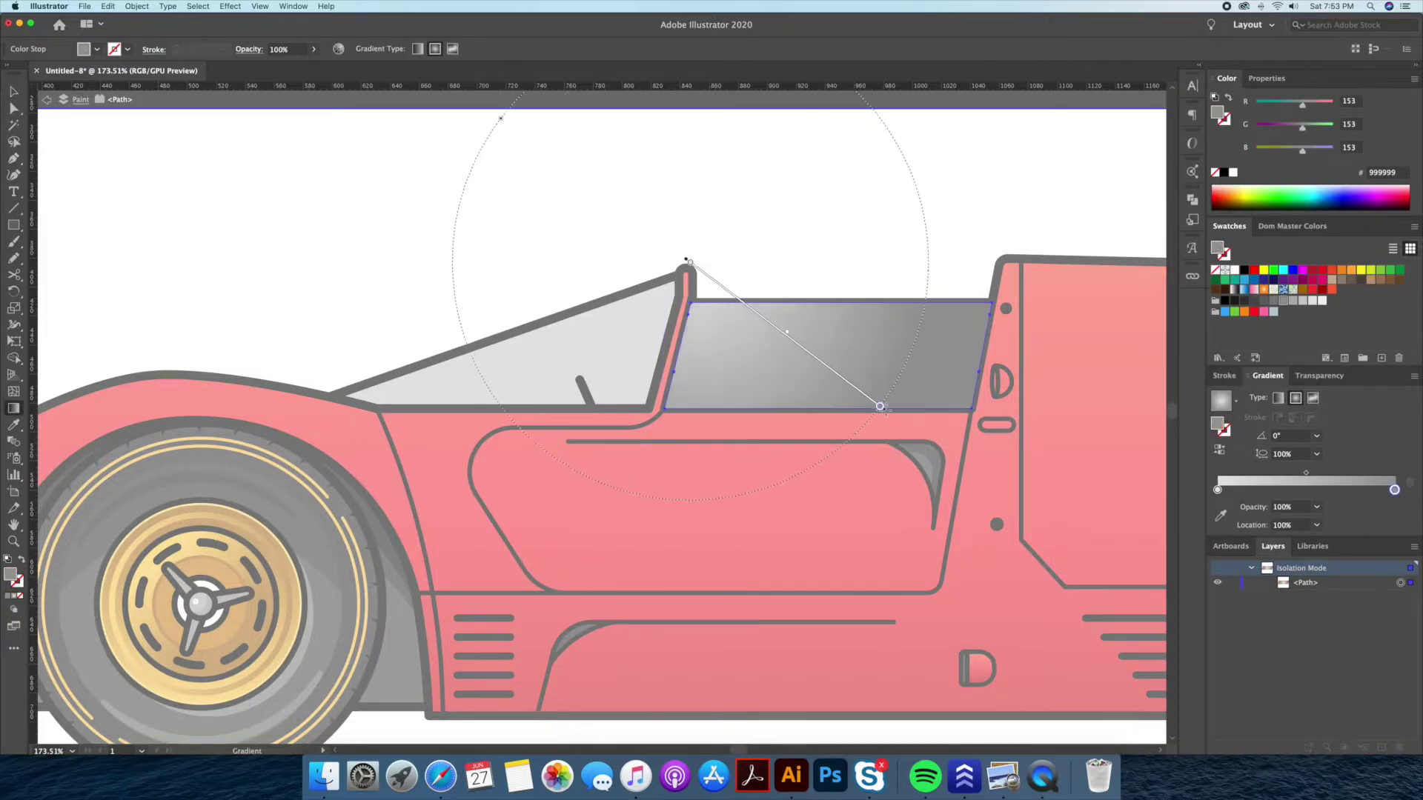
pyautogui.moveTo(873, 397); pyautogui.dragTo(997, 210)
pyautogui.doubleClick(929, 213)
# - Zoom in and run the windshield's grey gradient diagonally downward
pyautogui.press('z')
pyautogui.click(697, 212)
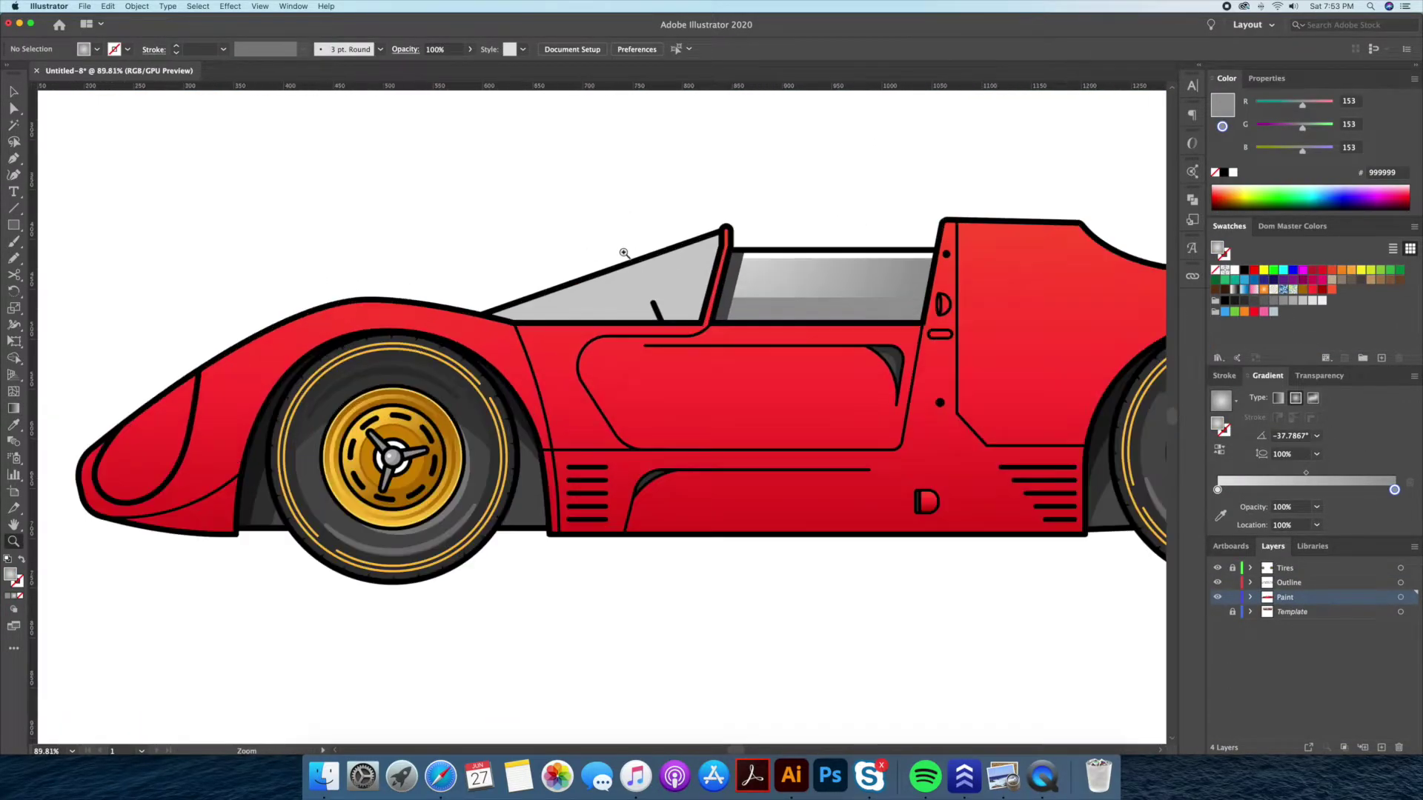
pyautogui.keyDown('super'); pyautogui.click(626, 244); pyautogui.keyUp('super')
pyautogui.press('g')
pyautogui.moveTo(558, 224); pyautogui.dragTo(646, 311)
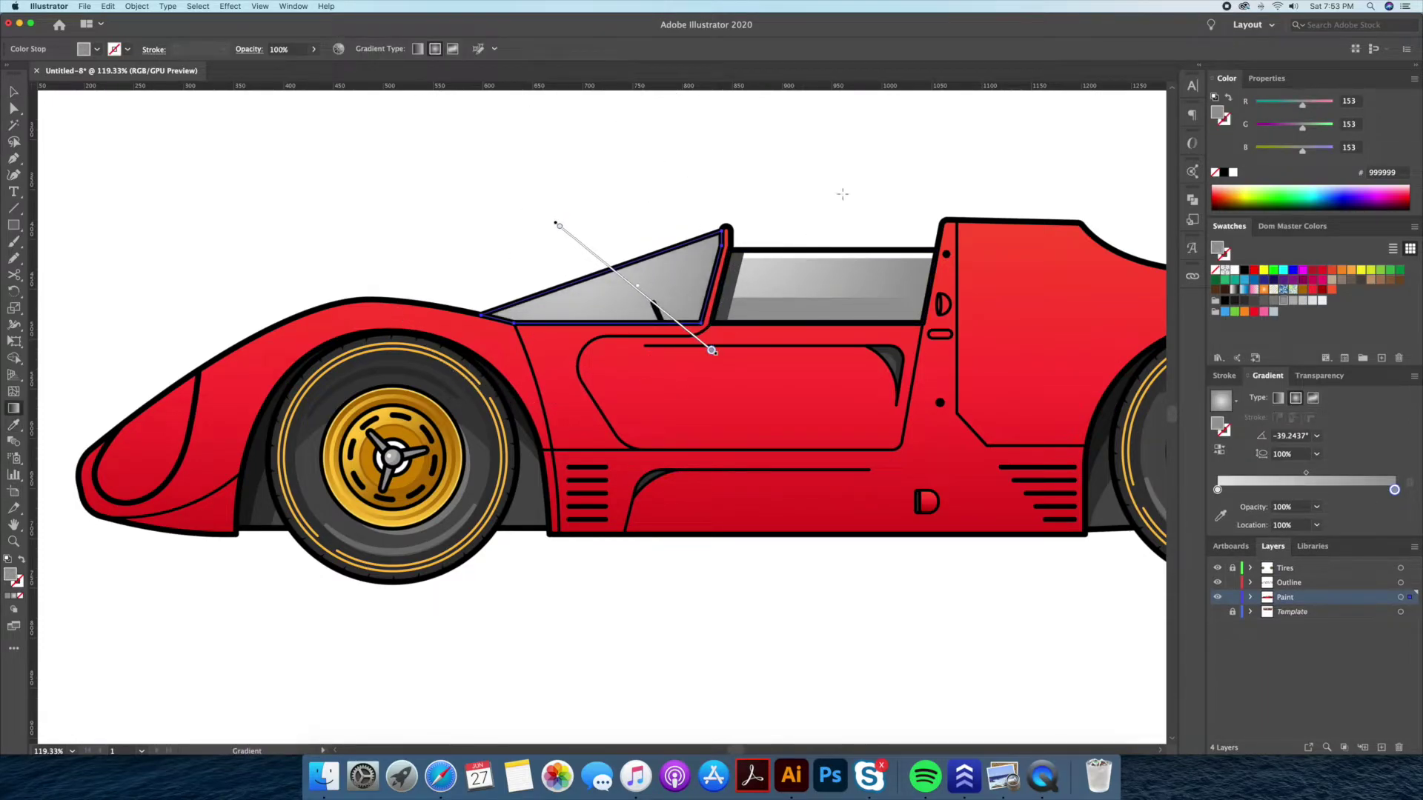
pyautogui.press('v')
pyautogui.press('super+shift+a')
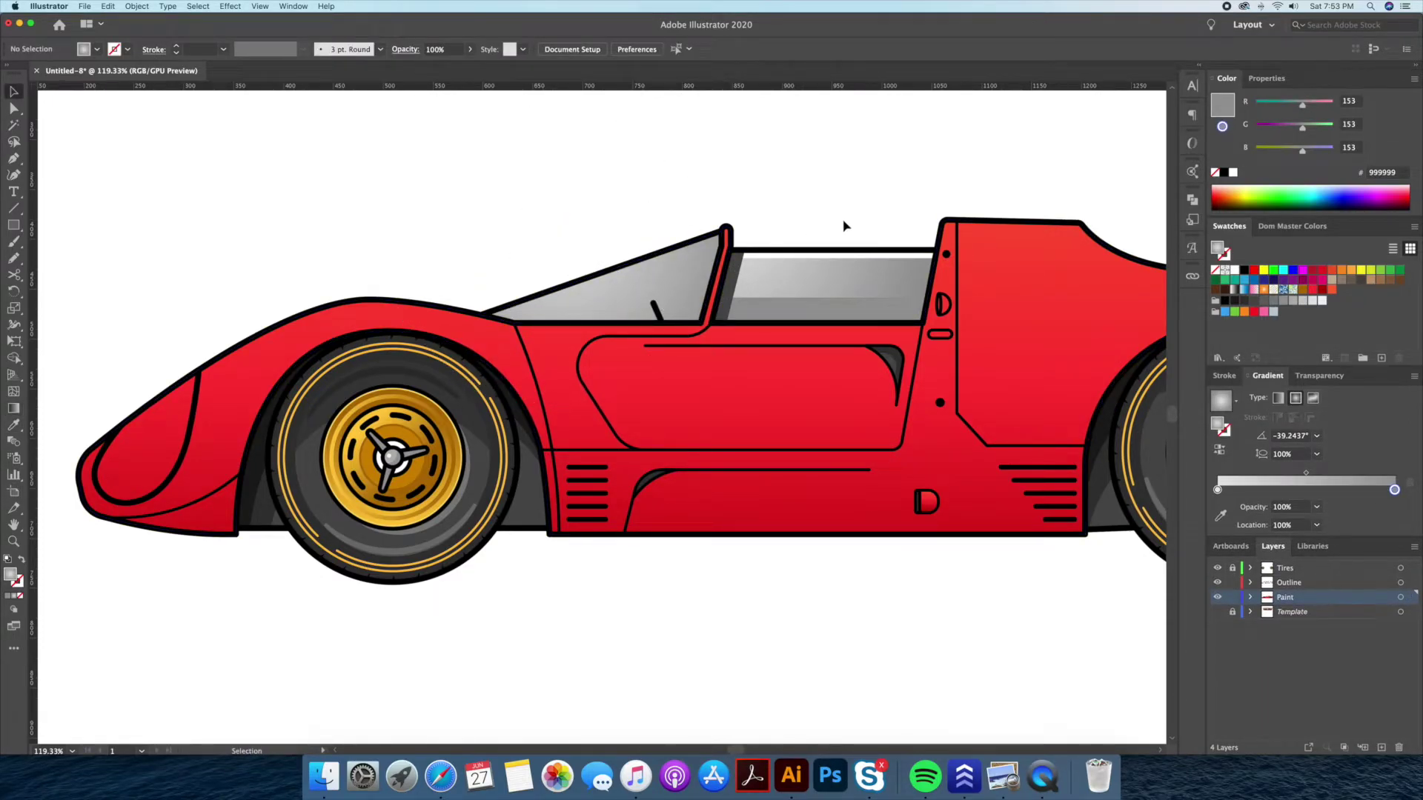
pyautogui.scroll(3, 614, 248)
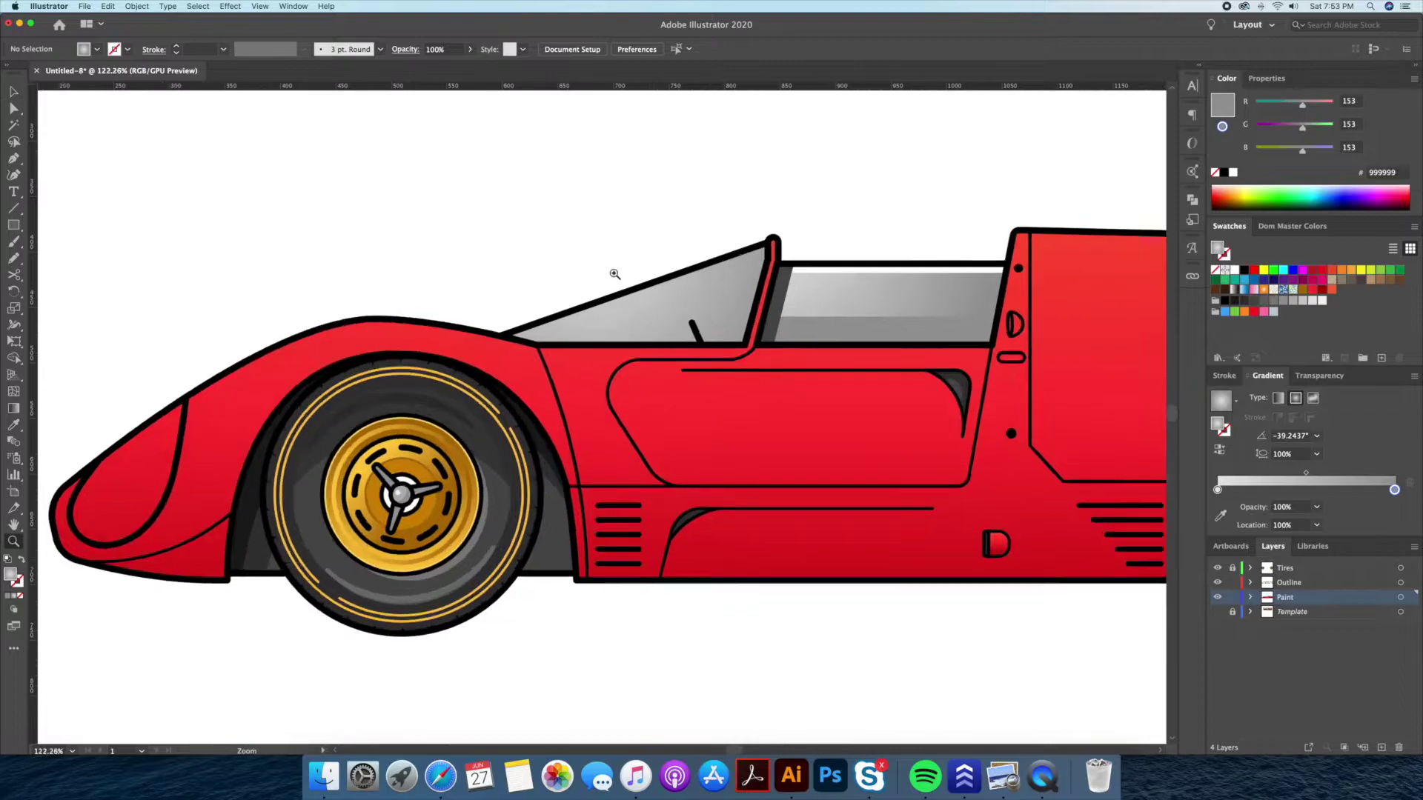
# - Merge the windshield with the shape behind it using Shape Builder so it fits its outline
pyautogui.press('a')
pyautogui.click(660, 326)
pyautogui.press('v')
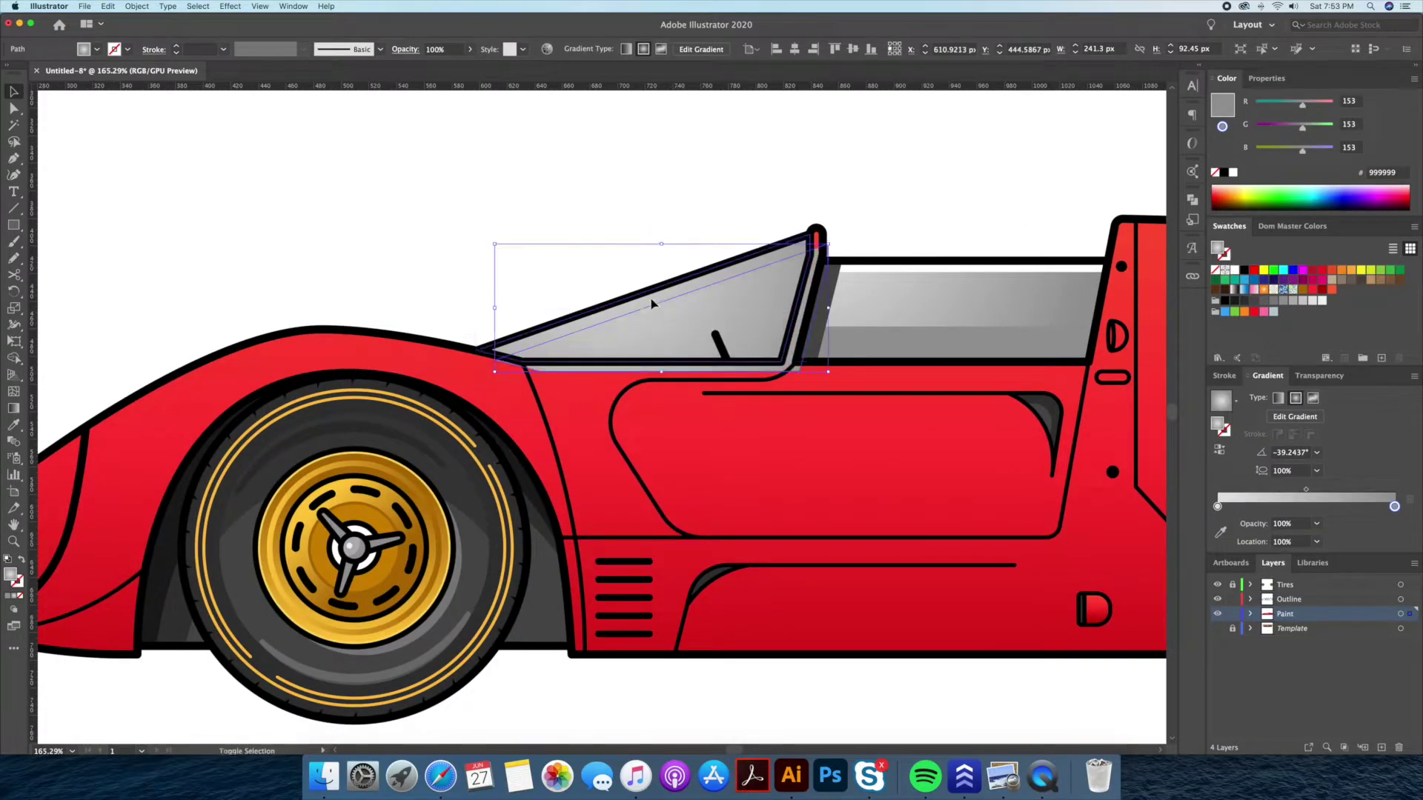
pyautogui.click(769, 266)
pyautogui.click(876, 183)
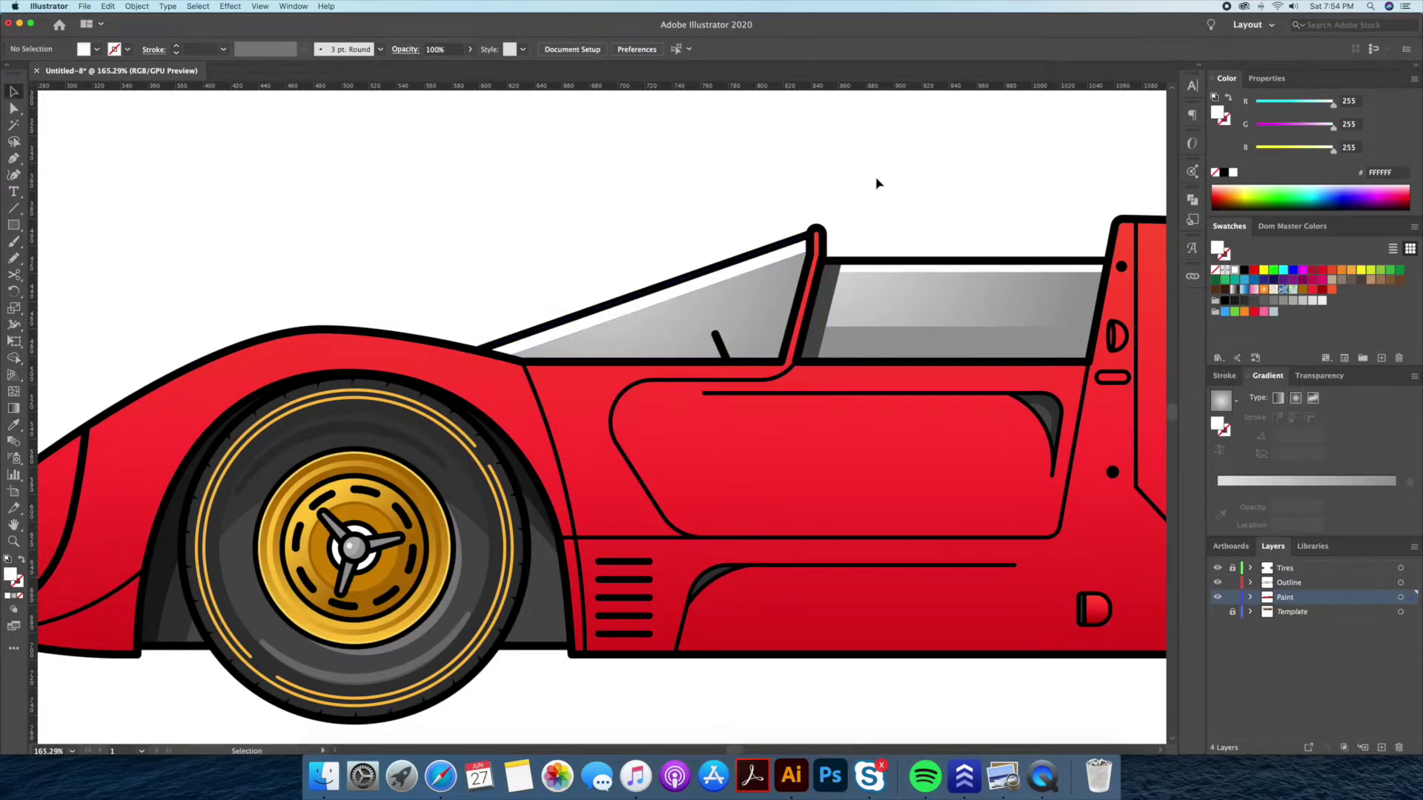
pyautogui.moveTo(476, 235); pyautogui.dragTo(822, 317)
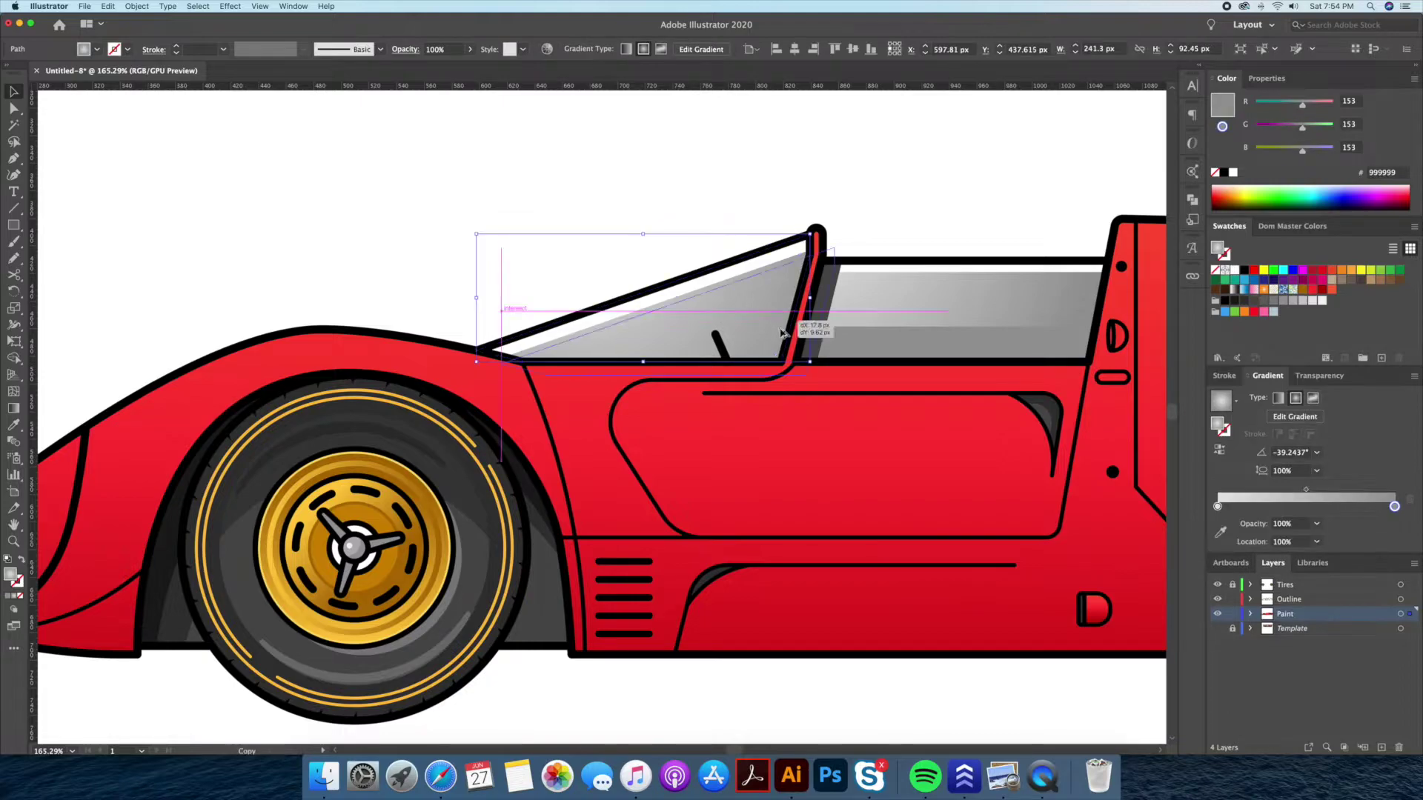
pyautogui.hotkey('shift', 'm')
pyautogui.click(733, 295)
pyautogui.press('v')
pyautogui.click(762, 280)
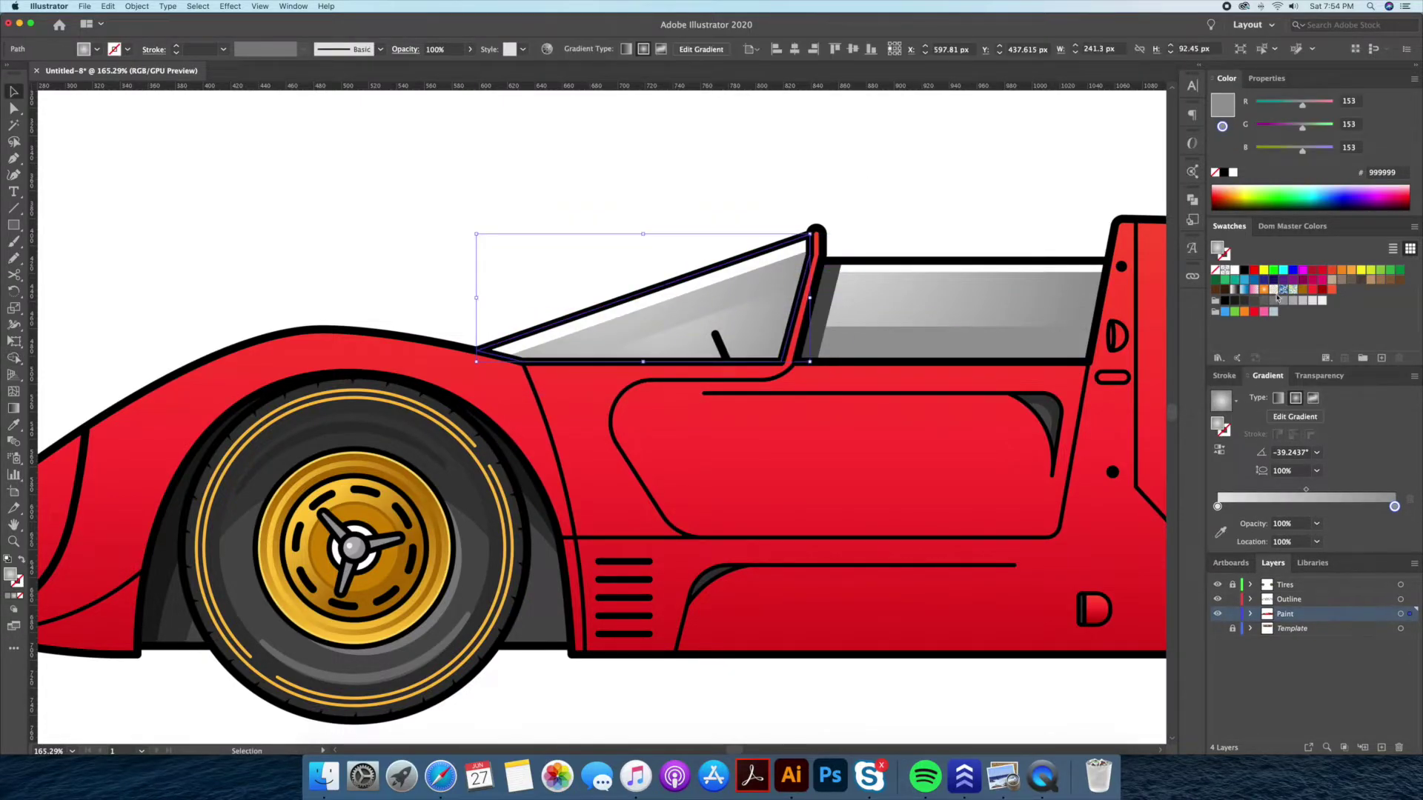
pyautogui.click(1284, 304)
pyautogui.click(863, 206)
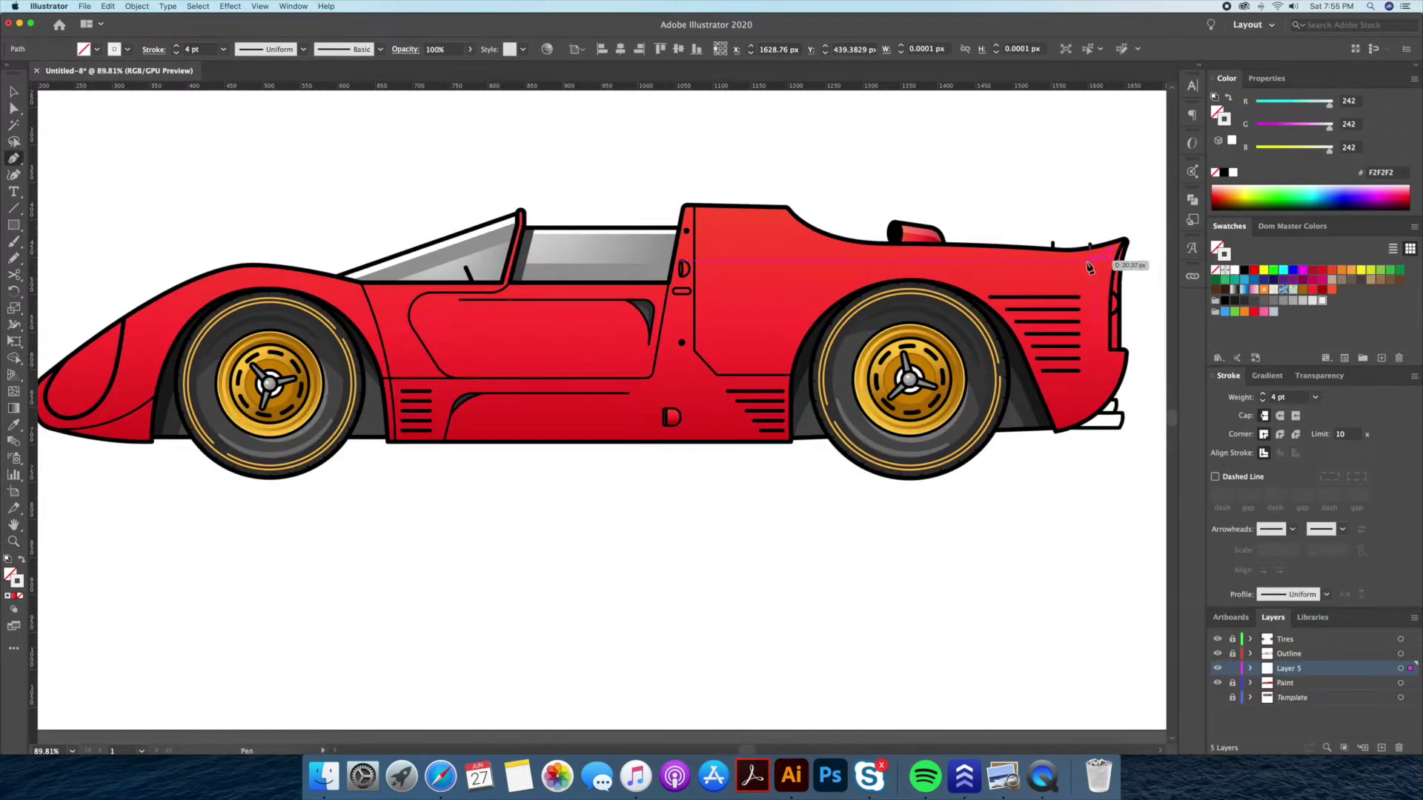
# - Pen-draw a white highlight line from the tail past the door to the front fender
pyautogui.click(1090, 267)
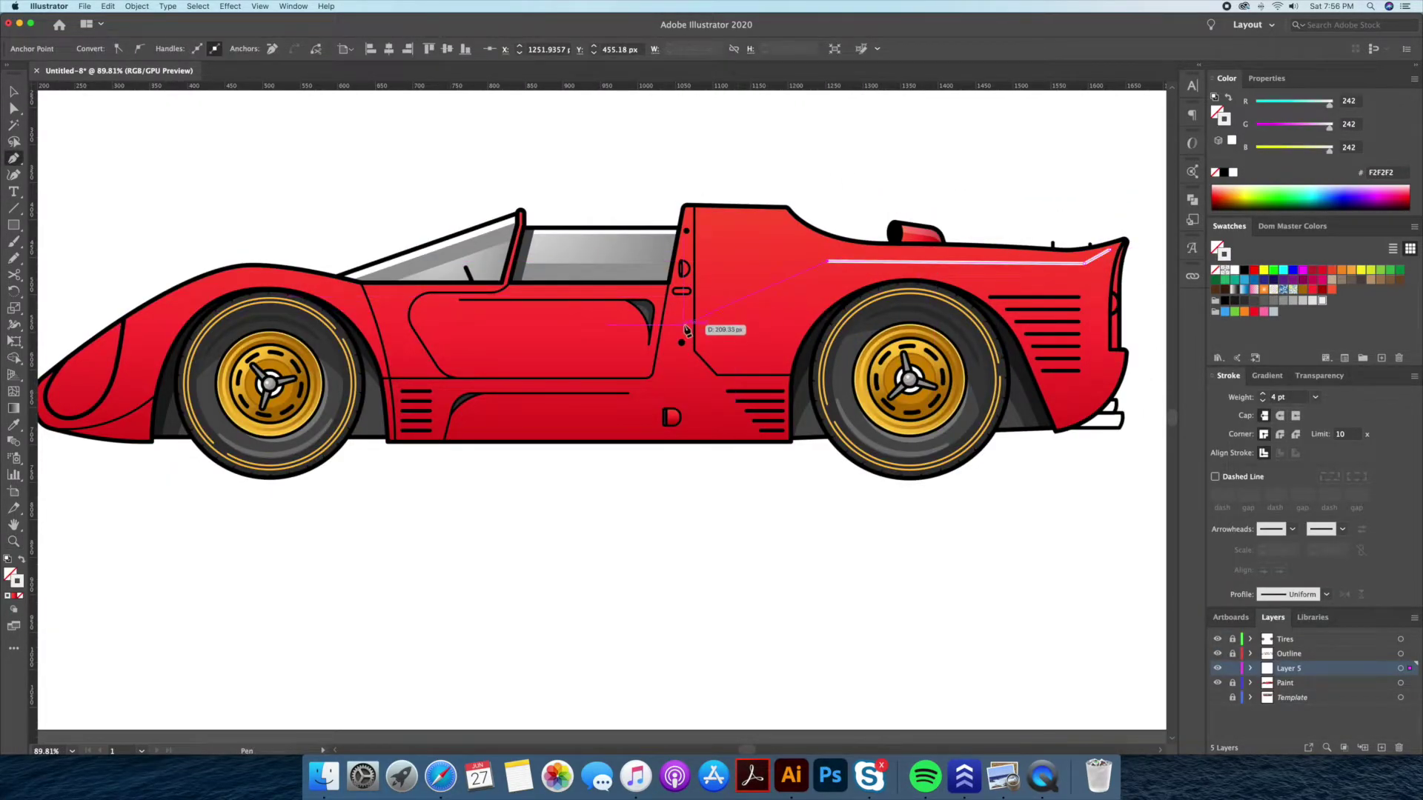
pyautogui.click(259, 283)
pyautogui.moveTo(259, 283); pyautogui.dragTo(377, 266)
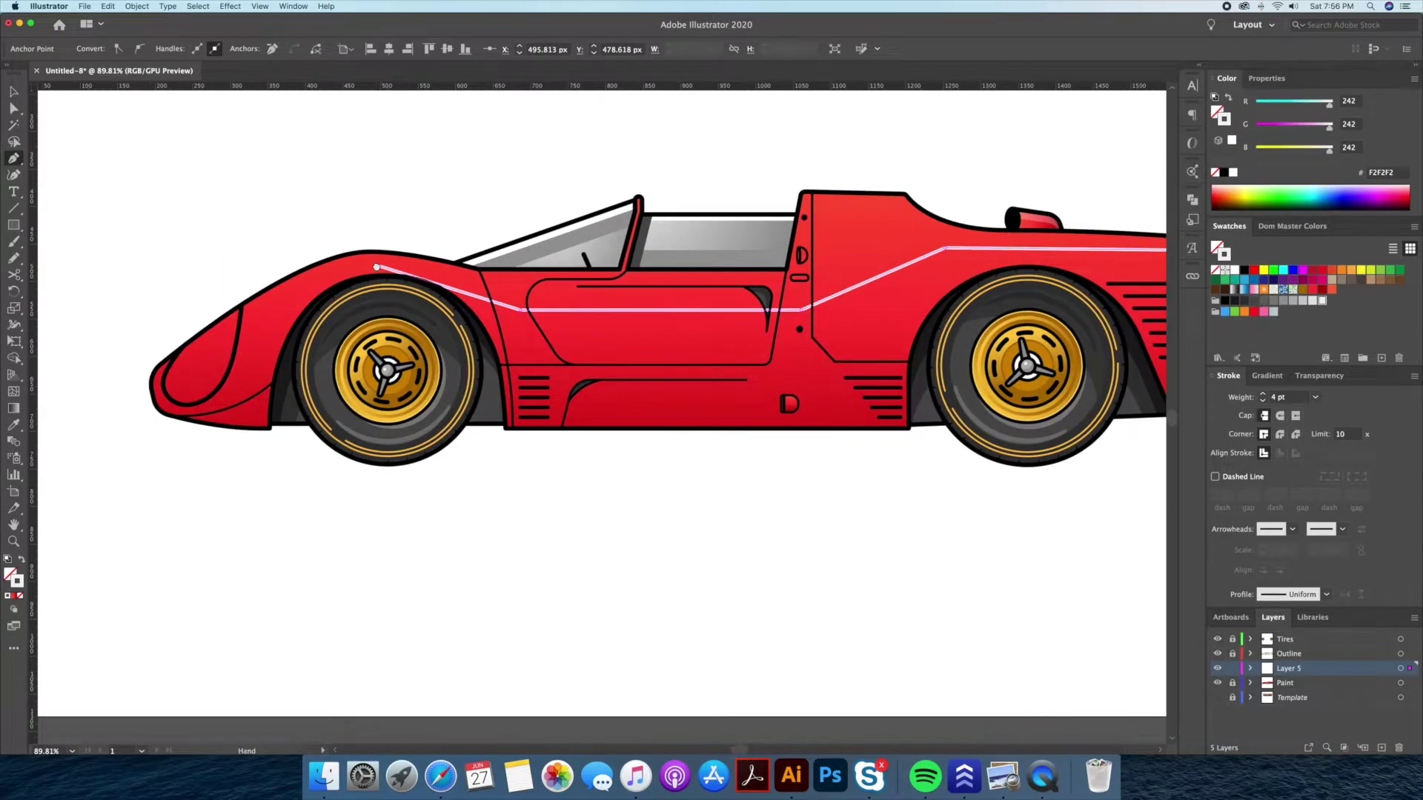
pyautogui.click(191, 362)
pyautogui.hotkey('shift', '`')
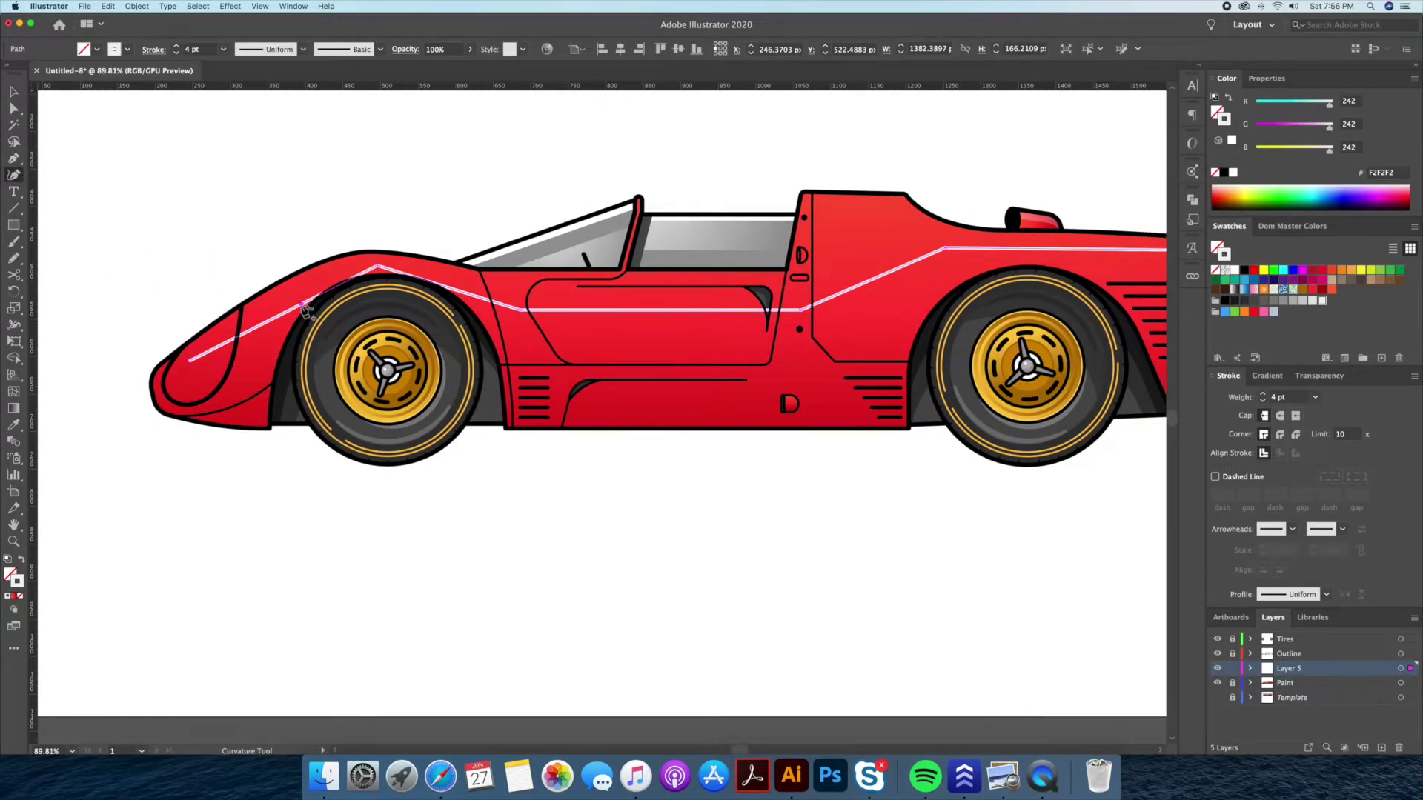
pyautogui.press('a')
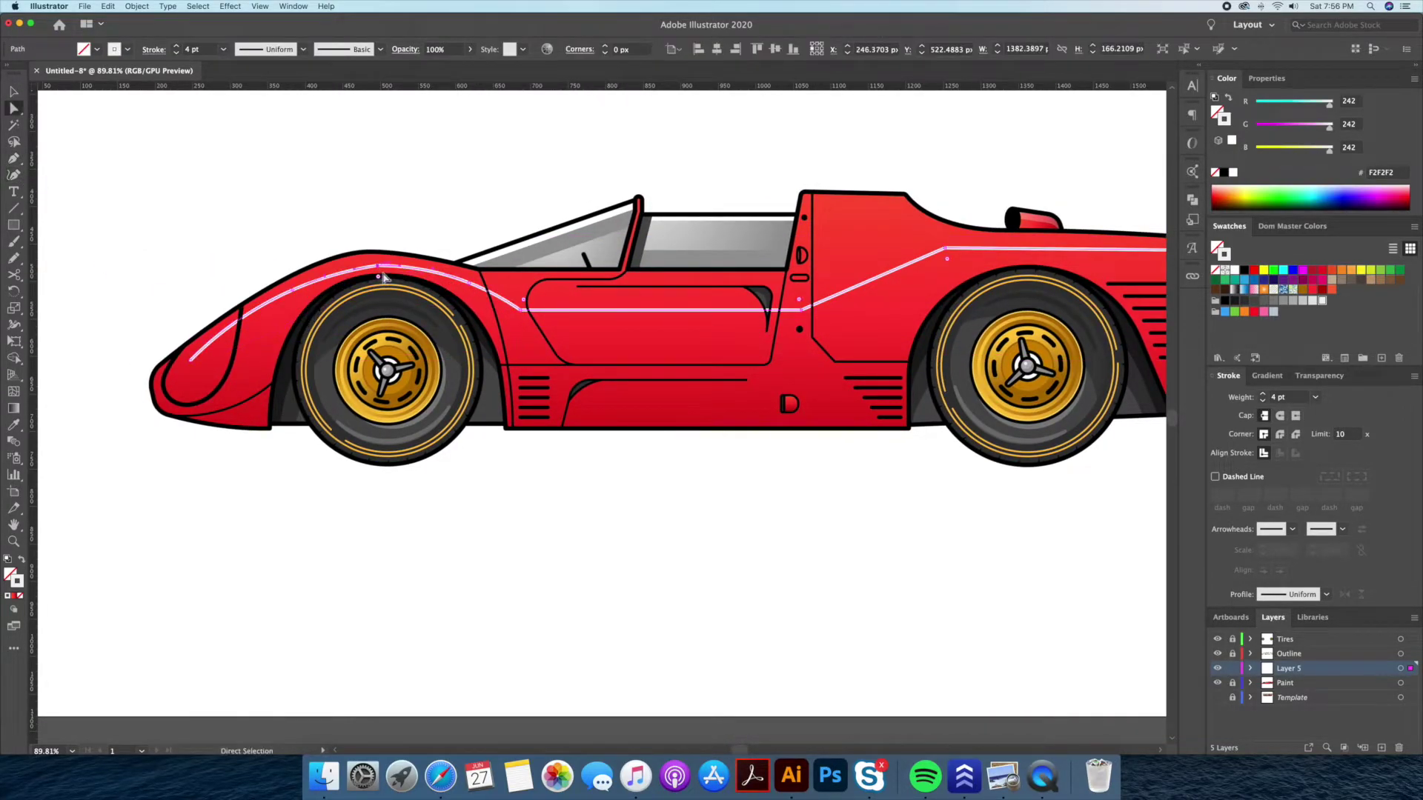
pyautogui.click(423, 517)
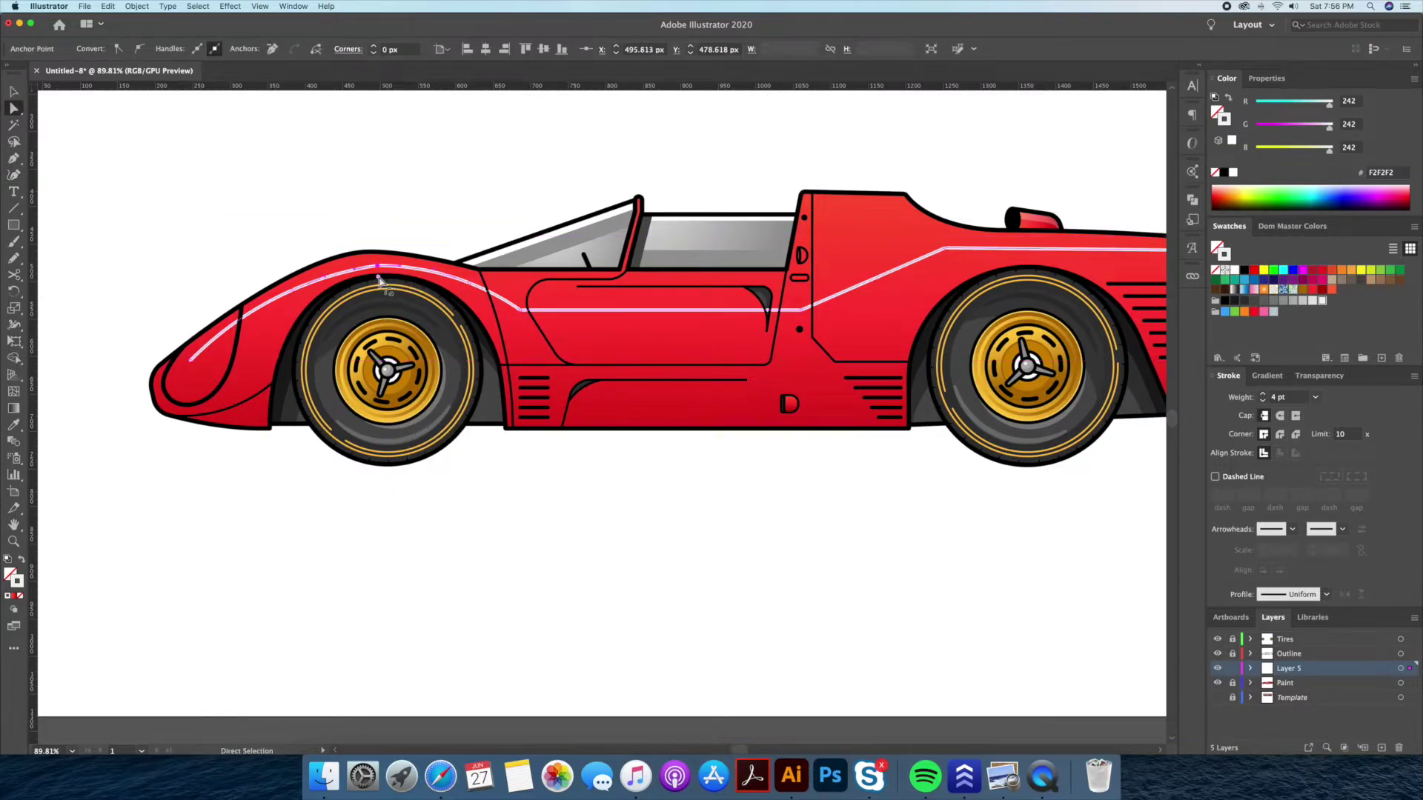
# - Bend the highlight path into a smooth curve with the Curvature tool and check its anchors
pyautogui.click(585, 310)
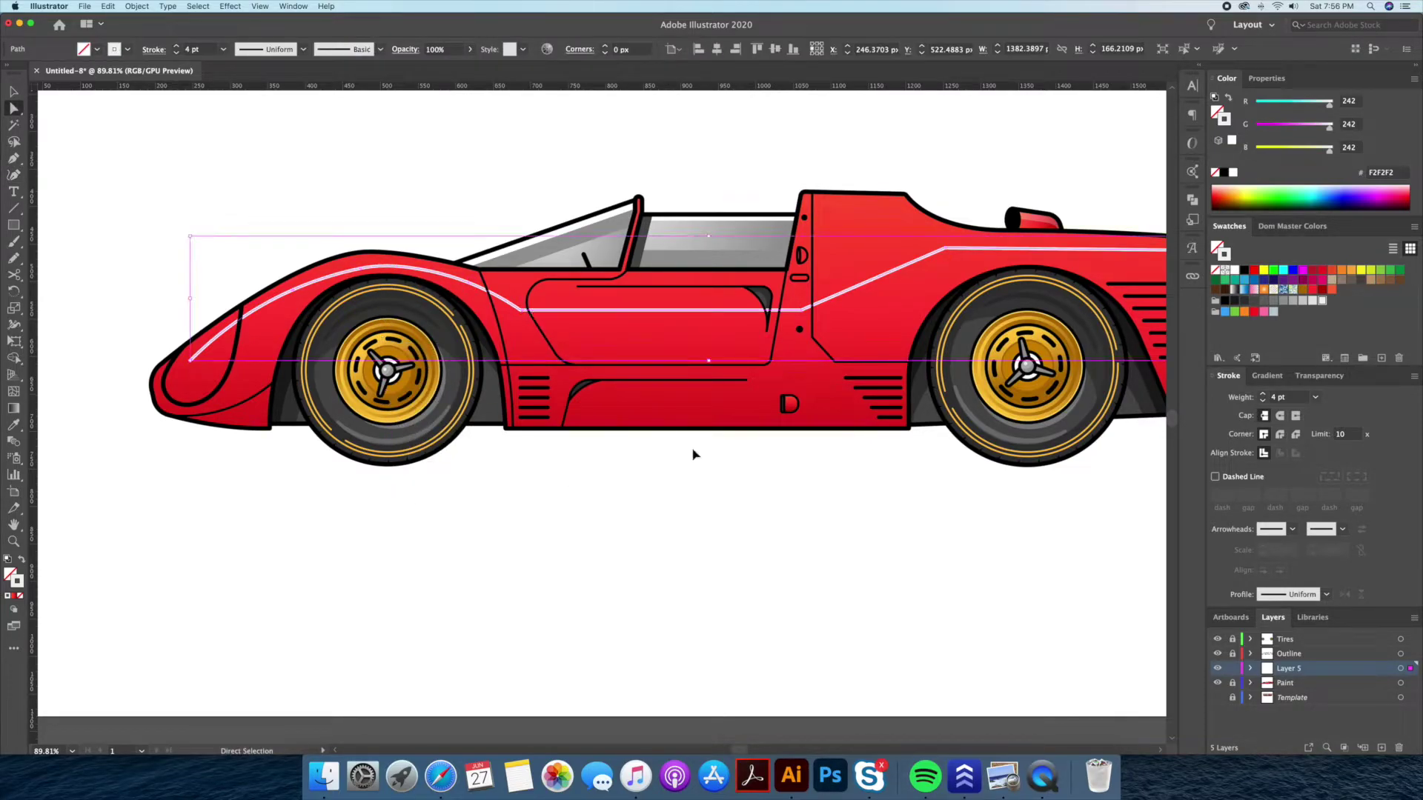
pyautogui.hotkey('shift', '`')
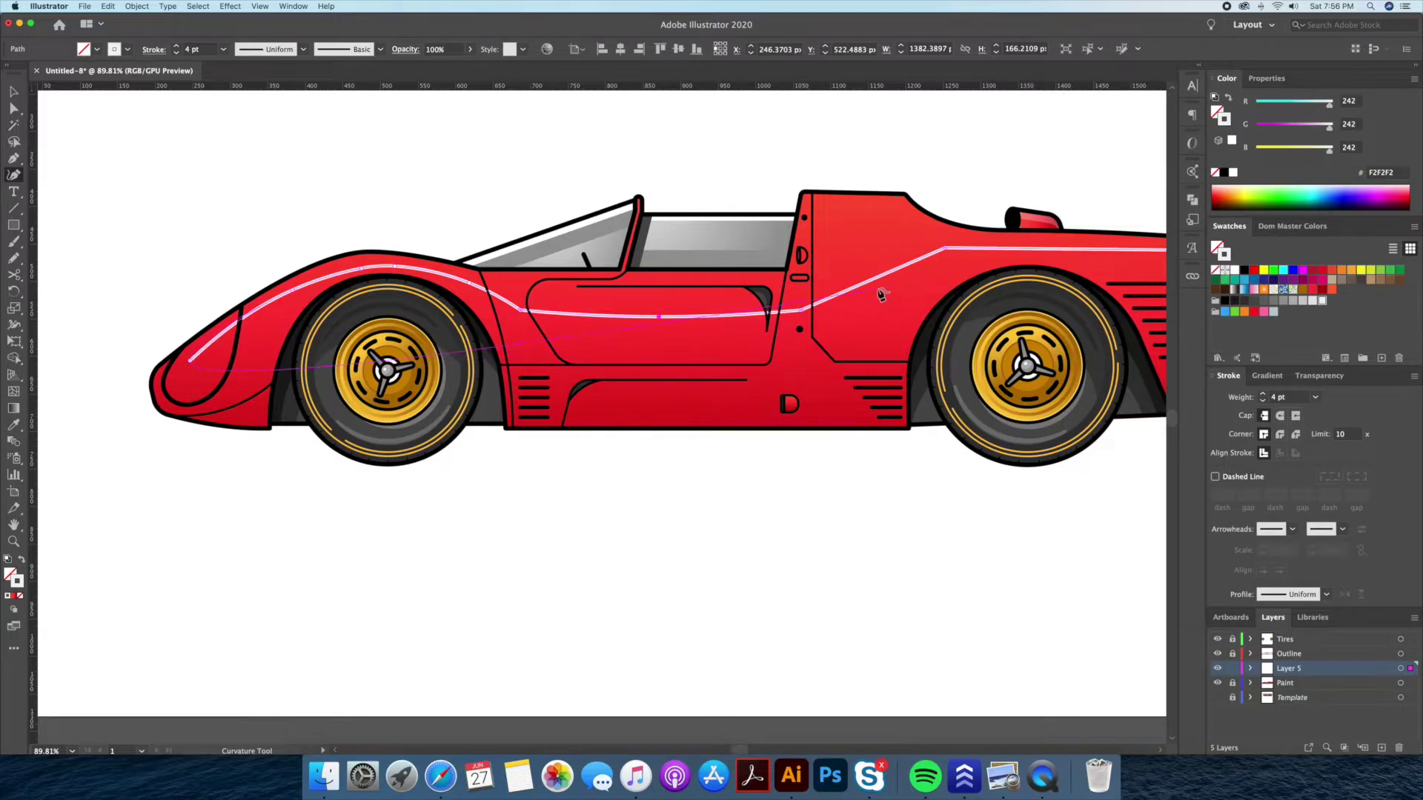
pyautogui.hscroll(2, 870, 280)
pyautogui.hscroll(4, 830, 285)
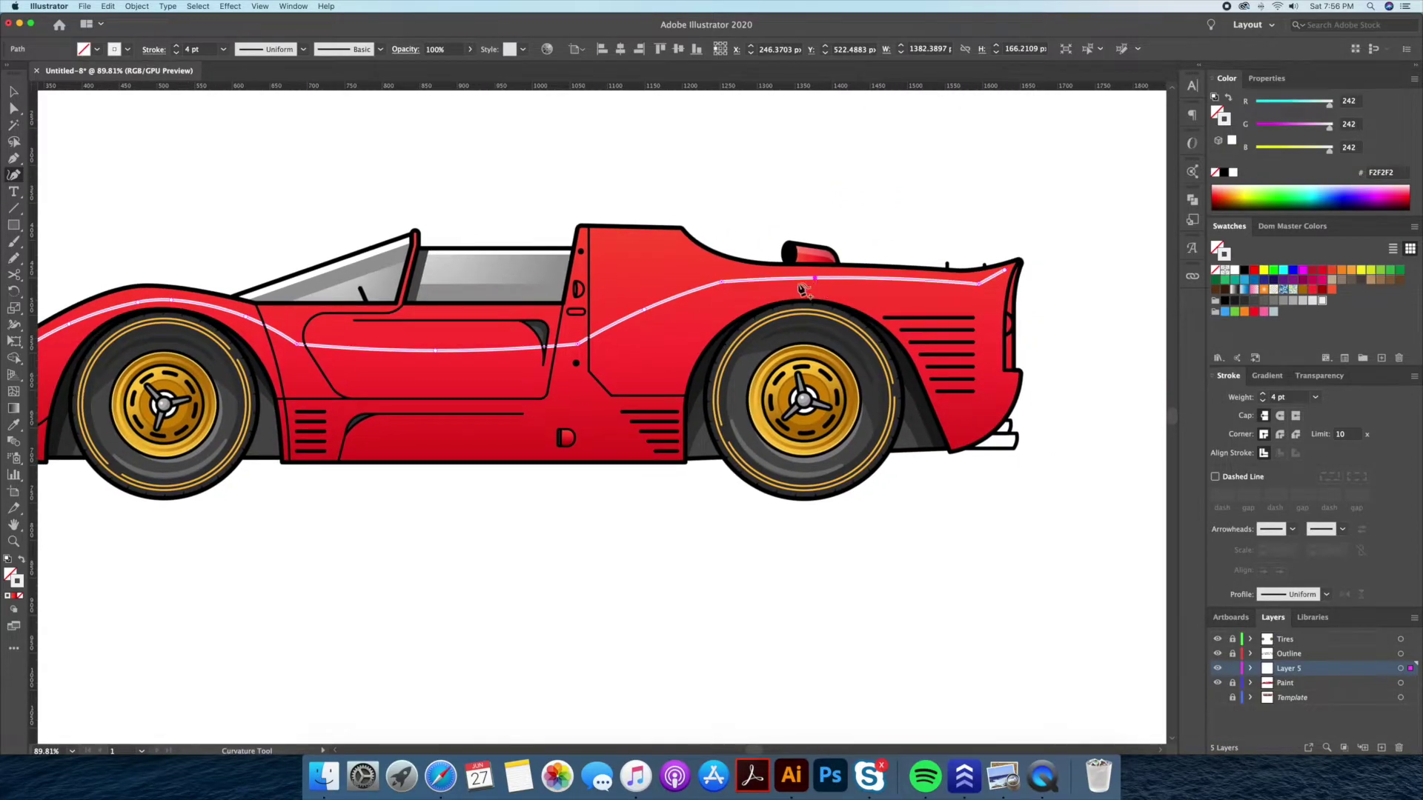
pyautogui.press('a')
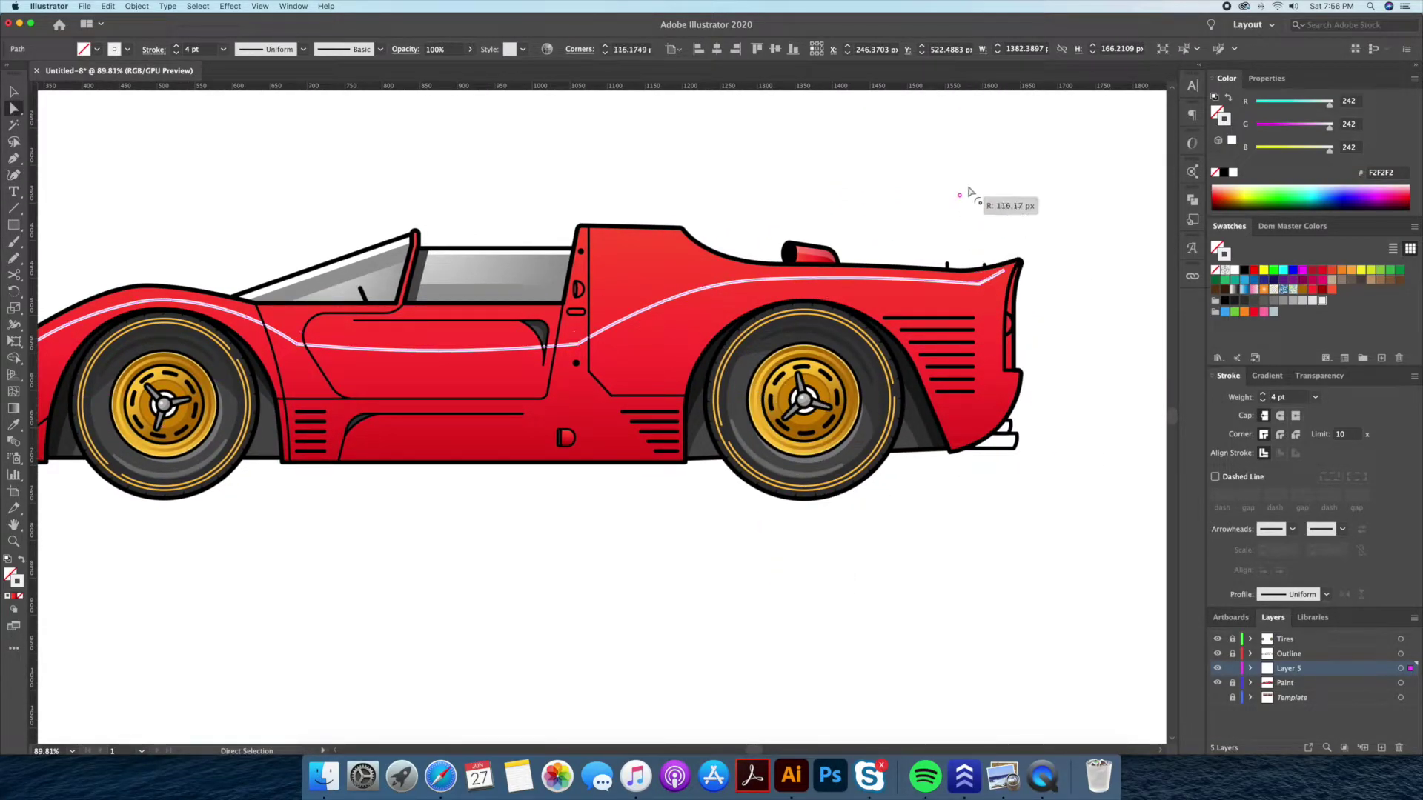
pyautogui.click(304, 340)
pyautogui.press('v')
pyautogui.hscroll(-3, 876, 317)
# - Give the stripe an 11 pt stroke with a tapered width profile
pyautogui.click(1263, 394)
pyautogui.click(1326, 594)
pyautogui.click(1281, 444)
pyautogui.click(738, 595)
pyautogui.press('z')
pyautogui.hotkey('ctrl', '0')
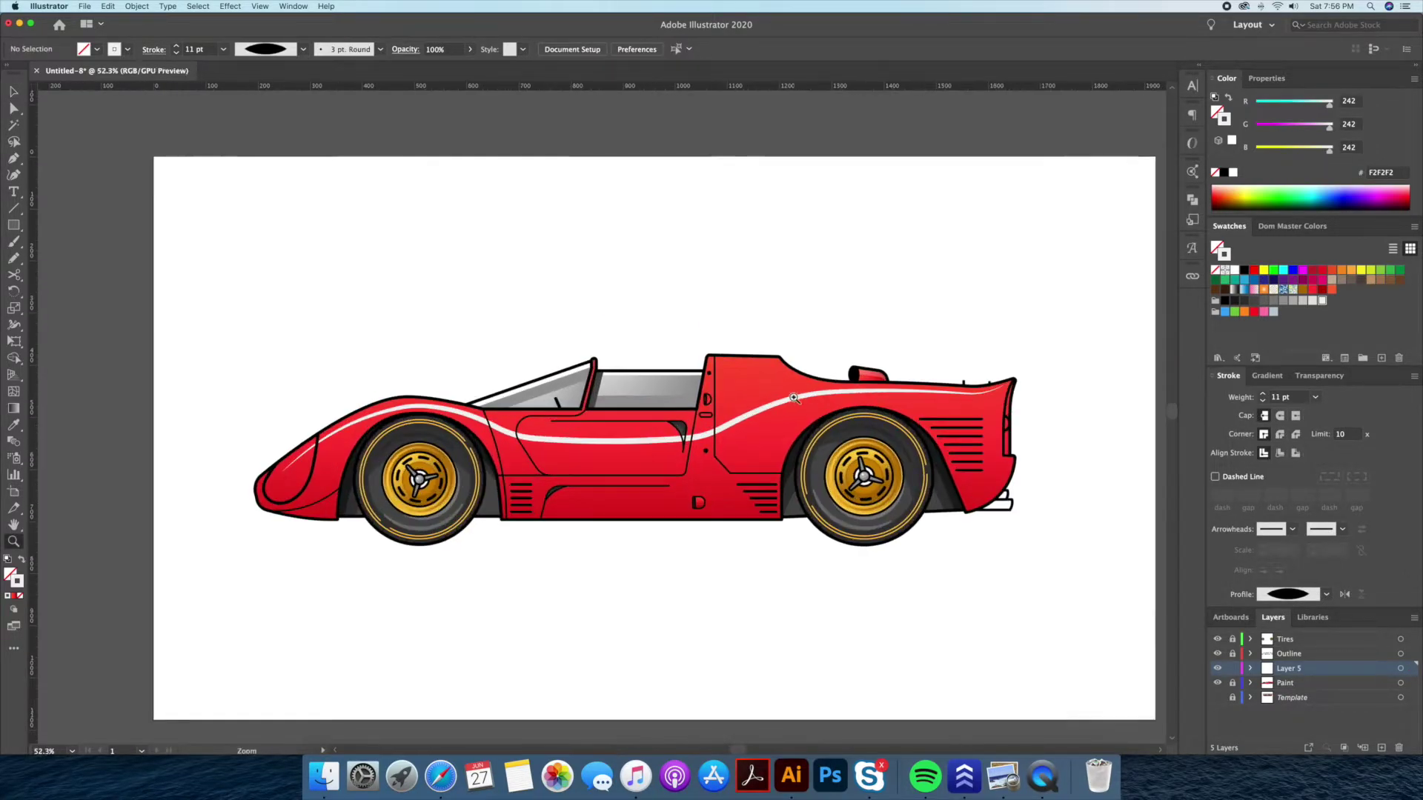
pyautogui.press('v')
pyautogui.click(794, 398)
# - Outline the stripe's stroke into a filled shape, then swap the rear exhaust's fill and stroke
pyautogui.click(130, 6)
pyautogui.click(285, 284)
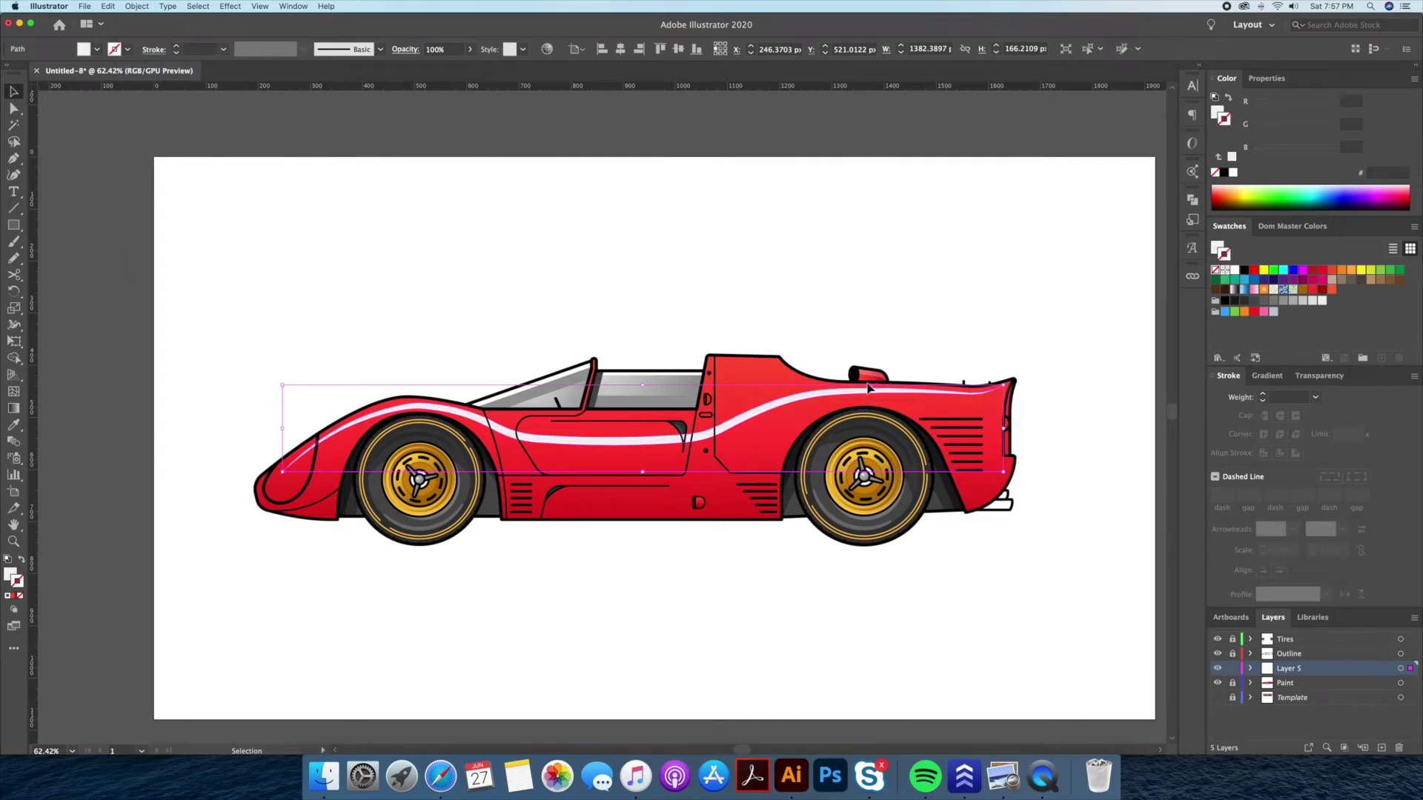
pyautogui.scroll(5, 867, 388)
pyautogui.scroll(-3, 946, 279)
pyautogui.hscroll(3, 946, 279)
pyautogui.click(952, 426)
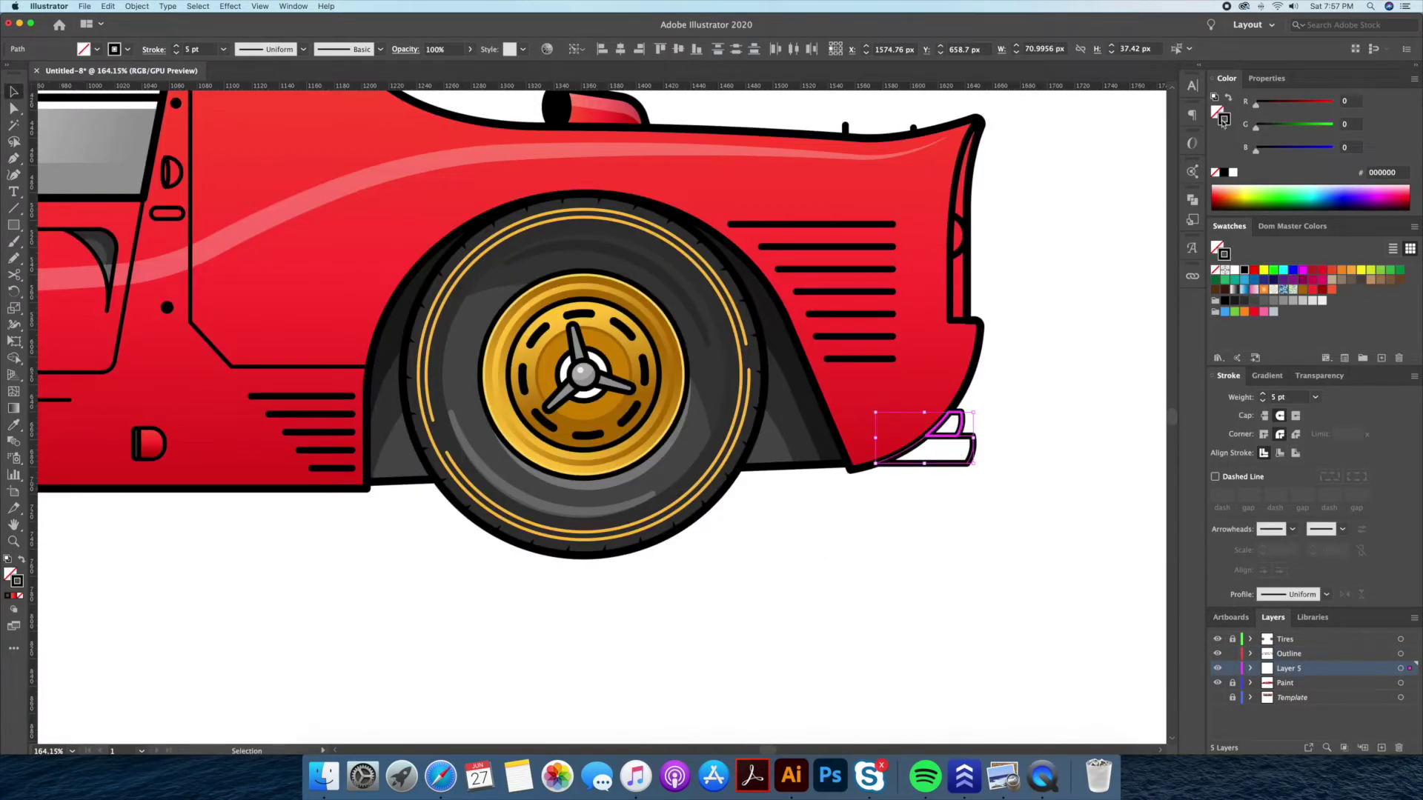
pyautogui.click(1228, 98)
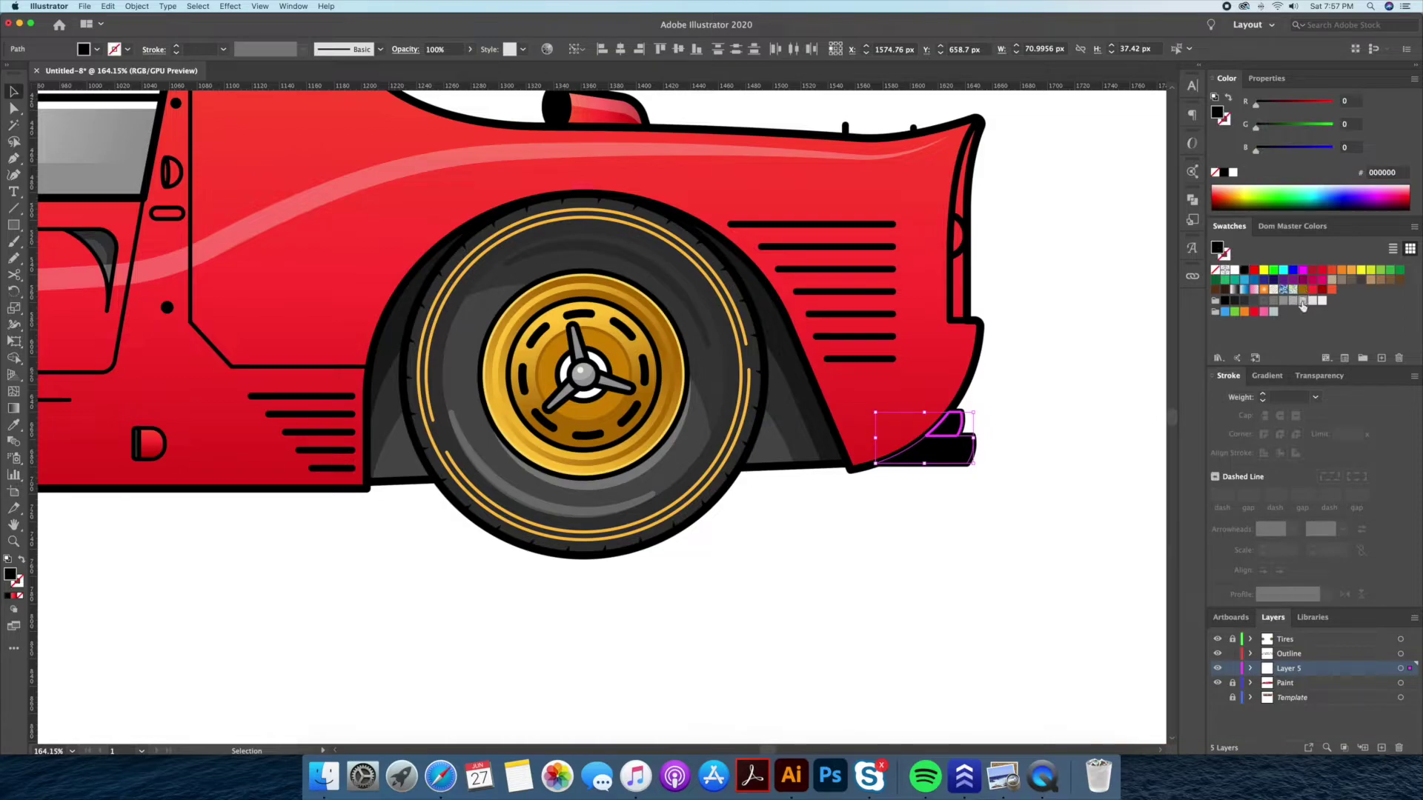
# - Fill the exhaust light grey and add a darker grey strip along its bottom
pyautogui.click(1303, 301)
pyautogui.press('super+shift+a')
pyautogui.press('super+equal')
pyautogui.doubleClick(966, 430)
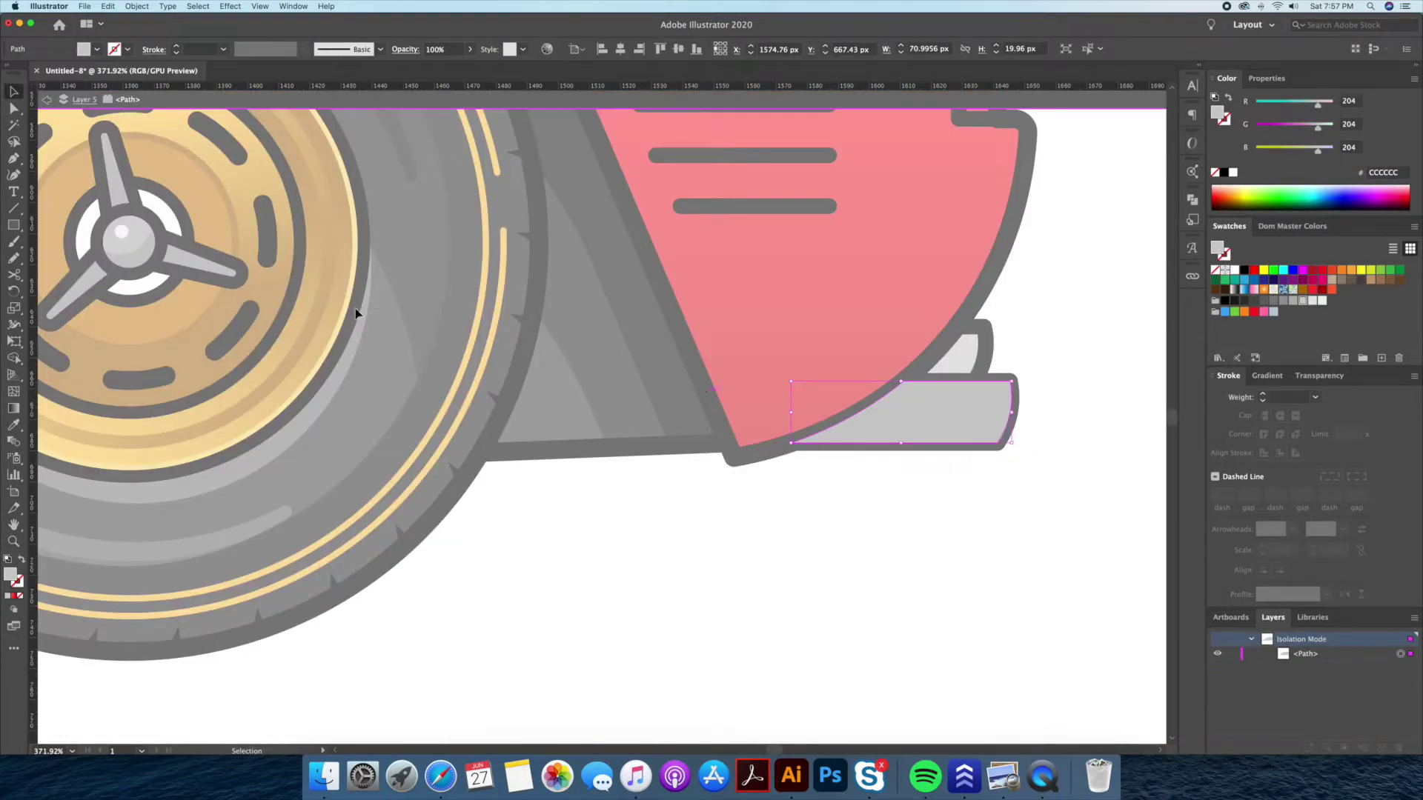
pyautogui.moveTo(732, 496); pyautogui.dragTo(723, 499)
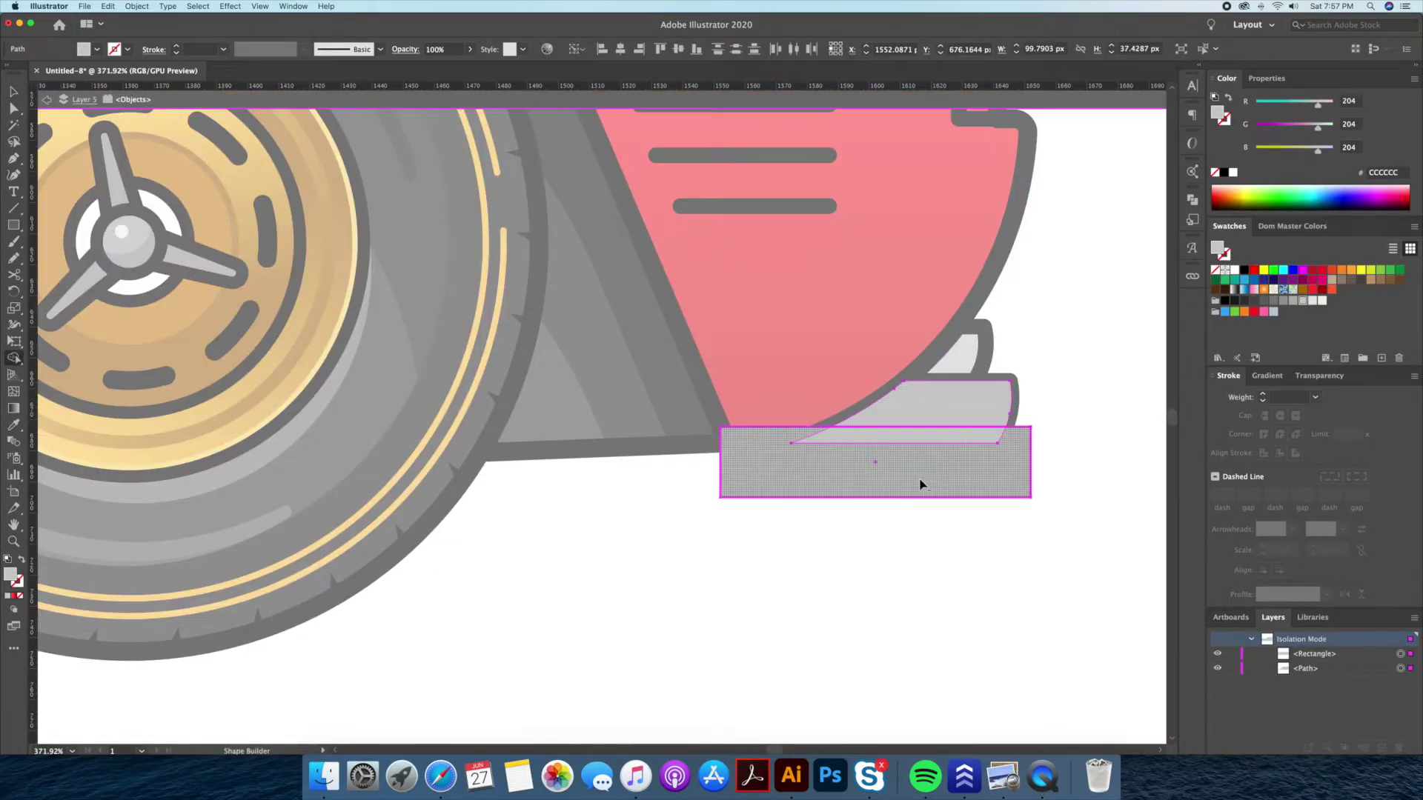
pyautogui.press('Escape')
pyautogui.click(1275, 301)
pyautogui.press('super+shift+a')
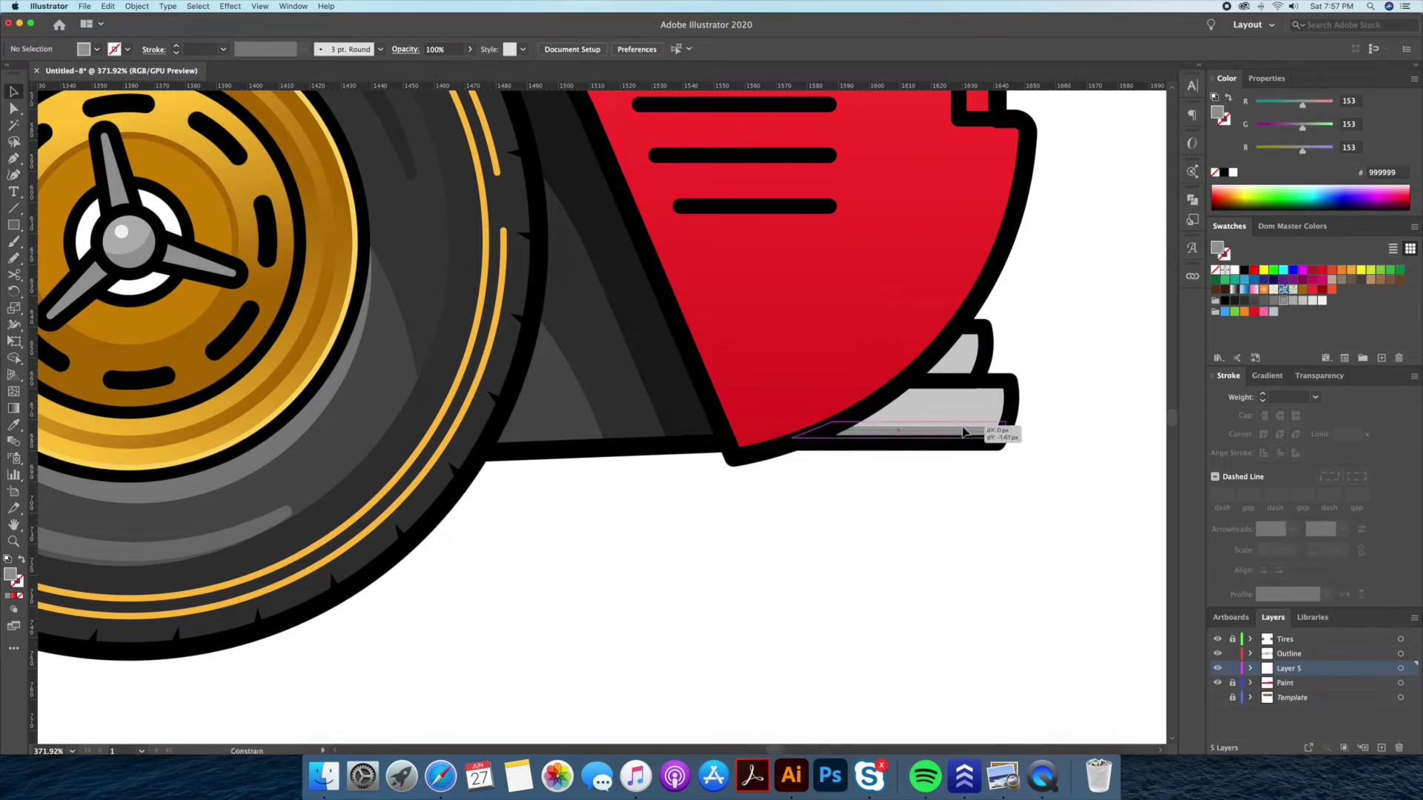
# - Draw a thin highlight strip across the top of the exhaust and start the nose shading curve
pyautogui.doubleClick(963, 432)
pyautogui.hscroll(5, 593, 333)
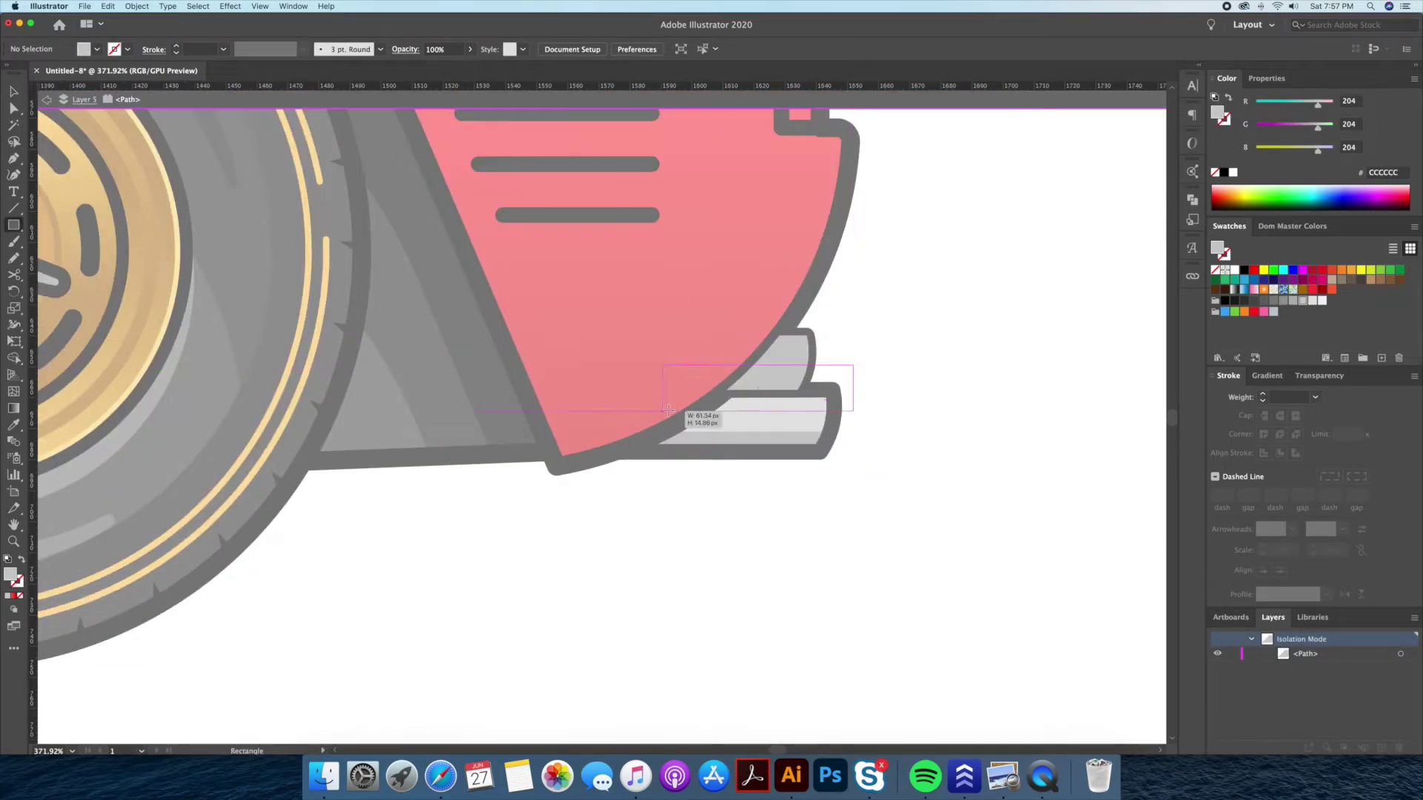
pyautogui.moveTo(668, 410); pyautogui.dragTo(660, 407)
pyautogui.press('Escape')
pyautogui.press('i')
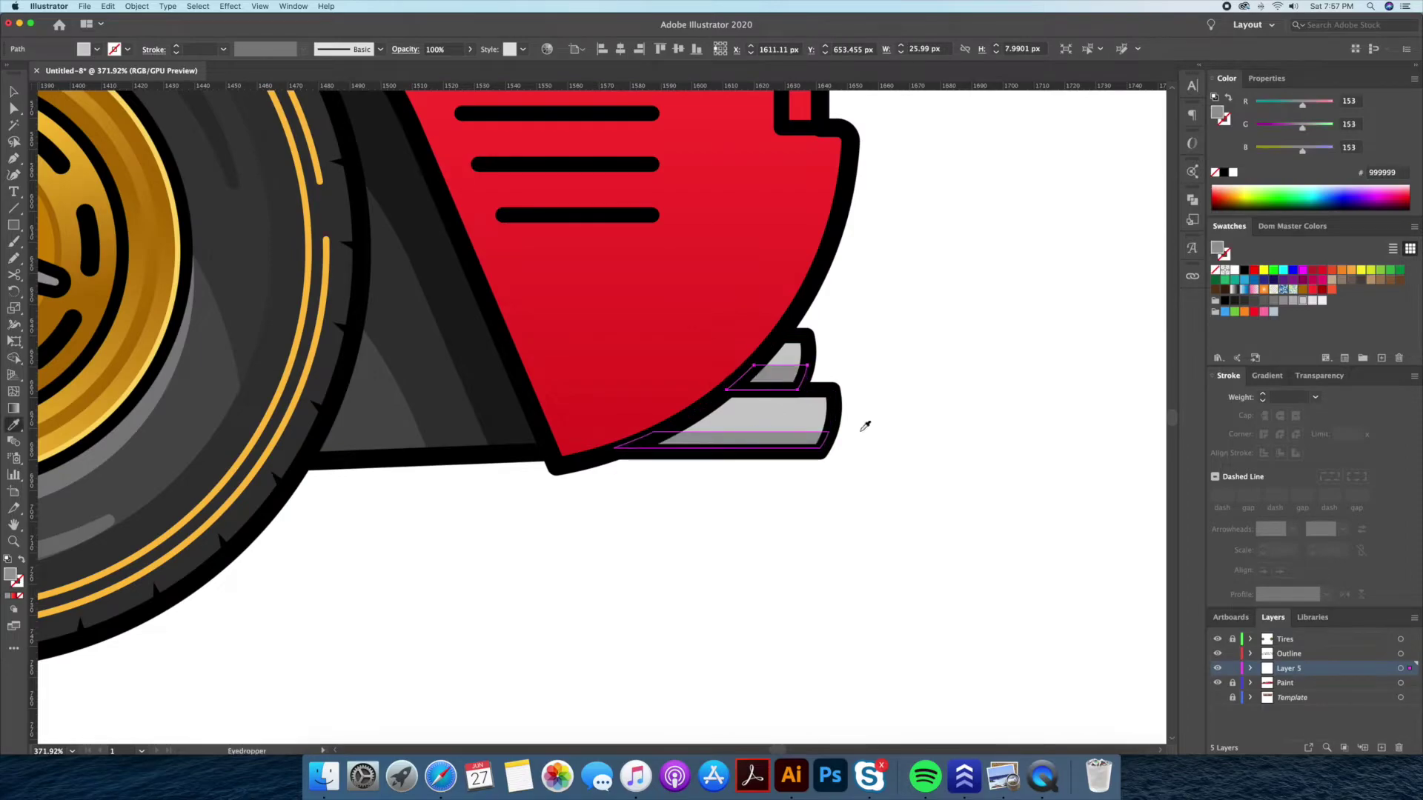
pyautogui.press('v')
pyautogui.doubleClick(826, 424)
pyautogui.press('m')
pyautogui.moveTo(624, 408); pyautogui.dragTo(626, 406)
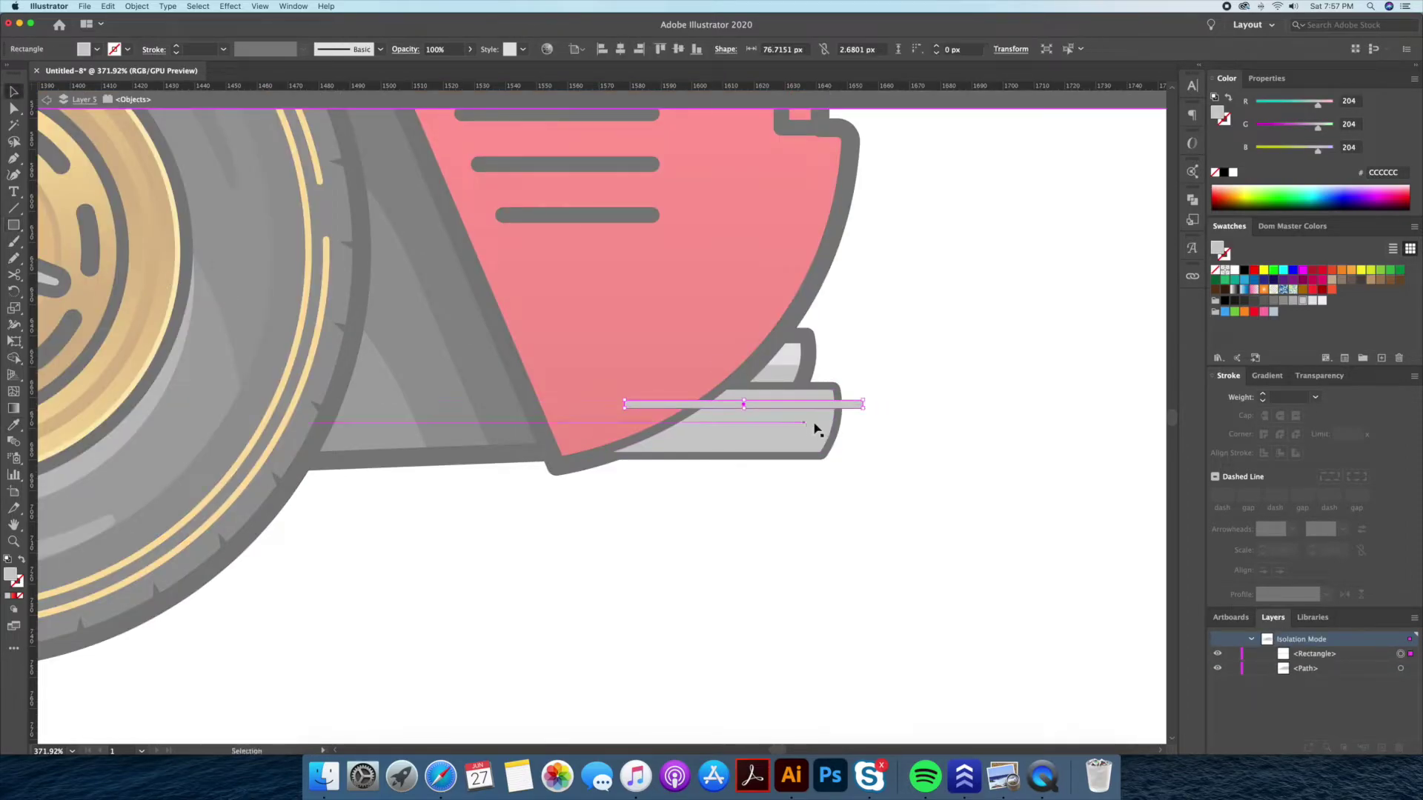
pyautogui.press('Escape')
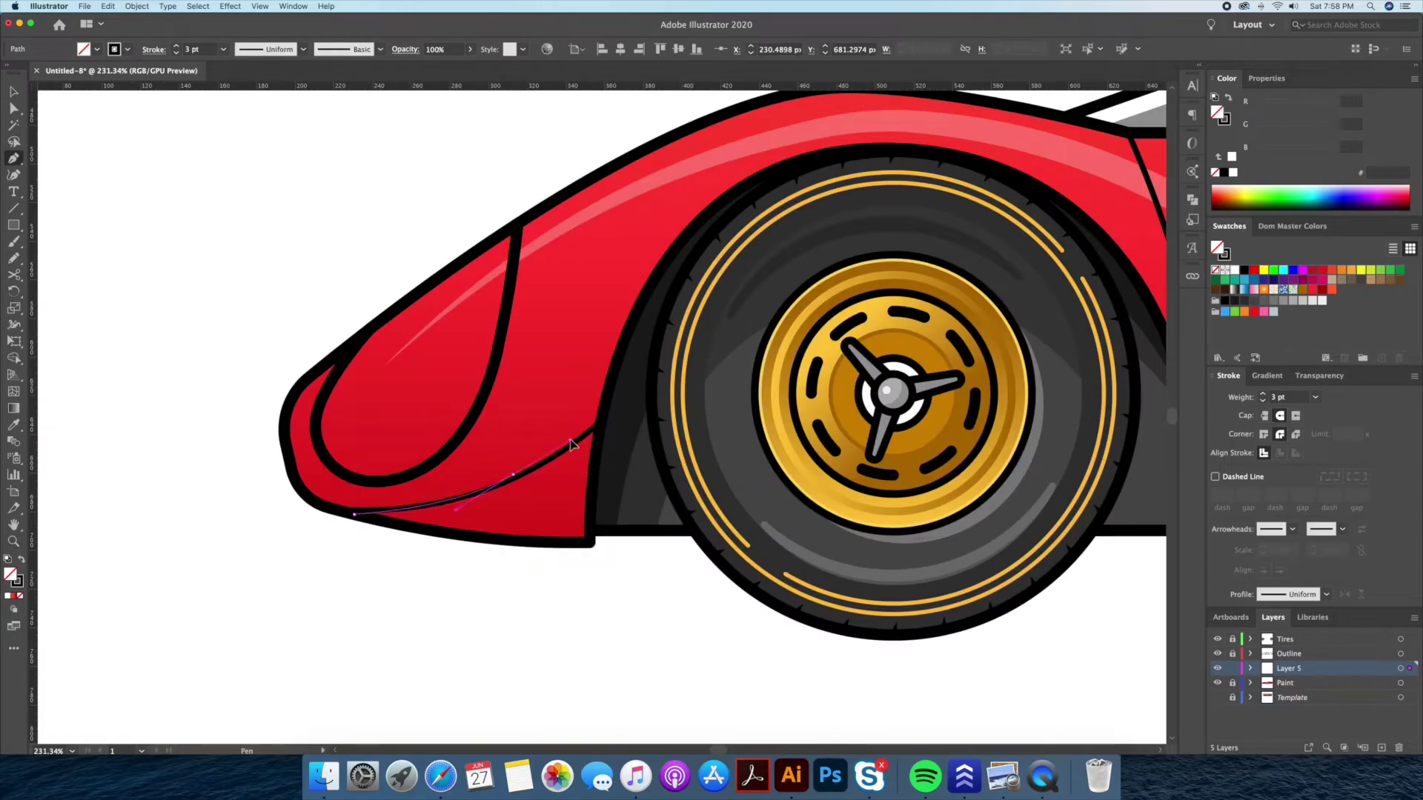
pyautogui.moveTo(571, 445); pyautogui.dragTo(528, 478)
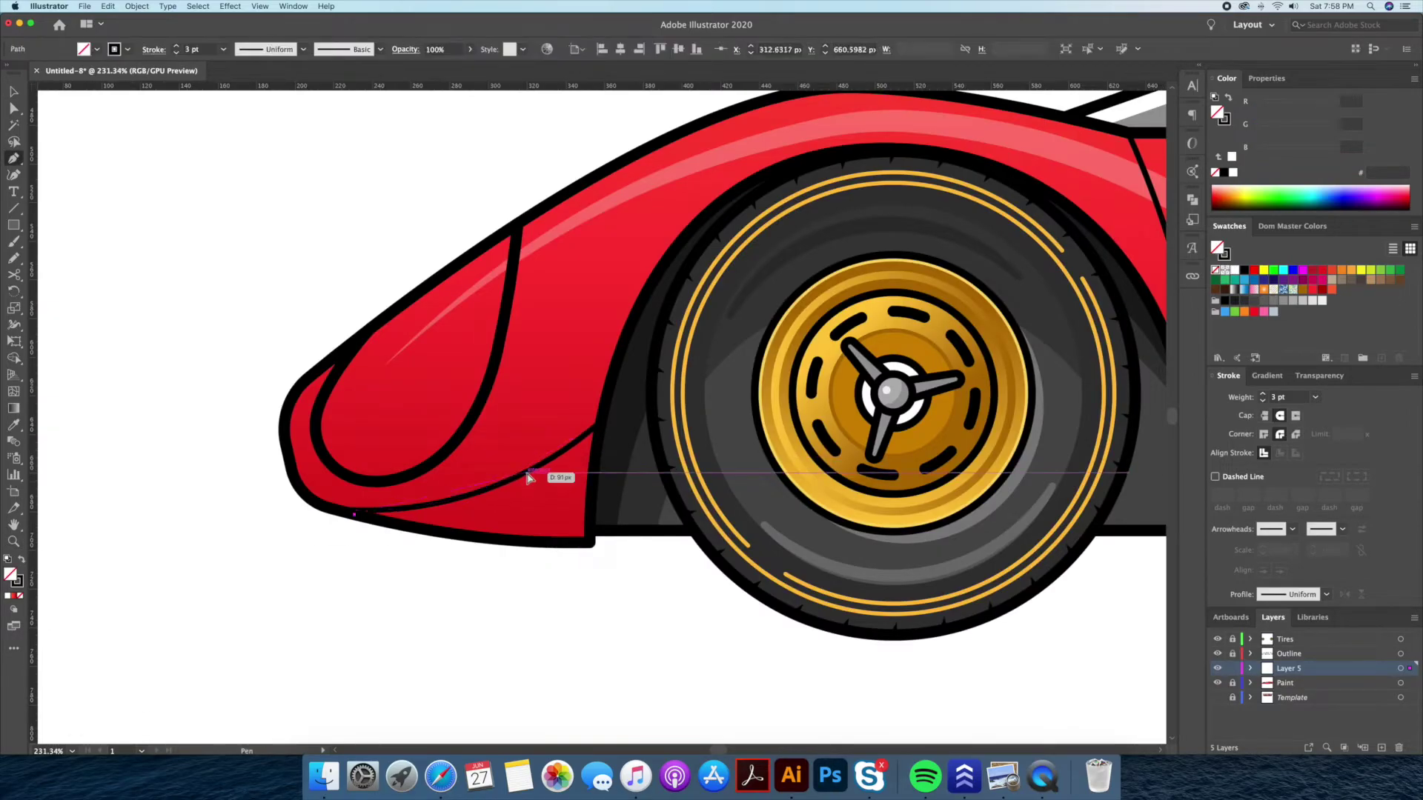
# - Finish the curved shading shape under the front nose and fill it dark red
pyautogui.click(526, 473)
pyautogui.moveTo(397, 563); pyautogui.dragTo(391, 561)
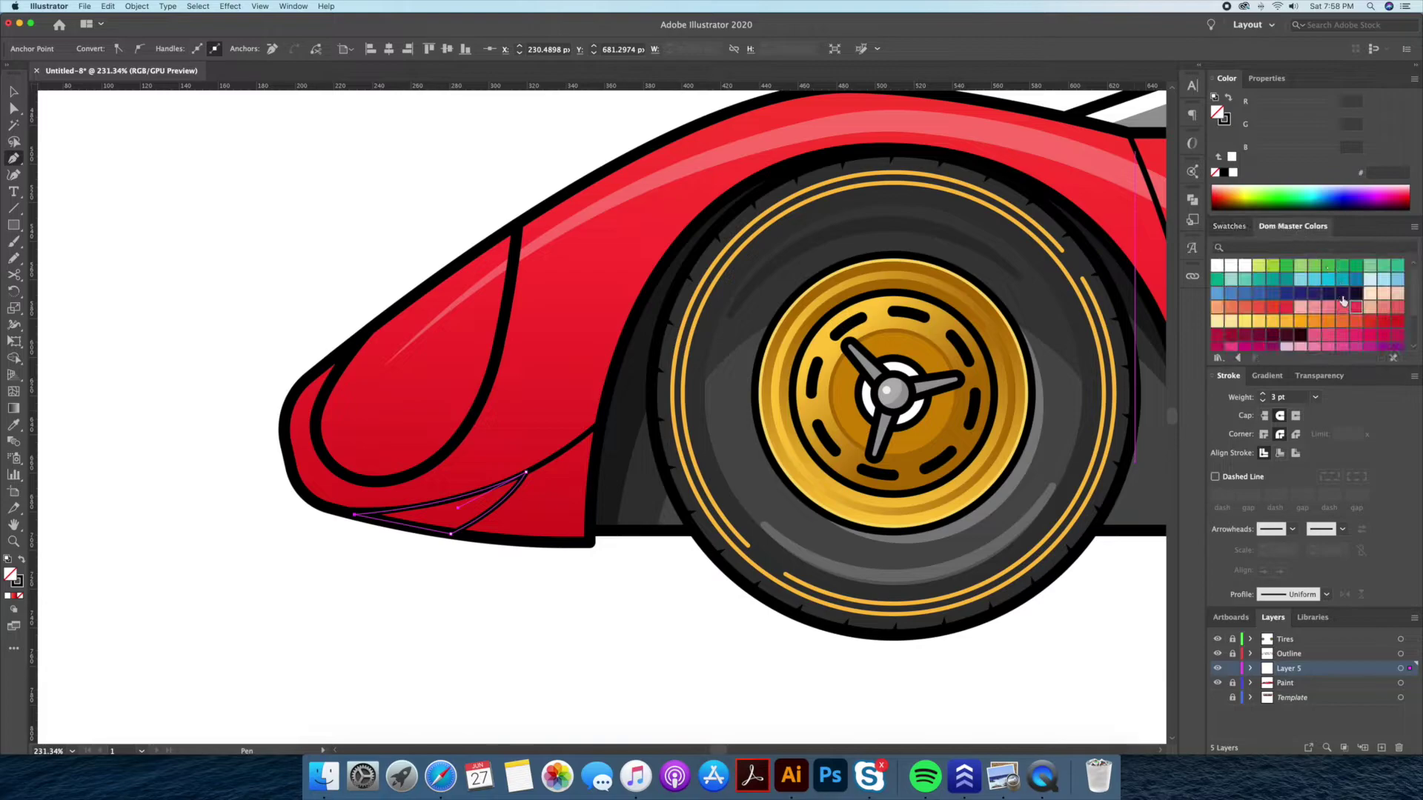
pyautogui.click(1322, 289)
pyautogui.press('v')
# - Draw a dark red band along the lower side of the body
pyautogui.scroll(-3, 645, 591)
pyautogui.moveTo(645, 591); pyautogui.dragTo(444, 581)
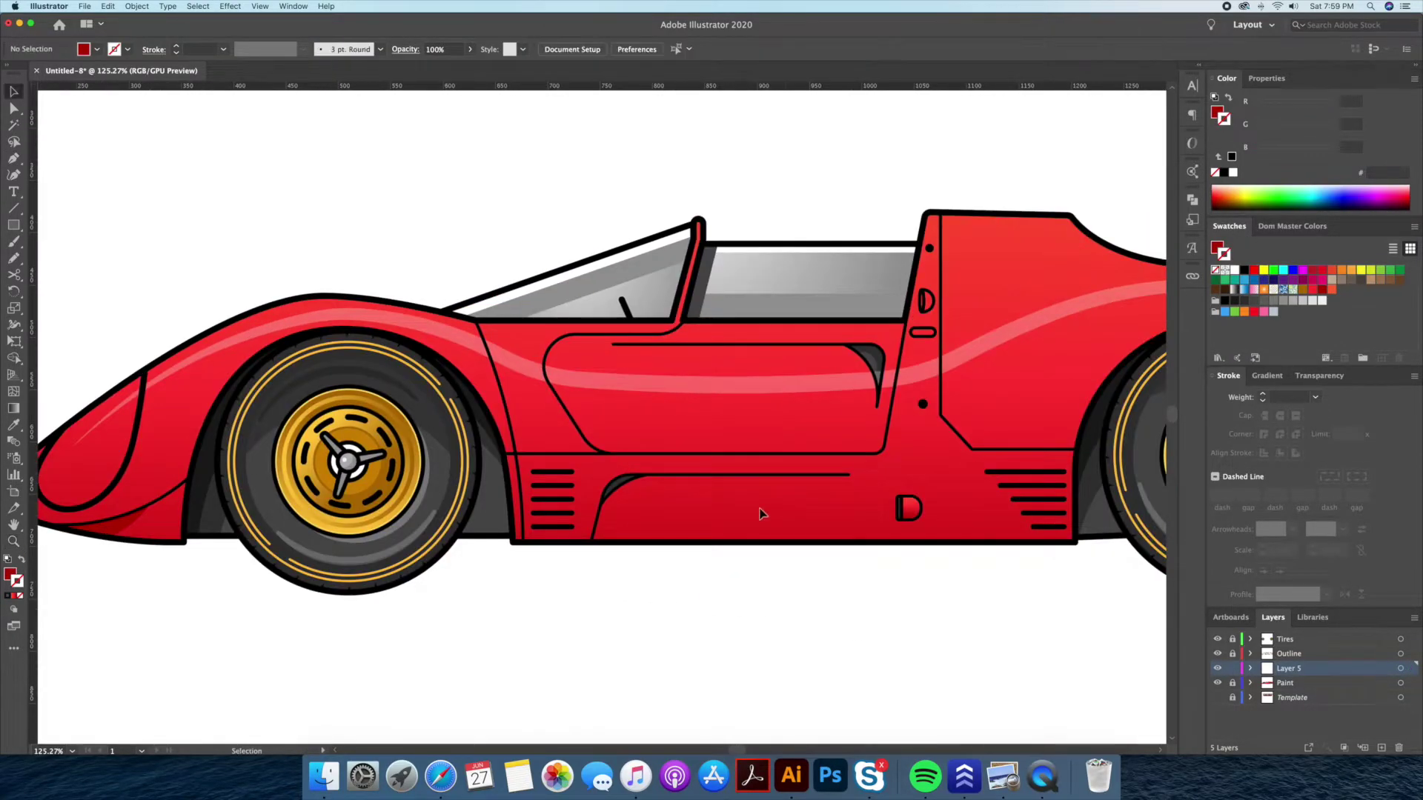
pyautogui.hscroll(3, 760, 513)
pyautogui.press('m')
pyautogui.moveTo(386, 500); pyautogui.dragTo(1020, 601)
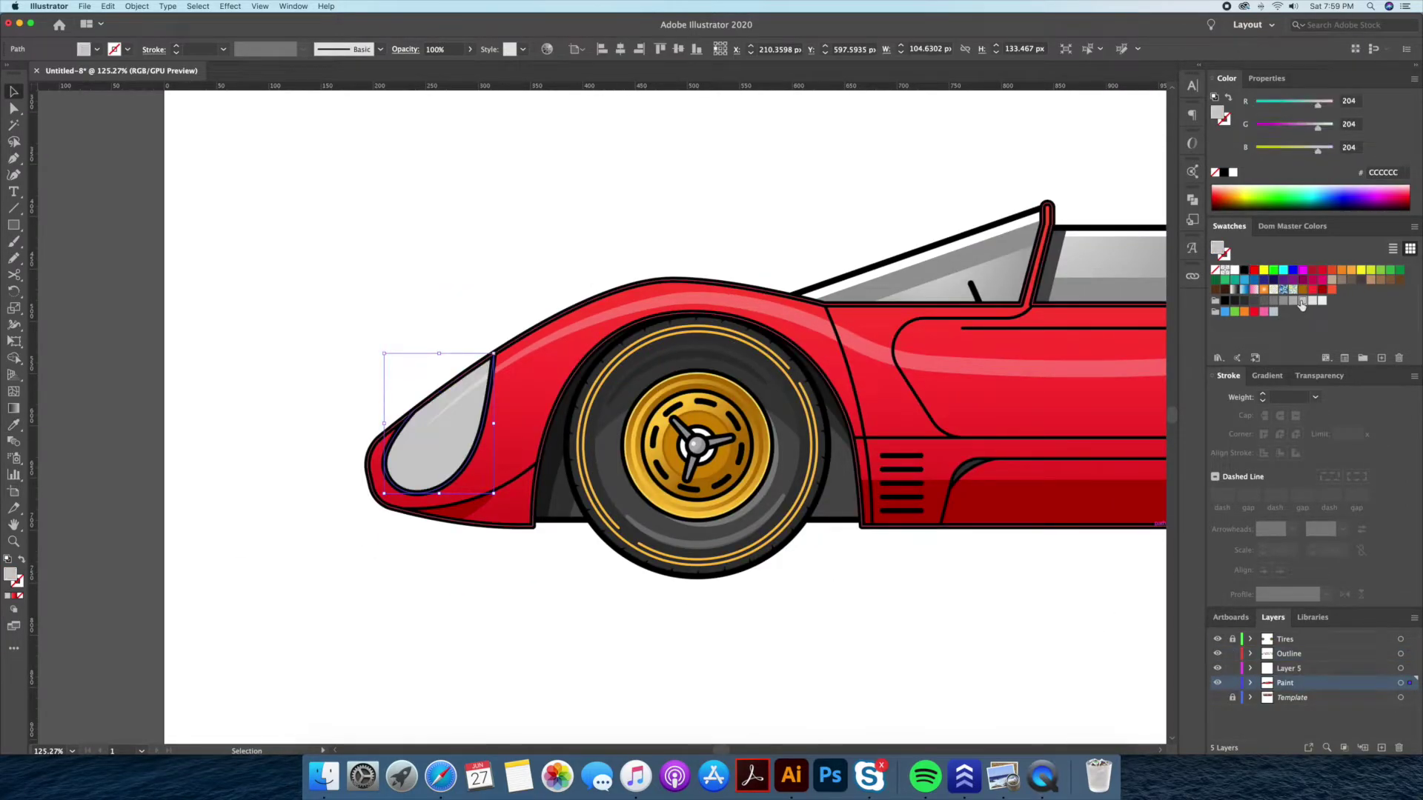
# - Draw a light grey E6E6E6 oval inside the headlight and tilt it to the headlight's angle
pyautogui.scroll(3, 444, 452)
pyautogui.click(437, 466)
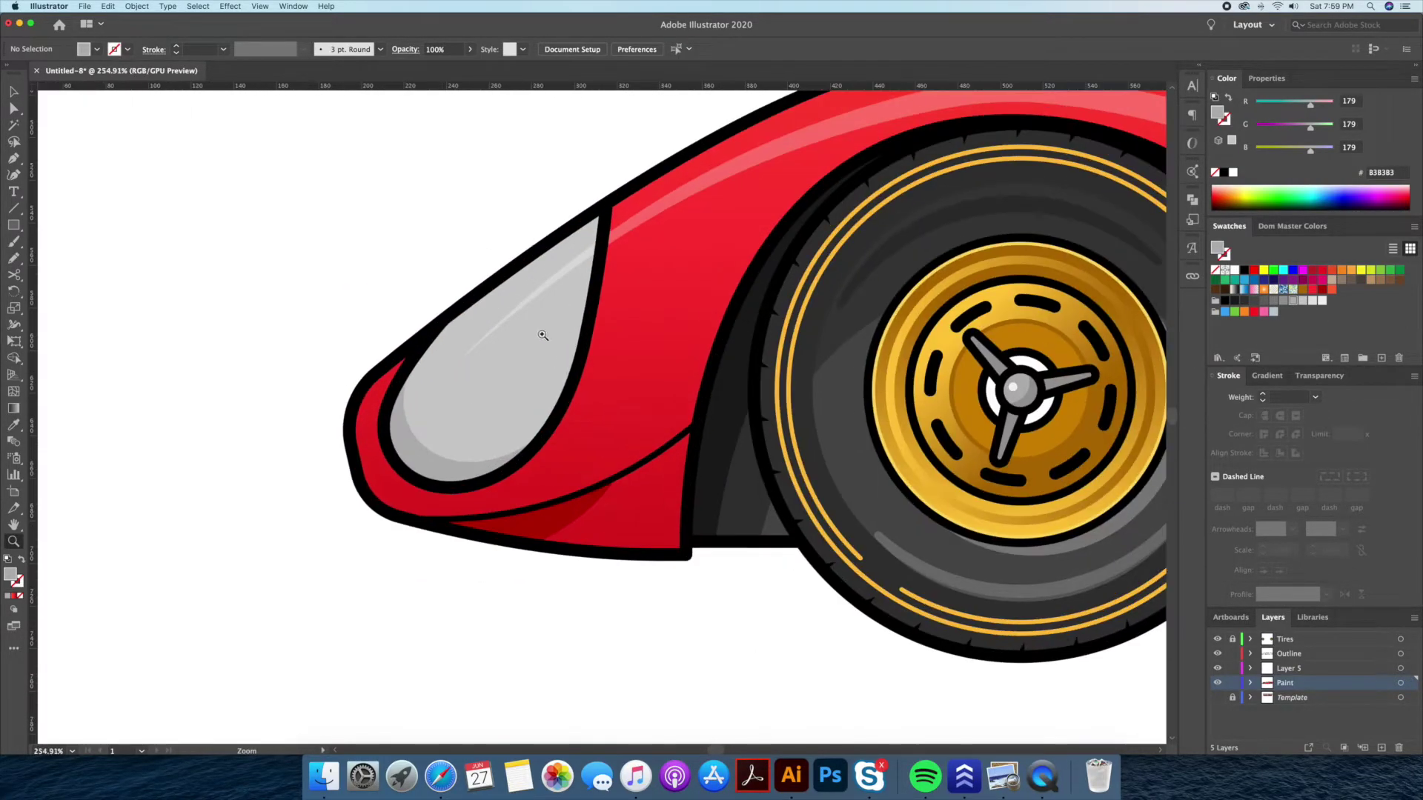
pyautogui.moveTo(18, 231); pyautogui.dragTo(67, 259)
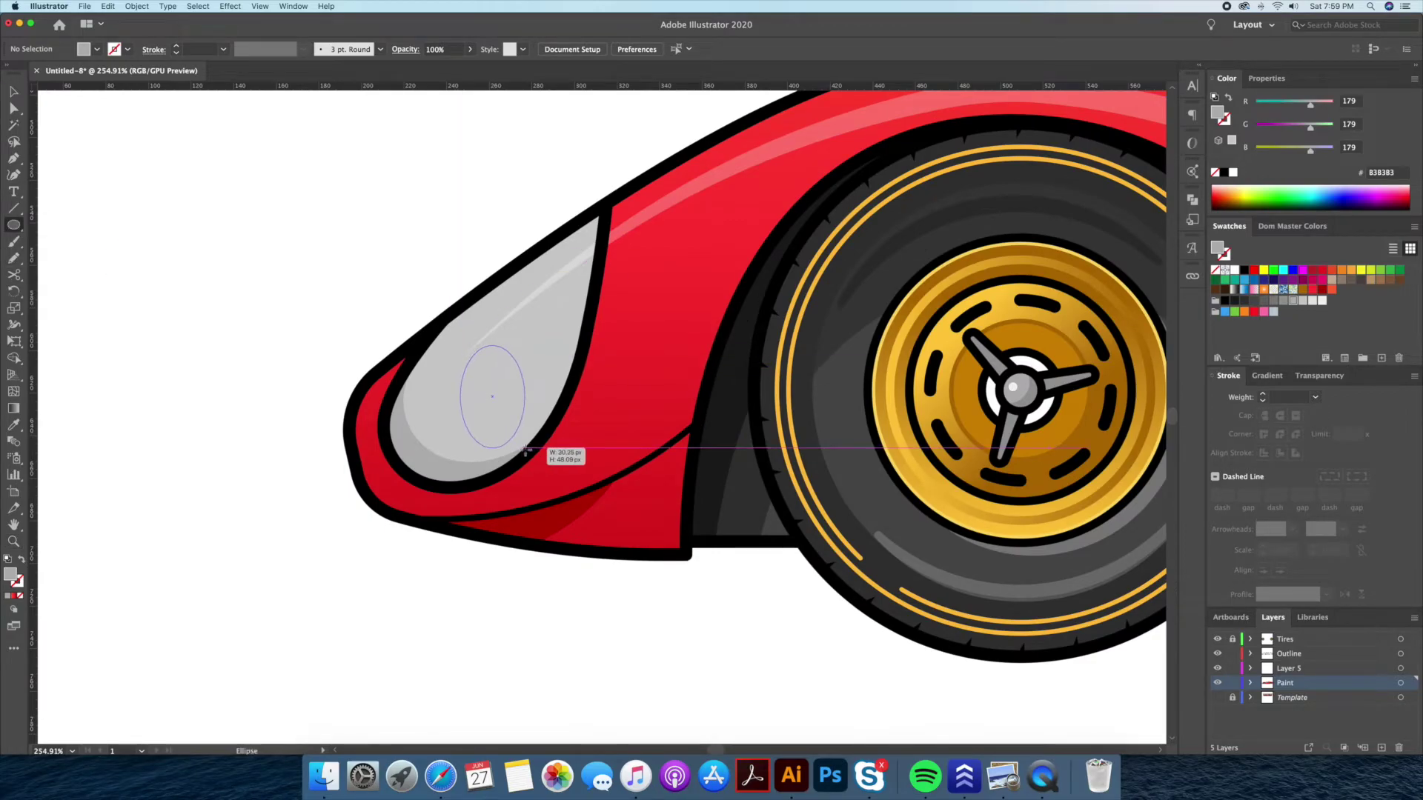
pyautogui.moveTo(525, 448); pyautogui.dragTo(525, 448)
pyautogui.click(1312, 302)
pyautogui.press('v')
pyautogui.moveTo(550, 363)
pyautogui.mouseDown()
pyautogui.moveTo(517, 351)
pyautogui.moveTo(569, 338)
pyautogui.mouseUp()
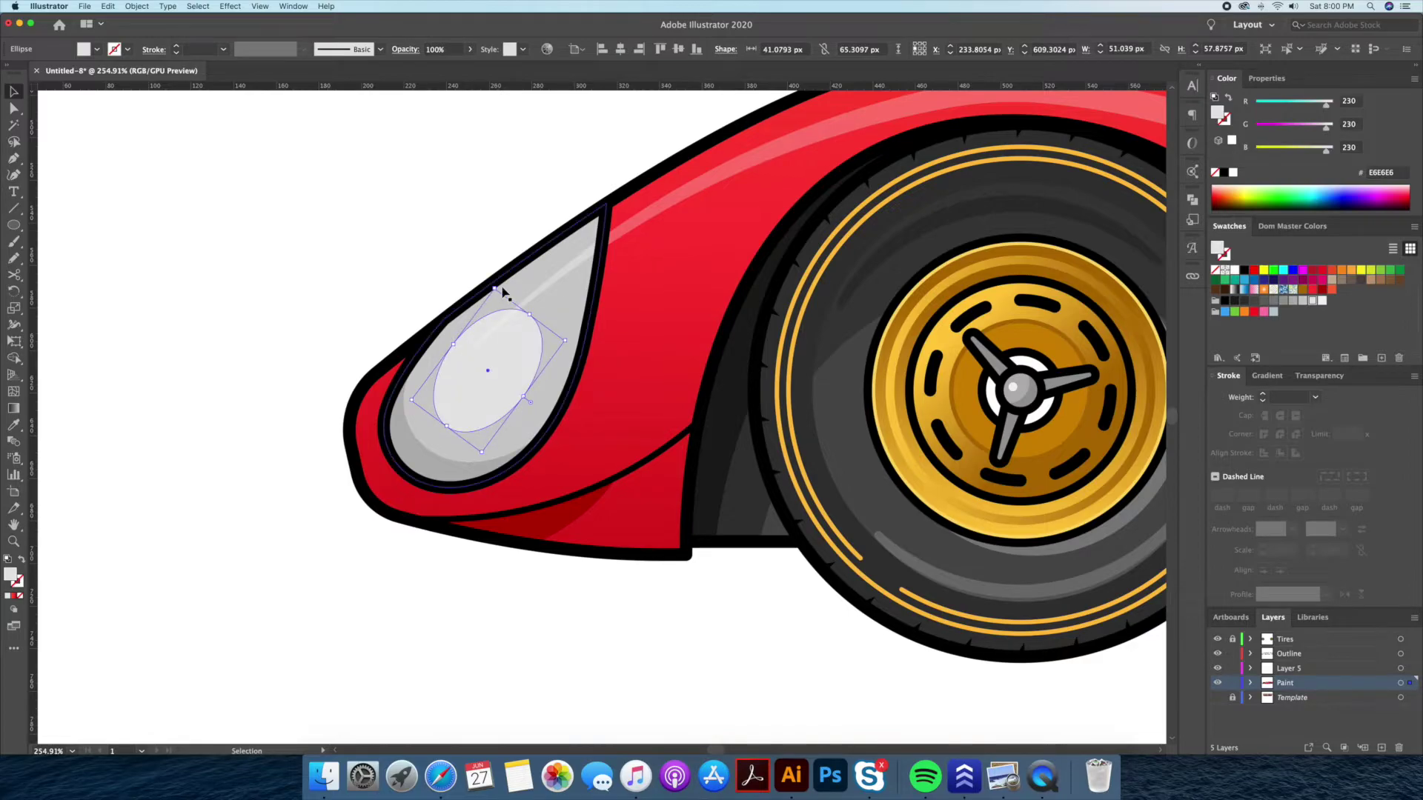
pyautogui.moveTo(503, 287); pyautogui.dragTo(503, 287)
pyautogui.press('super+0')
# - Trim the oval into a crescent reflection with Shape Builder
pyautogui.press('z')
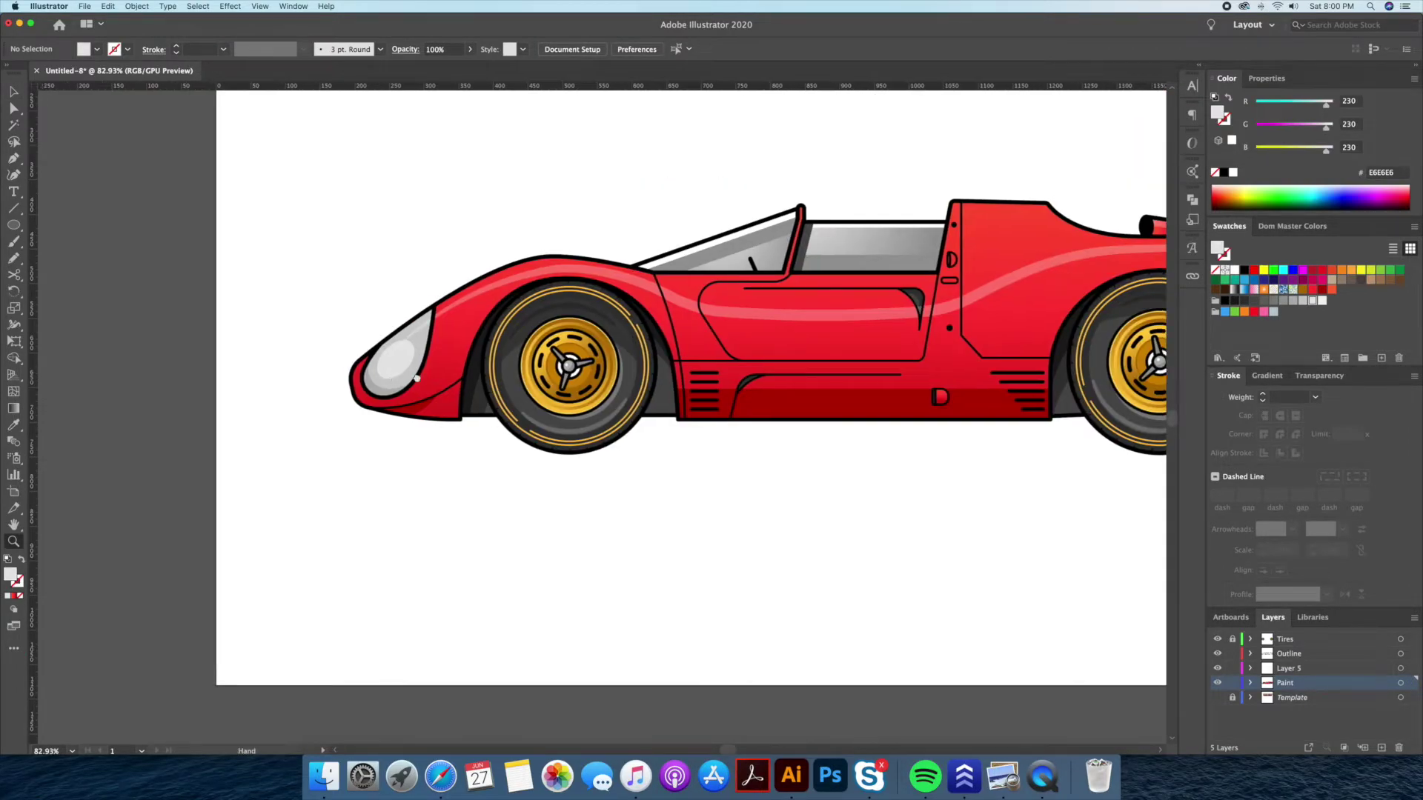
pyautogui.click(627, 358)
pyautogui.scroll(5, 512, 355)
pyautogui.press('v')
pyautogui.click(511, 355)
pyautogui.moveTo(523, 362); pyautogui.dragTo(547, 359)
pyautogui.keyDown('shift'); pyautogui.click(530, 365); pyautogui.keyUp('shift')
pyautogui.click(541, 318)
# - Copy the headlight outline in place and reshape it into a white glint strip along the upper edge
pyautogui.click(565, 445)
pyautogui.click(529, 348)
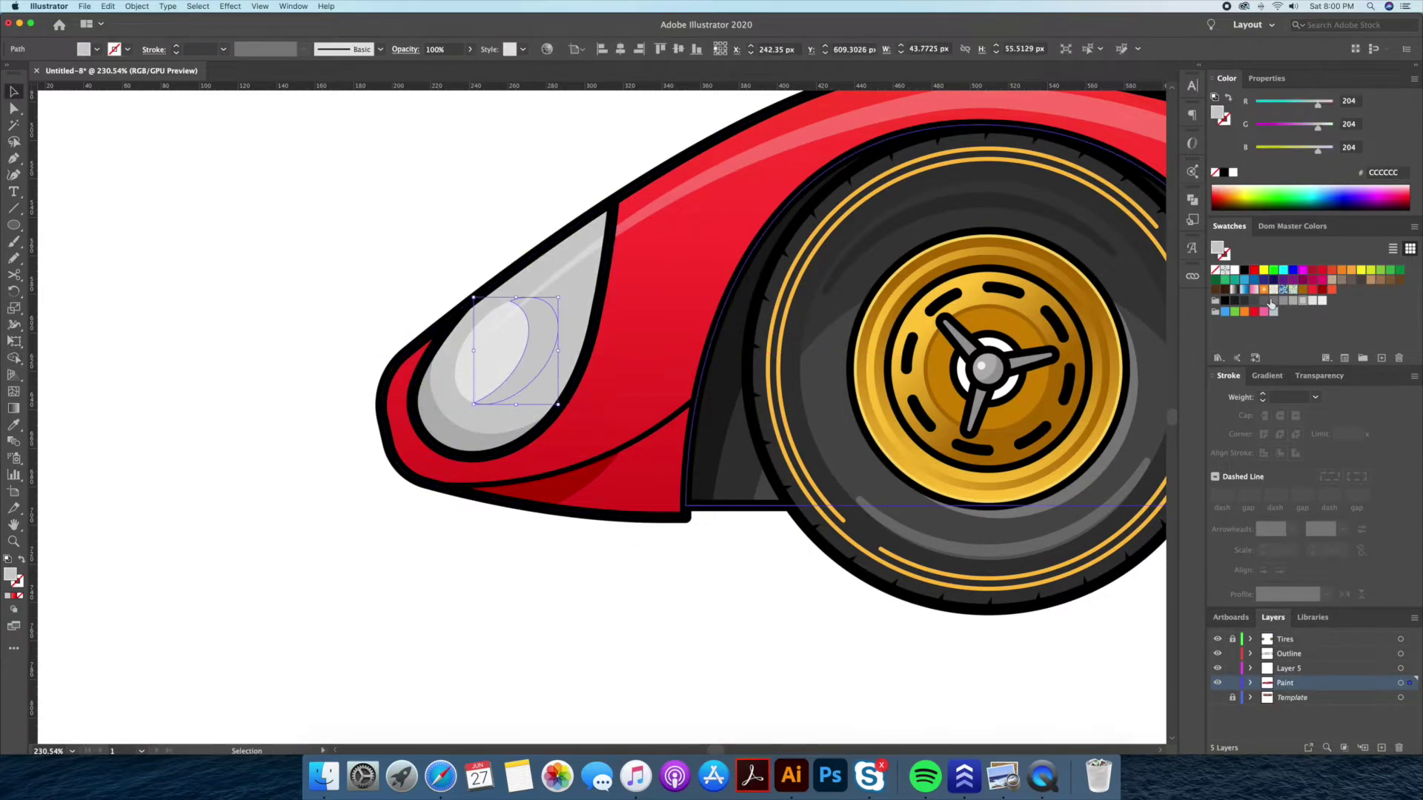
pyautogui.scroll(-3, 650, 575)
pyautogui.scroll(3, 416, 549)
pyautogui.scroll(3, 482, 514)
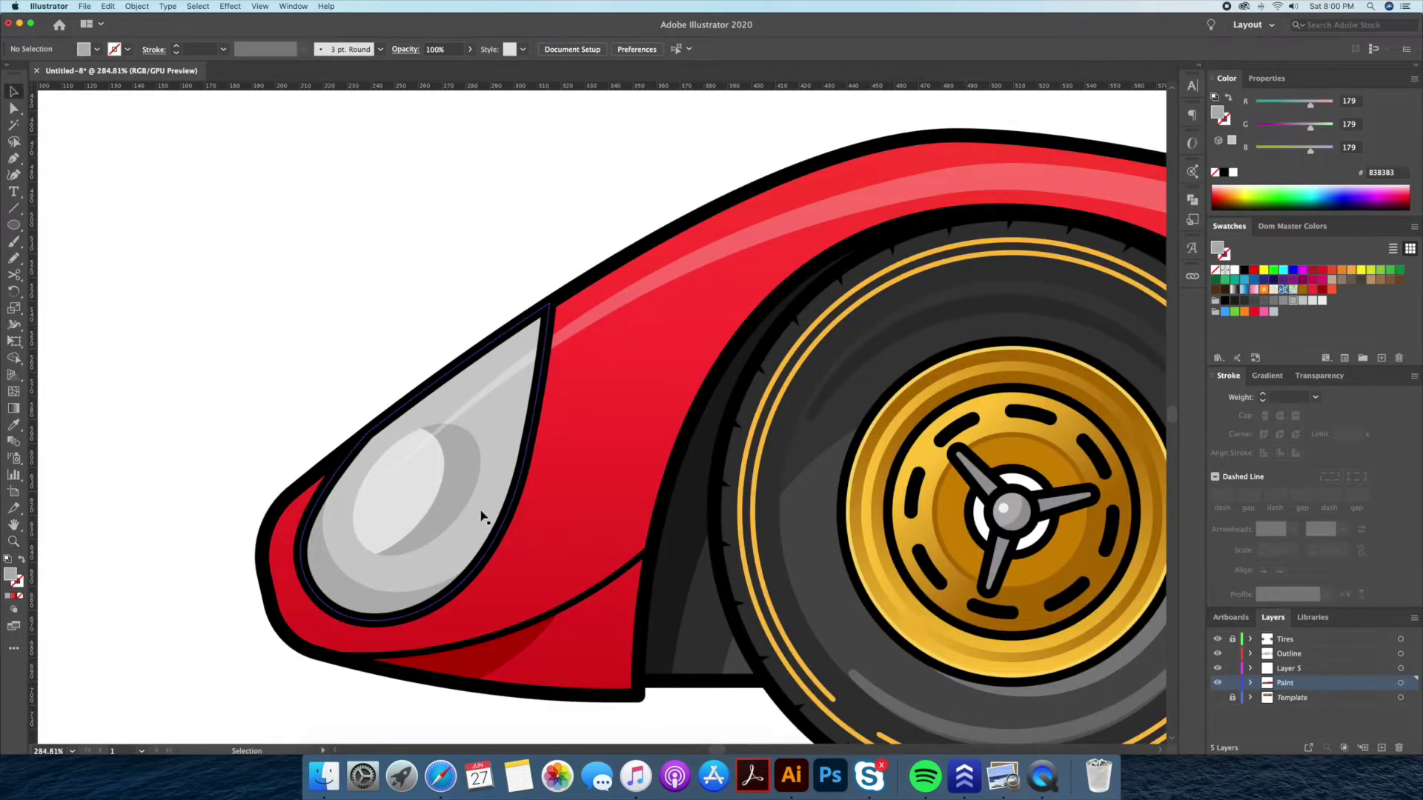
pyautogui.doubleClick(468, 538)
pyautogui.hotkey('ctrl', 'c')
pyautogui.hotkey('ctrl', 'f')
pyautogui.moveTo(476, 555); pyautogui.dragTo(413, 428)
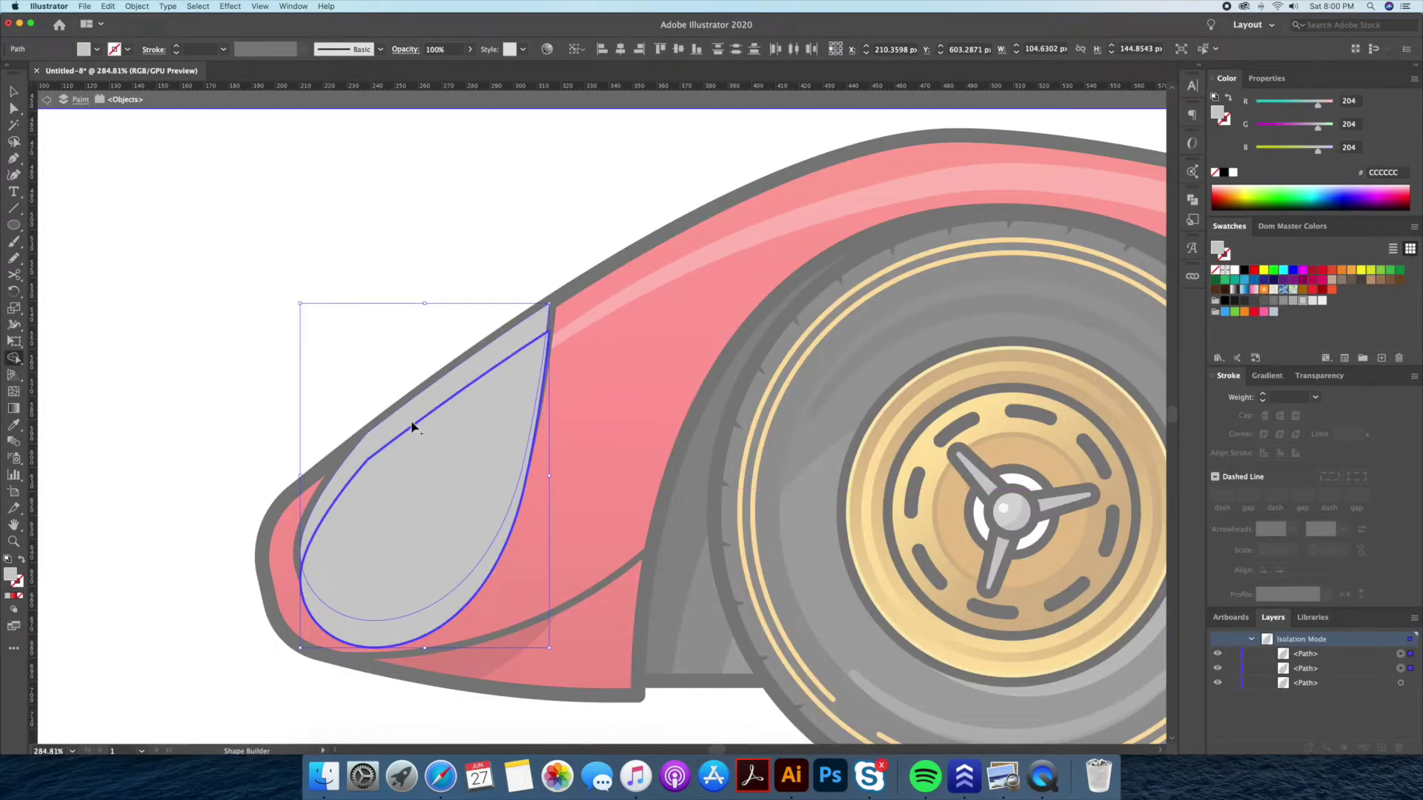
pyautogui.press('v')
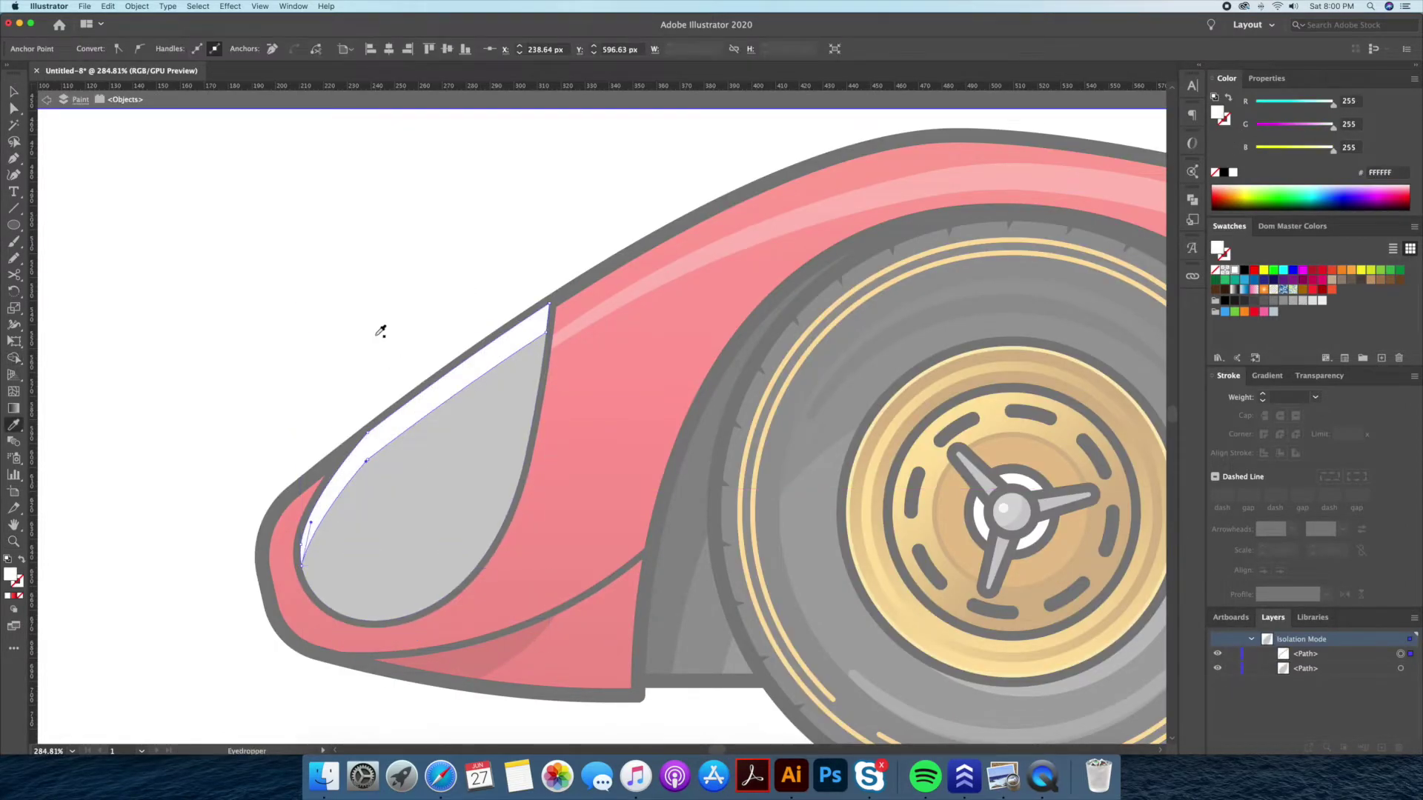
pyautogui.doubleClick(381, 327)
# - Delete the extra grey teardrop shape from the headlight
pyautogui.press('z')
pyautogui.scroll(-2, 389, 334)
pyautogui.press('v')
pyautogui.click(543, 363)
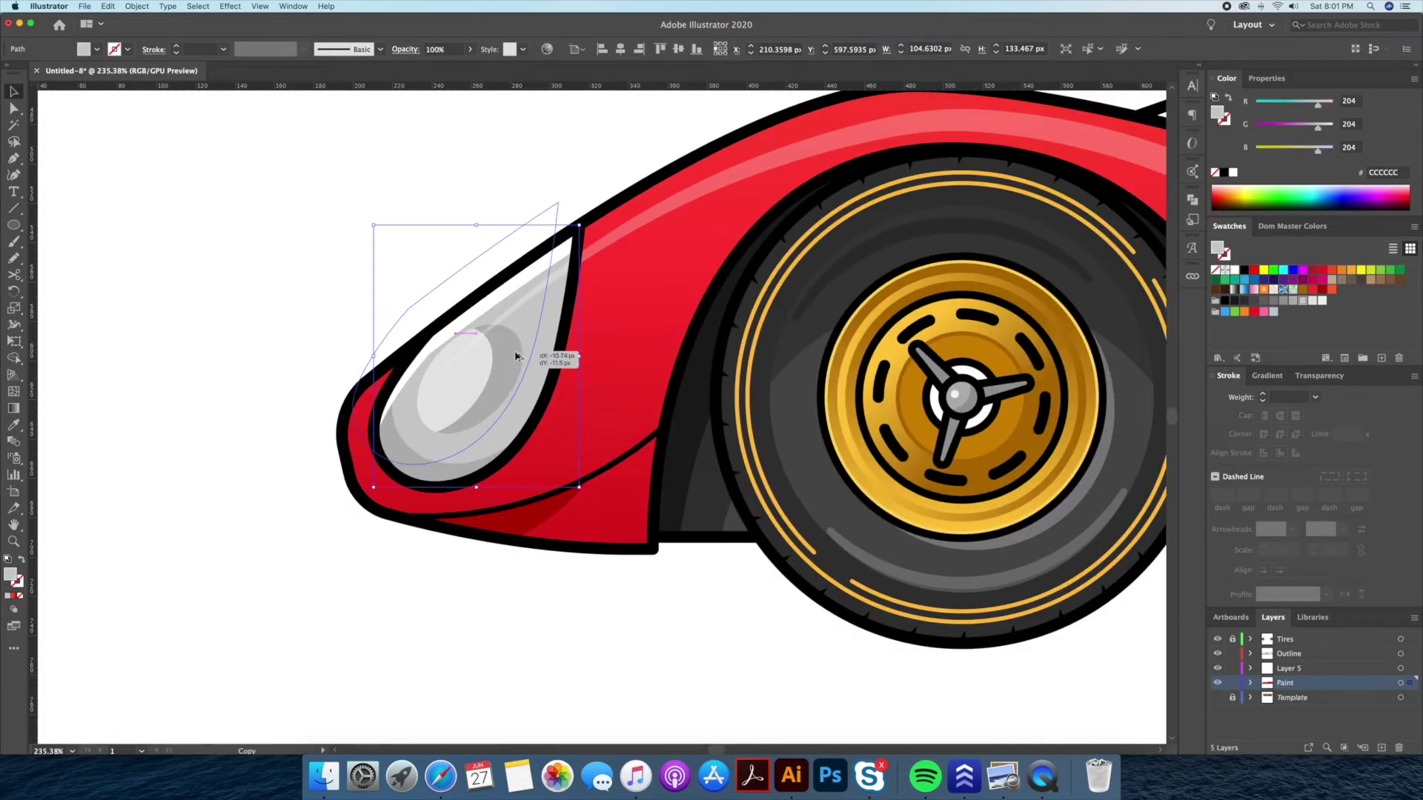
pyautogui.press('Delete')
pyautogui.click(511, 333)
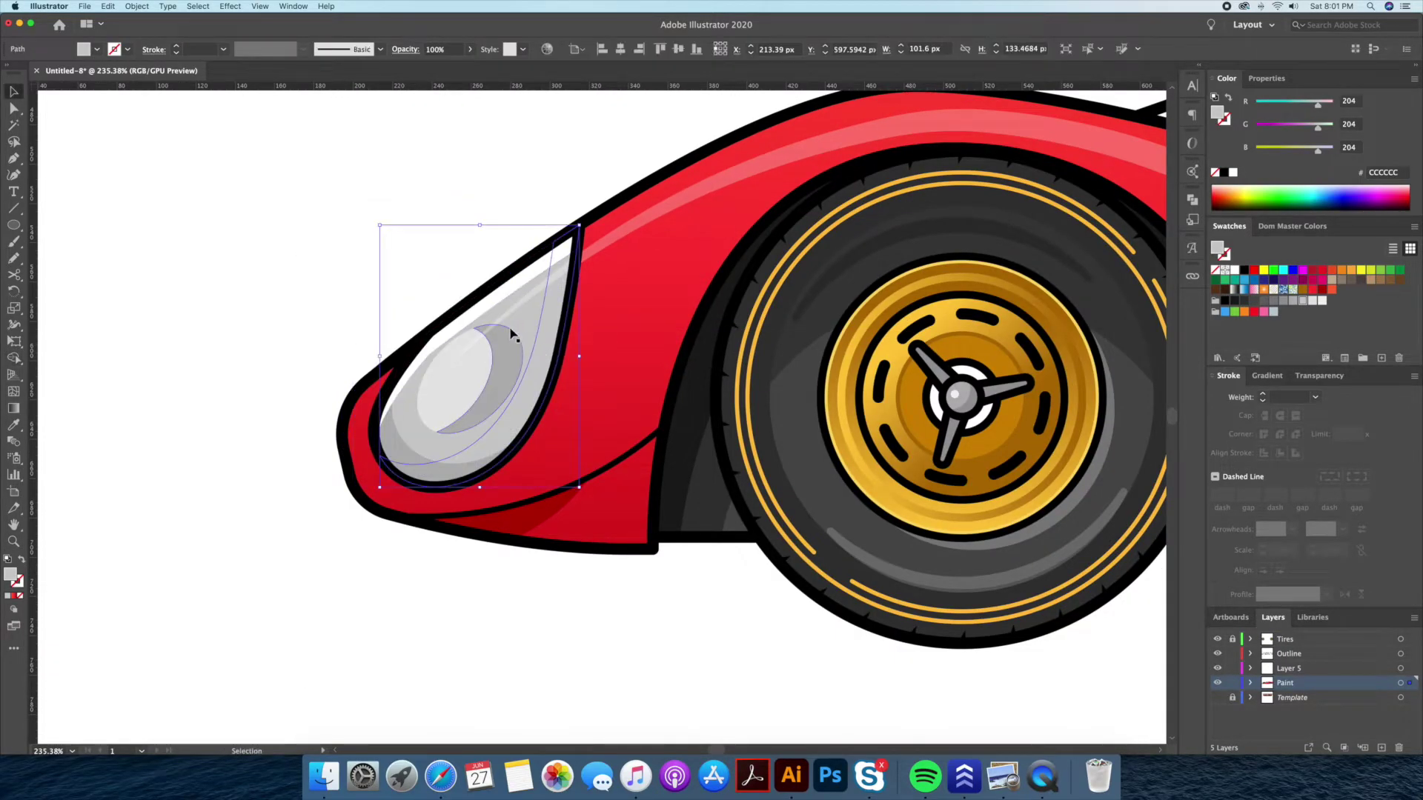
pyautogui.press('z')
pyautogui.scroll(-5, 292, 237)
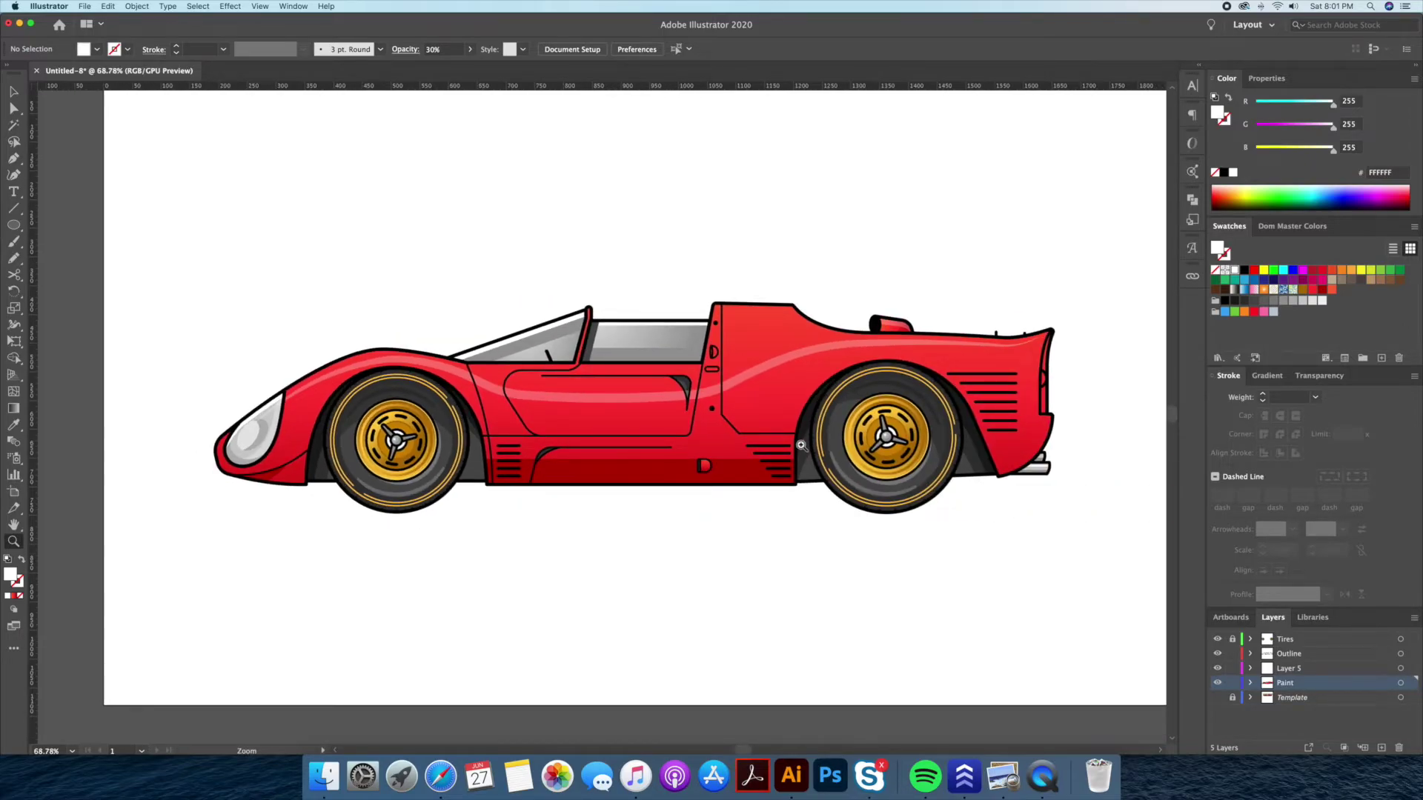
pyautogui.click(830, 320)
# - Draw a rectangle band across the top of the rear deck
pyautogui.doubleClick(778, 324)
pyautogui.click(14, 224)
pyautogui.click(66, 225)
pyautogui.moveTo(512, 211)
pyautogui.mouseDown()
pyautogui.moveTo(925, 293)
pyautogui.moveTo(909, 293)
pyautogui.mouseUp()
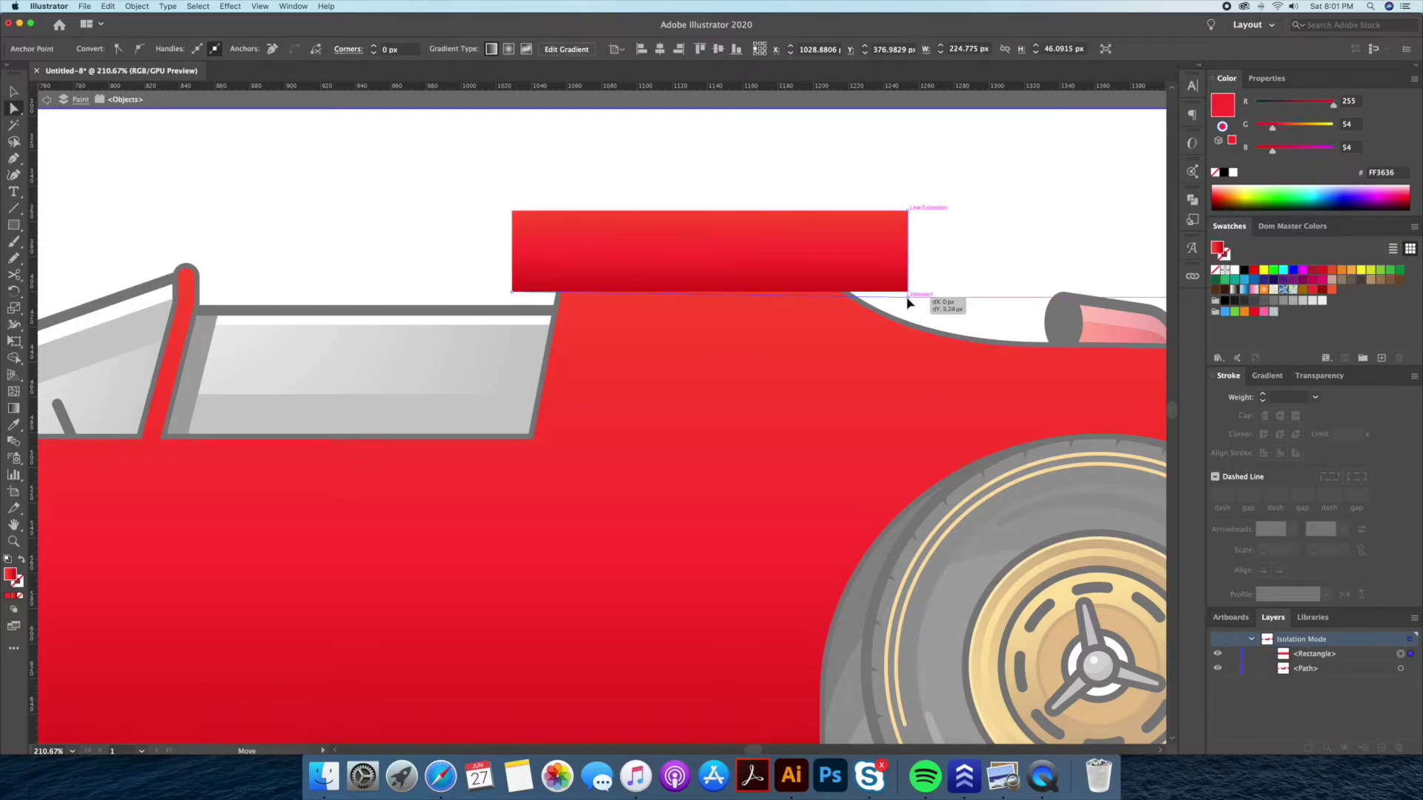
pyautogui.press('v')
pyautogui.press('Escape')
pyautogui.press('z')
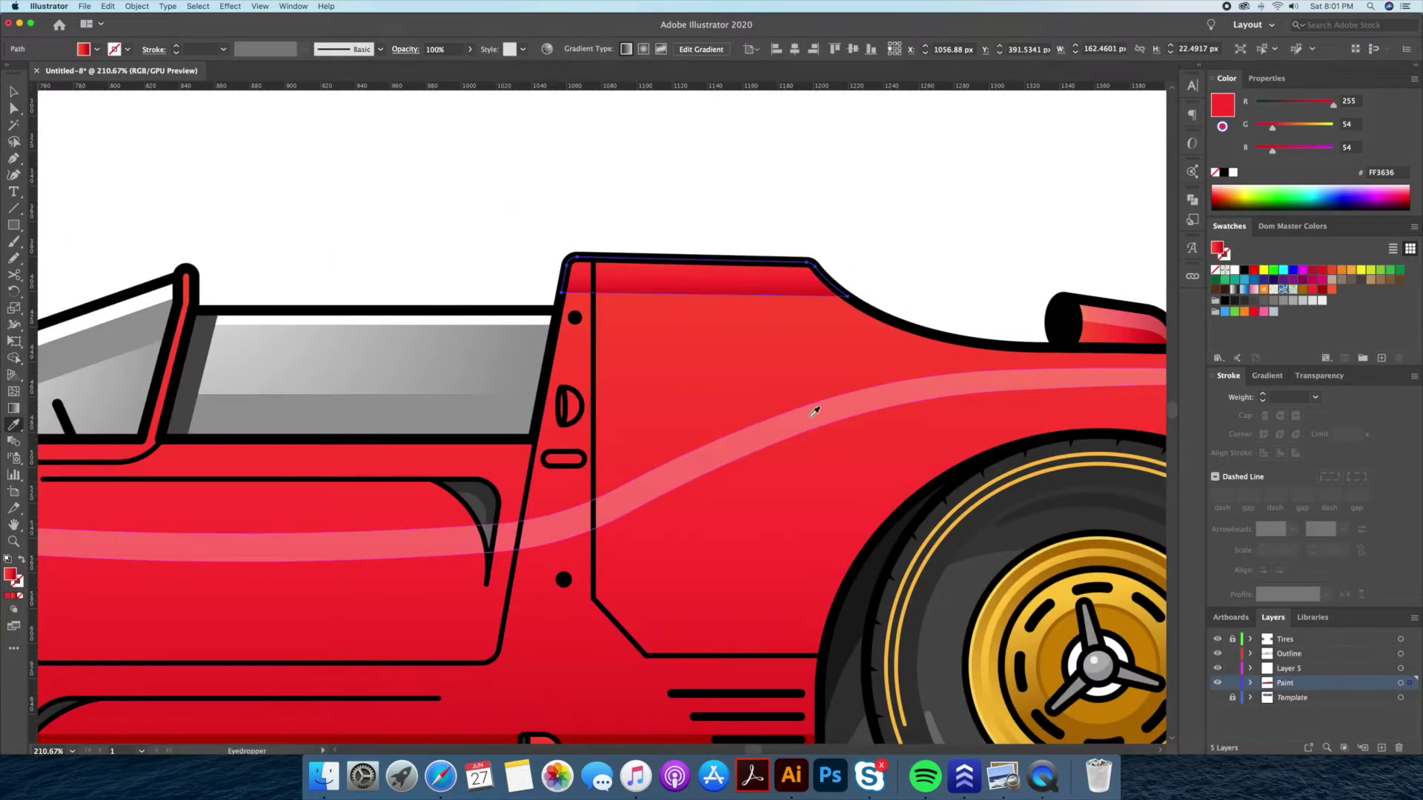
pyautogui.moveTo(886, 219); pyautogui.dragTo(623, 192)
pyautogui.moveTo(838, 245); pyautogui.dragTo(732, 222)
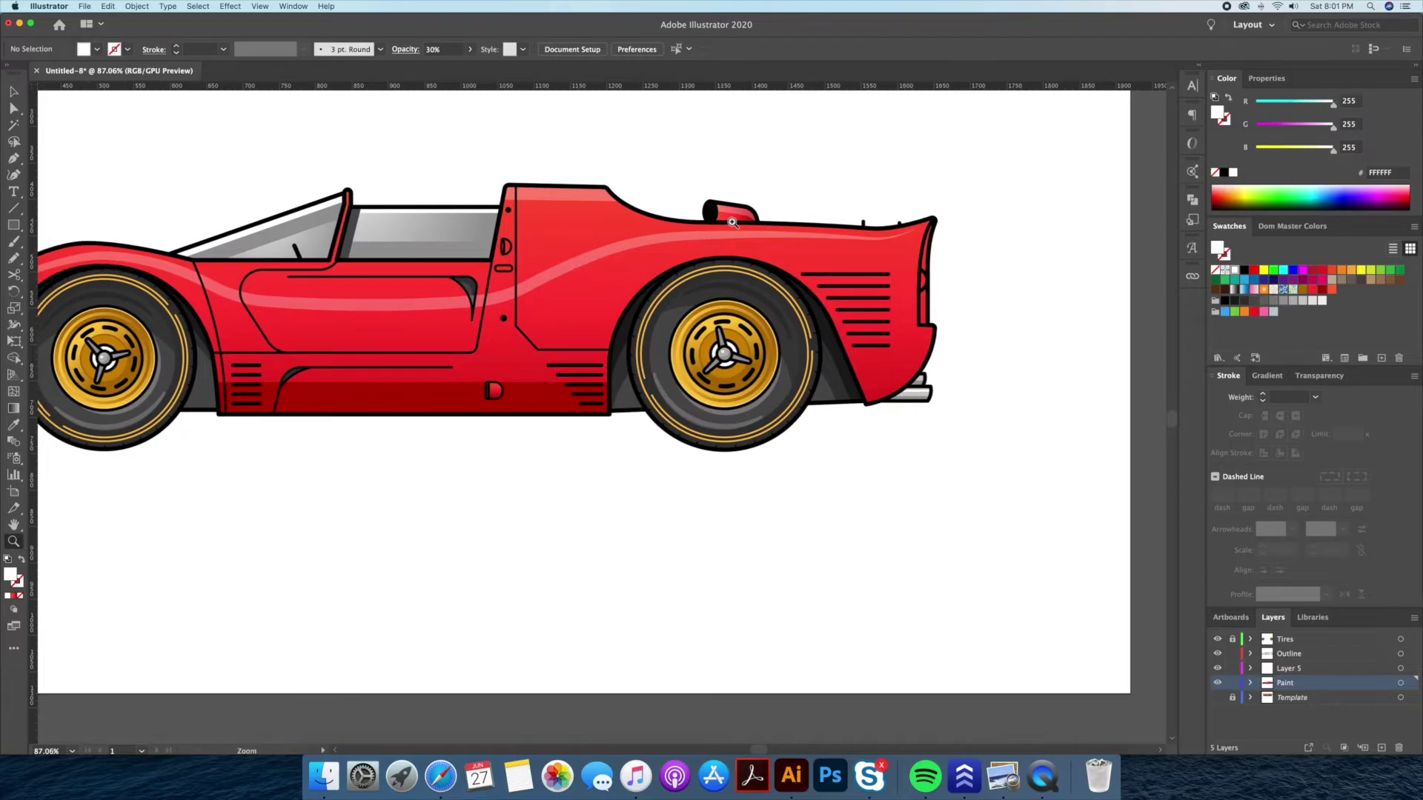
pyautogui.click(916, 366)
# - Pen a shading shape over the rear wheel arch and trim off the excess red piece
pyautogui.doubleClick(926, 326)
pyautogui.press('p')
pyautogui.click(944, 294)
pyautogui.click(824, 459)
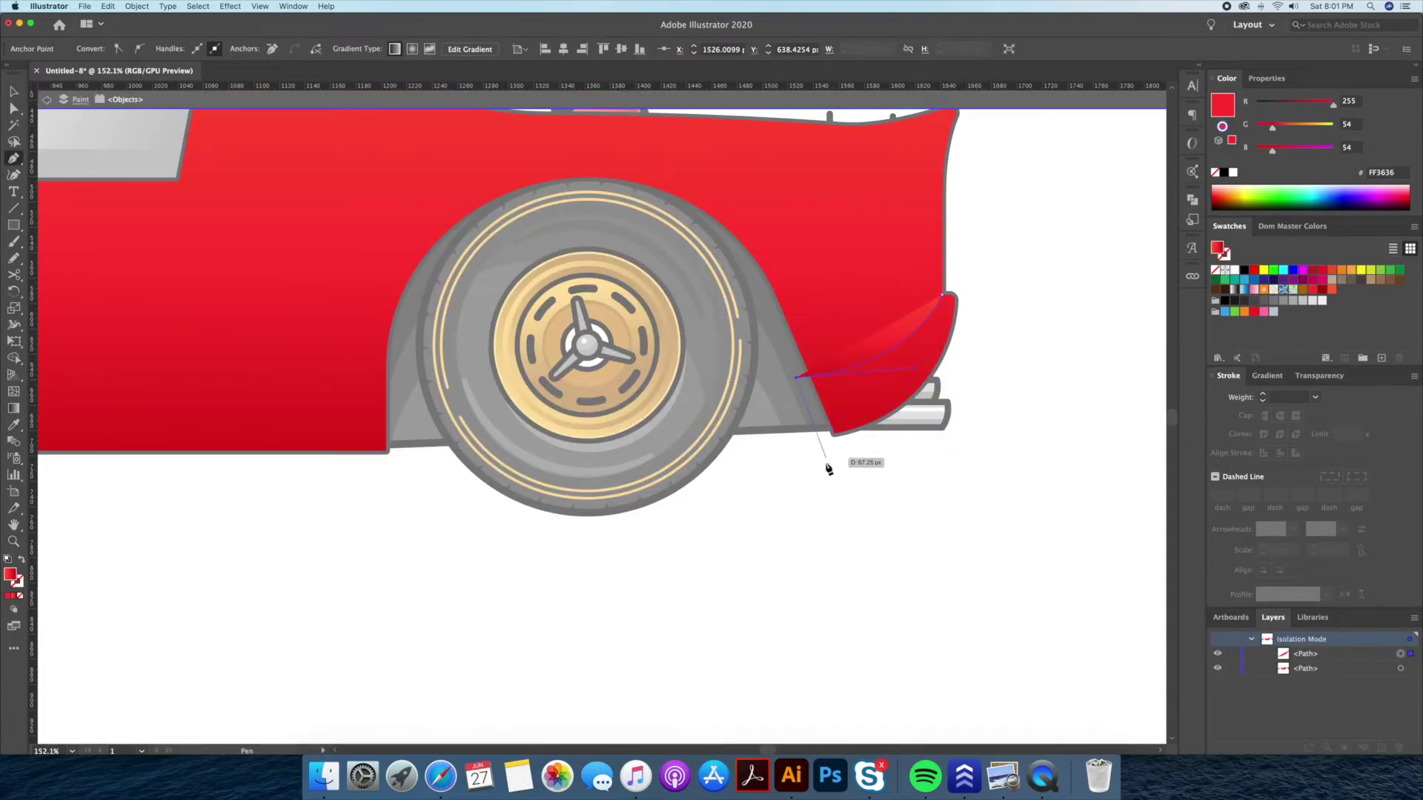
pyautogui.click(1029, 375)
pyautogui.click(1002, 272)
pyautogui.click(944, 294)
pyautogui.hotkey('shift', 'm')
pyautogui.keyDown('alt'); pyautogui.click(1000, 328); pyautogui.keyUp('alt')
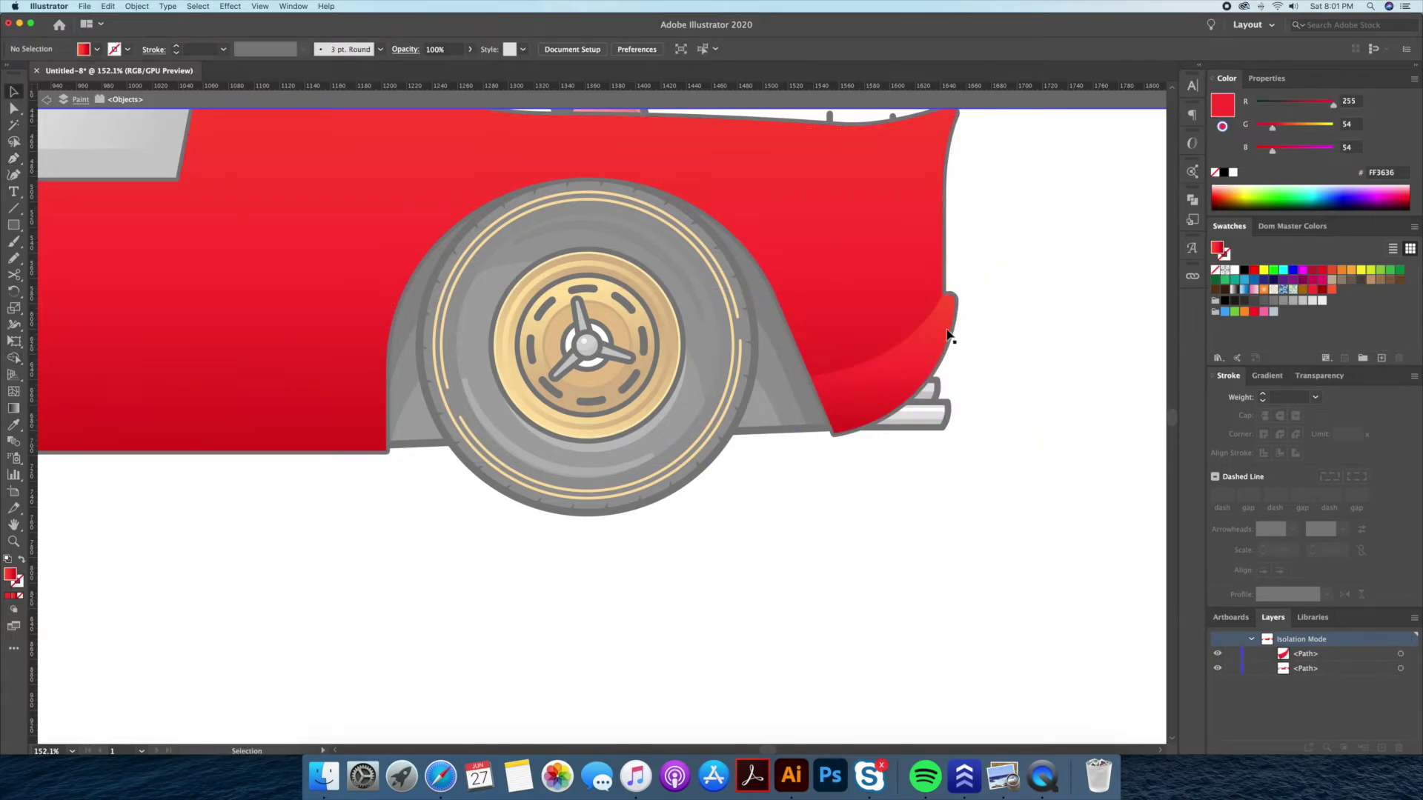
pyautogui.press('Escape')
pyautogui.press('v')
# - Set the rear arch shading and lower side shading to 45% opacity
pyautogui.keyDown('shift'); pyautogui.click(289, 428); pyautogui.keyUp('shift')
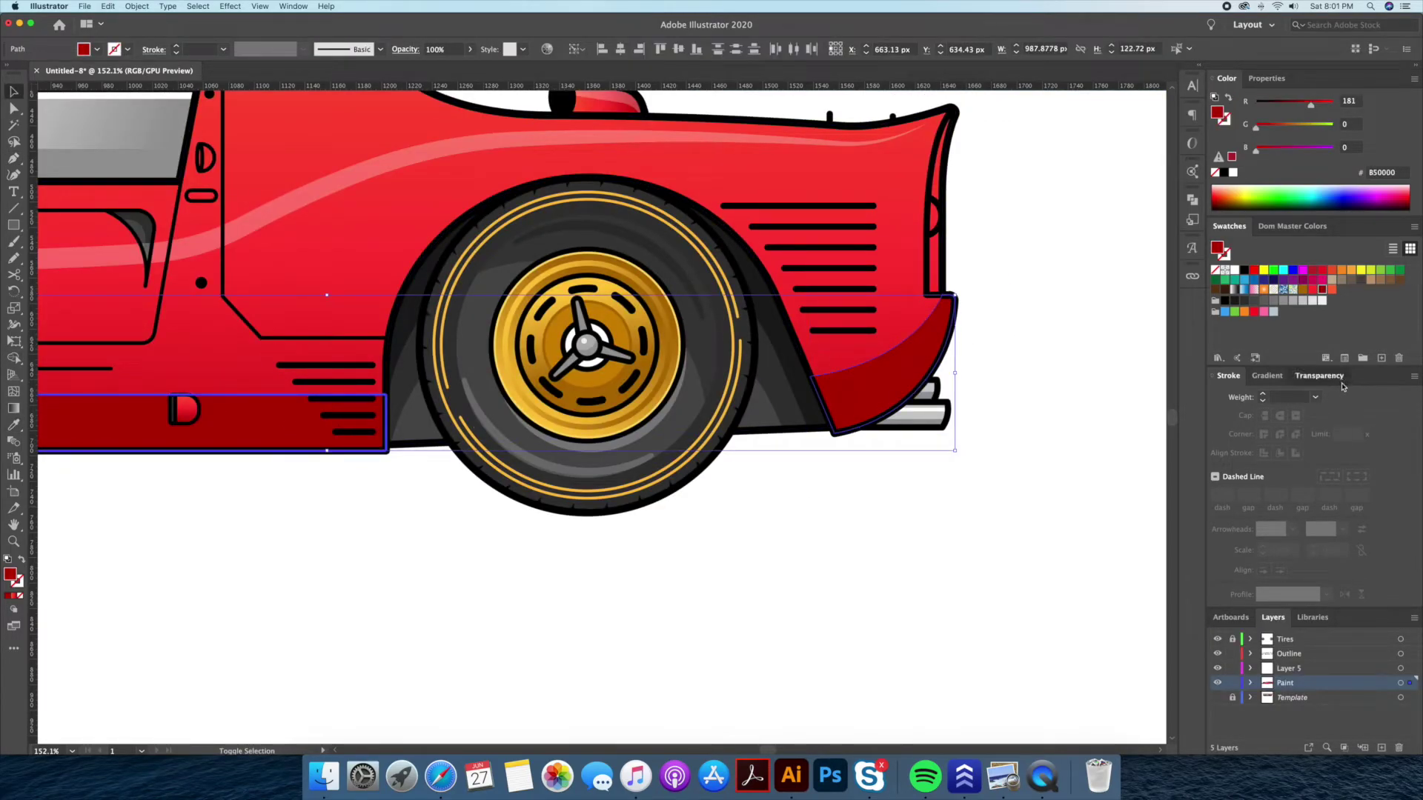
pyautogui.click(1318, 376)
pyautogui.write('45')
pyautogui.click(943, 534)
pyautogui.hotkey('ctrl', '0')
pyautogui.press('z')
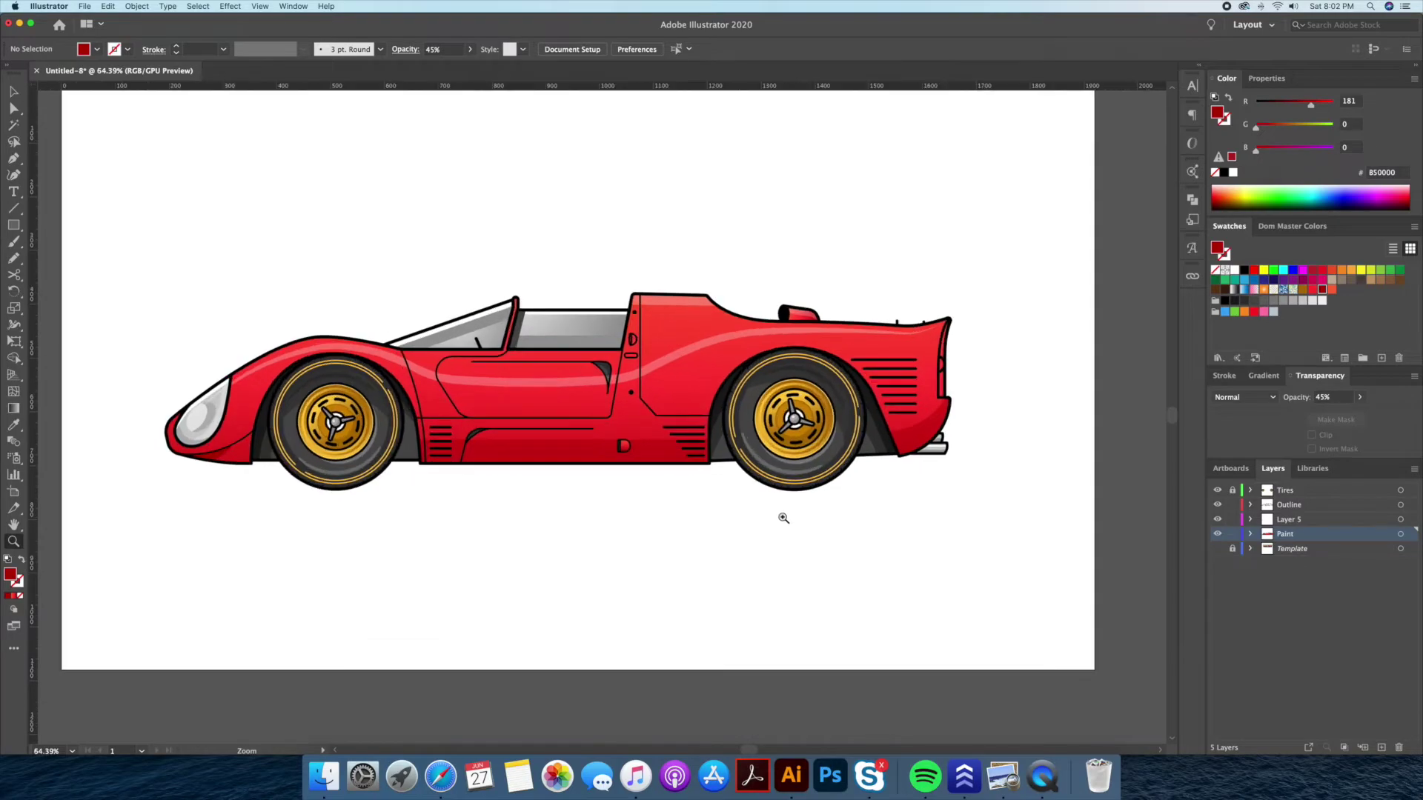
# - Draw a short rear-deck line with the pink highlight's style and a tapered width profile
pyautogui.click(766, 514)
pyautogui.click(657, 306)
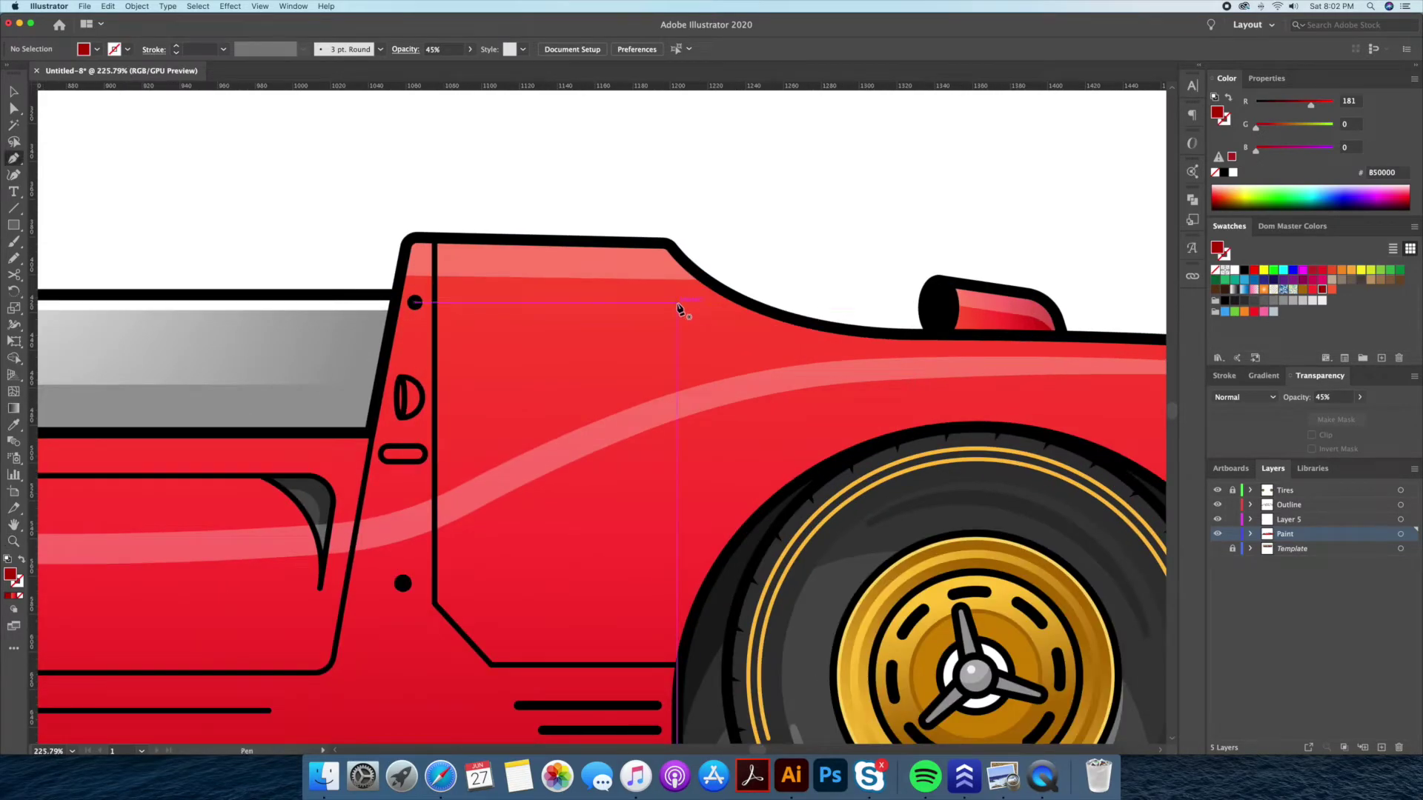
pyautogui.click(679, 305)
pyautogui.press('v')
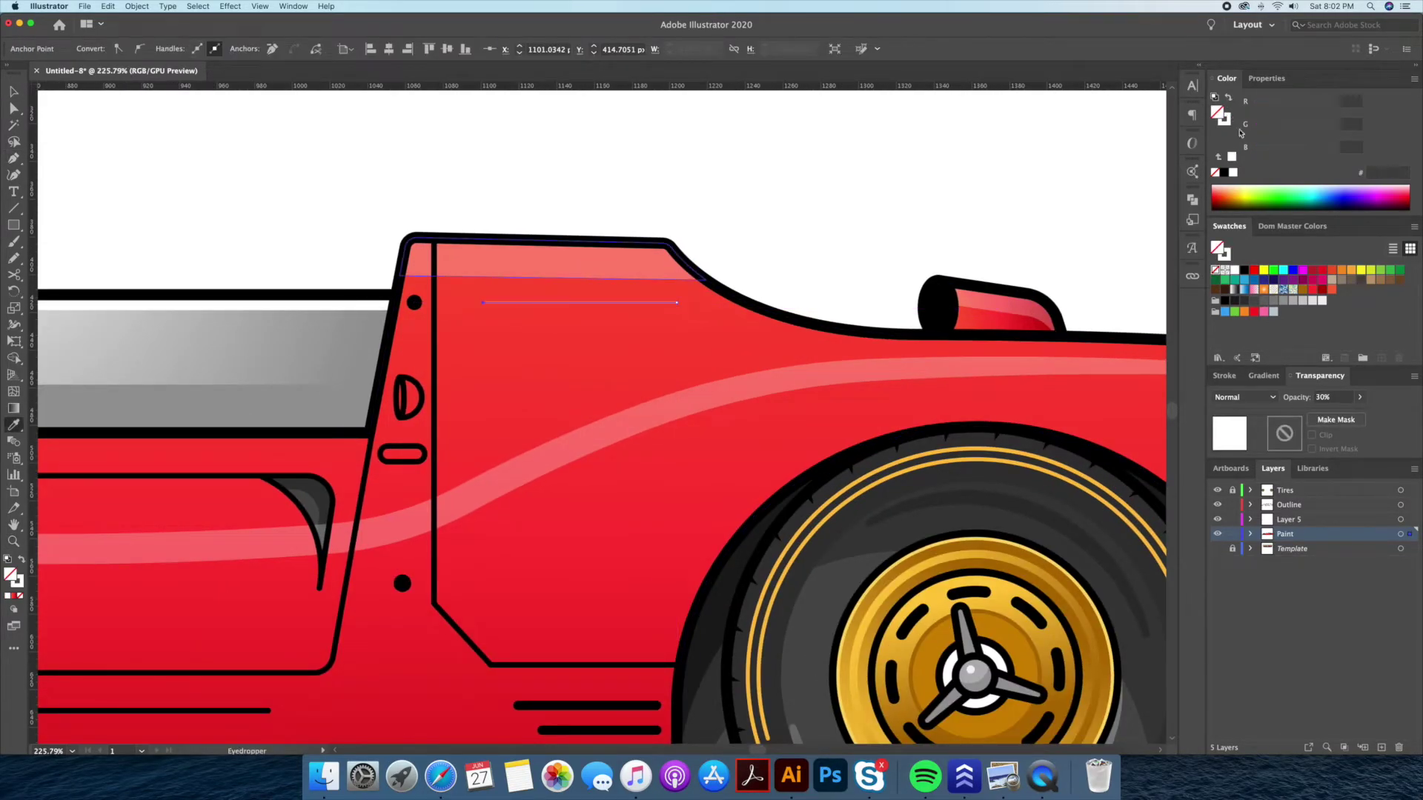
pyautogui.click(1228, 375)
pyautogui.click(556, 259)
pyautogui.click(1326, 594)
pyautogui.click(1282, 430)
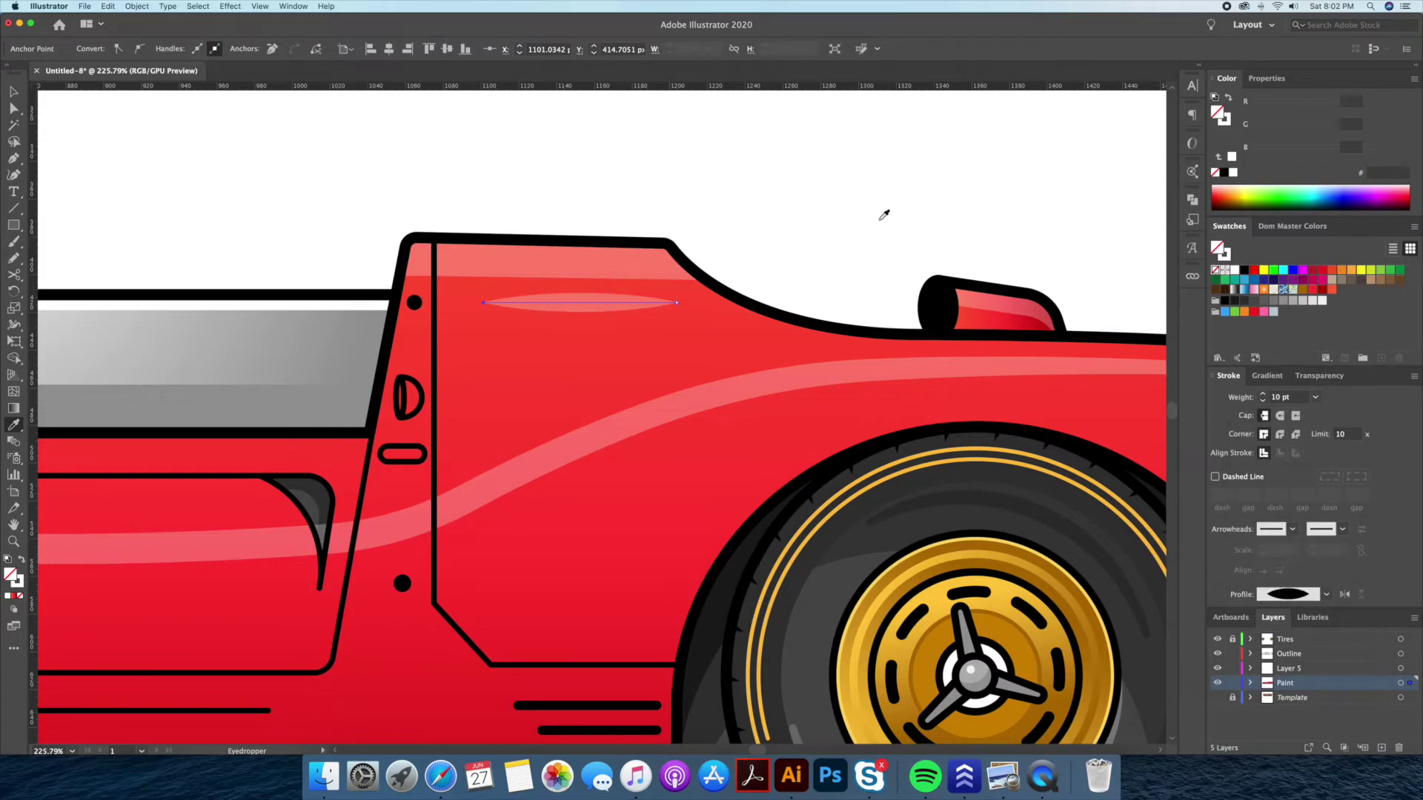
pyautogui.press('super+shift+a')
# - Zoom to the front half of the car and isolate the red body
pyautogui.press('super+0')
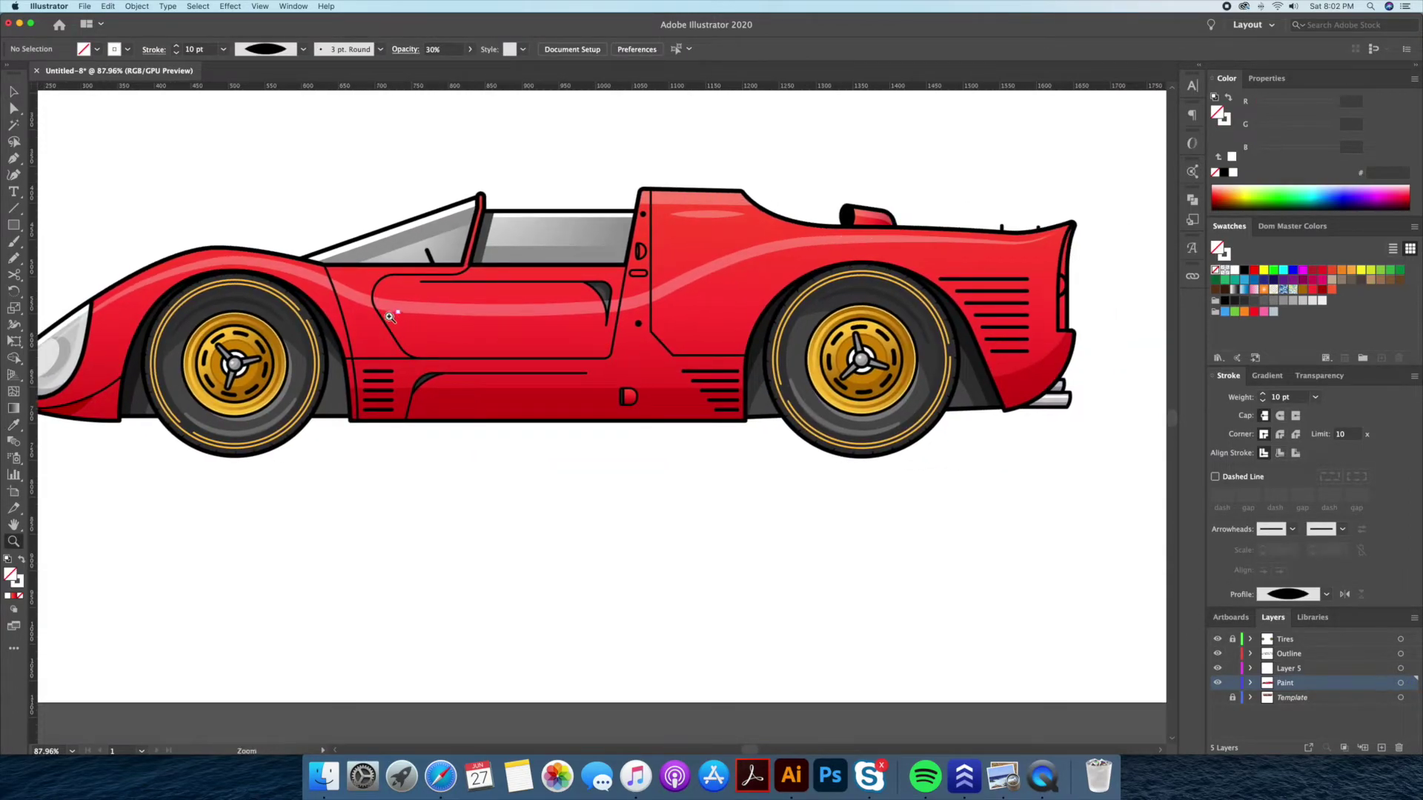
pyautogui.moveTo(307, 351)
pyautogui.mouseDown()
pyautogui.moveTo(269, 298)
pyautogui.moveTo(273, 314)
pyautogui.mouseUp()
pyautogui.press('v')
pyautogui.doubleClick(274, 326)
# - Select all parts of the isolated front body, exit isolation, and check the front wheel-arch shape
pyautogui.press('super+a')
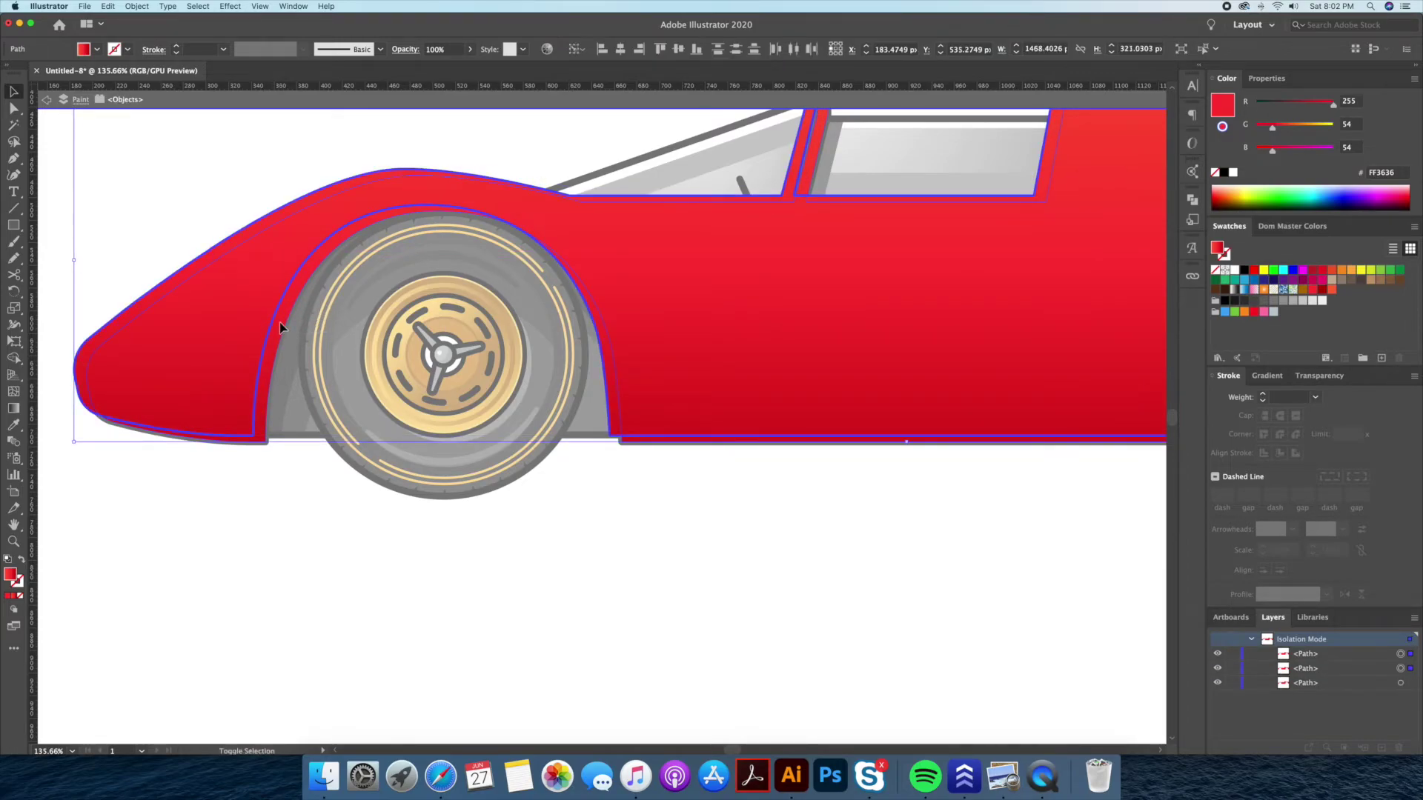
pyautogui.hotkey('shift', 'm')
pyautogui.press('Escape')
pyautogui.press('v')
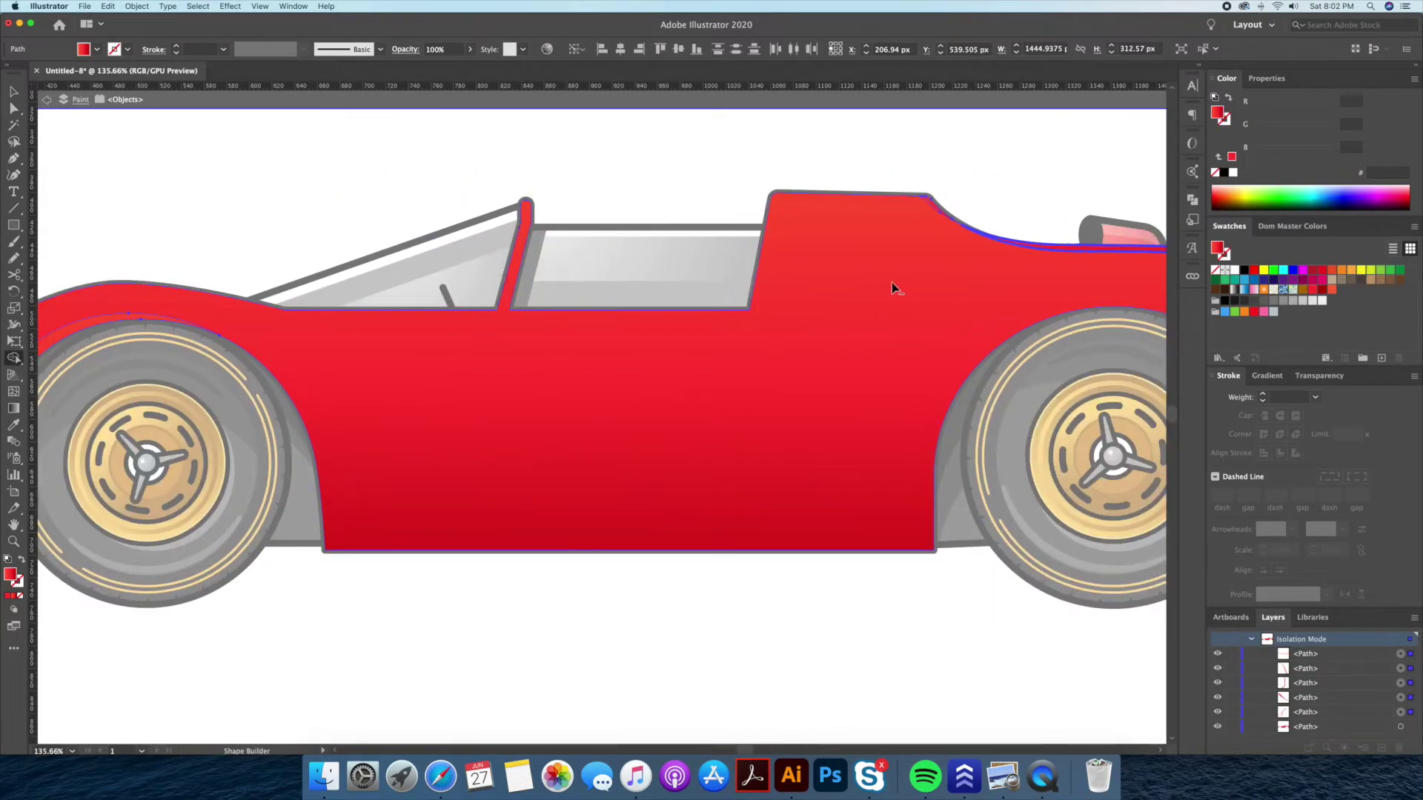
pyautogui.hscroll(10, 887, 282)
pyautogui.hscroll(5, 993, 261)
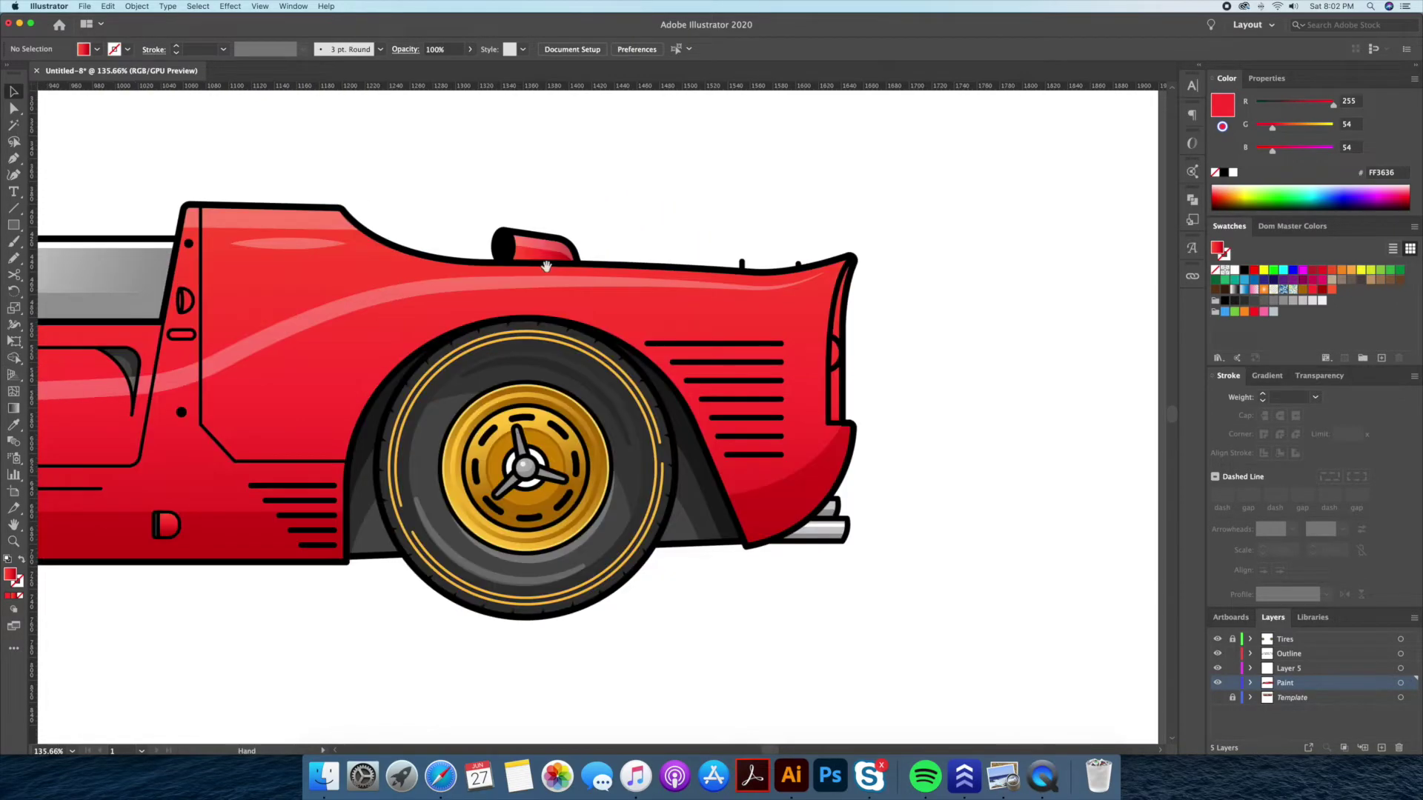
pyautogui.hscroll(-10, 593, 370)
pyautogui.hscroll(-2, 222, 400)
pyautogui.click(212, 400)
pyautogui.click(559, 248)
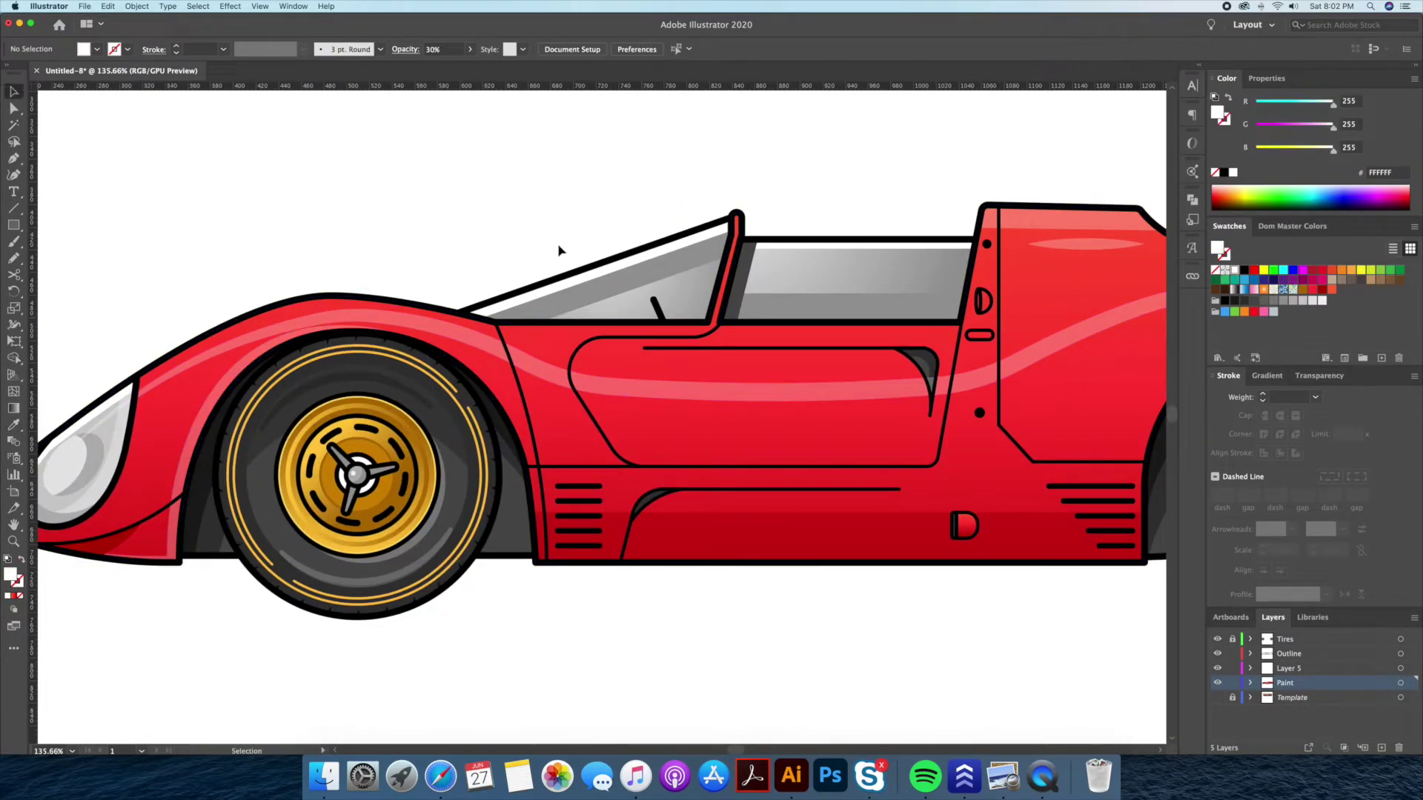
# - Isolate the red body group at mid-body and drag a copy of the body path into place
pyautogui.press('super+0')
pyautogui.press('z')
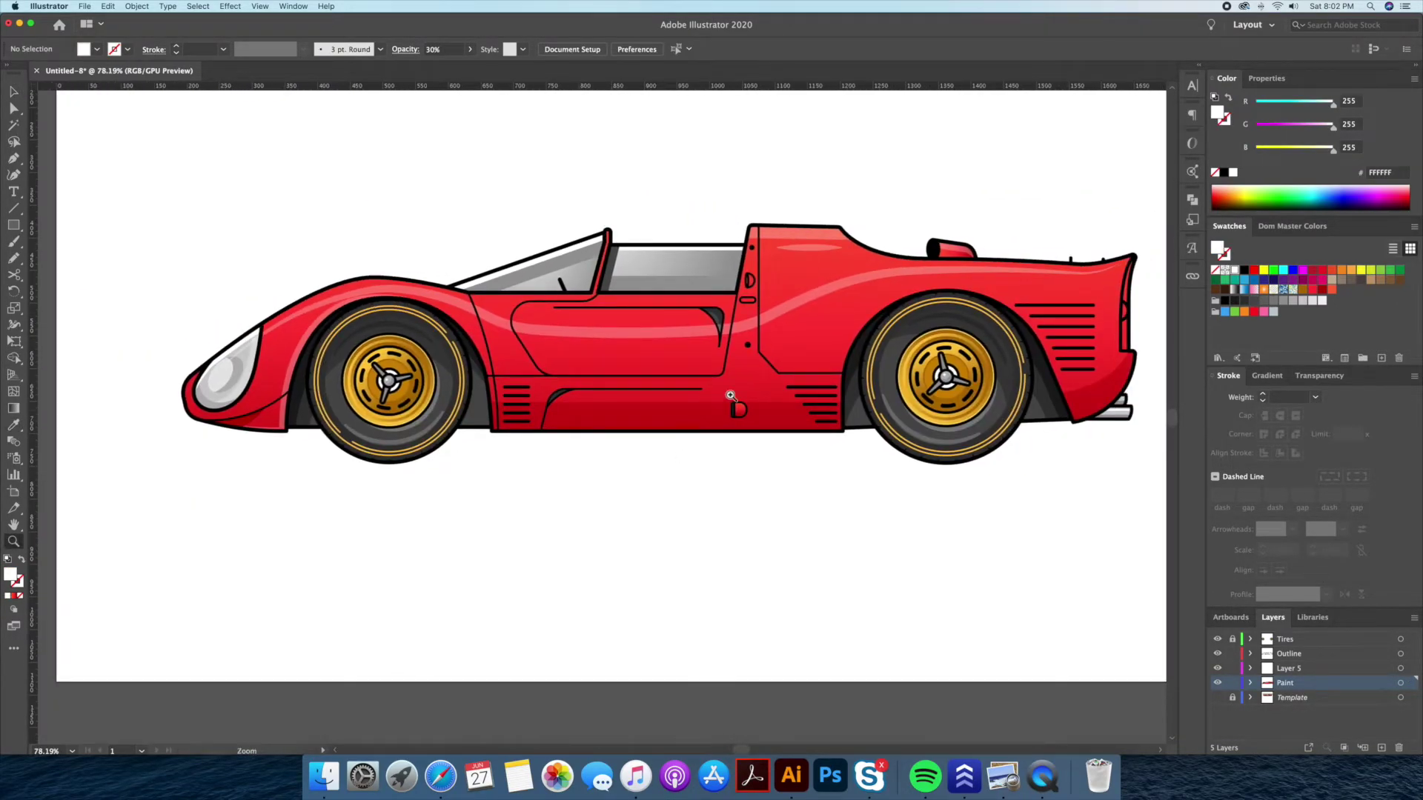
pyautogui.click(768, 382)
pyautogui.press('v')
pyautogui.doubleClick(861, 283)
pyautogui.moveTo(860, 283); pyautogui.dragTo(849, 293)
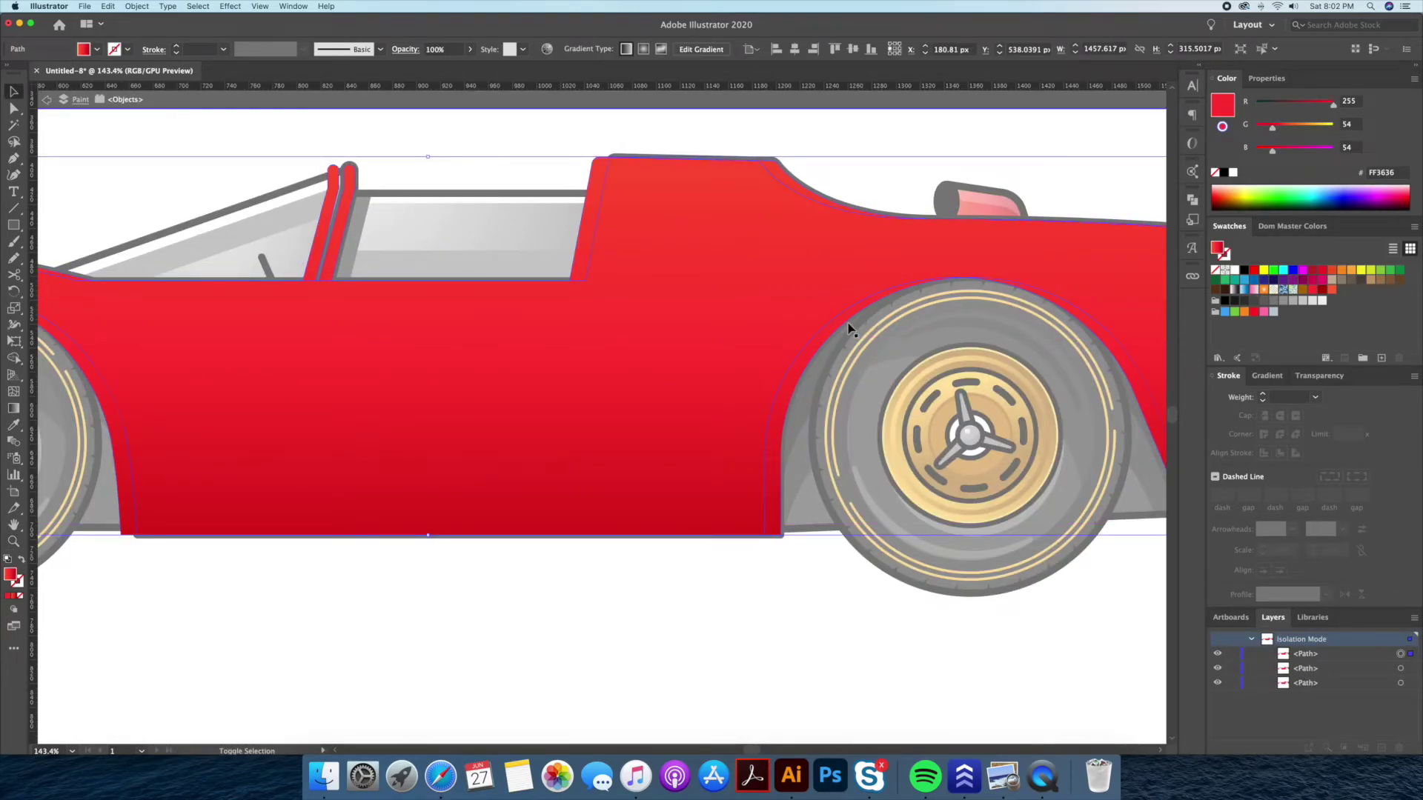
# - Select all body paths, merge the rear fender pieces with Shape Builder, and exit isolation
pyautogui.press('super+a')
pyautogui.hotkey('shift', 'm')
pyautogui.hscroll(5, 902, 279)
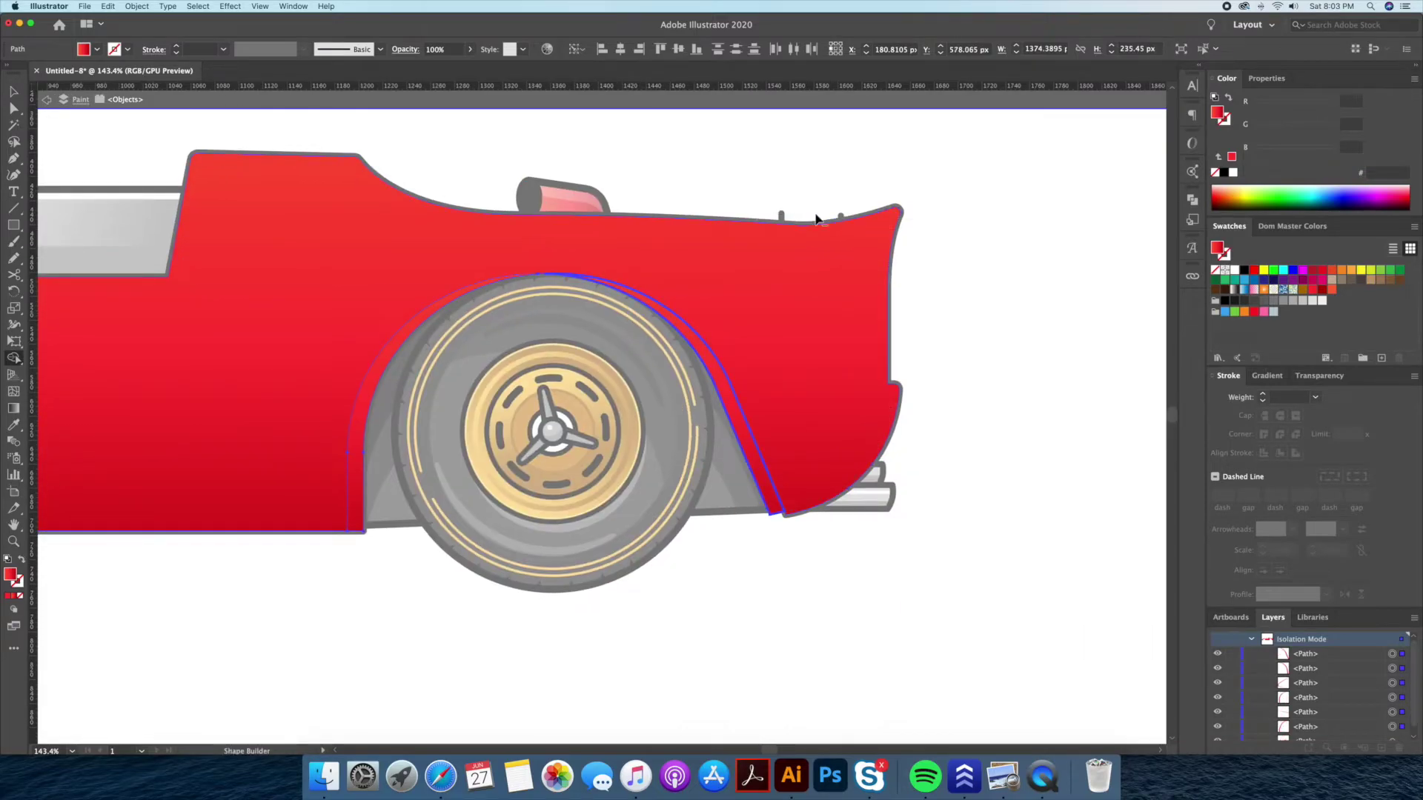
pyautogui.moveTo(815, 219); pyautogui.dragTo(723, 449)
pyautogui.hscroll(-5, 717, 451)
pyautogui.hscroll(-5, 717, 451)
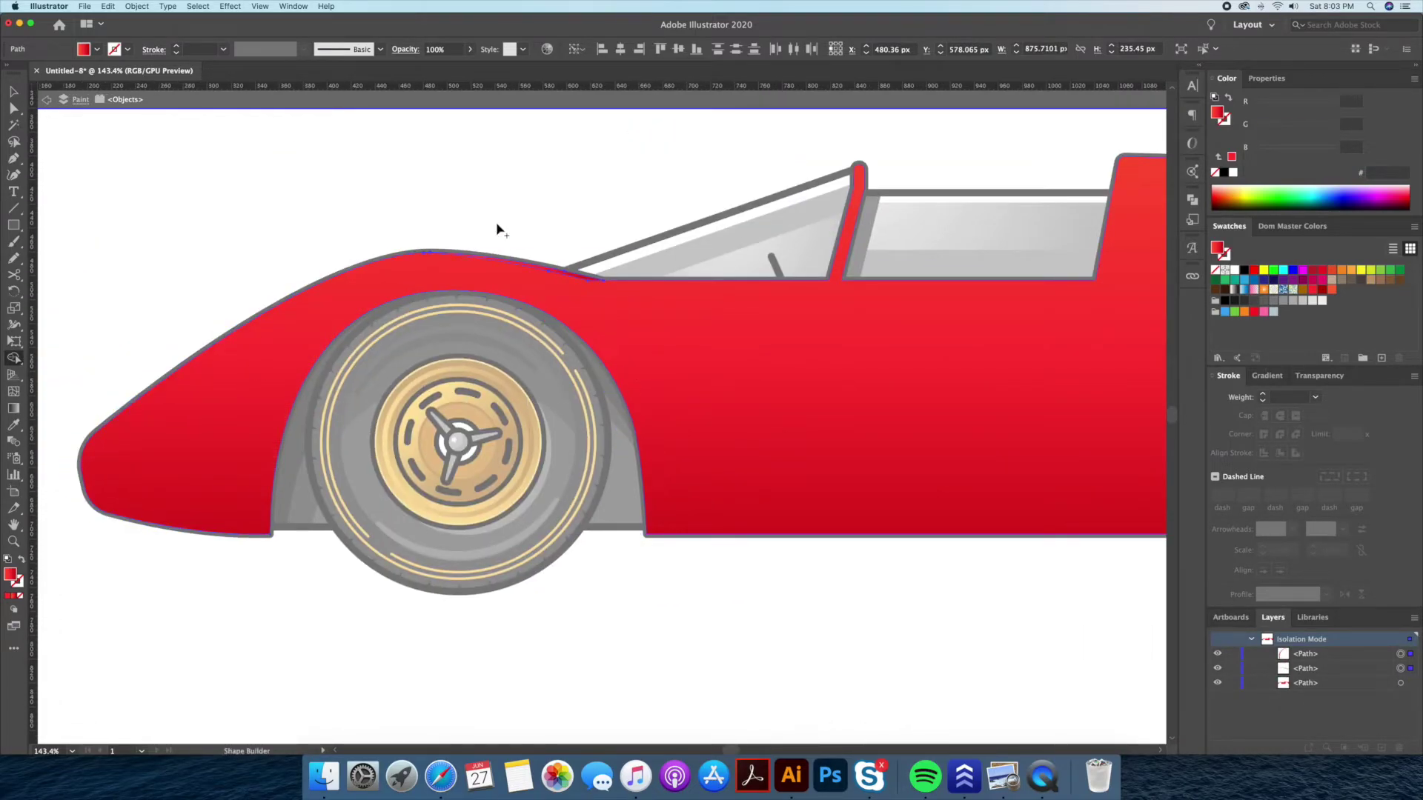
pyautogui.press('Escape')
pyautogui.hscroll(5, 274, 356)
pyautogui.press('v')
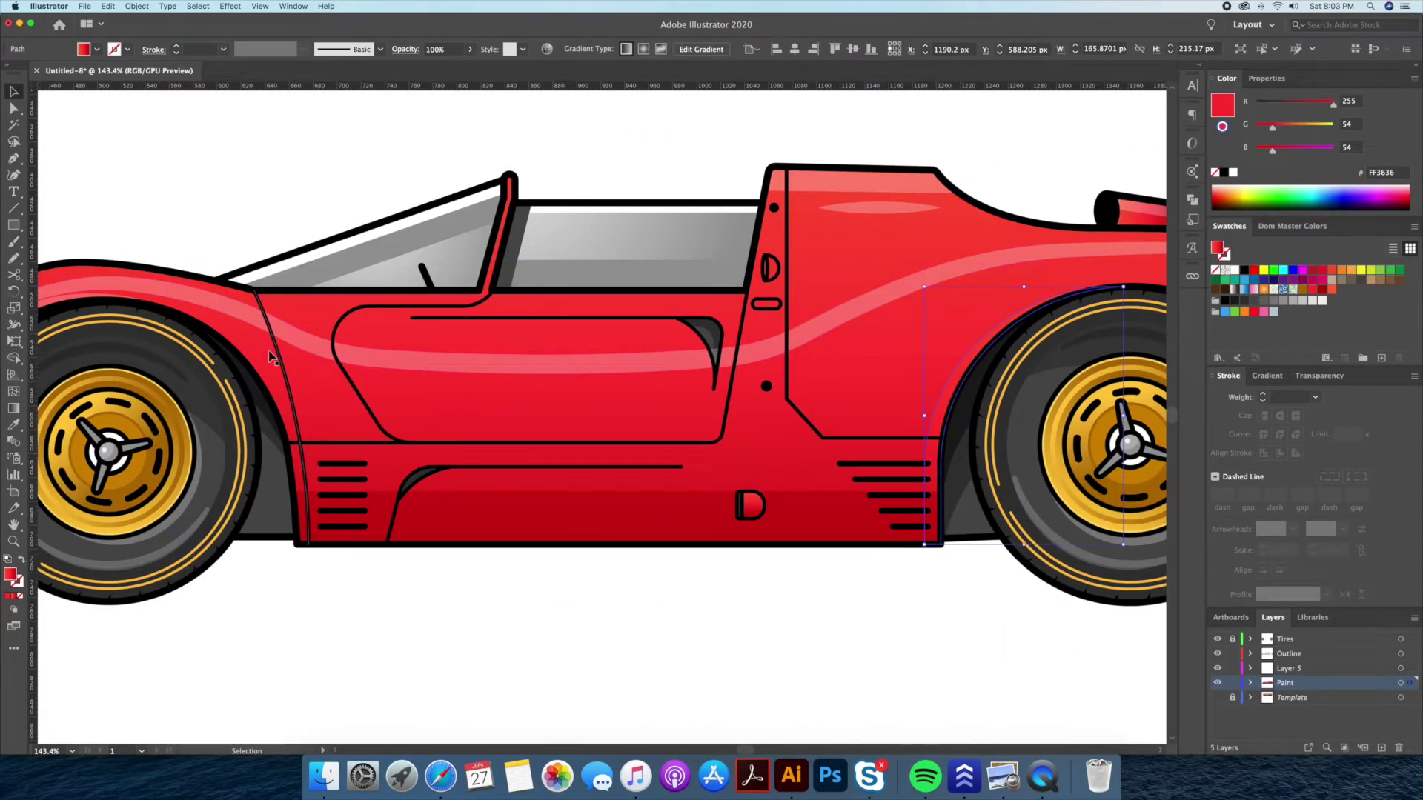
pyautogui.press('super+shift+a')
pyautogui.press('super+0')
# - Draw a flat ellipse under the car on the Paint layer with E6E6E6 fill and no stroke
pyautogui.press('z')
pyautogui.click(887, 317)
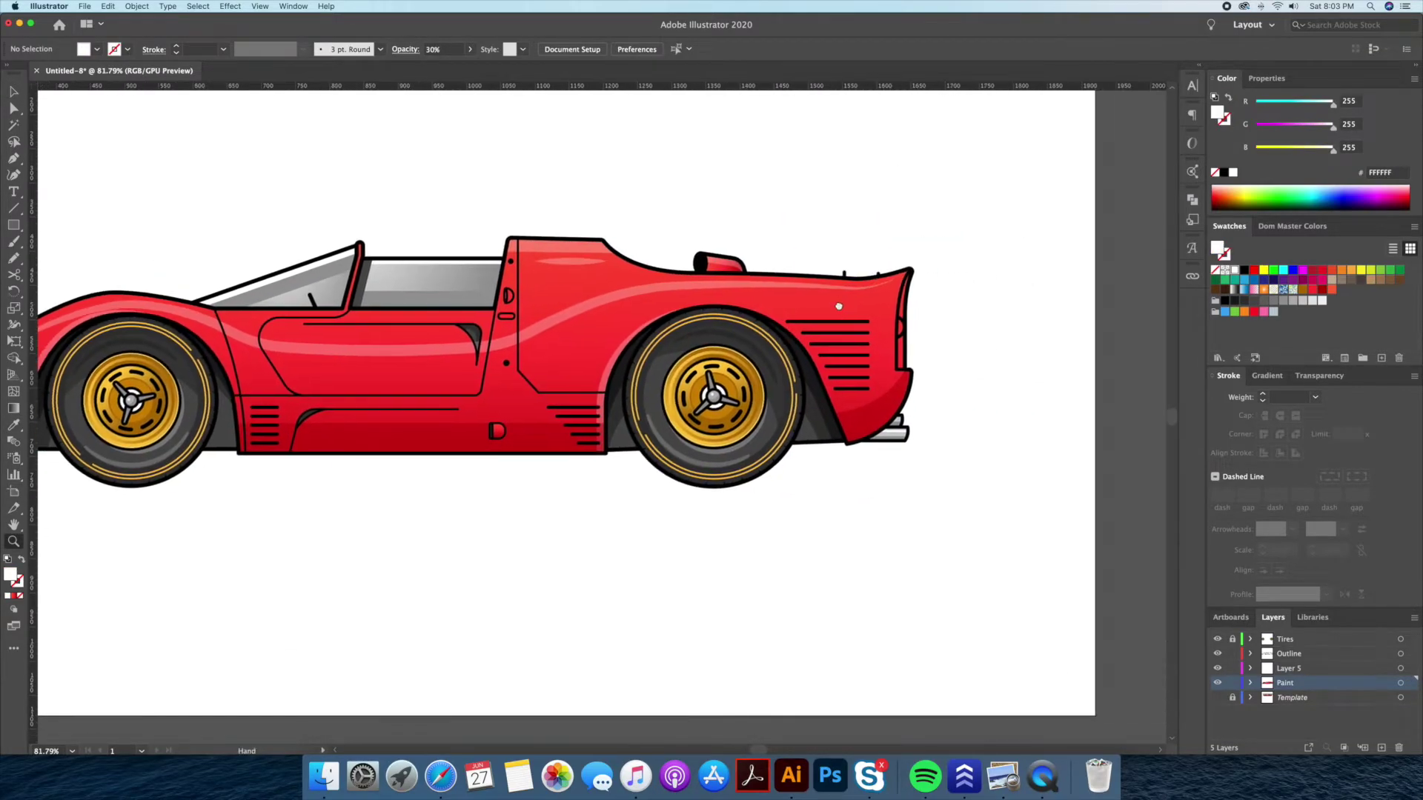
pyautogui.press('super+0')
pyautogui.press('l')
pyautogui.moveTo(185, 512); pyautogui.dragTo(847, 529)
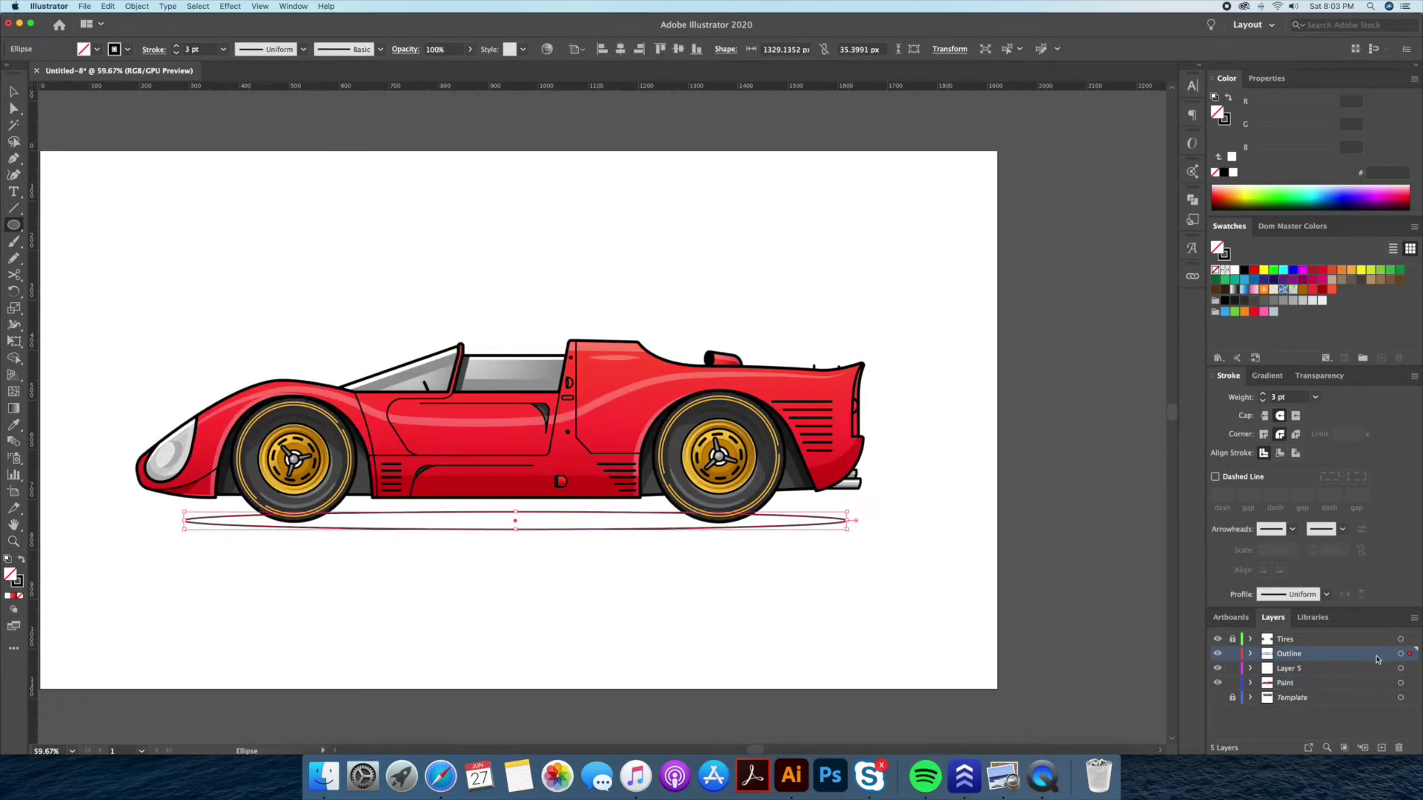
pyautogui.moveTo(1414, 697); pyautogui.dragTo(1410, 683)
pyautogui.click(1230, 99)
pyautogui.click(1312, 300)
pyautogui.press('v')
pyautogui.click(958, 511)
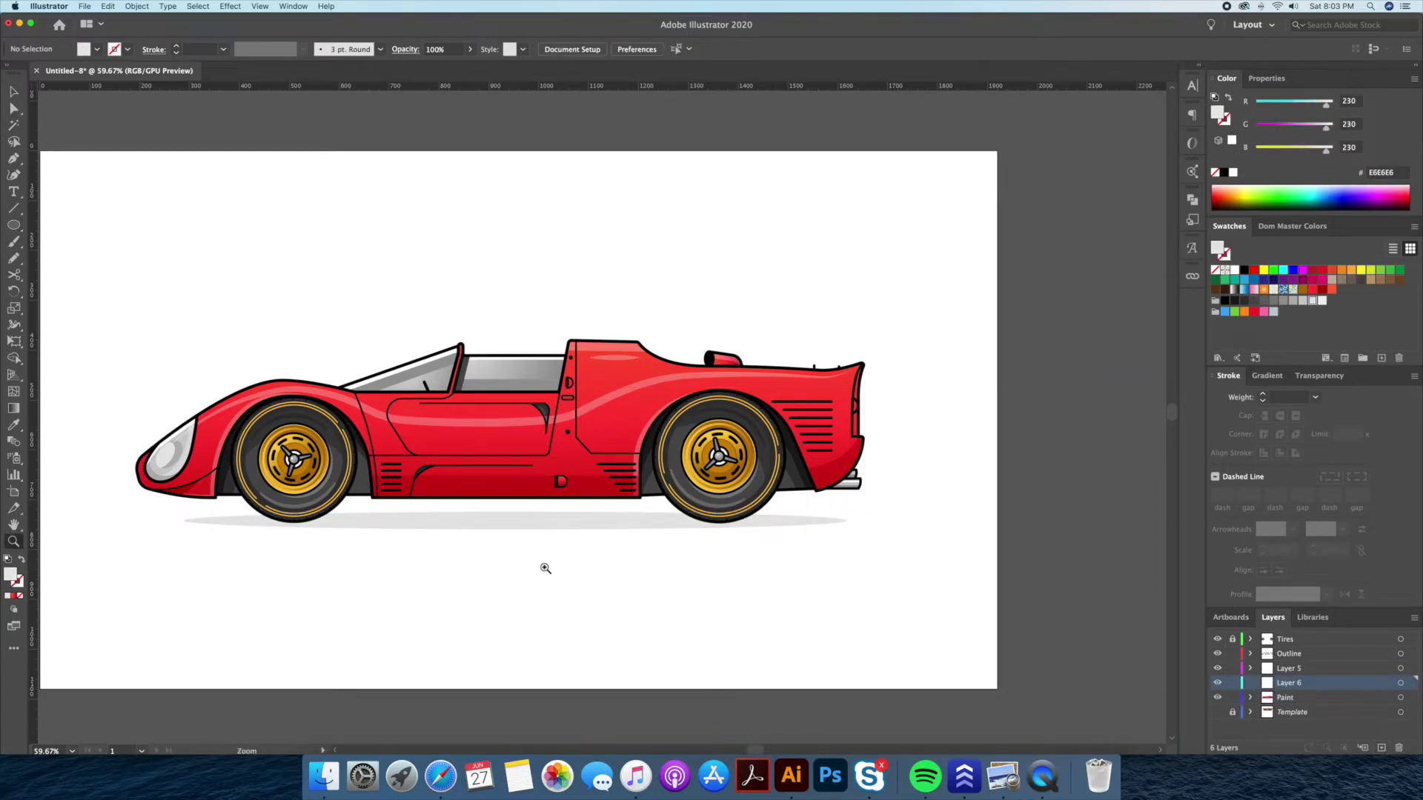
# - Zoom to the car's rear edge and place the first Pen point of the rear shading
pyautogui.moveTo(865, 400); pyautogui.dragTo(912, 400)
pyautogui.press('p')
pyautogui.click(881, 582)
# - Close the rear-edge strip and give it a dark red 45% fill
pyautogui.click(845, 588)
pyautogui.click(885, 242)
pyautogui.press('super+z')
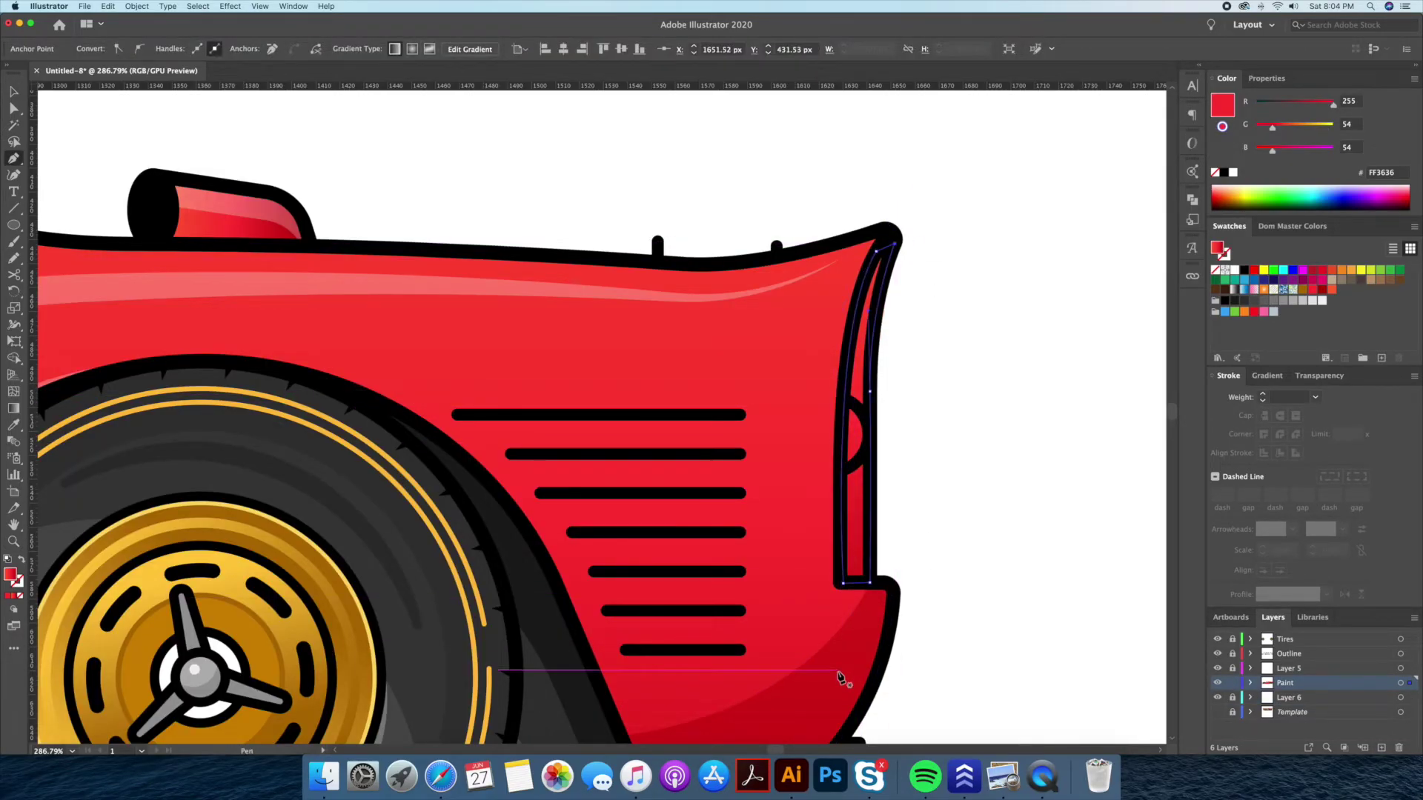
pyautogui.press('v')
pyautogui.click(1319, 376)
pyautogui.click(980, 422)
# - Swap the D-shaped tail light's fill and stroke and fill it orange FF6836
pyautogui.press('z')
pyautogui.moveTo(952, 460)
pyautogui.mouseDown()
pyautogui.moveTo(819, 397)
pyautogui.moveTo(1224, 482)
pyautogui.mouseUp()
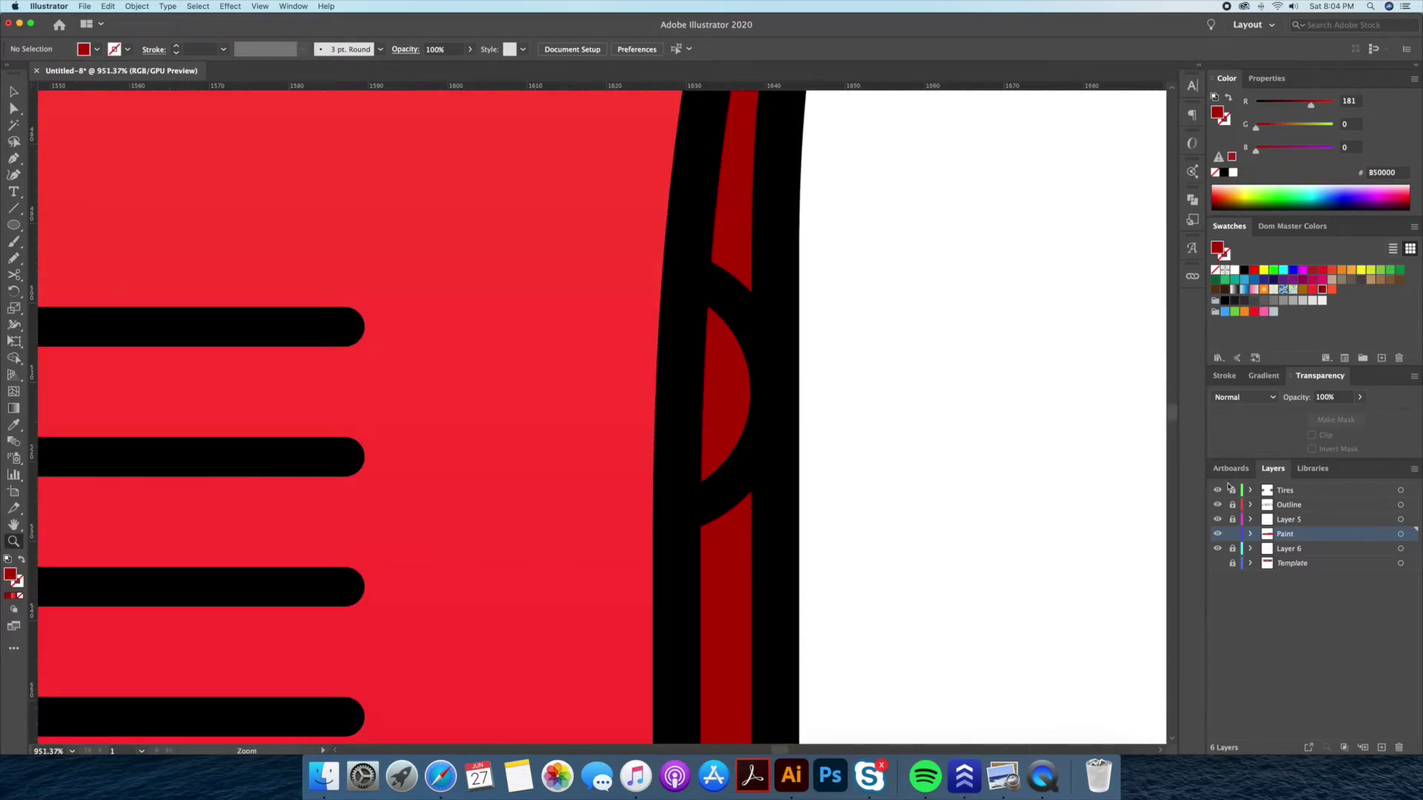
pyautogui.click(739, 476)
pyautogui.hotkey('shift', 'x')
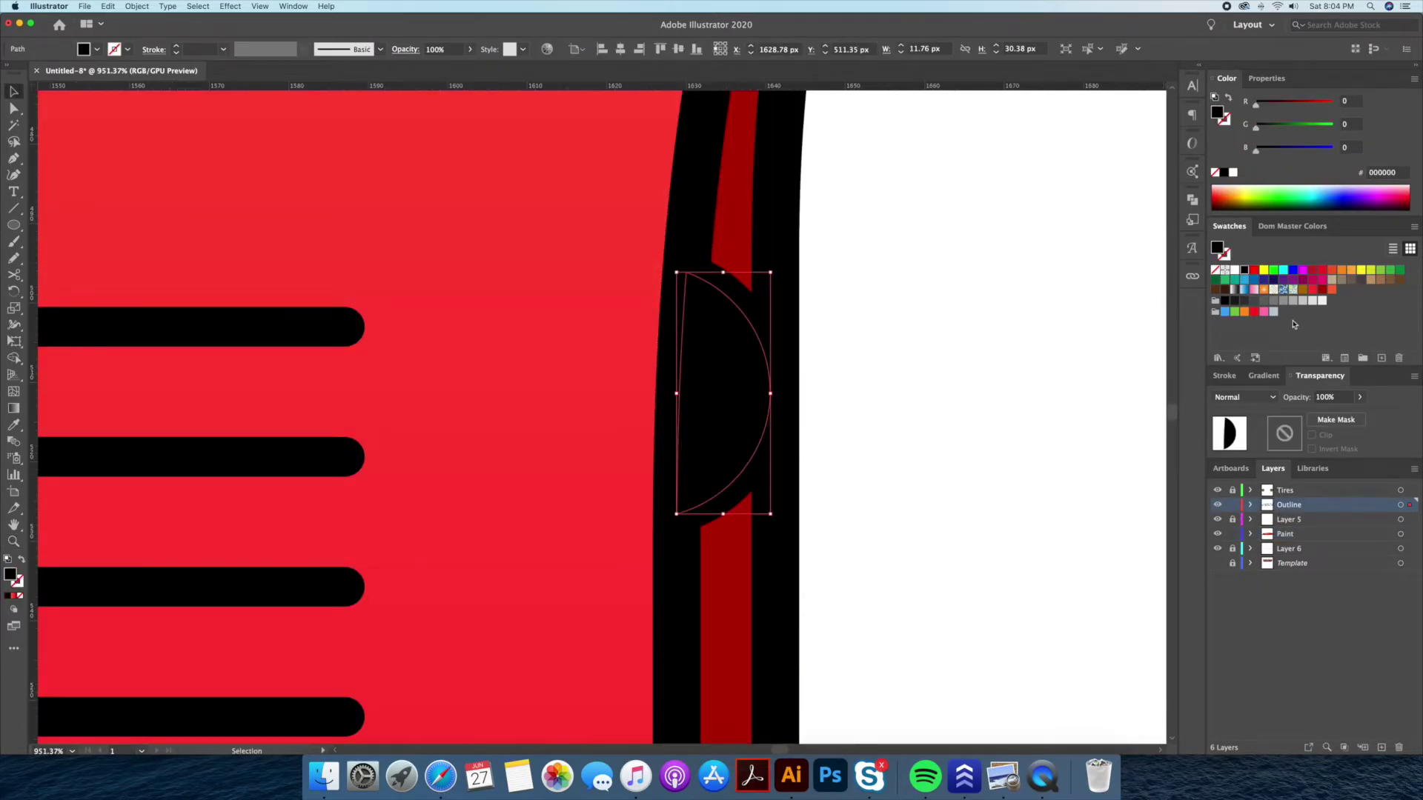
pyautogui.click(1330, 290)
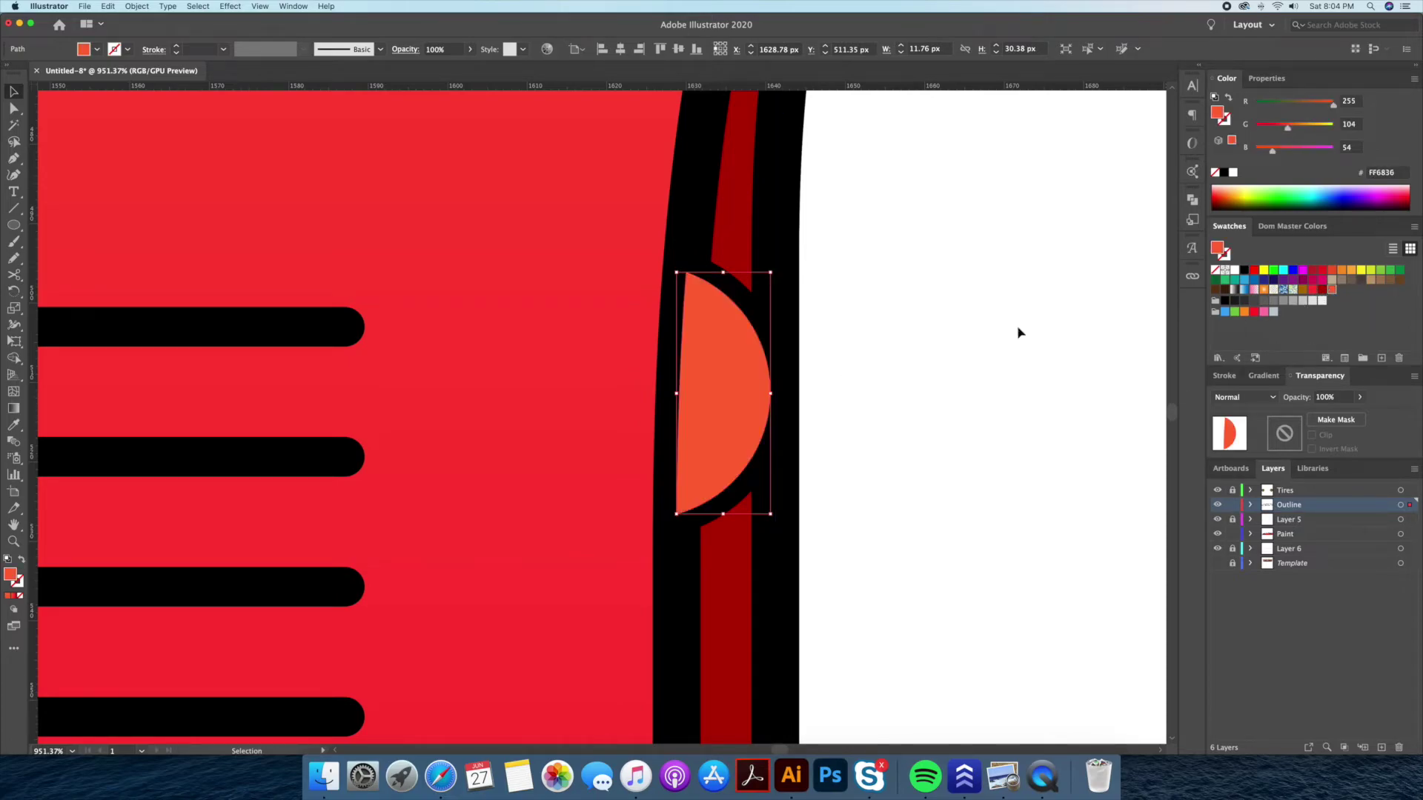
pyautogui.hscroll(1, 815, 370)
pyautogui.moveTo(703, 407); pyautogui.dragTo(637, 408)
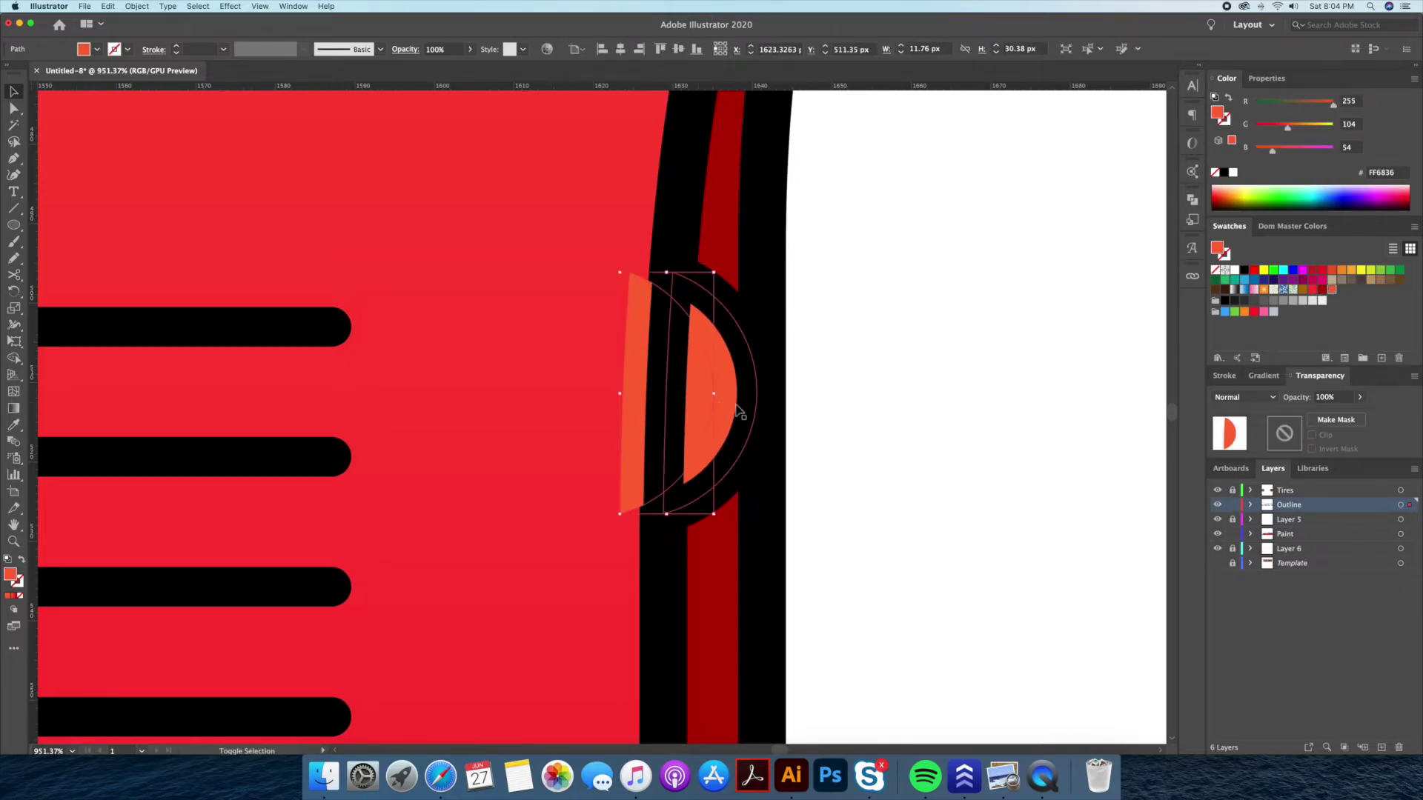
pyautogui.hotkey('ctrl', 'z')
pyautogui.click(898, 412)
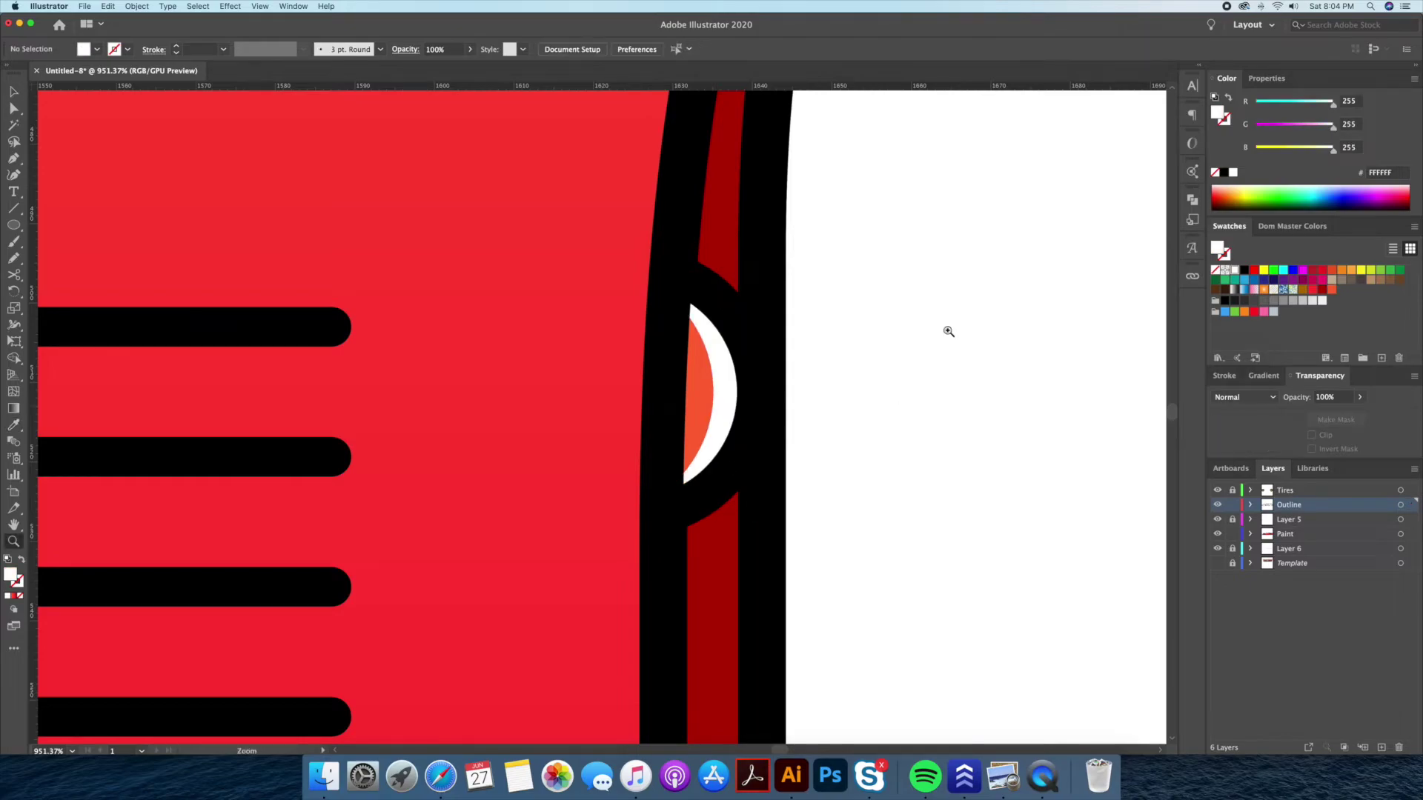
pyautogui.scroll(-5, 958, 373)
pyautogui.scroll(-3, 952, 382)
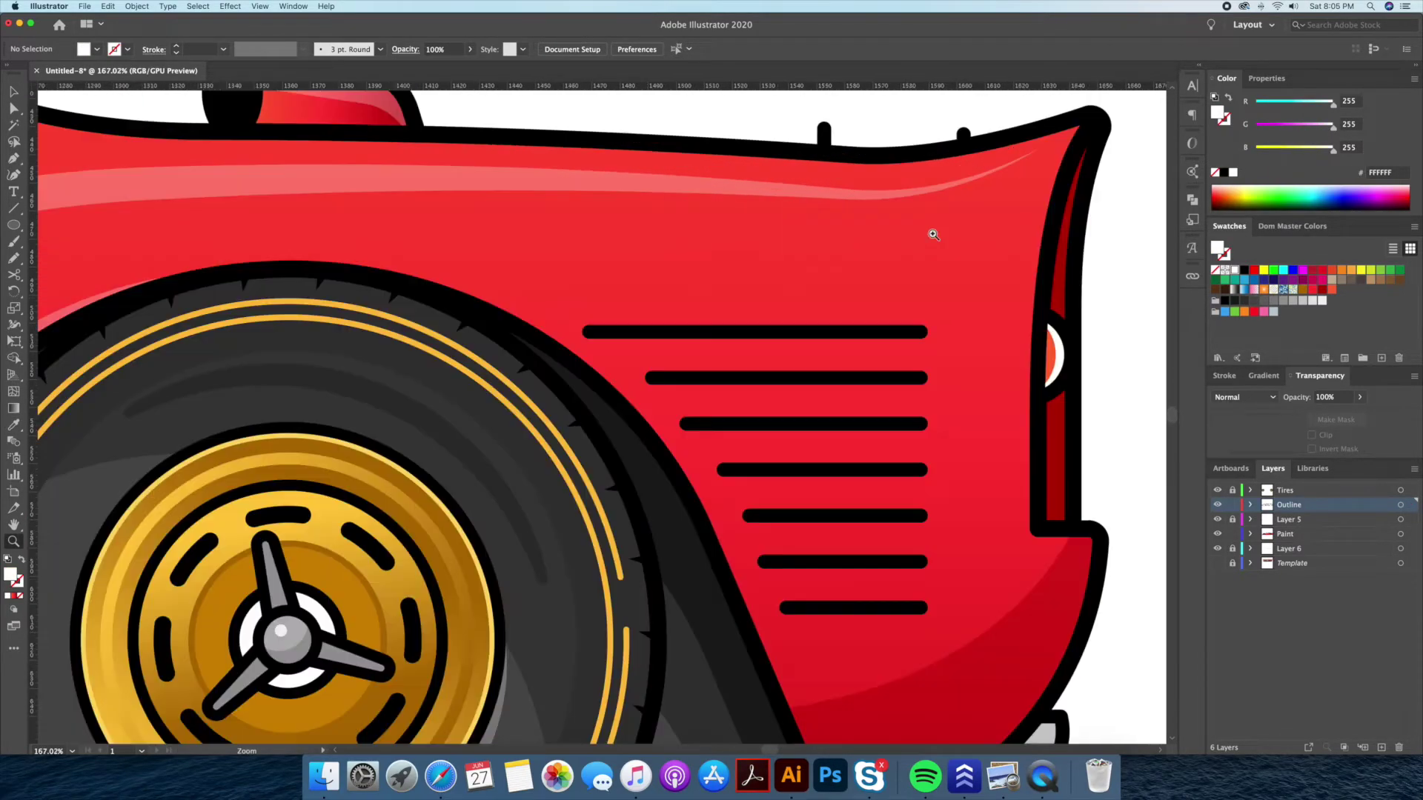
# - Check the faint highlight above the rear vents, then fit the whole car in view
pyautogui.moveTo(905, 568); pyautogui.dragTo(295, 142)
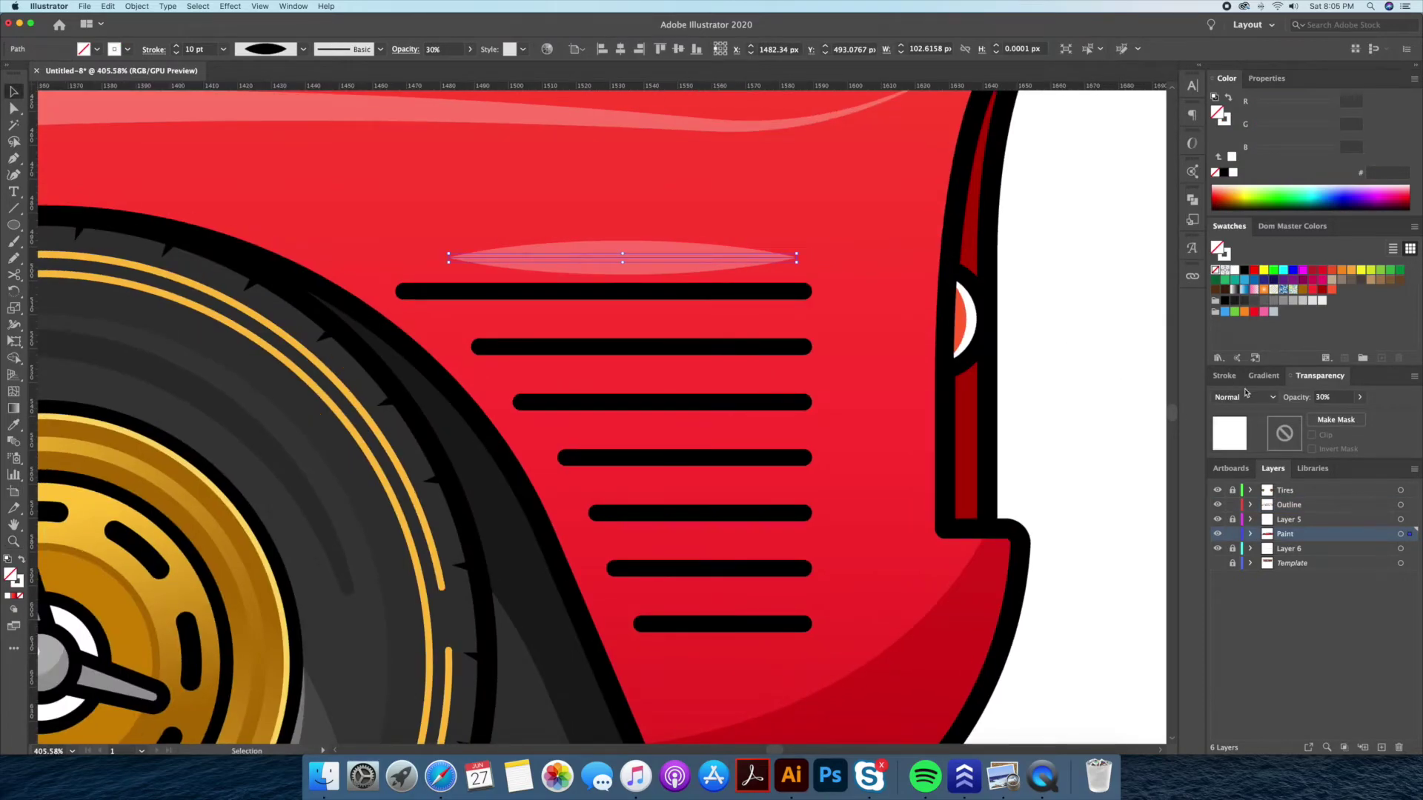
pyautogui.click(1026, 241)
pyautogui.press('z')
pyautogui.hotkey('ctrl', '0')
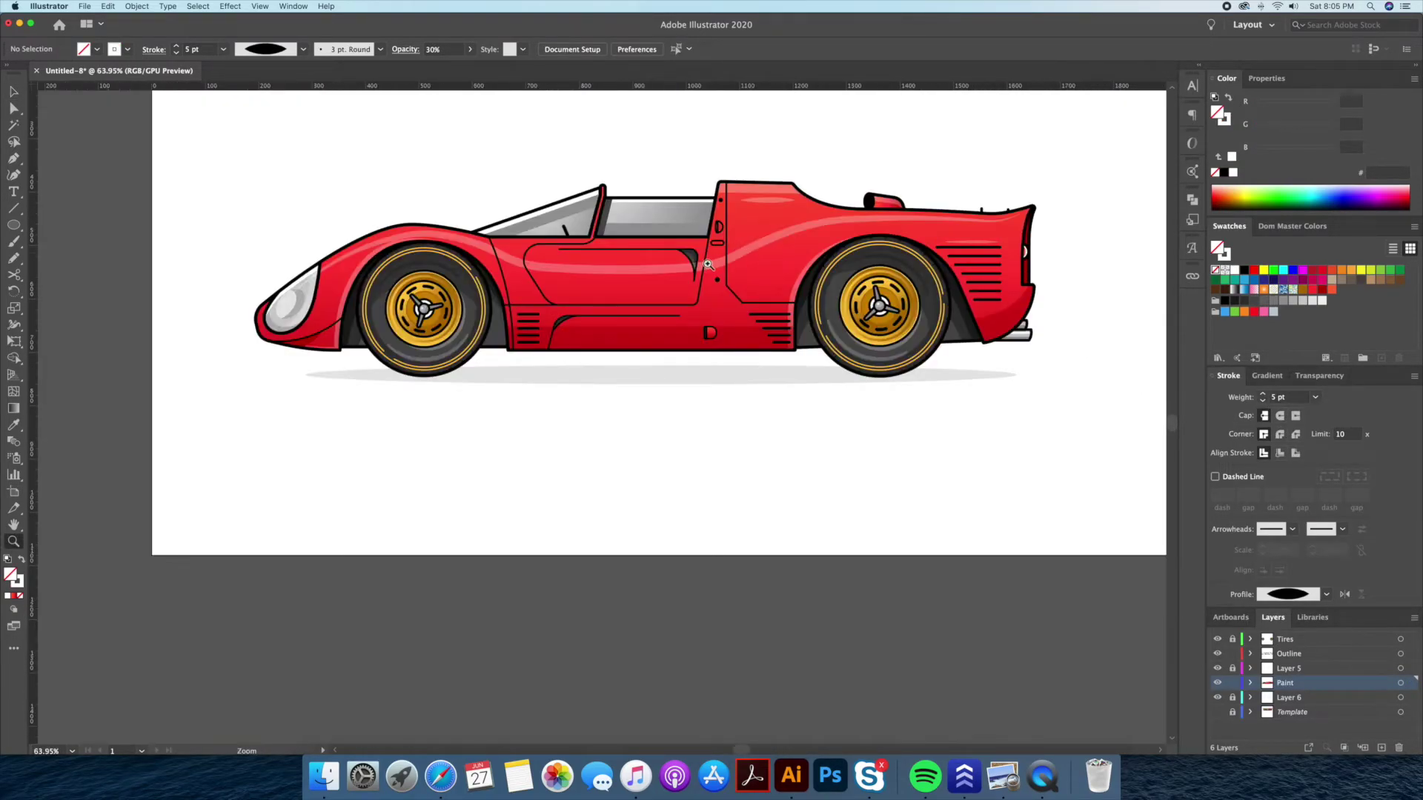
# - Add a stroke-free dark red 850000 copy of the headlight outline behind the headlight
pyautogui.moveTo(309, 301); pyautogui.dragTo(454, 279)
pyautogui.press('v')
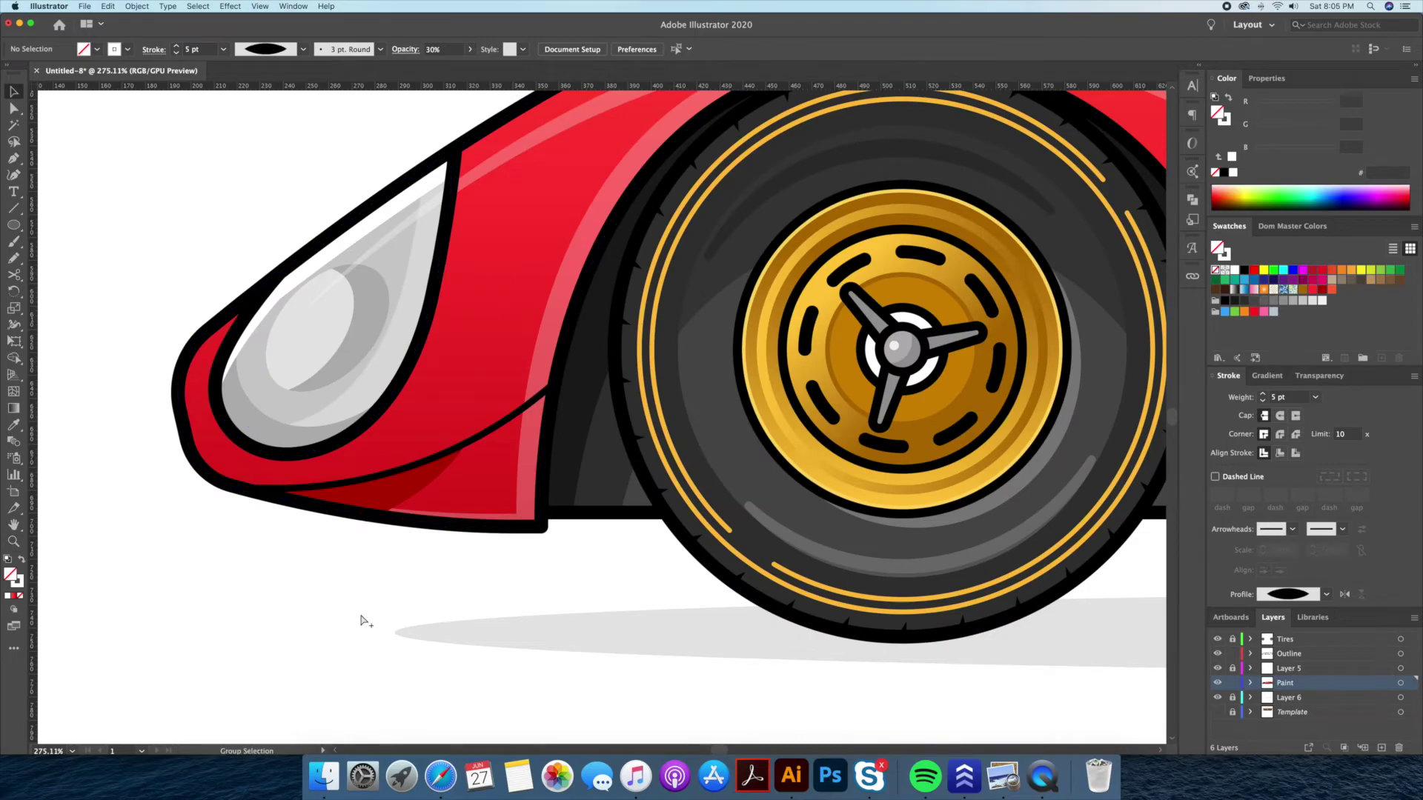
pyautogui.moveTo(412, 367); pyautogui.dragTo(441, 354)
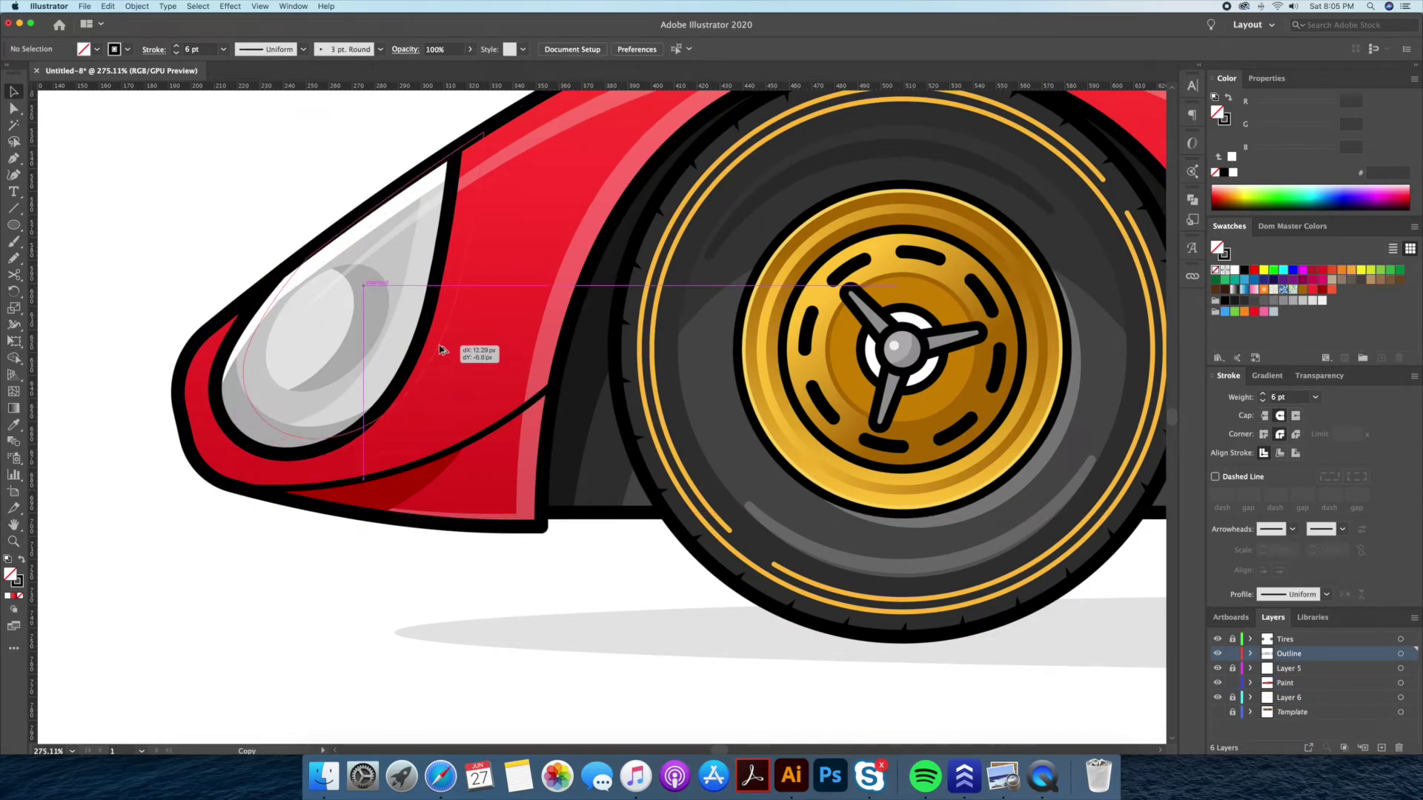
pyautogui.press('i')
pyautogui.click(412, 475)
pyautogui.hotkey('ctrl', '[')
pyautogui.hotkey('ctrl', '[')
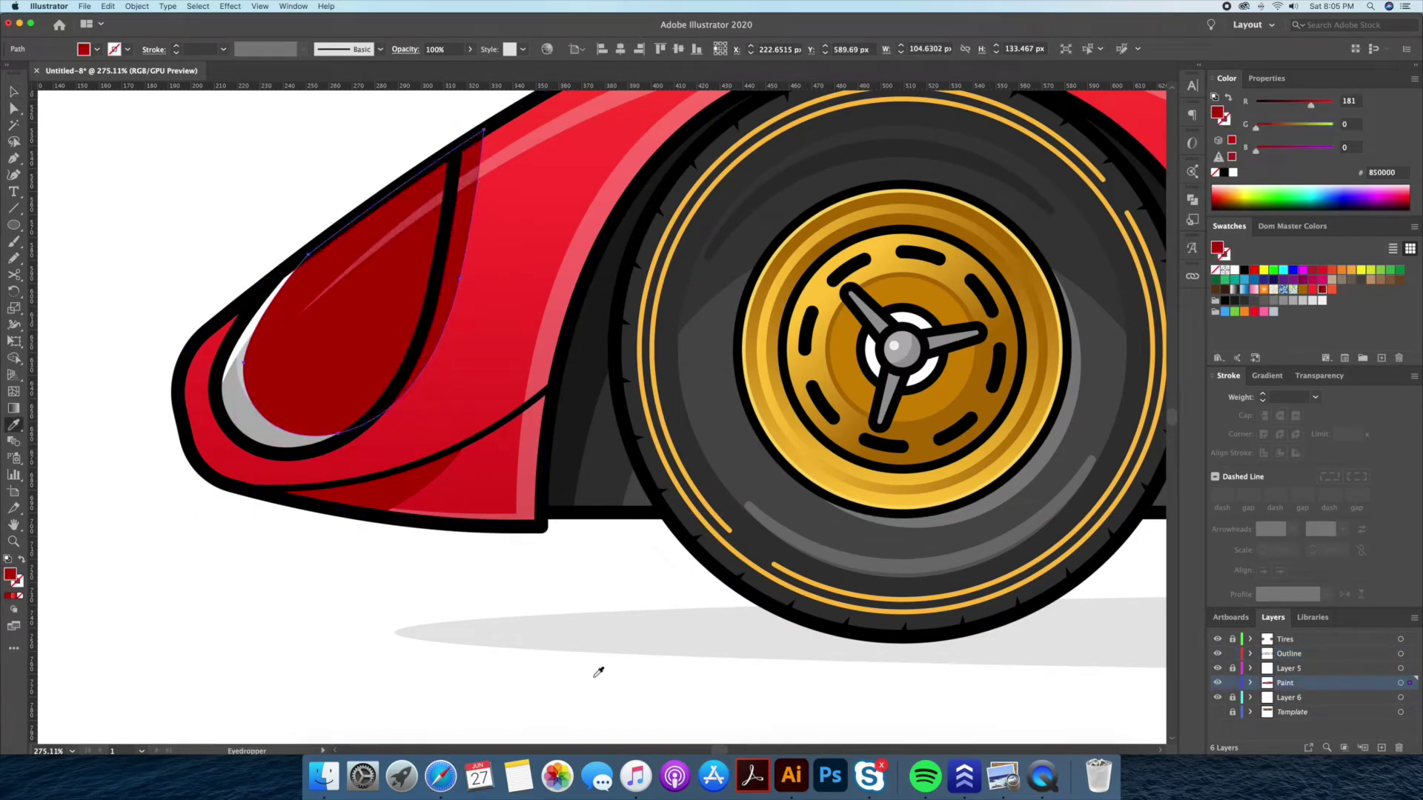
pyautogui.hotkey('ctrl', '[')
pyautogui.hotkey('ctrl', 'shift', 'b')
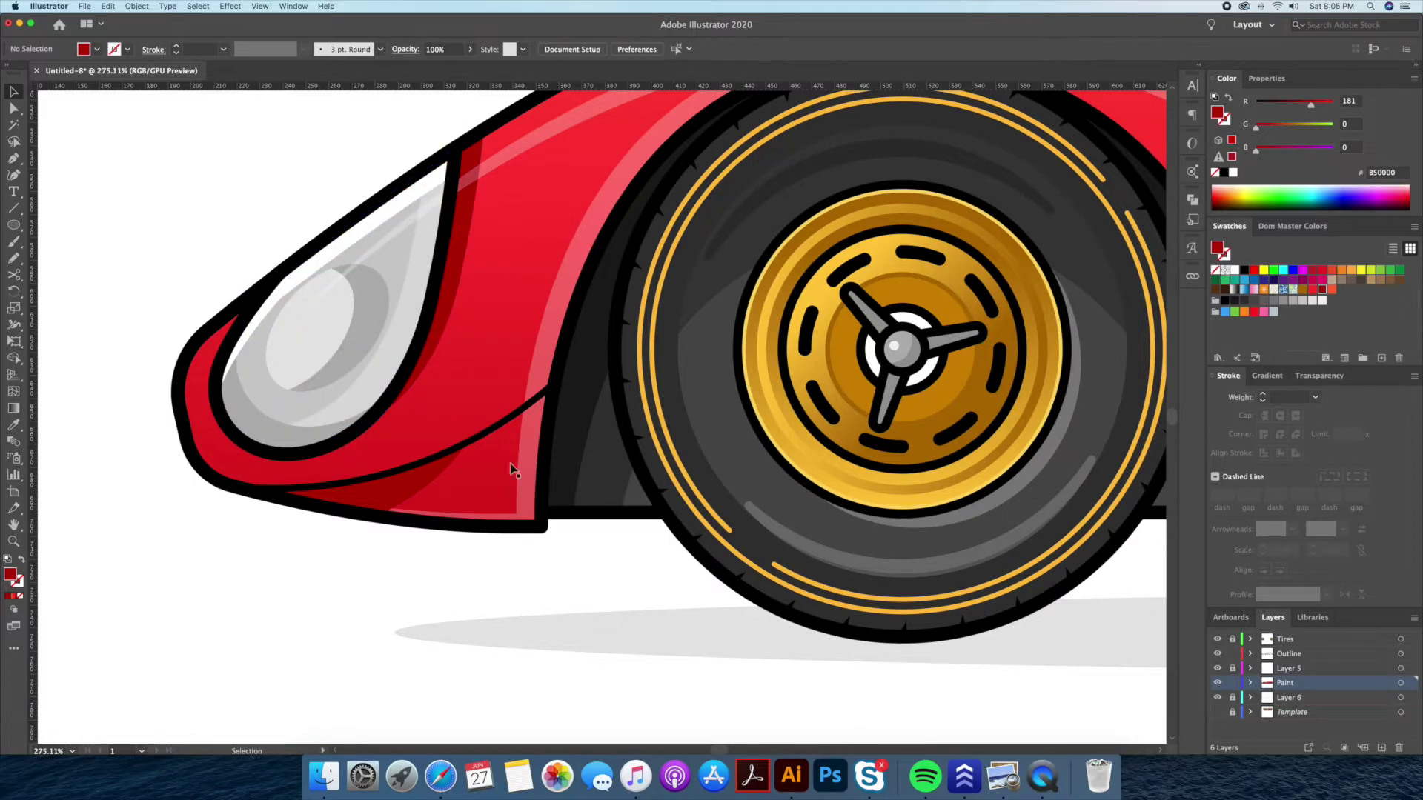
# - Deselect, zoom out to the car's side, and select a small shape on the lower front
pyautogui.hotkey('ctrl', 'shift', 'a')
pyautogui.hotkey('ctrl', '0')
pyautogui.scroll(1, 675, 582)
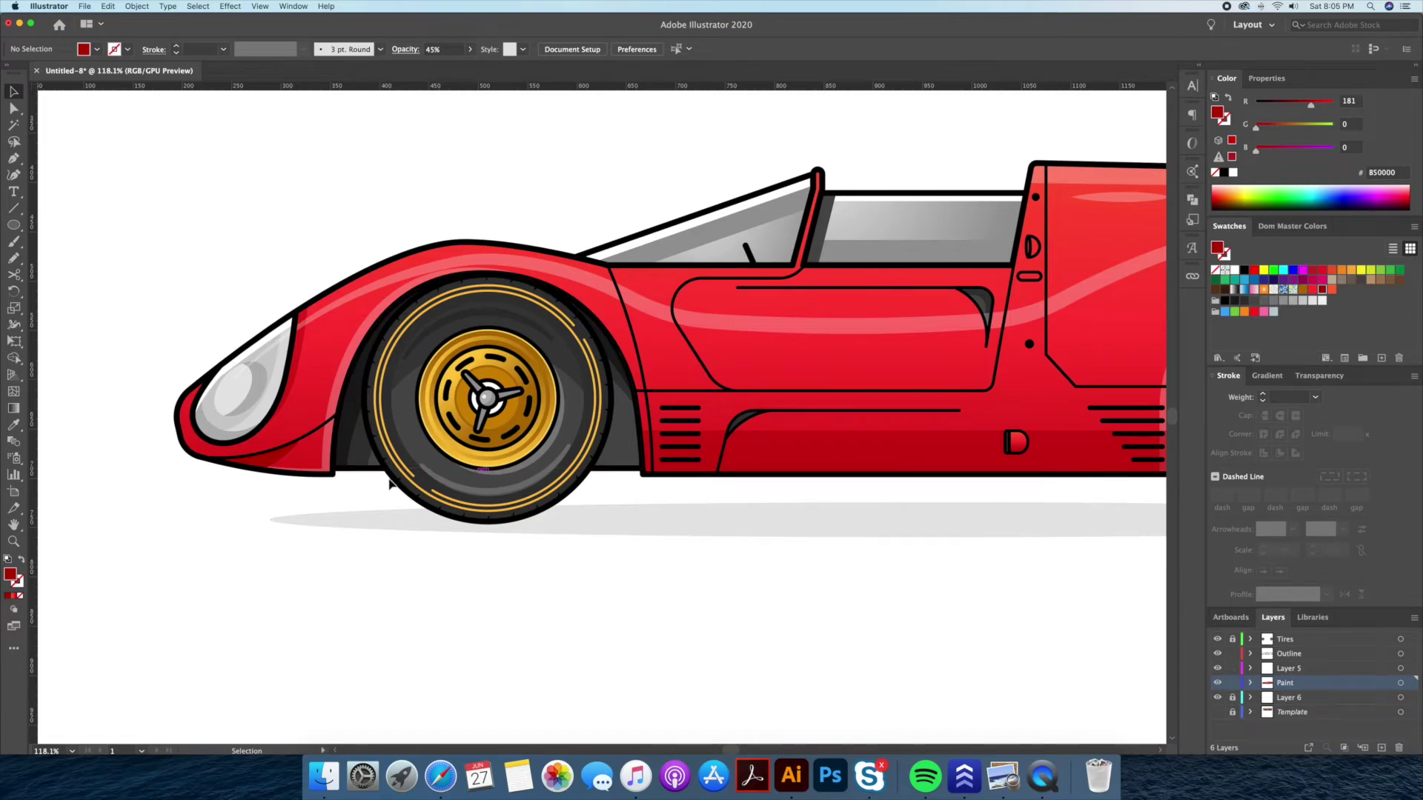
pyautogui.click(259, 456)
# - On the Paint layer, draw a tapered lower-body stroke, outline it, and set 45% opacity
pyautogui.click(1409, 688)
pyautogui.click(882, 524)
pyautogui.hscroll(10, 756, 423)
pyautogui.moveTo(576, 469); pyautogui.dragTo(359, 469)
pyautogui.click(137, 6)
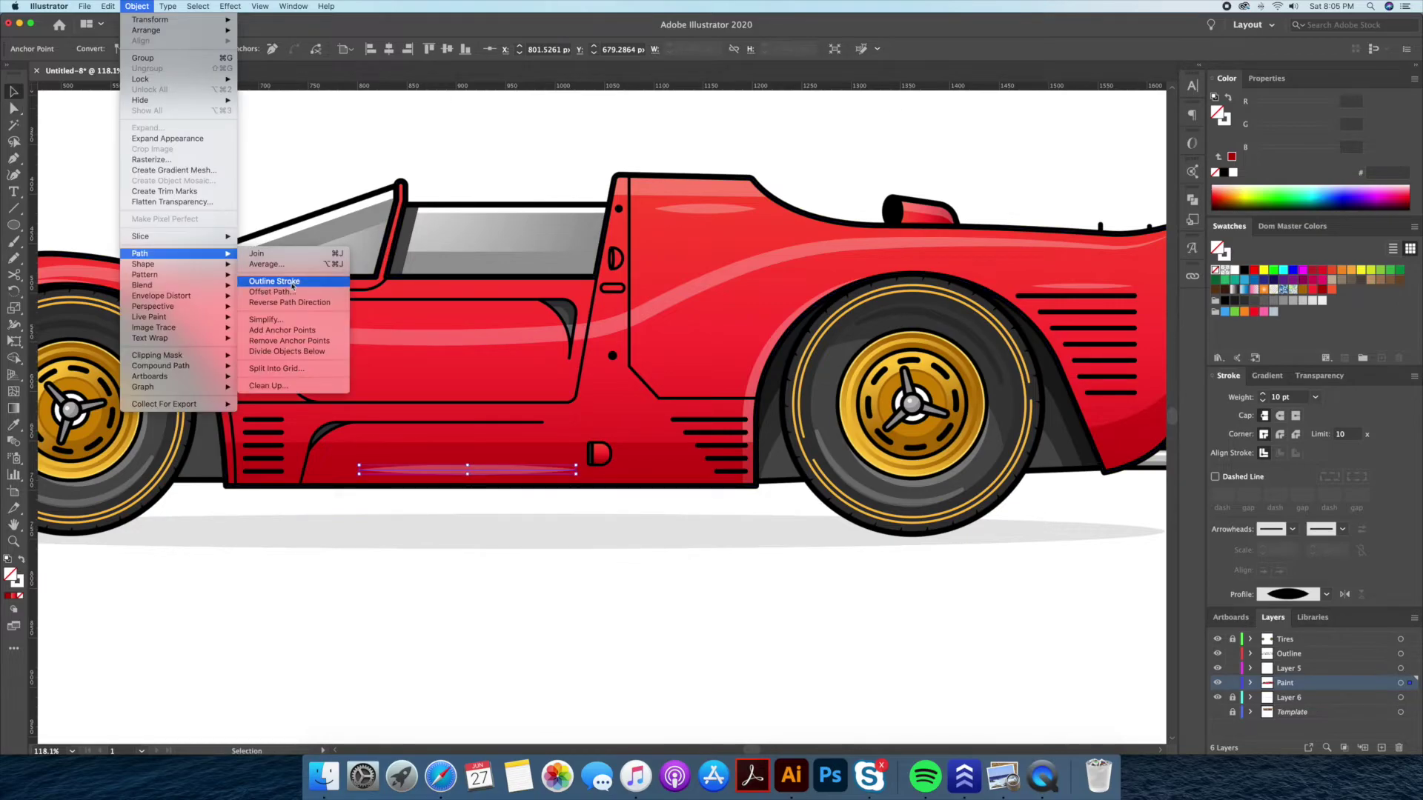
pyautogui.click(293, 282)
pyautogui.click(486, 581)
pyautogui.hotkey('ctrl', '0')
pyautogui.click(491, 491)
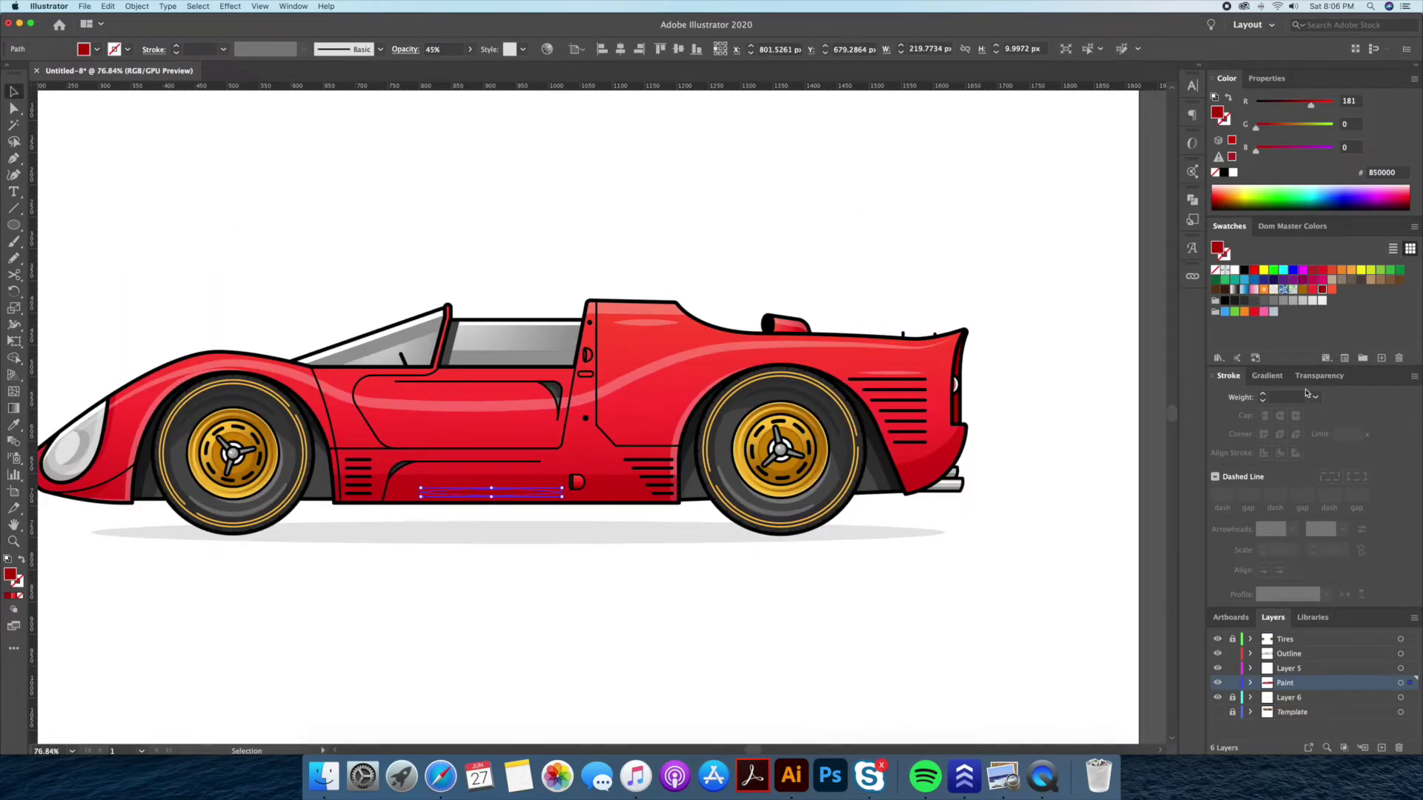
pyautogui.click(1319, 376)
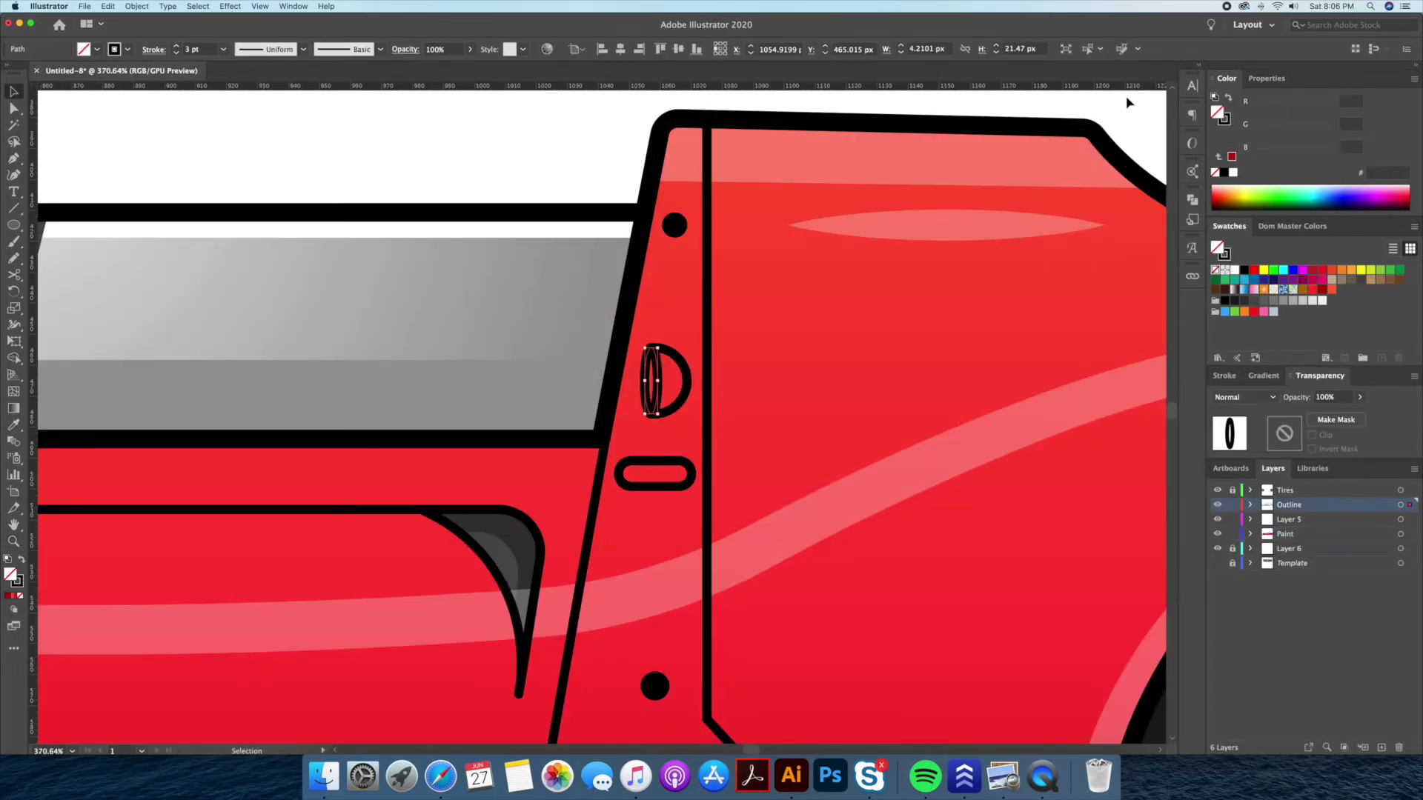
# - Fill the rounded door handle light grey B3B3B3
pyautogui.moveTo(452, 282); pyautogui.dragTo(680, 417)
pyautogui.click(651, 380)
pyautogui.click(523, 164)
pyautogui.click(655, 474)
pyautogui.click(1289, 301)
pyautogui.hotkey('ctrl', '0')
pyautogui.moveTo(434, 277); pyautogui.dragTo(476, 328)
# - Lock the Paint layer and draw a fill-less oval around the 27 on the door
pyautogui.press('v')
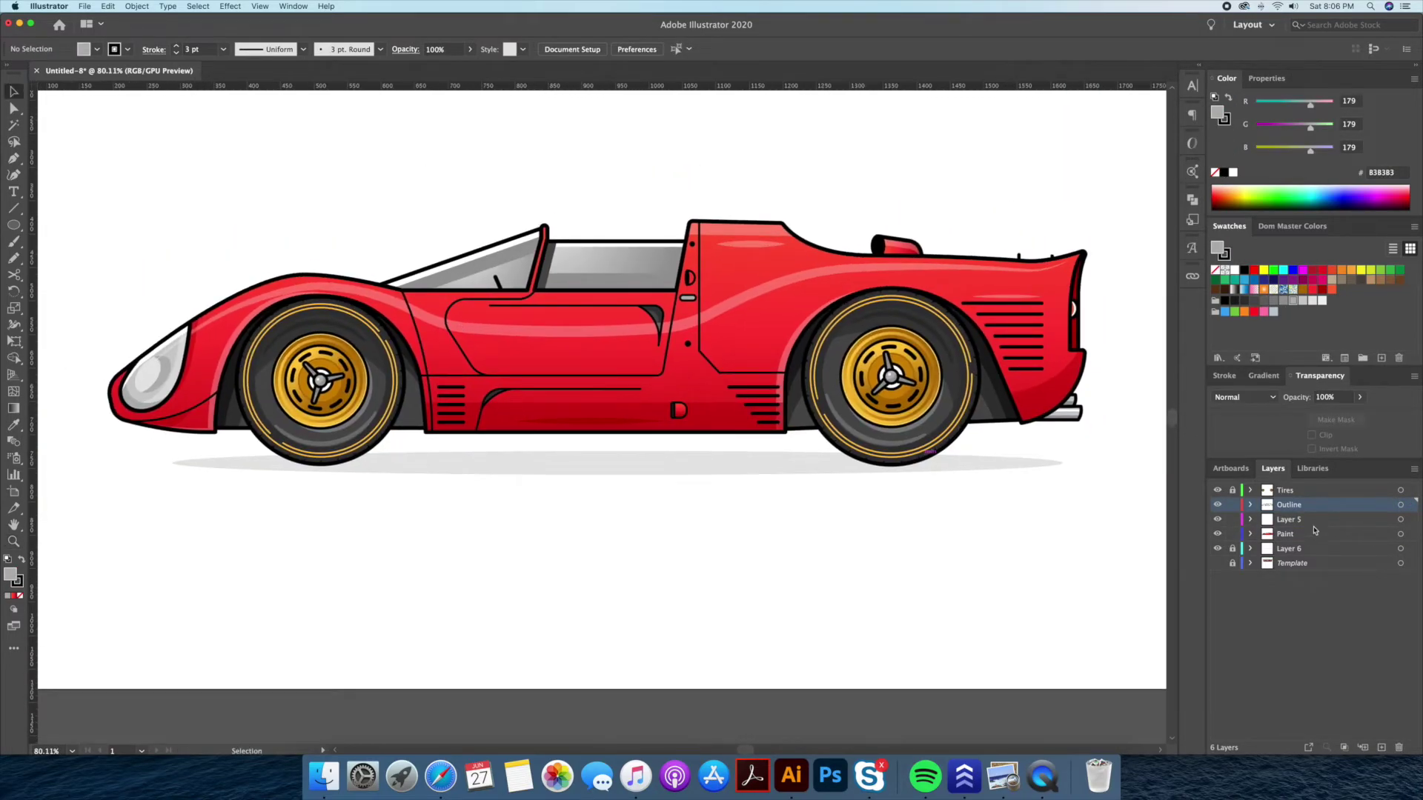
pyautogui.click(1232, 533)
pyautogui.hotkey('ctrl', '+')
pyautogui.press('l')
pyautogui.moveTo(540, 391); pyautogui.dragTo(770, 555)
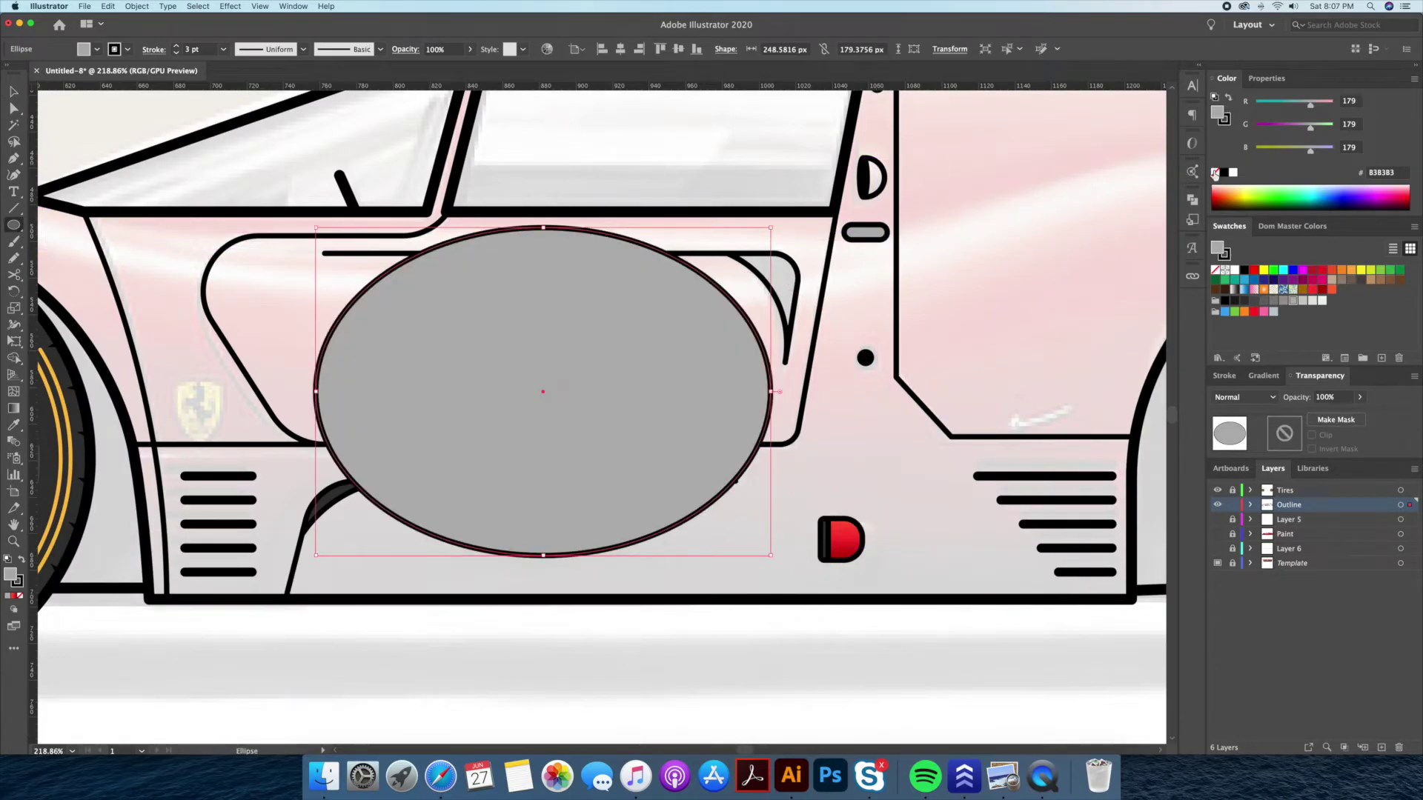
pyautogui.click(1215, 172)
pyautogui.press('v')
pyautogui.click(617, 655)
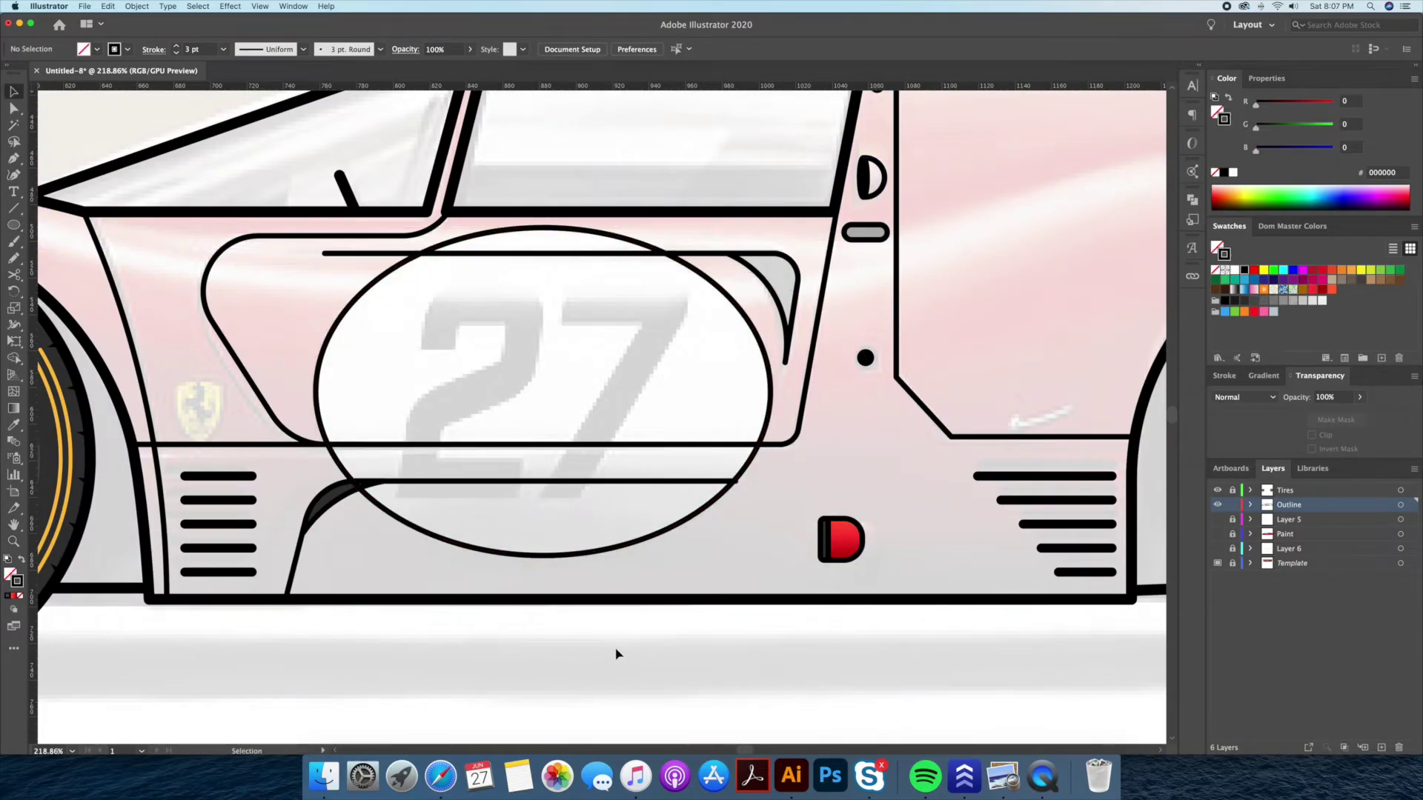
pyautogui.press('z')
pyautogui.moveTo(444, 375); pyautogui.dragTo(582, 287)
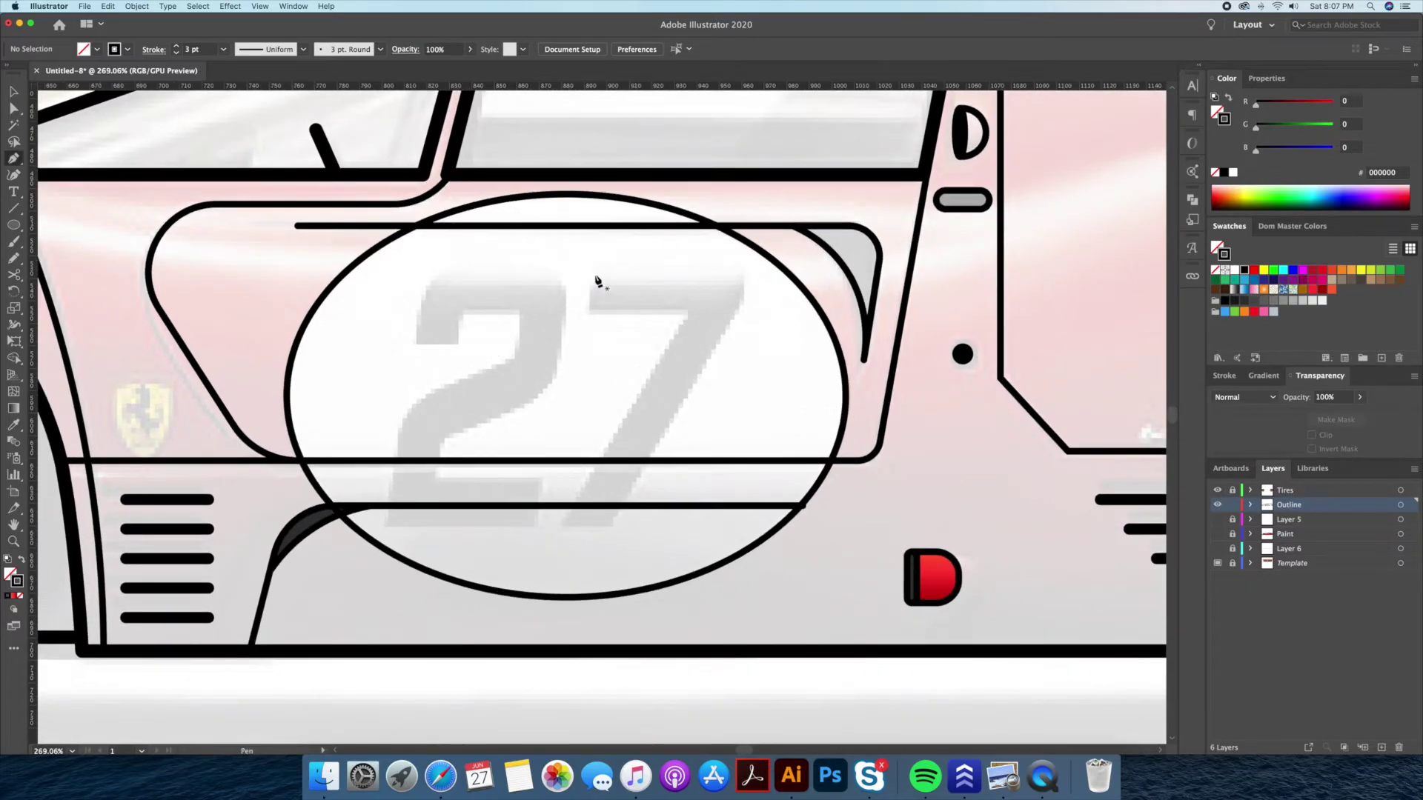
# - Trace the 7 as a closed Pen path and fill it solid black
pyautogui.click(588, 263)
pyautogui.click(589, 308)
pyautogui.click(692, 307)
pyautogui.click(562, 525)
pyautogui.click(613, 524)
pyautogui.click(742, 300)
pyautogui.click(588, 263)
pyautogui.hotkey('shift', 'x')
pyautogui.press('v')
pyautogui.click(1022, 212)
pyautogui.hscroll(-3, 592, 318)
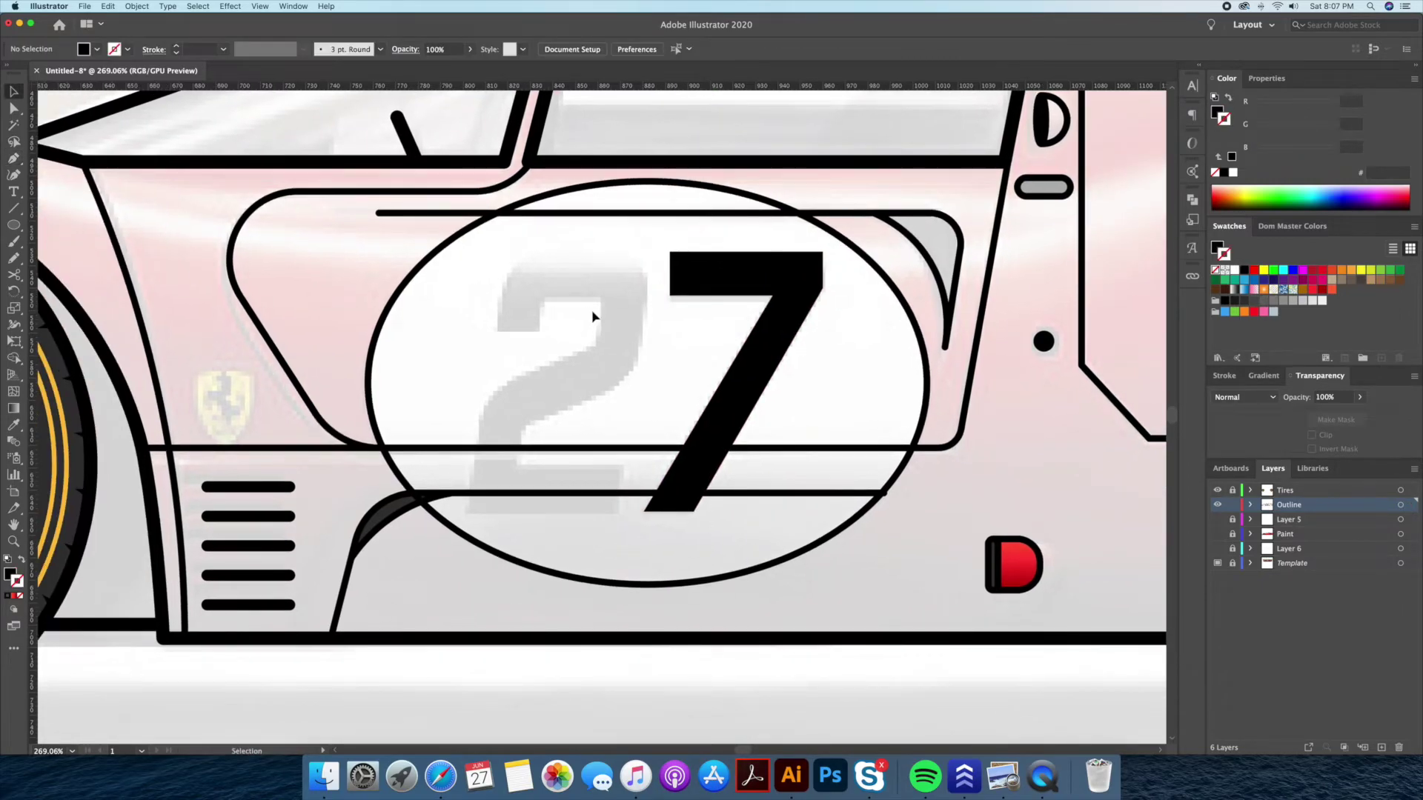
# - Trace the 2 over the template and fill it solid black
pyautogui.click(626, 252)
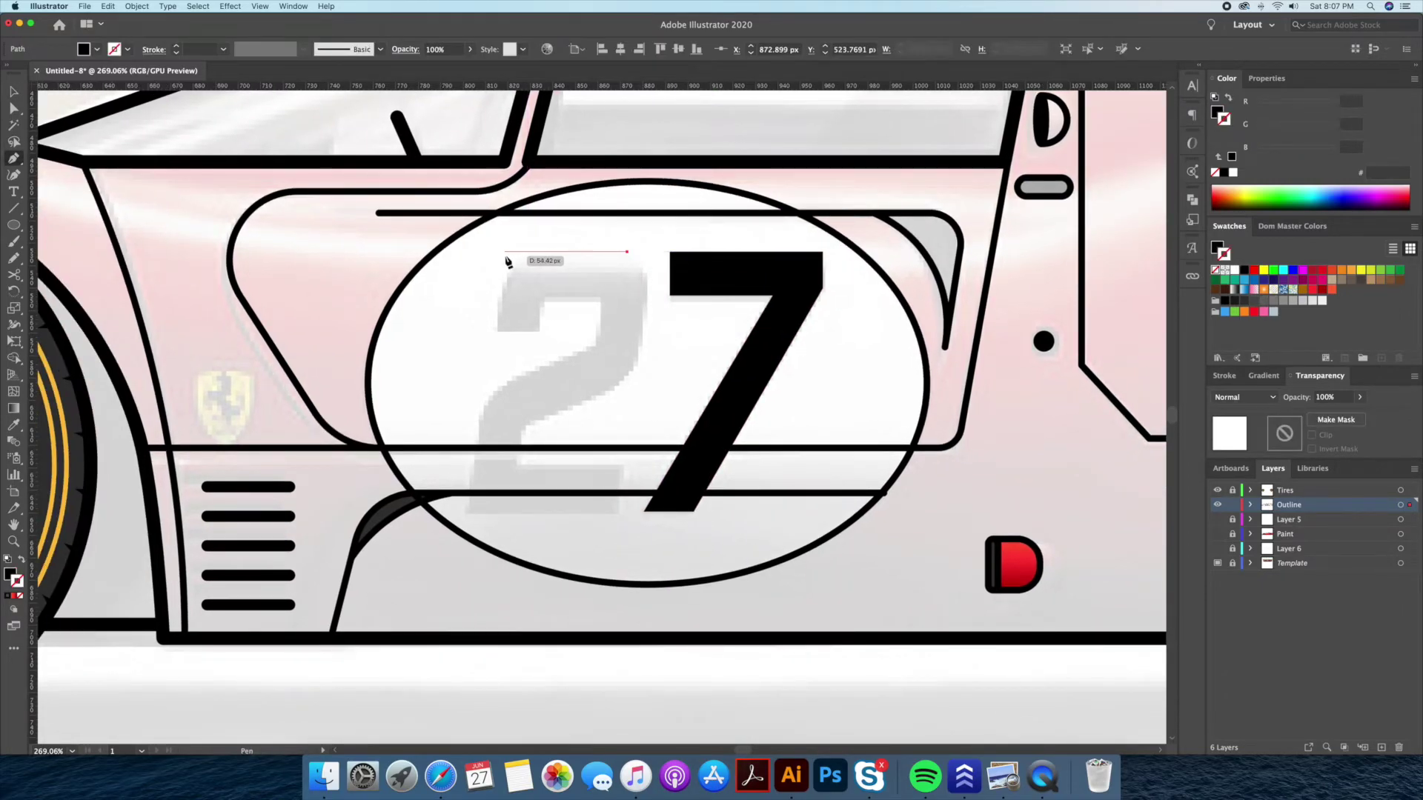
pyautogui.click(511, 252)
pyautogui.click(495, 330)
pyautogui.click(541, 329)
pyautogui.hotkey('shift', 'x')
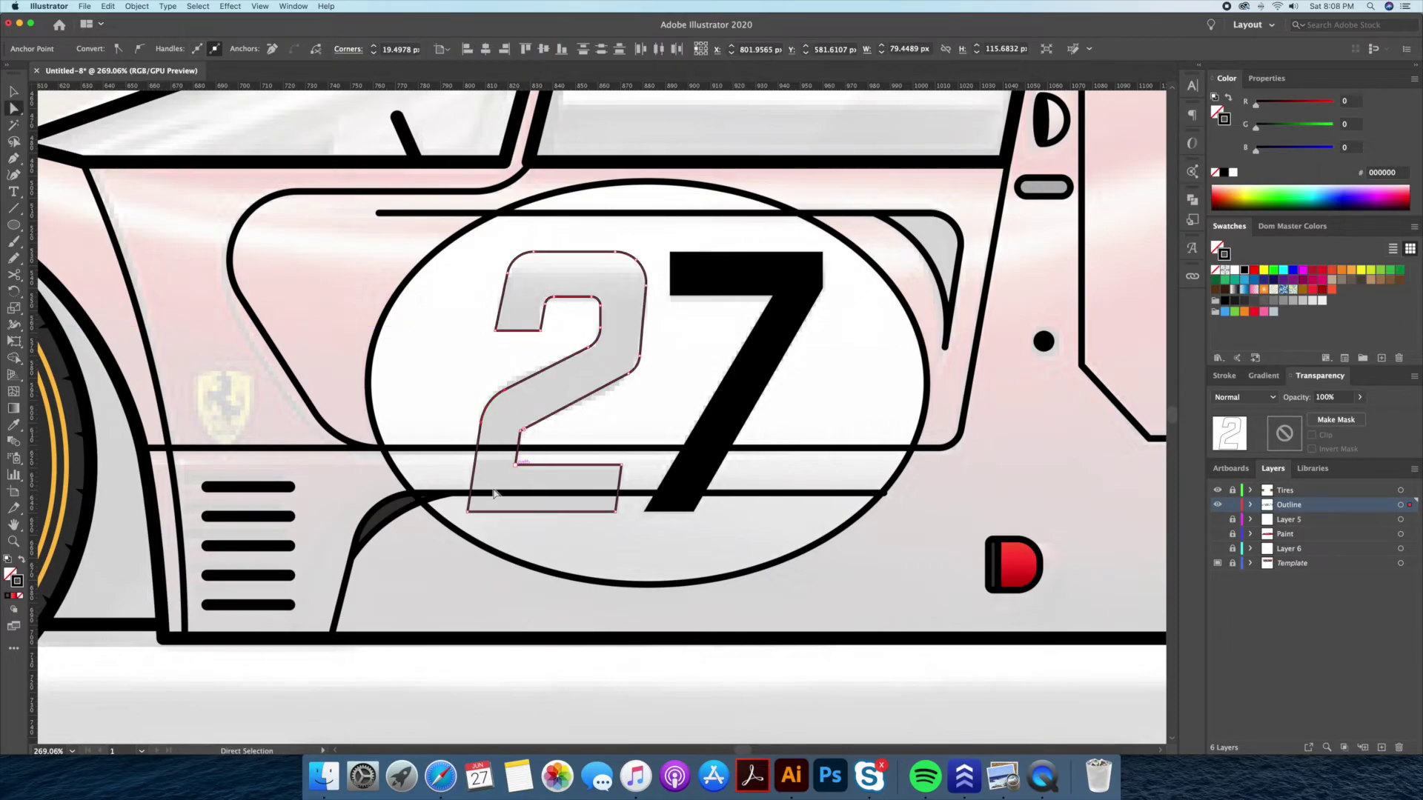
pyautogui.click(469, 511)
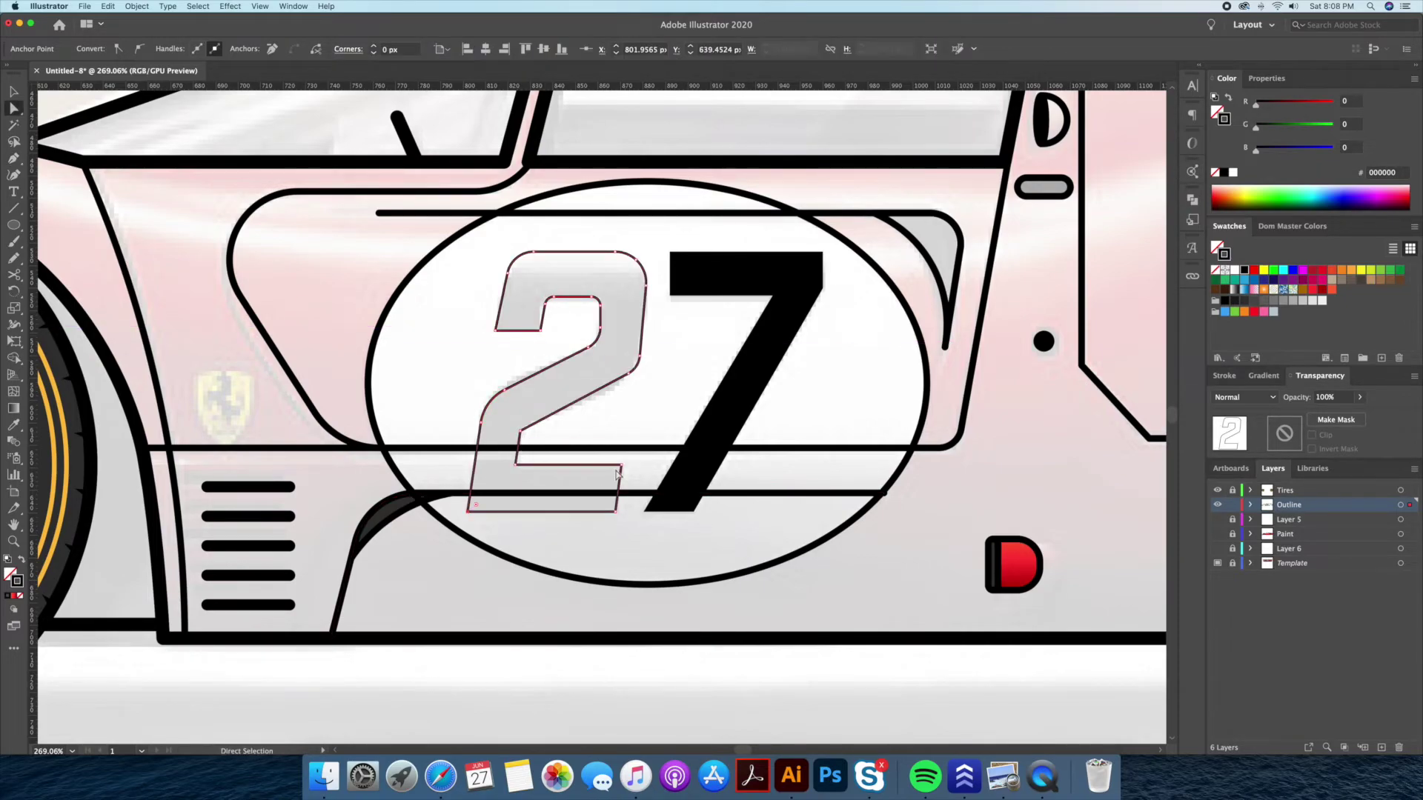
pyautogui.press('v')
pyautogui.hotkey('shift', 'x')
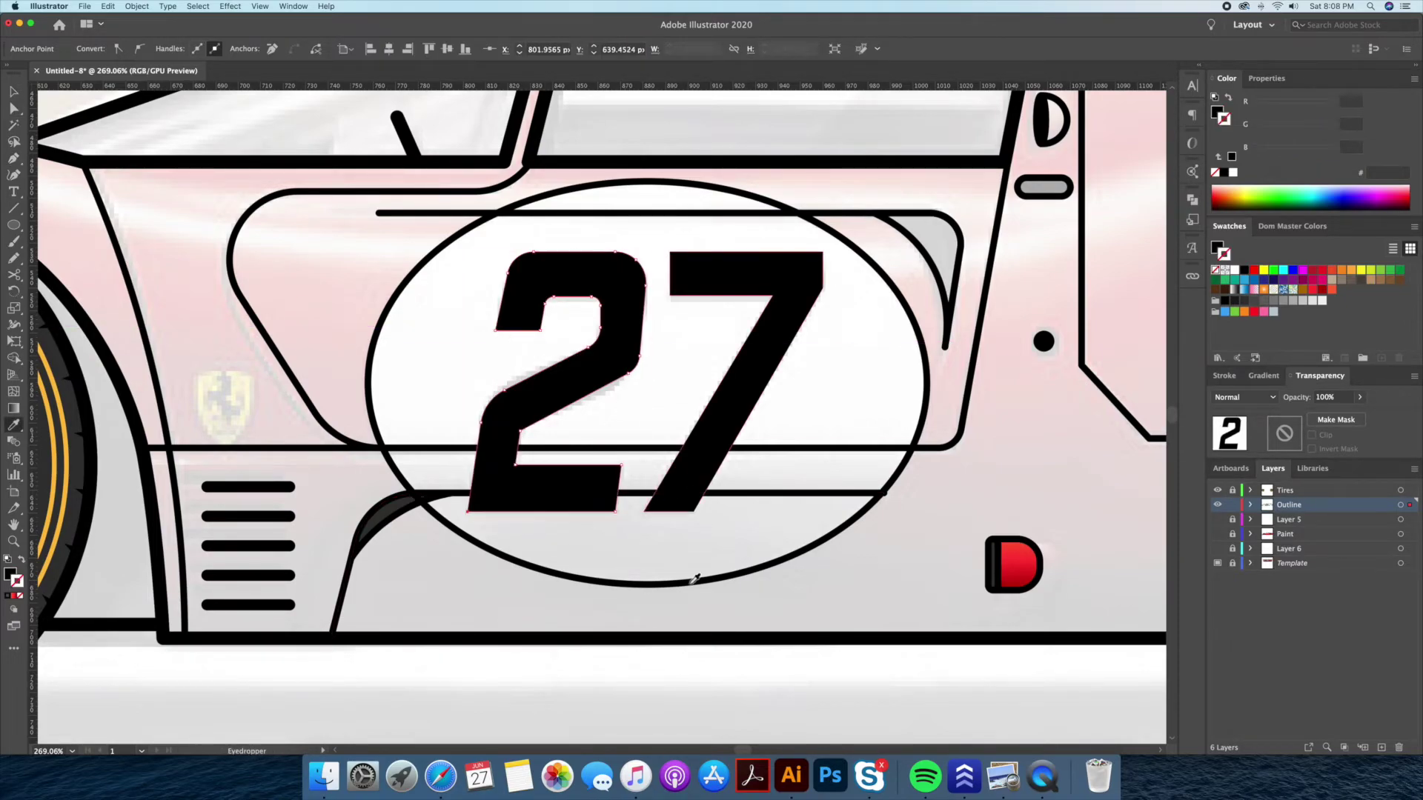
pyautogui.press('super+shift+a')
pyautogui.press('z')
pyautogui.keyDown('alt'); pyautogui.click(616, 461); pyautogui.keyUp('alt')
# - Adjust and round the 2's inner and bottom corners with Direct Selection corner widgets
pyautogui.moveTo(617, 461); pyautogui.dragTo(606, 403)
pyautogui.press('super+z')
pyautogui.press('super+z')
pyautogui.press('a')
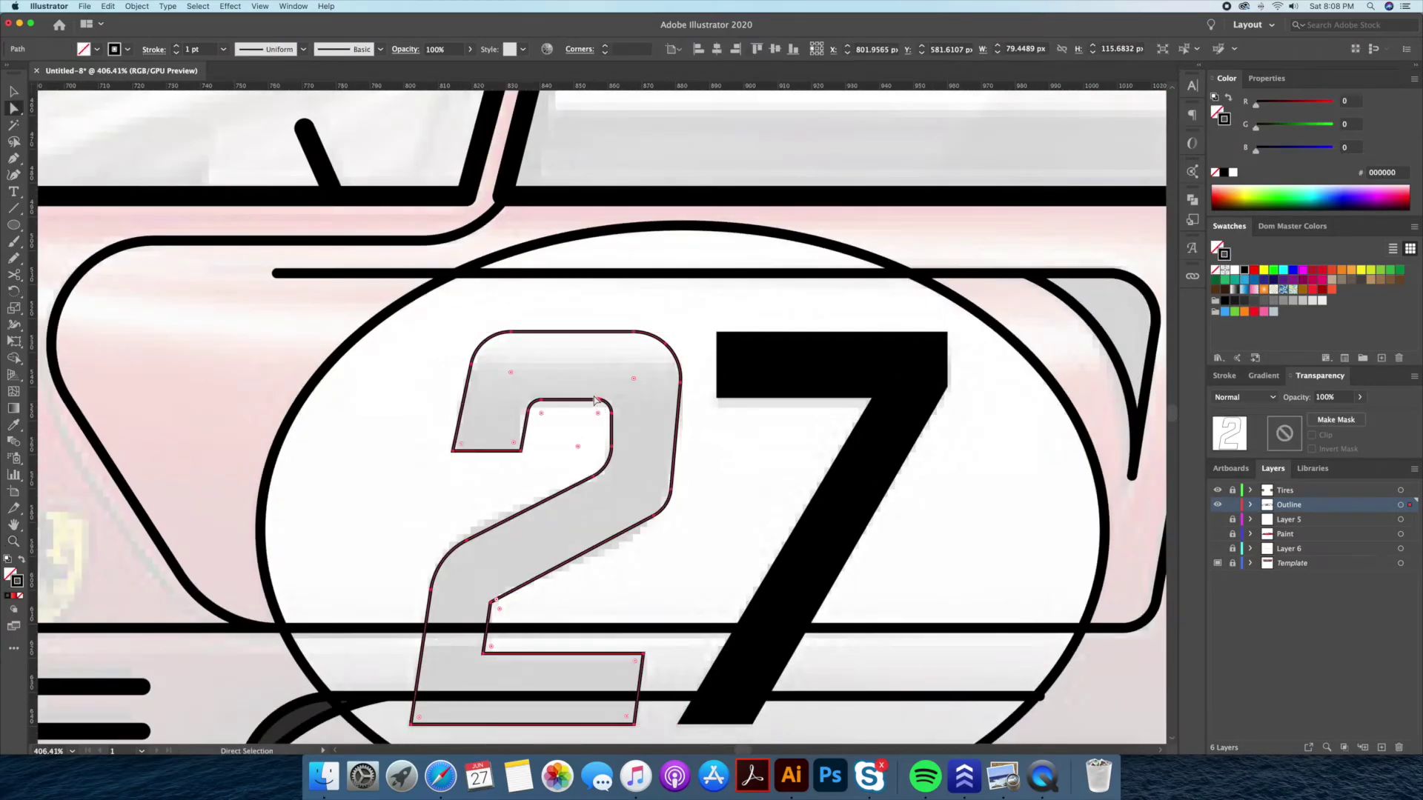
pyautogui.click(635, 414)
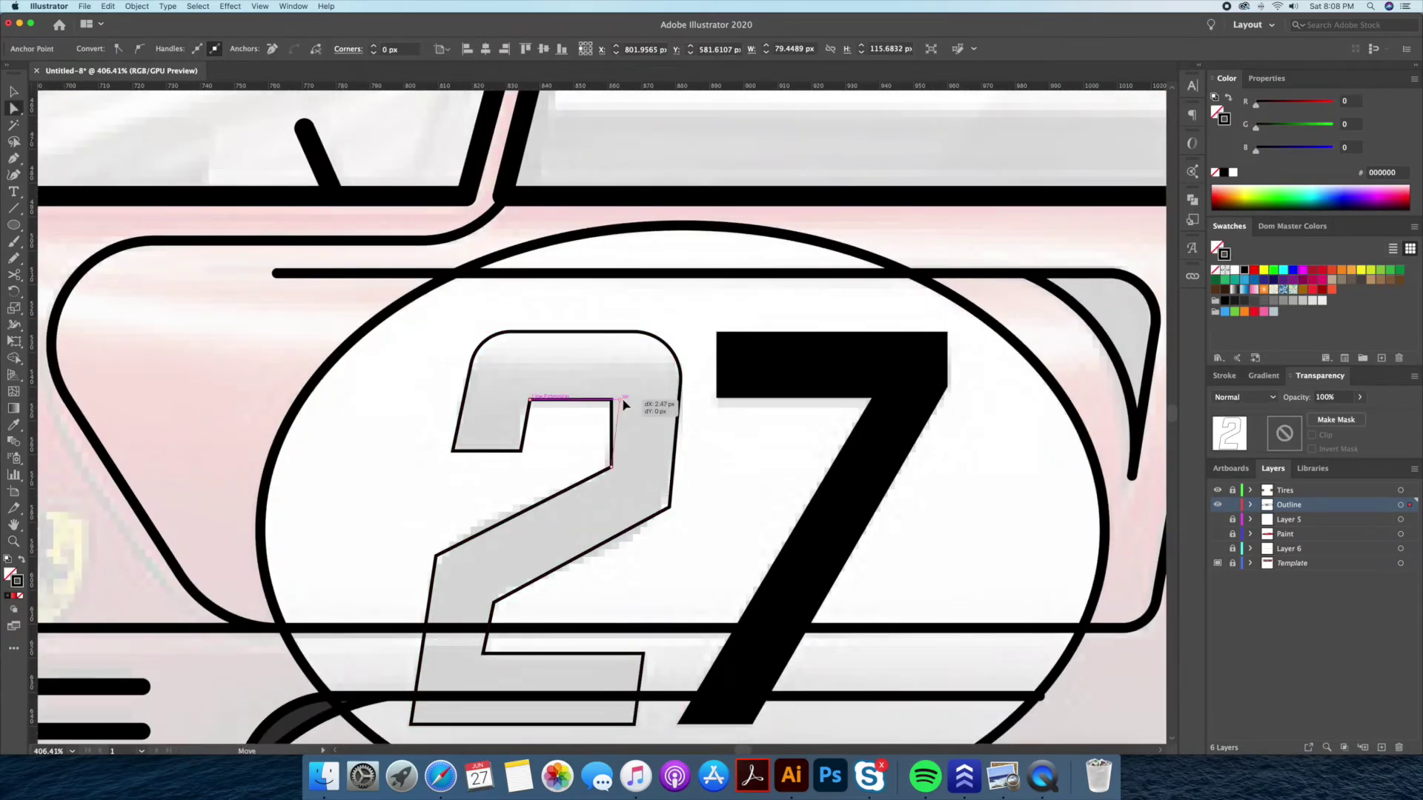
pyautogui.moveTo(617, 406); pyautogui.dragTo(614, 400)
pyautogui.click(601, 406)
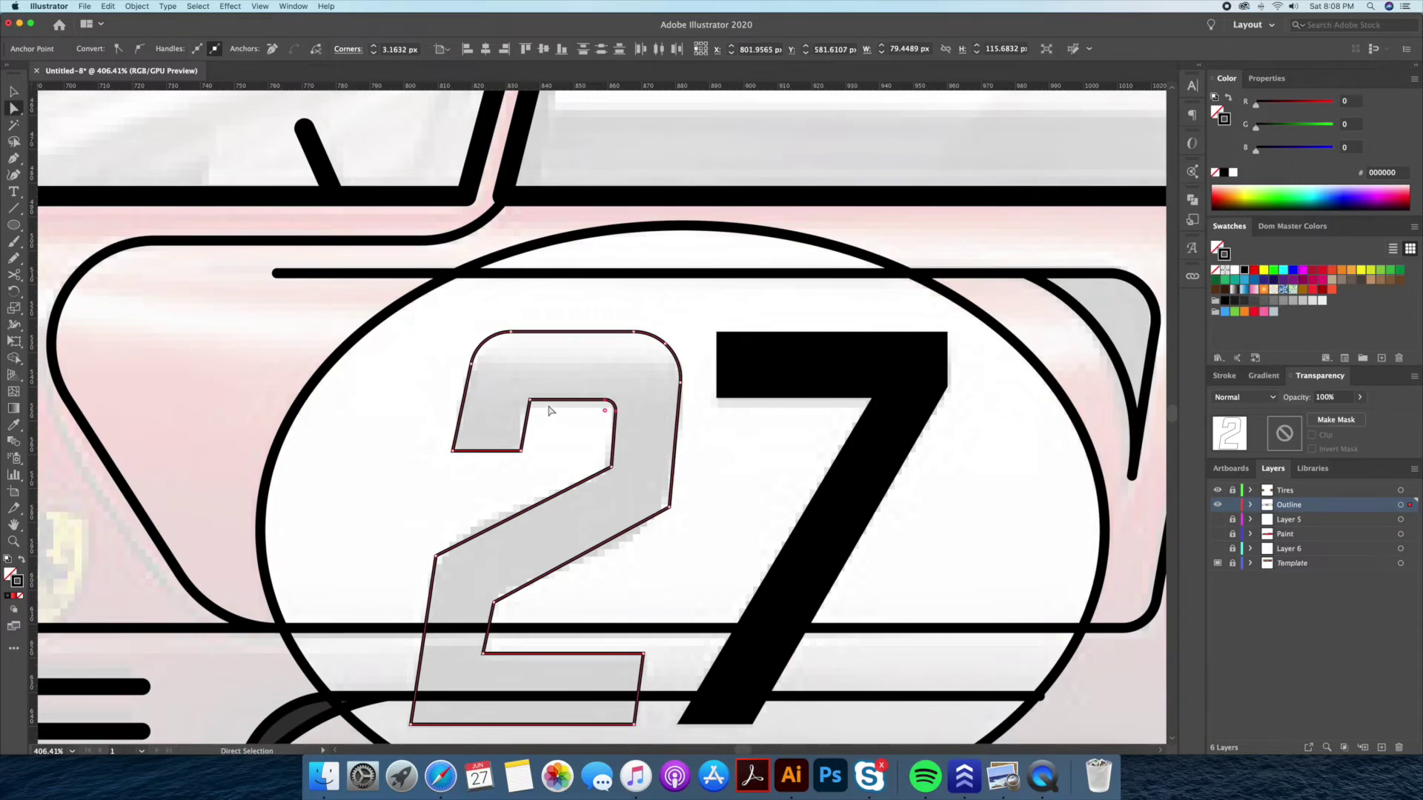
pyautogui.moveTo(597, 423); pyautogui.dragTo(599, 420)
pyautogui.moveTo(645, 541); pyautogui.dragTo(698, 444)
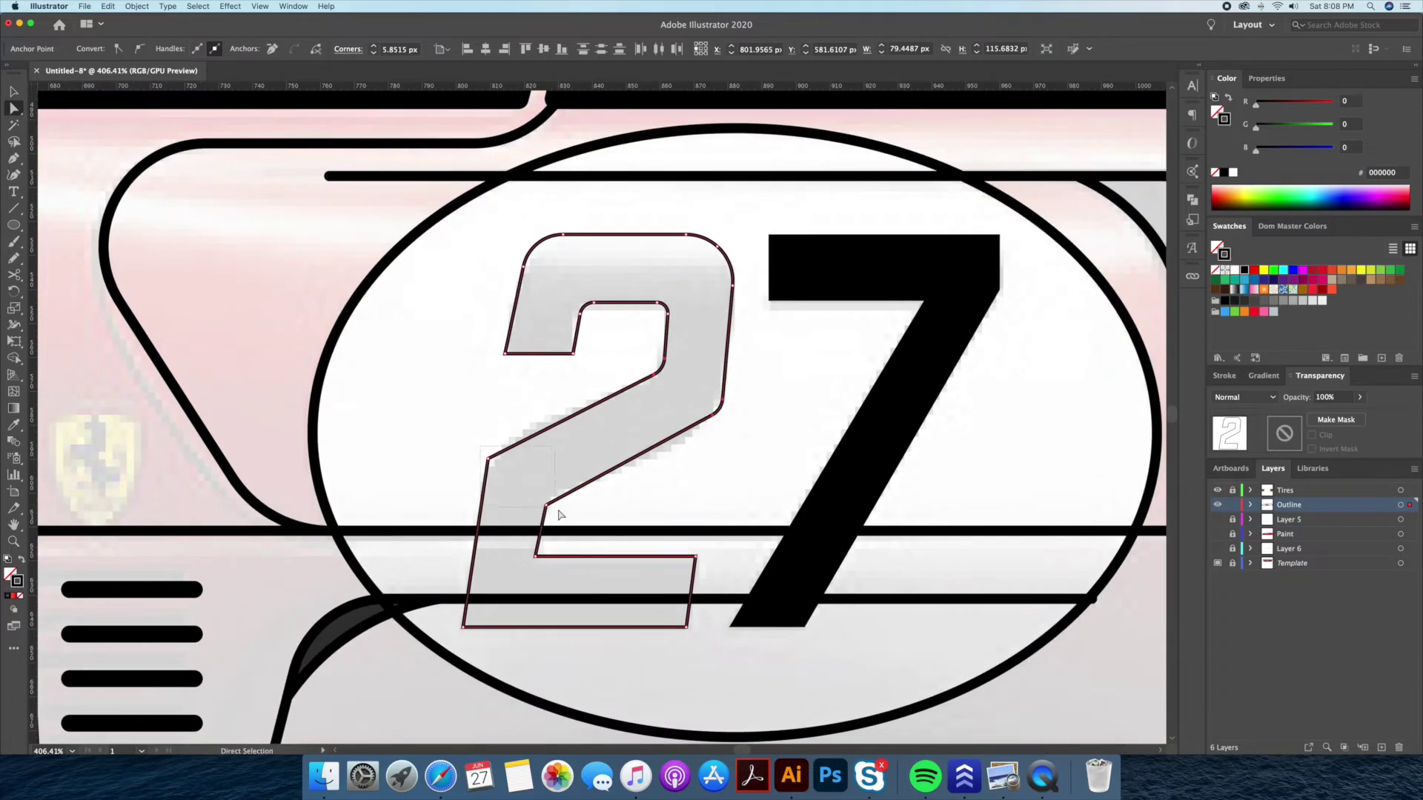
pyautogui.moveTo(535, 562); pyautogui.dragTo(541, 557)
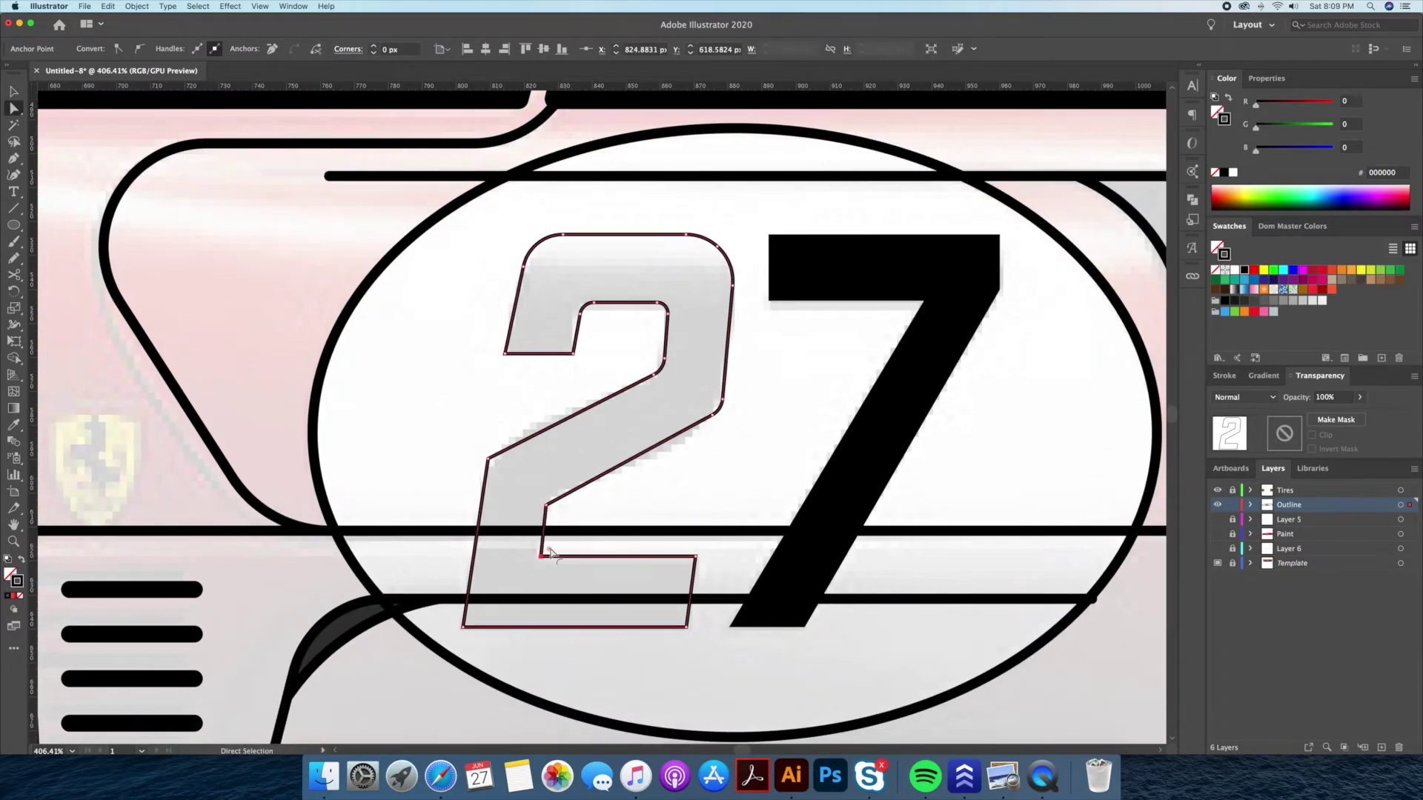
pyautogui.click(548, 508)
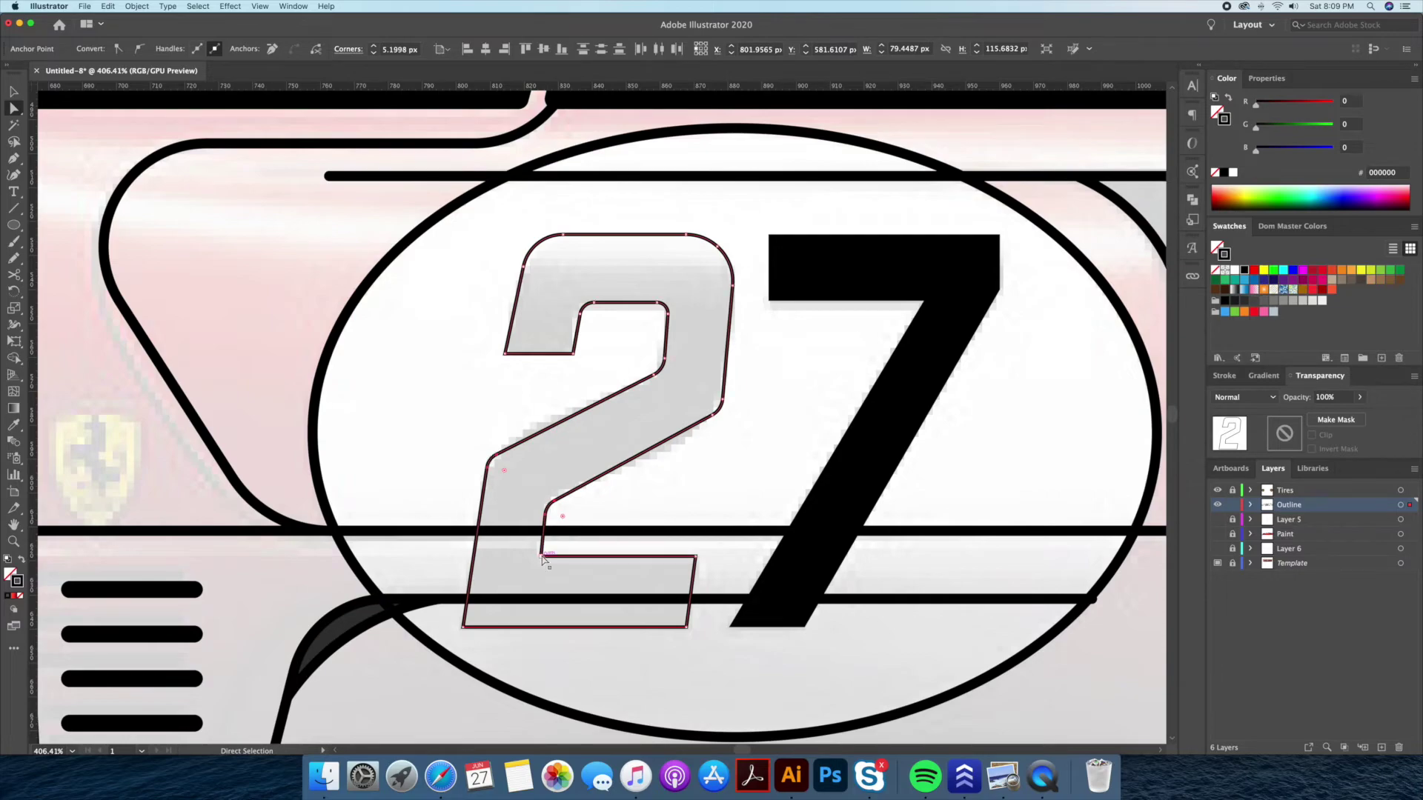
pyautogui.keyDown('shift'); pyautogui.click(467, 628); pyautogui.keyUp('shift')
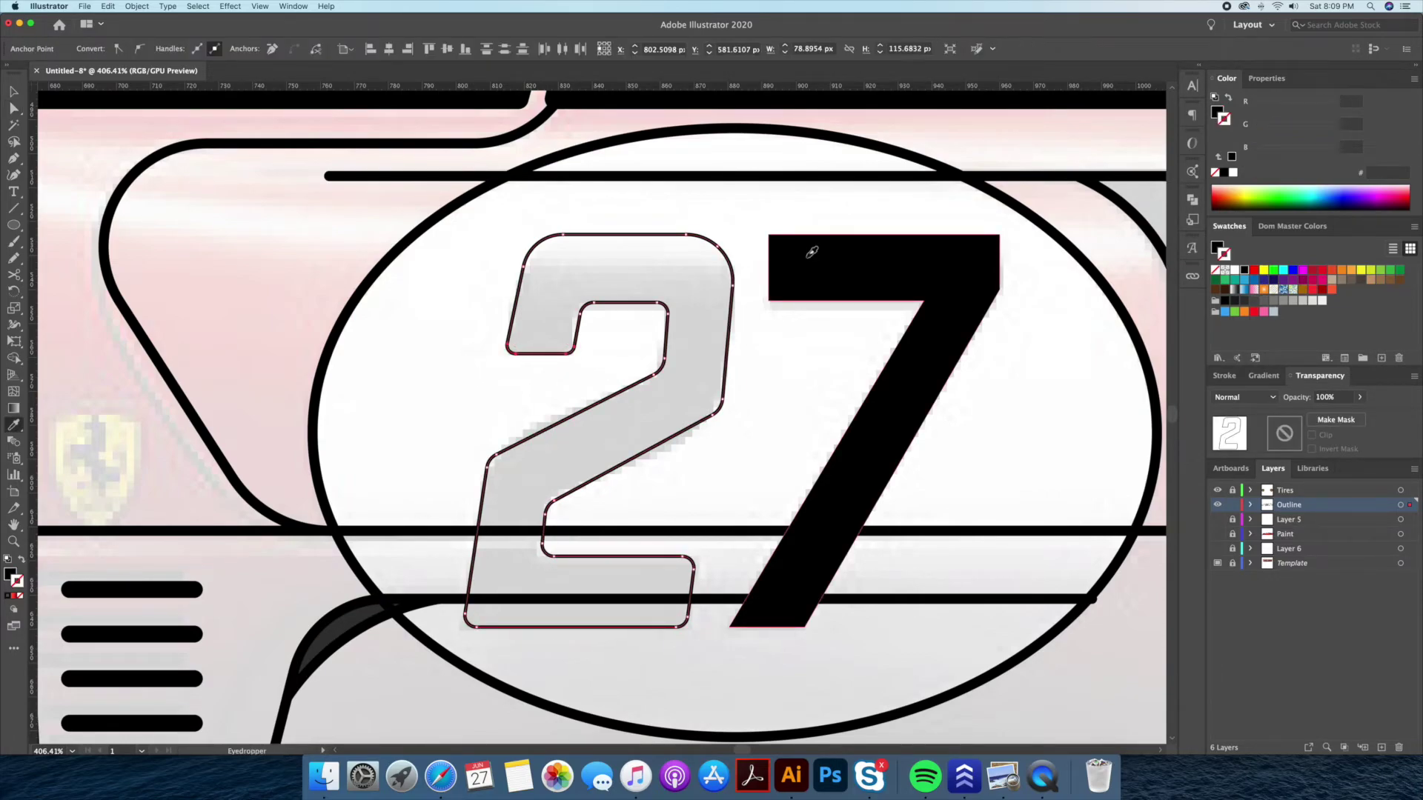
pyautogui.press('v')
pyautogui.click(758, 209)
# - Select the 7's left corner points with Direct Selection
pyautogui.press('a')
pyautogui.moveTo(758, 209); pyautogui.dragTo(777, 308)
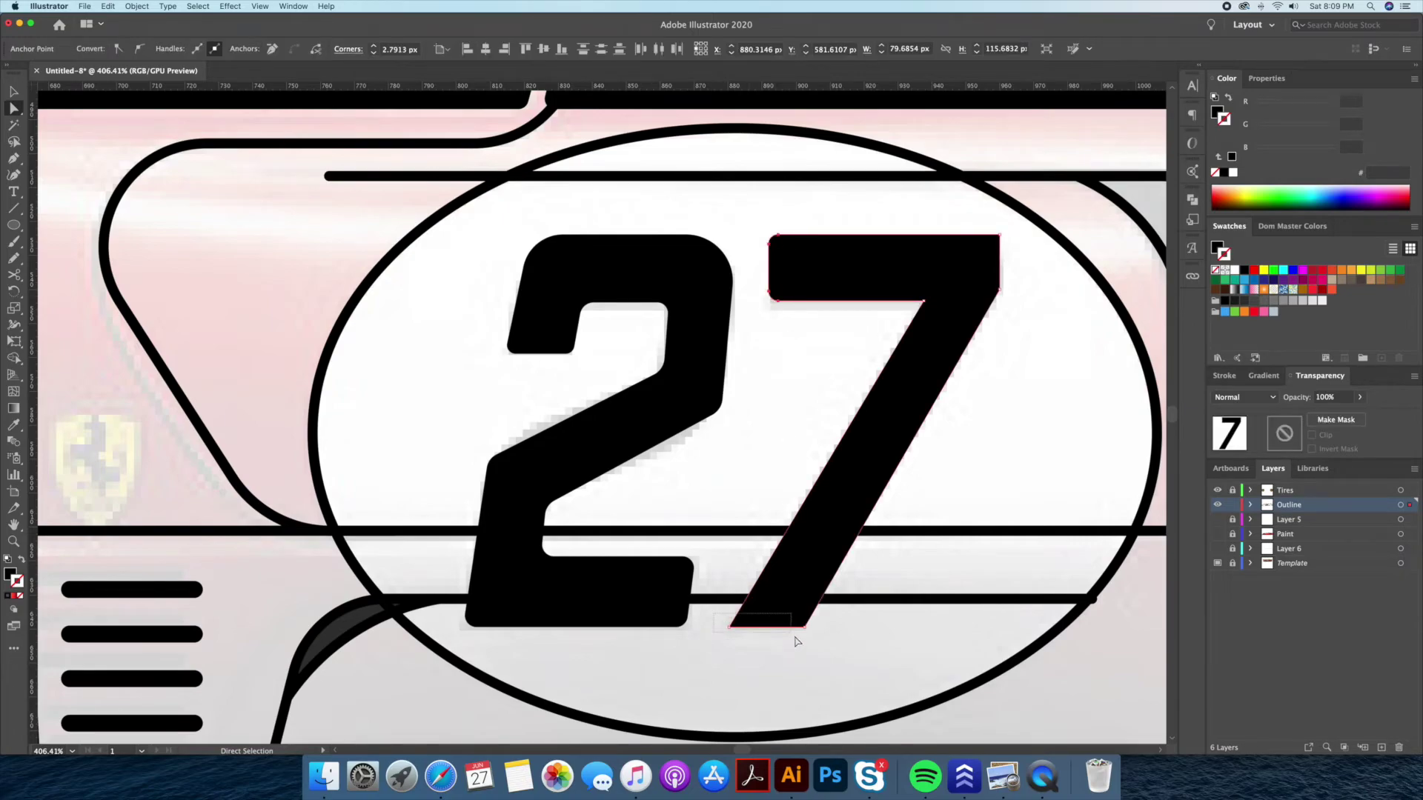
pyautogui.scroll(-5, 841, 635)
pyautogui.press('v')
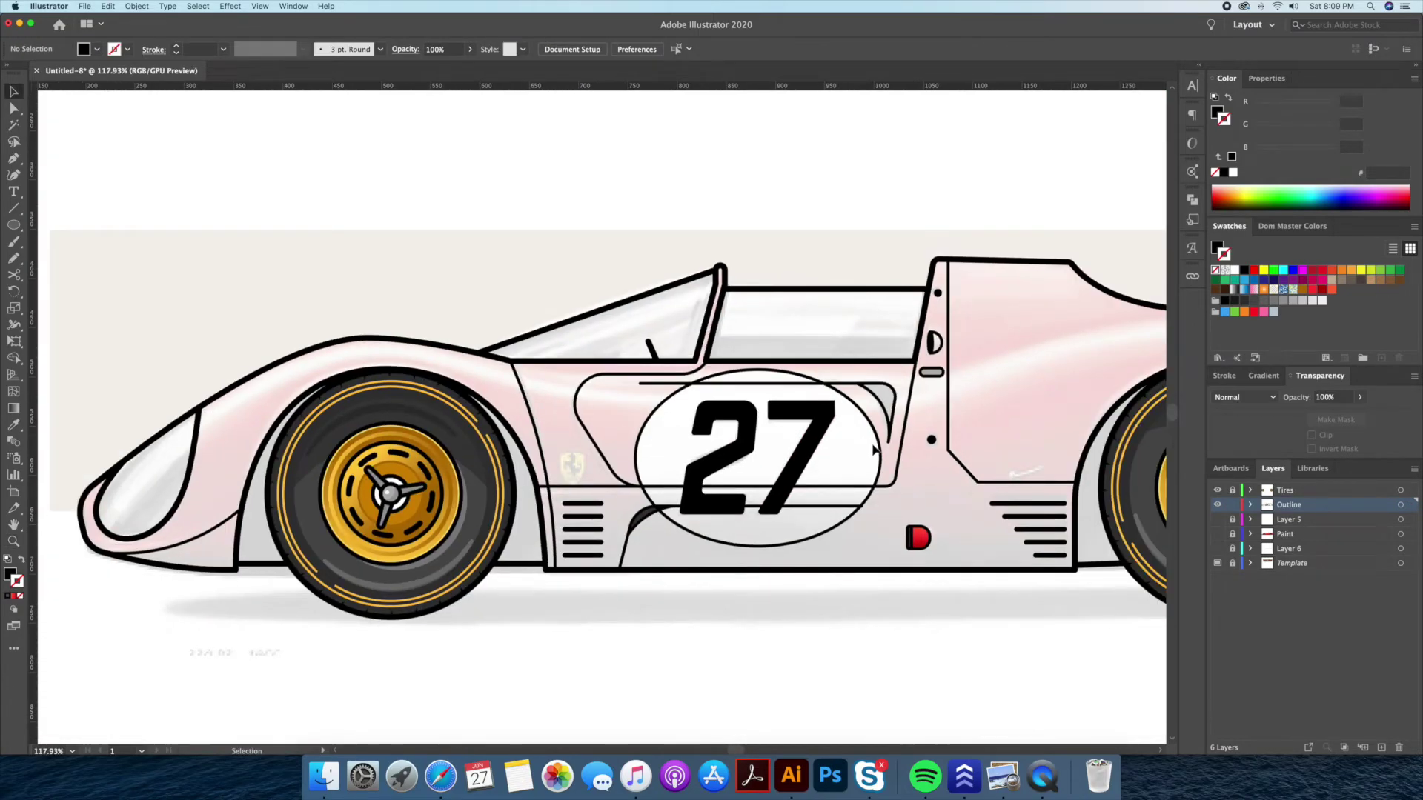
# - Select the roundel ellipse and swap its outline into a fill
pyautogui.click(880, 457)
pyautogui.click(1228, 97)
pyautogui.click(1233, 172)
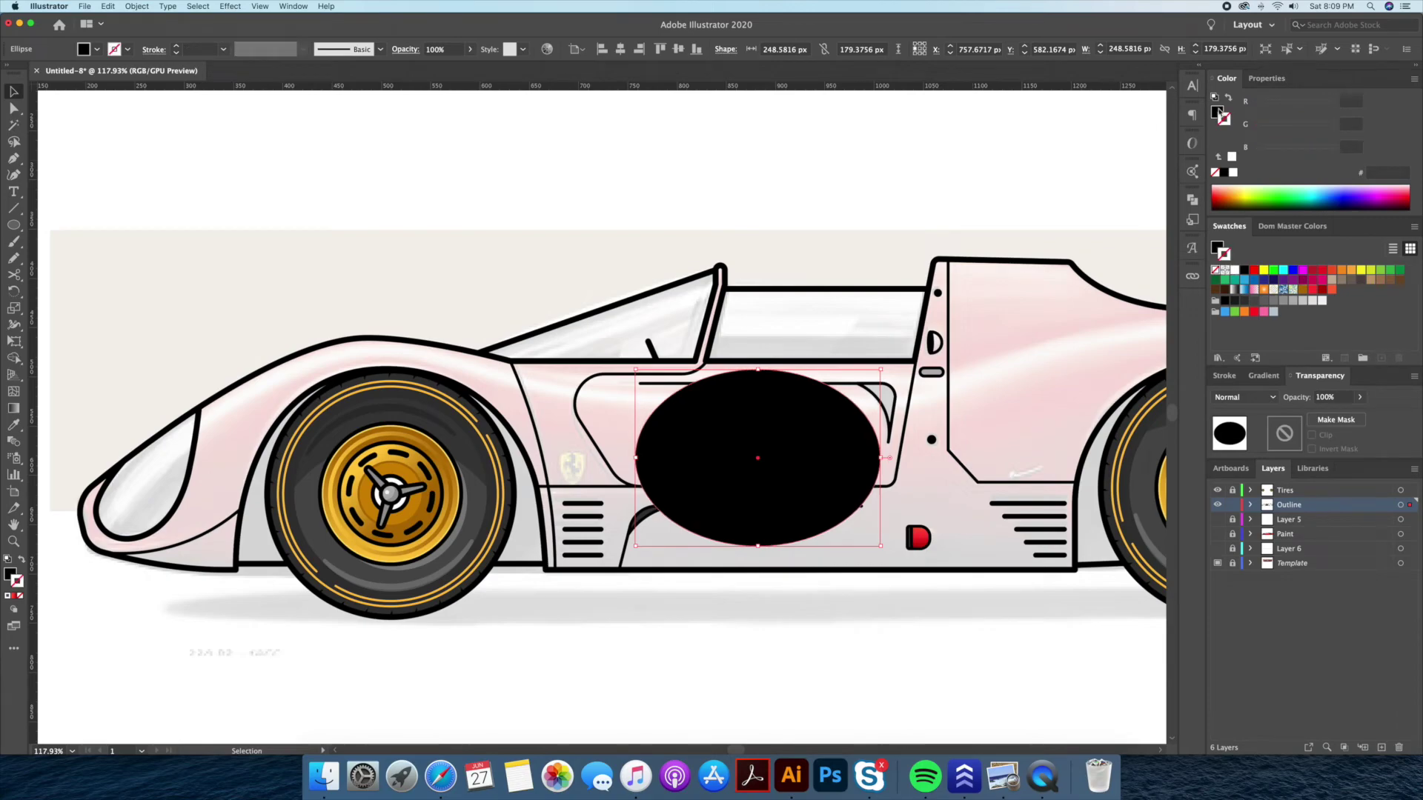
# - Turn on the red paint layers to show the car's body colour
pyautogui.click(850, 182)
pyautogui.moveTo(1218, 520); pyautogui.dragTo(1217, 549)
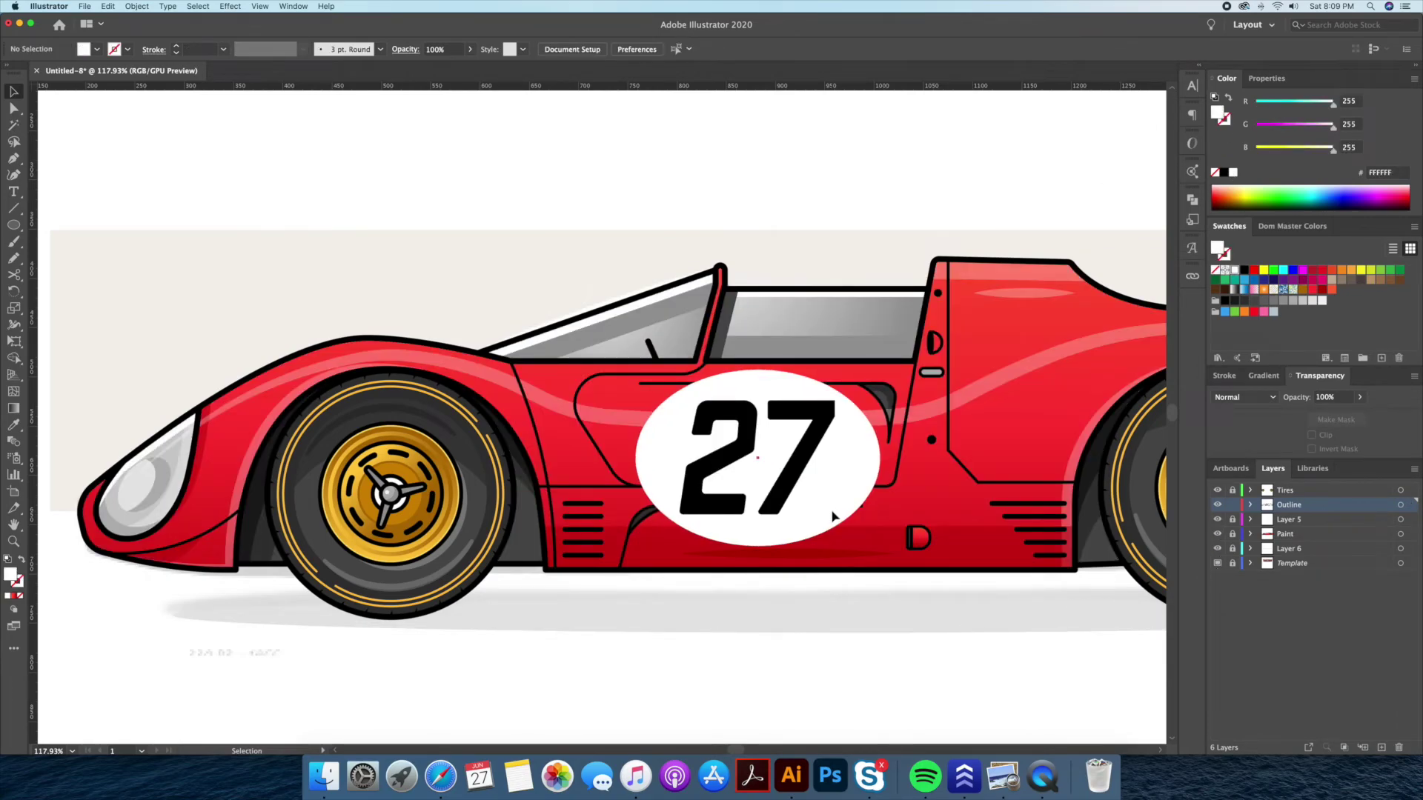
pyautogui.click(811, 452)
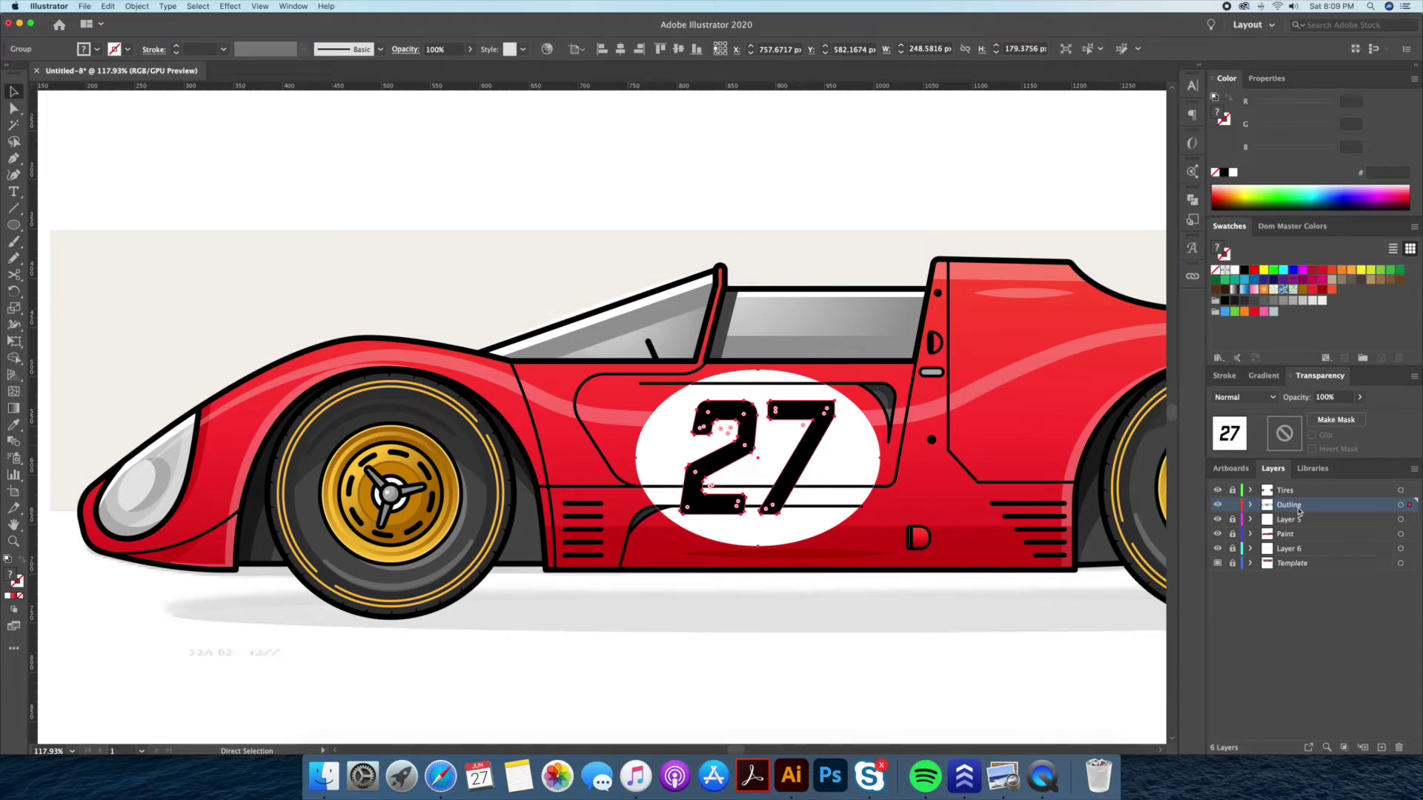
pyautogui.click(812, 266)
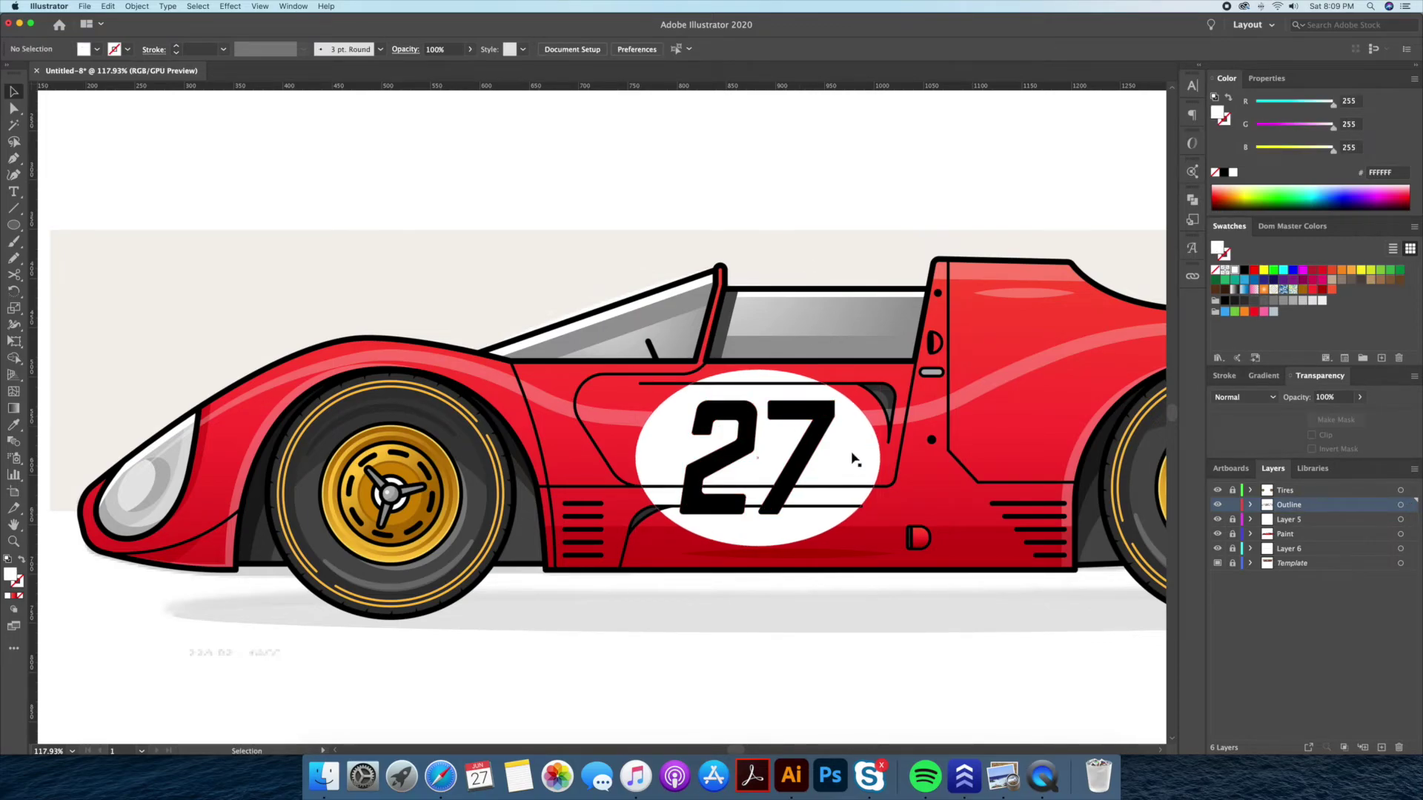
# - Inside the number group, split off the roundel's lower part with a rectangle and Shape Builder
pyautogui.doubleClick(667, 444)
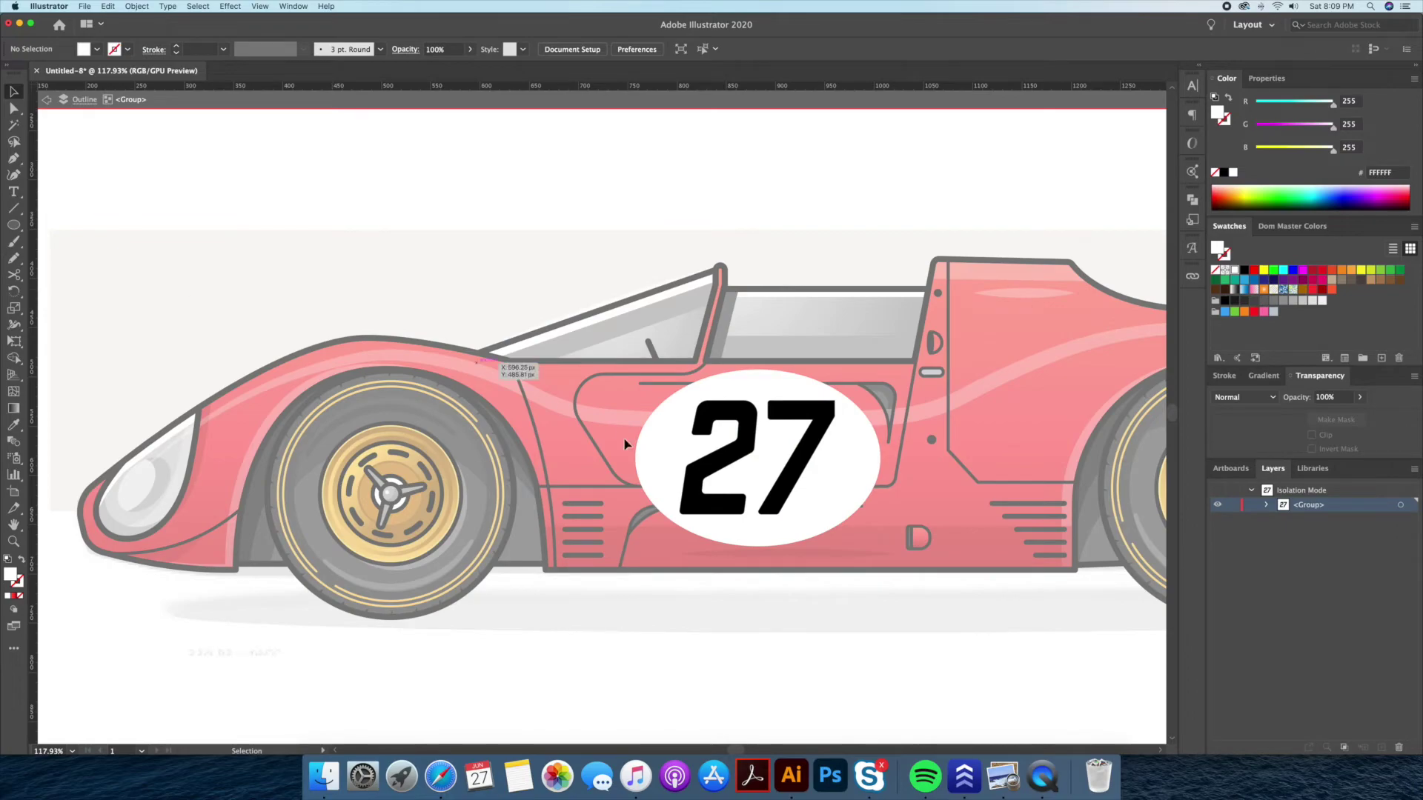
pyautogui.doubleClick(666, 460)
pyautogui.moveTo(14, 227); pyautogui.dragTo(44, 225)
pyautogui.moveTo(619, 487)
pyautogui.mouseDown()
pyautogui.moveTo(909, 565)
pyautogui.moveTo(744, 535)
pyautogui.mouseUp()
pyautogui.press('v')
pyautogui.keyDown('shift'); pyautogui.click(828, 469); pyautogui.keyUp('shift')
pyautogui.hotkey('shift', 'm')
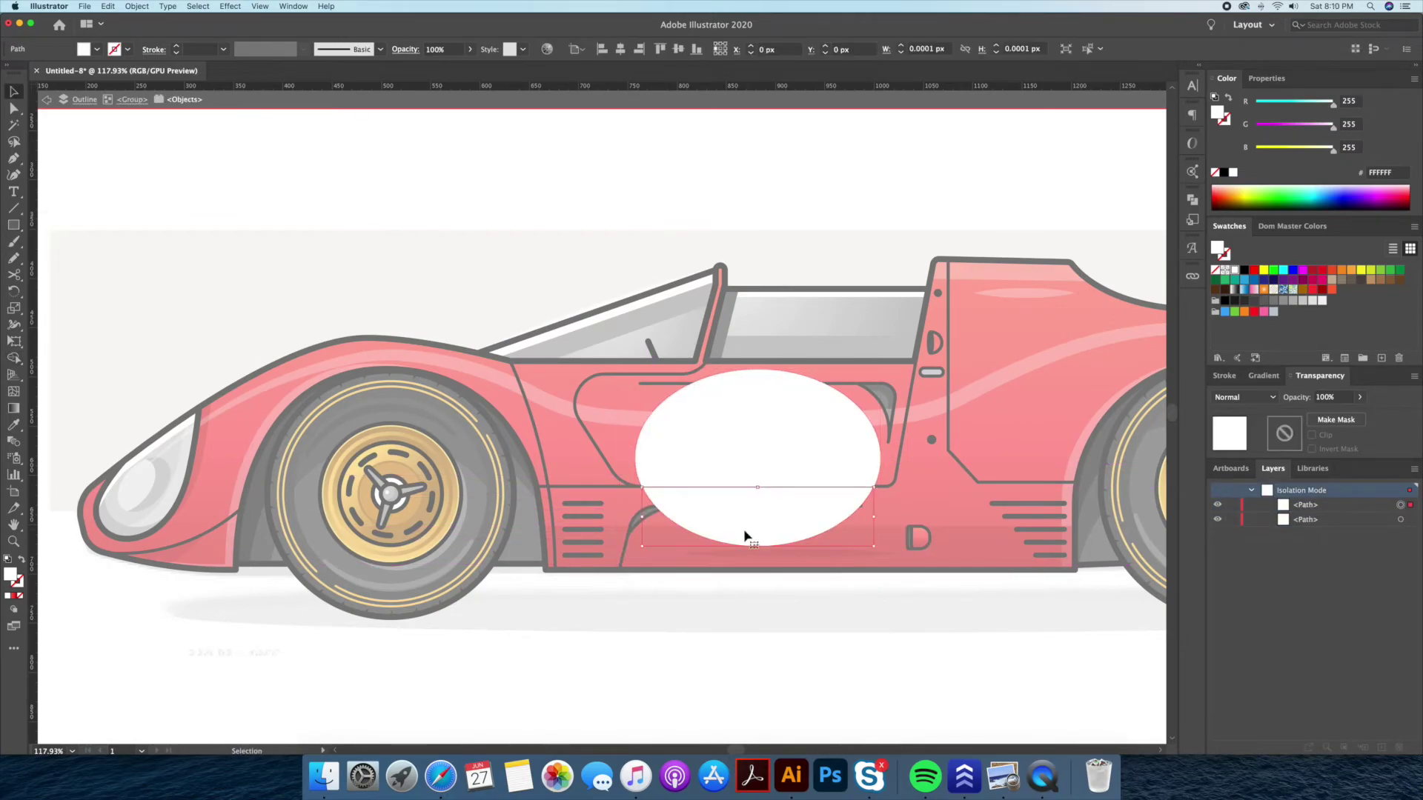
# - Fill the lower roundel piece light grey E6E6E6 and send it behind the 27
pyautogui.click(1311, 303)
pyautogui.doubleClick(820, 613)
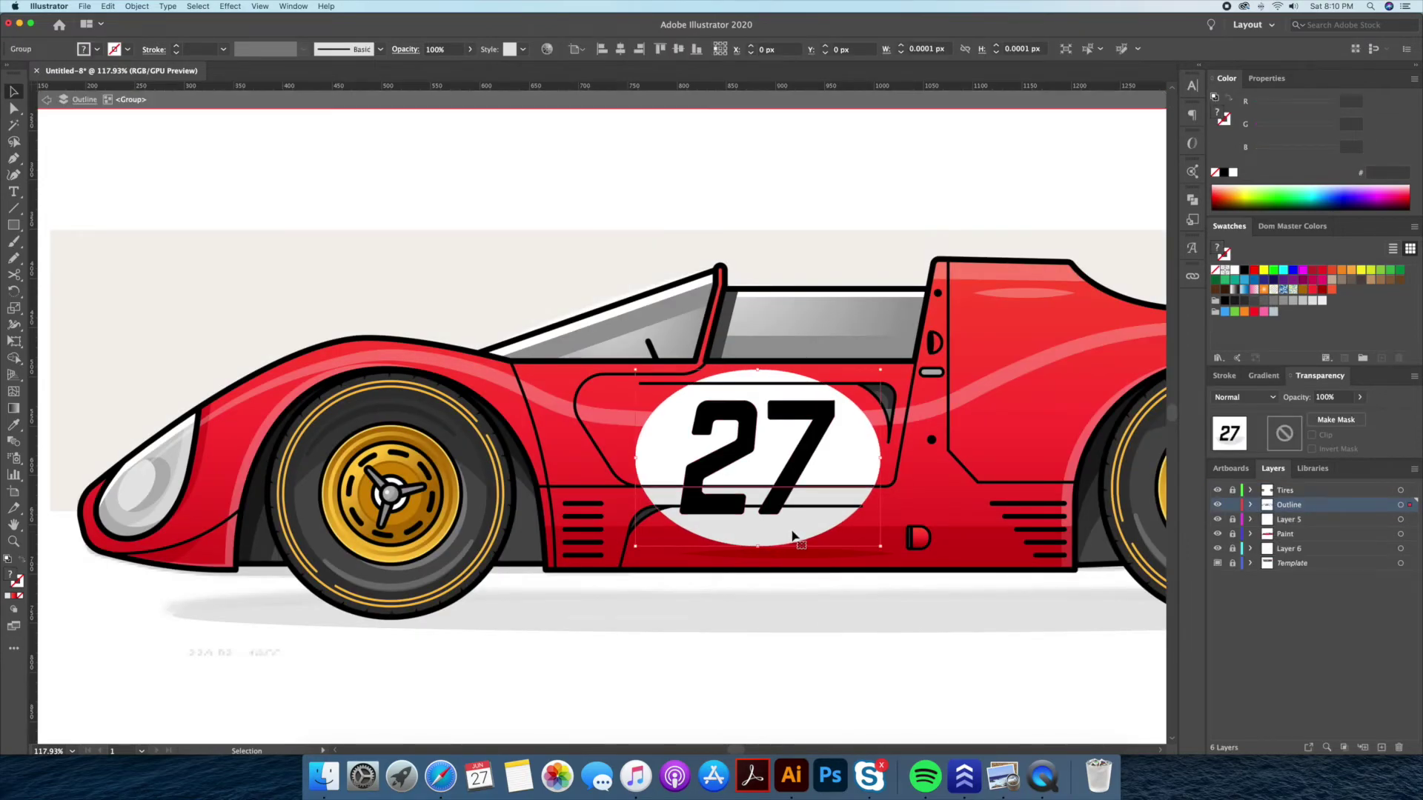
pyautogui.doubleClick(790, 533)
pyautogui.moveTo(800, 539); pyautogui.dragTo(800, 567)
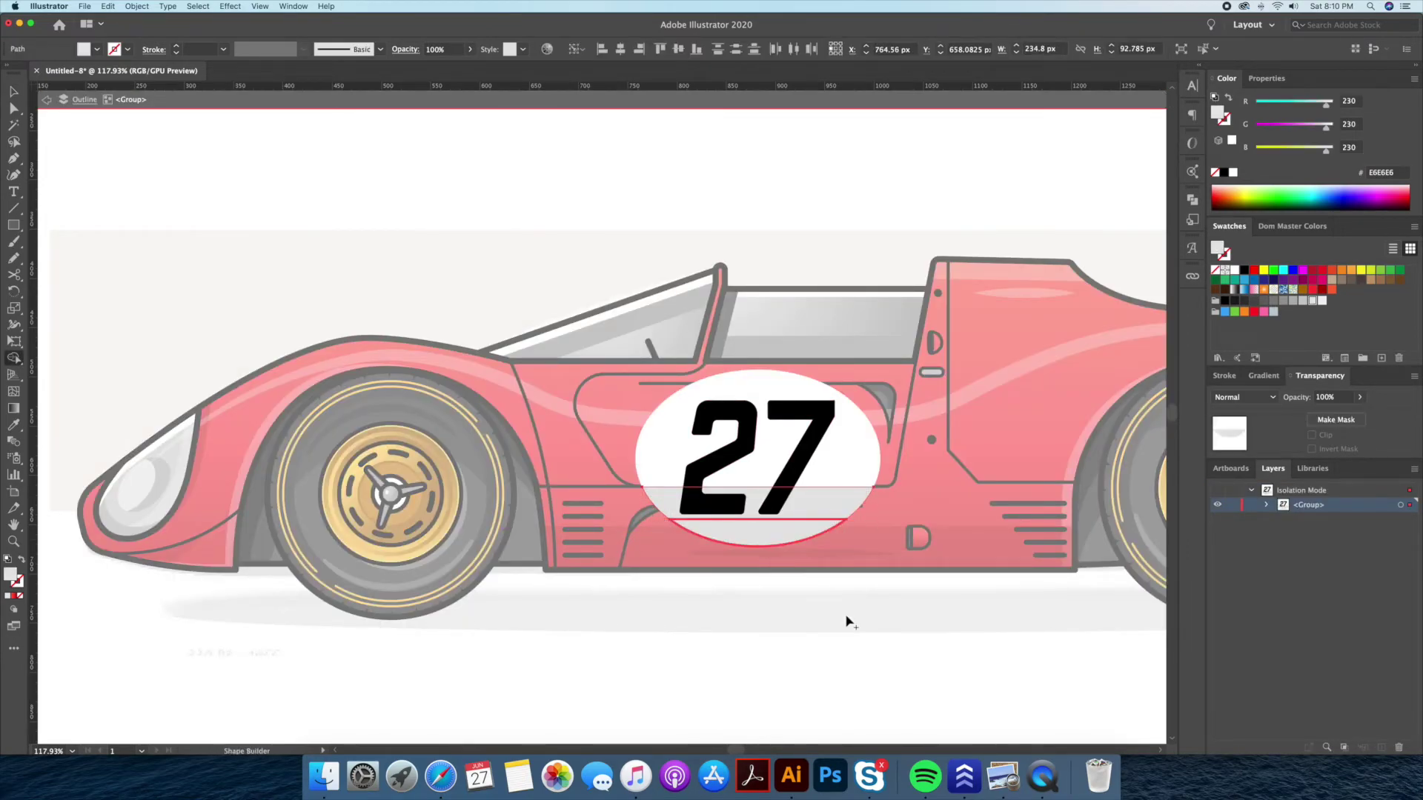
pyautogui.doubleClick(845, 620)
pyautogui.click(1311, 302)
pyautogui.hotkey('ctrl', 'shift', '[')
pyautogui.doubleClick(775, 540)
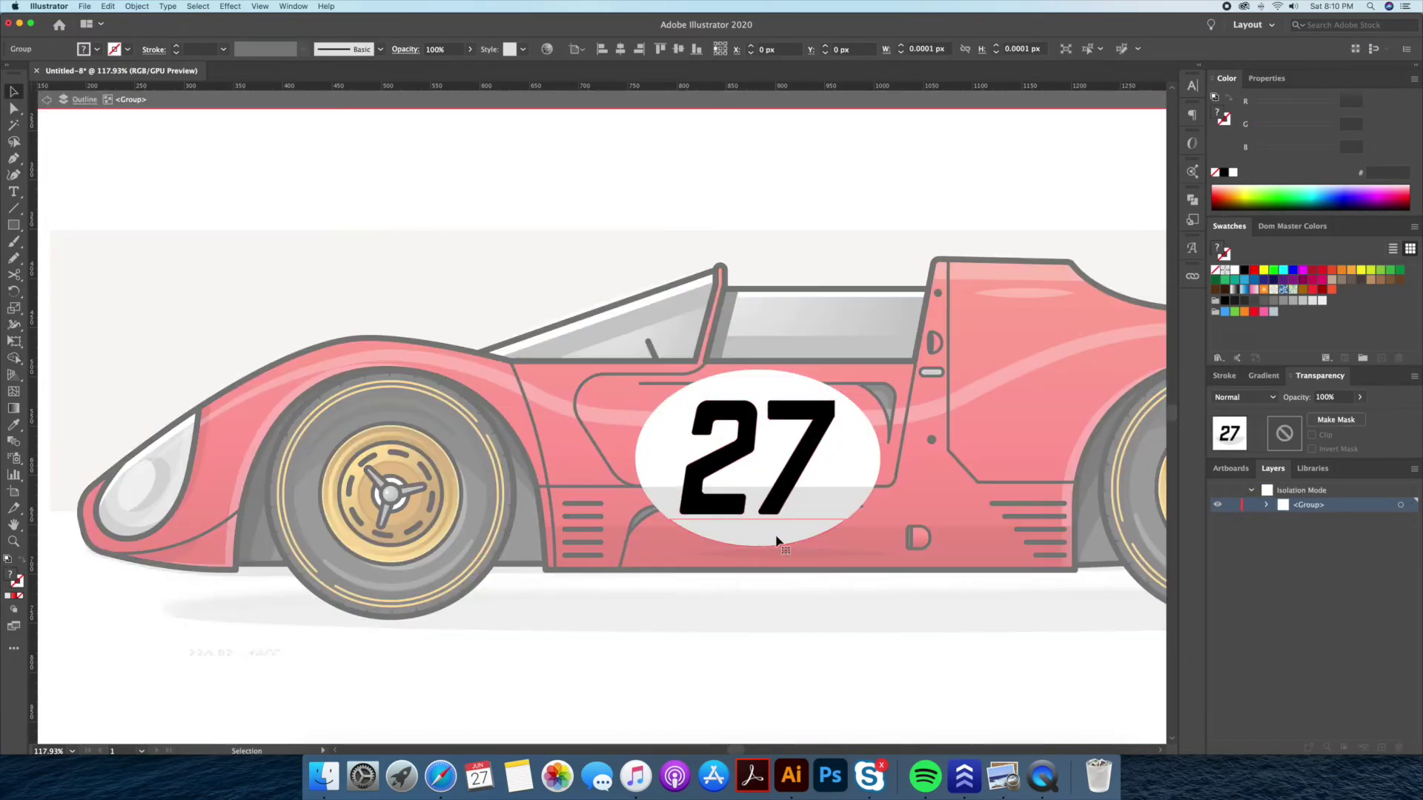
pyautogui.press('Down')
pyautogui.press('Down')
pyautogui.doubleClick(850, 650)
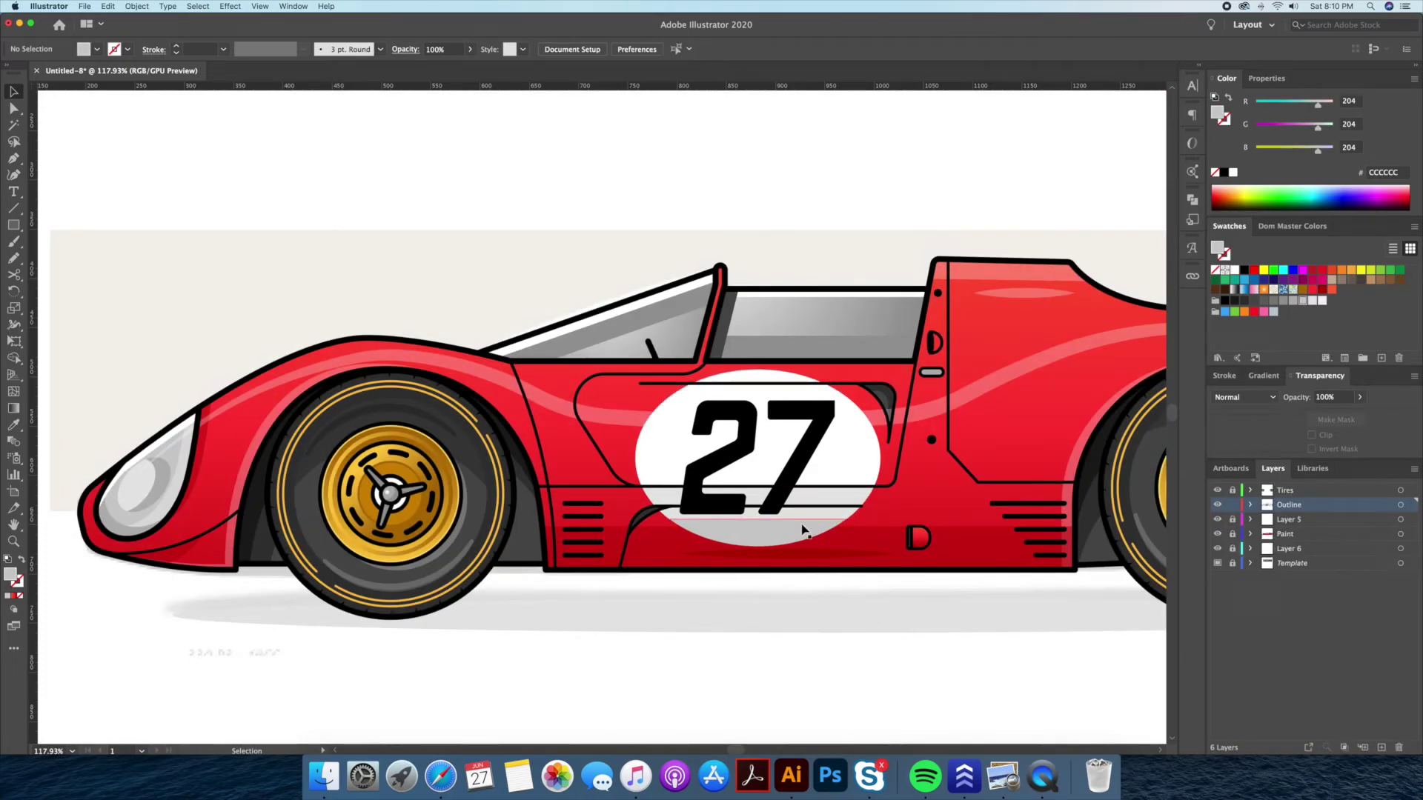
pyautogui.press('z')
pyautogui.click(1012, 445)
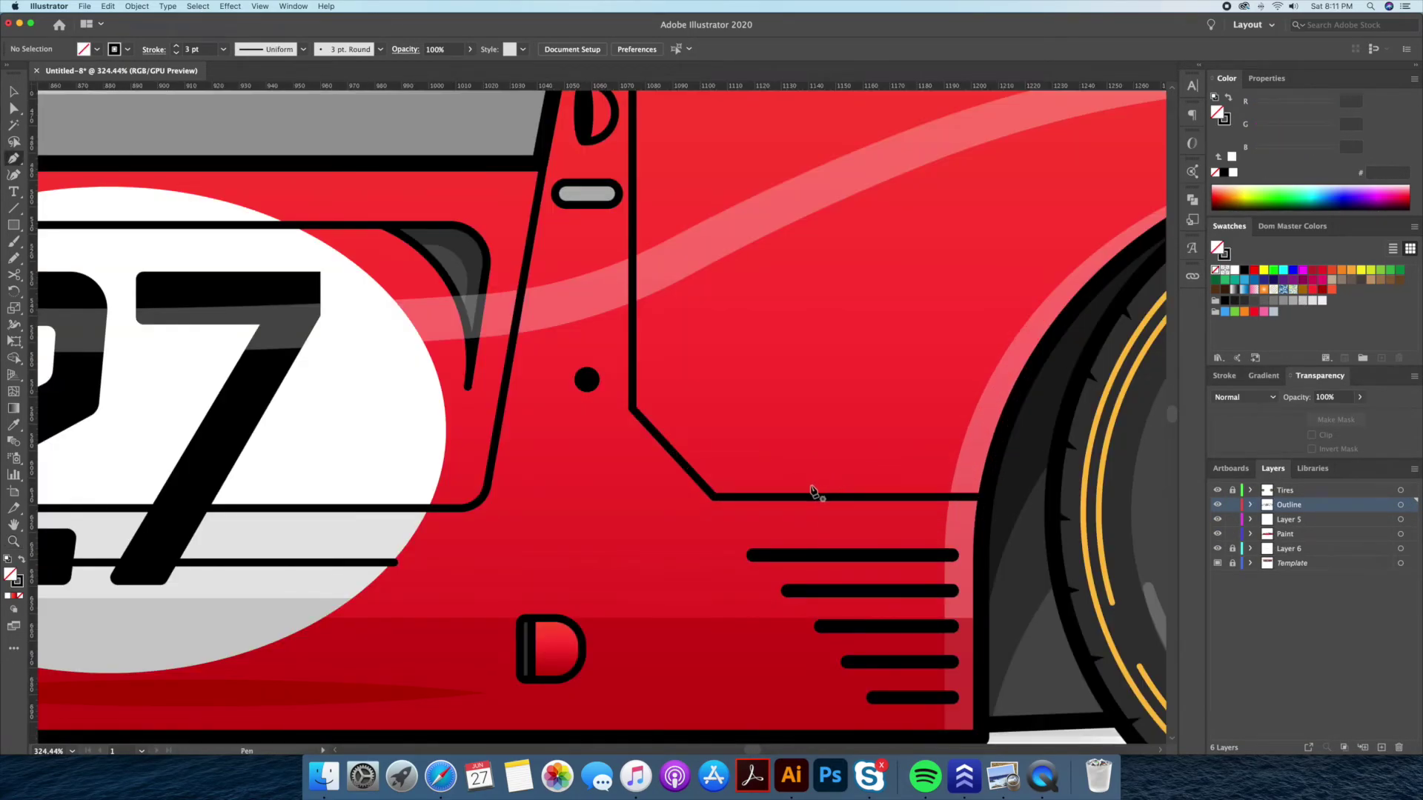
# - Draw a short white highlight line on the rear panel
pyautogui.click(777, 483)
pyautogui.click(843, 443)
pyautogui.click(1302, 283)
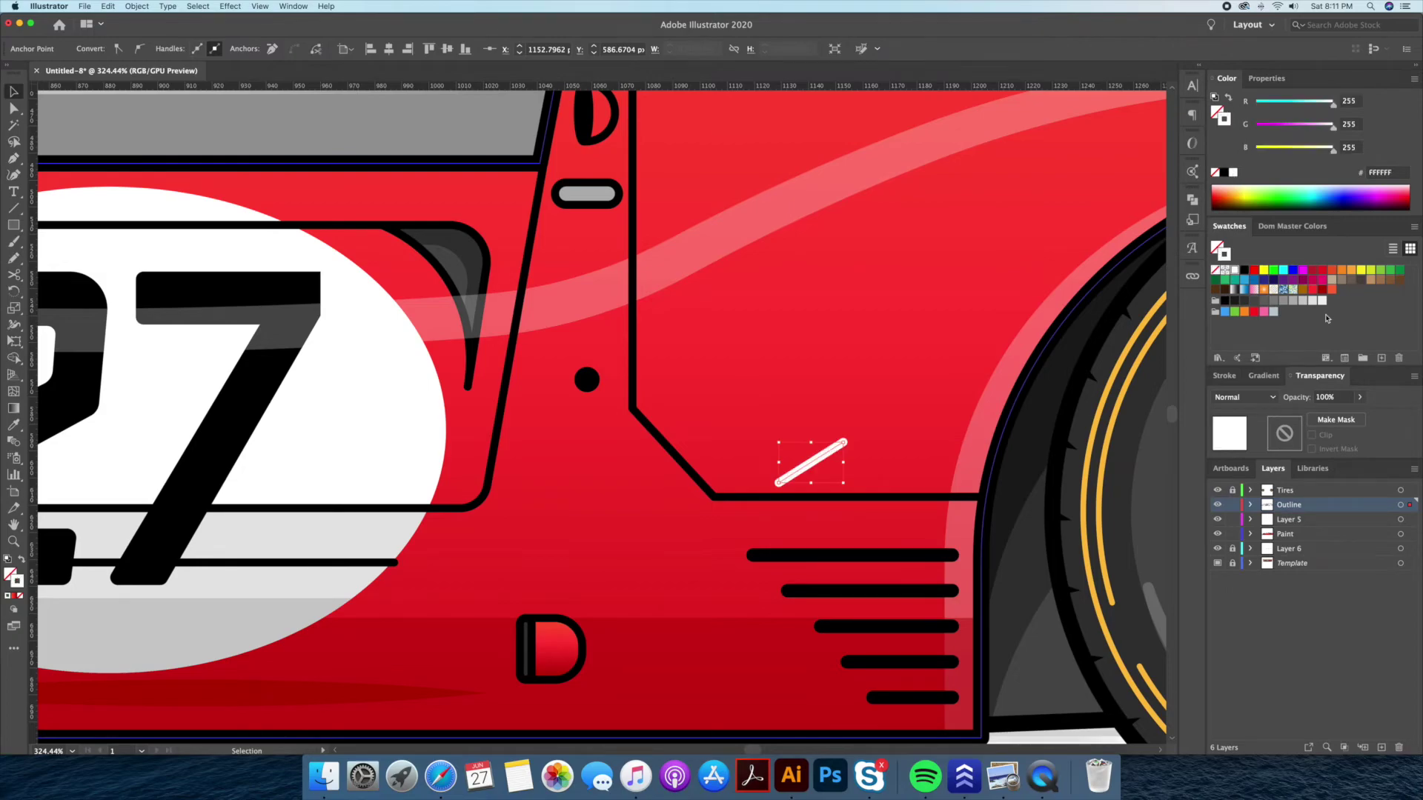
pyautogui.moveTo(843, 443); pyautogui.dragTo(831, 450)
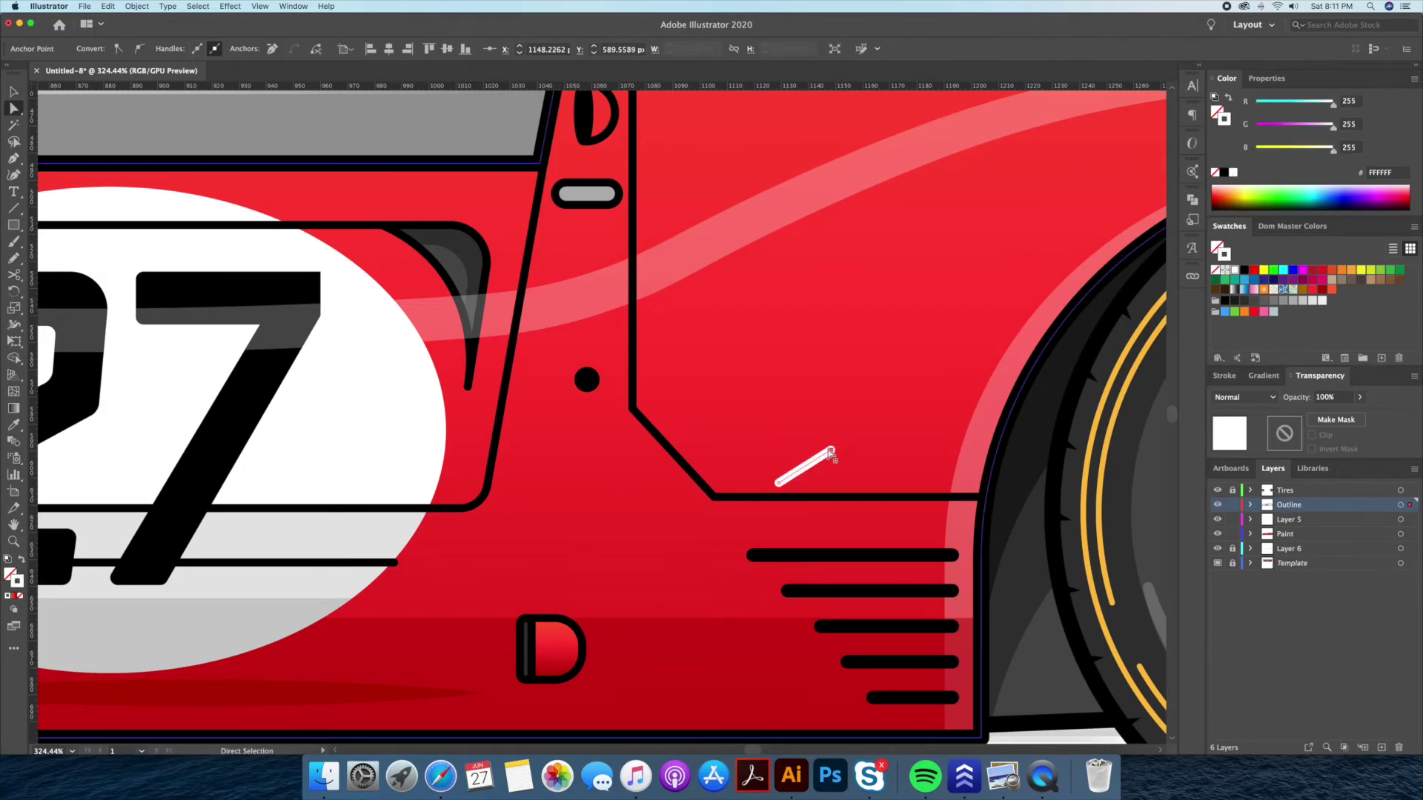
pyautogui.click(14, 176)
pyautogui.press('v')
# - Place the Ferrari shield image and shrink it to about 16×21 px badge size
pyautogui.hotkey('ctrl', 'shift', 'a')
pyautogui.hotkey('ctrl', '0')
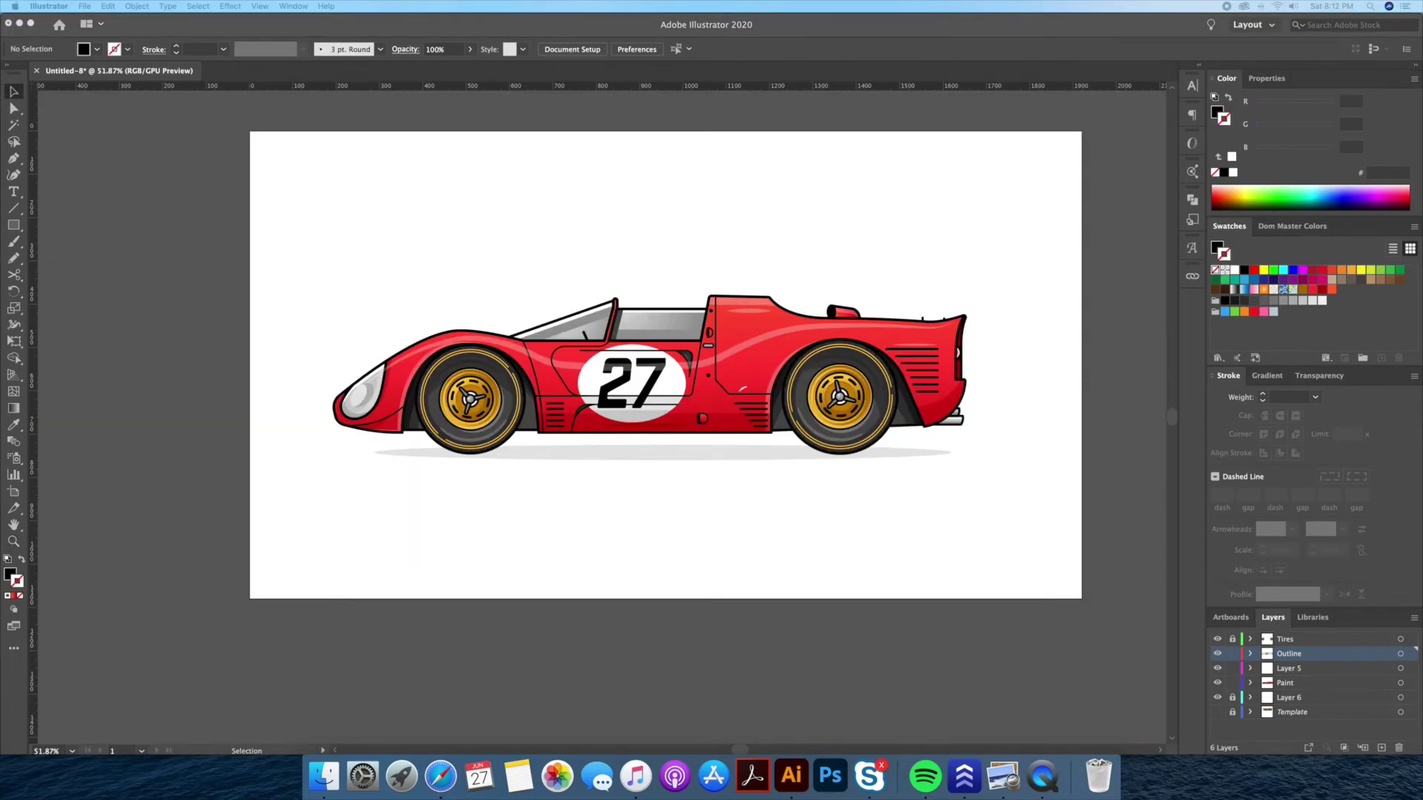
pyautogui.moveTo(826, 539); pyautogui.dragTo(925, 611)
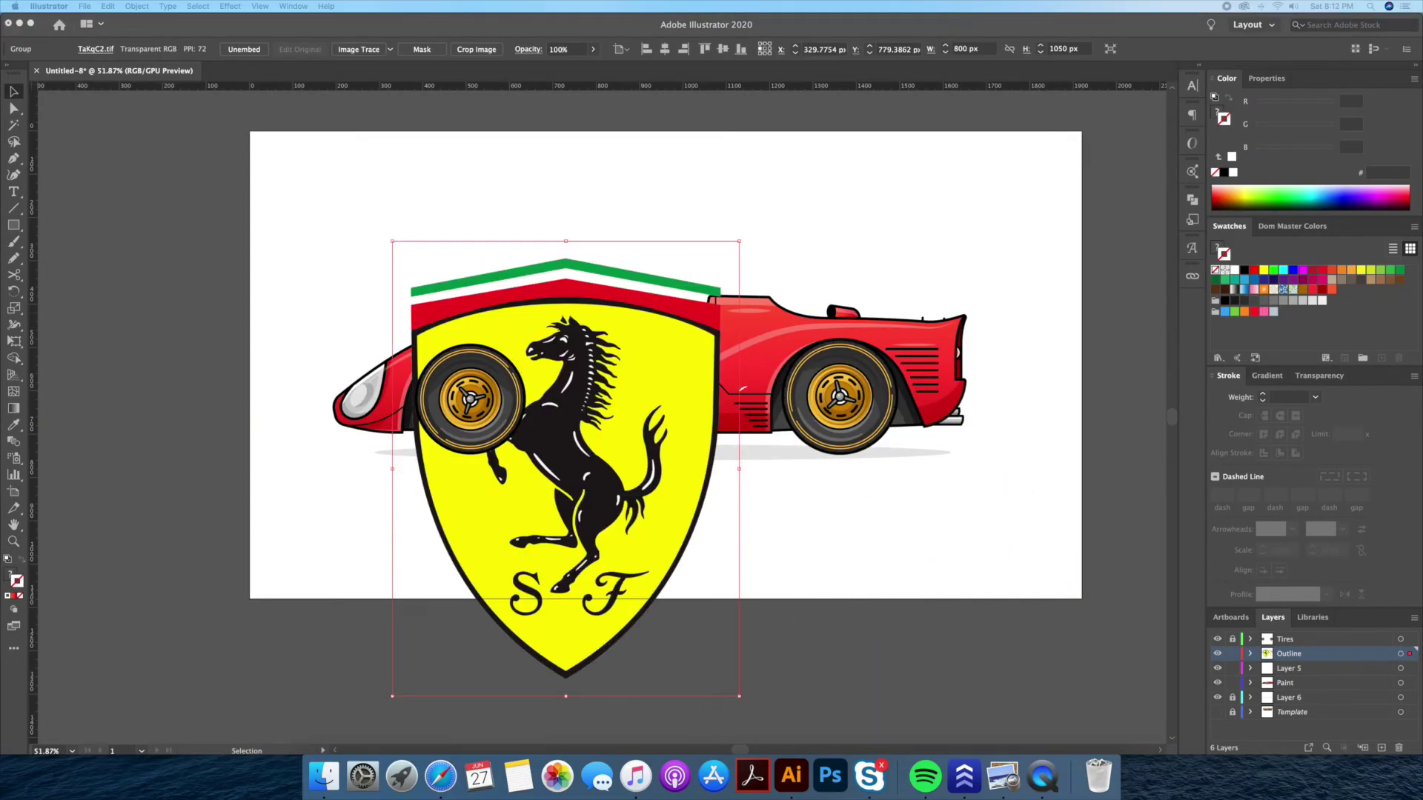
pyautogui.moveTo(739, 242); pyautogui.dragTo(585, 442)
pyautogui.scroll(5, 586, 442)
# - Move the Ferrari badge onto the front fender just above the vents
pyautogui.moveTo(703, 393)
pyautogui.mouseDown()
pyautogui.moveTo(700, 167)
pyautogui.moveTo(626, 274)
pyautogui.mouseUp()
pyautogui.scroll(3, 619, 285)
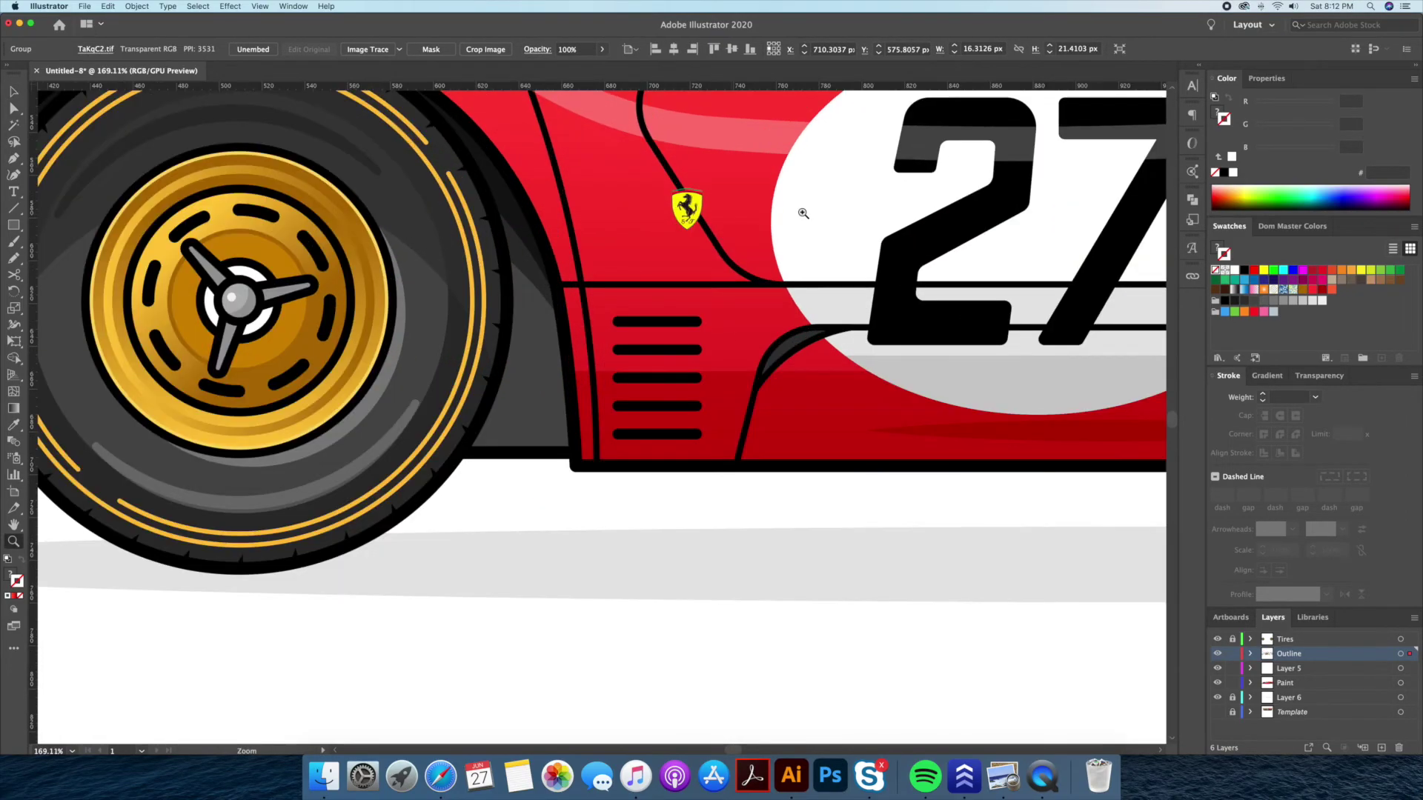
pyautogui.scroll(2, 682, 200)
pyautogui.moveTo(732, 197)
pyautogui.mouseDown()
pyautogui.moveTo(601, 255)
pyautogui.moveTo(667, 183)
pyautogui.mouseUp()
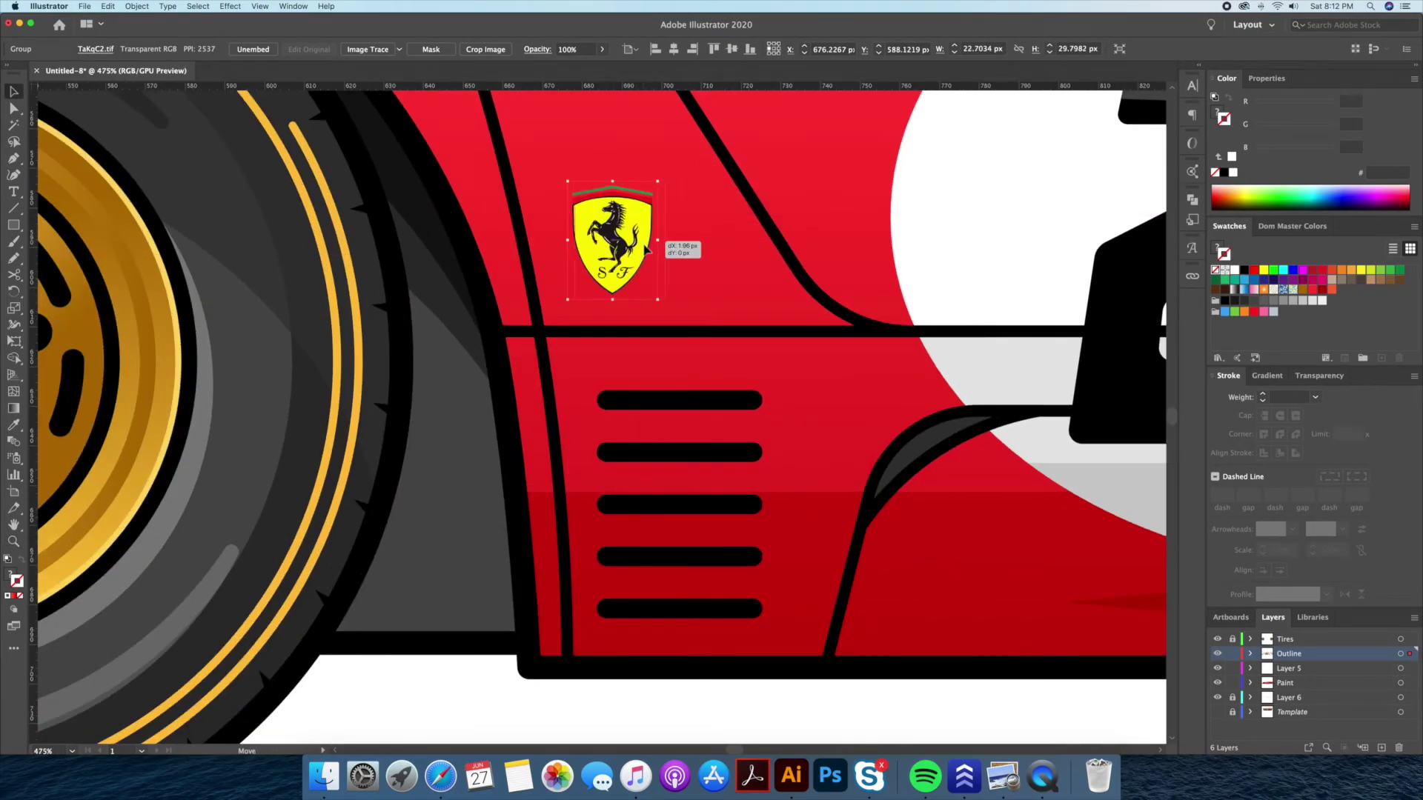
pyautogui.moveTo(643, 263); pyautogui.dragTo(643, 263)
pyautogui.scroll(-4, 790, 486)
pyautogui.scroll(3, 763, 238)
pyautogui.scroll(2, 758, 322)
pyautogui.scroll(-5, 757, 322)
# - Select the body highlight stripe and its overlapping shape and combine them with Shape Builder
pyautogui.click(870, 514)
pyautogui.press('z')
pyautogui.scroll(1, 870, 514)
pyautogui.scroll(1, 558, 344)
pyautogui.keyDown('super'); pyautogui.click(558, 344); pyautogui.keyUp('super')
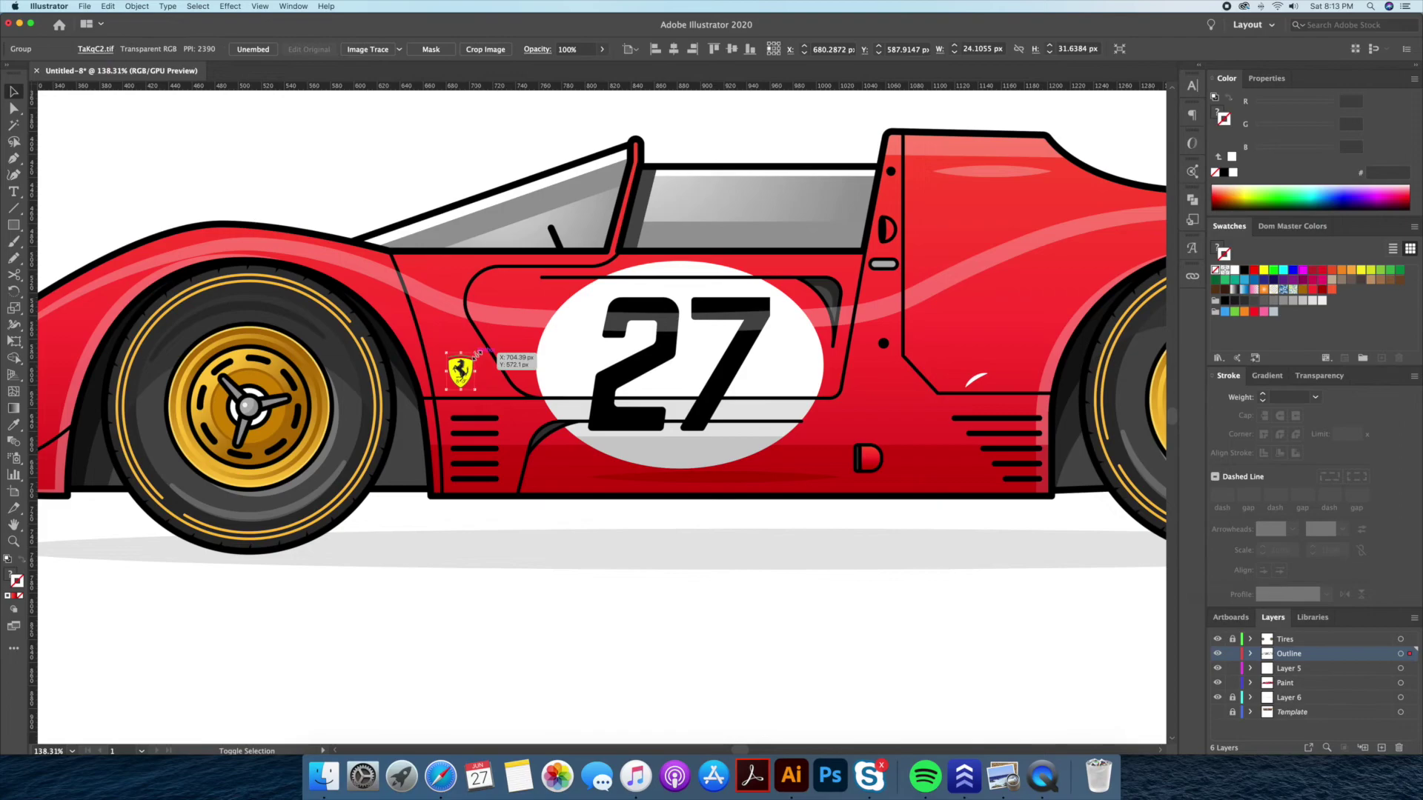
pyautogui.keyDown('super'); pyautogui.click(632, 615); pyautogui.keyUp('super')
pyautogui.keyDown('shift'); pyautogui.click(795, 360); pyautogui.keyUp('shift')
pyautogui.hotkey('shift', 'm')
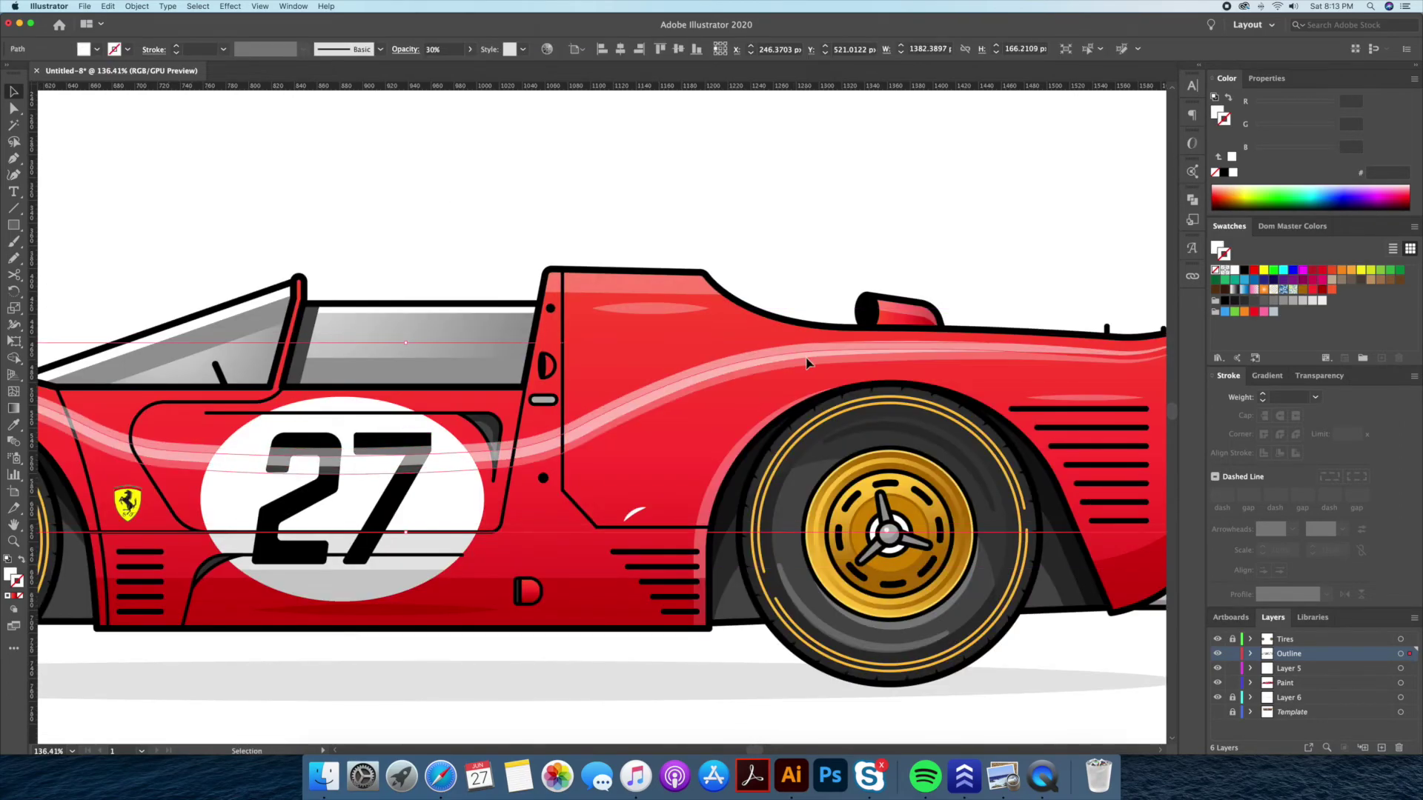
pyautogui.press('v')
# - Fit the artboard in the window, then zoom in on the car
pyautogui.press('super+0')
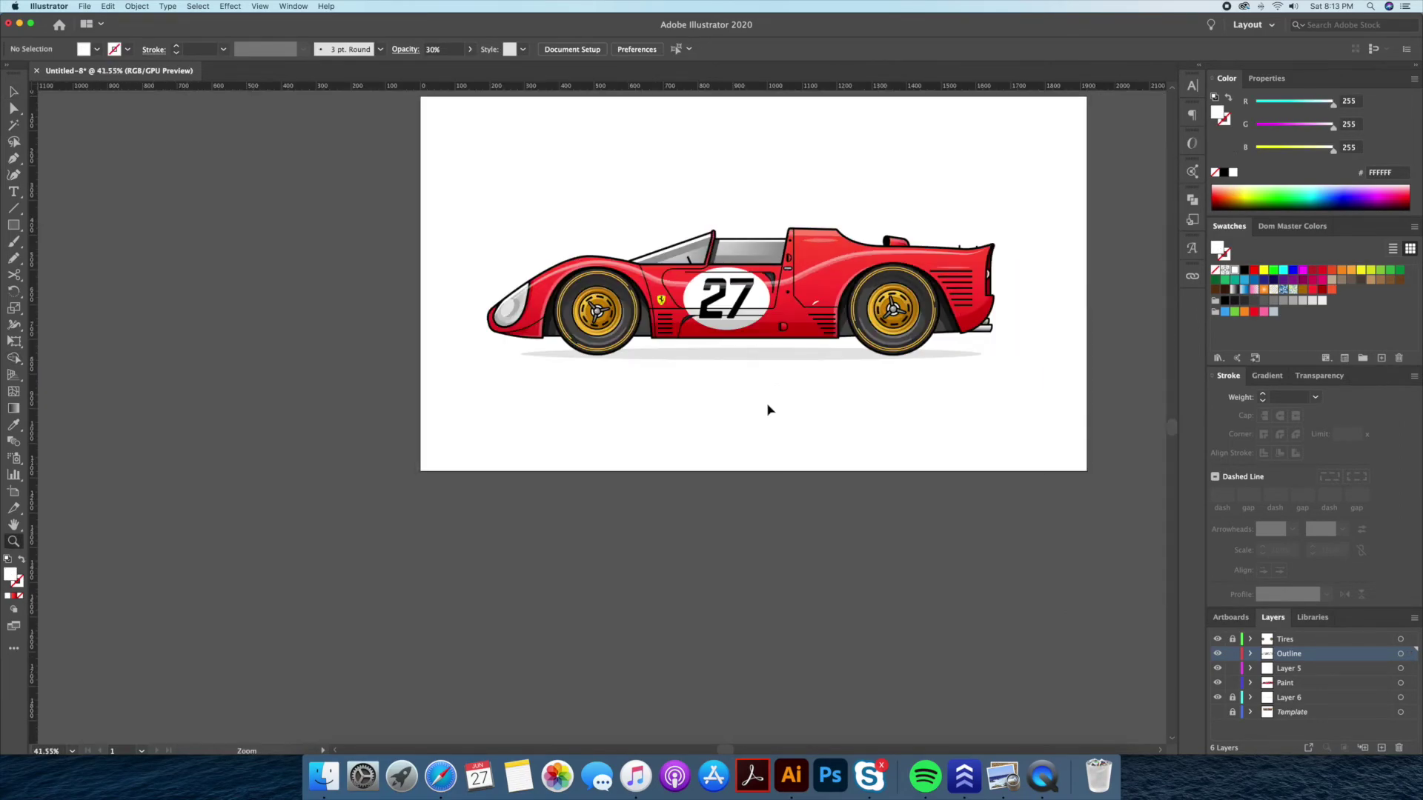
pyautogui.click(687, 419)
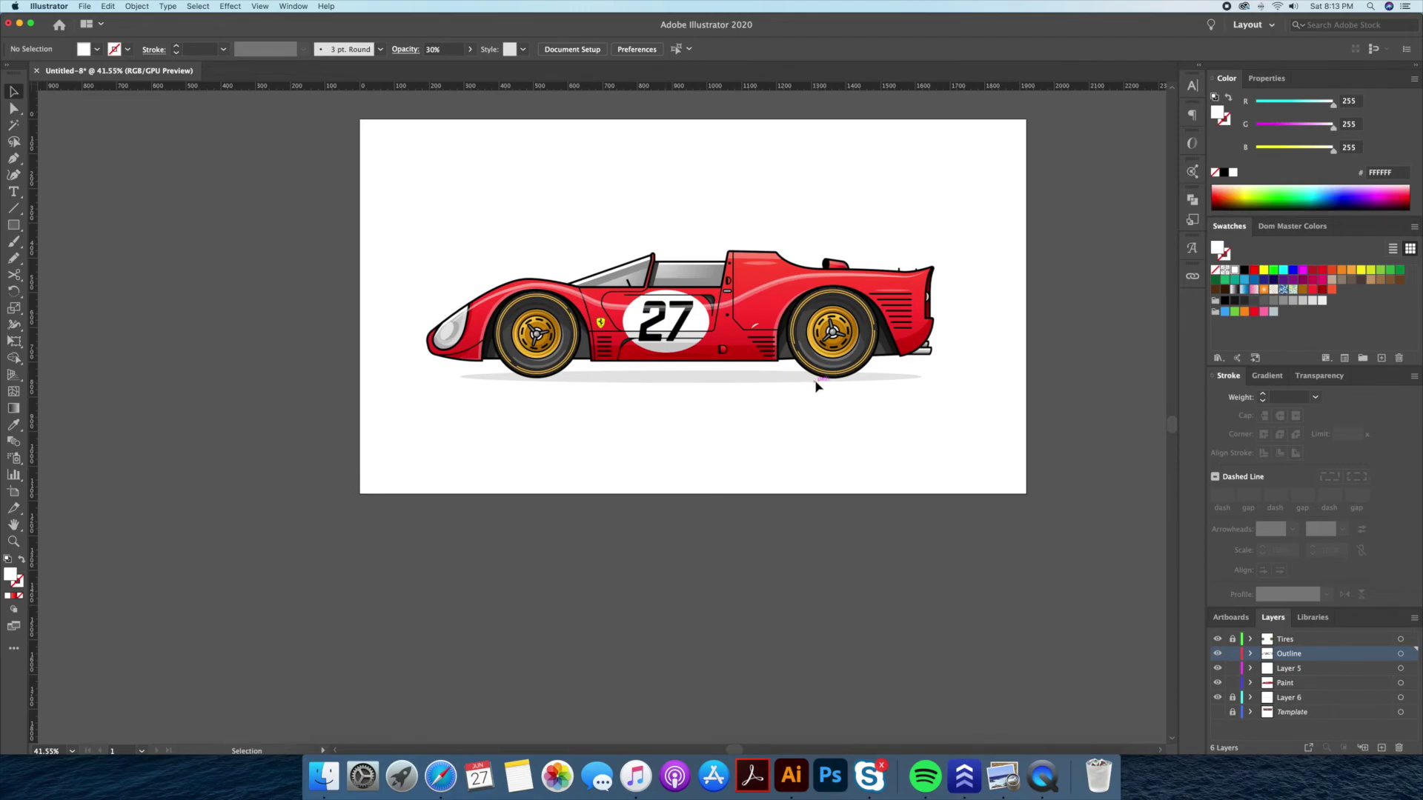
pyautogui.press('z')
pyautogui.click(819, 378)
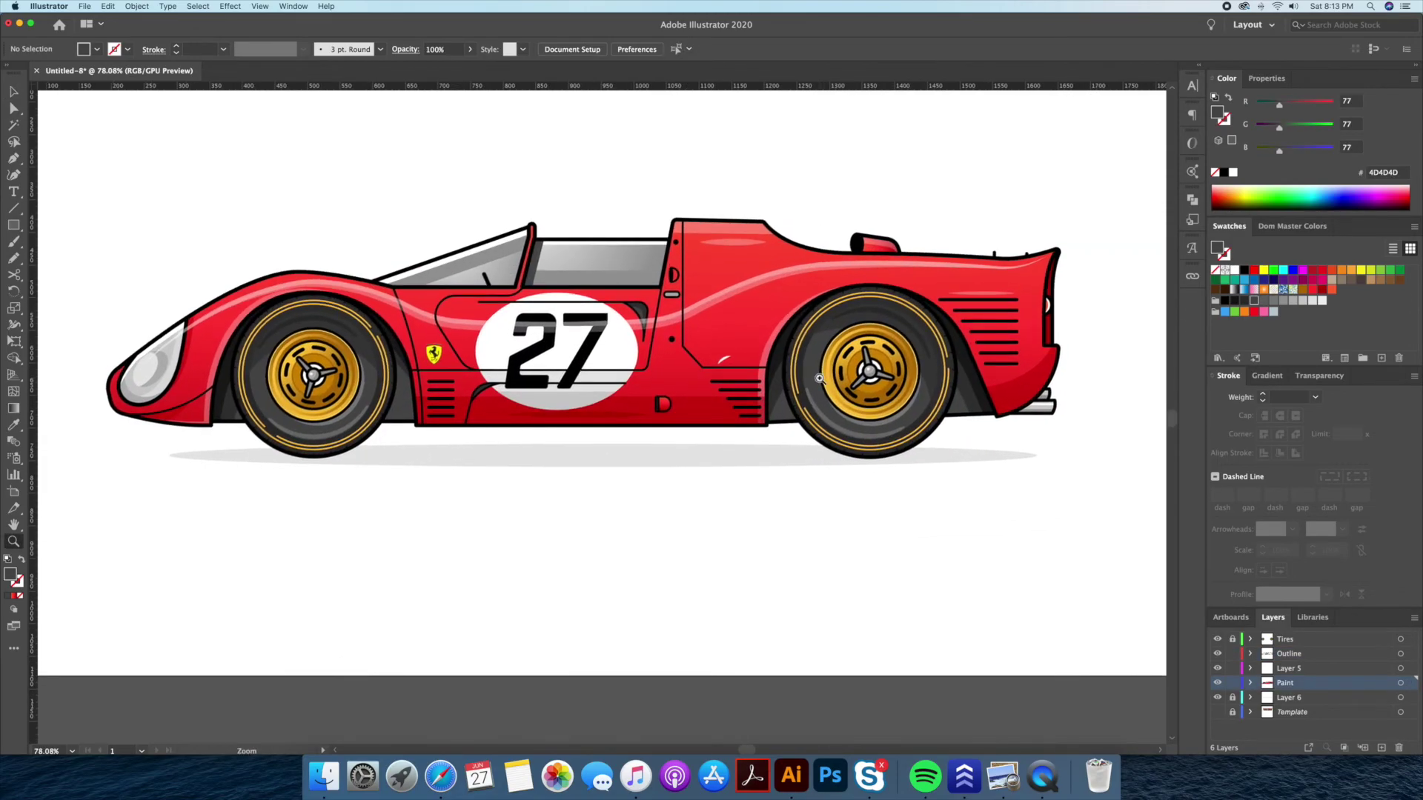
# - Place a copy of the red bottom strip lower inside the Paint group
pyautogui.scroll(3, 668, 405)
pyautogui.press('v')
pyautogui.doubleClick(715, 407)
pyautogui.moveTo(720, 416)
pyautogui.mouseDown()
pyautogui.moveTo(720, 437)
pyautogui.moveTo(676, 400)
pyautogui.mouseUp()
pyautogui.doubleClick(743, 575)
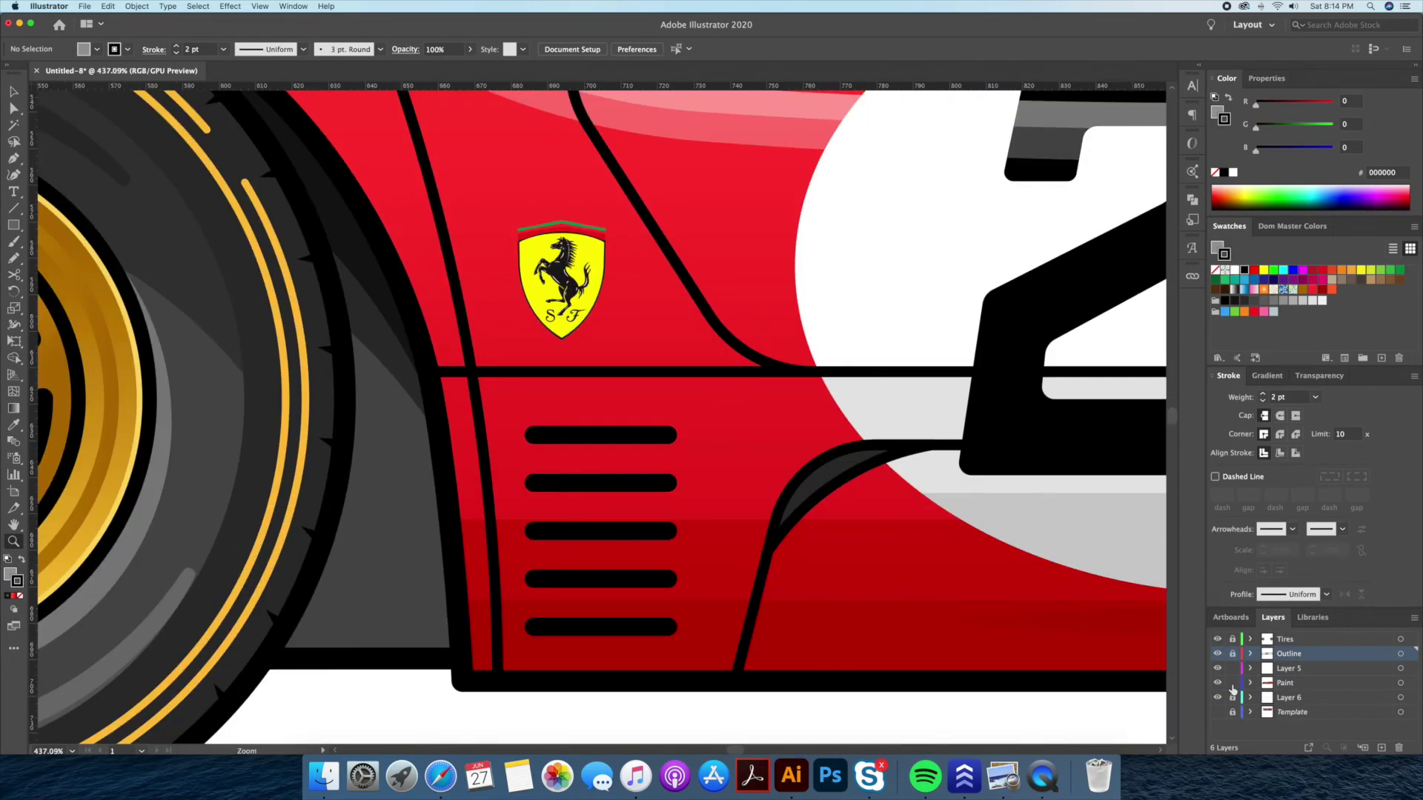
# - On Layer 5, draw a triangular shading wedge under the badge filled with the body red
pyautogui.click(1289, 668)
pyautogui.click(789, 369)
pyautogui.click(419, 322)
pyautogui.click(429, 369)
pyautogui.click(789, 368)
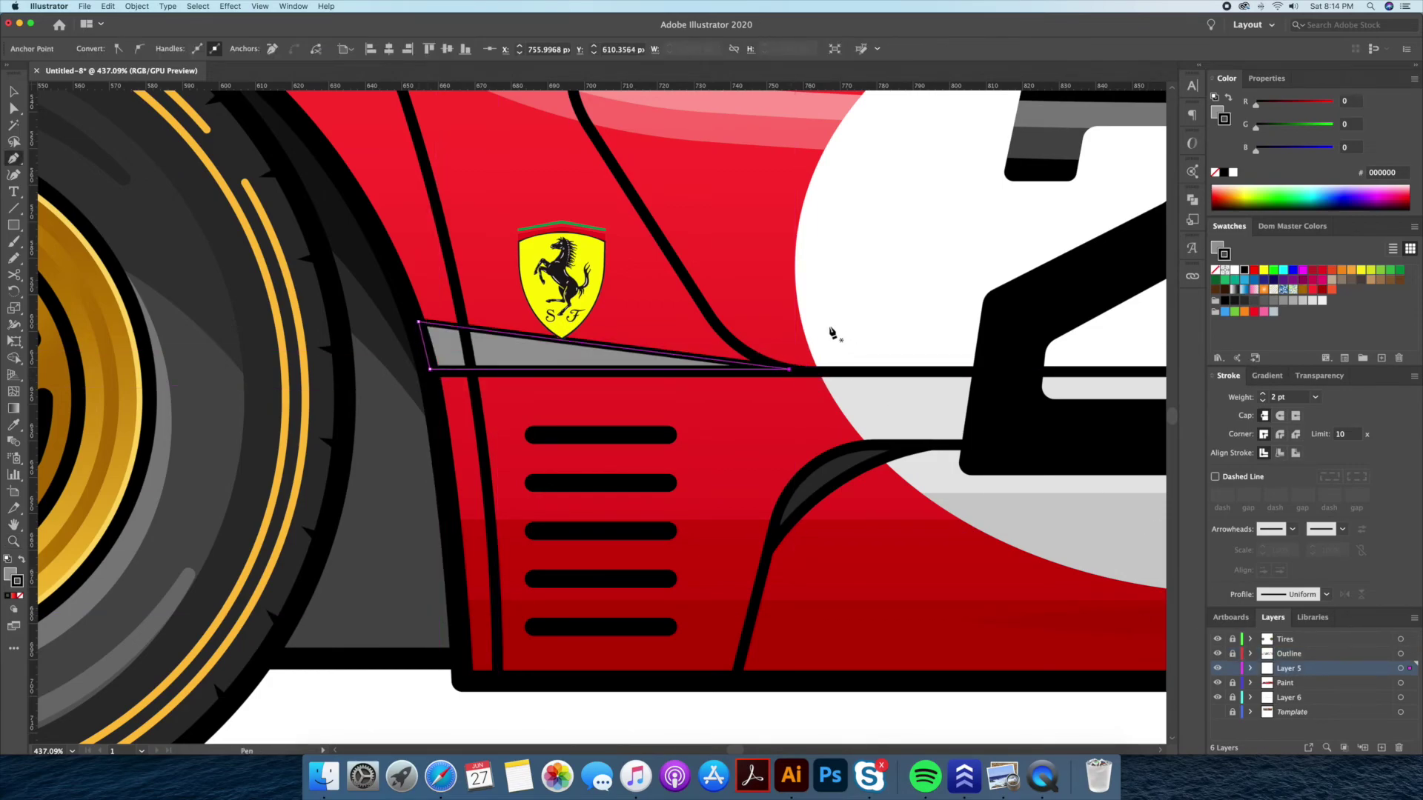
pyautogui.press('z')
pyautogui.moveTo(832, 326); pyautogui.dragTo(712, 369)
pyautogui.press('i')
pyautogui.click(699, 254)
pyautogui.press('z')
# - Draw a highlight strip along the door's rear and bottom edge, eyedropping the white-edged red
pyautogui.hscroll(5, 711, 282)
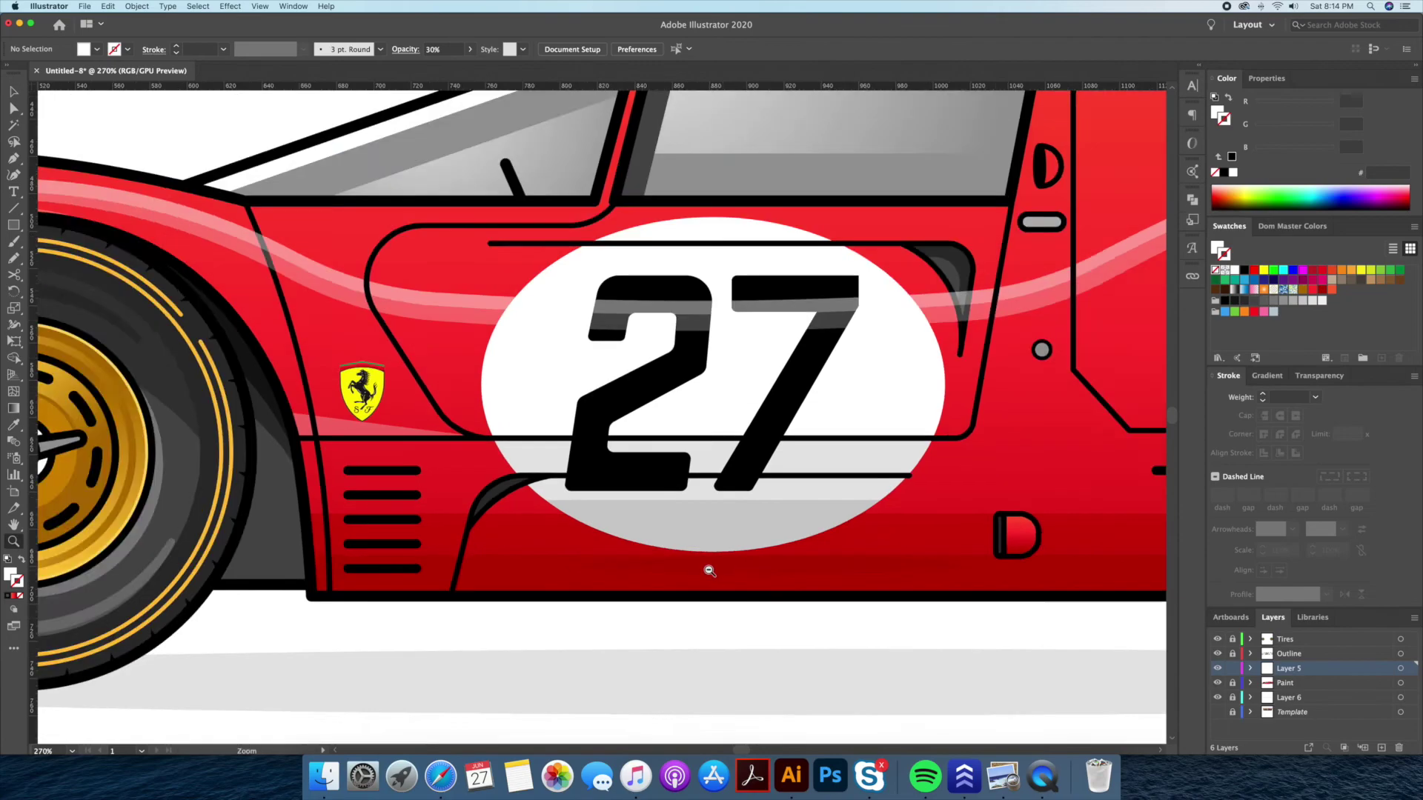
pyautogui.hscroll(5, 715, 289)
pyautogui.hscroll(3, 723, 300)
pyautogui.scroll(2, 718, 259)
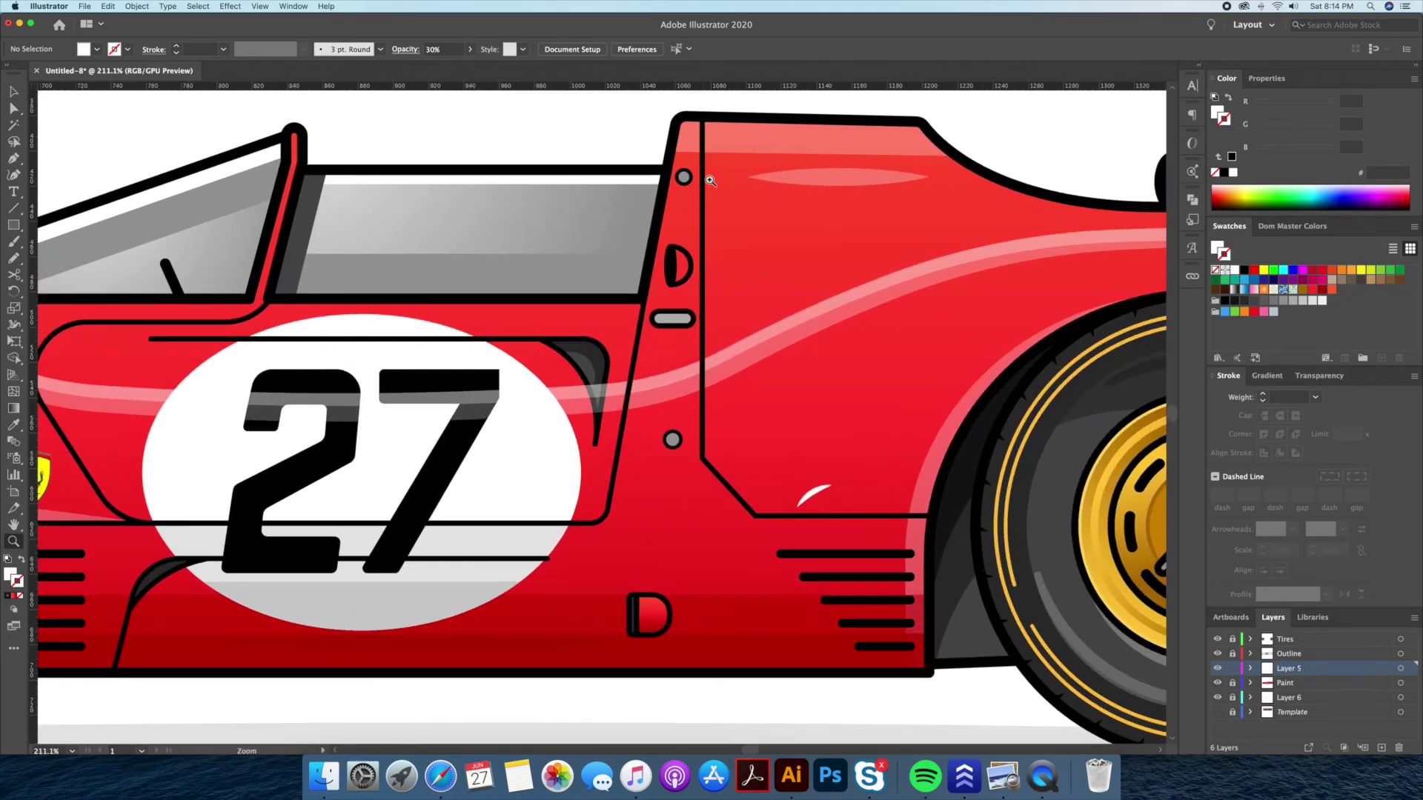
pyautogui.click(702, 172)
pyautogui.click(712, 452)
pyautogui.click(761, 505)
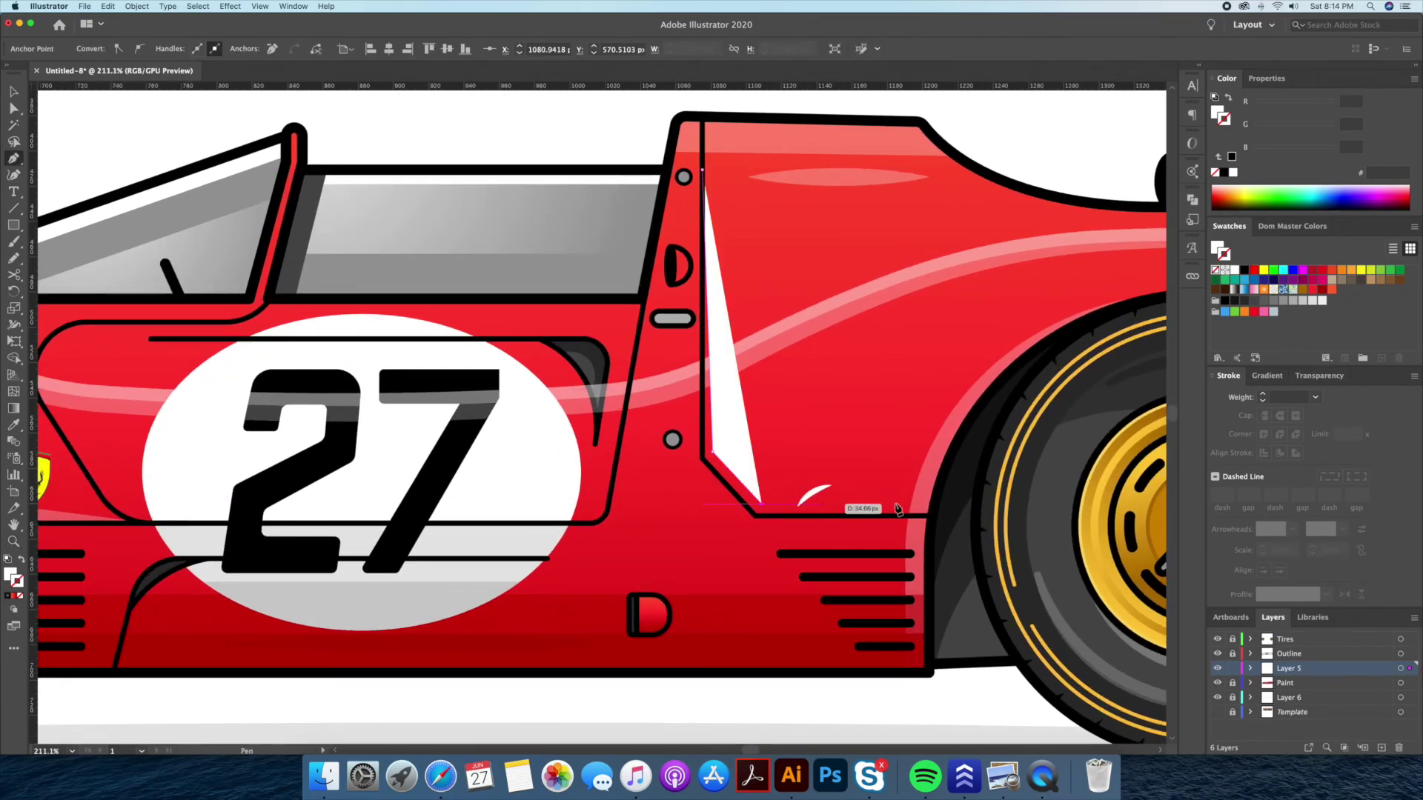
pyautogui.click(918, 511)
pyautogui.press('i')
pyautogui.click(737, 411)
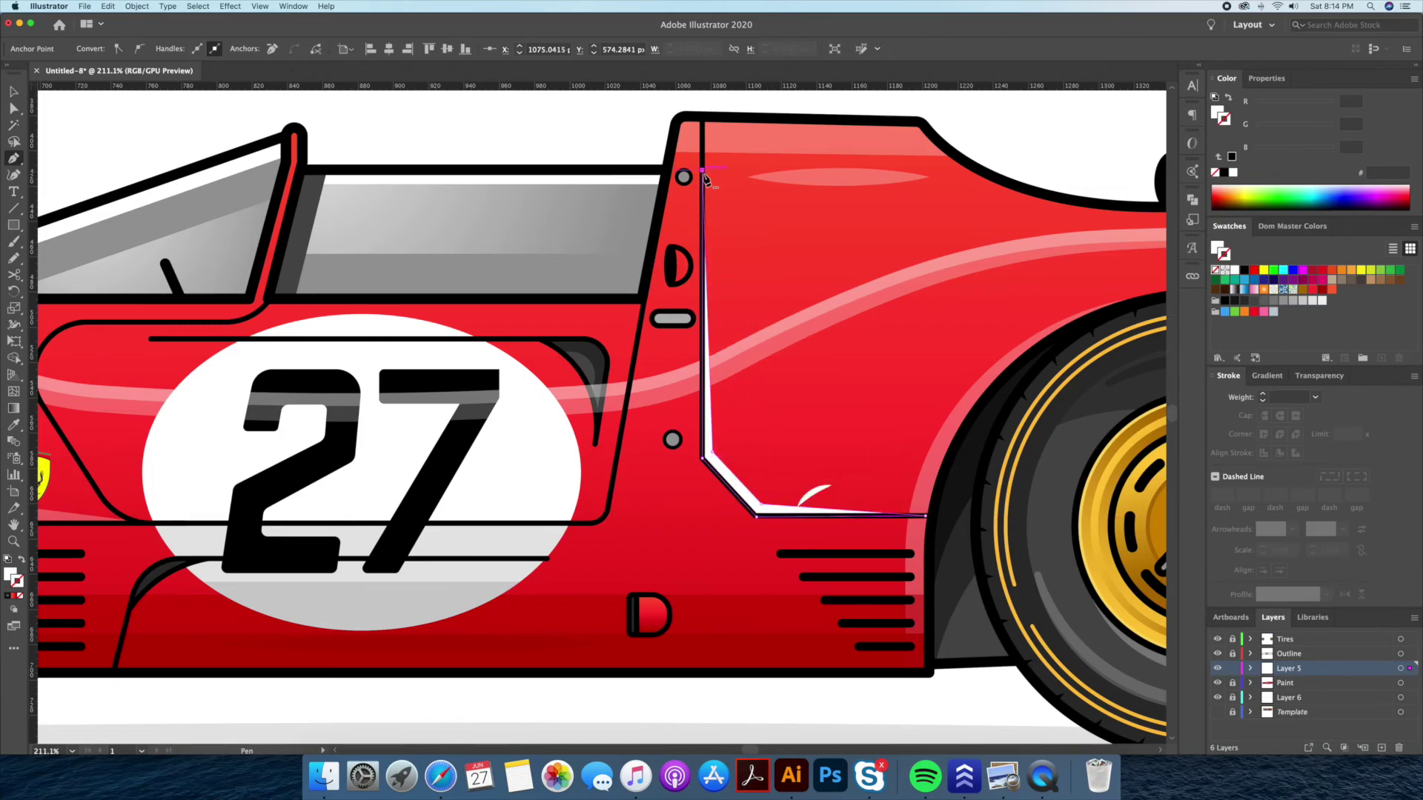
pyautogui.hotkey('ctrl', '0')
pyautogui.scroll(2, 1087, 238)
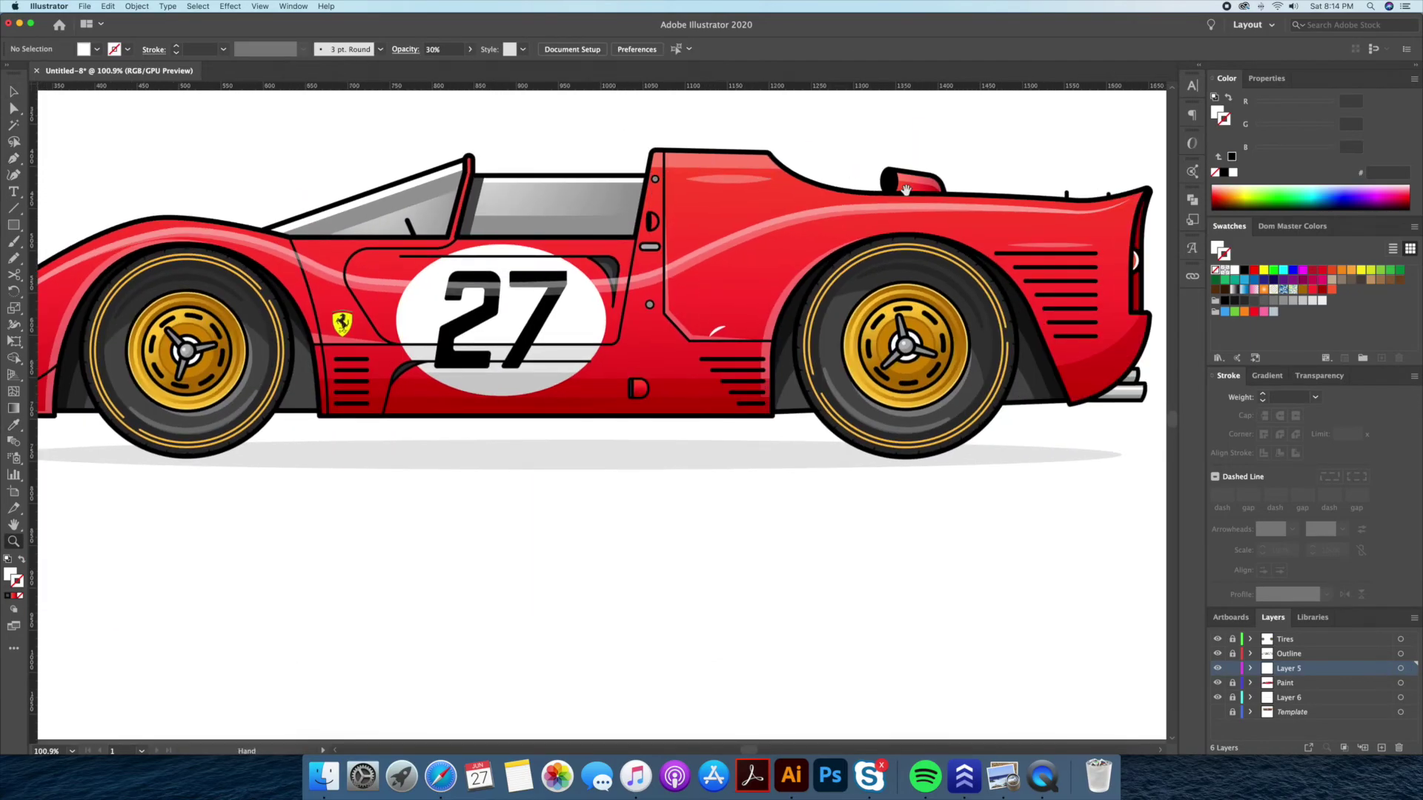
pyautogui.scroll(2, 1086, 238)
pyautogui.scroll(1, 875, 250)
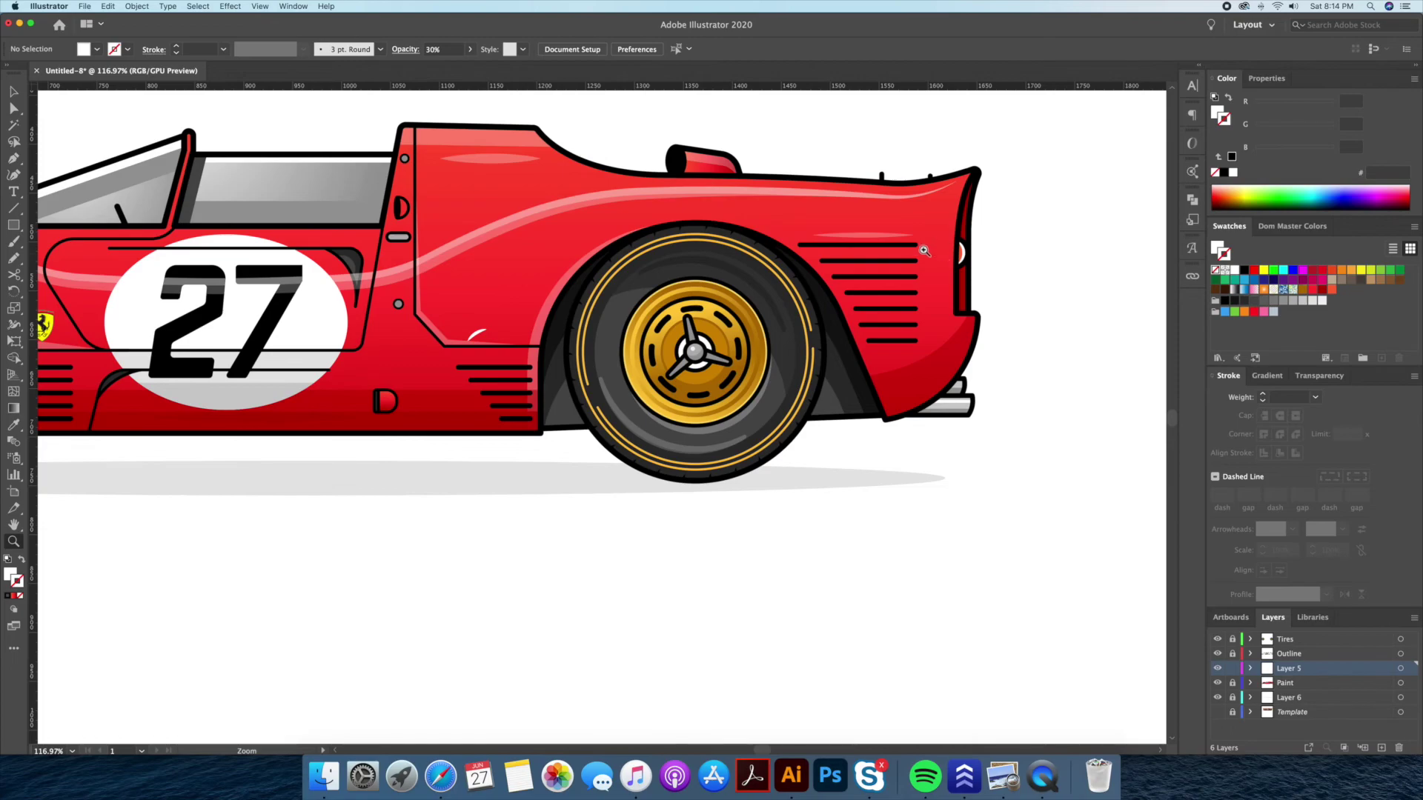
pyautogui.scroll(2, 928, 252)
pyautogui.scroll(6, 923, 277)
# - Convert the selected rear vent lines to filled shapes with Outline Stroke
pyautogui.press('v')
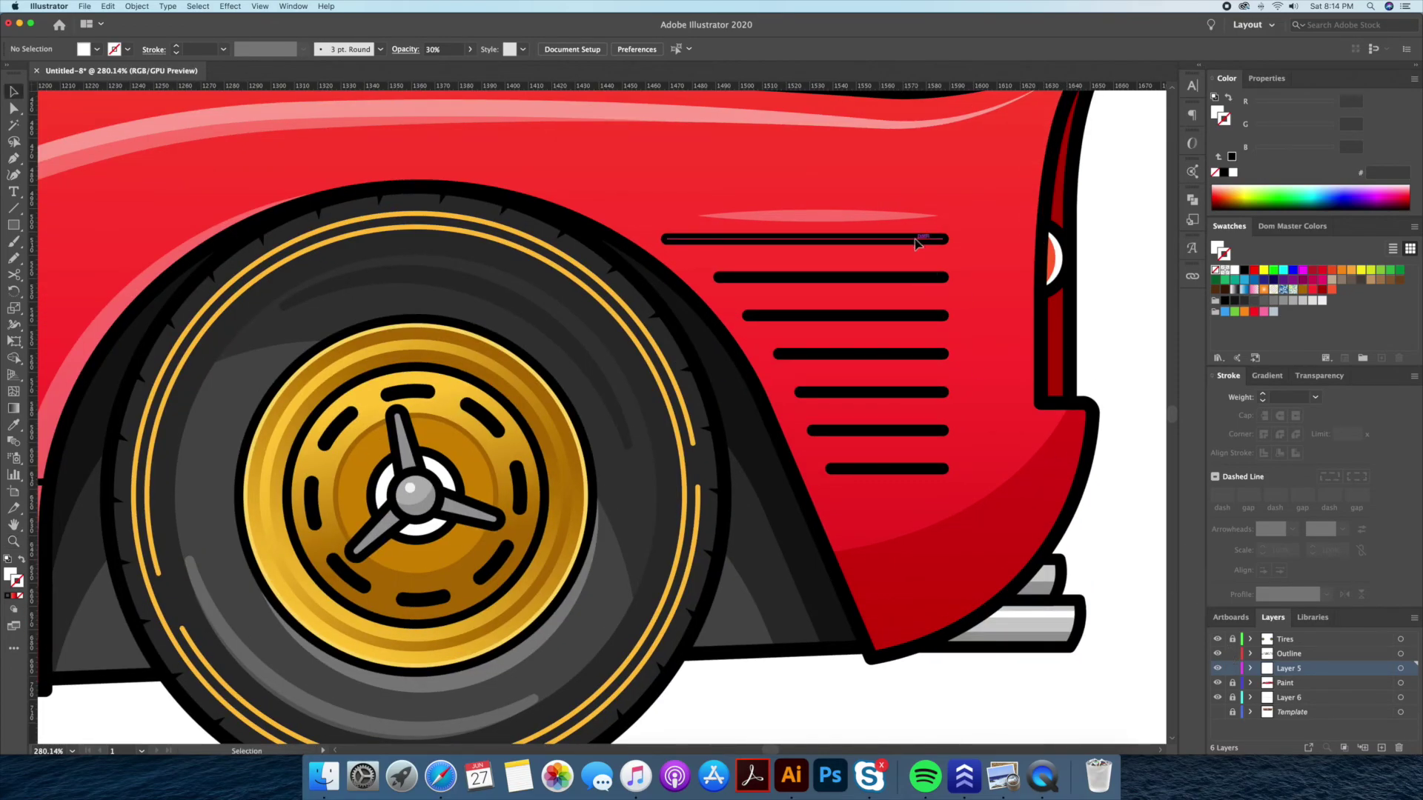
pyautogui.click(916, 239)
pyautogui.keyDown('shift'); pyautogui.click(923, 277); pyautogui.keyUp('shift')
pyautogui.keyDown('shift'); pyautogui.click(922, 430); pyautogui.keyUp('shift')
pyautogui.keyDown('shift'); pyautogui.click(922, 469); pyautogui.keyUp('shift')
pyautogui.click(136, 6)
pyautogui.click(297, 285)
# - Offset a copy of the vent outlines slightly upward and merge all seven pairs with Shape Builder
pyautogui.scroll(5, 951, 237)
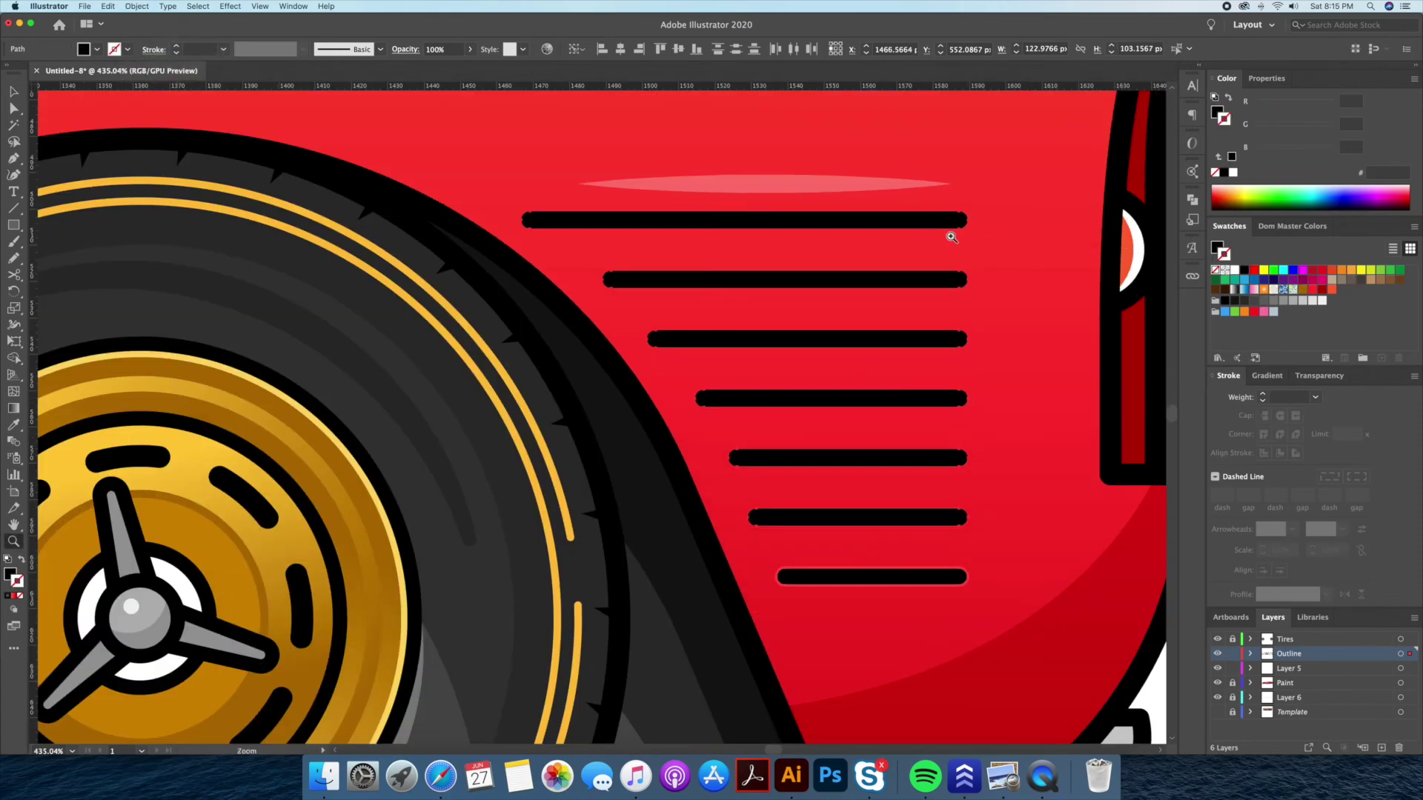
pyautogui.moveTo(929, 222); pyautogui.dragTo(930, 216)
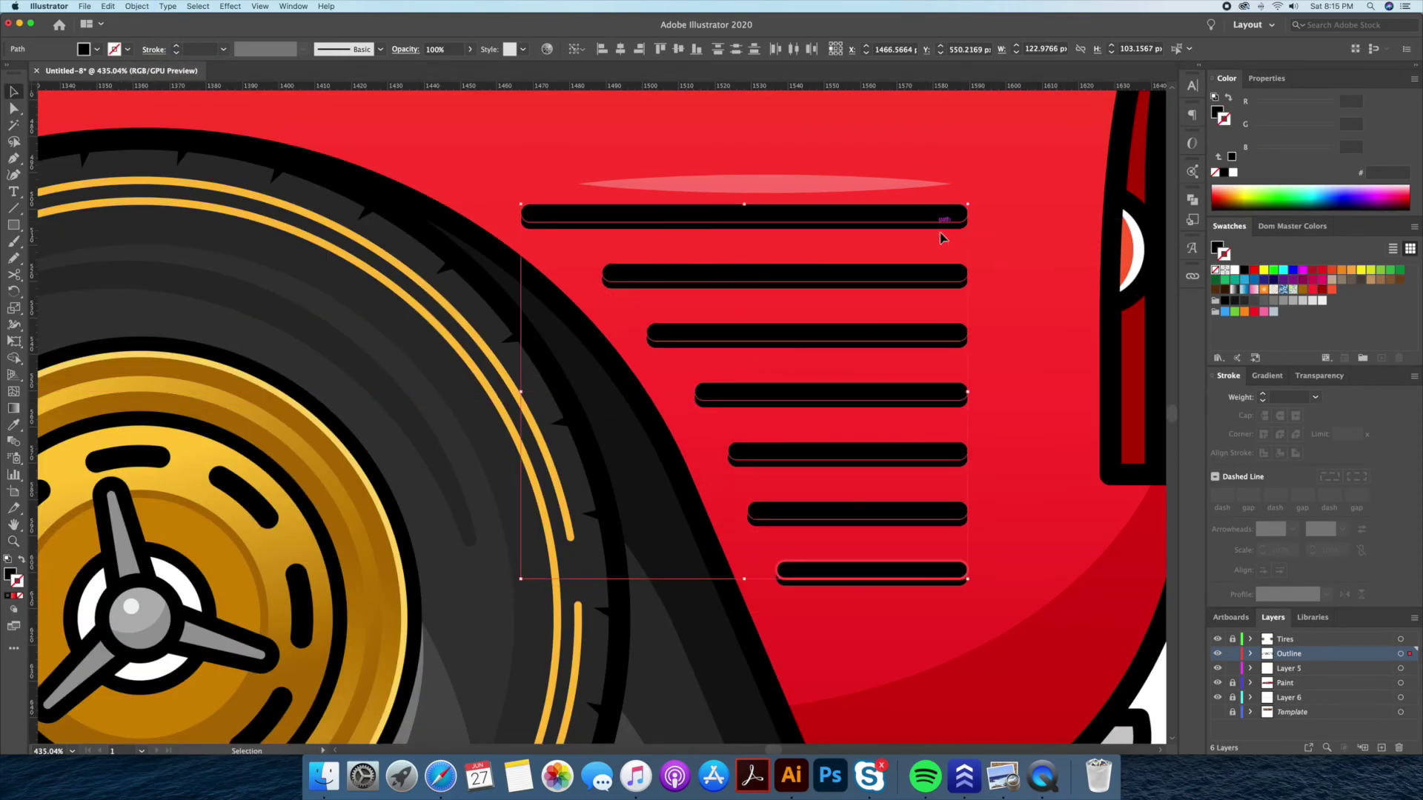
pyautogui.hotkey('shift', 'm')
pyautogui.click(945, 576)
pyautogui.click(945, 517)
pyautogui.click(941, 457)
pyautogui.click(926, 398)
pyautogui.click(921, 338)
pyautogui.click(918, 279)
pyautogui.click(911, 218)
# - Select the top two vent slats, then the lower five, and zoom out to the whole car
pyautogui.press('v')
pyautogui.moveTo(1000, 201); pyautogui.dragTo(955, 282)
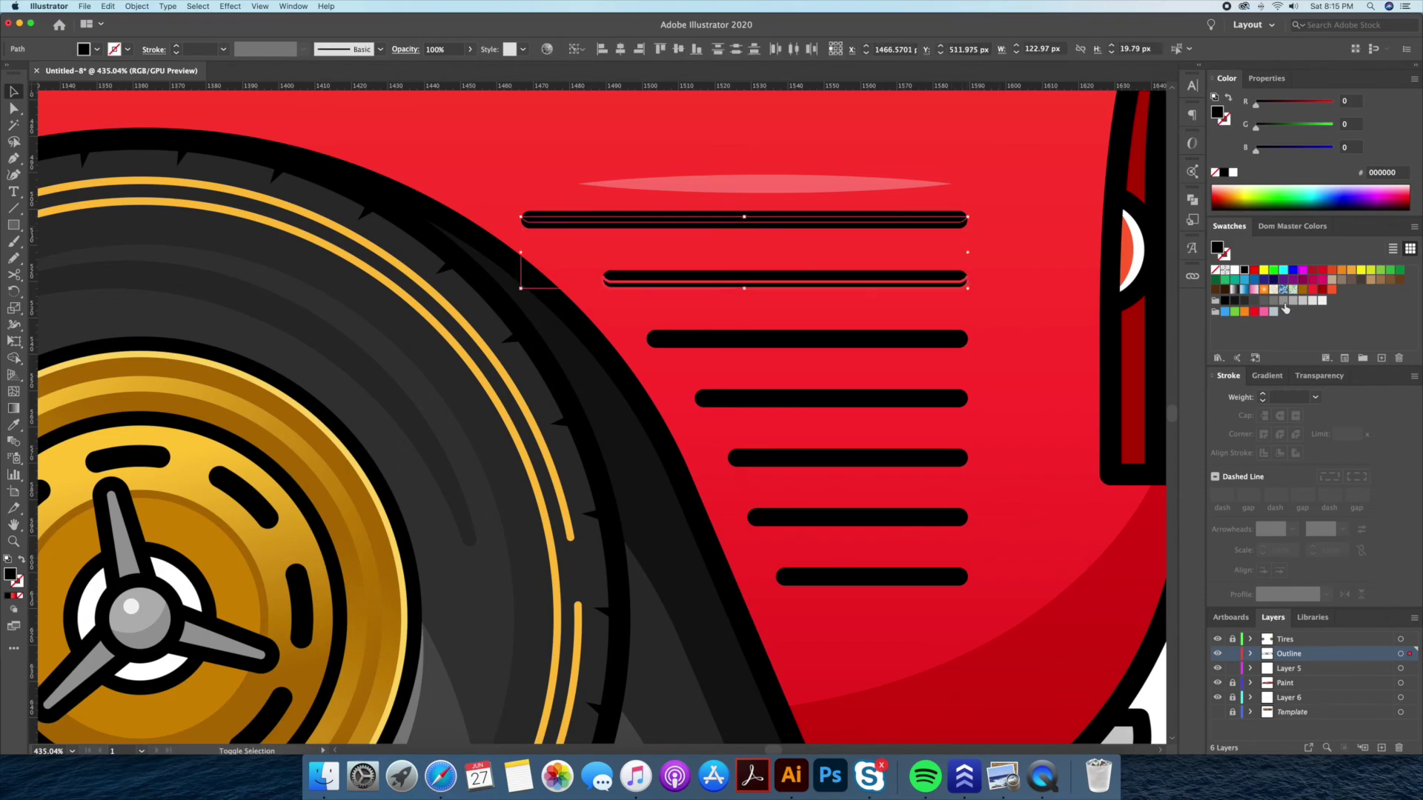
pyautogui.click(956, 339)
pyautogui.keyDown('shift'); pyautogui.click(955, 398); pyautogui.keyUp('shift')
pyautogui.keyDown('shift'); pyautogui.click(950, 458); pyautogui.keyUp('shift')
pyautogui.keyDown('shift'); pyautogui.click(955, 525); pyautogui.keyUp('shift')
pyautogui.keyDown('shift'); pyautogui.click(956, 577); pyautogui.keyUp('shift')
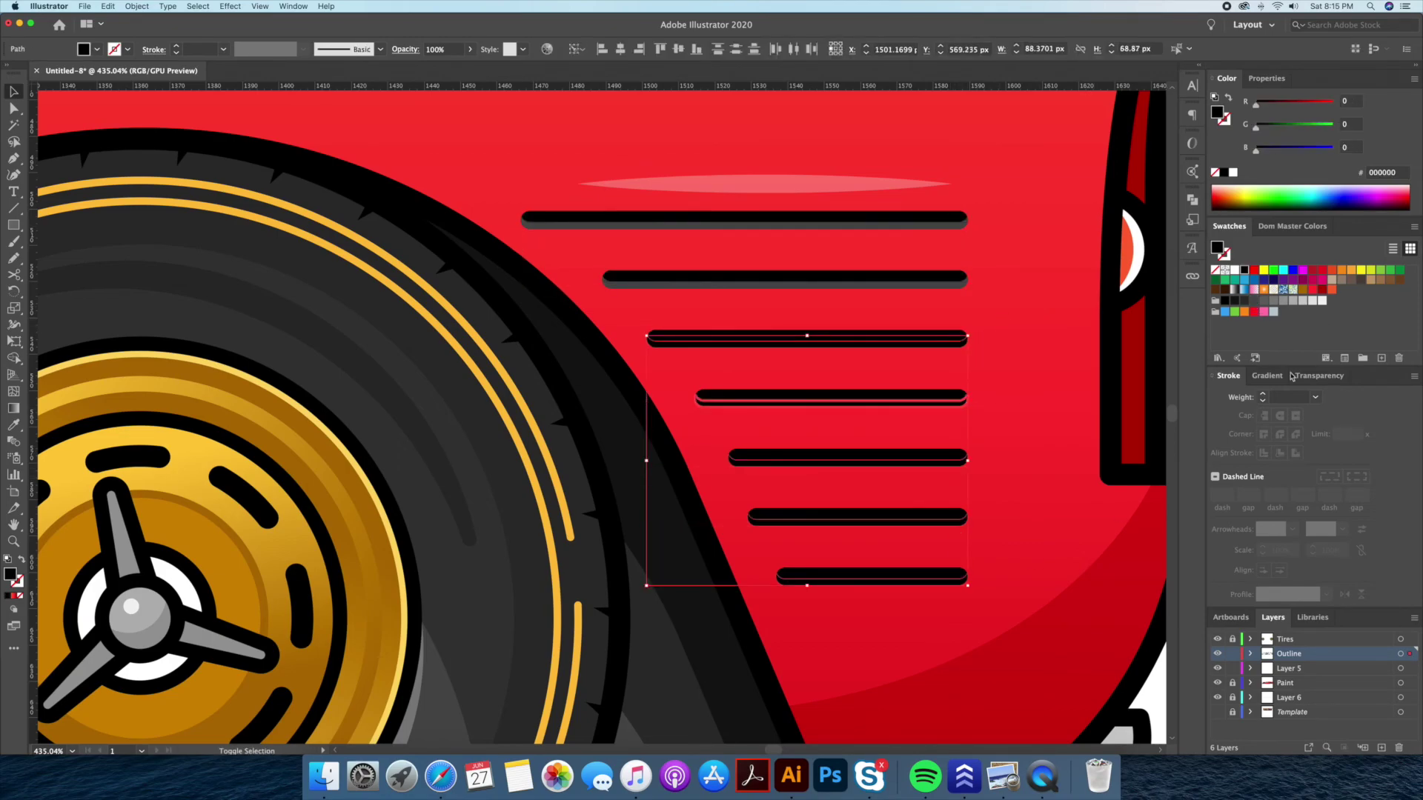
pyautogui.click(944, 243)
pyautogui.press('z')
pyautogui.moveTo(1008, 216)
pyautogui.mouseDown()
pyautogui.moveTo(944, 464)
pyautogui.moveTo(660, 472)
pyautogui.mouseUp()
pyautogui.press('v')
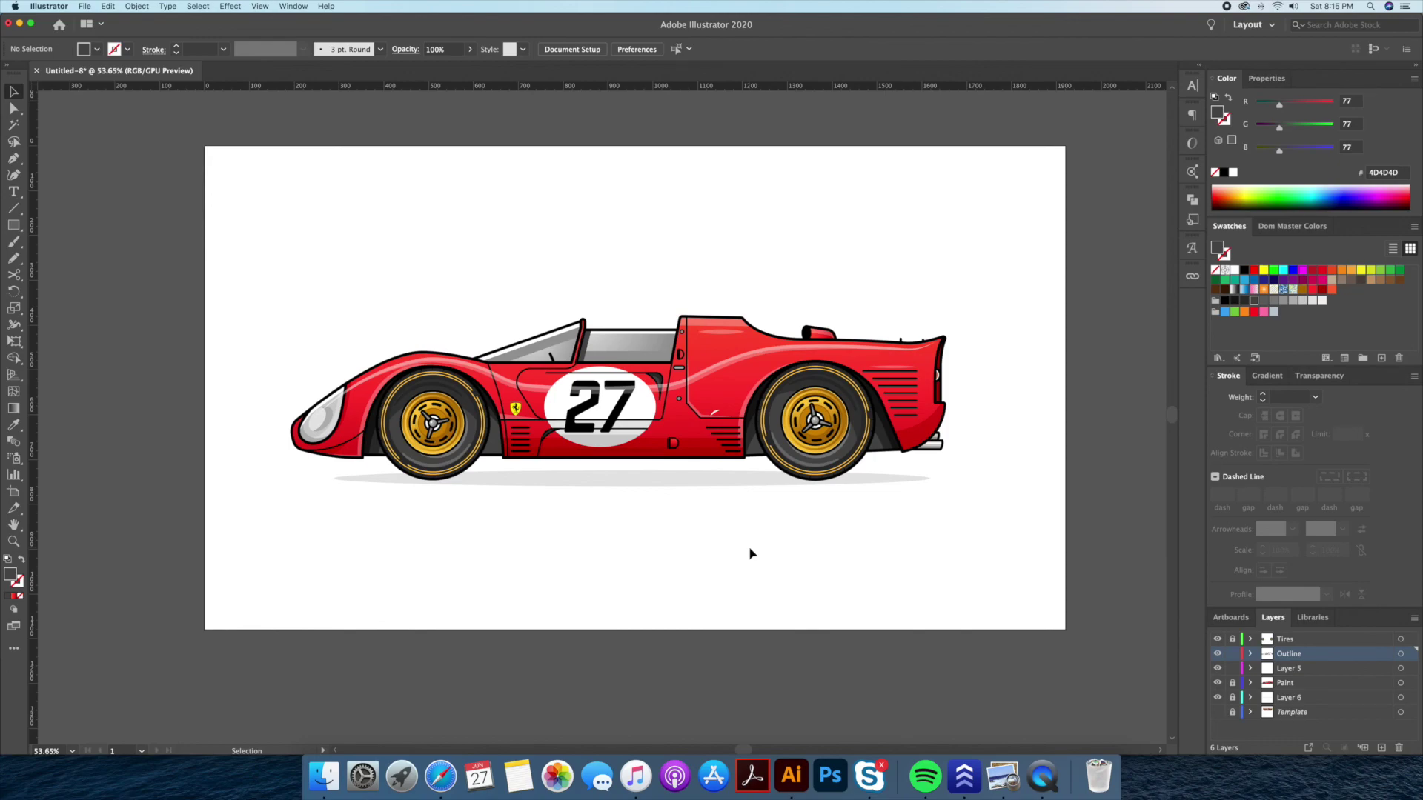
pyautogui.moveTo(333, 431); pyautogui.dragTo(523, 471)
pyautogui.press('v')
pyautogui.click(499, 504)
pyautogui.doubleClick(499, 504)
pyautogui.press('Escape')
pyautogui.hscroll(10, 595, 500)
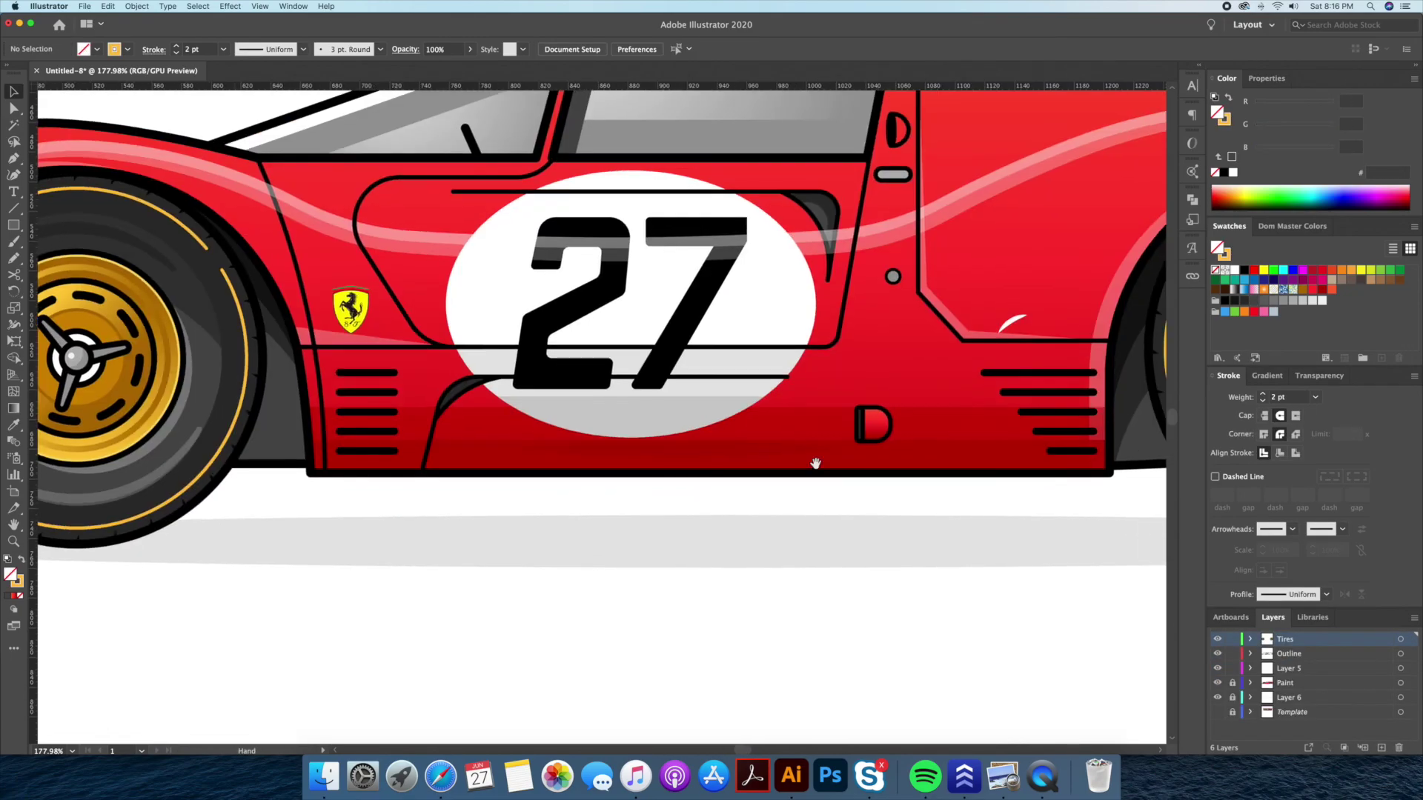
pyautogui.hscroll(9, 595, 499)
pyautogui.doubleClick(767, 541)
pyautogui.press('Escape')
pyautogui.press('z')
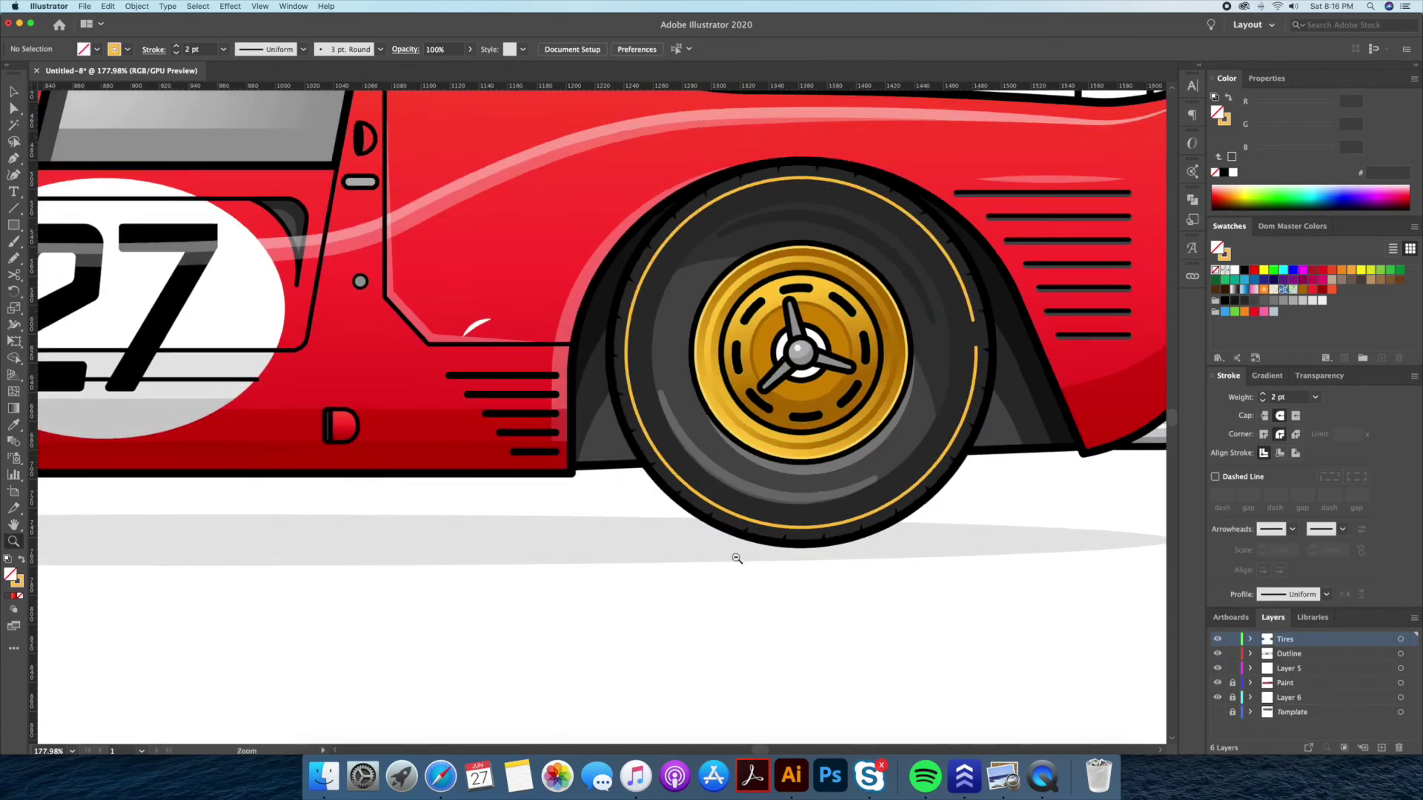